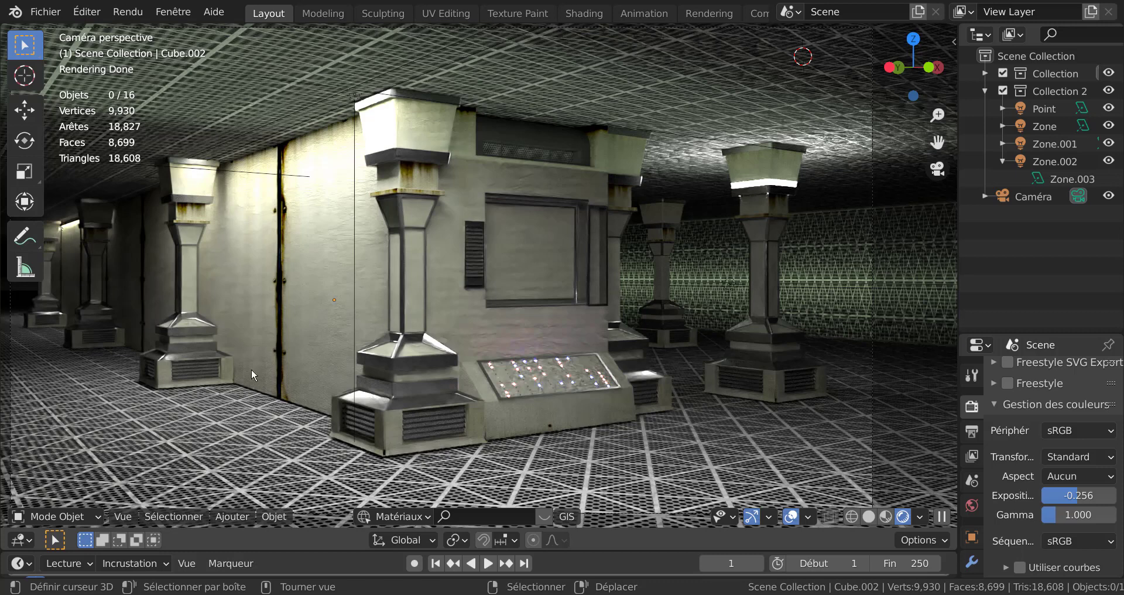
Step: Switch to the Blender file with the single wall module and display it in rendered viewport shading
mouse_move(845, 594)
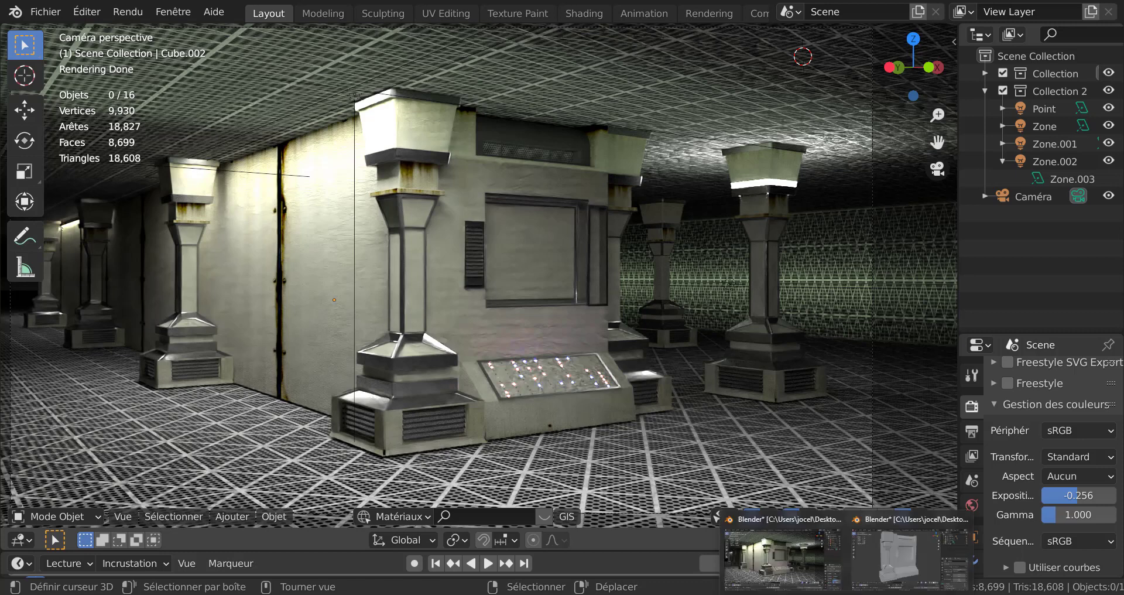
left_click(902, 562)
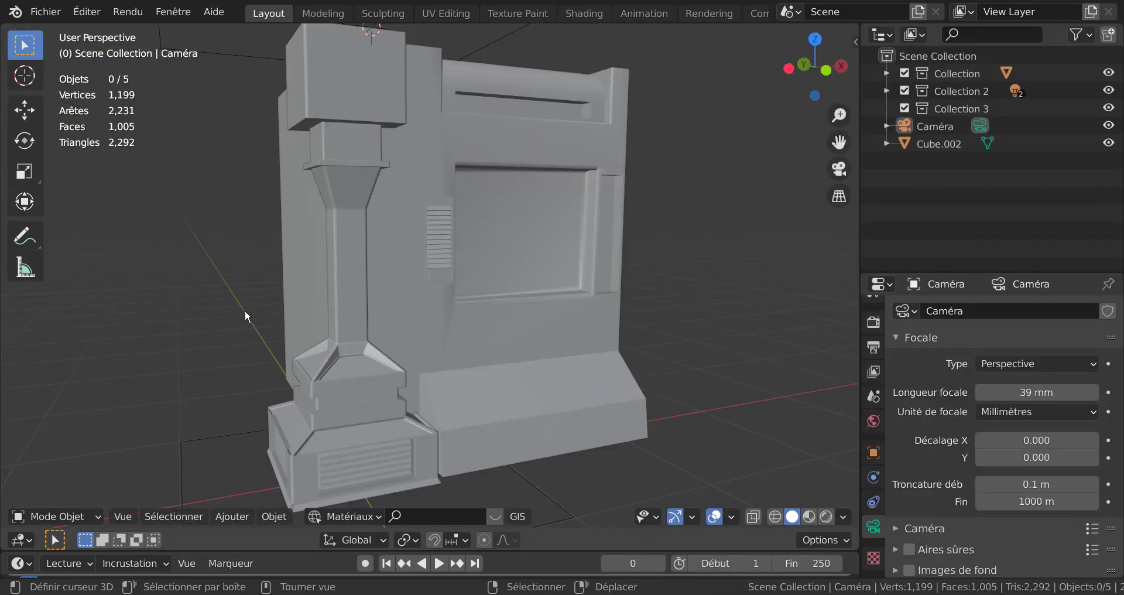
left_click(809, 516)
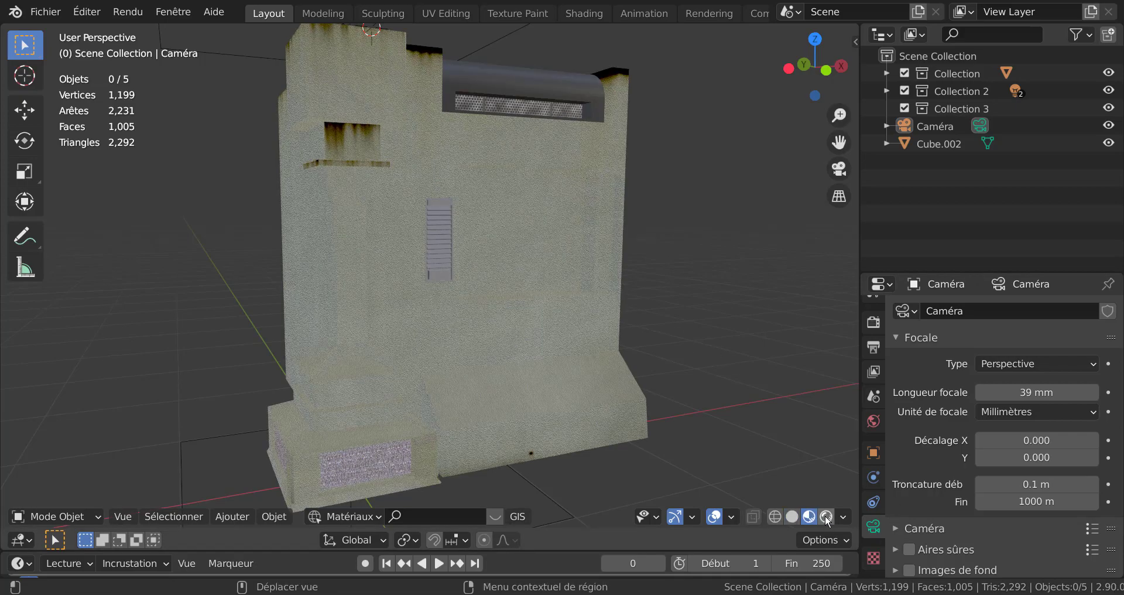
left_click(826, 515)
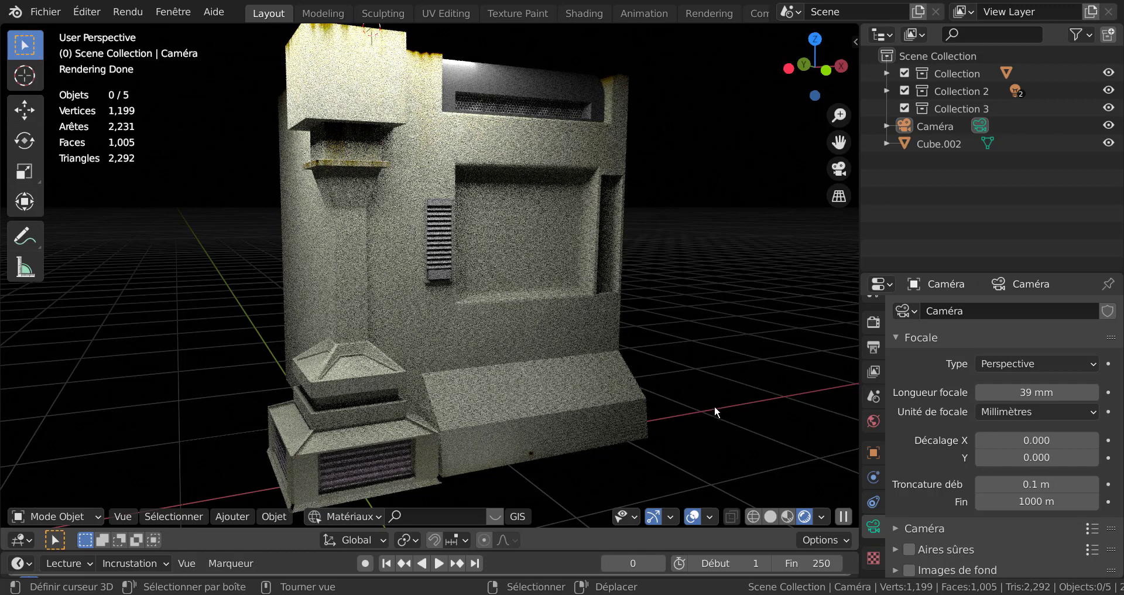
Step: Switch to the image viewer and compare renders 44.png to 46.png, examining the added floor, ceiling, light console and pillar materials
mouse_move(846, 594)
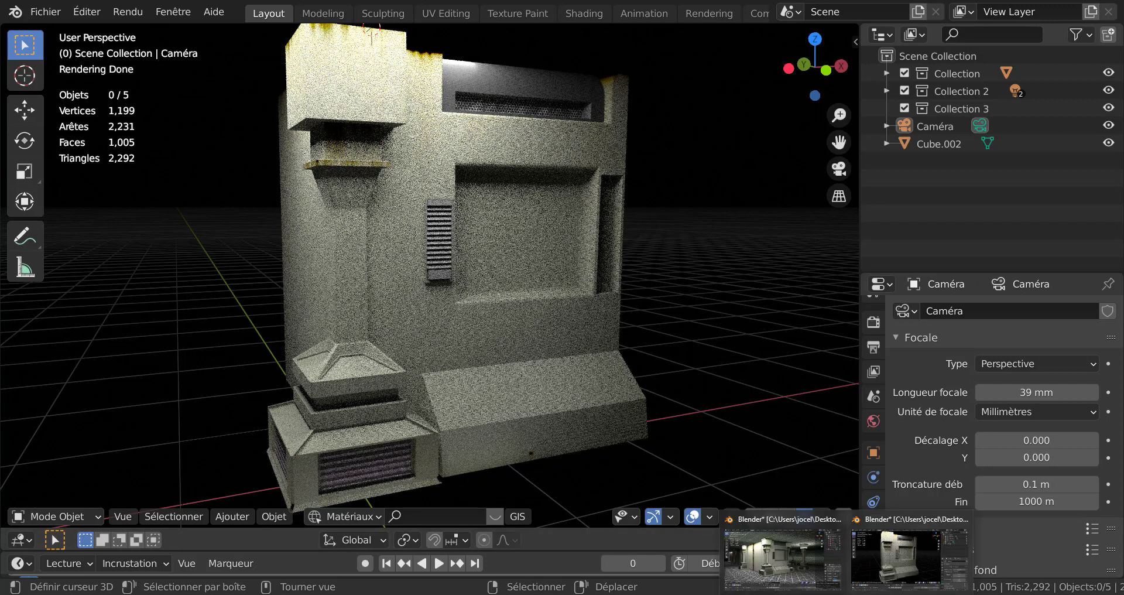
mouse_move(776, 559)
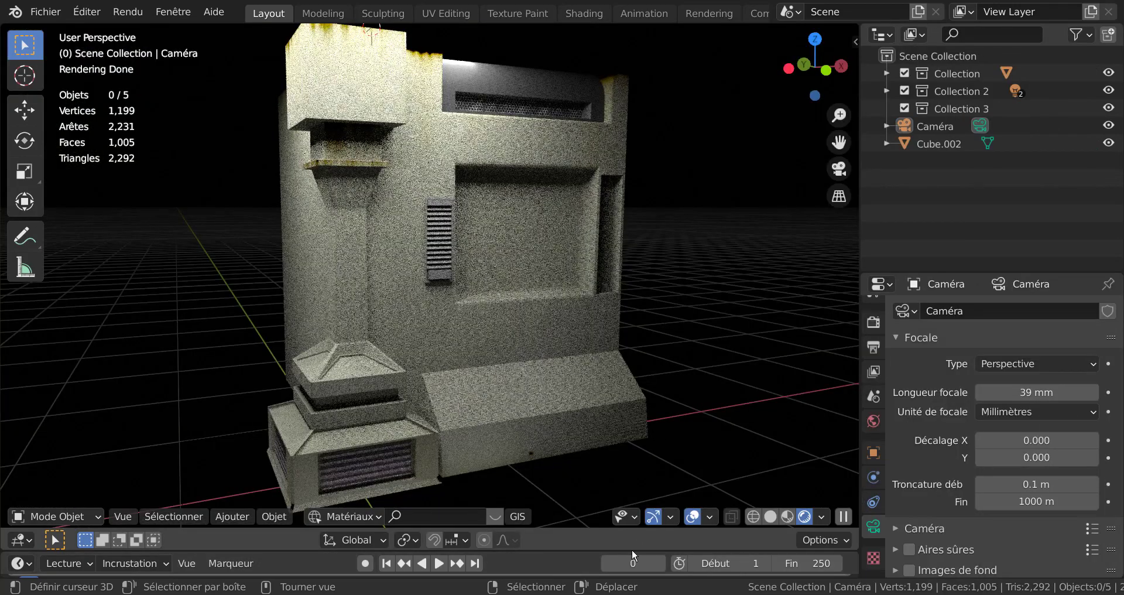
mouse_move(702, 594)
left_click(702, 558)
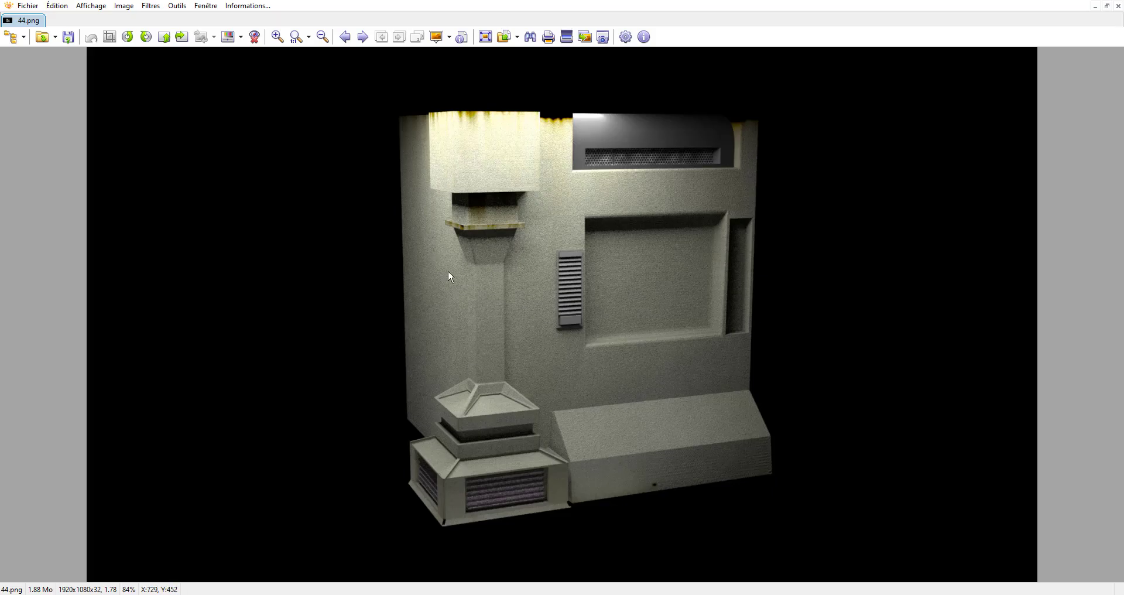
left_click(363, 36)
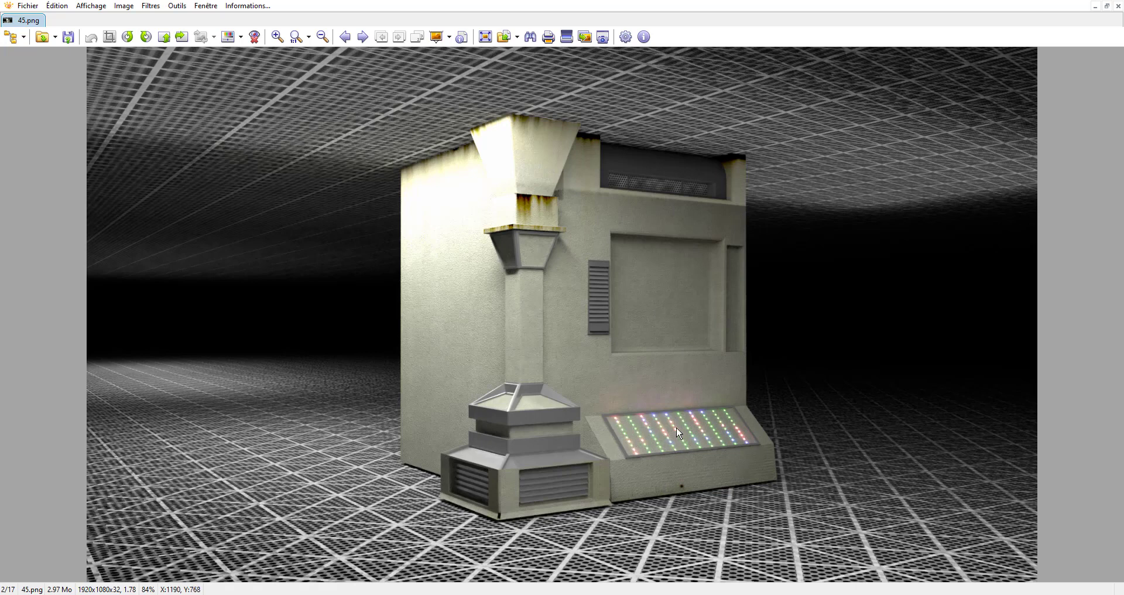
left_click(363, 37)
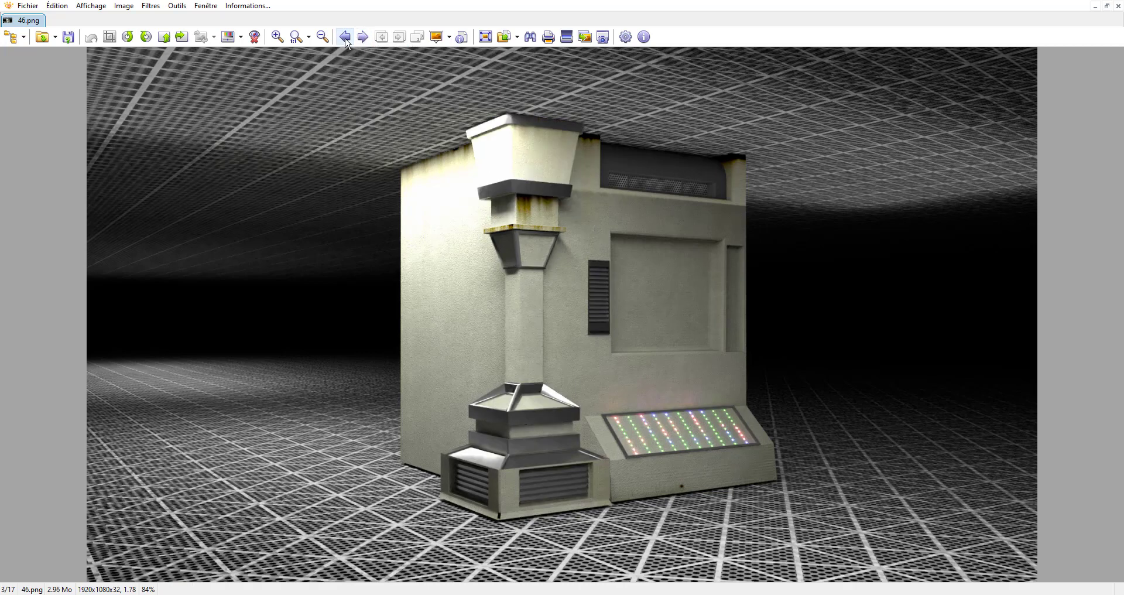
left_click(345, 37)
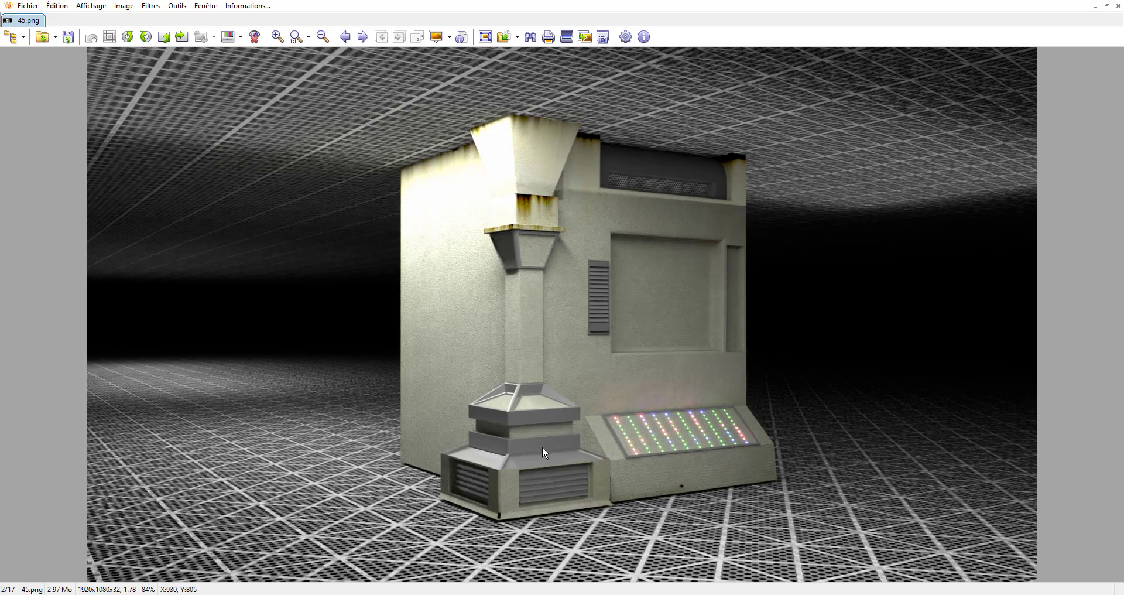
left_click(363, 37)
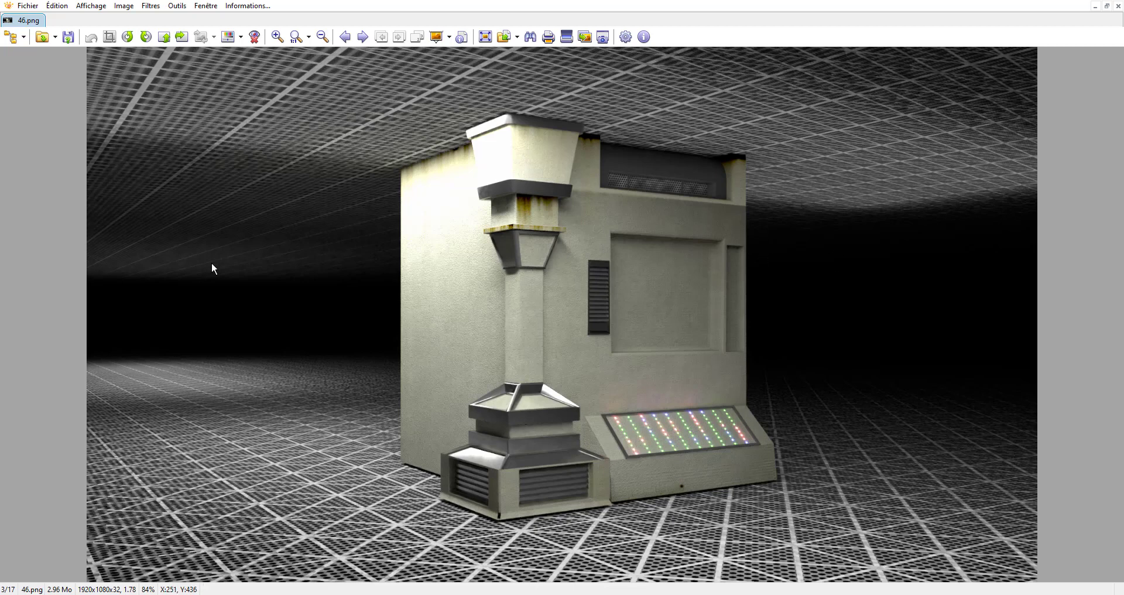
Step: Browse renders 47.png to 51.png, examining the repeated pillars, the patterned back wall, its lighting and the side wall
left_click(363, 36)
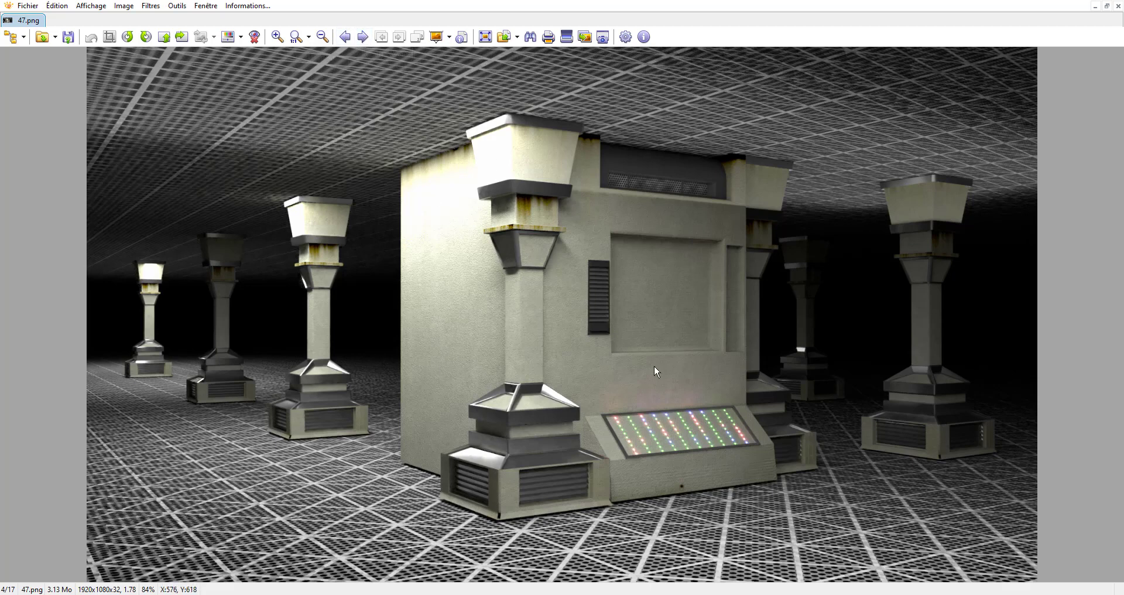
left_click(363, 39)
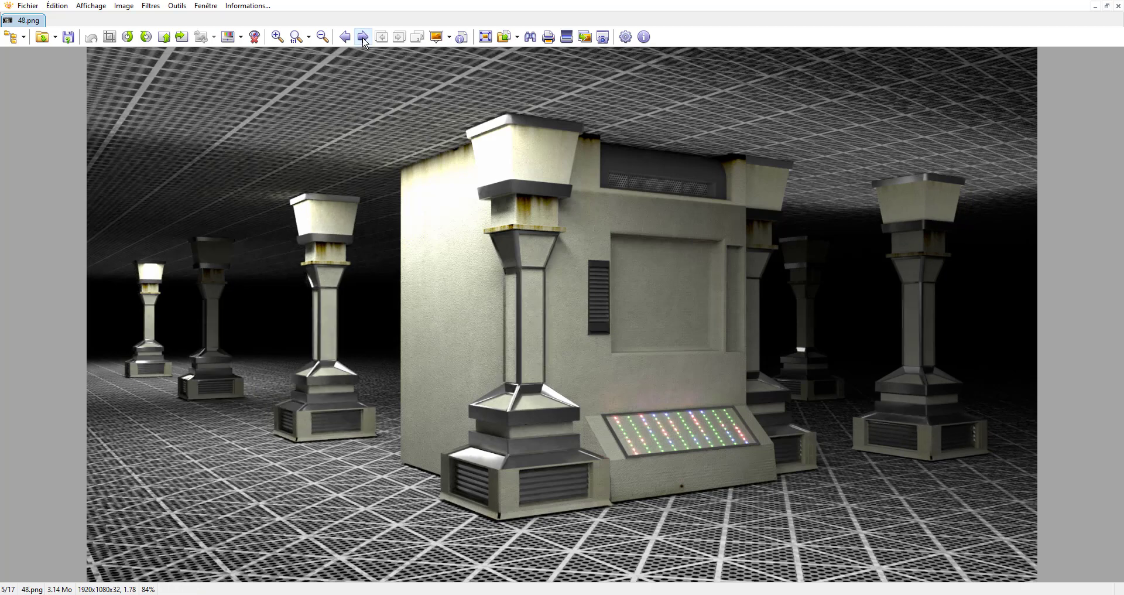
left_click(364, 38)
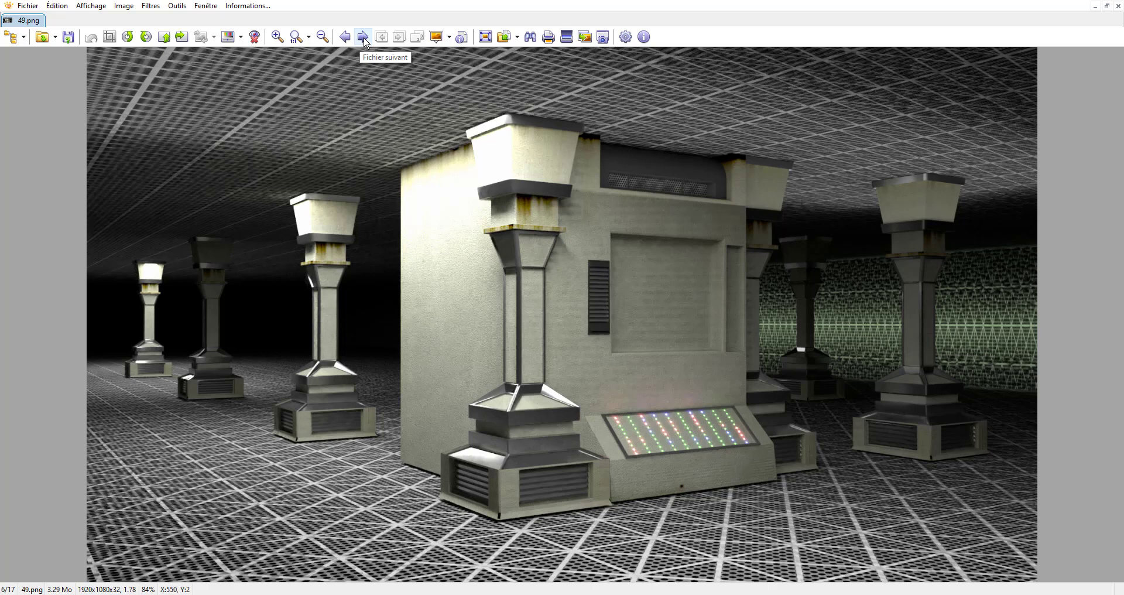
left_click(364, 40)
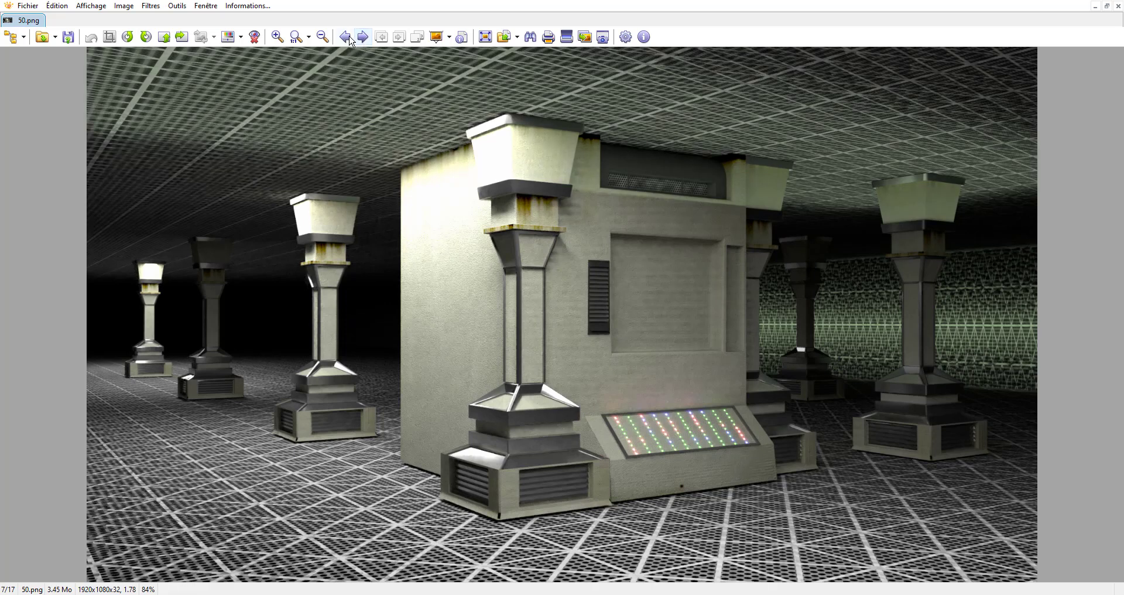
left_click(345, 37)
left_click(363, 37)
left_click(363, 39)
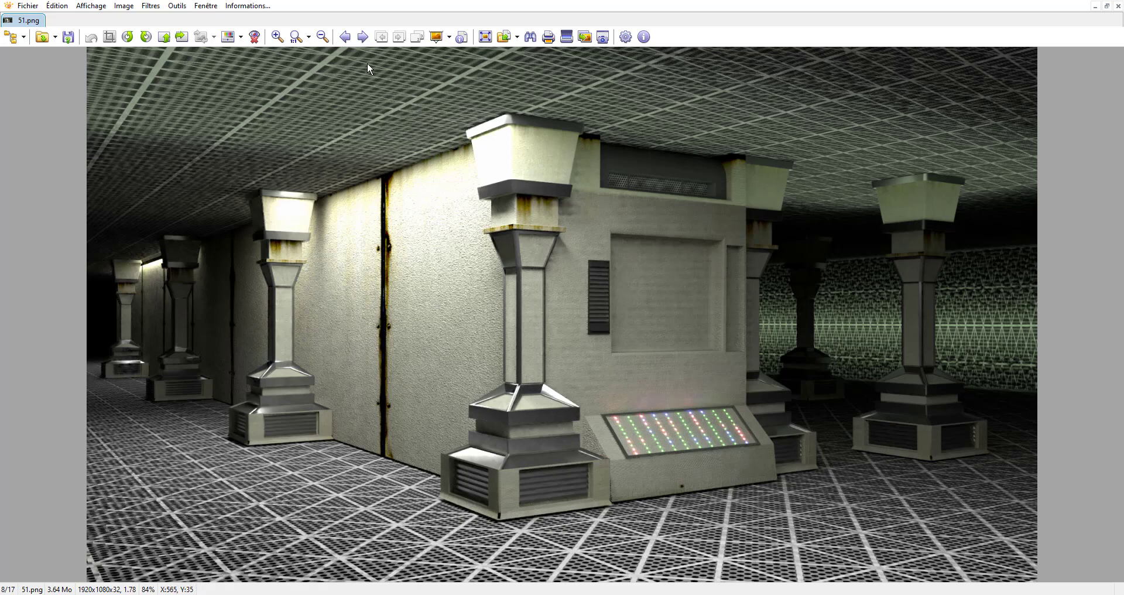
Step: Compare renders 51.png and 52.png for the screen frame, and view 53.png and 55.png for the lighting and console lights
left_click(364, 37)
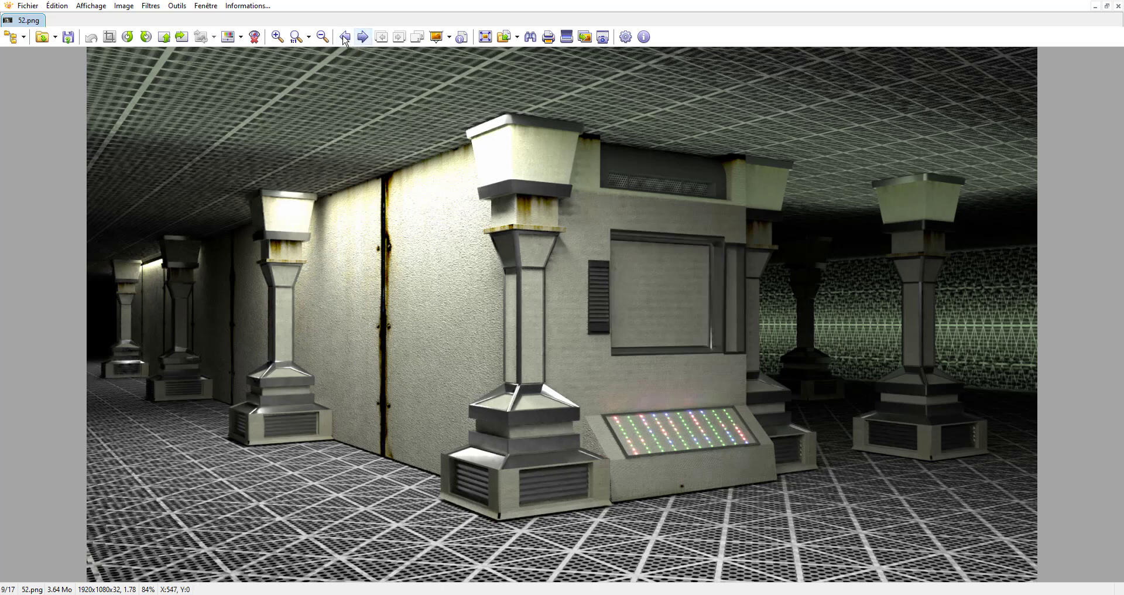
left_click(345, 37)
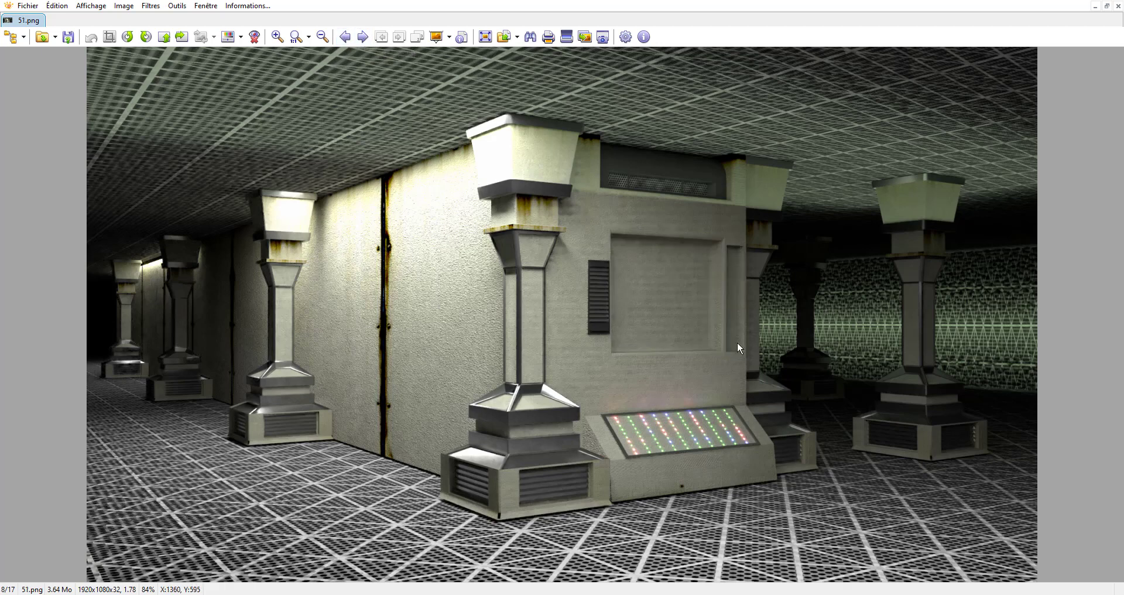
left_click(363, 37)
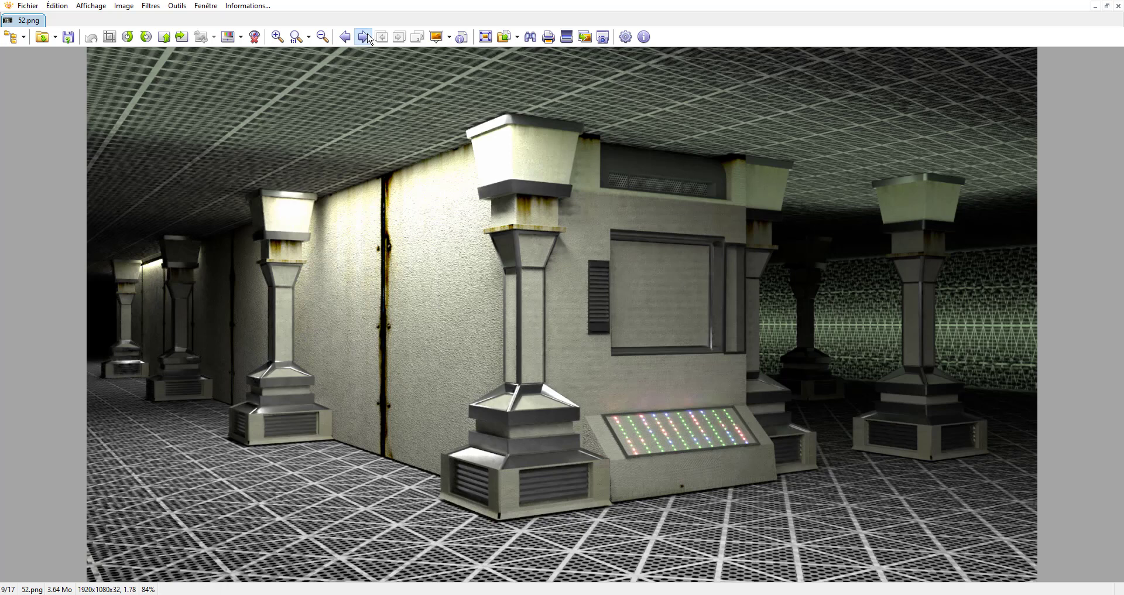
left_click(370, 39)
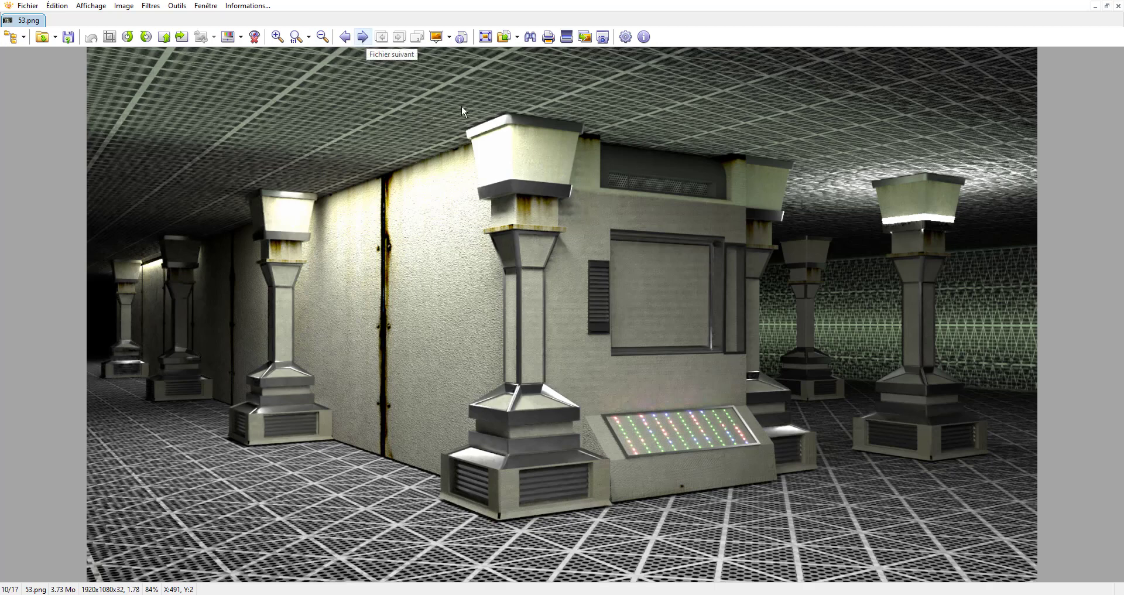
left_click(362, 38)
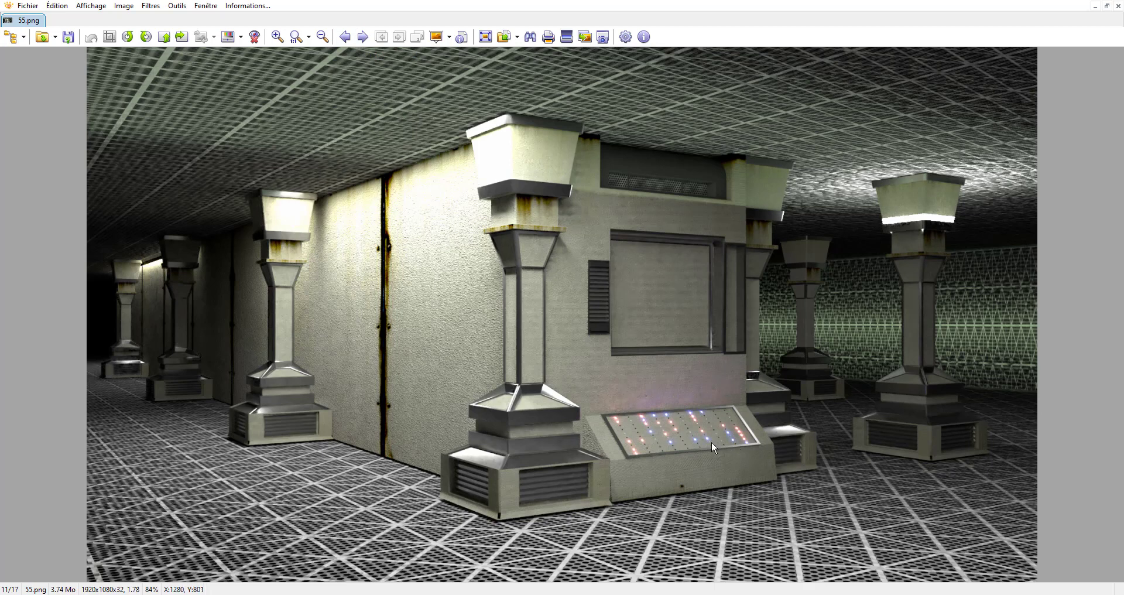
Step: Browse renders 60.png to 70.png, comparing the lighting, false-colour, contrast and fog variants of the scene
left_click(362, 37)
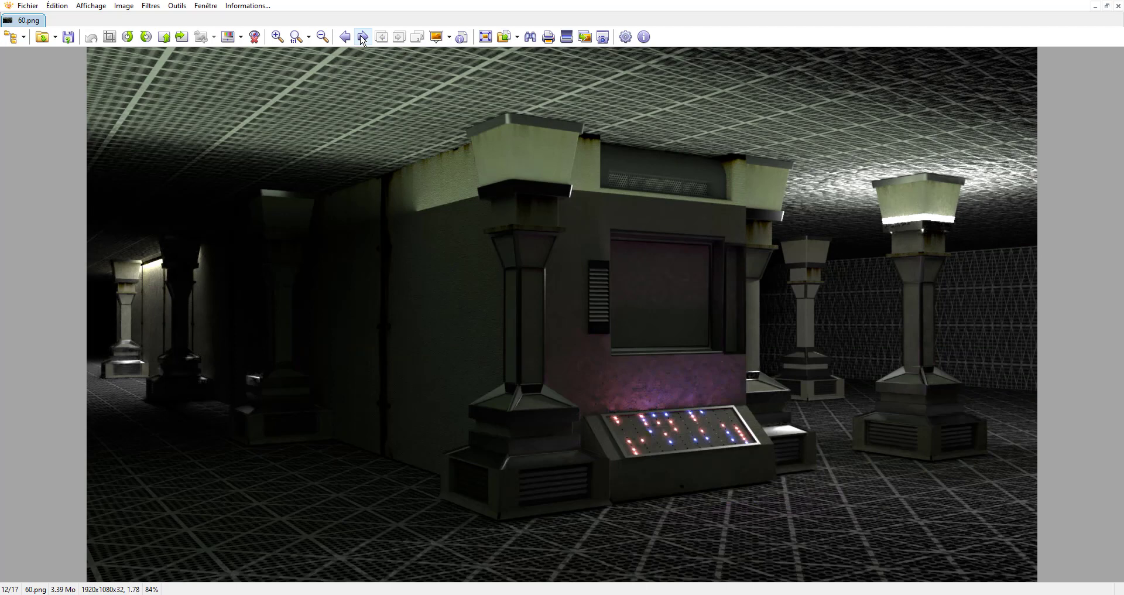
left_click(362, 38)
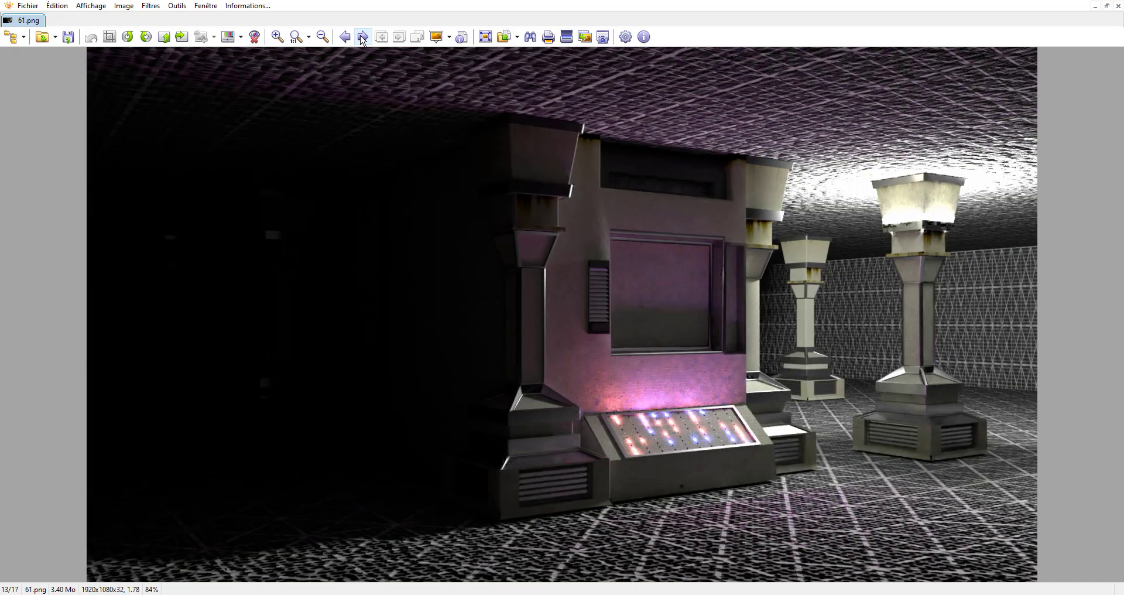
left_click(362, 37)
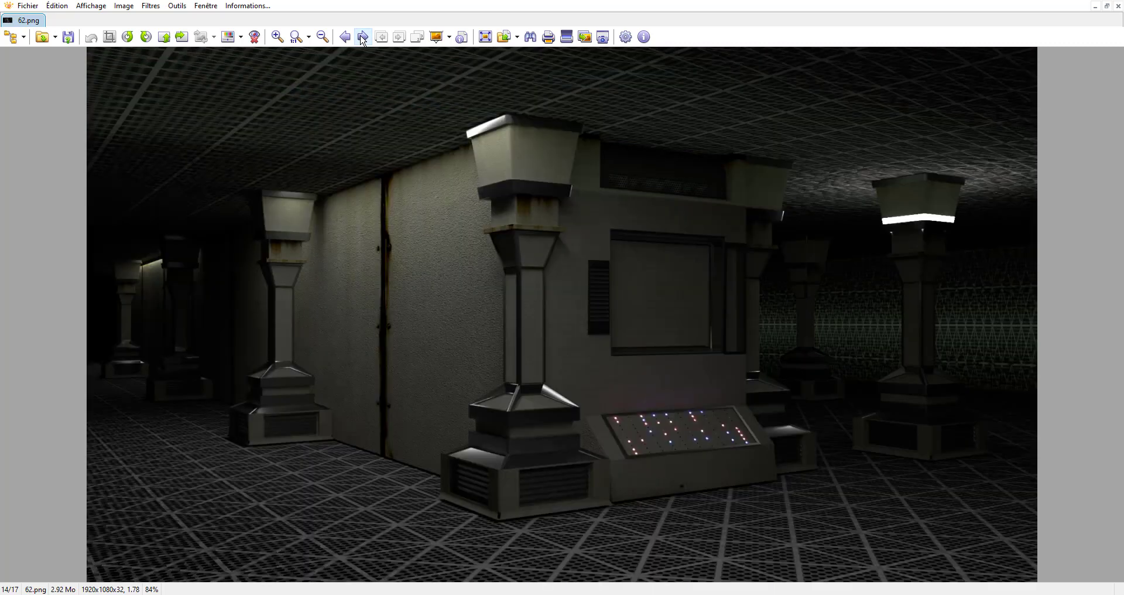
left_click(363, 38)
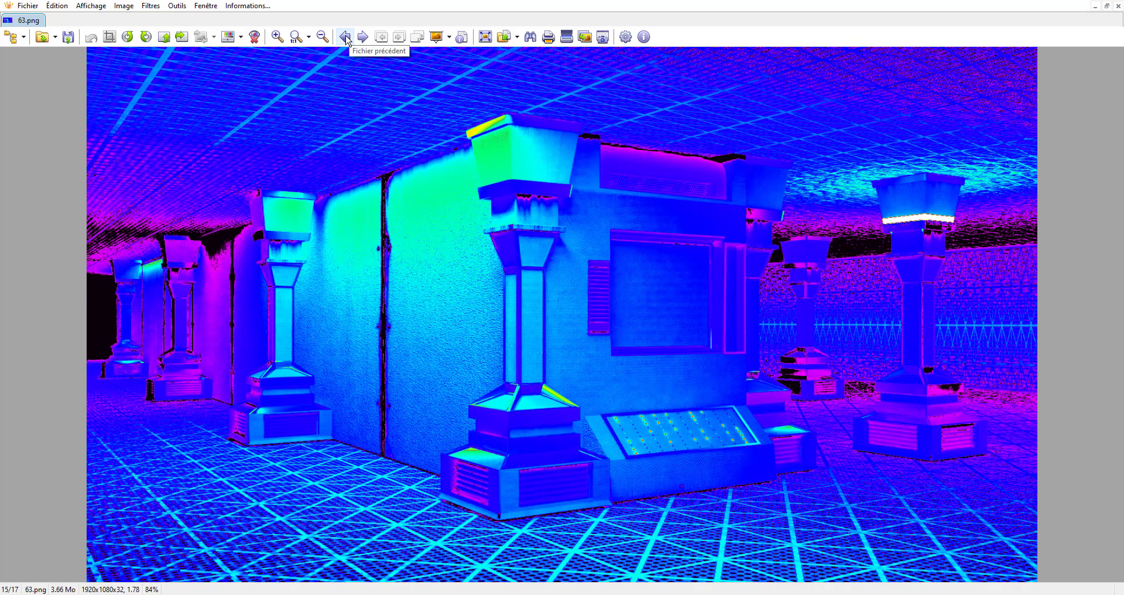
left_click(353, 38)
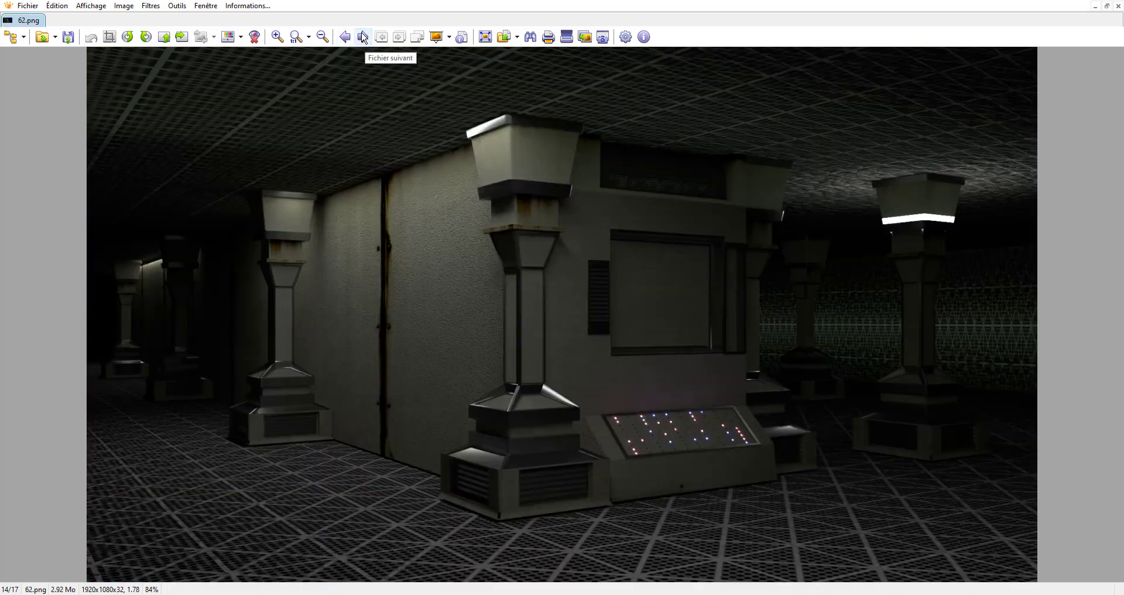
left_click(363, 38)
left_click(363, 38)
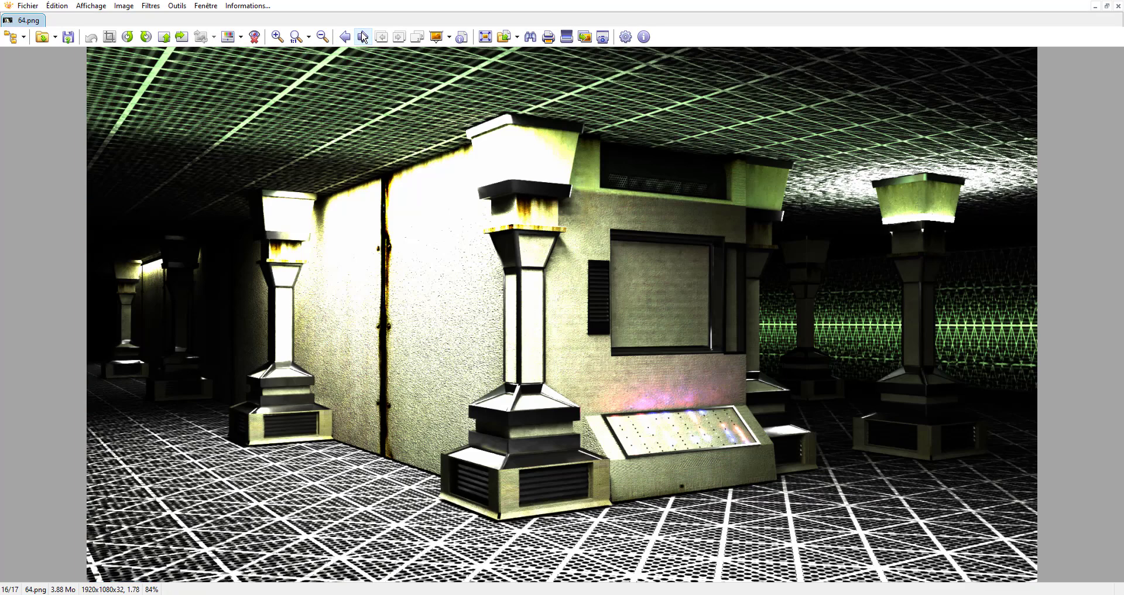
left_click(363, 37)
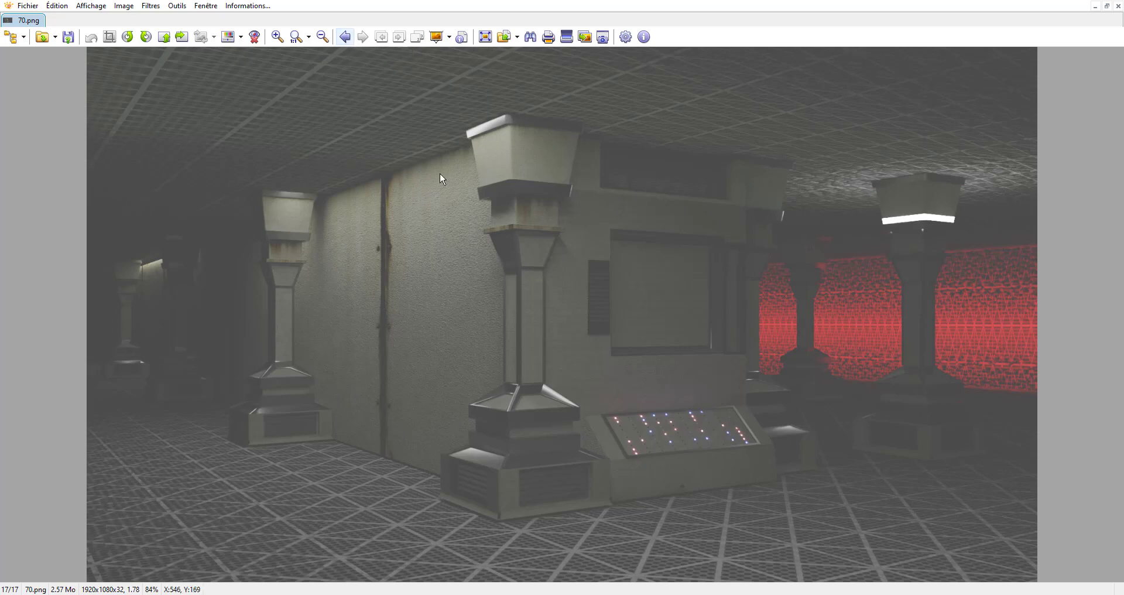
left_click(345, 37)
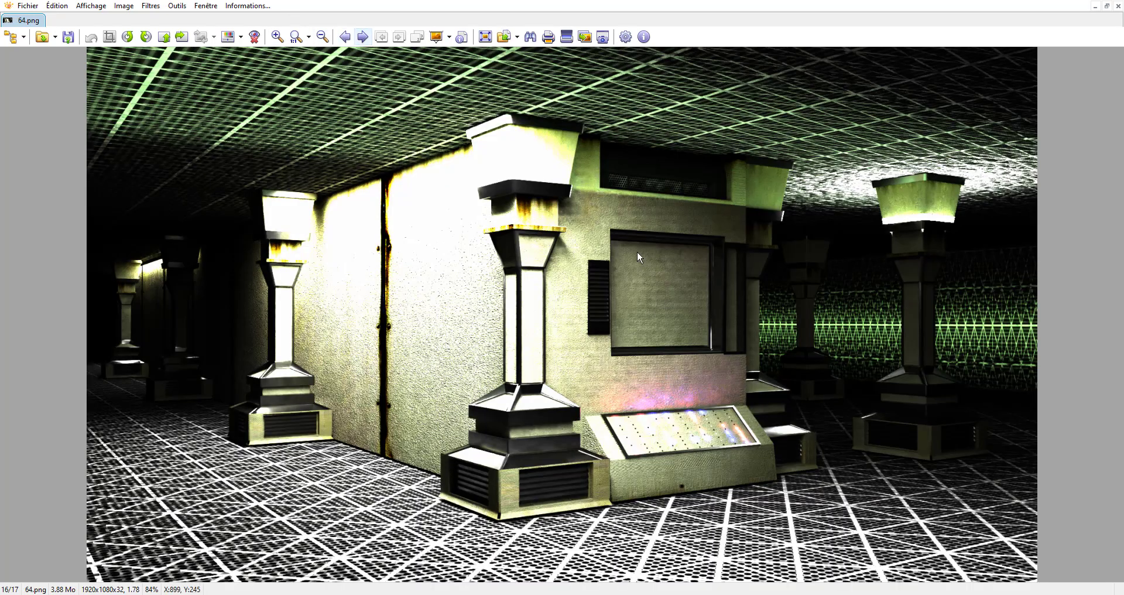
Step: Switch back to the Blender pillar hall scene and enlarge the Properties editor in height and width around the colour management settings
mouse_move(904, 589)
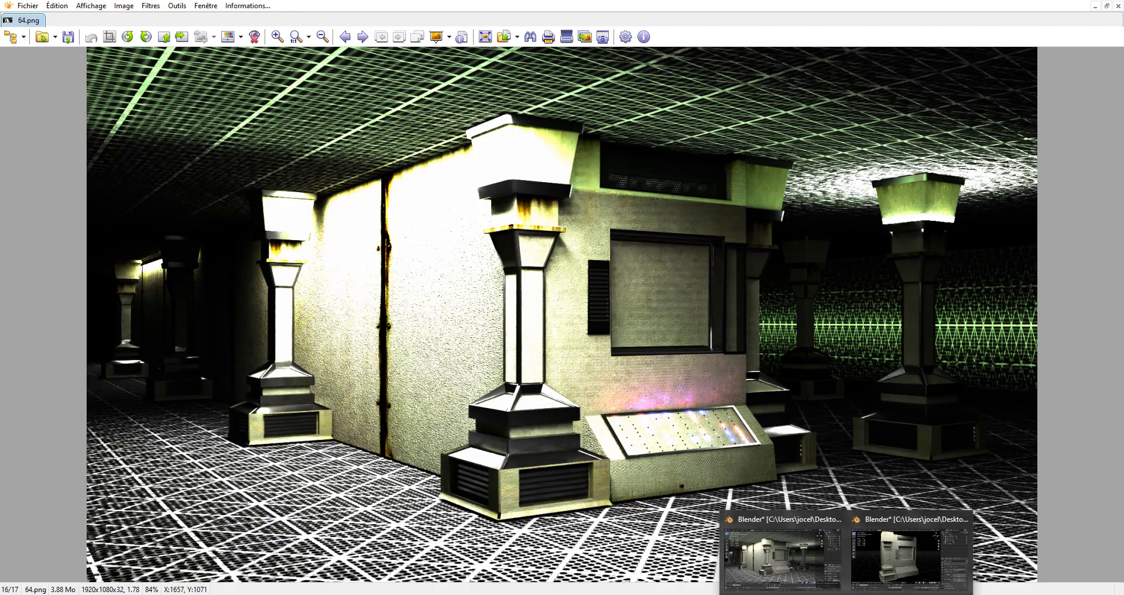
left_click(831, 556)
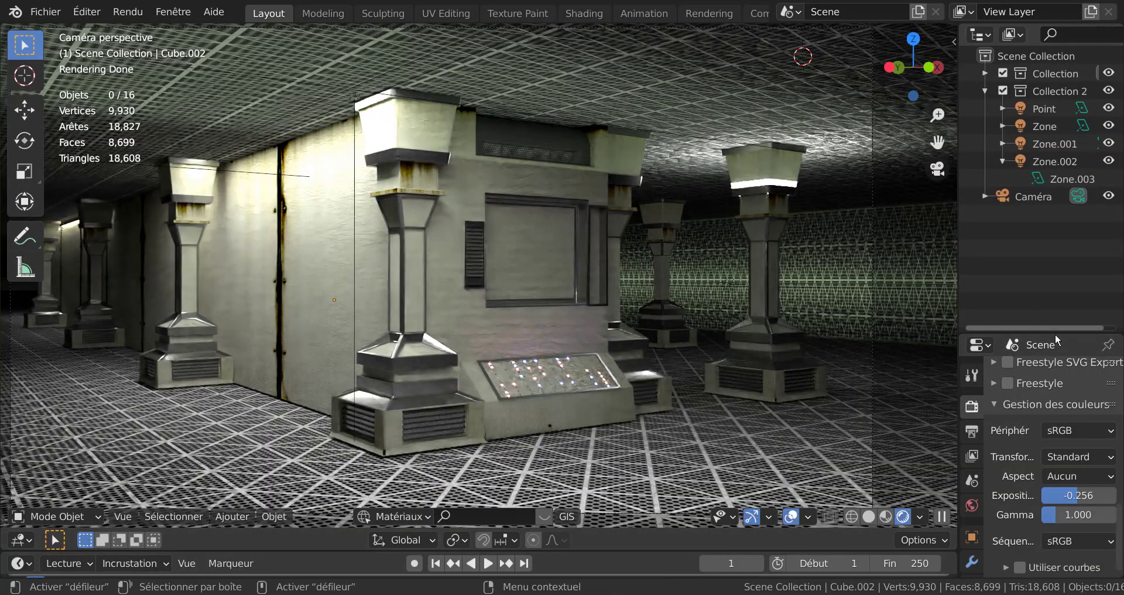
left_click_drag(1056, 332, 1071, 137)
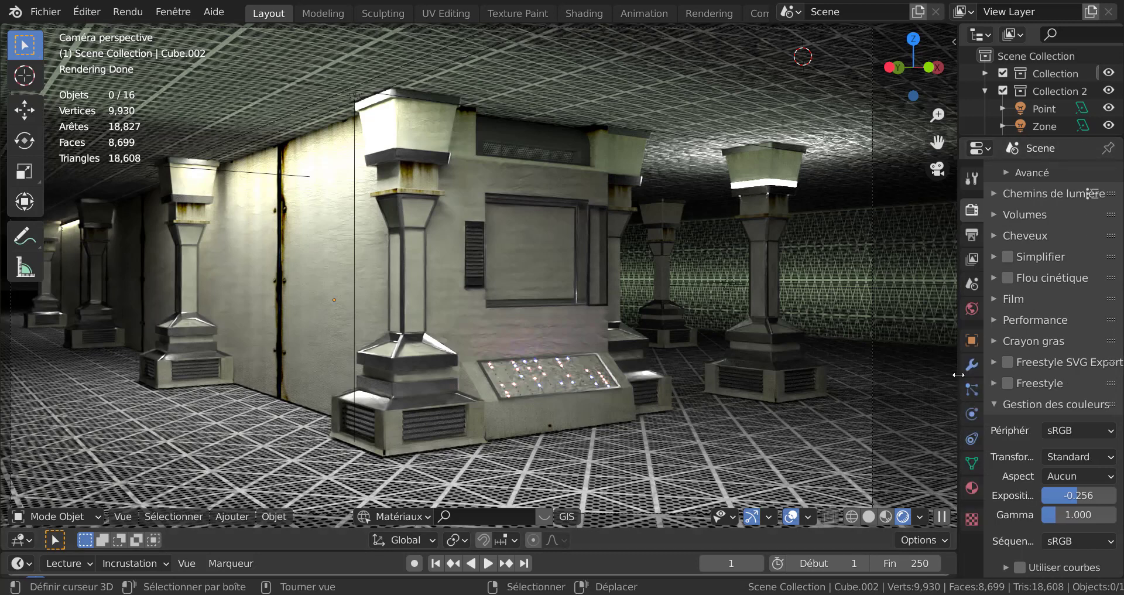
left_click_drag(958, 375, 791, 393)
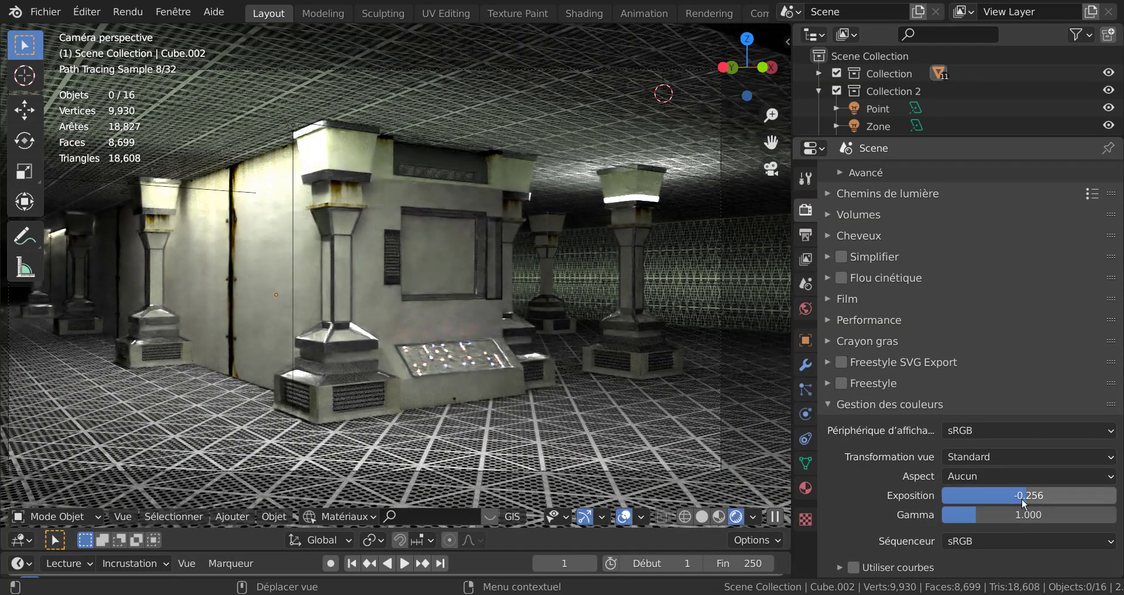
Step: Set the colour management exposure to -0.856 and the gamma to 1.567
left_click_drag(1029, 498, 995, 515)
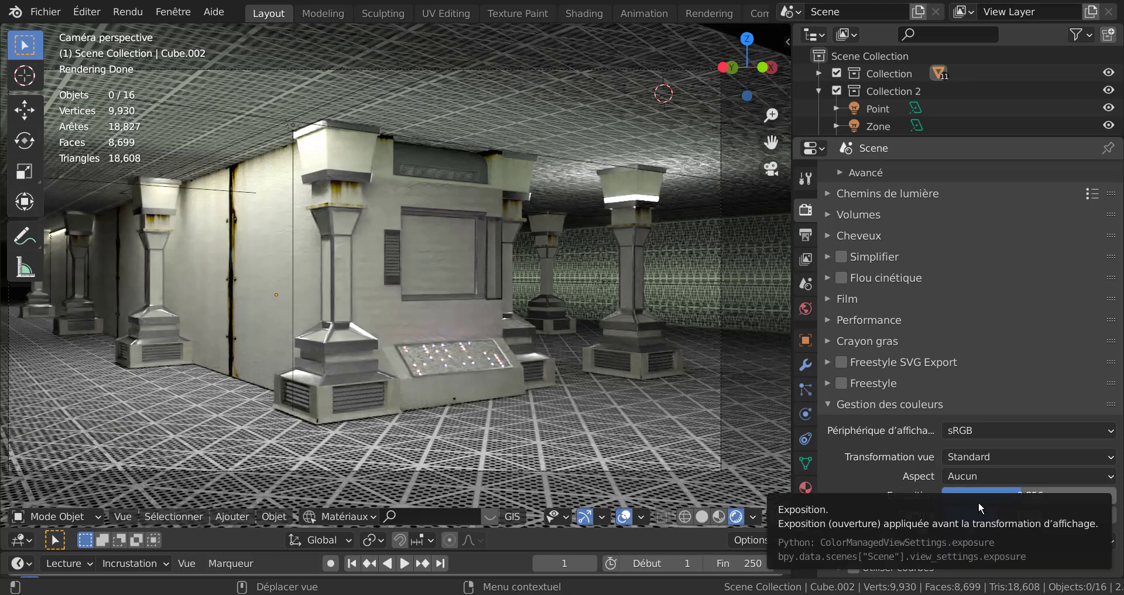
Step: Try the Low Contrast and Very High Contrast looks on the scene and restore the look to Aucun
left_click(982, 474)
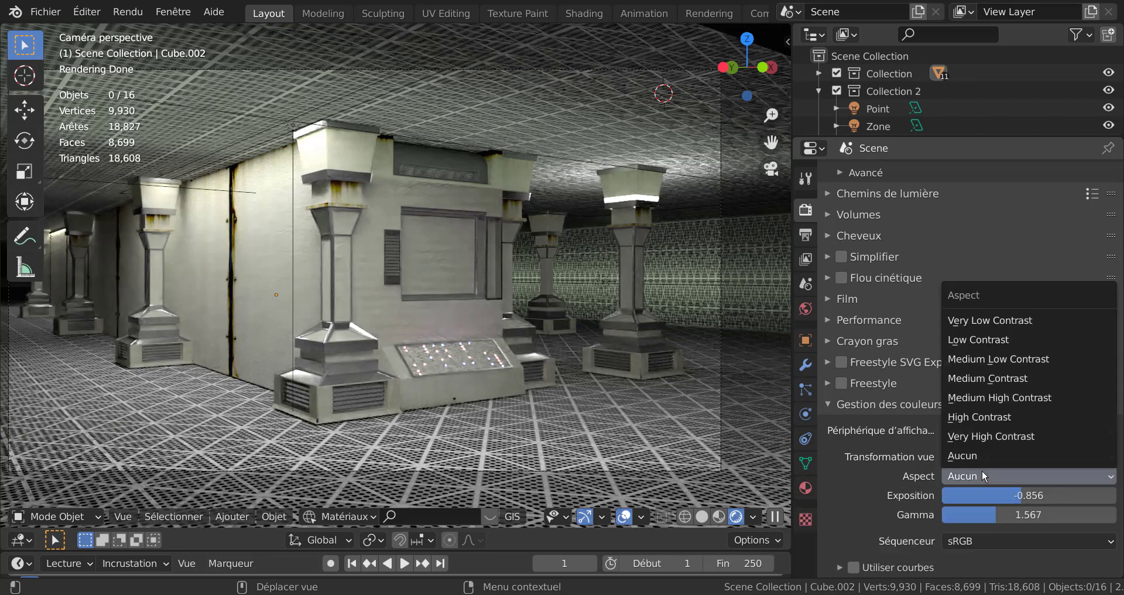
left_click(997, 342)
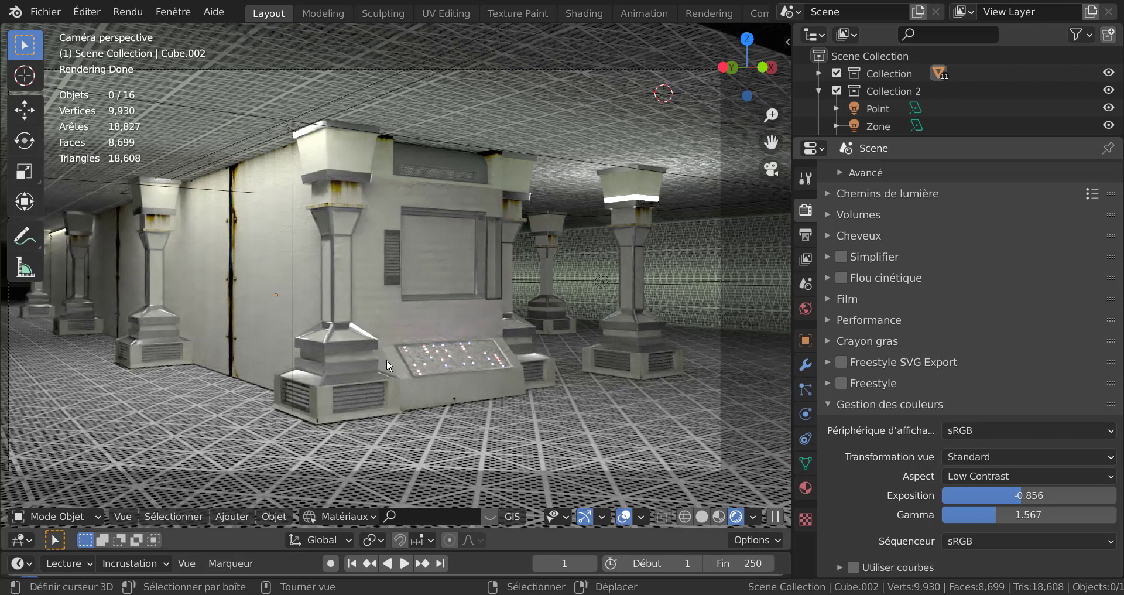
left_click(995, 475)
left_click(989, 435)
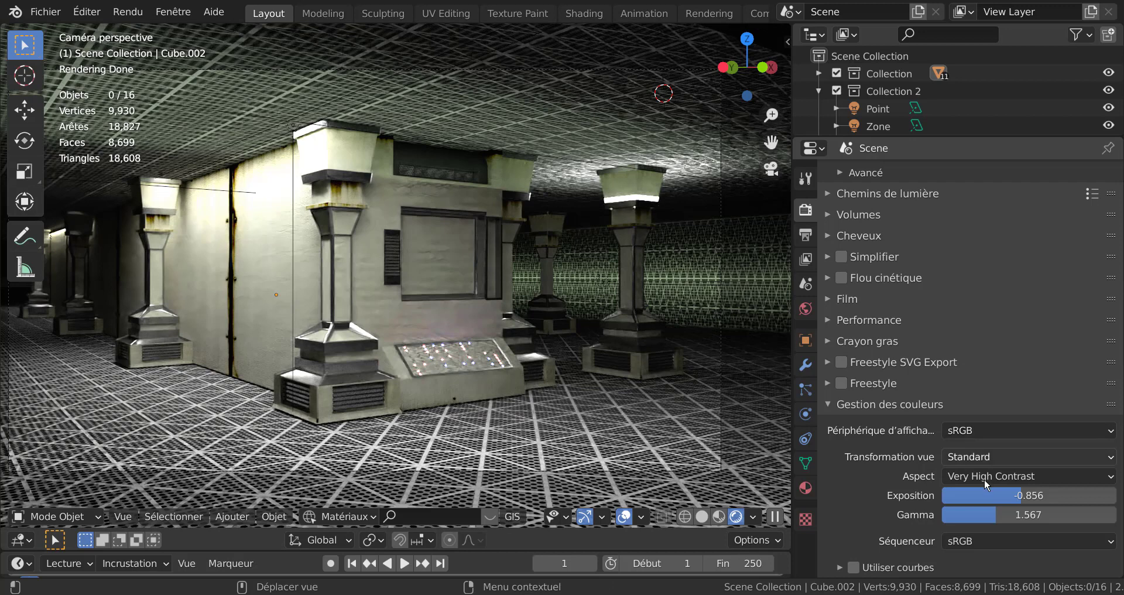
left_click(986, 474)
left_click(981, 450)
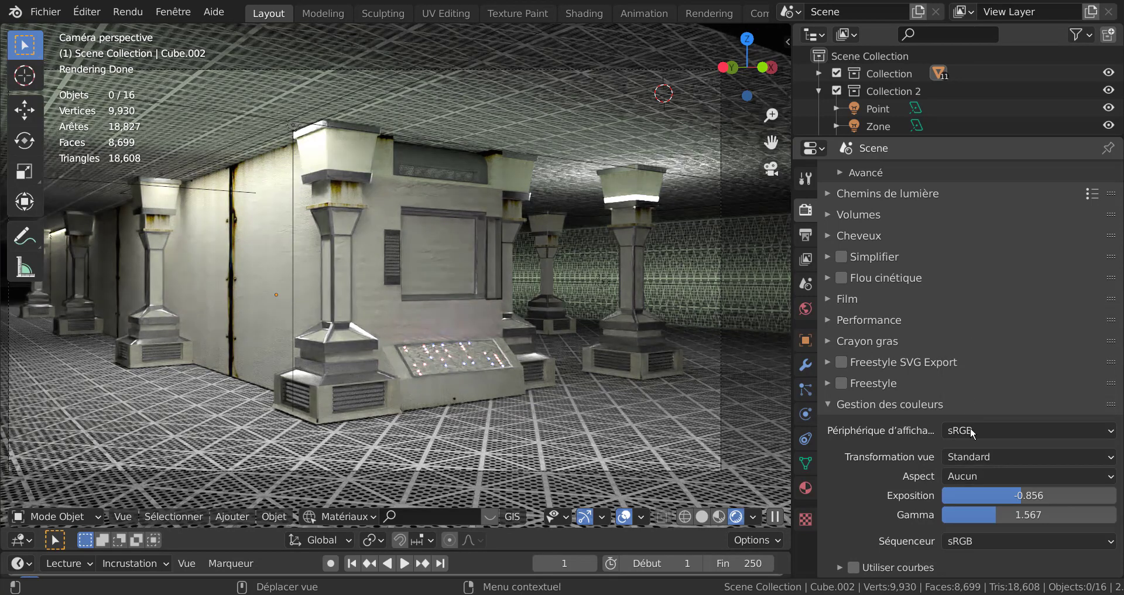
Step: Keep the sRGB display device and set the exposure to -1.323
left_click(985, 434)
left_click(989, 452)
mouse_move(1007, 495)
left_mouse_down()
mouse_move(996, 495)
mouse_move(1016, 495)
left_mouse_up()
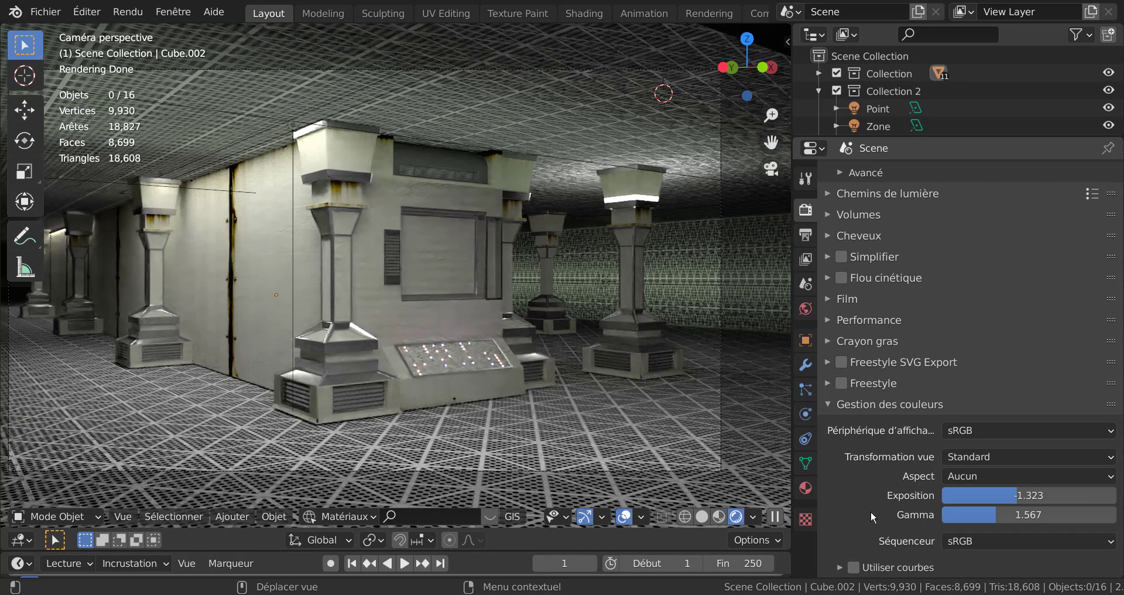
Step: Switch to the other Blender window with the single pillar and wall console, and put the pillar in Edit Mode
mouse_move(846, 594)
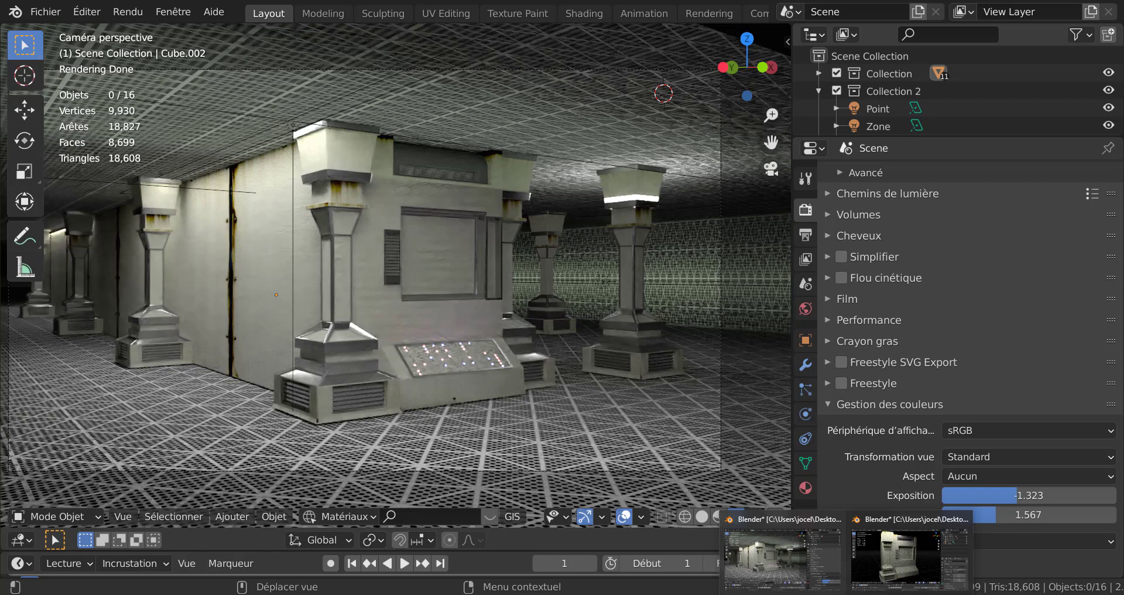
left_click(894, 565)
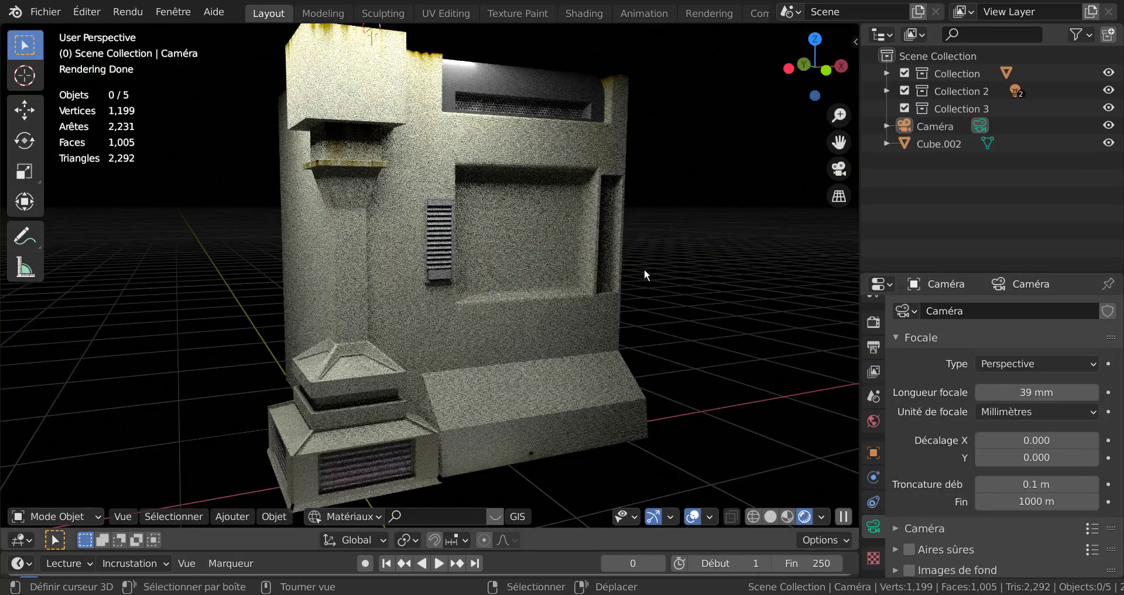
scroll(665, 272, "down", 1)
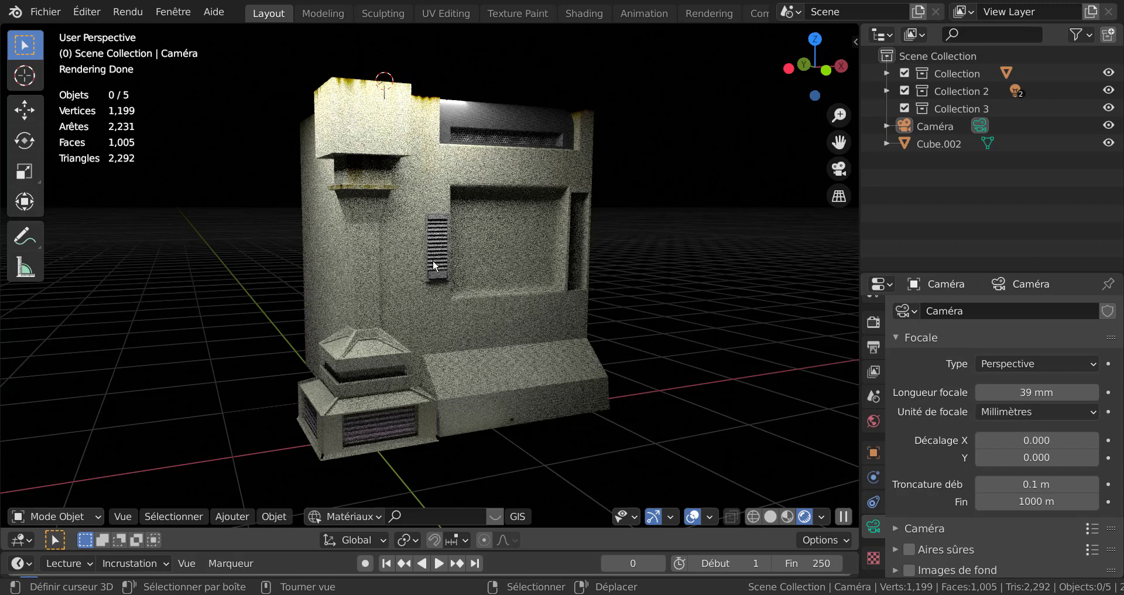
left_click(366, 306)
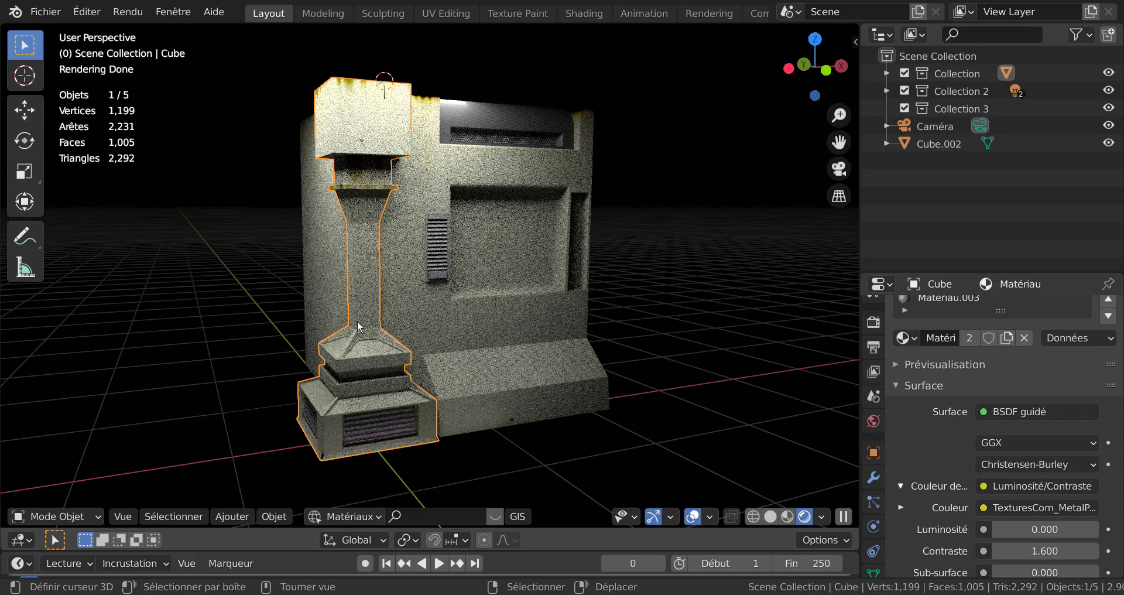
middle_click_drag(633, 383, 695, 379, "shift")
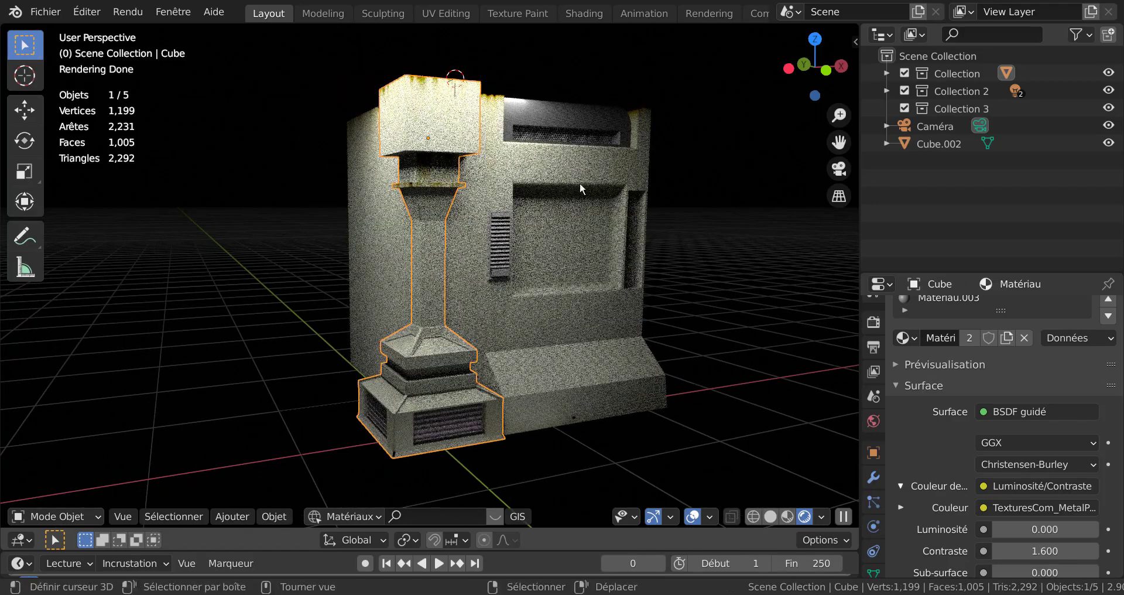
scroll(648, 218, "up", 2)
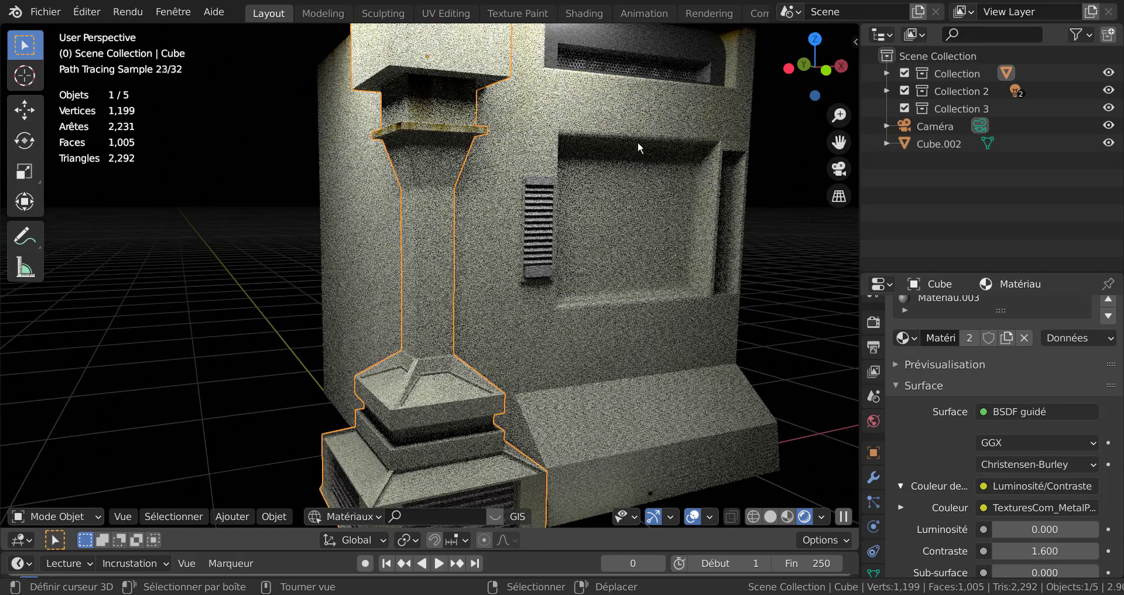
scroll(634, 295, "down", 3)
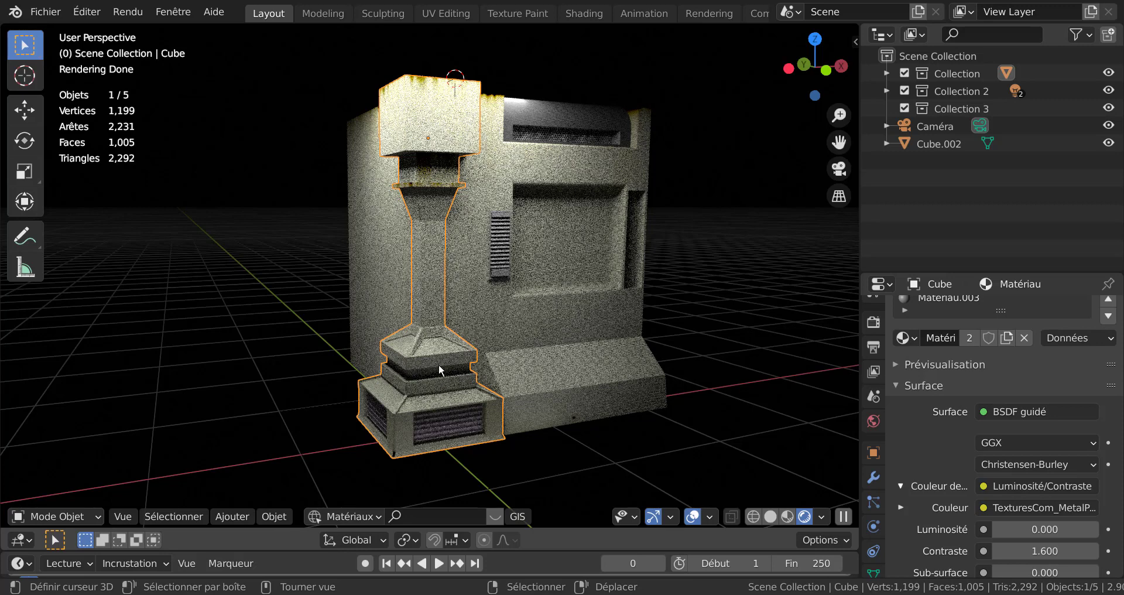
key("Tab")
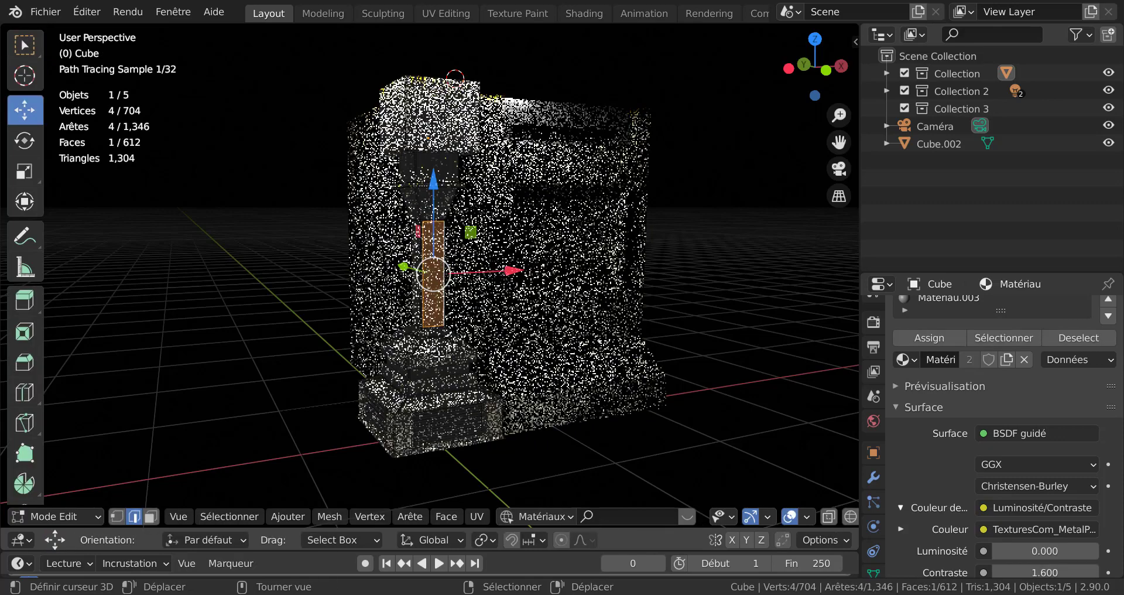
Step: Enable the Screencast Keys add-on display, and hide the sidebar and narrow the Properties area to widen the 3D viewport
key("n")
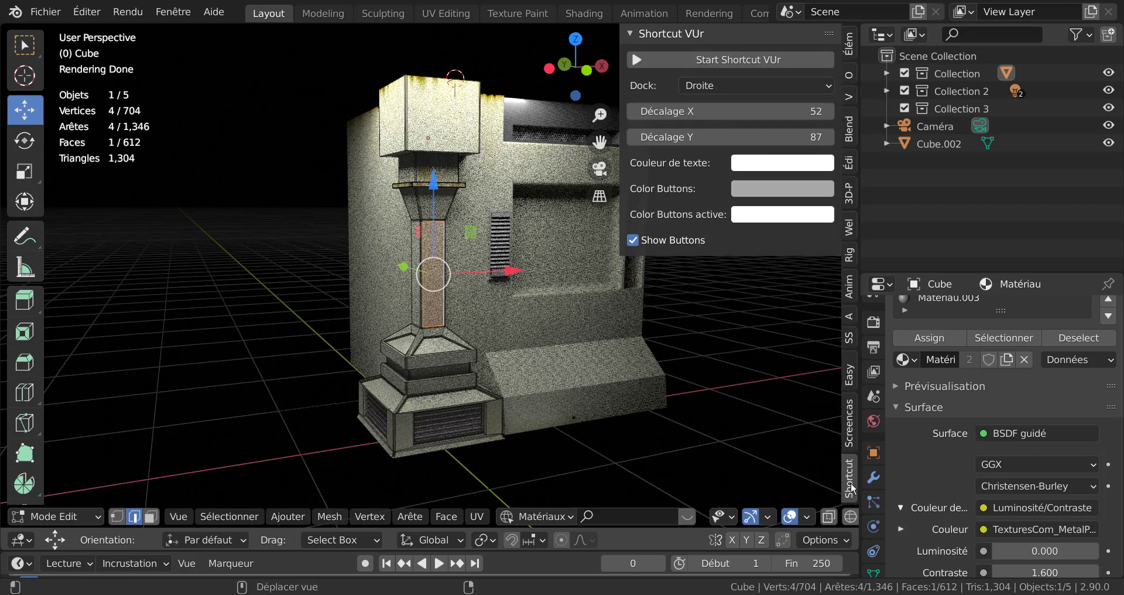
left_click(848, 422)
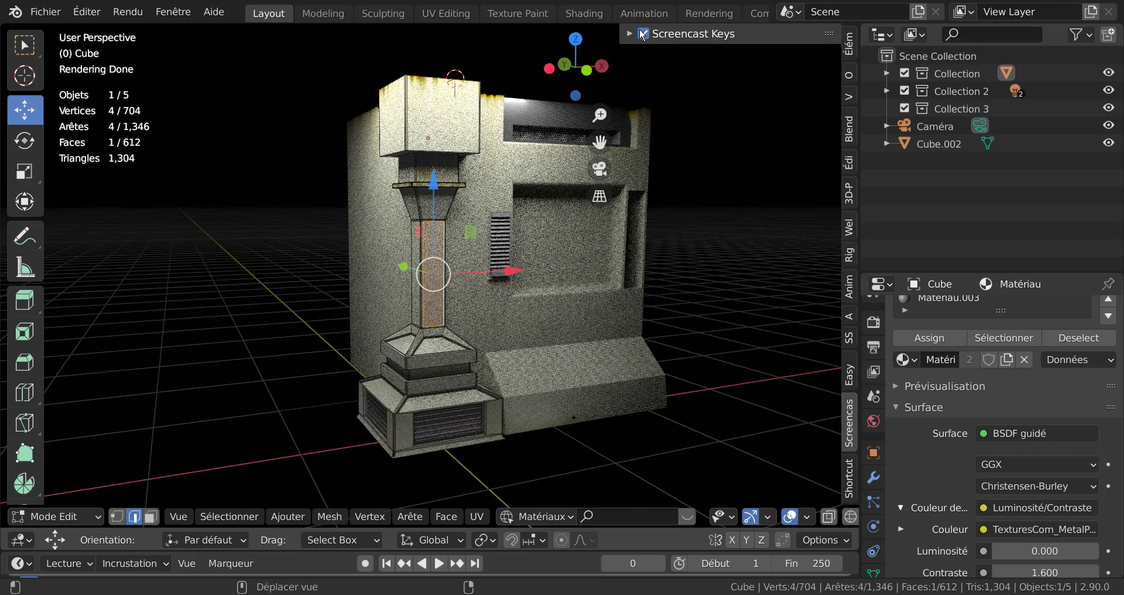
left_click(630, 35)
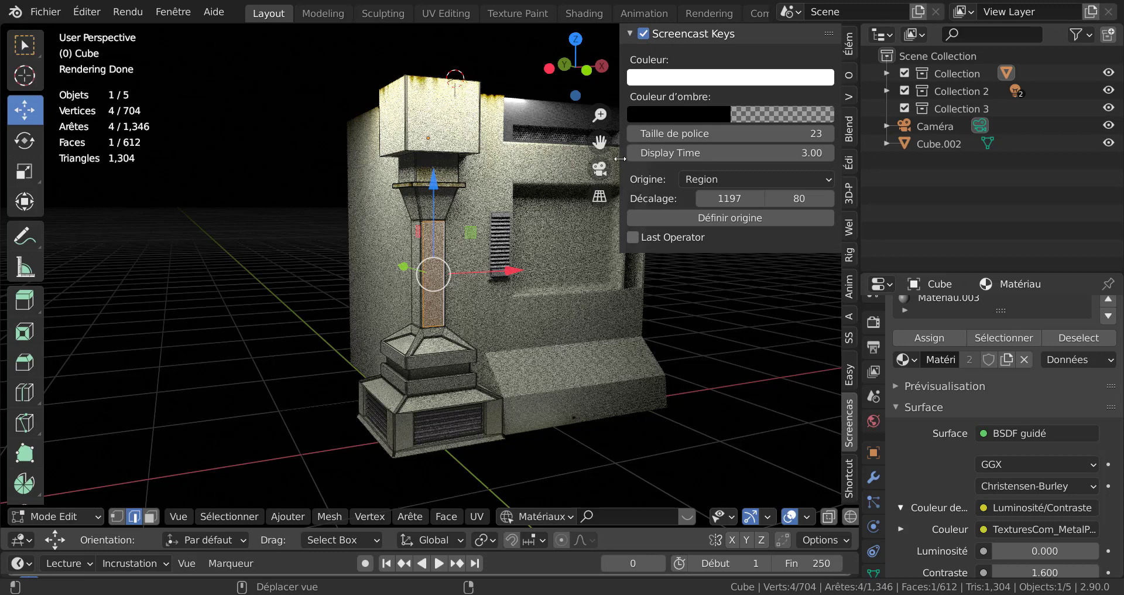
left_click_drag(620, 158, 883, 265)
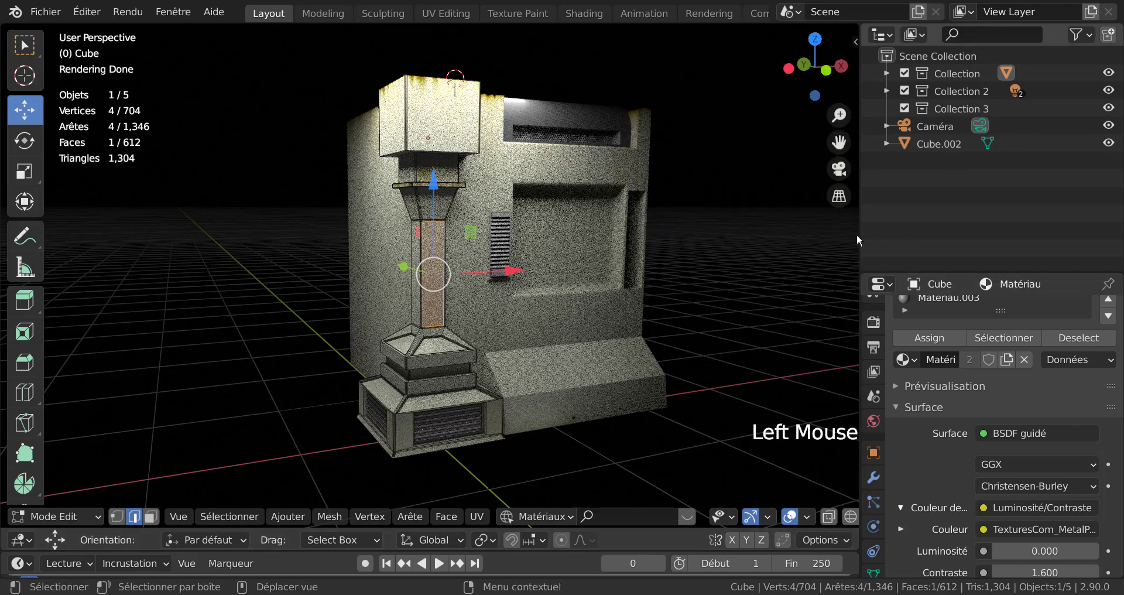
left_click_drag(858, 233, 1009, 229)
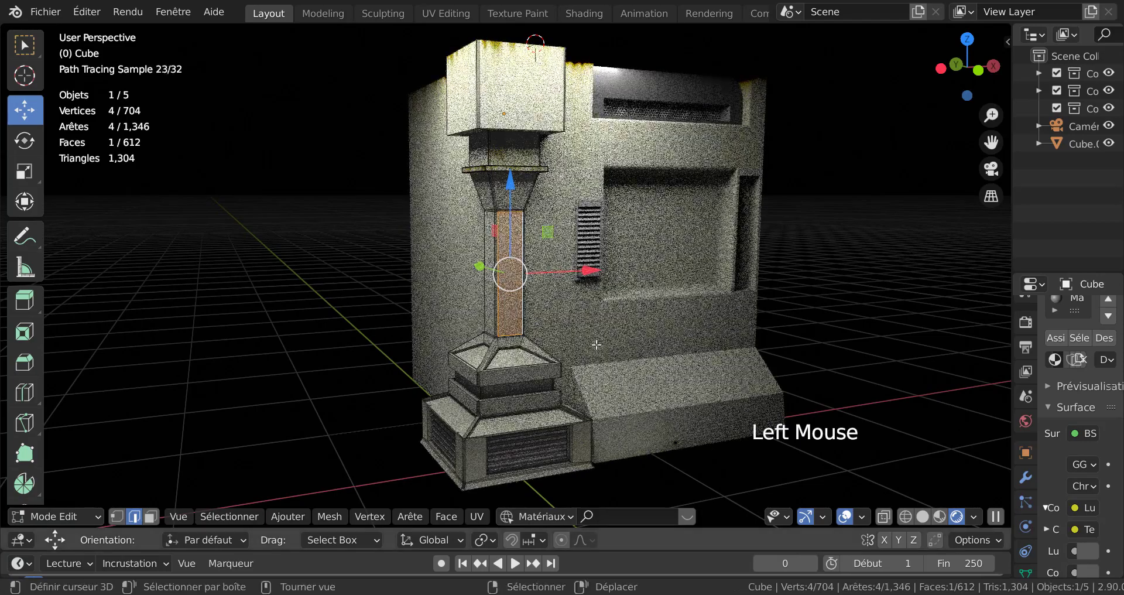
Step: Clear the pillar's mesh selection and switch the viewport to Material Preview shading, with the pillar base in close view
right_click(855, 319)
left_click(853, 319)
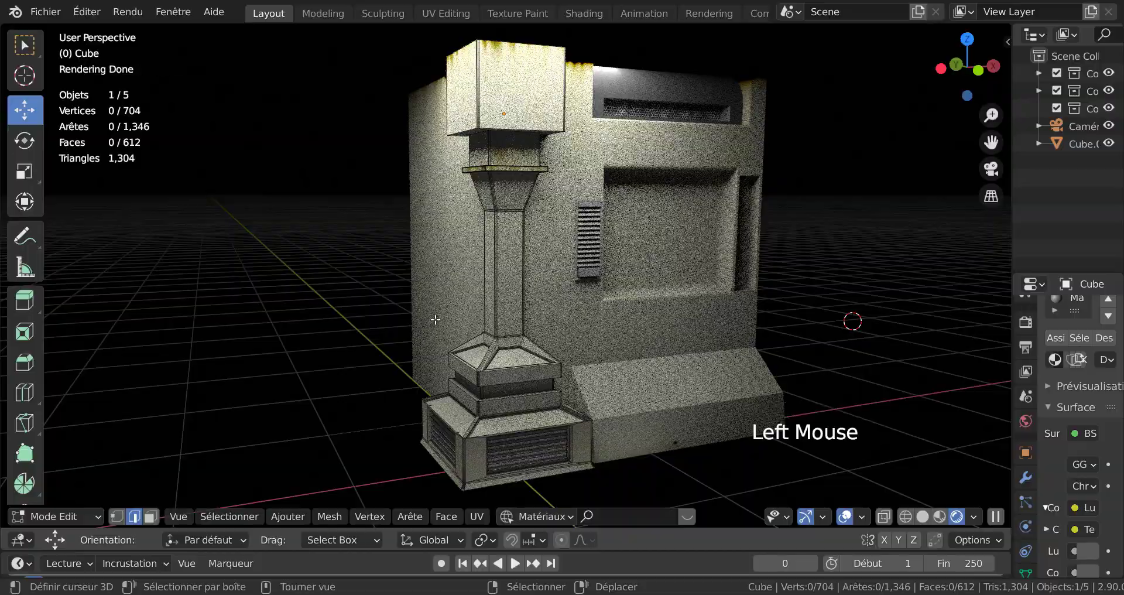
scroll(434, 325, "up", 2)
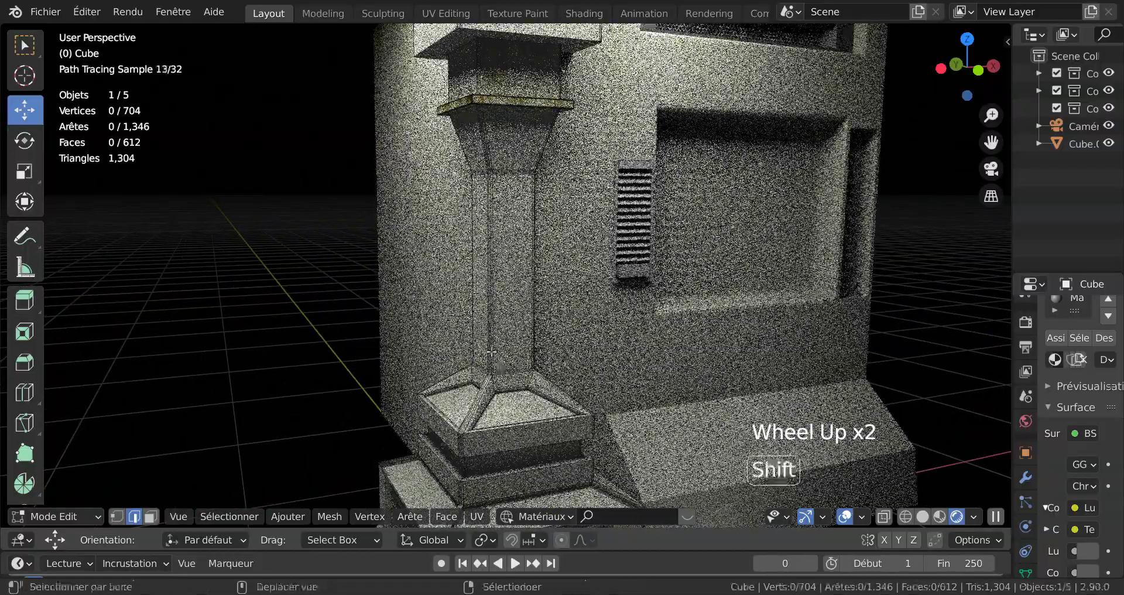
middle_click_drag(479, 333, 479, 282, "shift")
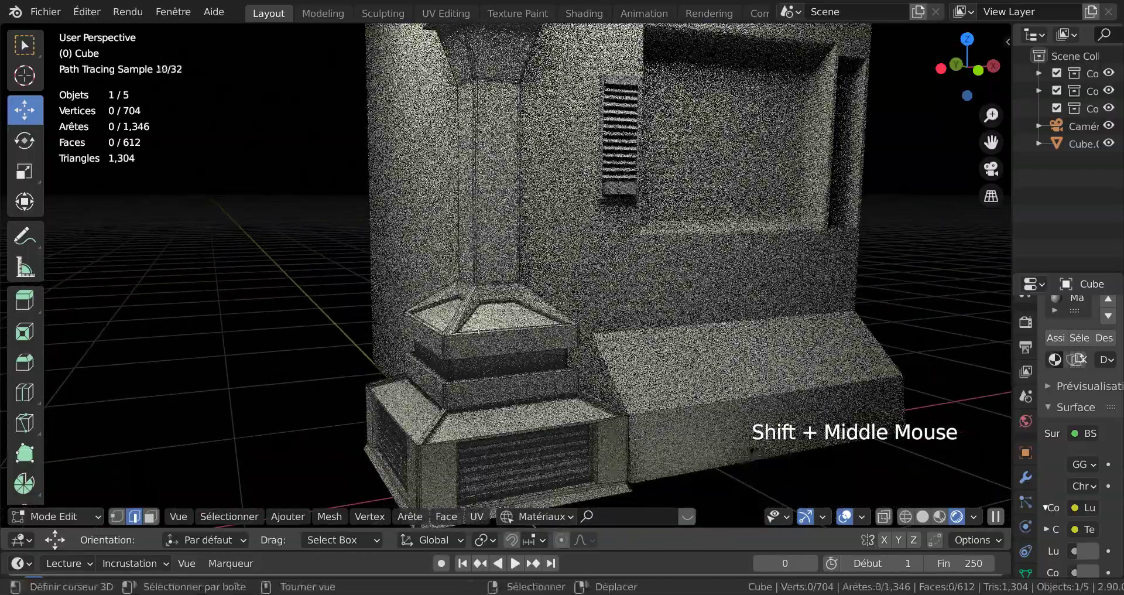
scroll(485, 350, "up", 1)
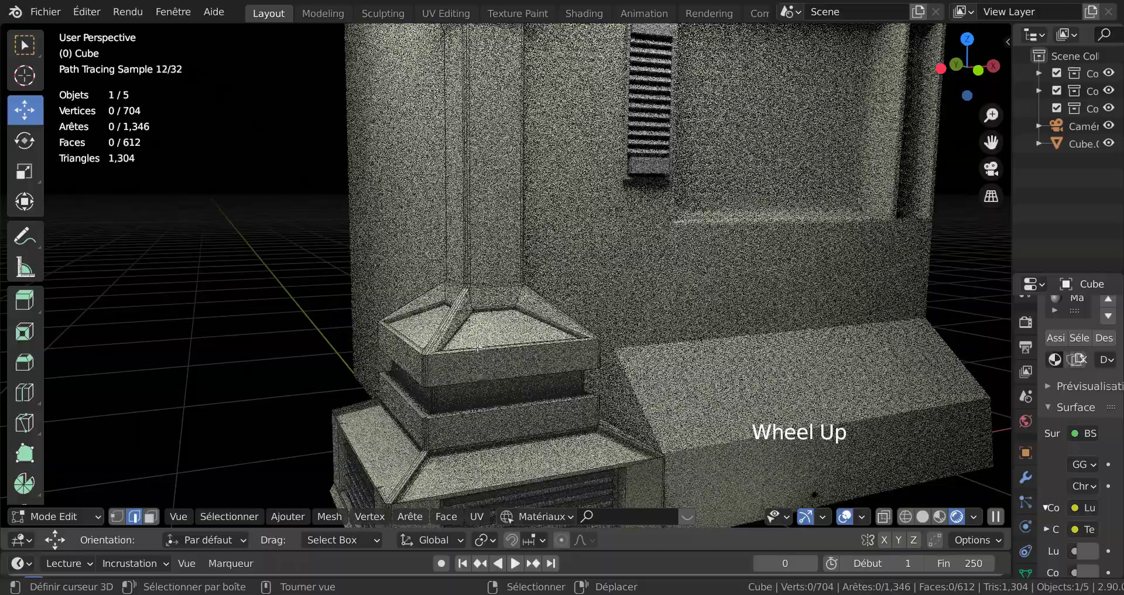
scroll(474, 343, "up", 1)
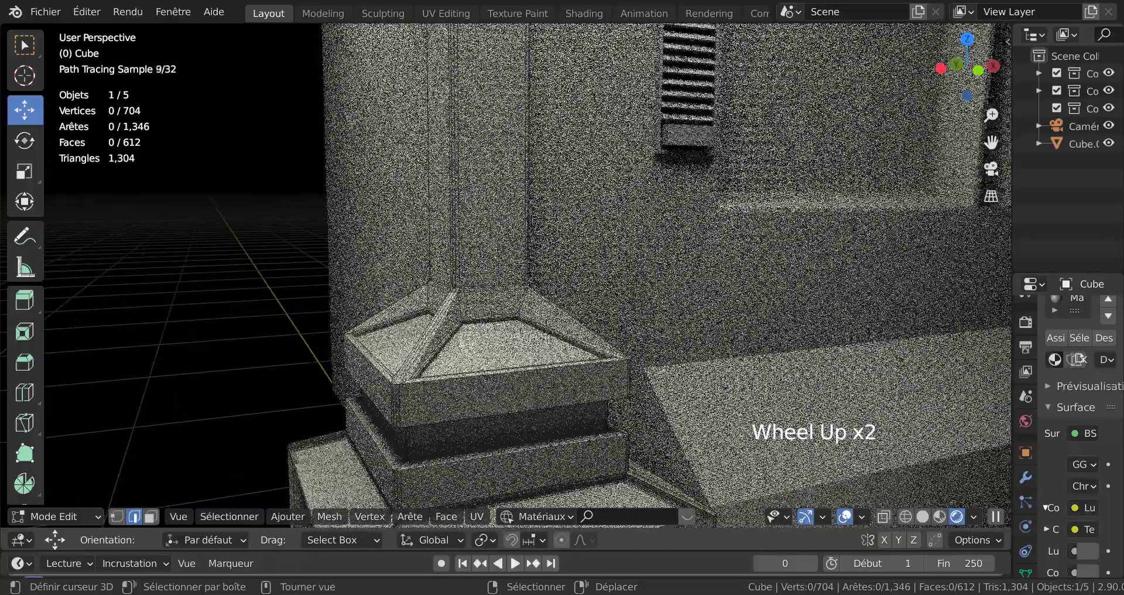
middle_click_drag(506, 281, 468, 316, "shift")
scroll(453, 338, "up", 1, "shift")
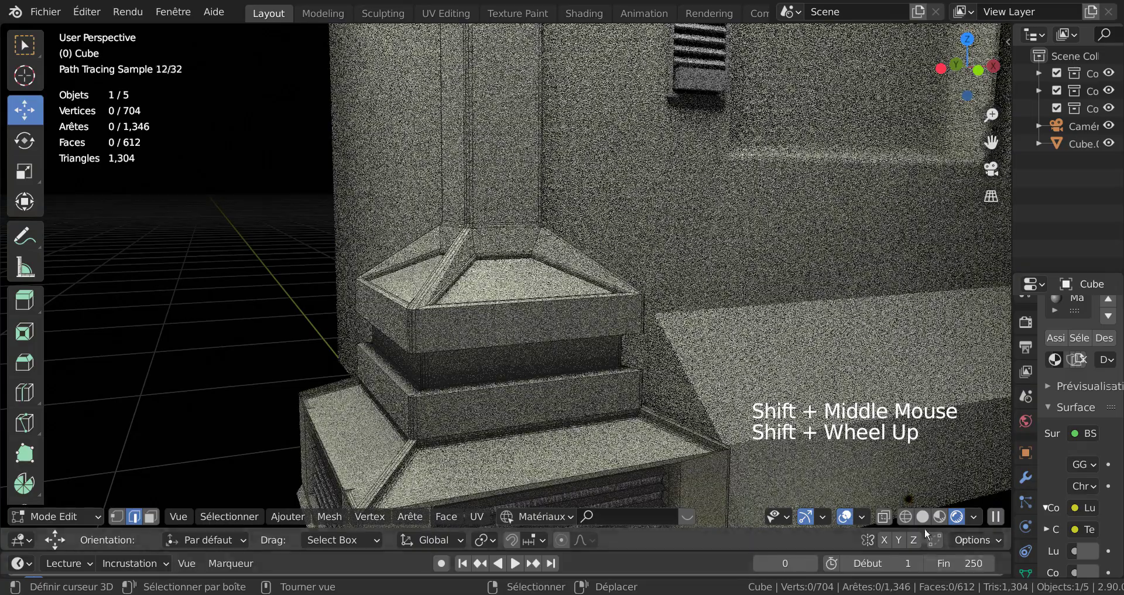
left_click(941, 516)
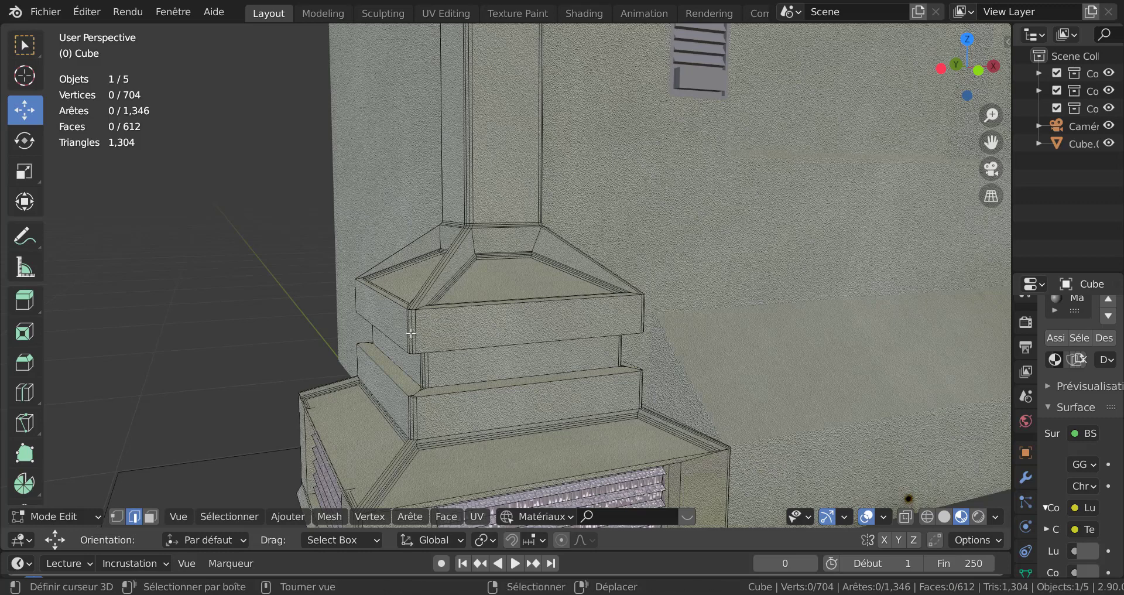
Step: Add one horizontal loop cut around the block under the pillar base's sloped cap, with a slide factor of 0.053
key("ctrl+r")
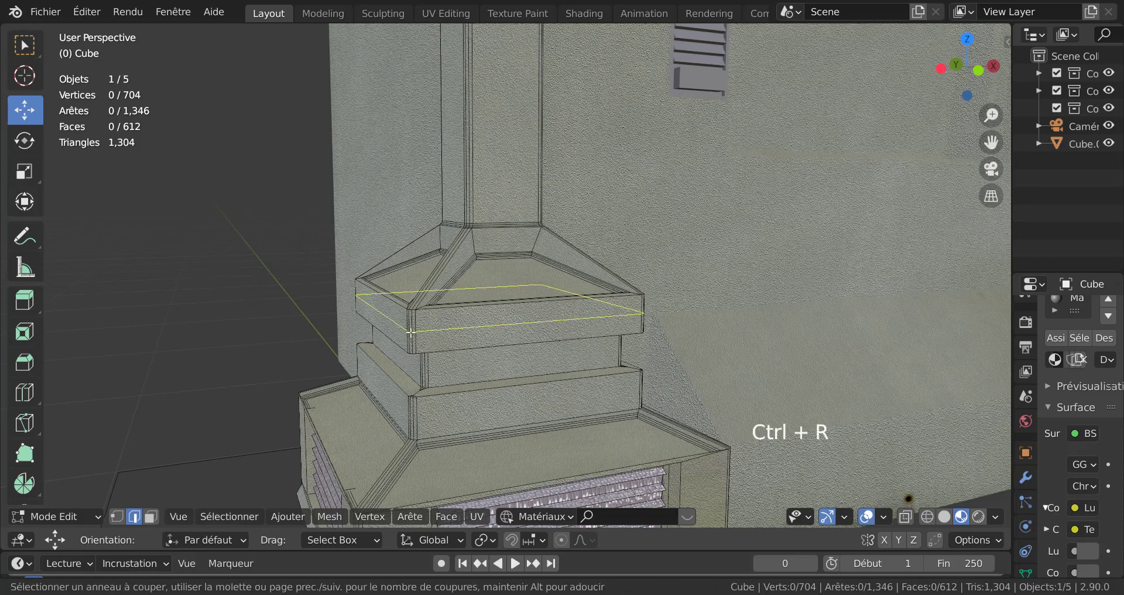
left_click(411, 332)
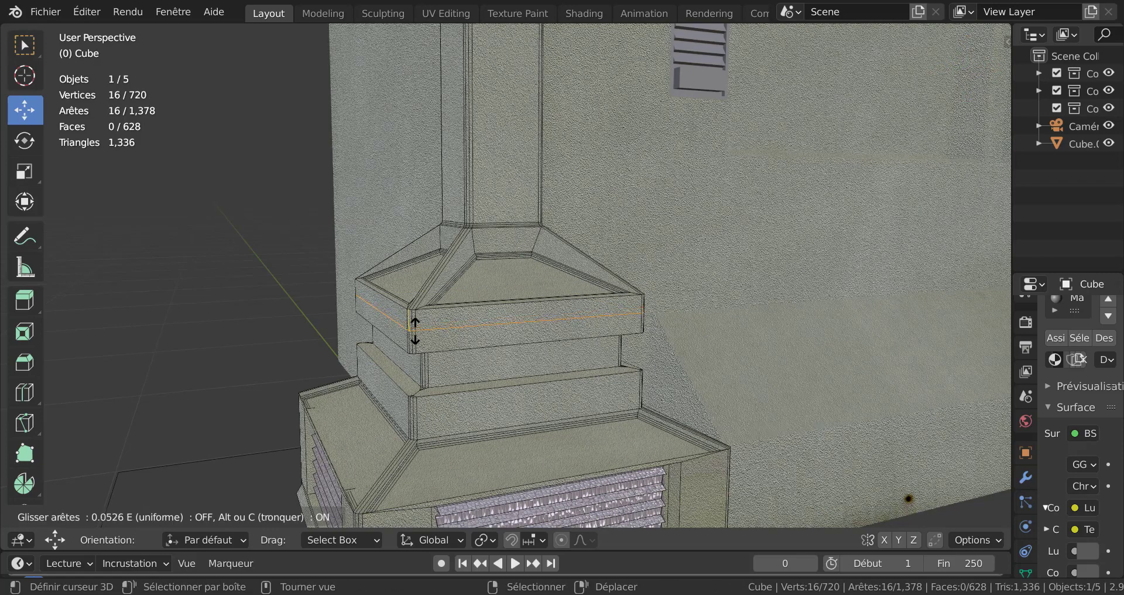
left_click(415, 329)
scroll(480, 351, "up", 2)
scroll(481, 350, "down", 1)
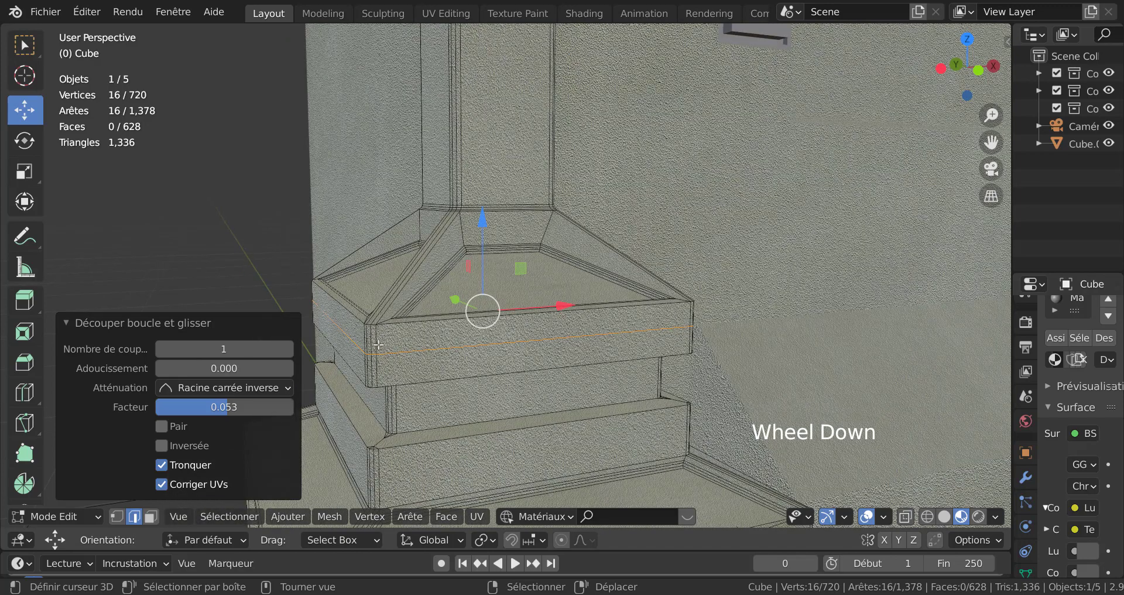
key("3")
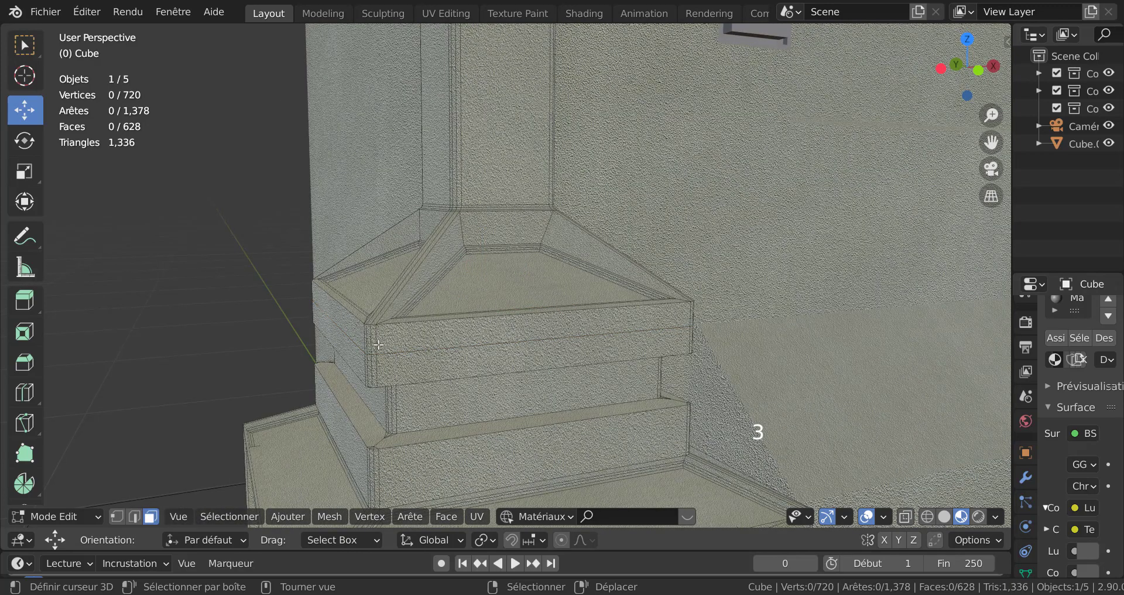
right_click(378, 345, "alt")
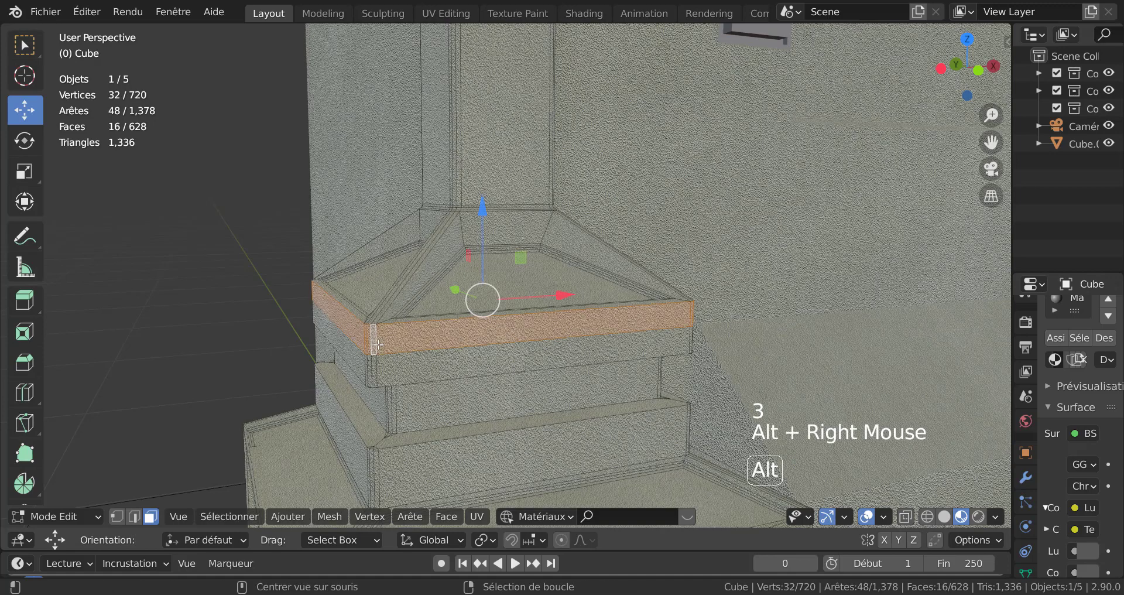
scroll(404, 375, "up", 1)
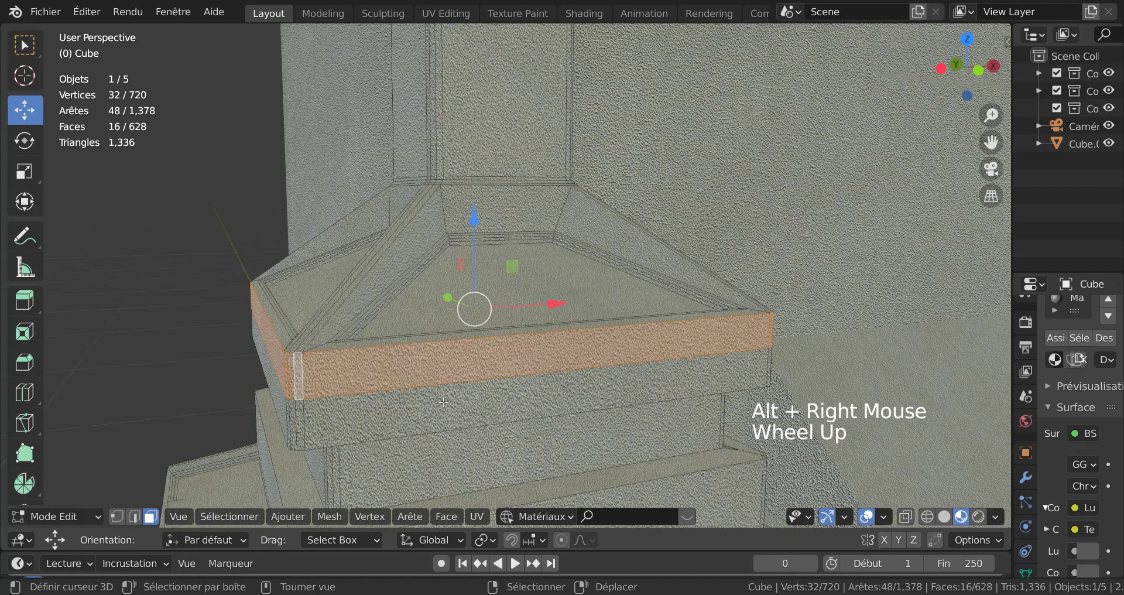
key("e")
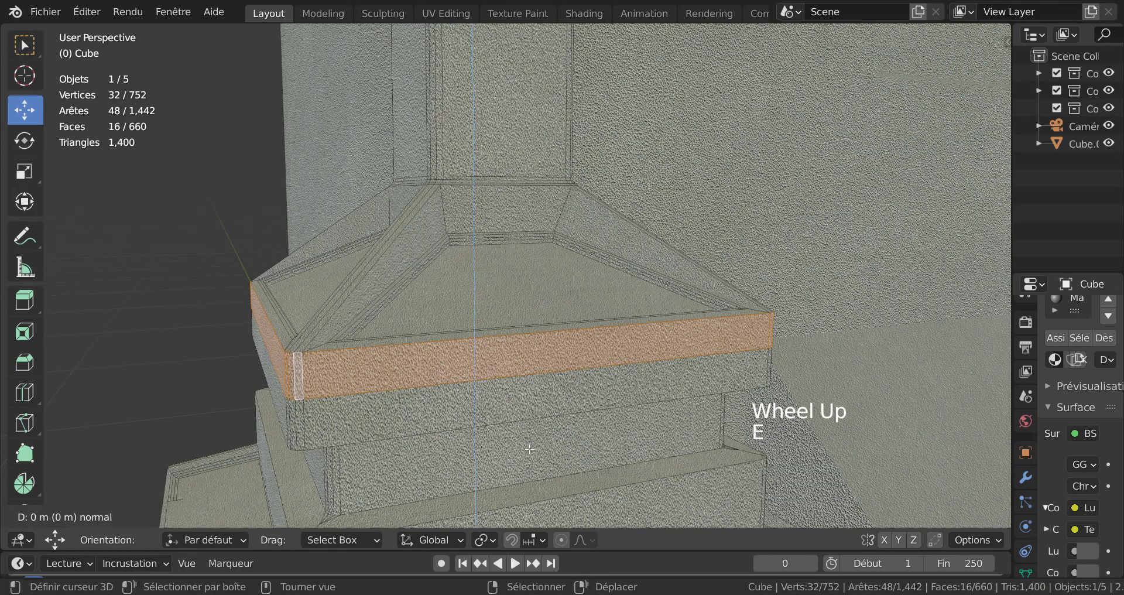
key("s")
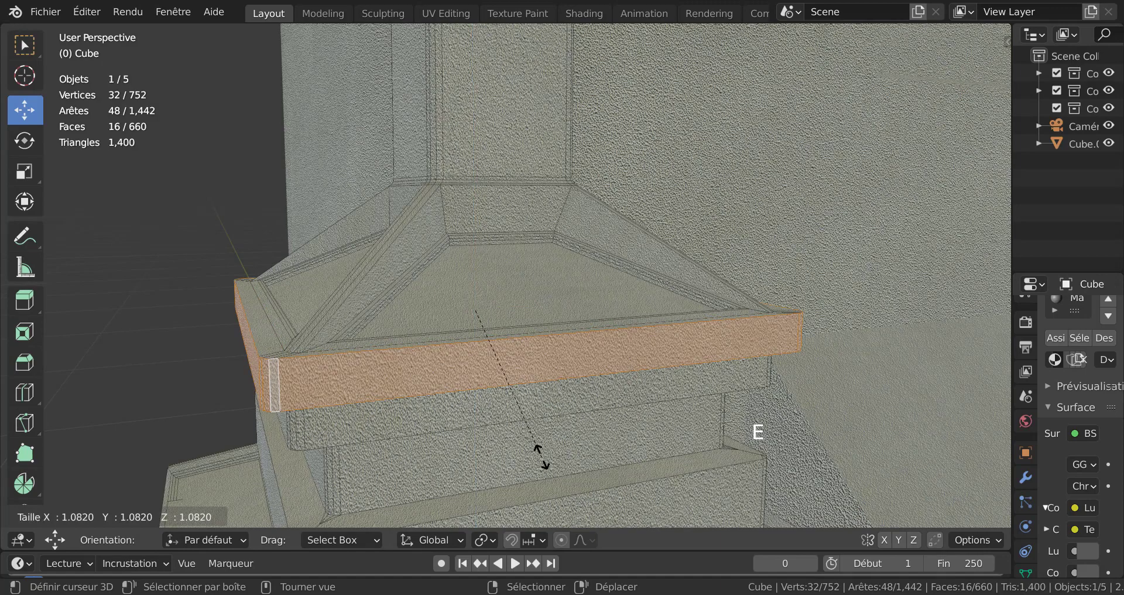
key("shift")
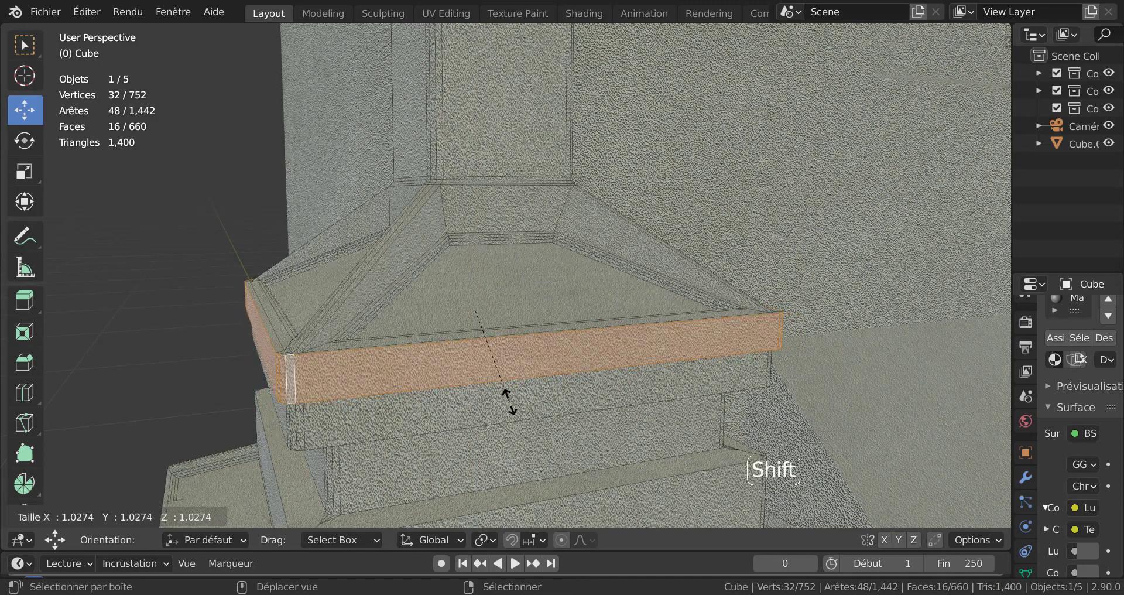
key("Escape")
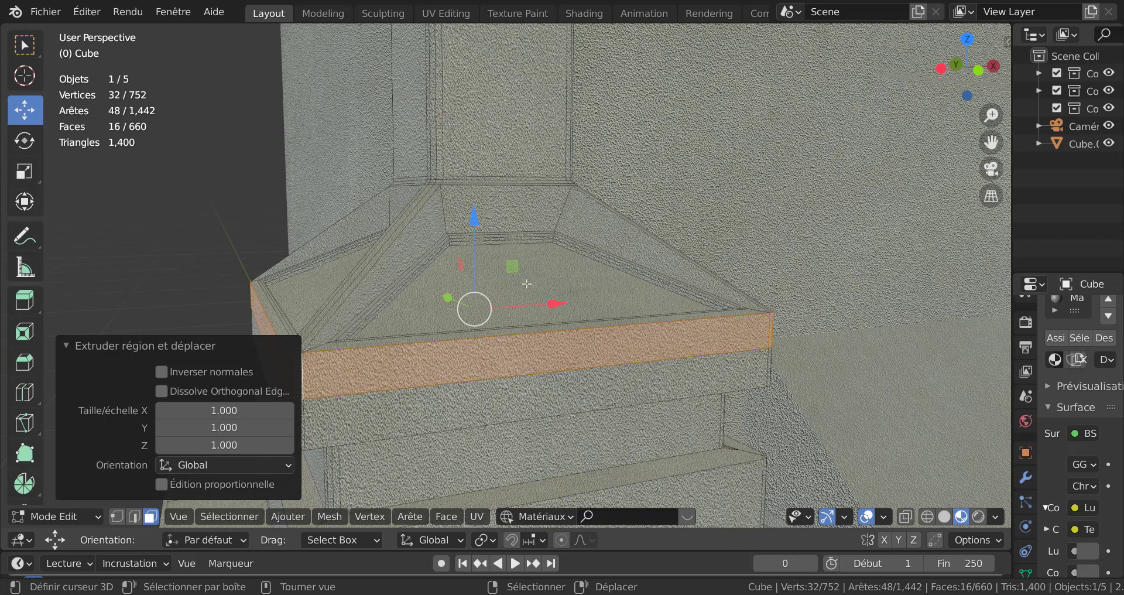
right_click(145, 318)
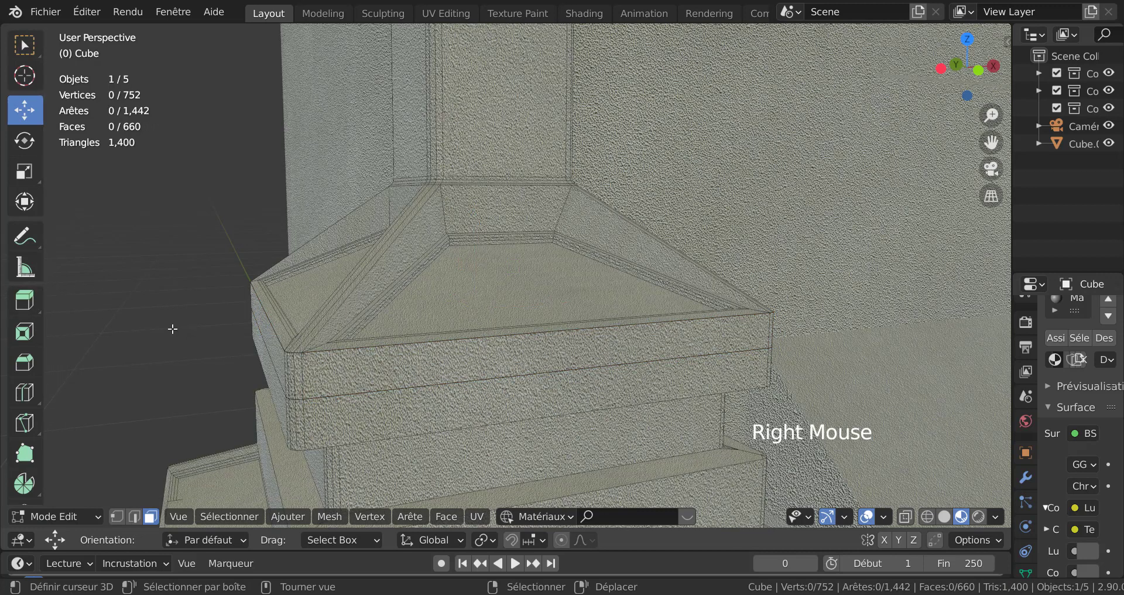
Step: Extrude the face ring above the new loop cut, directly under the sloped cap, outward along its normals by about 0.0272 m
left_click(26, 303)
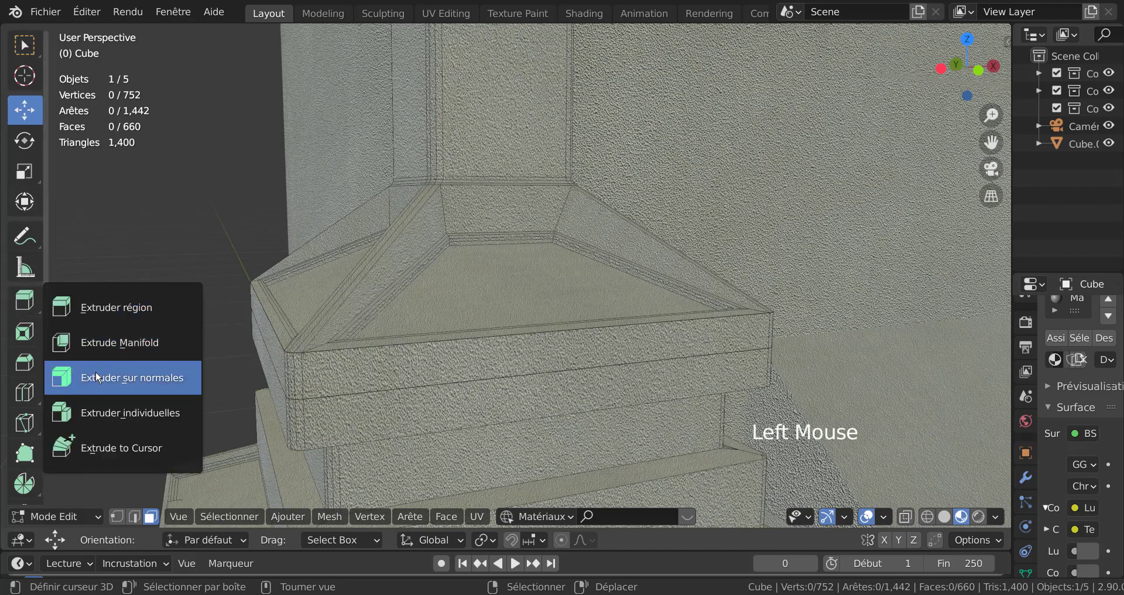
left_click(103, 379)
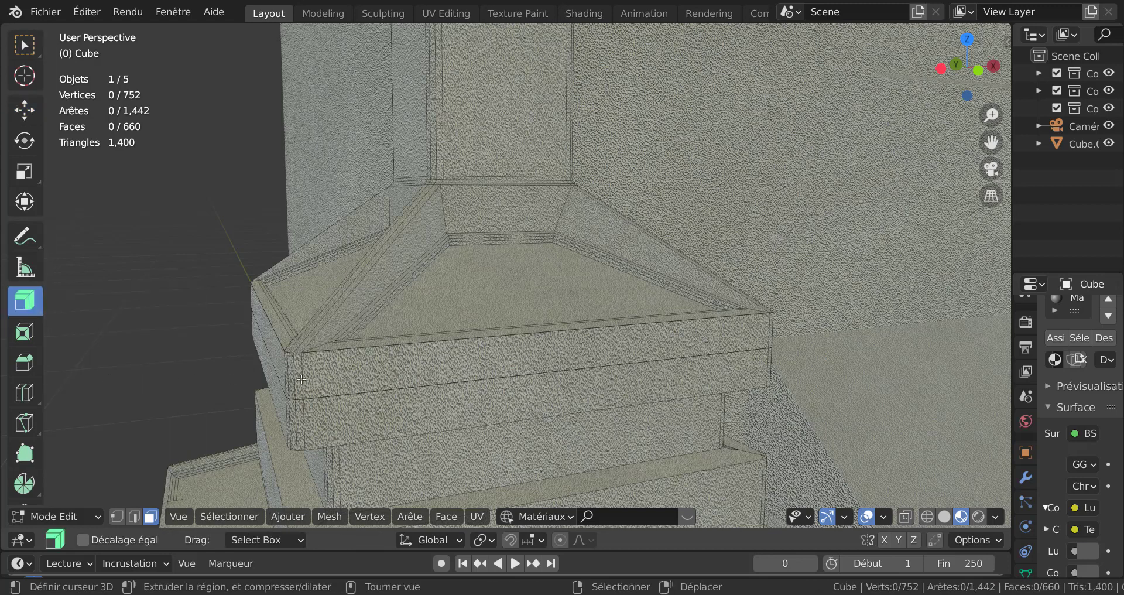
right_click(301, 380, "alt")
left_click_drag(474, 187, 479, 176)
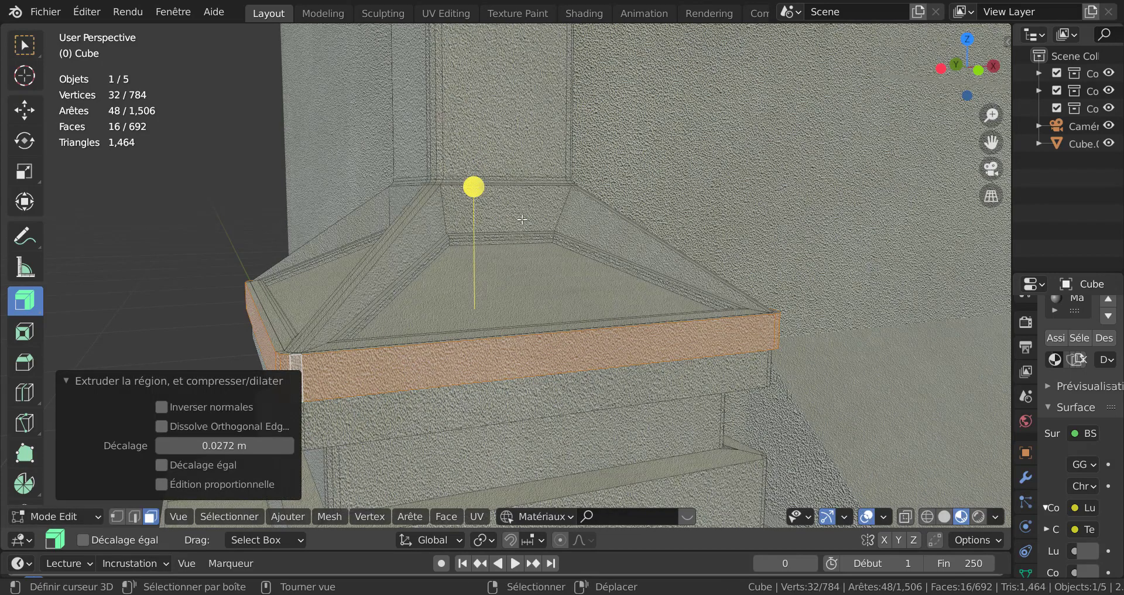
Step: Isolate the pillar in Local View and put it back in Edit Mode
scroll(584, 254, "down", 5)
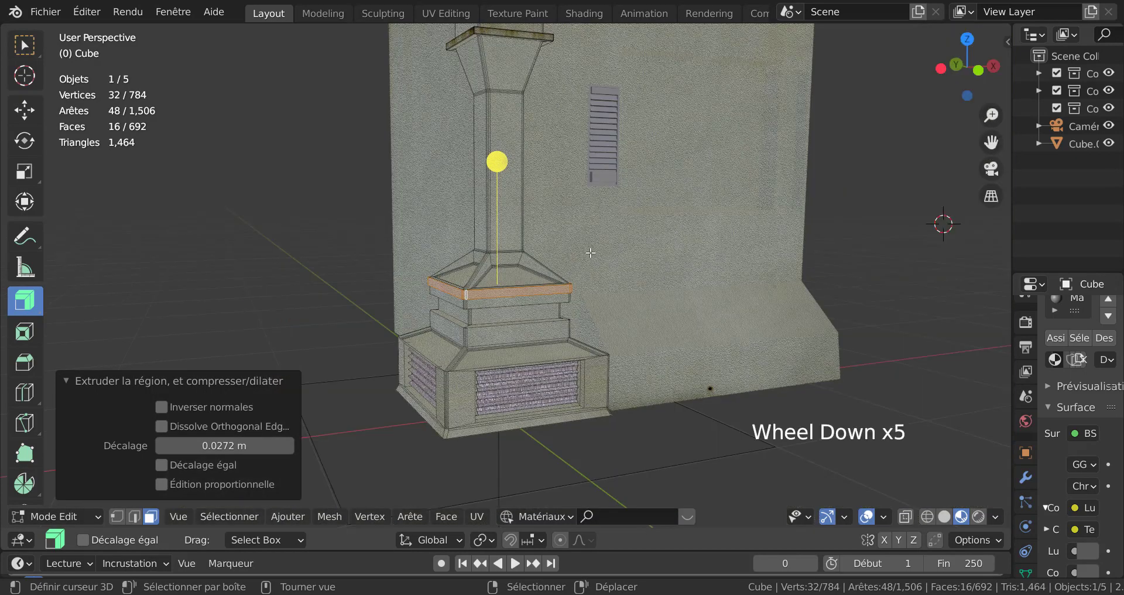
middle_click_drag(608, 317, 581, 315)
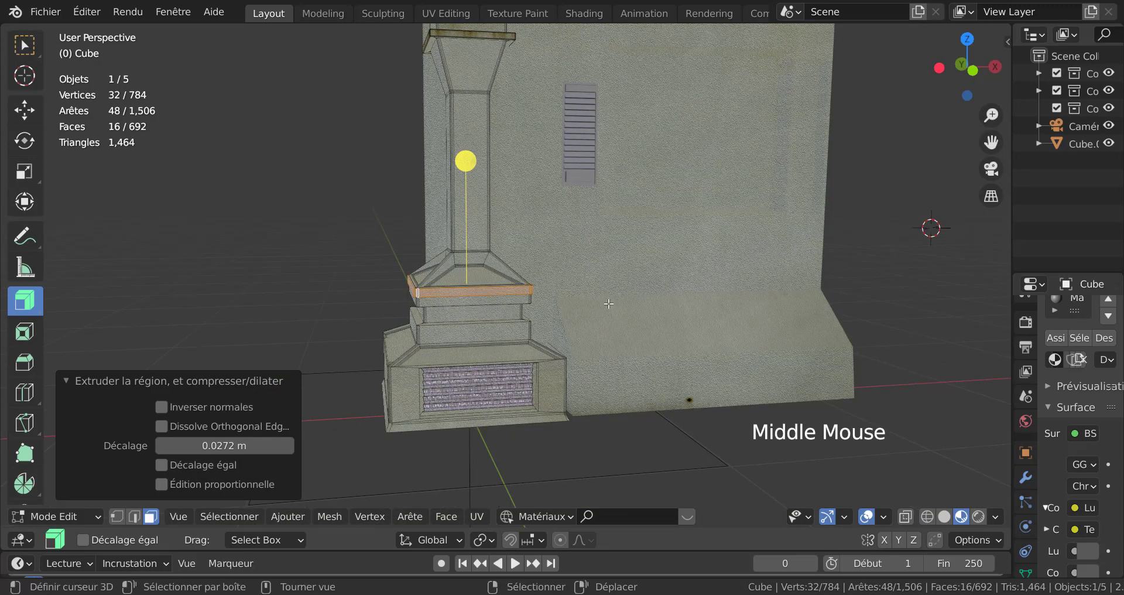
key("Tab")
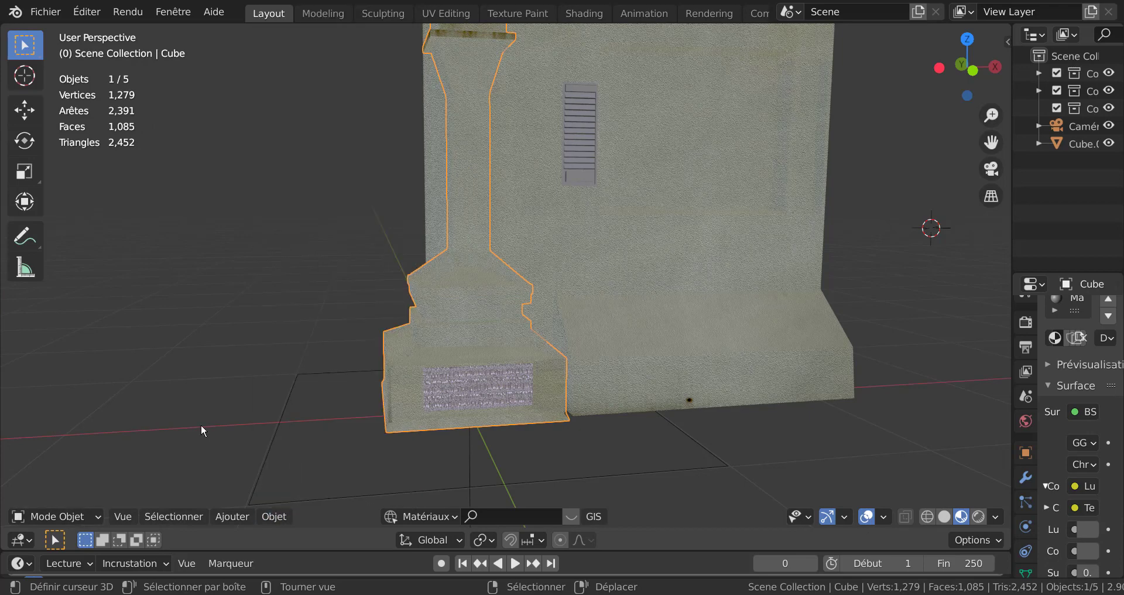
key("KP_Divide")
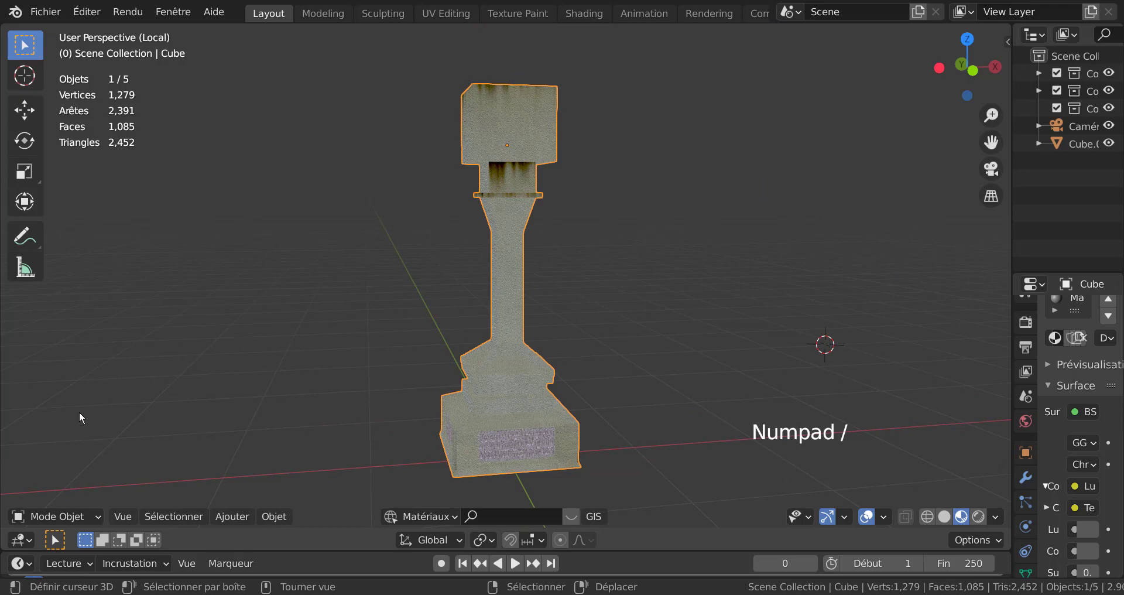
key("Tab")
Step: In front view with X-ray on, box-select the vertices of the sloped cap through to the upper edge of its extruded rim
middle_click_drag(647, 394, 695, 331, "shift")
scroll(621, 321, "up", 4)
scroll(621, 320, "up", 2)
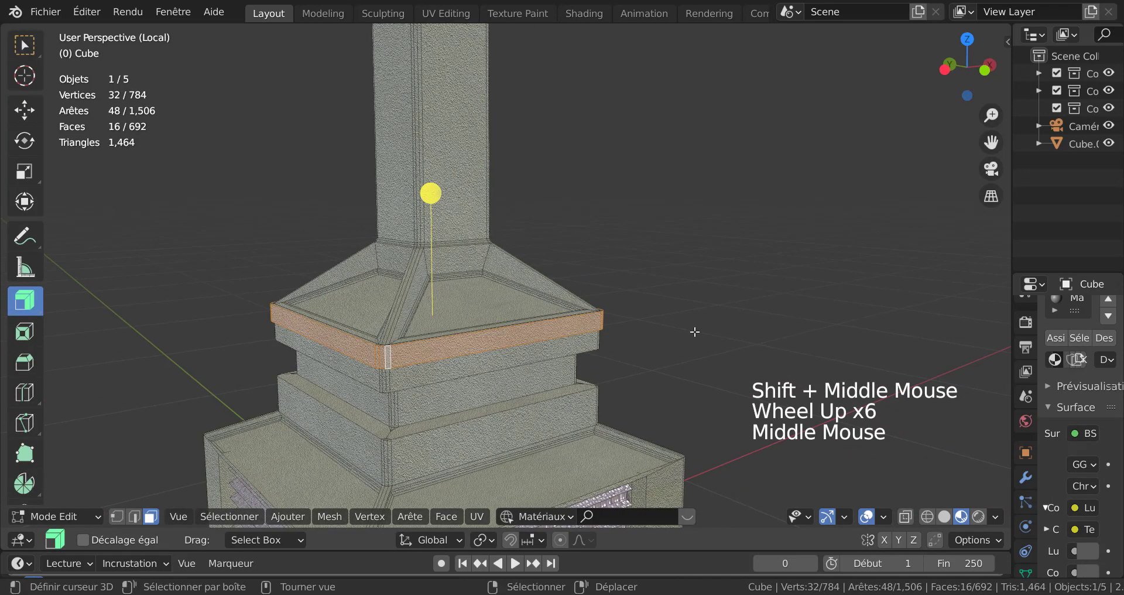
scroll(536, 359, "up", 2)
middle_click_drag(482, 362, 514, 353, "shift")
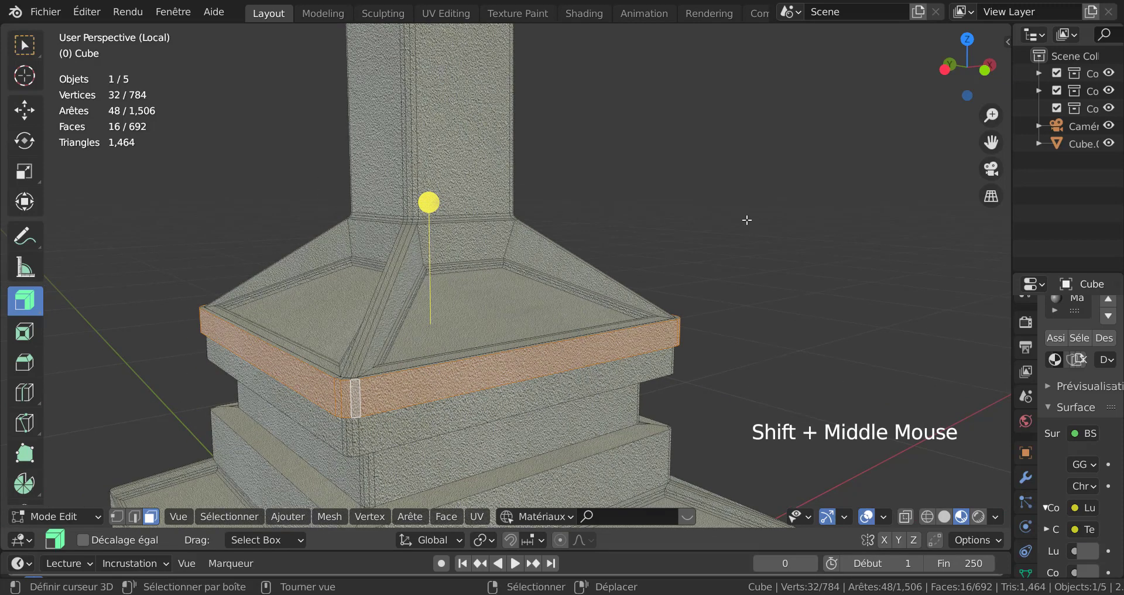
key("KP_1")
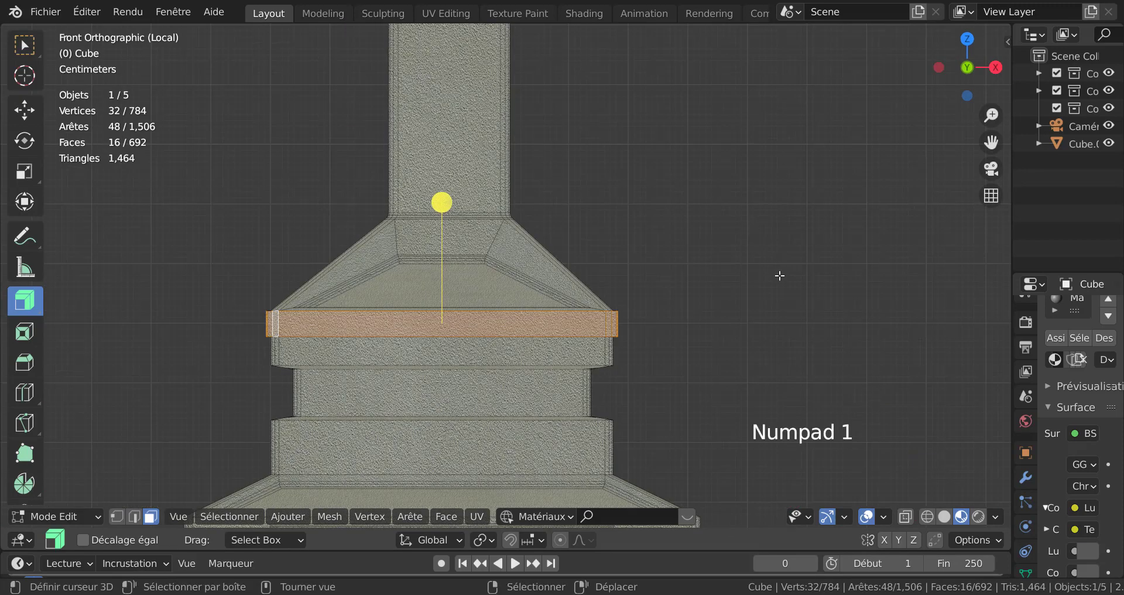
key("1")
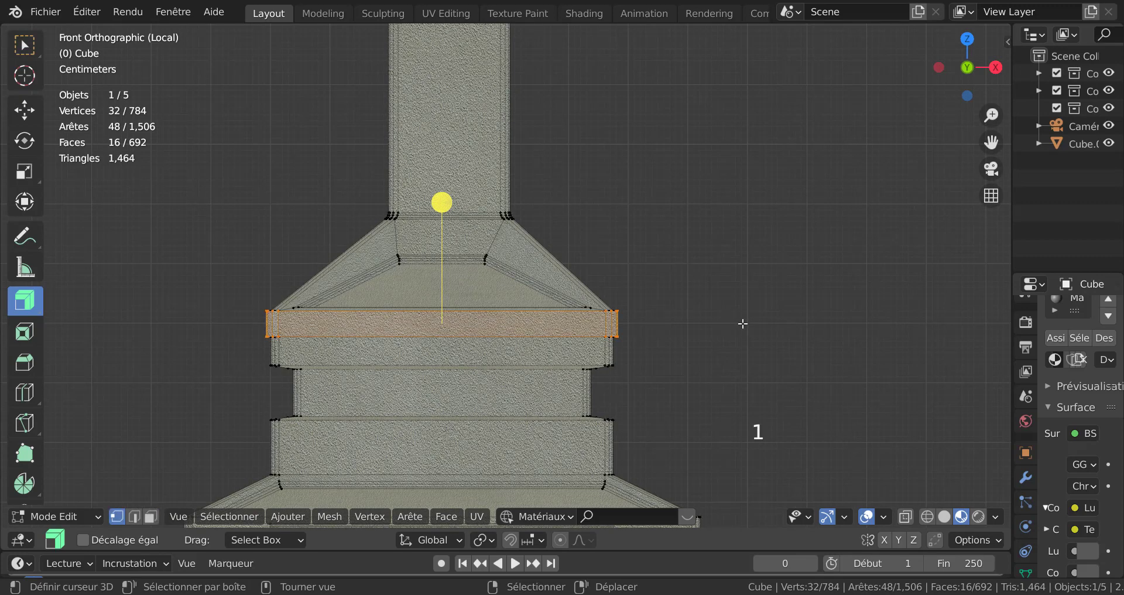
key("alt+z")
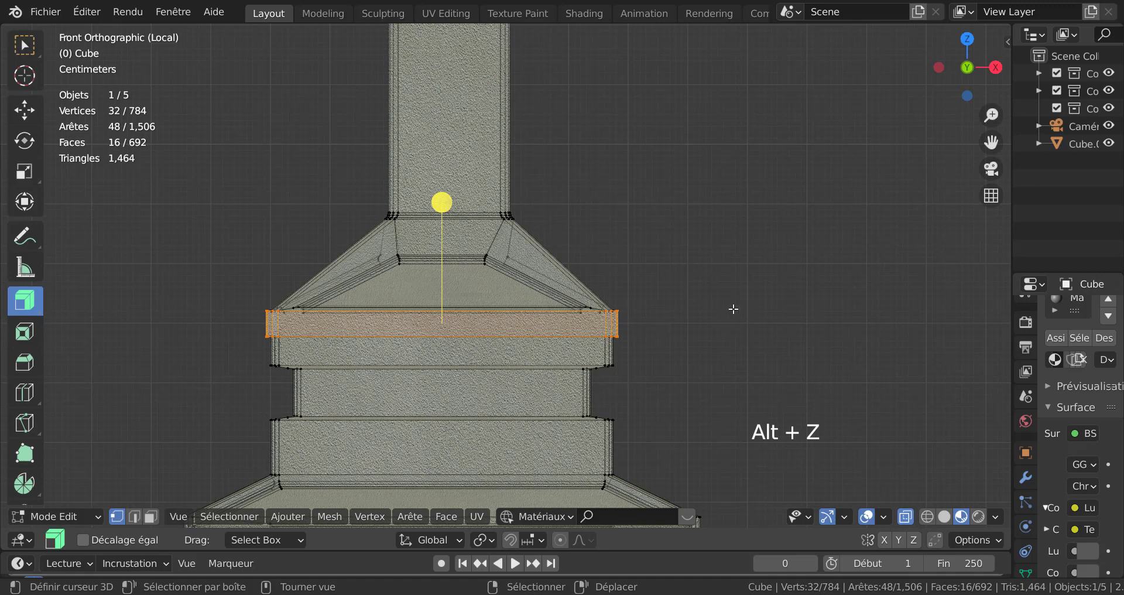
key("b")
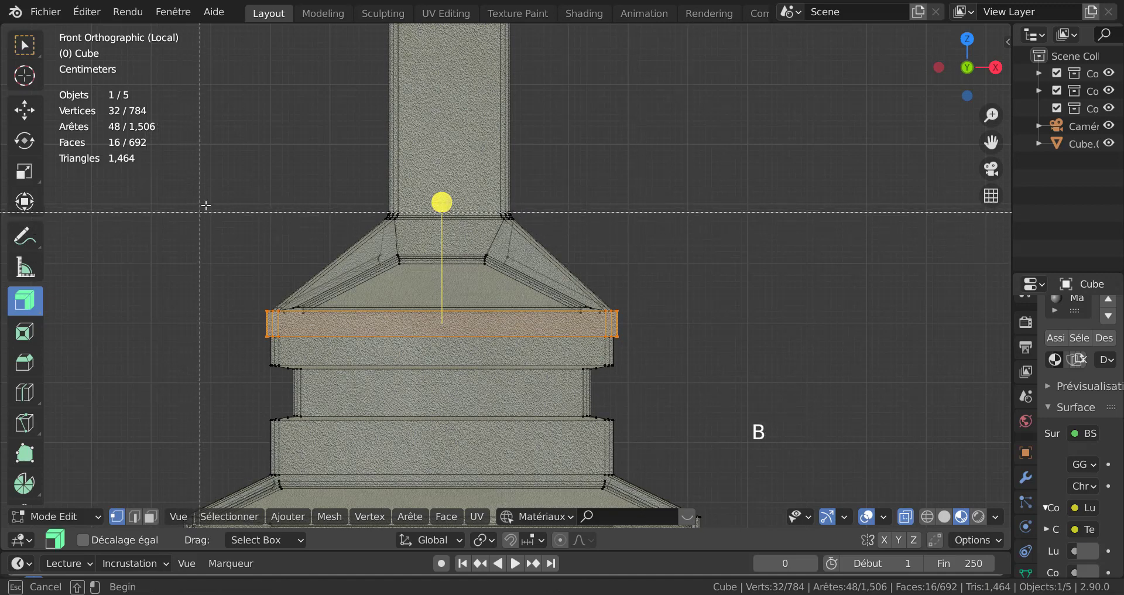
left_click_drag(209, 202, 665, 323)
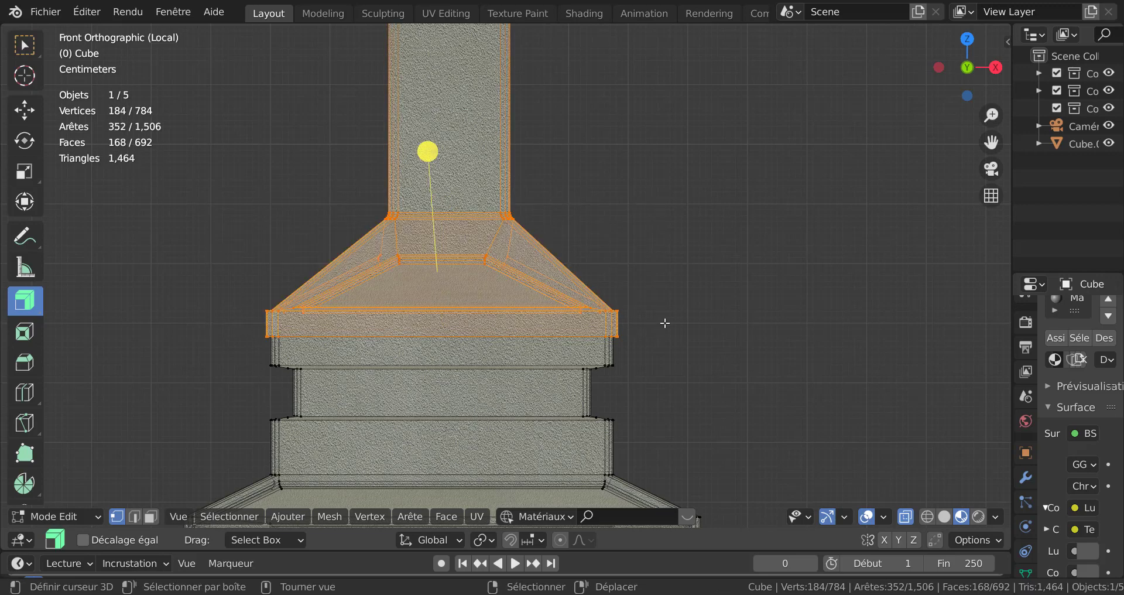
Step: Turn X-ray off, switch to face selection, and remove the four inset sloped panels of the cap from the selection
scroll(718, 287, "down", 3)
middle_click_drag(718, 285, 584, 299)
scroll(581, 294, "up", 3)
scroll(581, 294, "up", 1)
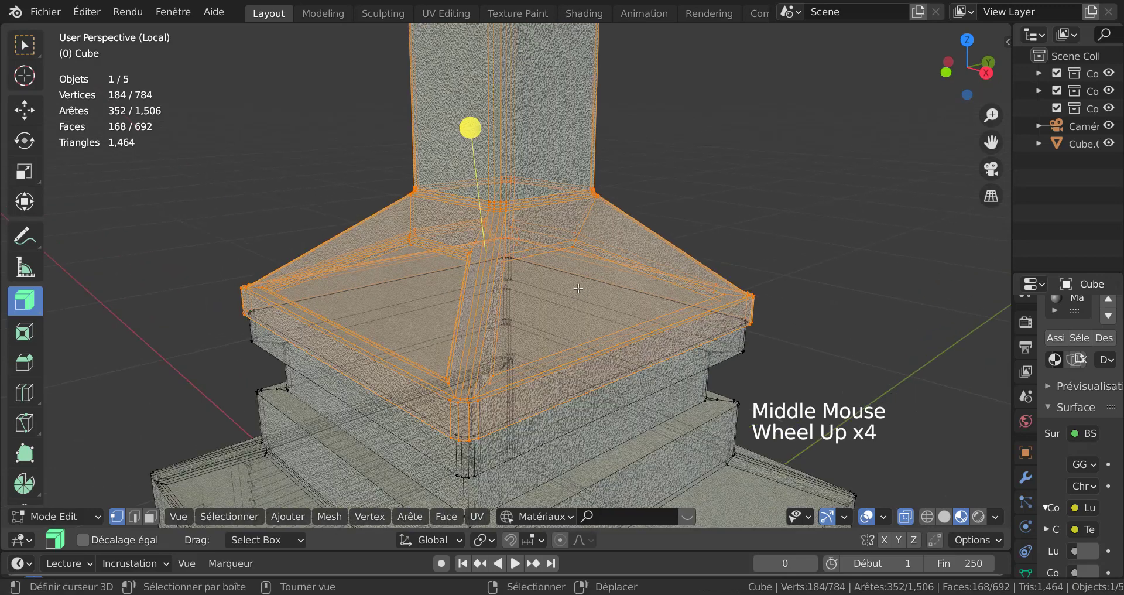
scroll(579, 290, "down", 2)
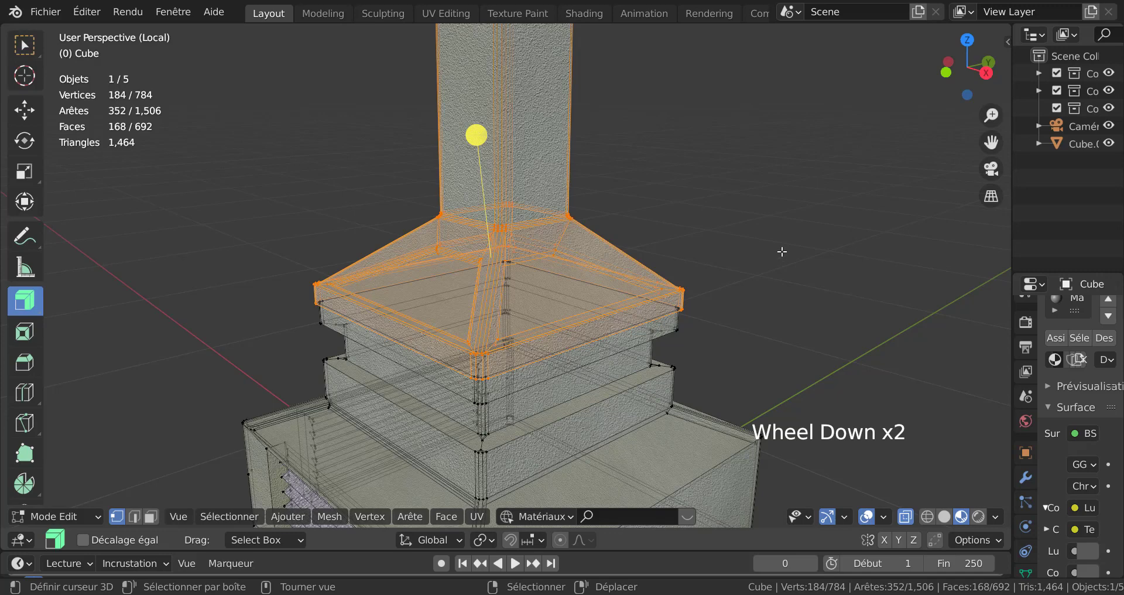
key("alt+z")
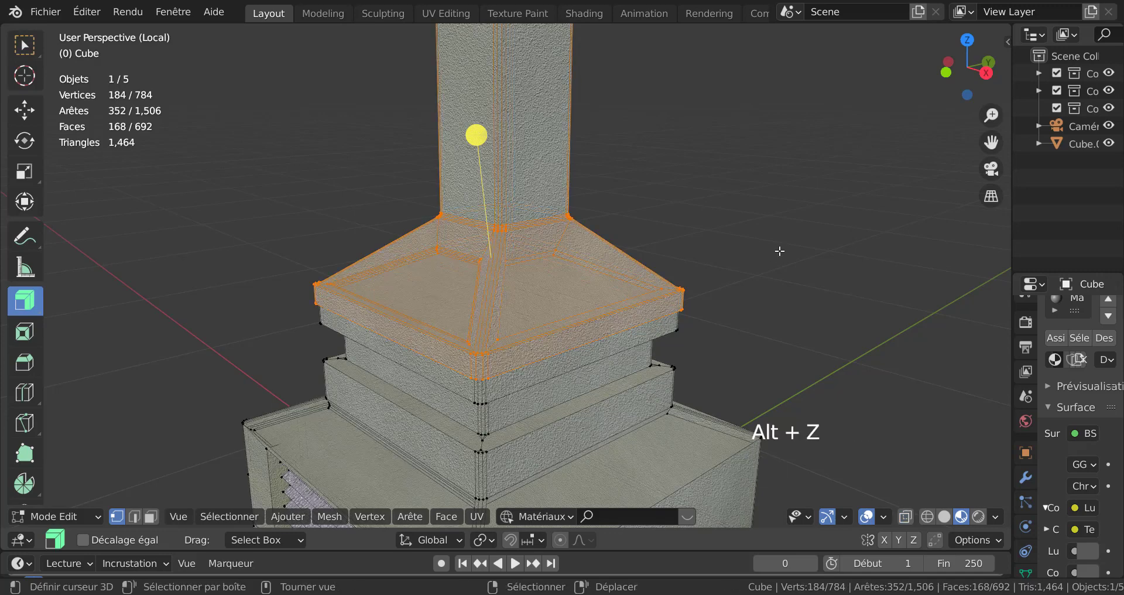
key("3")
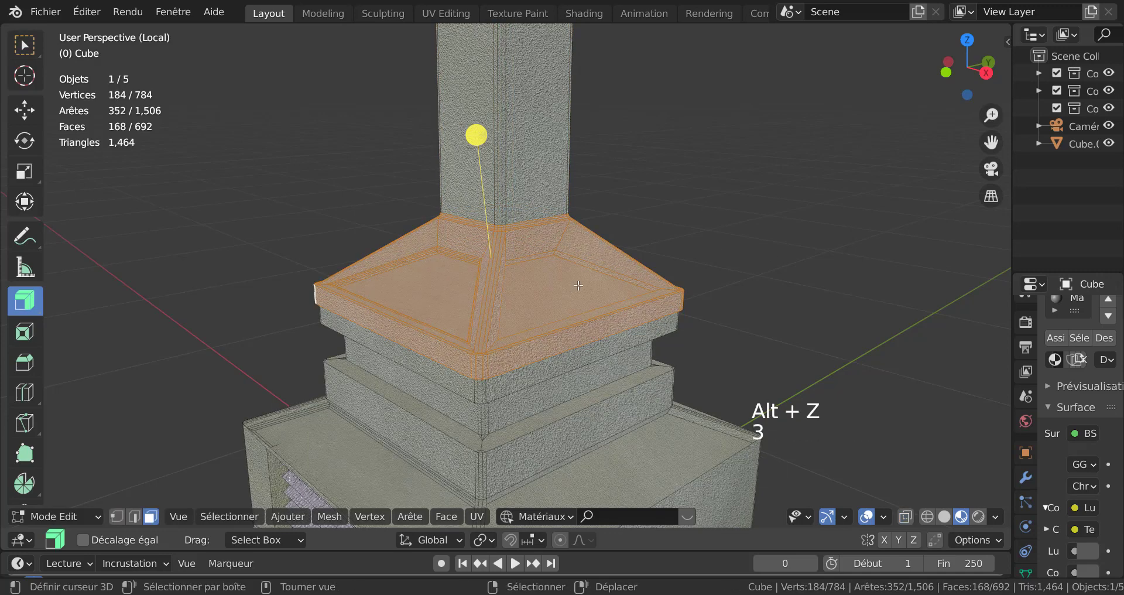
right_click(578, 286, "shift")
right_click(455, 296, "shift")
middle_click_drag(455, 297, 468, 354)
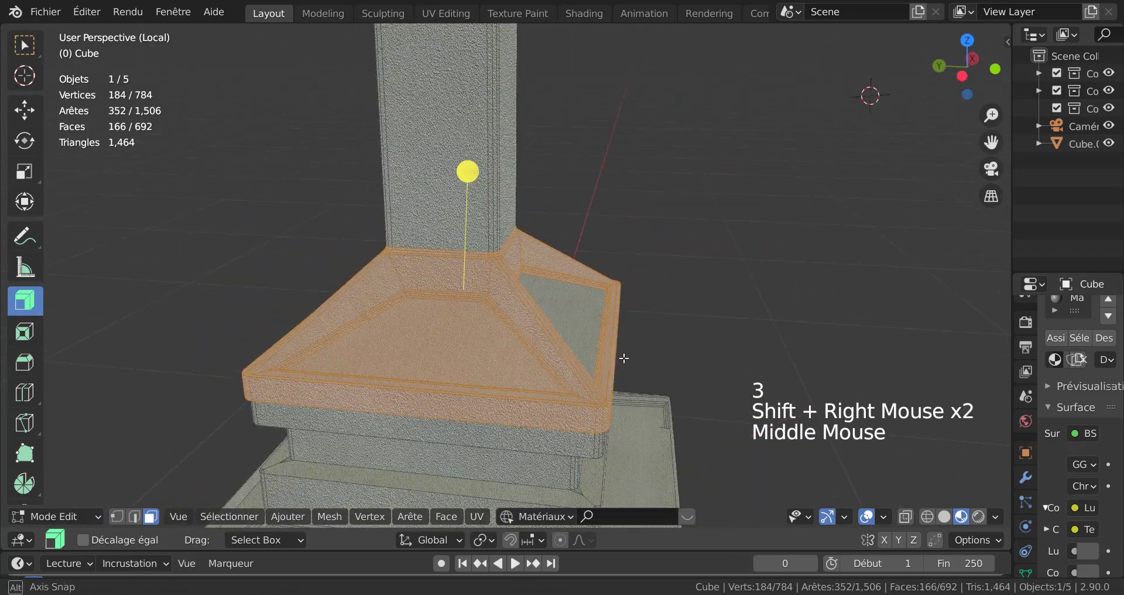
right_click(403, 342, "shift")
middle_click_drag(402, 341, 527, 260)
right_click(533, 343, "shift")
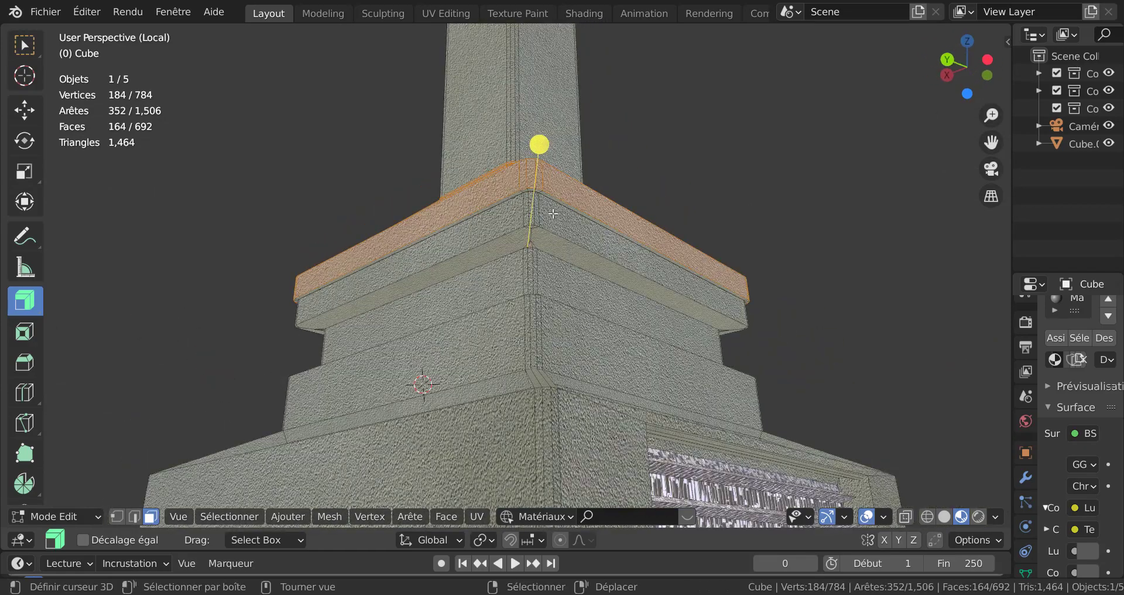
Step: Add the narrow underside face loop beneath the cap's extruded rim to the selection
scroll(600, 173, "up", 3)
middle_click_drag(600, 172, 556, 194, "shift")
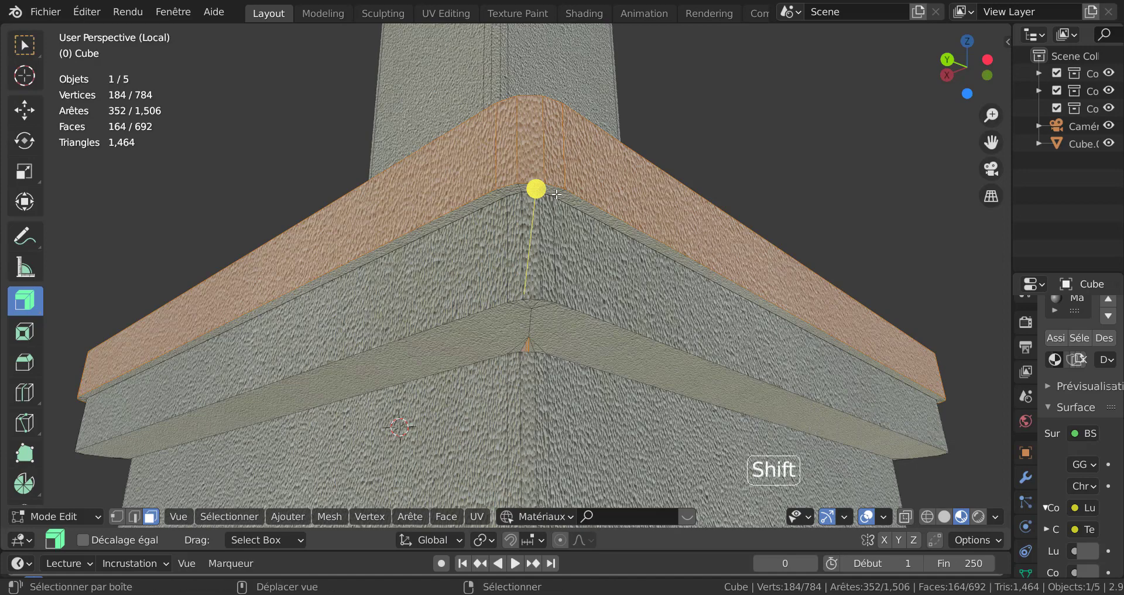
right_click(556, 194, "alt+shift")
scroll(626, 237, "down", 4)
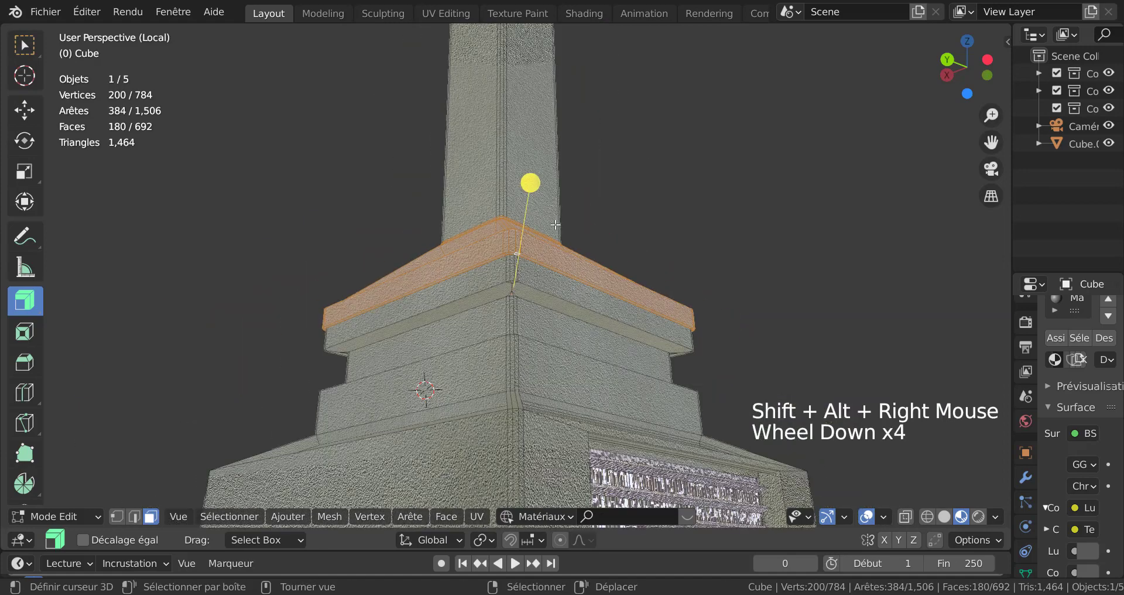
middle_click_drag(626, 237, 674, 240)
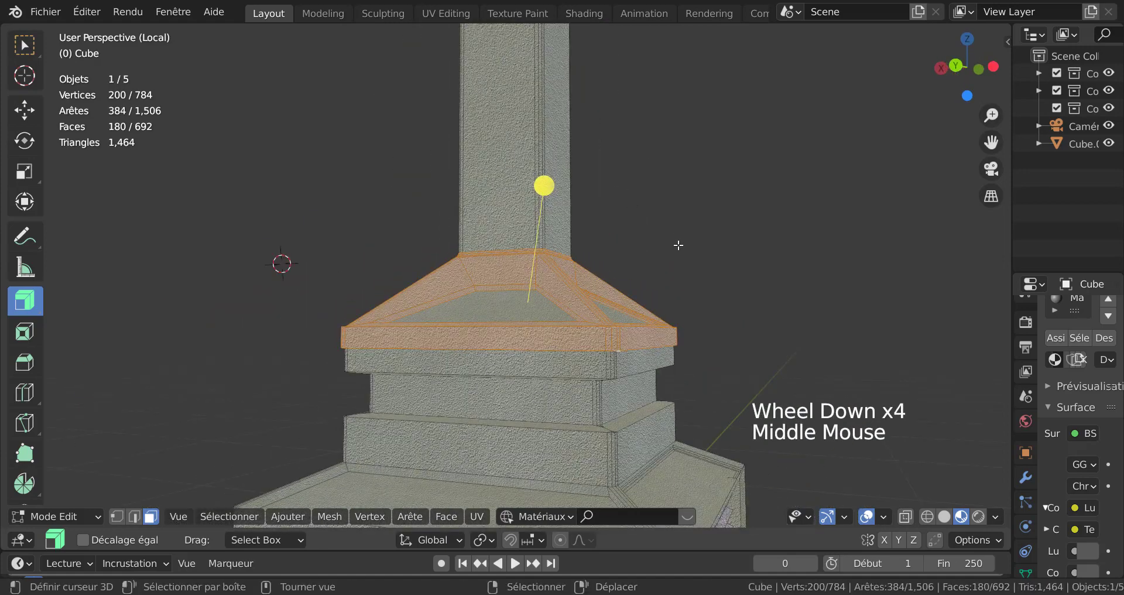
middle_click_drag(615, 283, 627, 169)
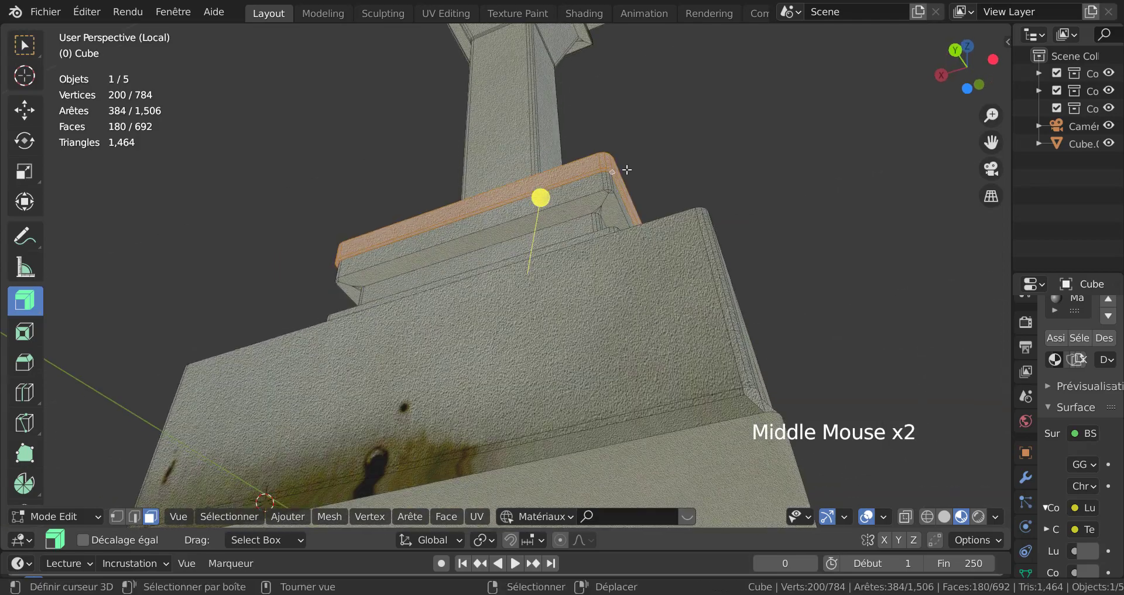
scroll(632, 172, "up", 3)
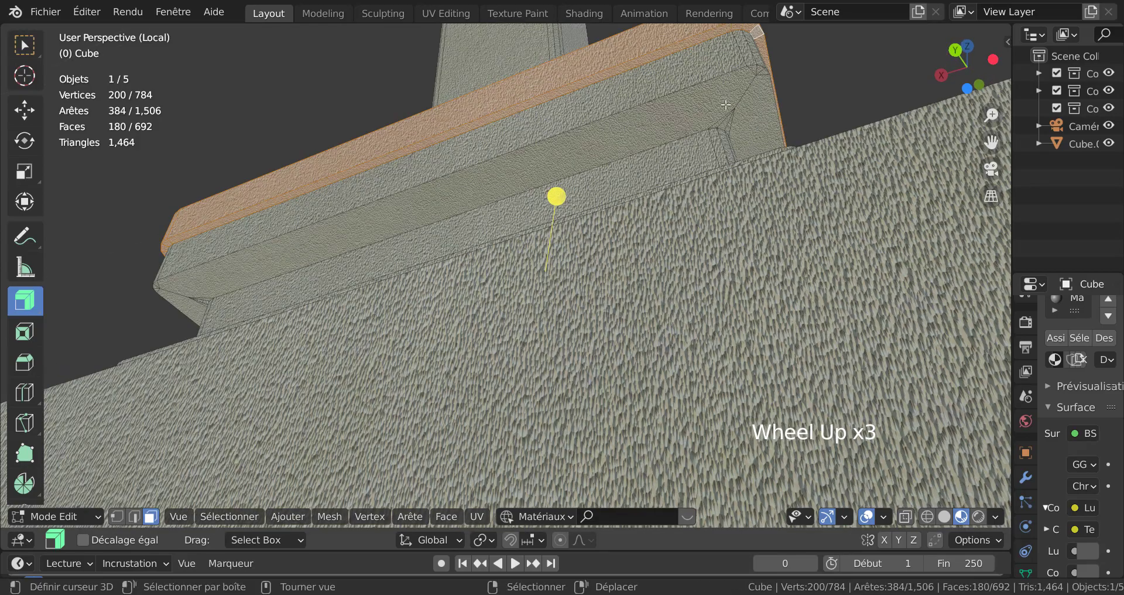
middle_click_drag(723, 87, 666, 283)
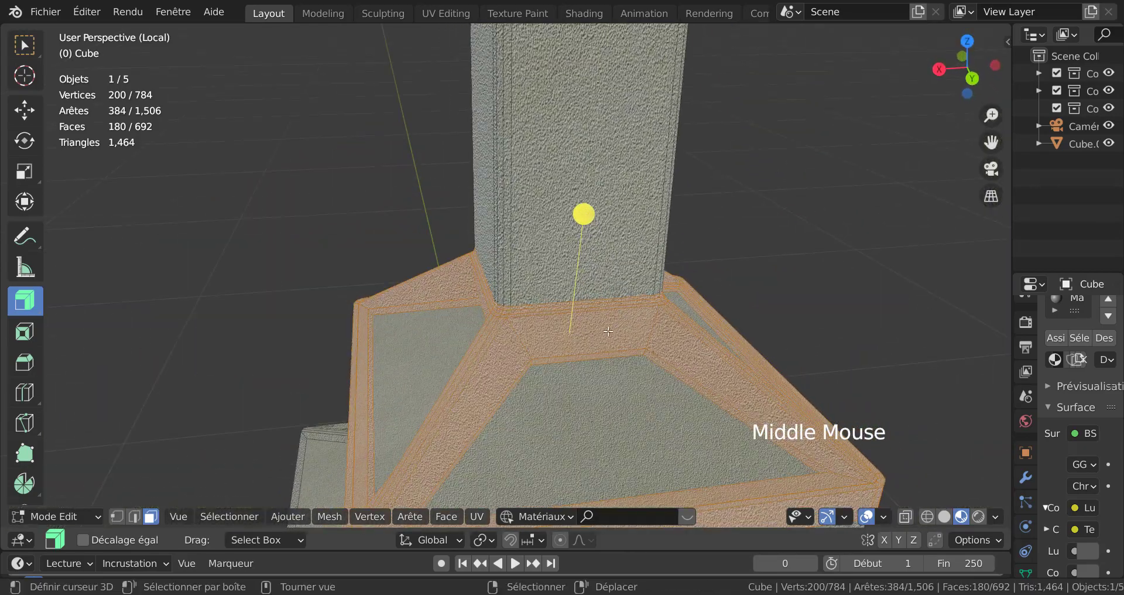
middle_click_drag(638, 319, 616, 257, "shift")
scroll(476, 210, "up", 3)
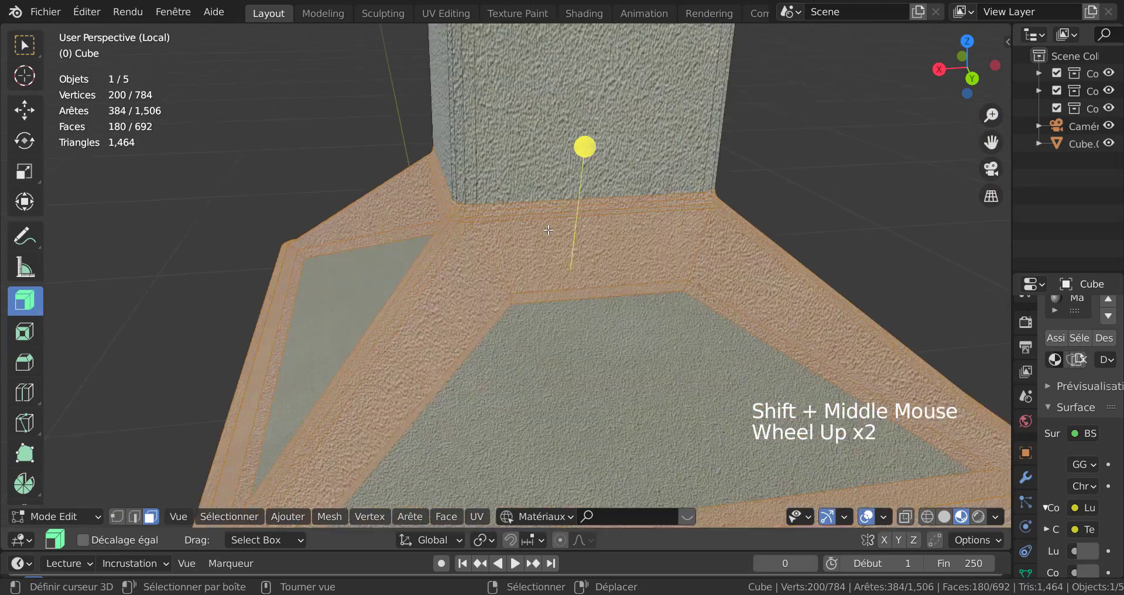
Step: Enlarge the material properties area in width and height so the full slot list and surface settings fit
key("shift")
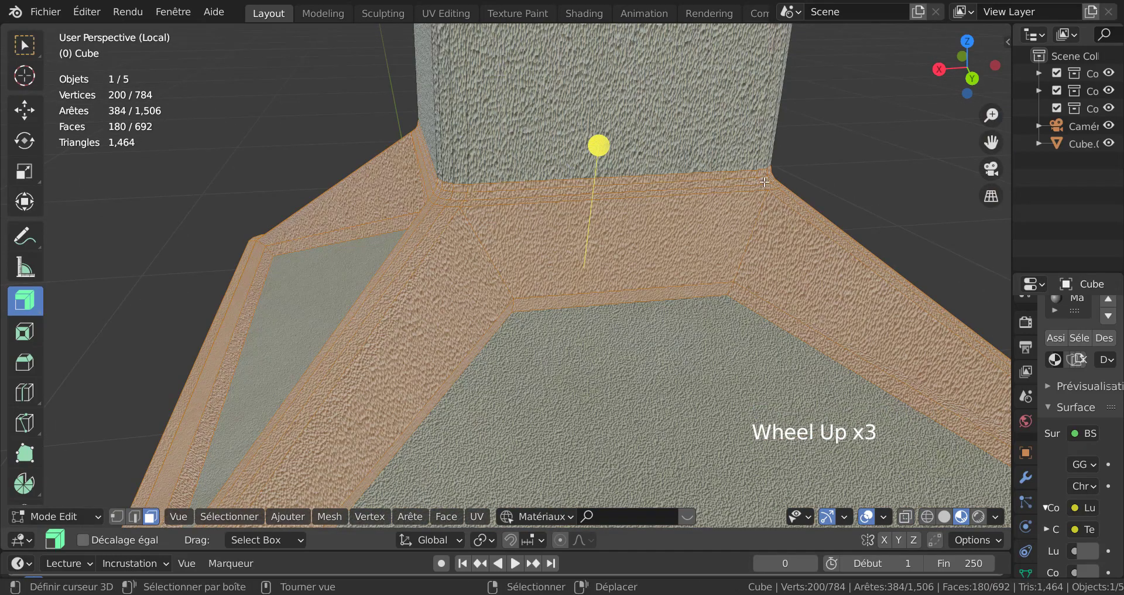
scroll(608, 213, "down", 6)
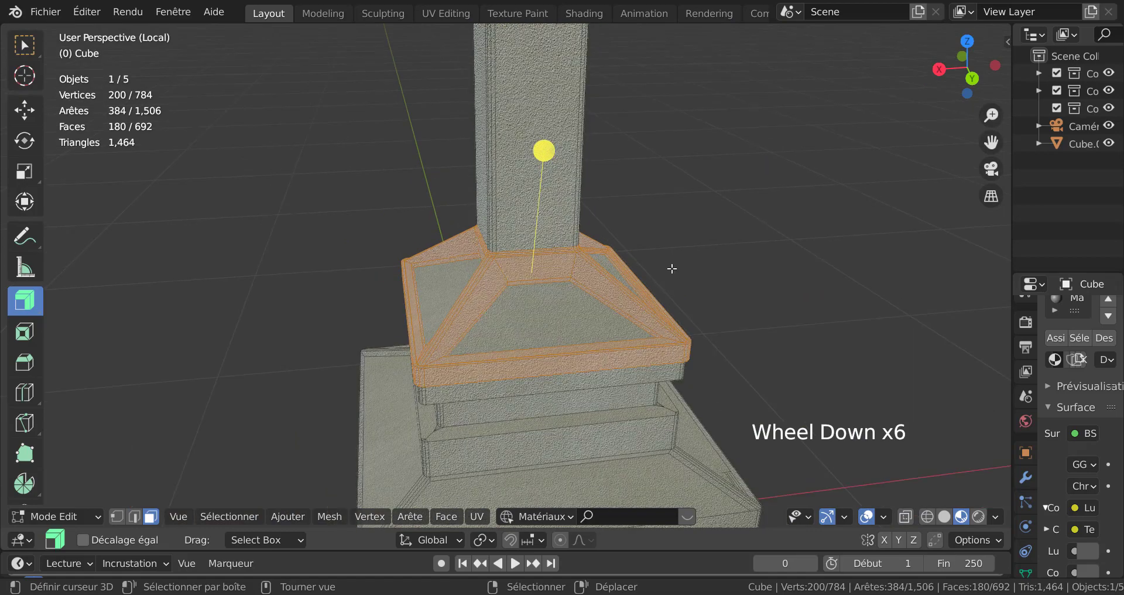
middle_click_drag(672, 266, 623, 234)
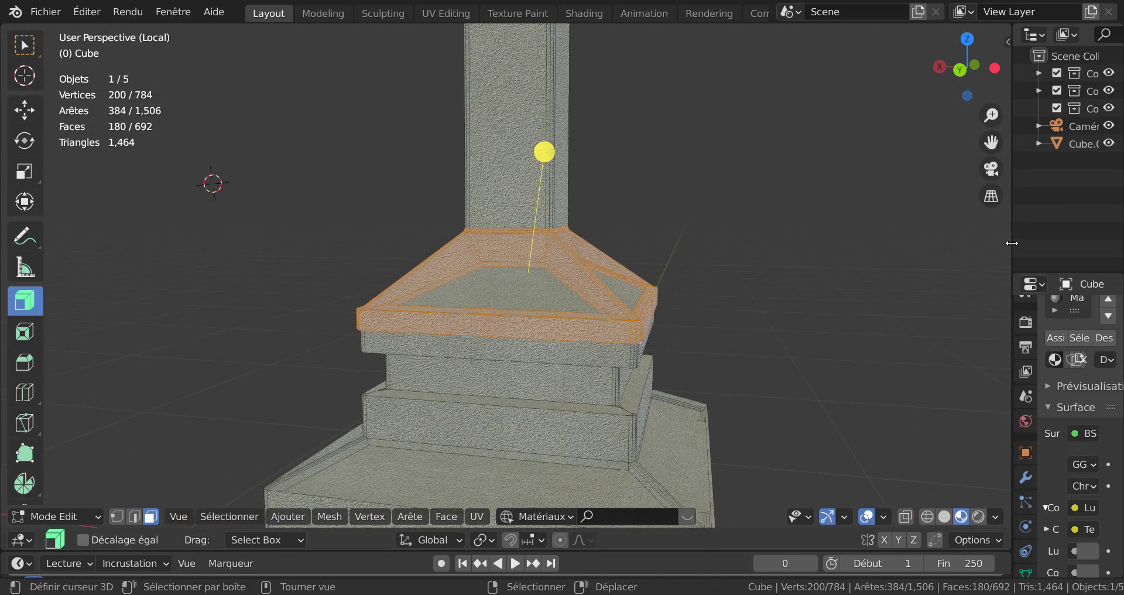
left_click_drag(1009, 247, 811, 276)
middle_click_drag(602, 312, 557, 320)
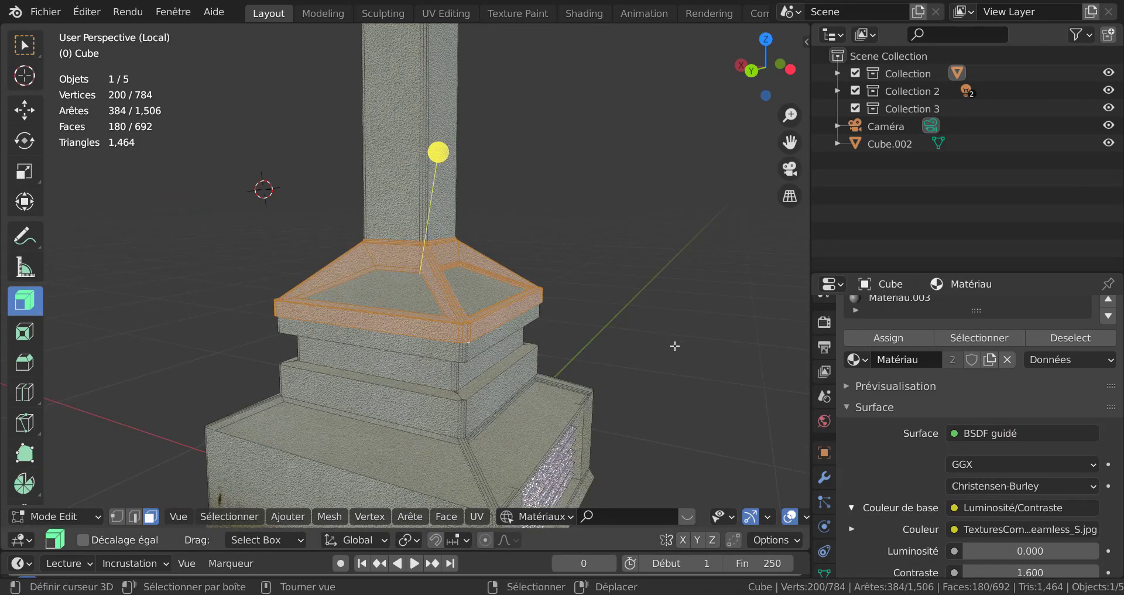
middle_click_drag(690, 381, 670, 354)
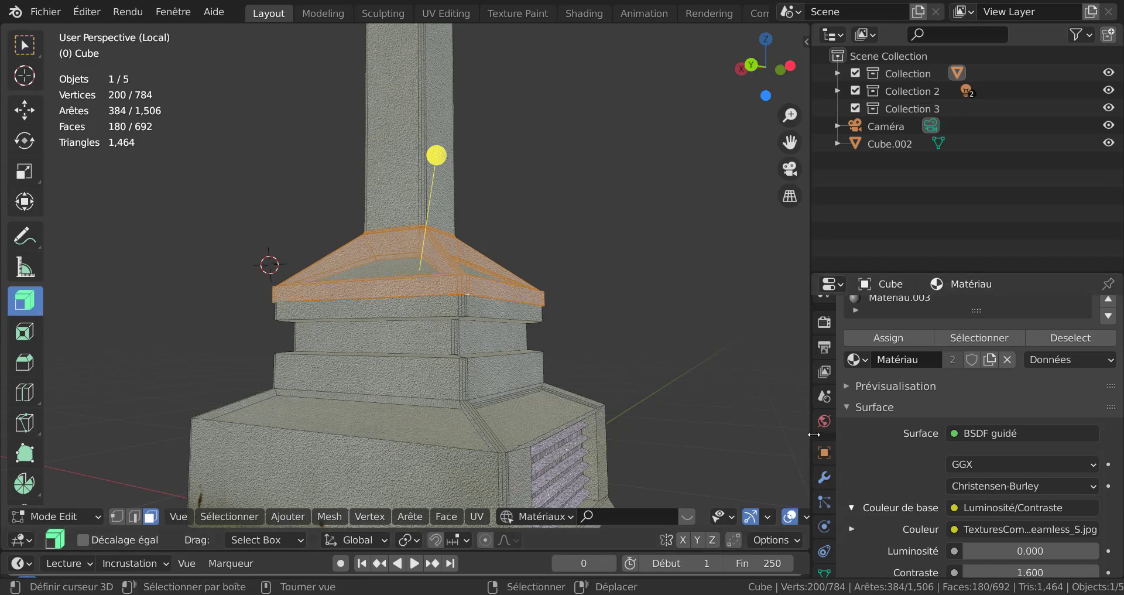
scroll(887, 464, "down", 4)
scroll(886, 463, "up", 6)
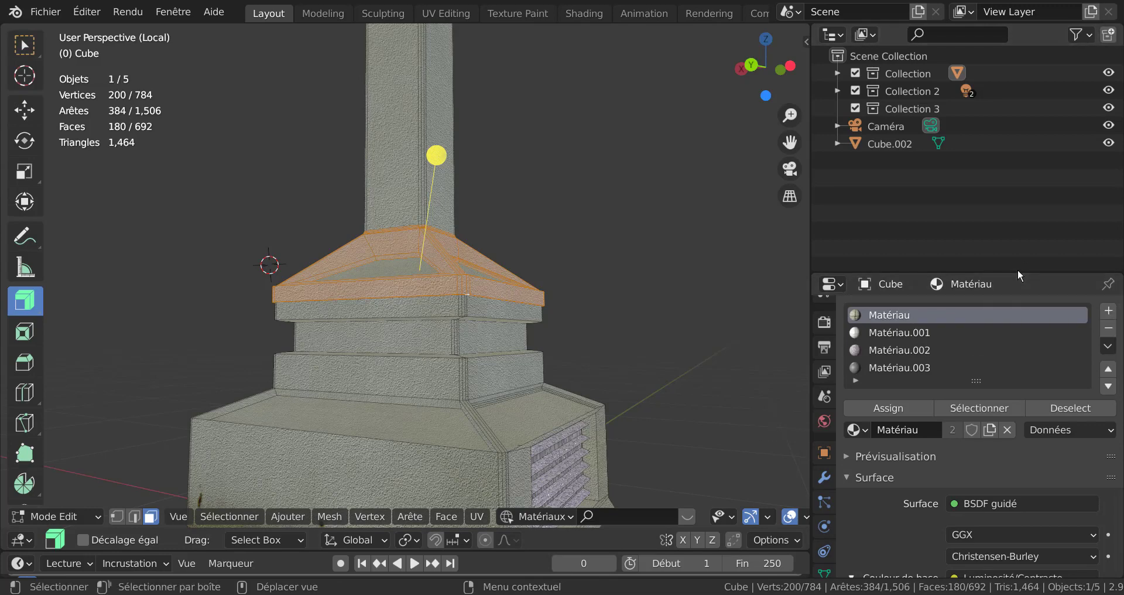
left_click_drag(1017, 271, 1036, 100)
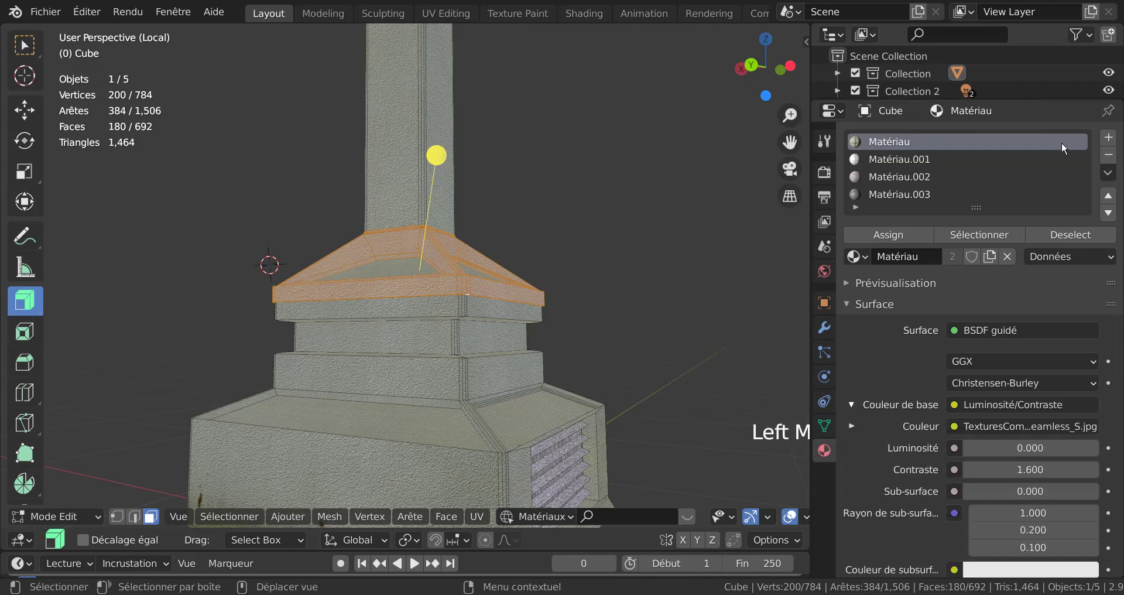
Step: Add a fifth material slot with a new material to the pillar and set its base colour to an image texture
left_click(1112, 142)
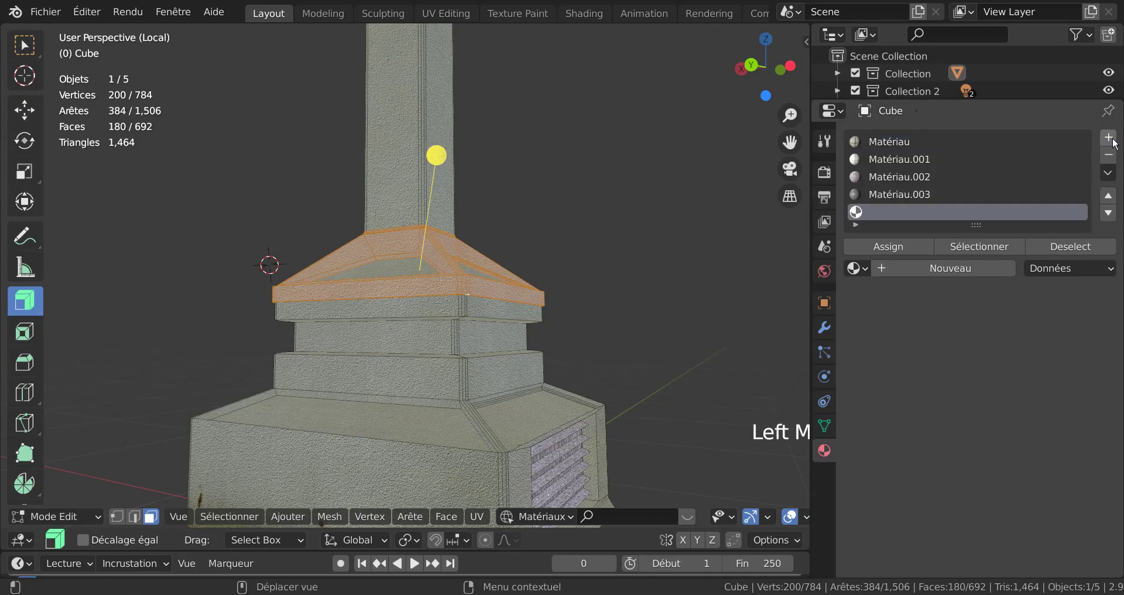
left_click(944, 268)
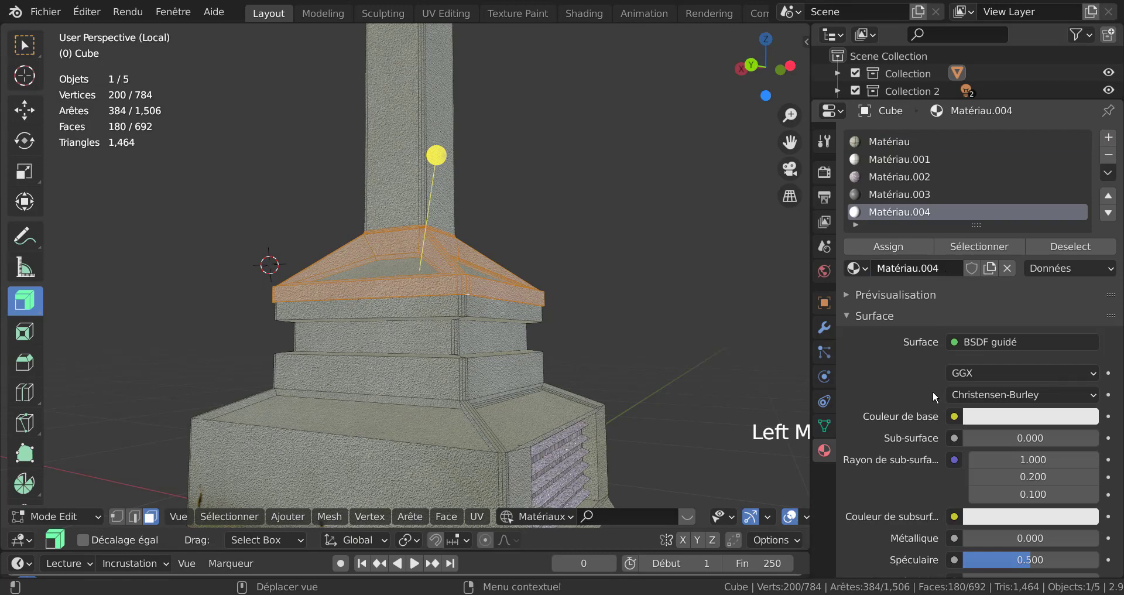
left_click(954, 416)
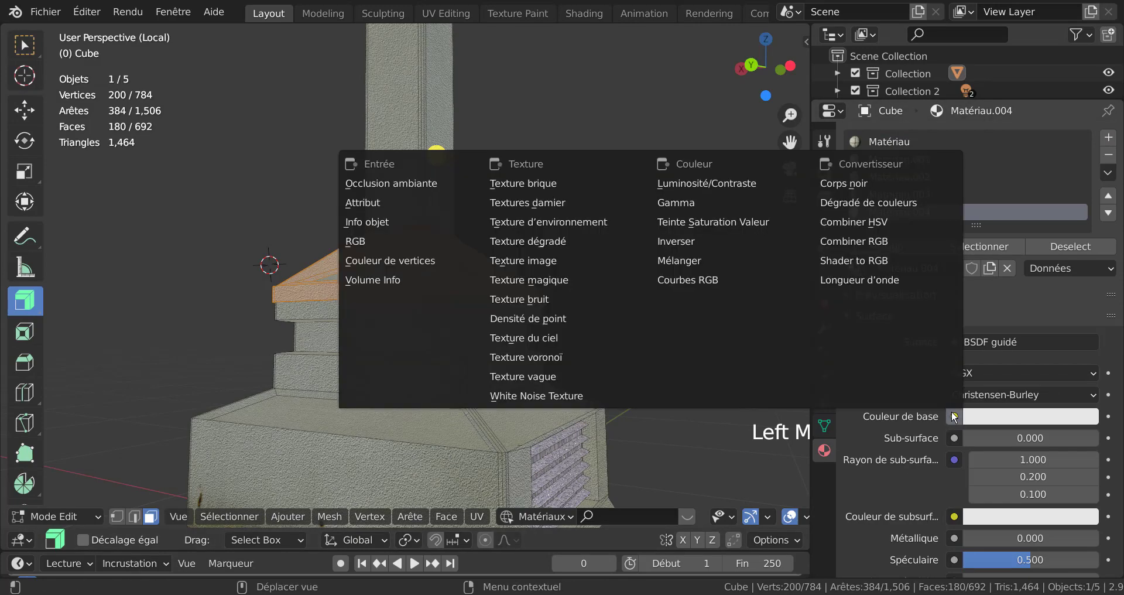
left_click(543, 262)
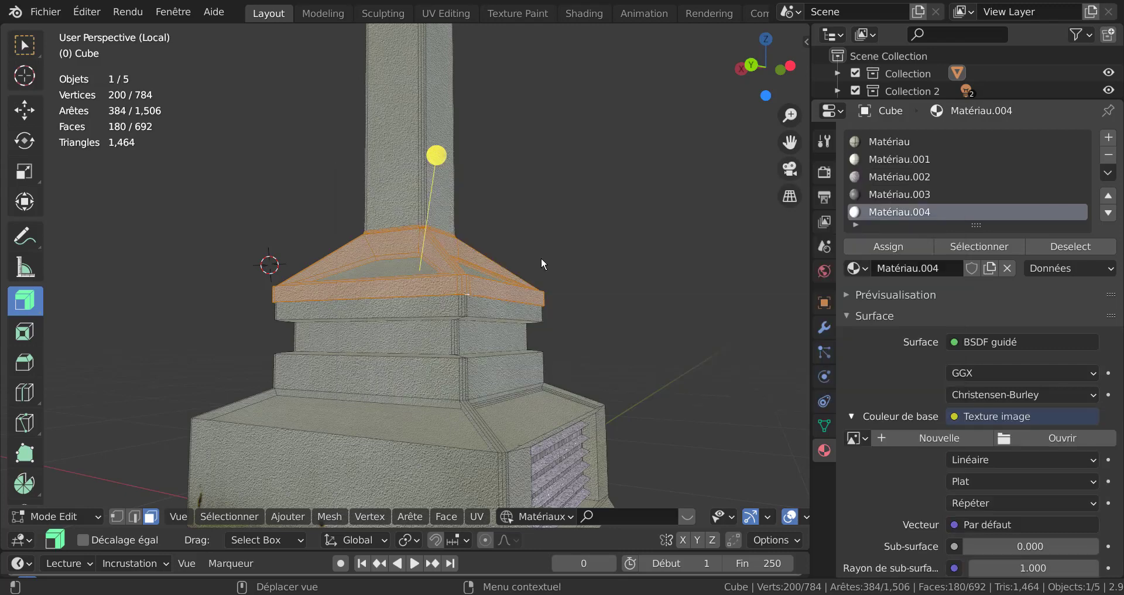
Step: Load Métal181.jpg from the Métal 2 texture folder as the base colour and assign the material to the selected cap frame faces
left_click(1053, 439)
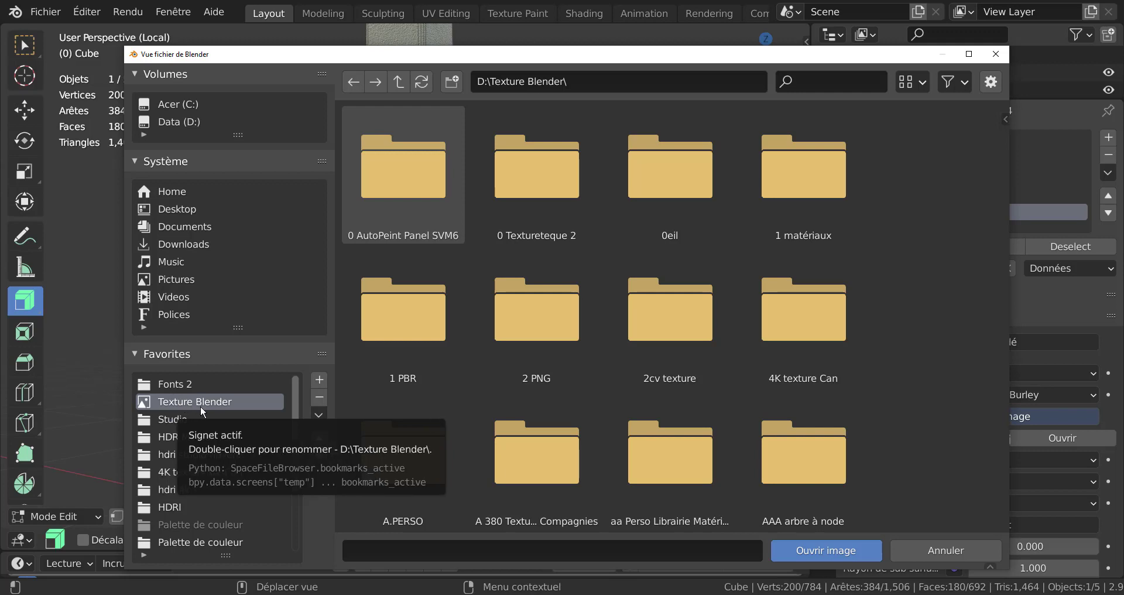
scroll(199, 523, "down", 4)
scroll(199, 523, "down", 1)
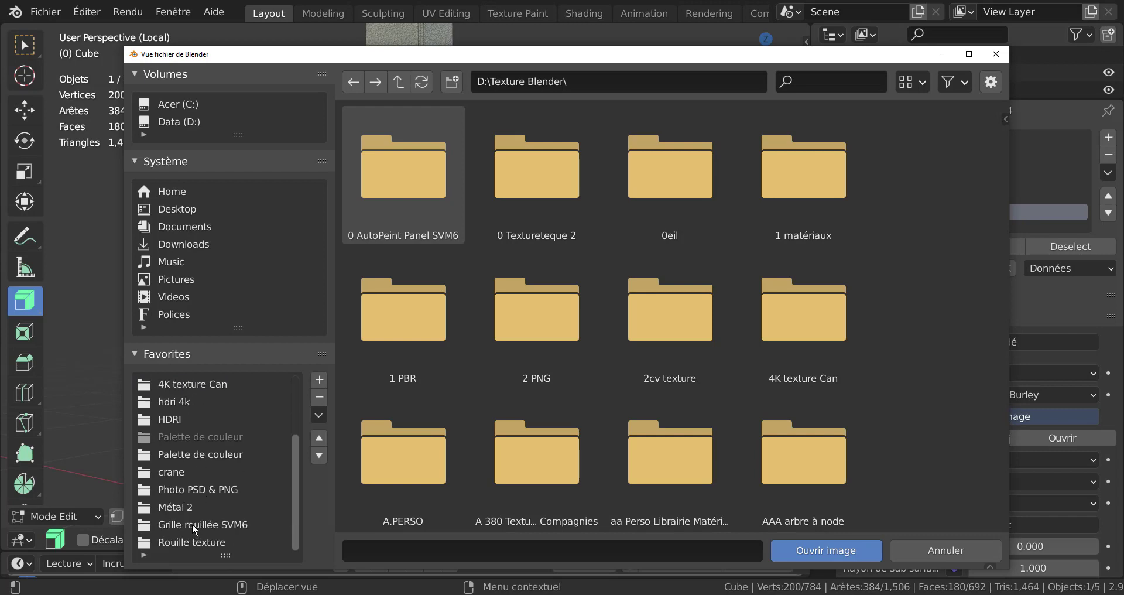
left_click(172, 507)
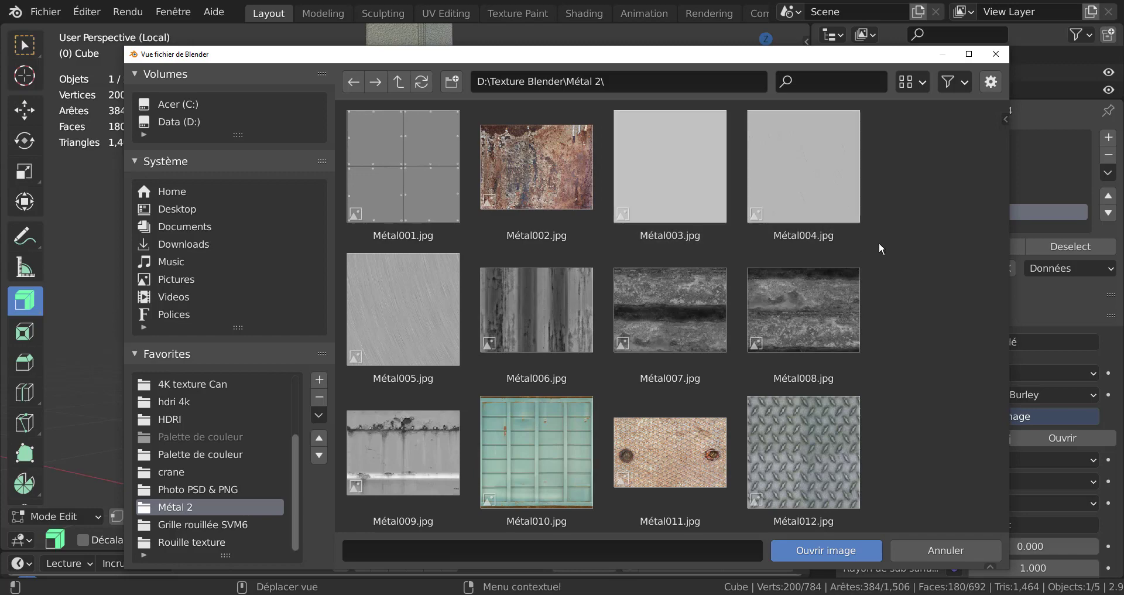
scroll(887, 243, "down", 5)
scroll(889, 243, "down", 15)
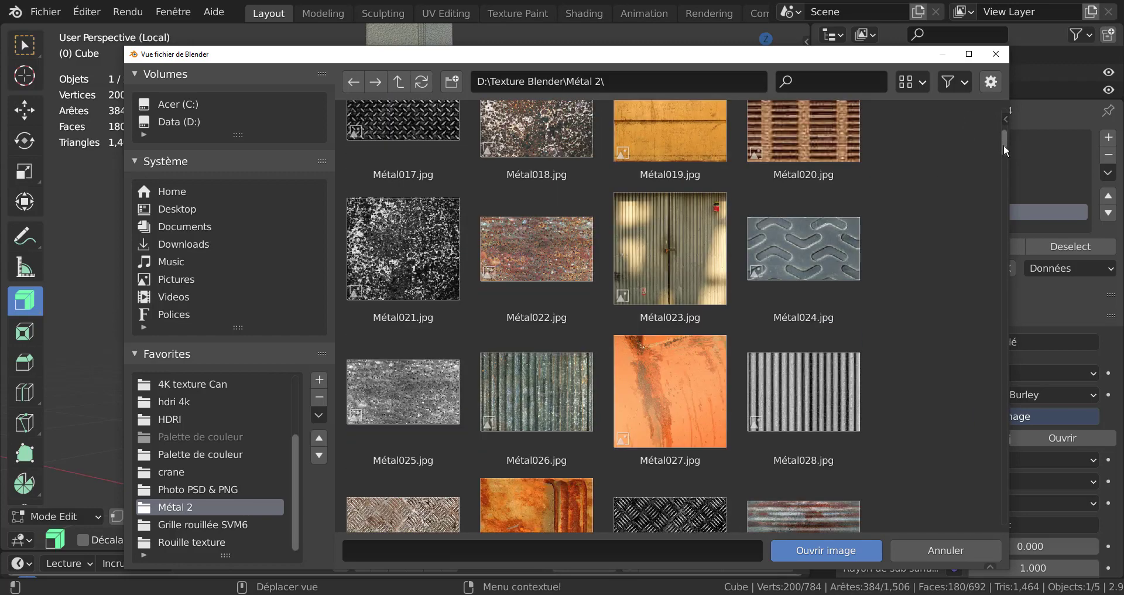
left_click_drag(1003, 144, 989, 412)
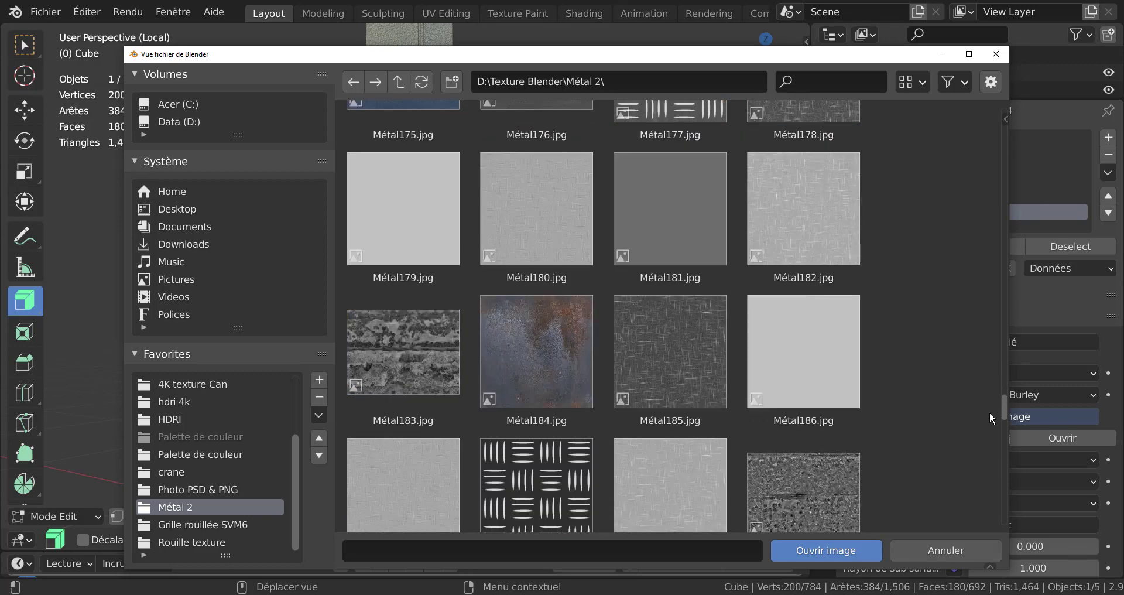
left_click(667, 212)
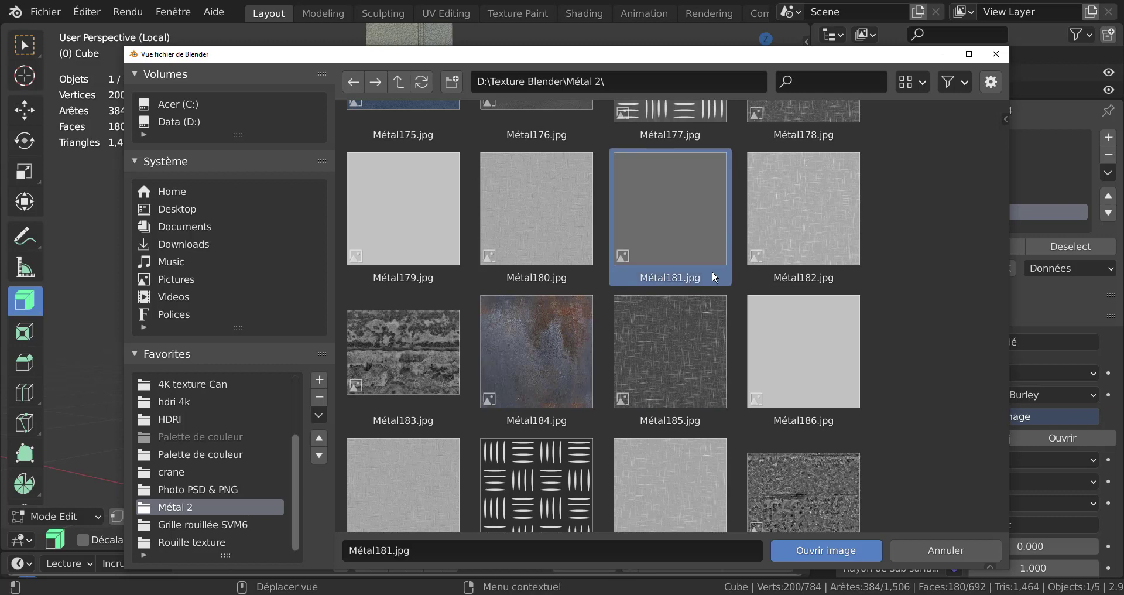
left_click(795, 549)
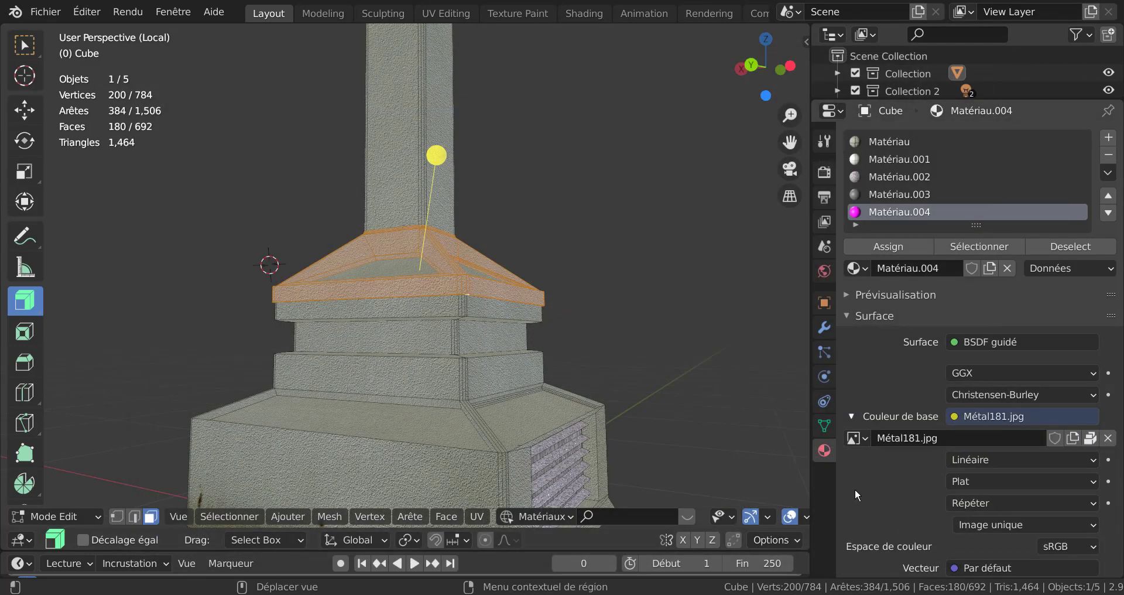
scroll(895, 479, "up", 2)
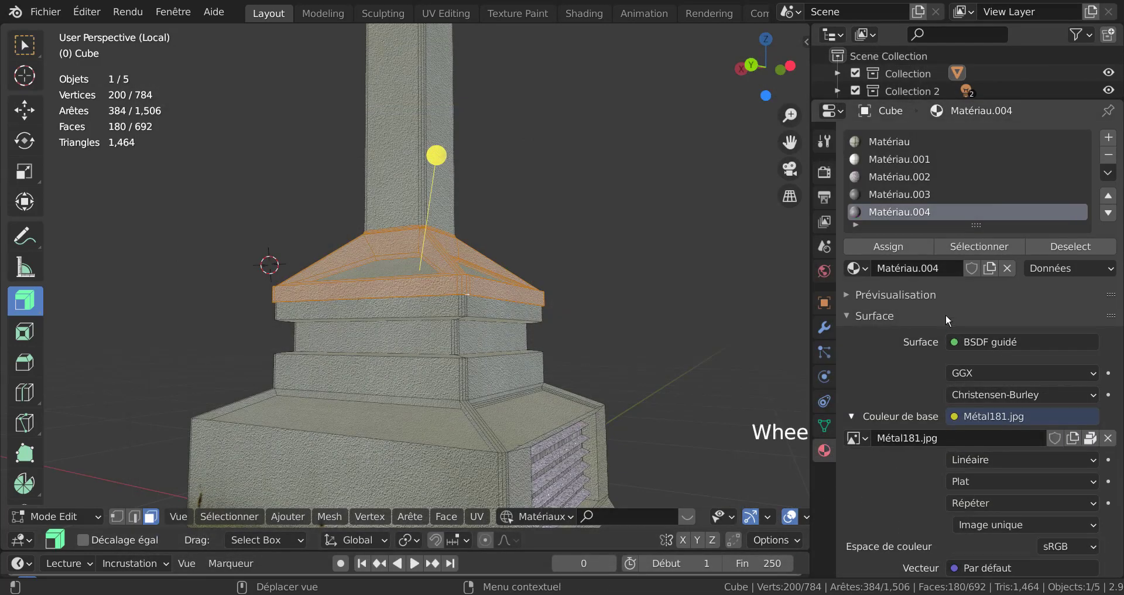
left_click(891, 248)
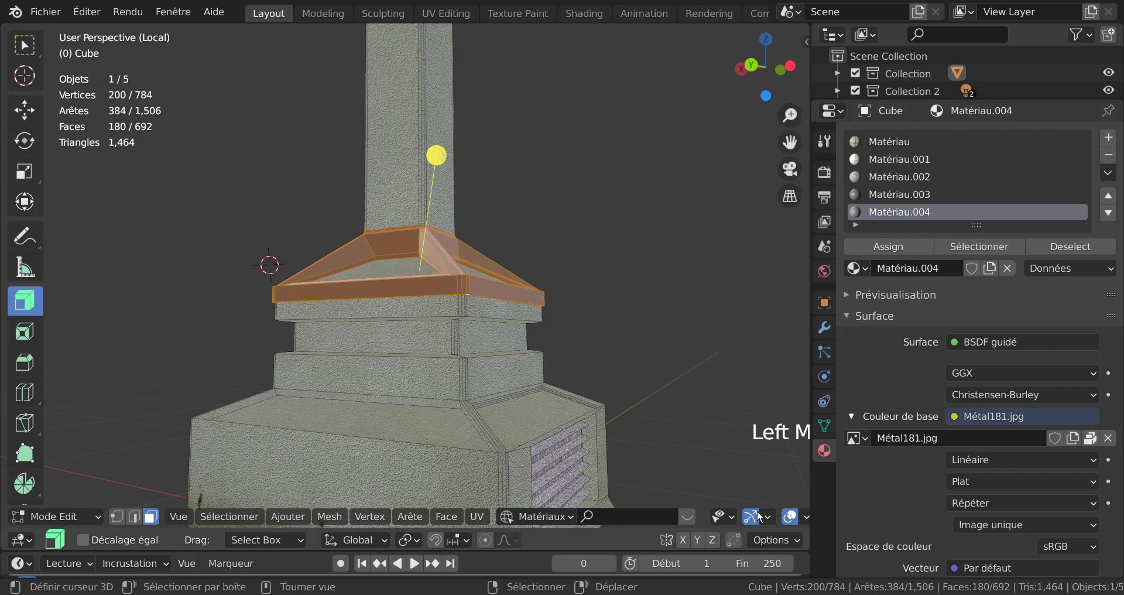
Step: Set the new metal material's specular, roughness, sheen tint and clearcoat roughness to 0
scroll(911, 487, "down", 10)
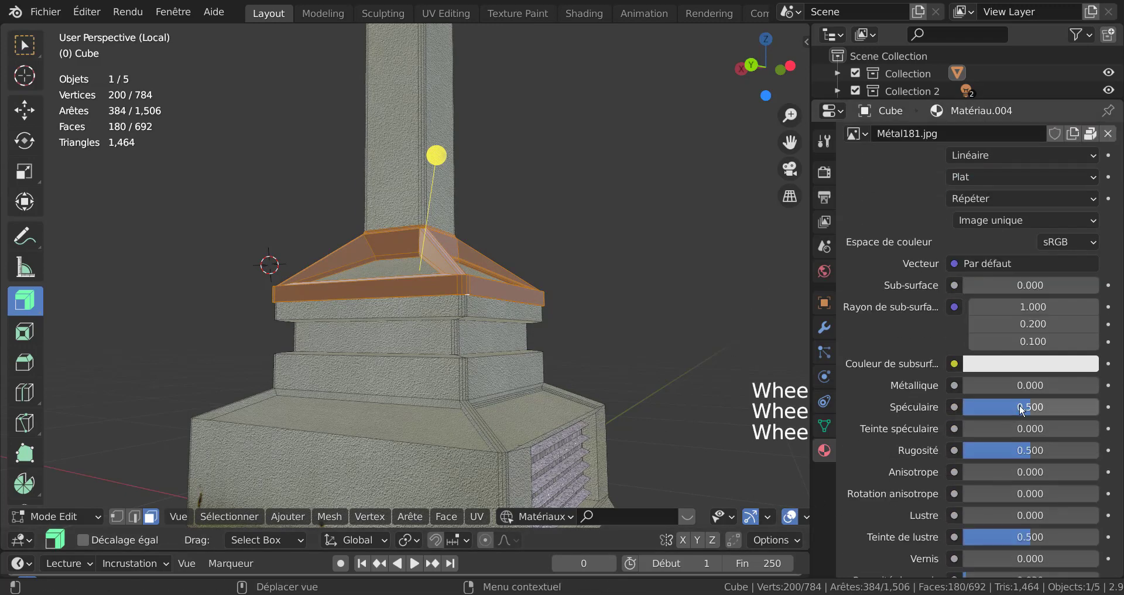
left_click_drag(1022, 408, 965, 408)
left_click_drag(1021, 450, 963, 451)
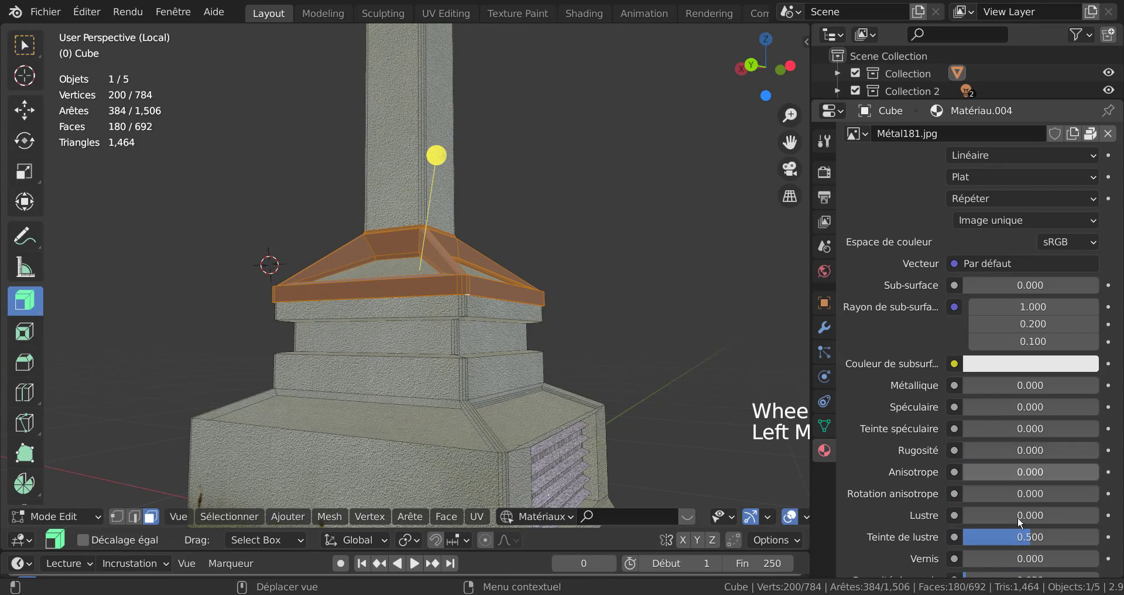
left_click_drag(1021, 536, 962, 537)
scroll(996, 493, "down", 5)
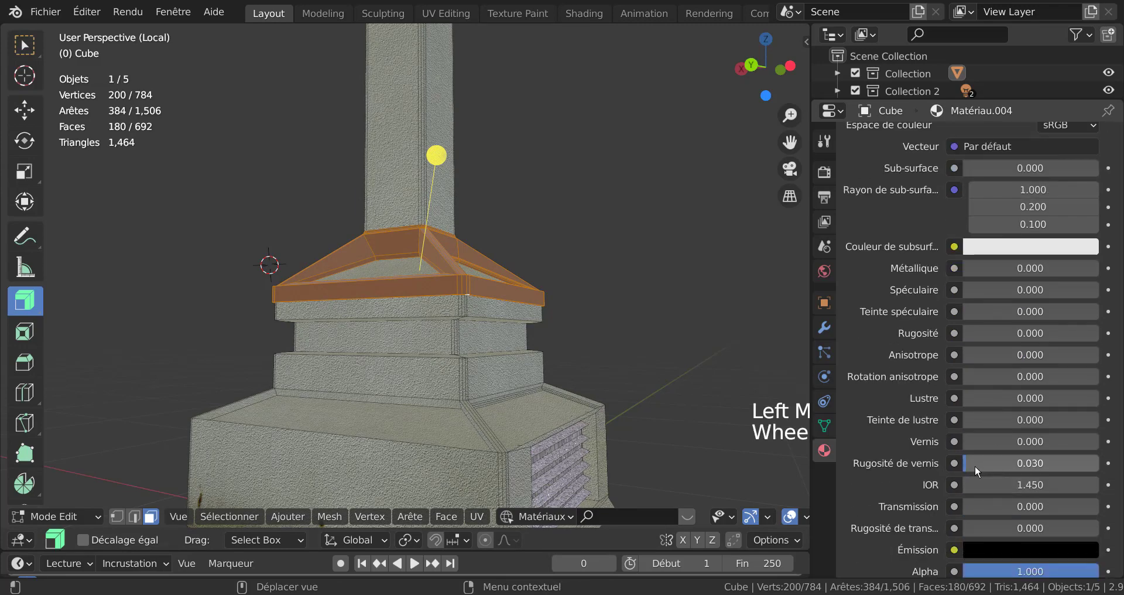
left_click_drag(977, 463, 916, 467)
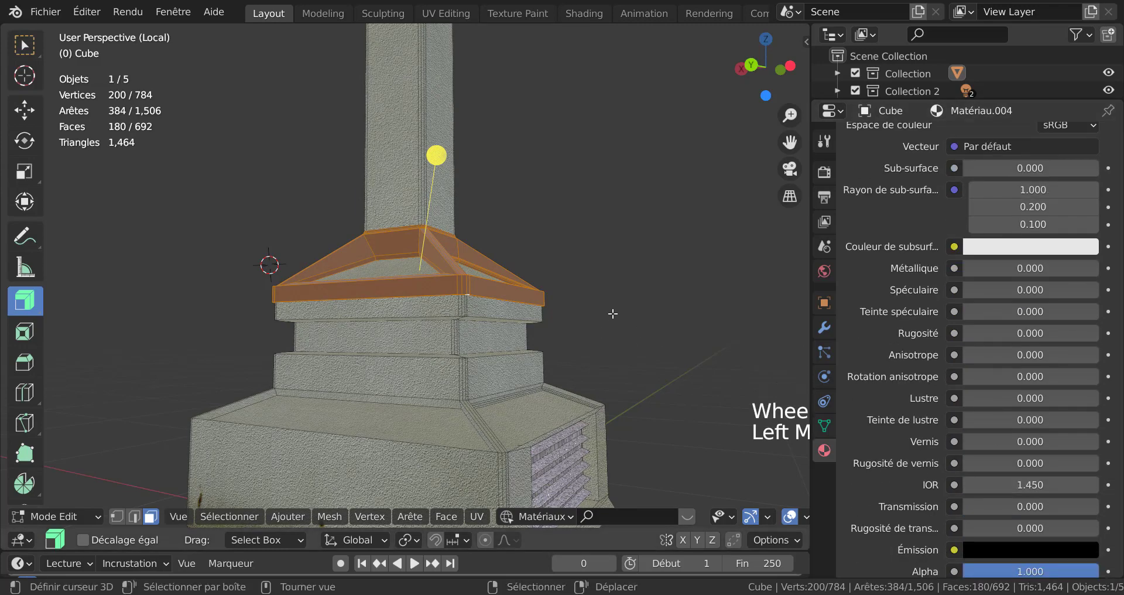
Step: Check the isolated pillar's cap in rendered shading, then return to material preview shading
middle_click_drag(610, 314, 609, 333)
scroll(686, 518, "down", 3)
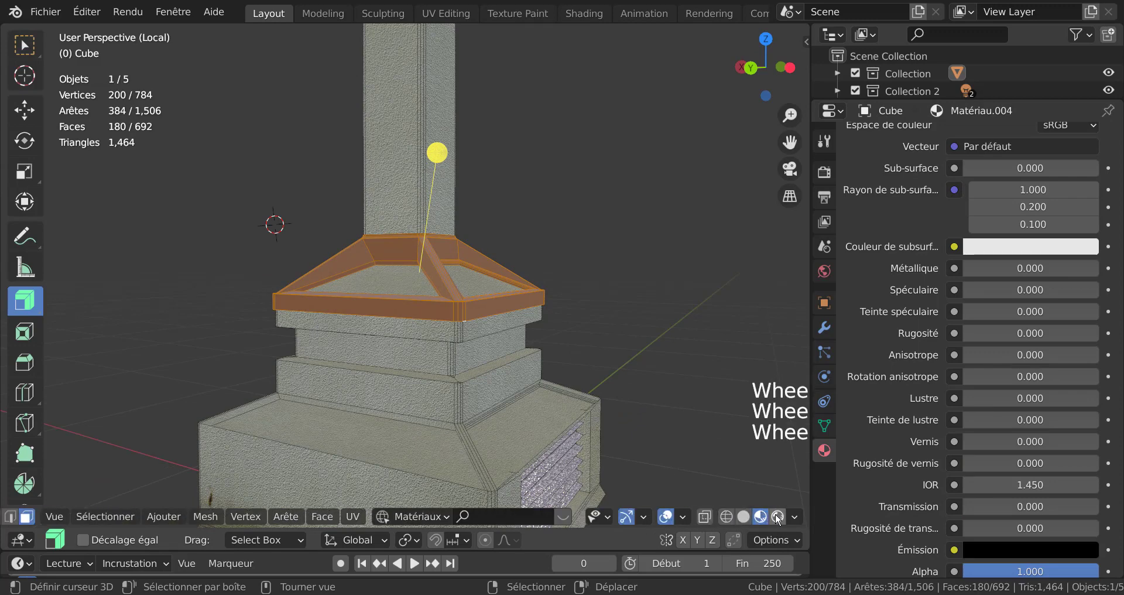
left_click(777, 516)
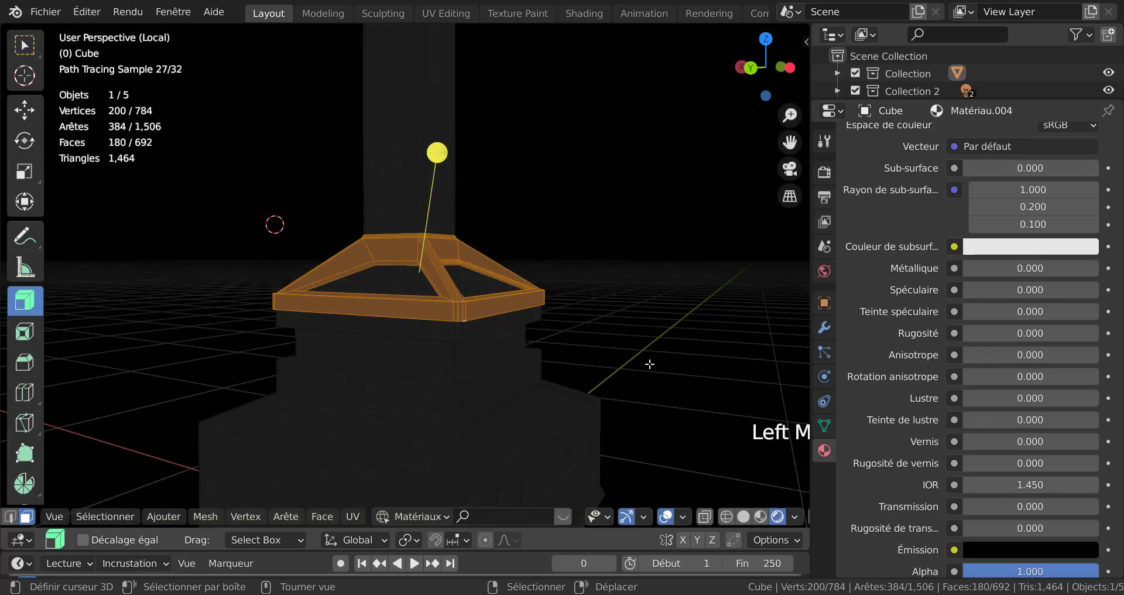
scroll(625, 338, "down", 2)
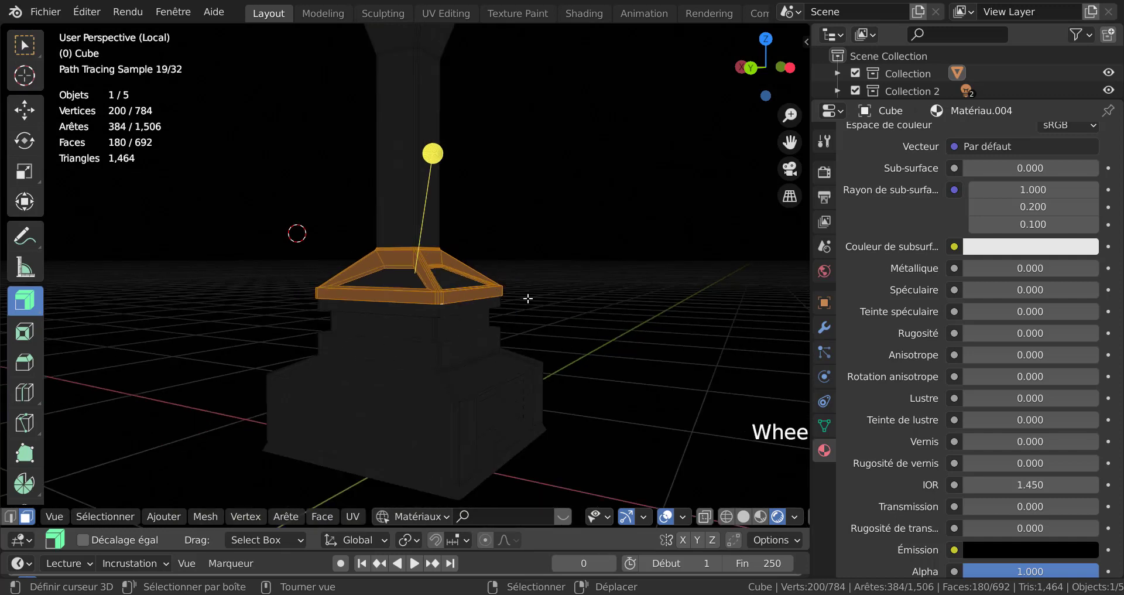
left_click(760, 516)
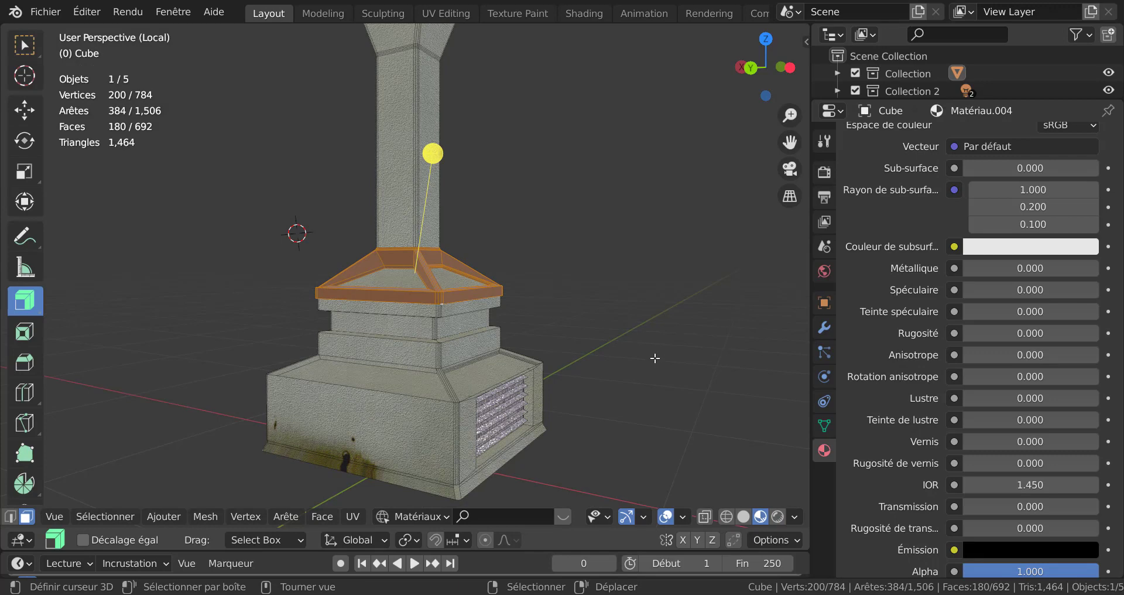
Step: Leave Local View and show the pillar's cap close up in rendered shading, in Object Mode
key("Tab")
key("KP_Divide")
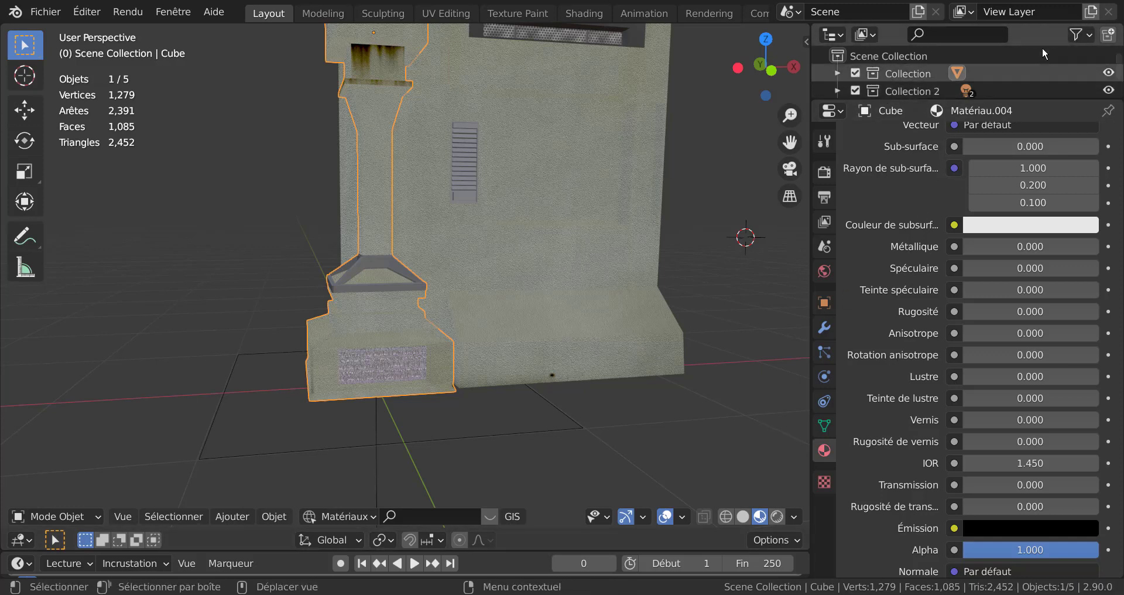
key("Tab")
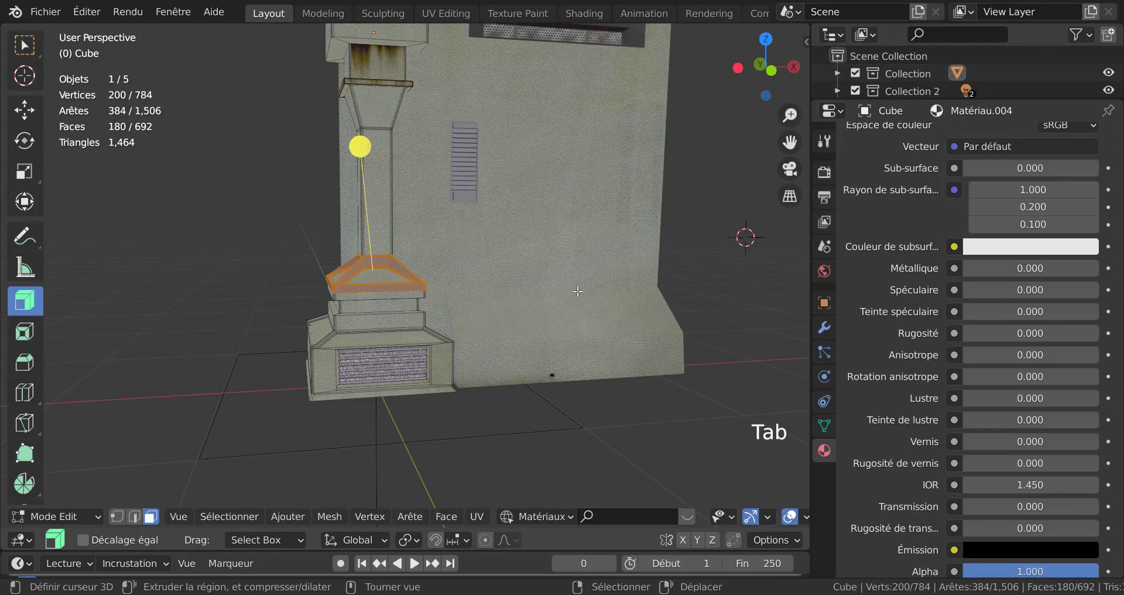
scroll(581, 297, "up", 2)
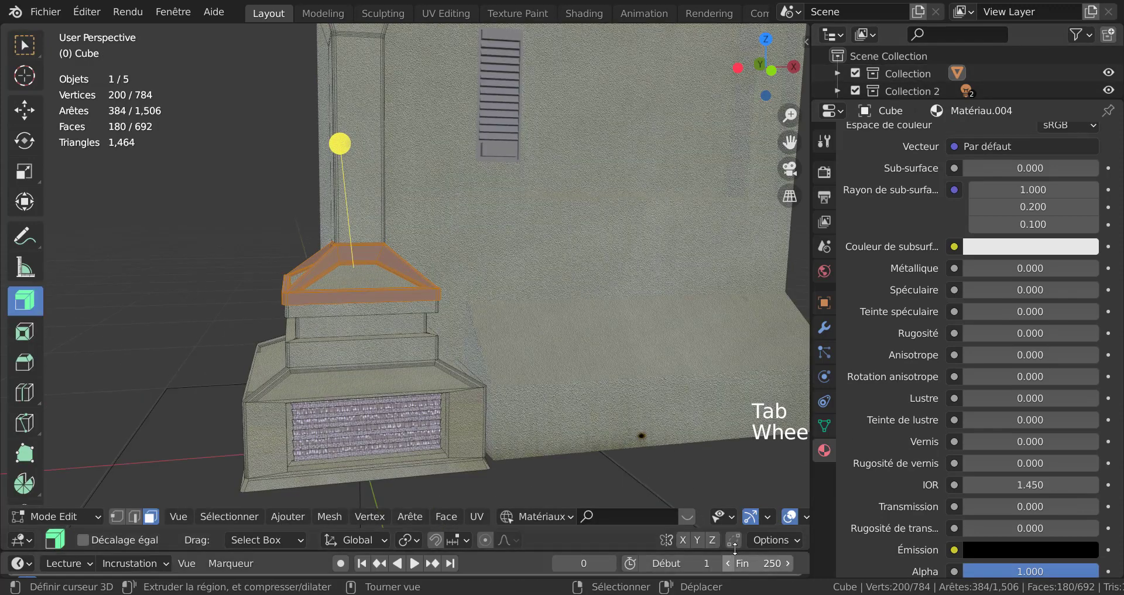
scroll(787, 521, "down", 2)
left_click(784, 516)
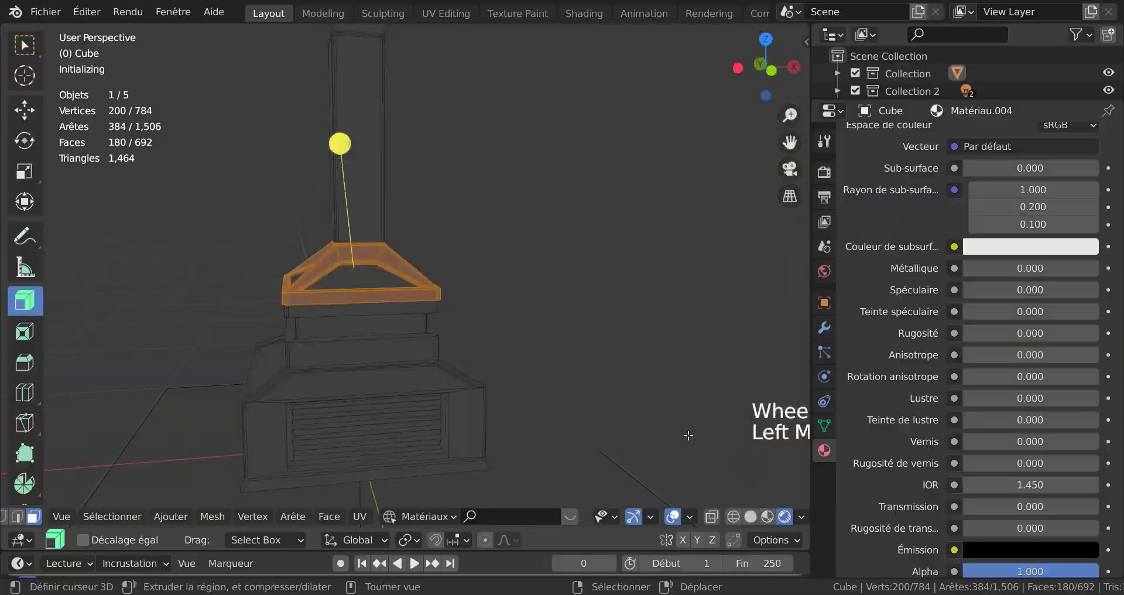
middle_click_drag(672, 426, 595, 405)
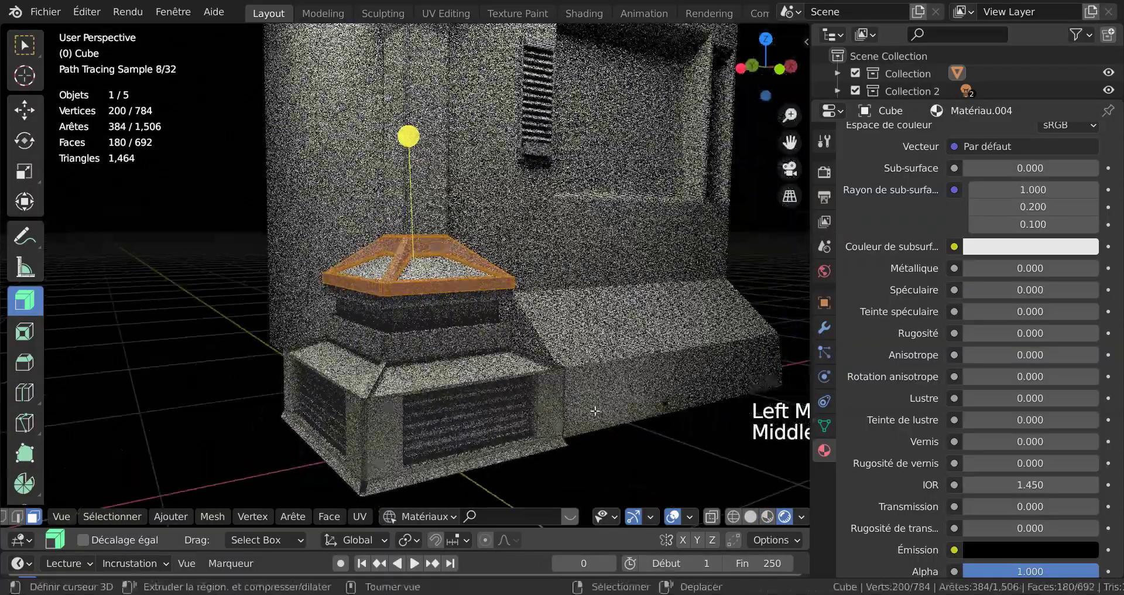
scroll(595, 405, "up", 6)
key("Tab")
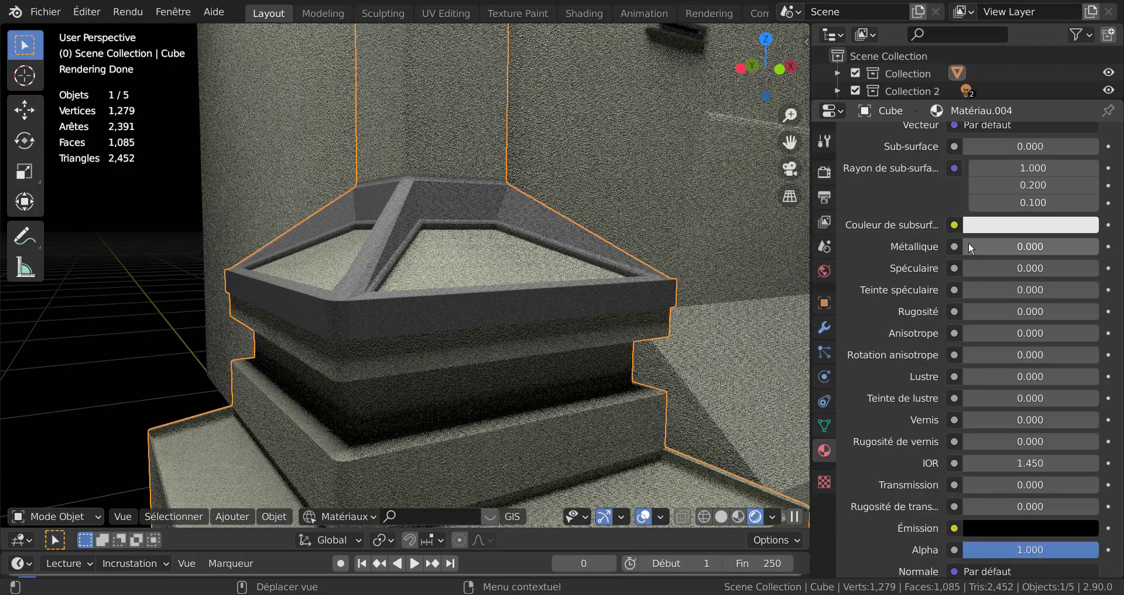
Step: Set the cap frame material's metallic value to 0.794
left_click_drag(968, 241, 1075, 241)
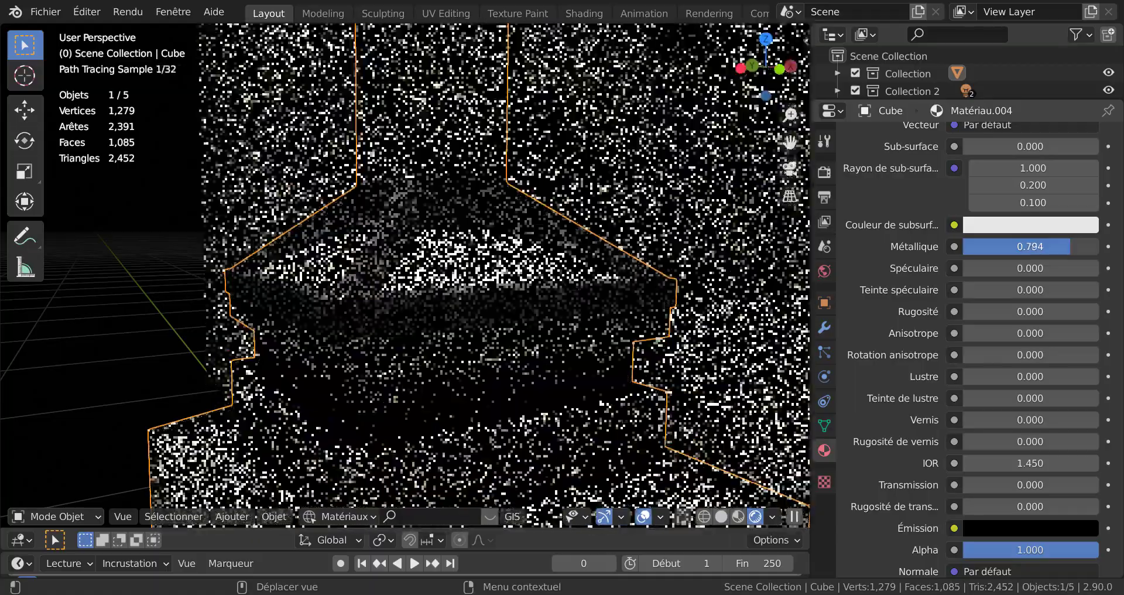
Step: Set the cap frame material's metallic value to 1
scroll(192, 308, "down", 3)
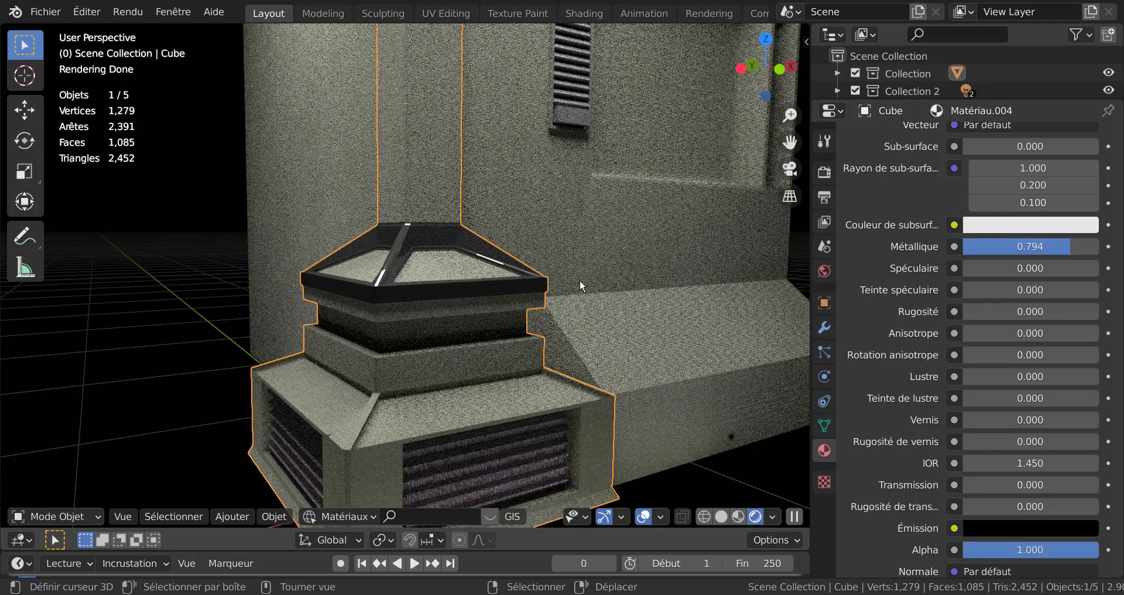
scroll(579, 280, "up", 2)
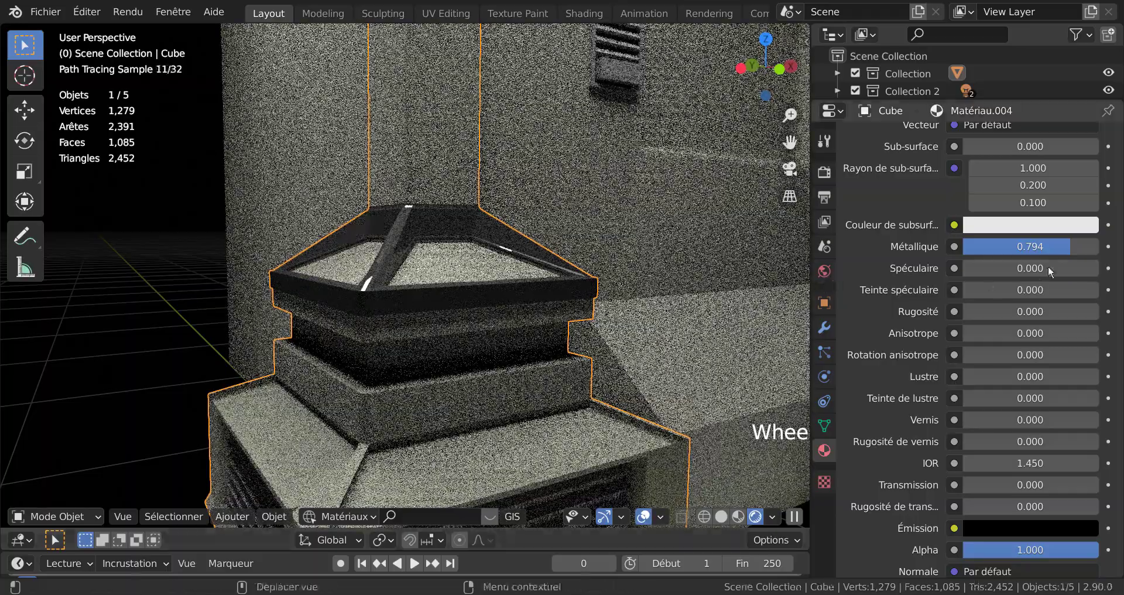
left_click_drag(1057, 250, 1095, 250)
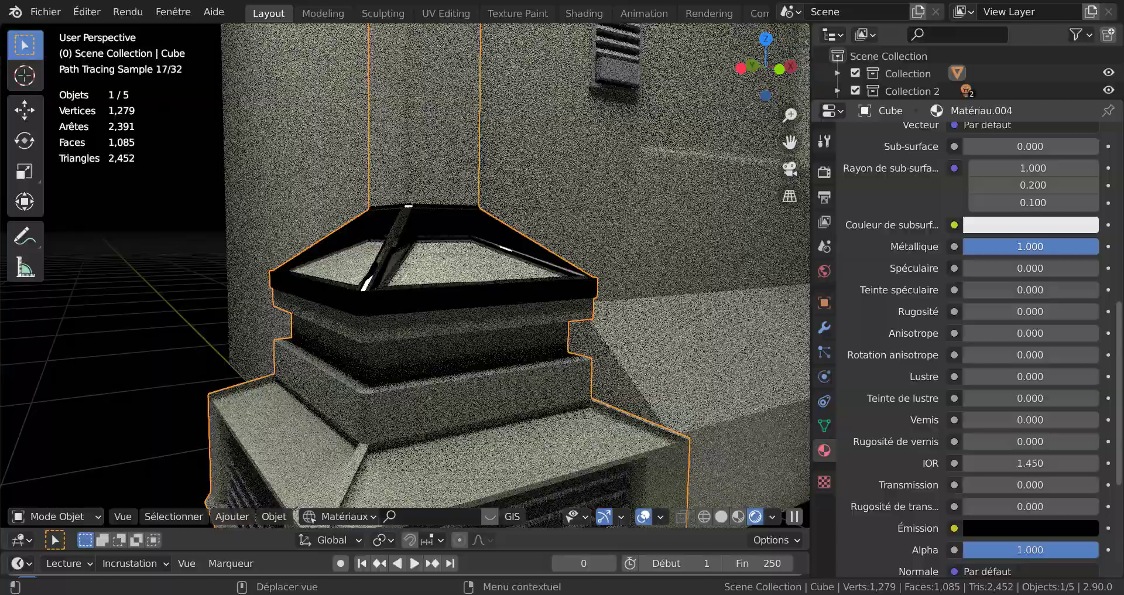
Step: Set the cap frame material's metallic value to 0, specular to 0.425 and roughness to 0.052
mouse_move(1093, 248)
left_mouse_down()
mouse_move(966, 249)
mouse_move(970, 265)
left_mouse_up()
left_click_drag(964, 268, 1021, 268)
left_click_drag(963, 311, 970, 311)
scroll(566, 353, "up", 5)
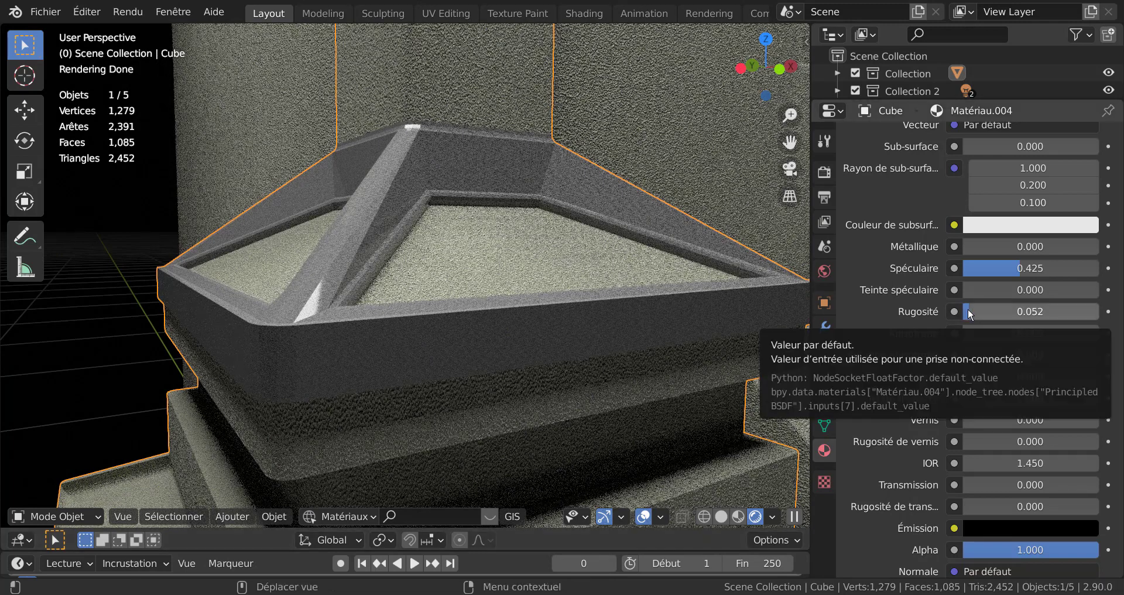
Step: Set the cap frame material's roughness to 0.116, specular to 0.133 and metallic to 0.275
mouse_move(968, 308)
left_mouse_down()
mouse_move(996, 290)
mouse_move(933, 268)
left_mouse_up()
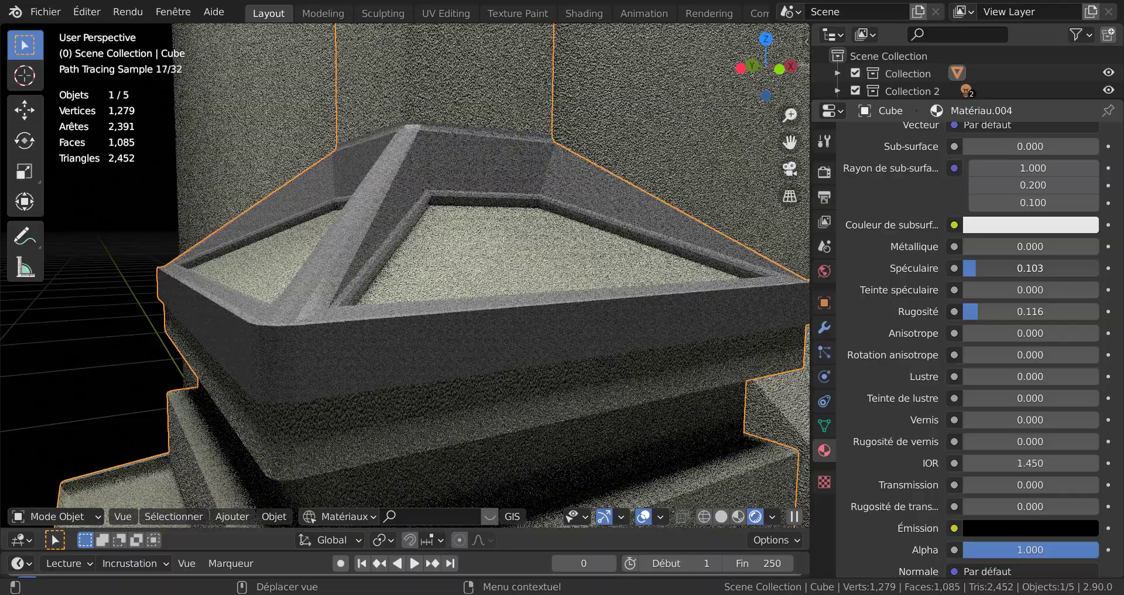
left_click_drag(933, 268, 938, 268)
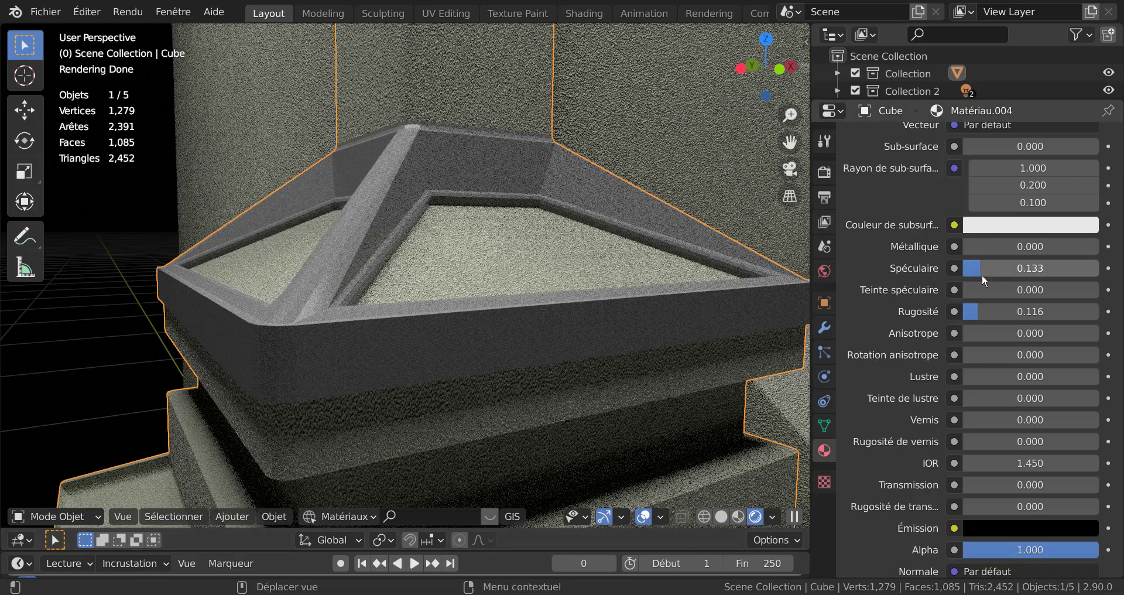
left_click_drag(976, 244, 1016, 245)
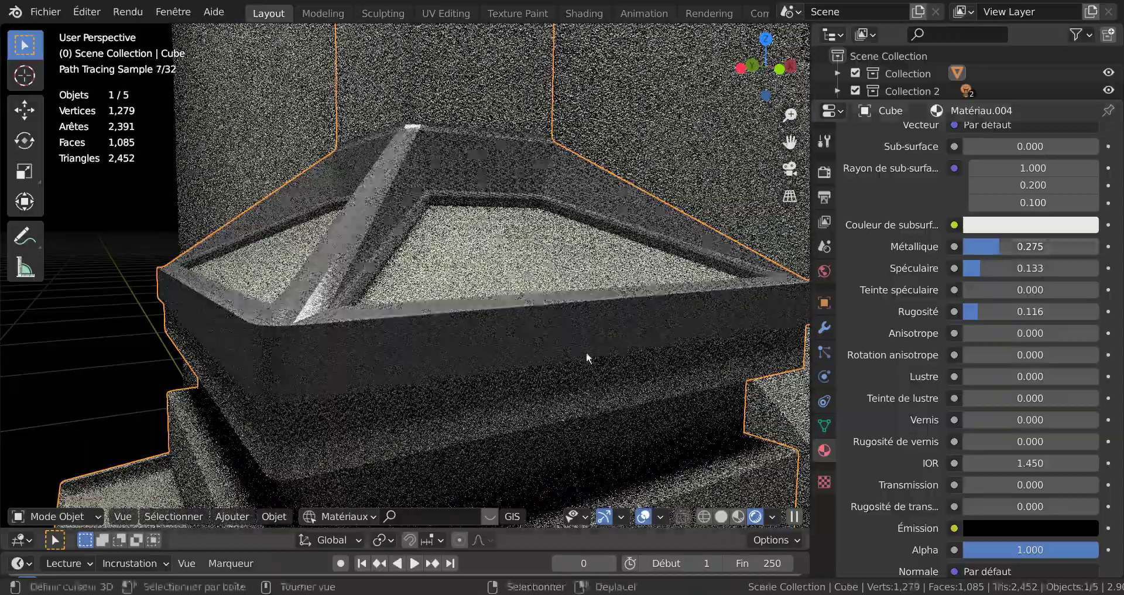
scroll(585, 351, "down", 4)
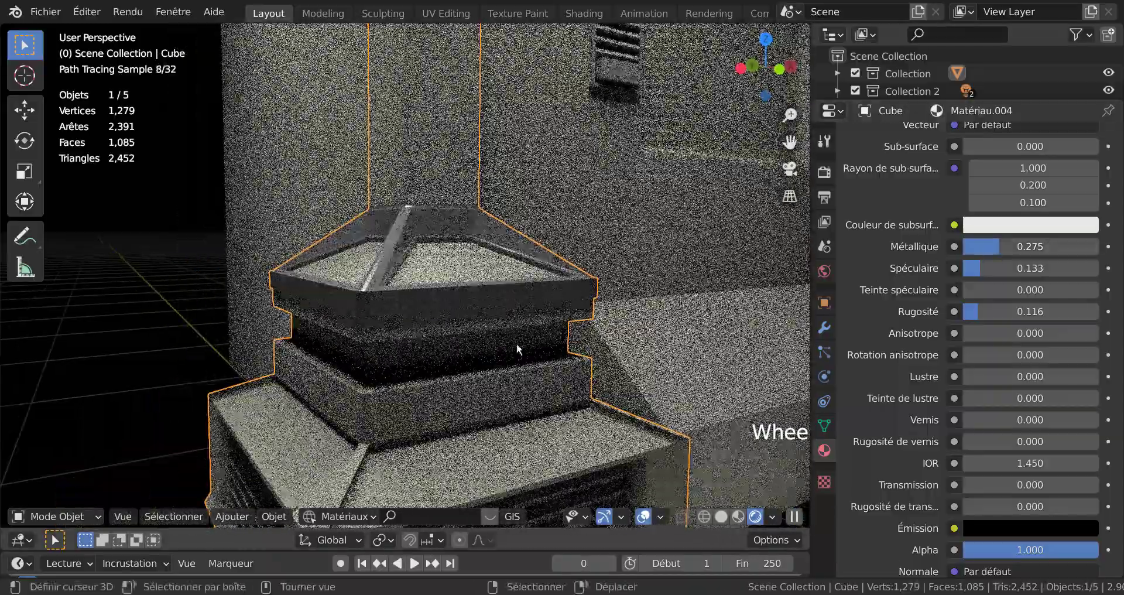
scroll(517, 343, "up", 2)
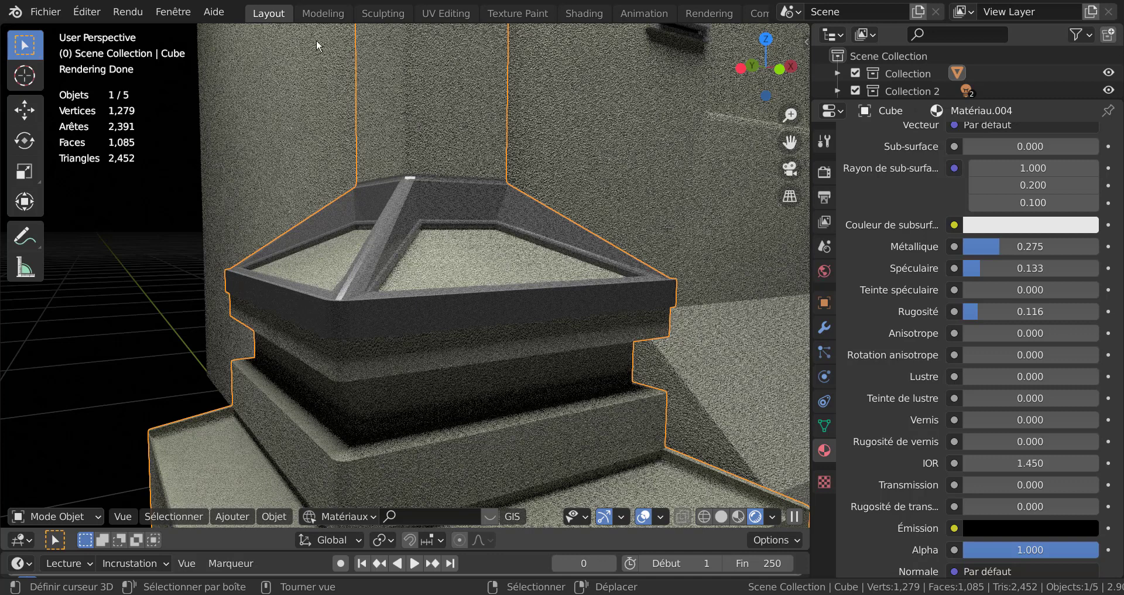
Step: Shade the pillar smooth and enable Auto Smooth for its normals at 30°
left_click(269, 515)
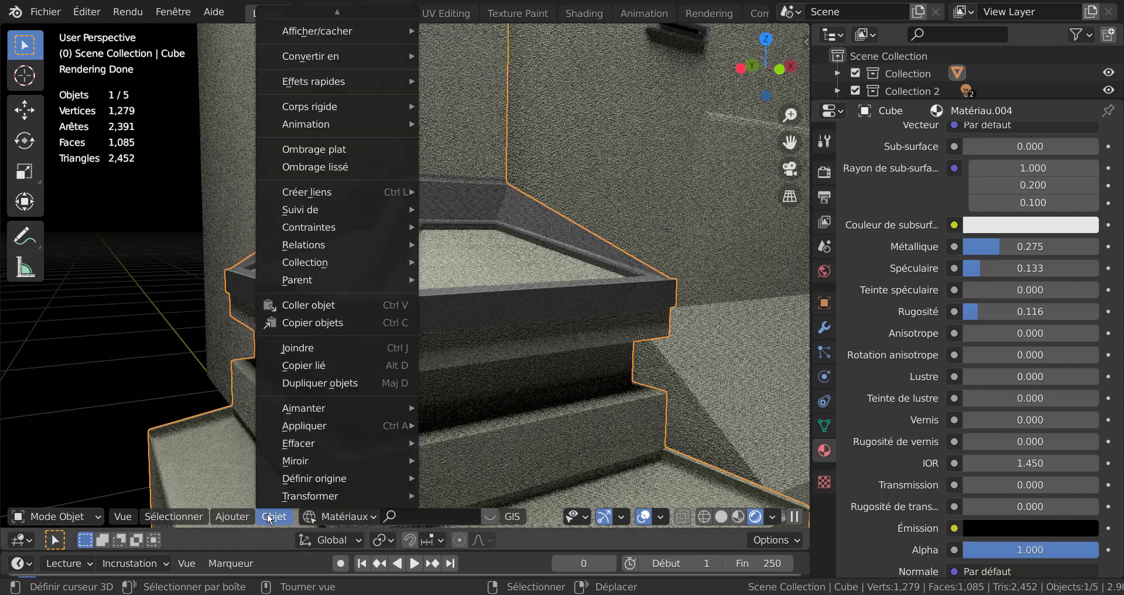
left_click(315, 167)
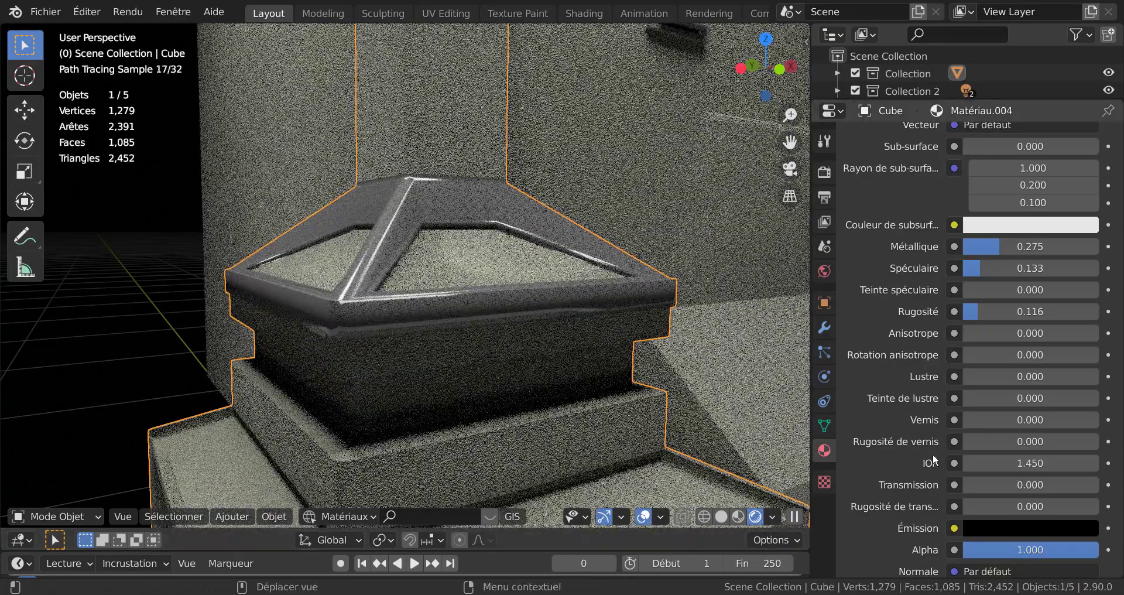
left_click(818, 429)
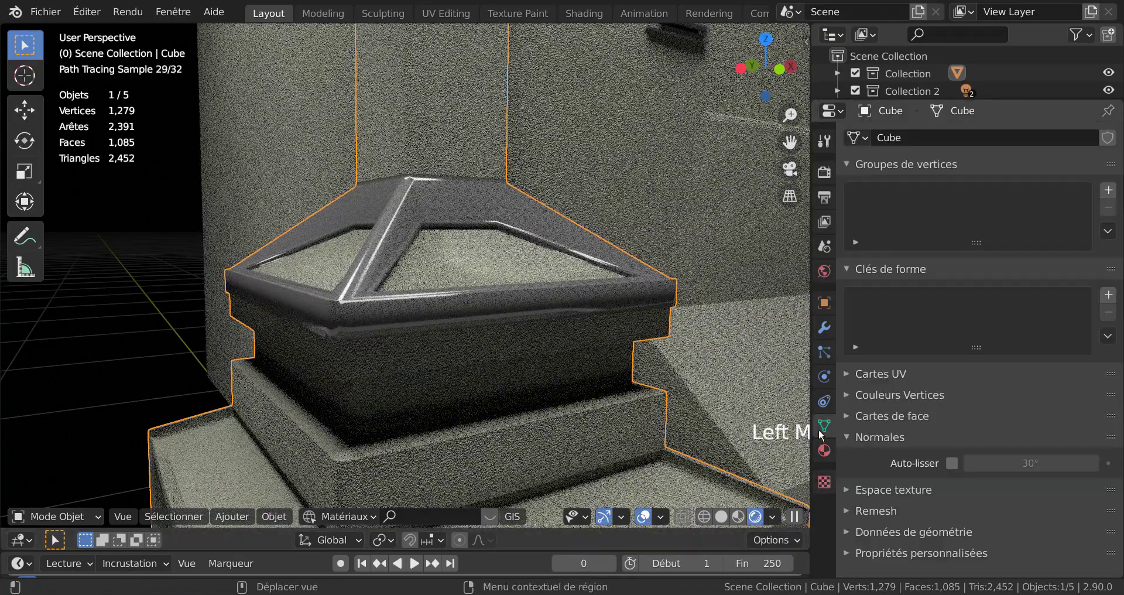
left_click(952, 463)
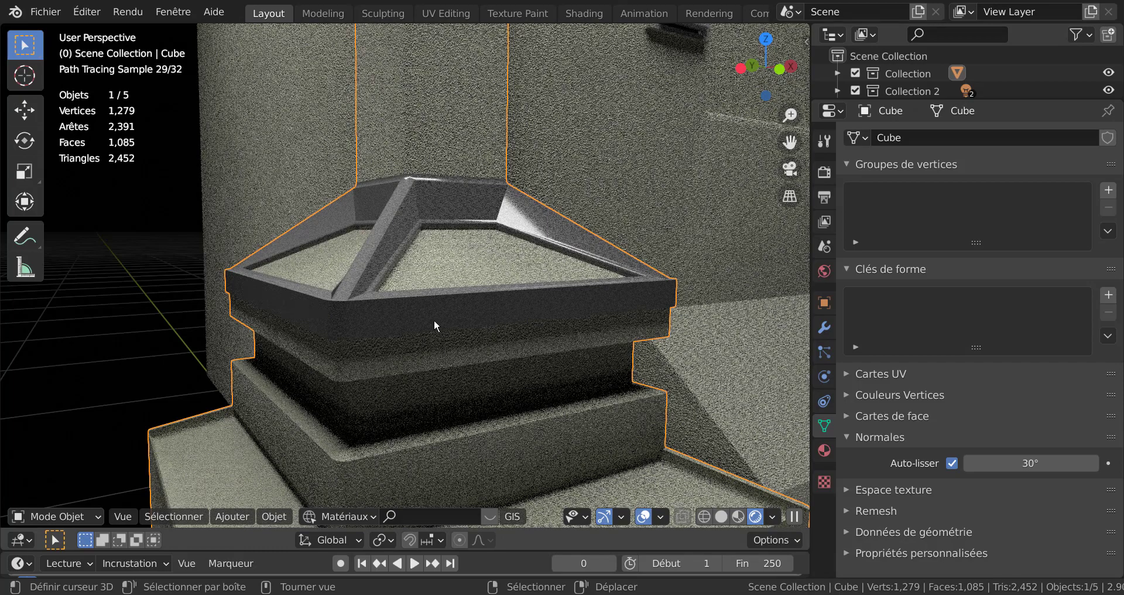
Step: Widen the 3D viewport and show the pillar's base close up in Edit Mode
scroll(434, 319, "down", 5)
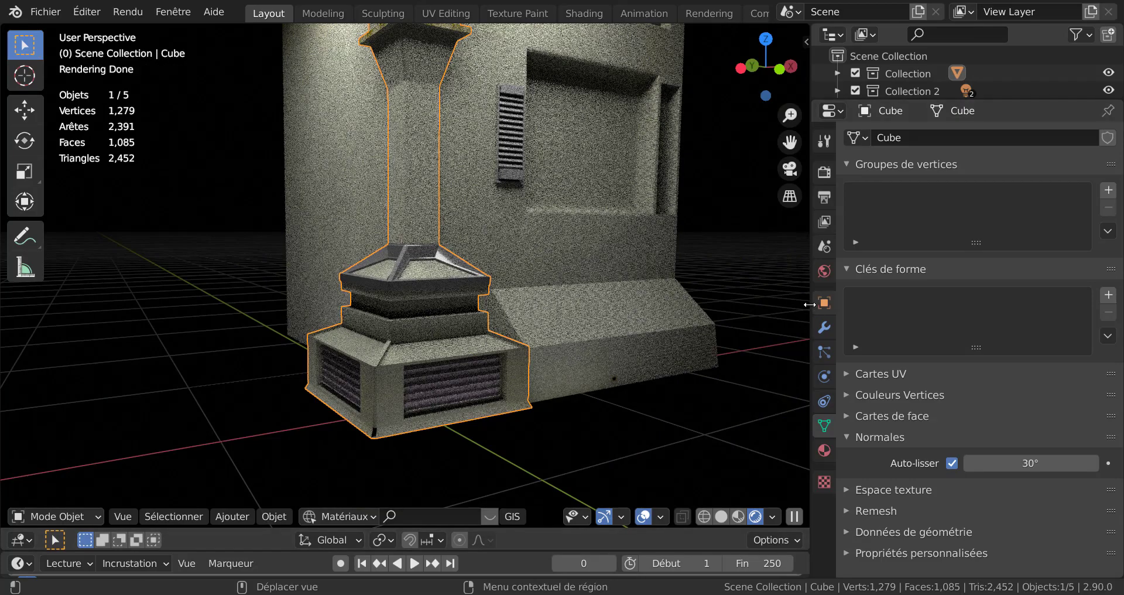
left_click_drag(811, 305, 947, 294)
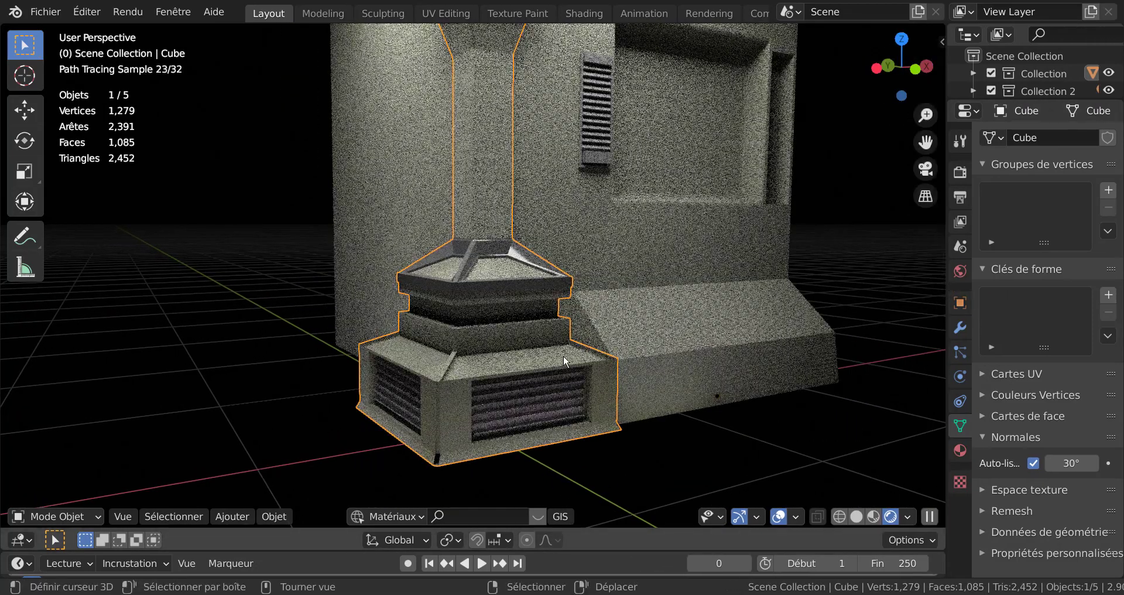
key("Tab")
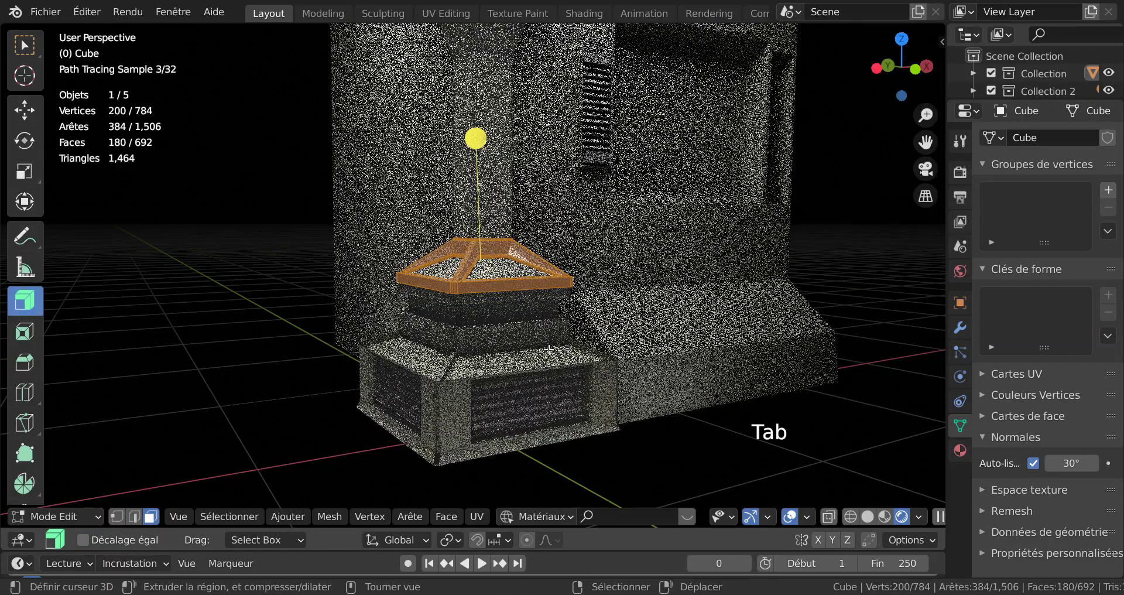
scroll(528, 290, "up", 2)
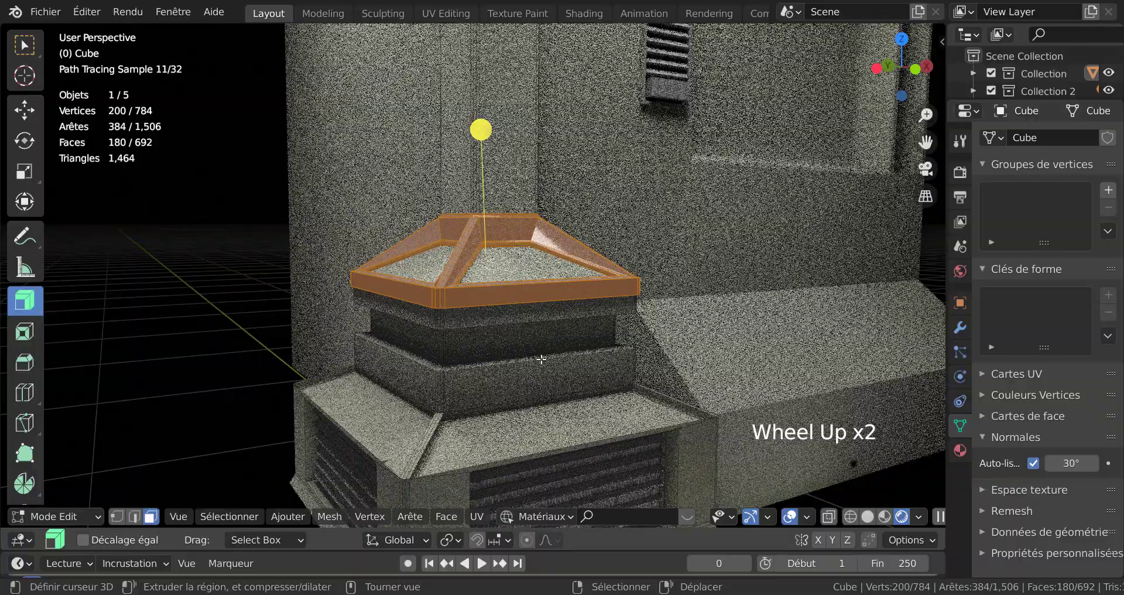
middle_click_drag(540, 358, 531, 324, "shift")
scroll(506, 272, "up", 1)
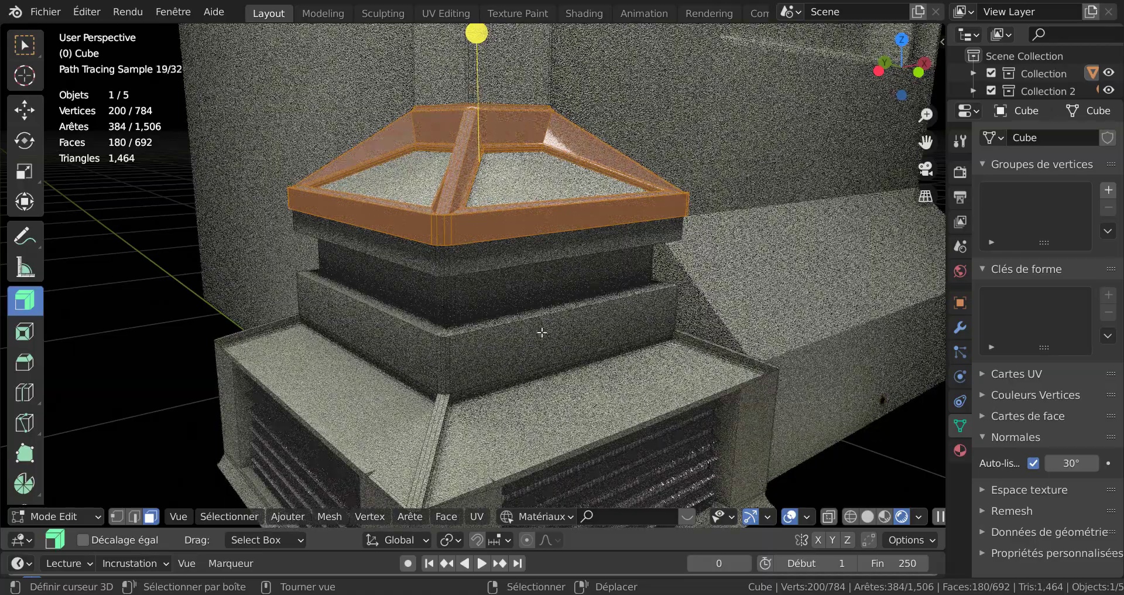
Step: Isolate the pillar in Local View and return to Edit Mode with solid shading
key("Tab")
key("KP_Divide")
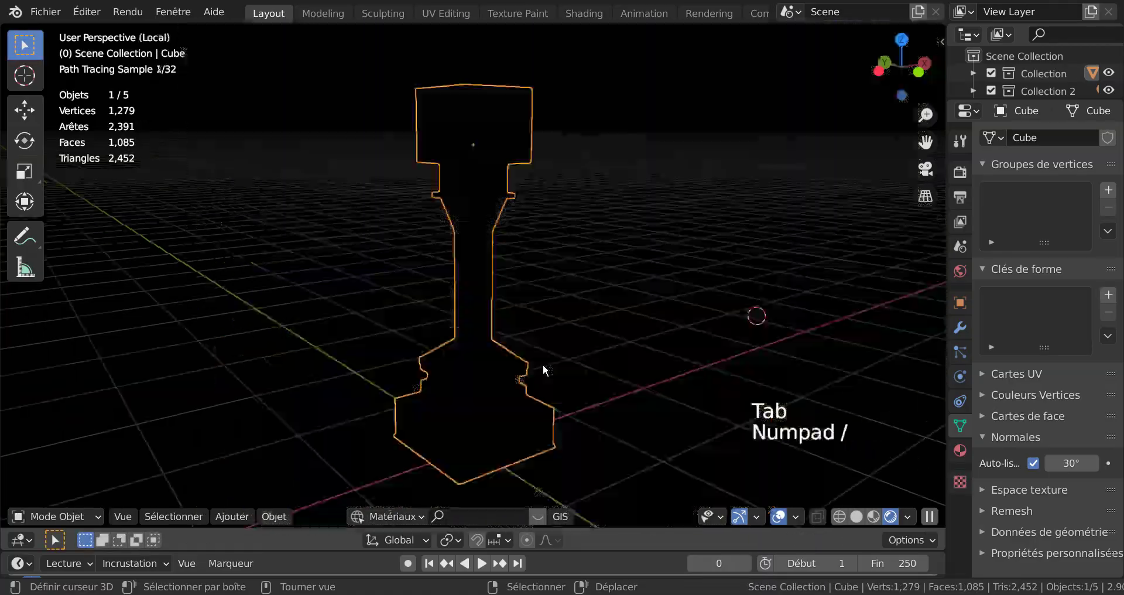
key("Tab")
middle_click_drag(515, 287, 543, 247, "shift")
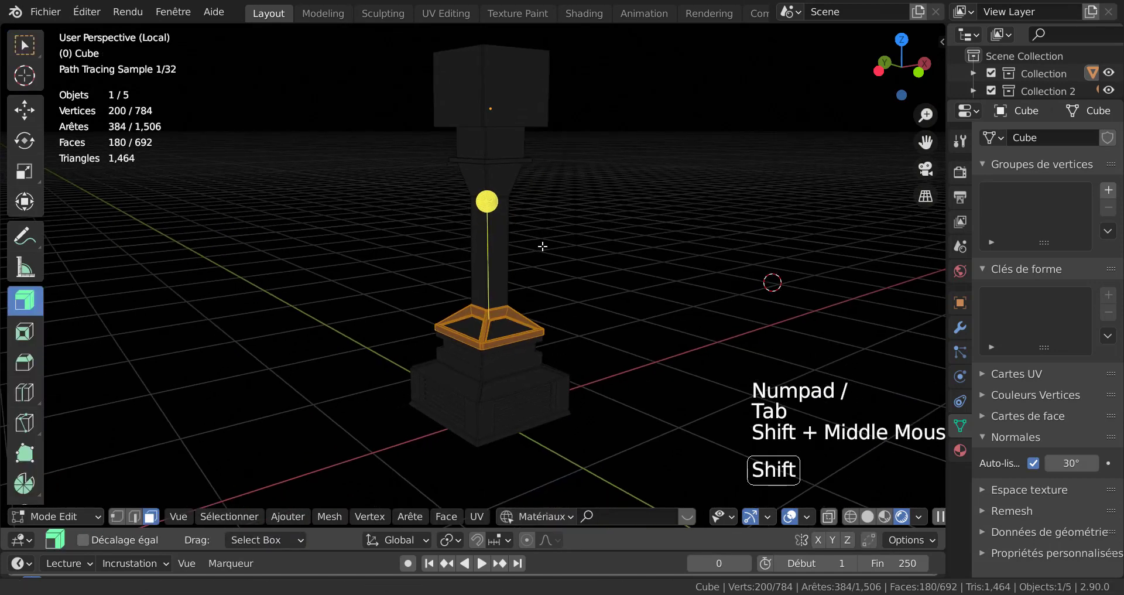
left_click(867, 516)
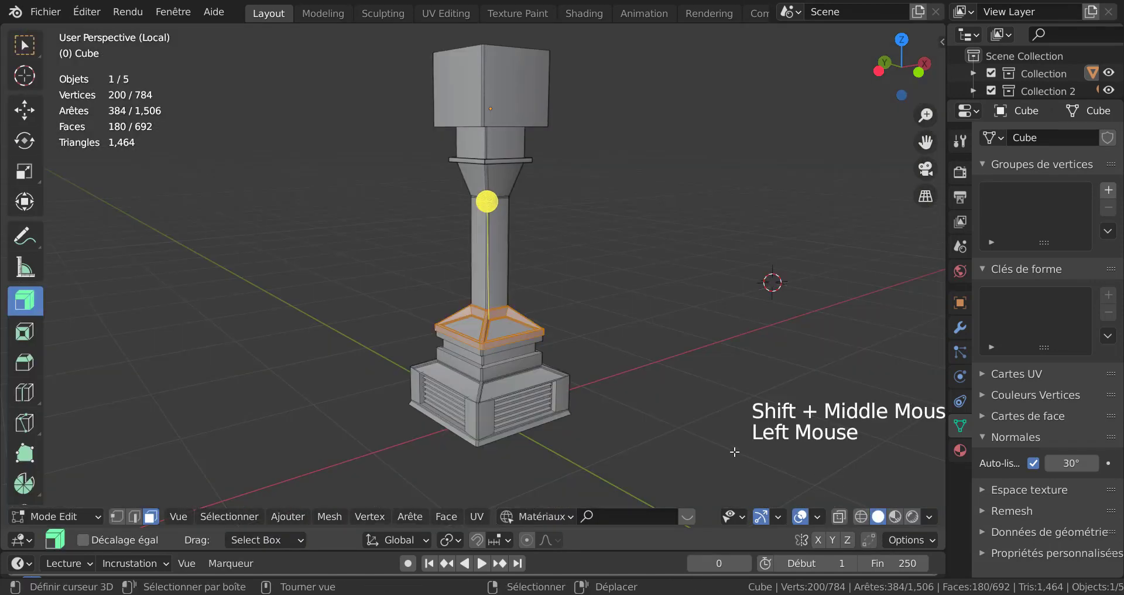
Step: Select the vertical face loop of the ledge just above the sloped base, then grow the selection twice
scroll(735, 452, "up", 4)
middle_click_drag(690, 398, 591, 340, "shift")
scroll(642, 240, "up", 3)
scroll(590, 328, "up", 2)
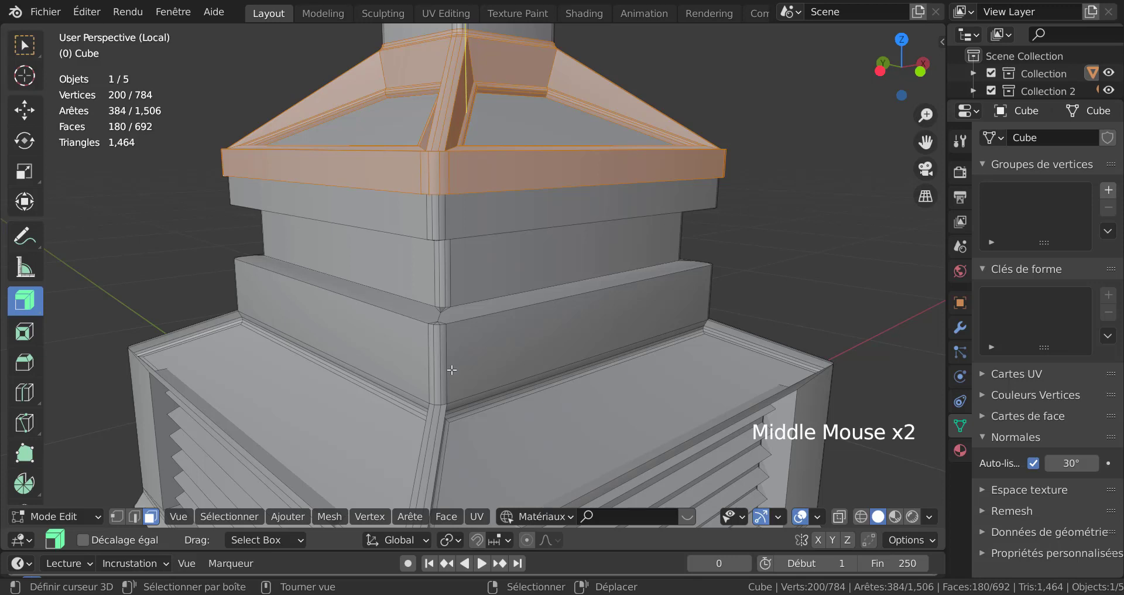
right_click(452, 369, "alt")
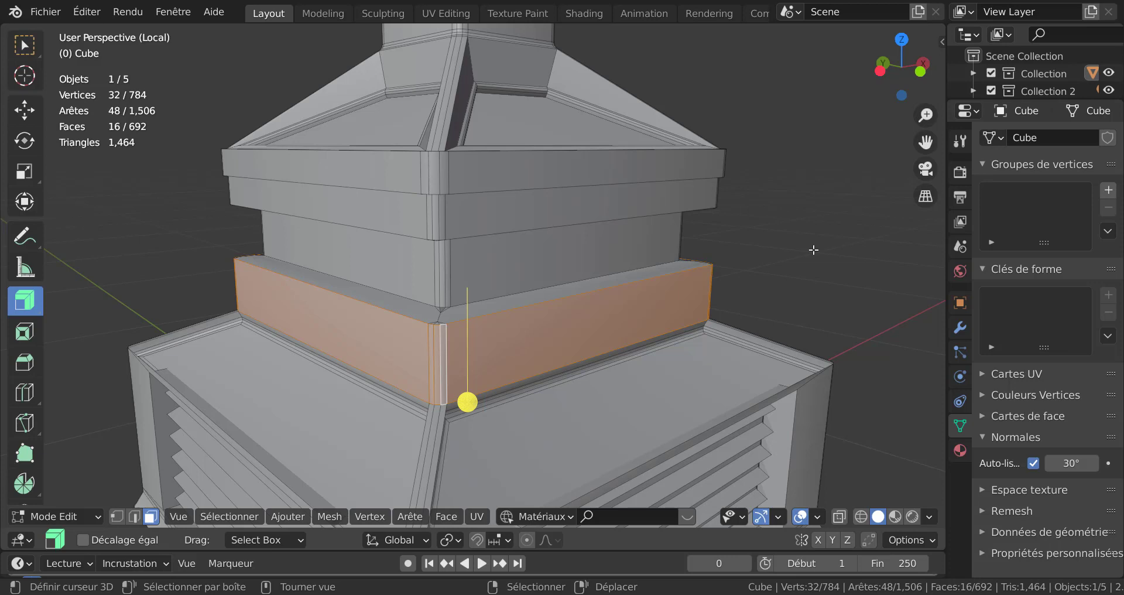
key("ctrl+KP_Add")
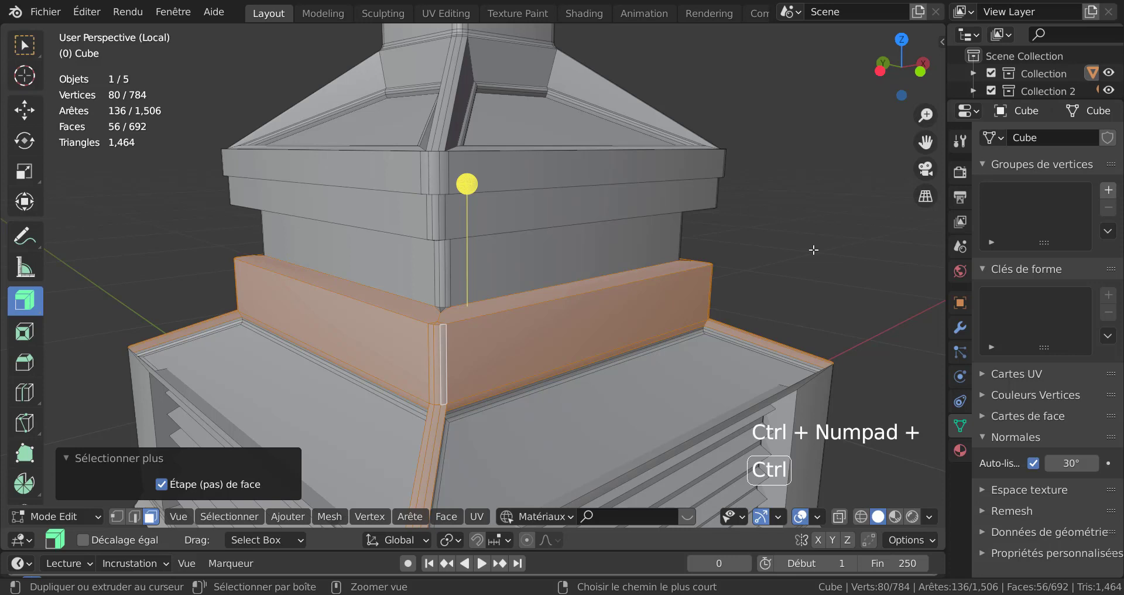
key("ctrl+KP_Add")
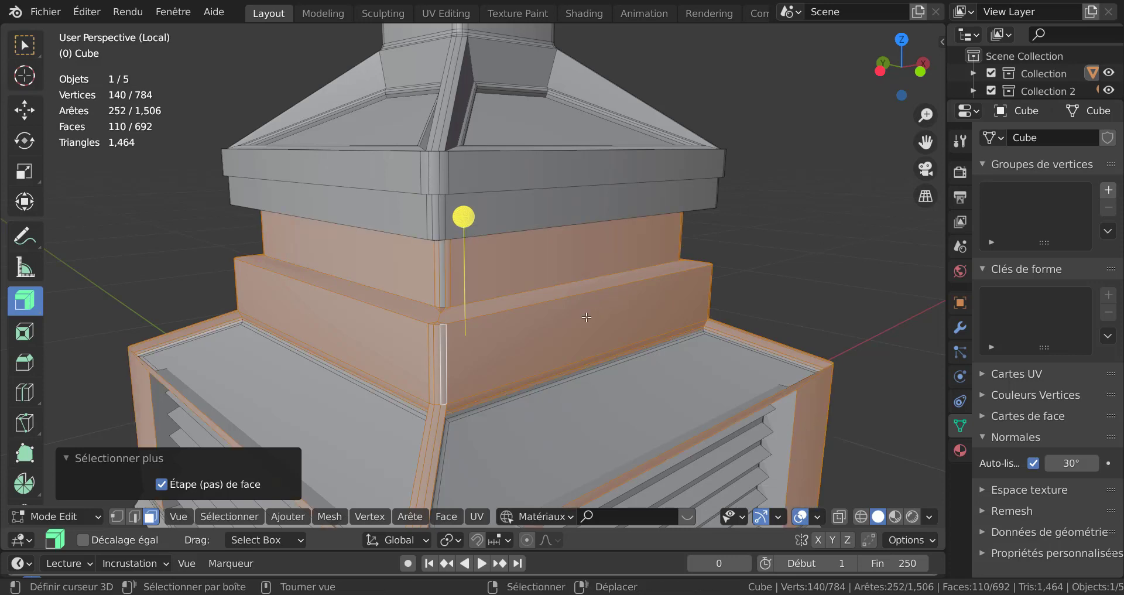
middle_click_drag(586, 317, 582, 326)
scroll(429, 361, "up", 3)
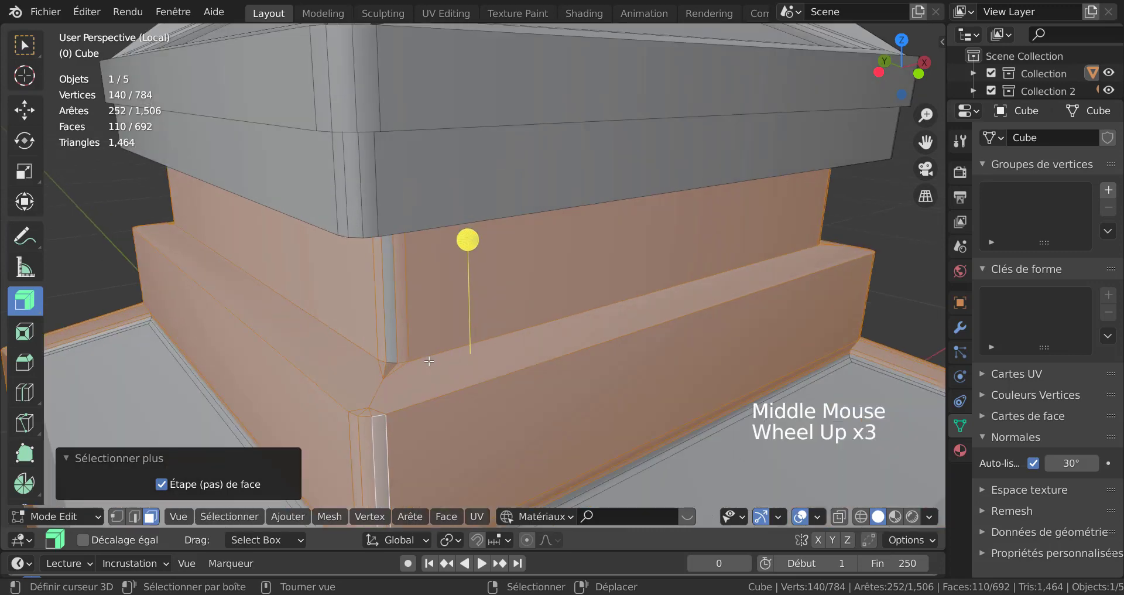
scroll(415, 370, "up", 2)
scroll(415, 370, "down", 2)
left_click(394, 319)
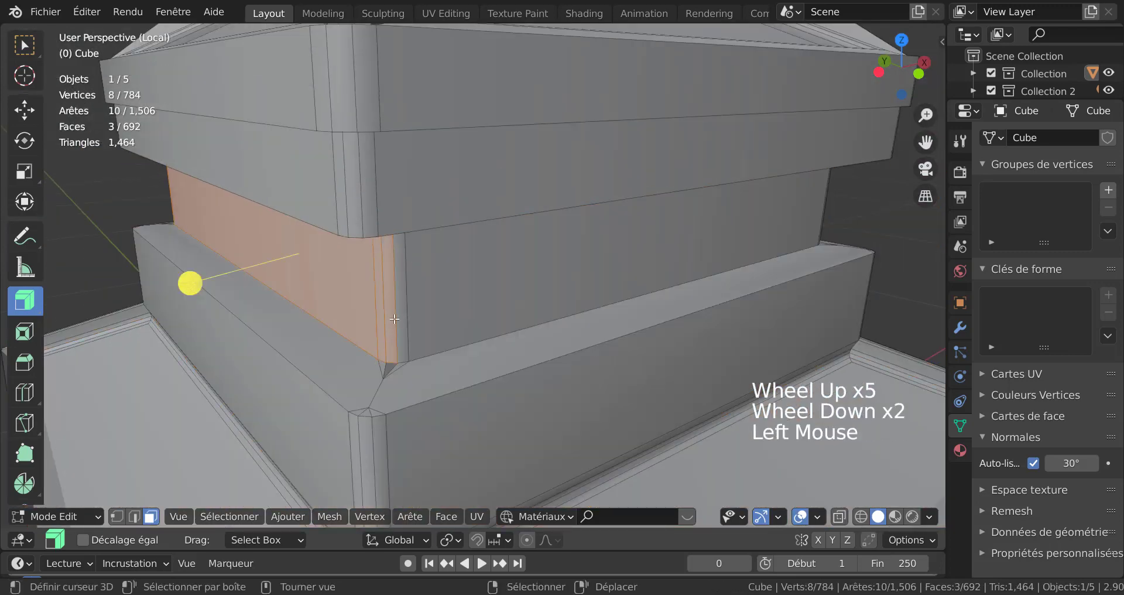
scroll(548, 357, "down", 2)
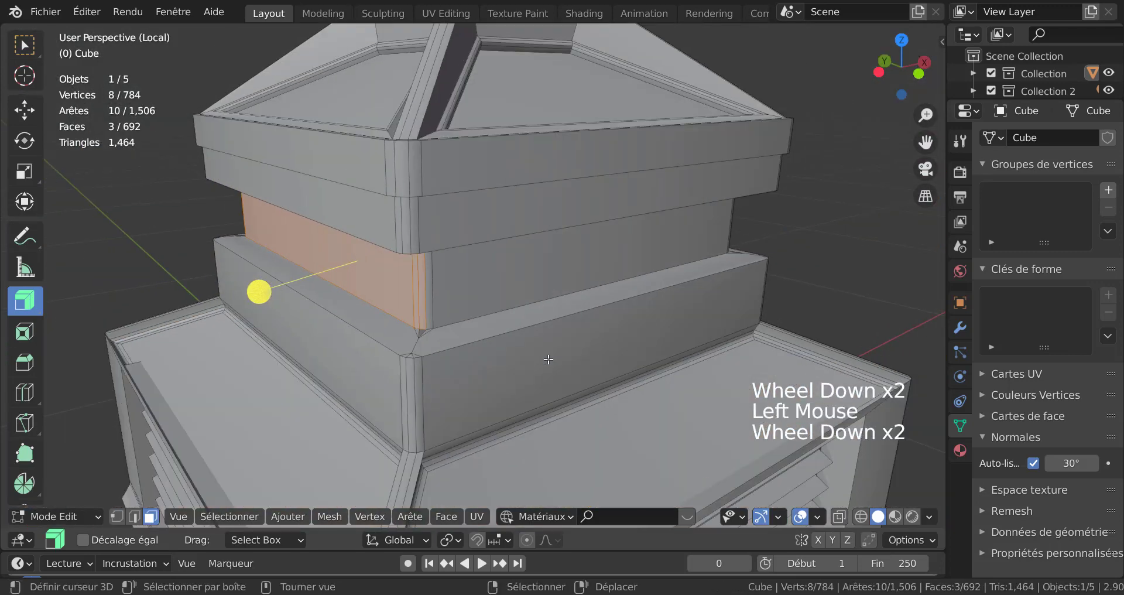
key("ctrl+z")
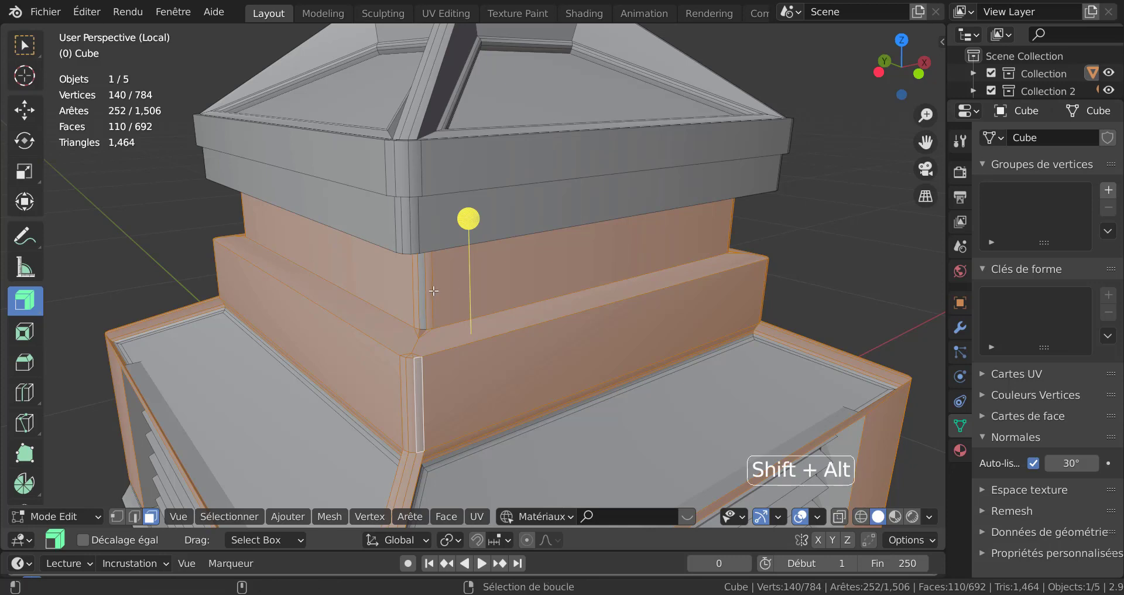
Step: Deselect the face loop of the recessed neck above the ledge, keeping the other selected faces
right_click(433, 290, "alt+shift")
scroll(429, 289, "up", 2)
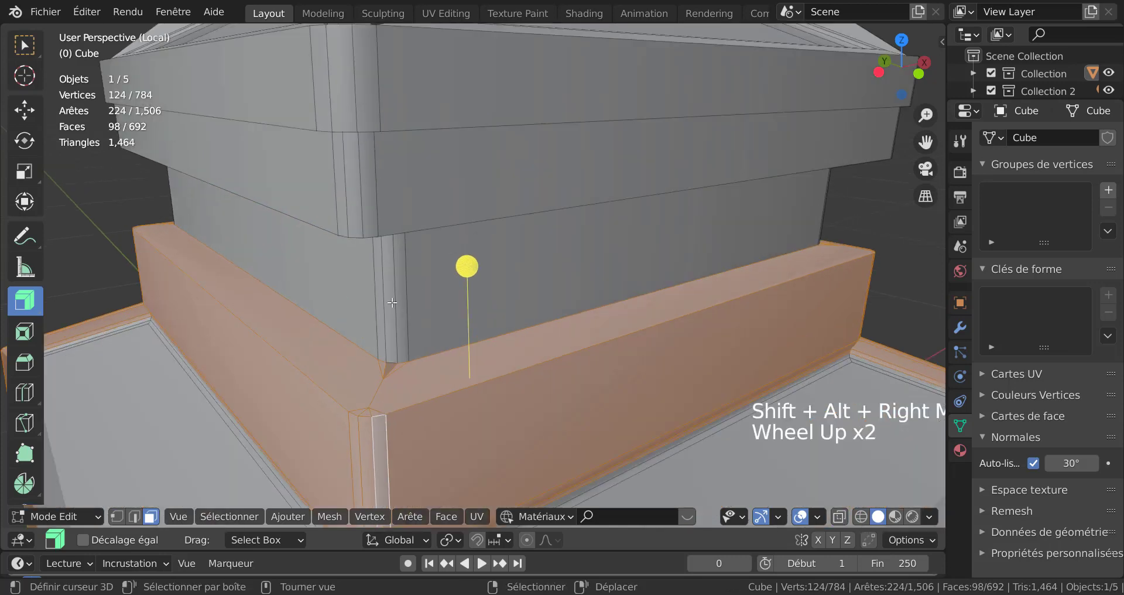
scroll(431, 322, "down", 4)
middle_click_drag(498, 375, 504, 220, "shift")
scroll(453, 302, "up", 1)
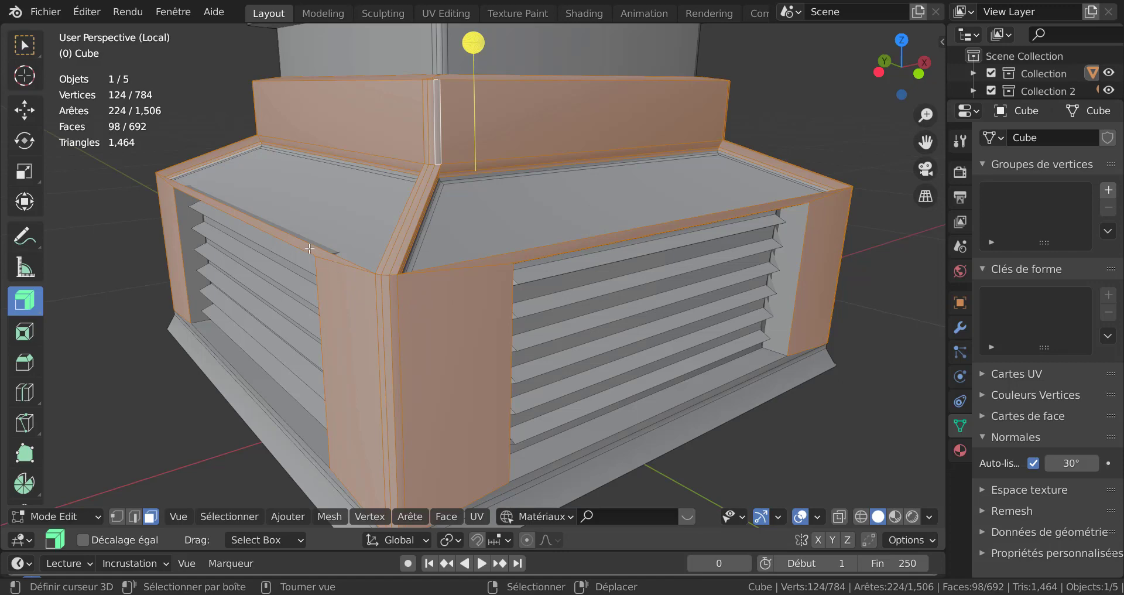
Step: Deselect the large sloped top faces on the two sides of the base that have no louvres
scroll(394, 285, "down", 2)
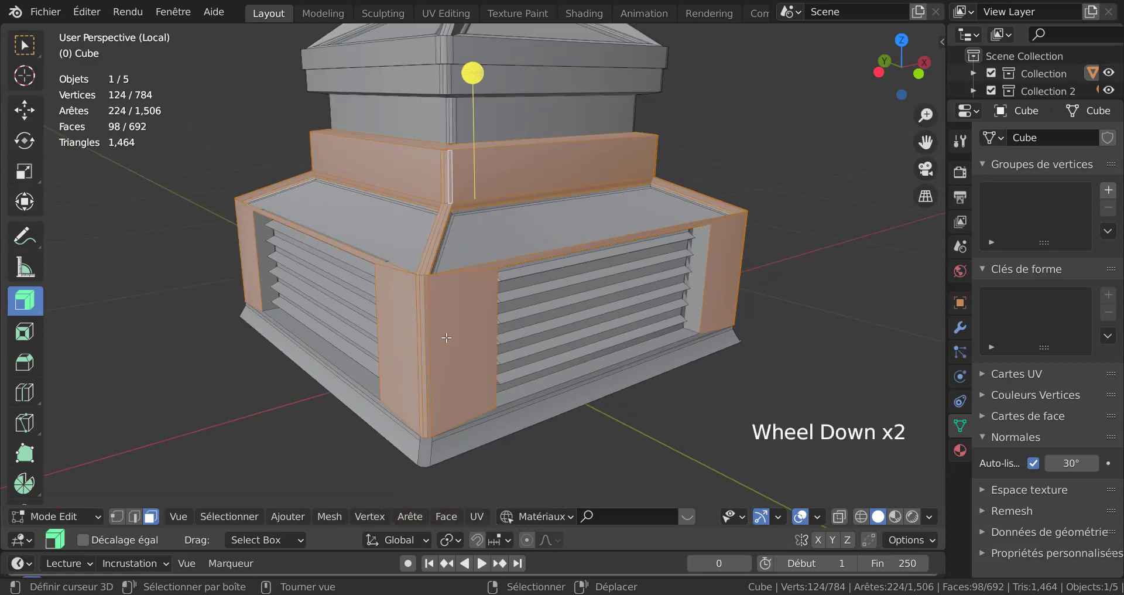
middle_click_drag(446, 337, 652, 328)
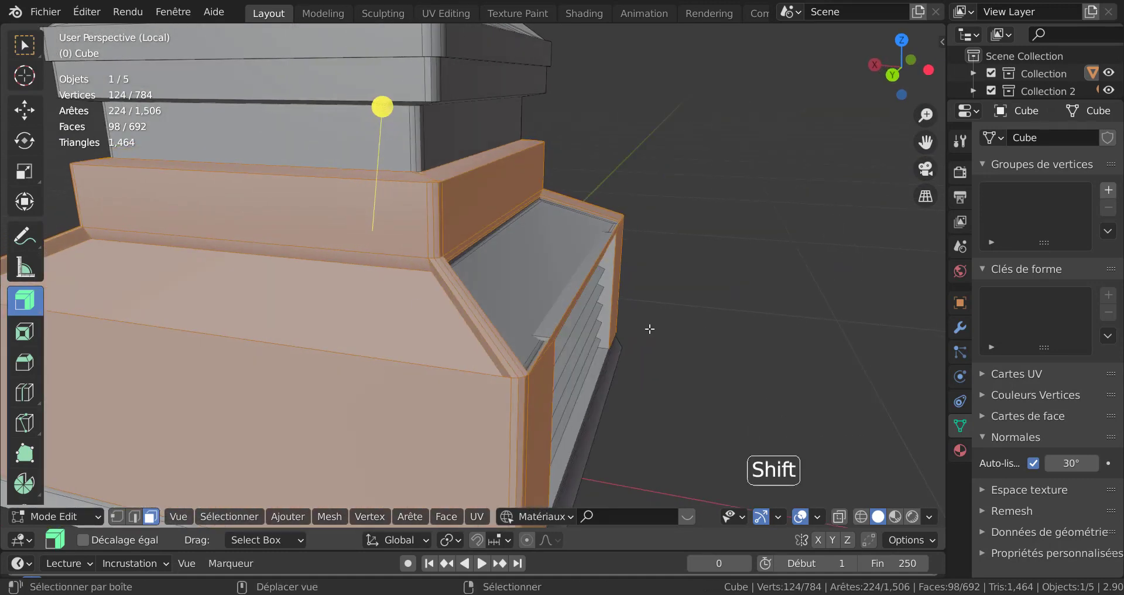
right_click(284, 288, "shift")
scroll(291, 306, "down", 4)
middle_click_drag(291, 306, 594, 358)
right_click(555, 299, "shift")
scroll(556, 355, "up", 2)
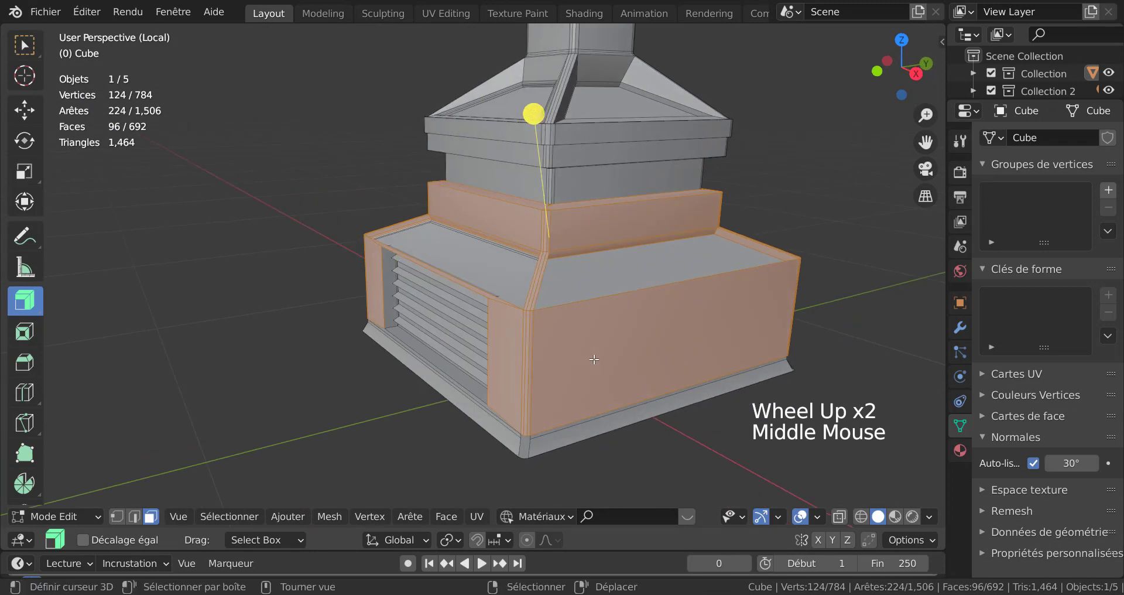
right_click(594, 358)
key("ctrl+z")
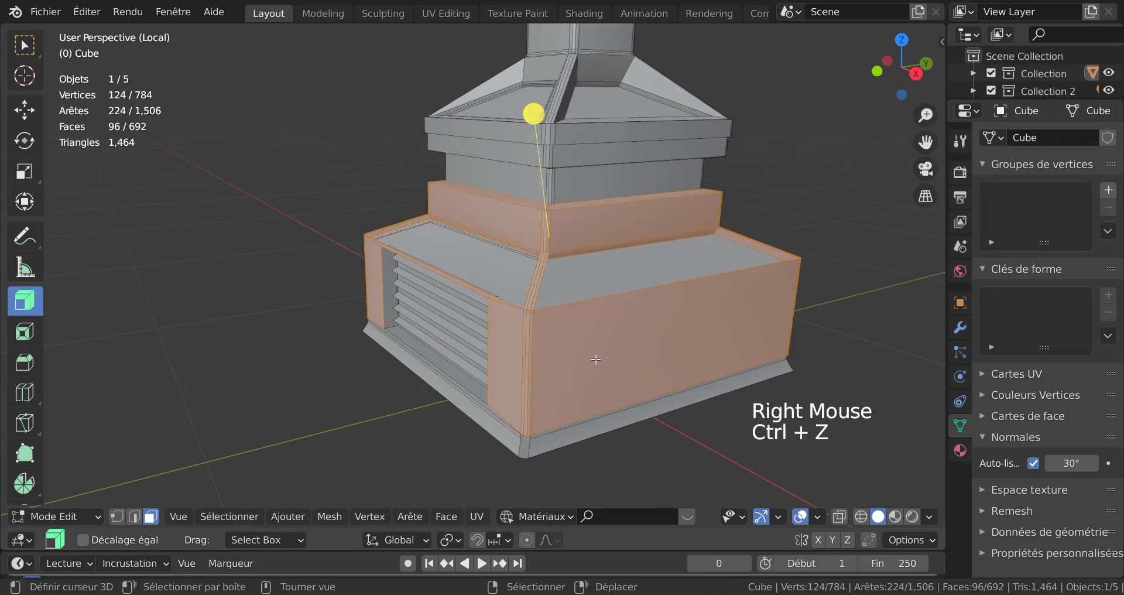
right_click(616, 331, "shift")
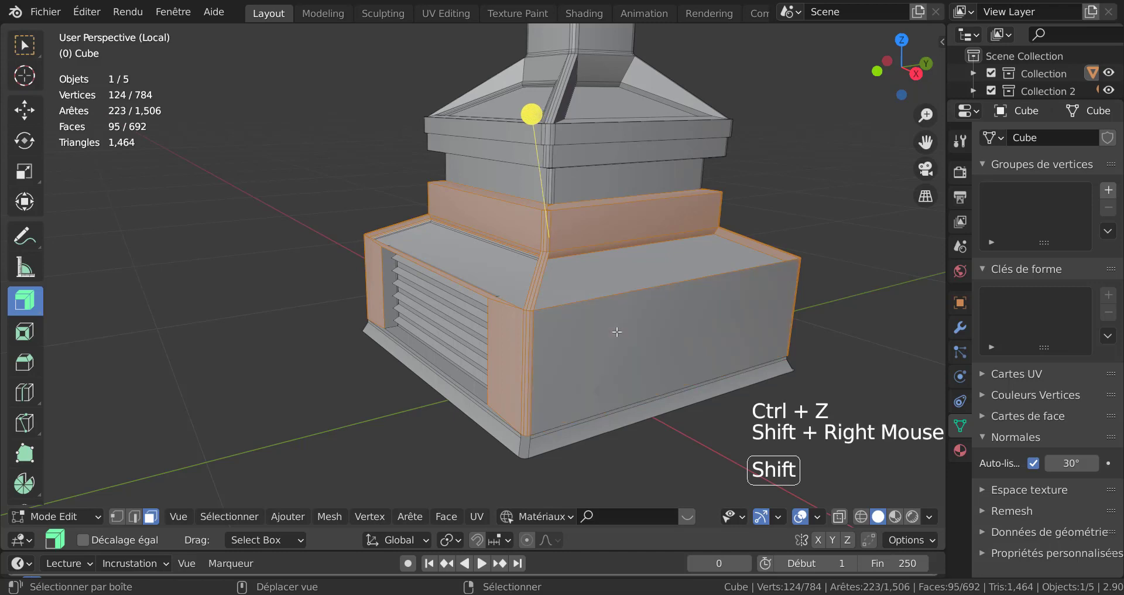
key("ctrl")
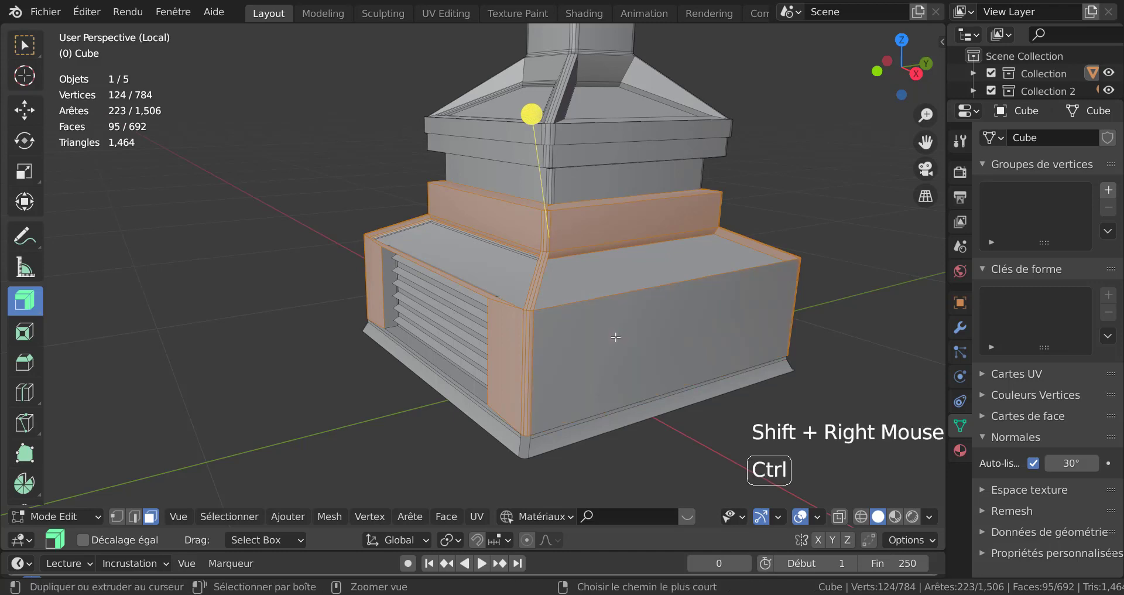
key("ctrl+z")
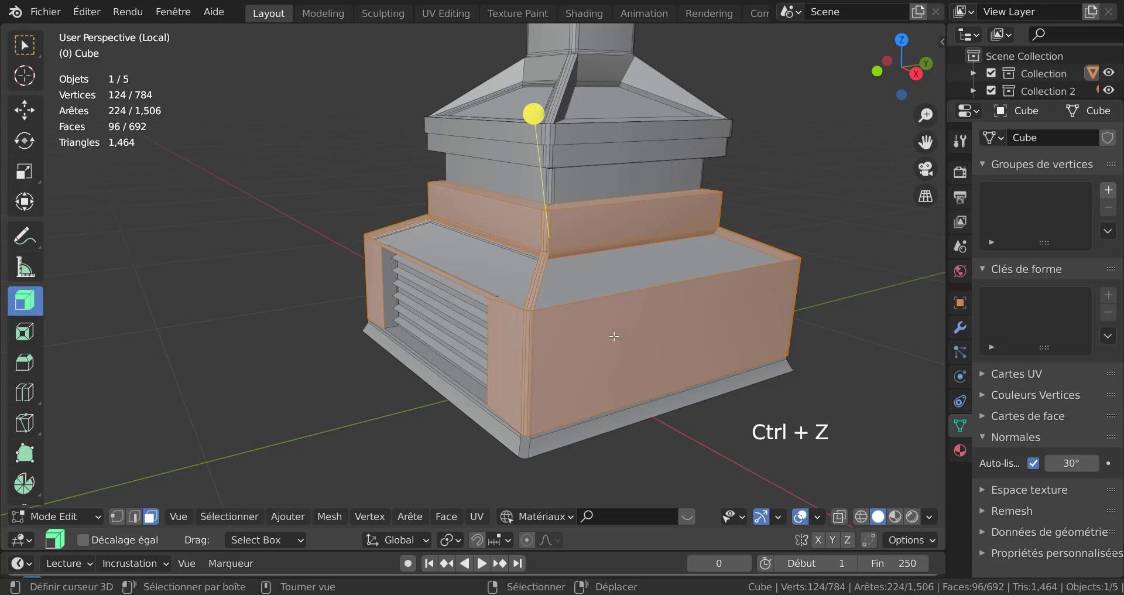
Step: Display the pillar's material slot list in a widened properties area, keeping the frame faces selected
middle_click_drag(612, 341, 395, 328)
scroll(397, 323, "down", 3)
middle_click_drag(496, 321, 768, 364)
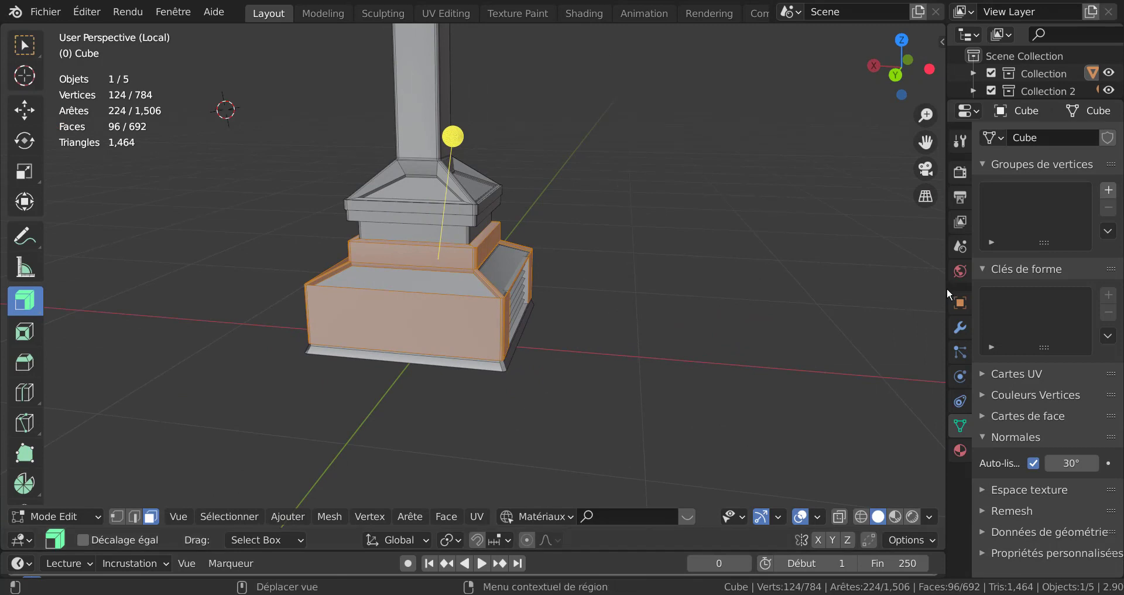
left_click_drag(947, 287, 730, 288)
middle_click_drag(490, 329, 447, 333)
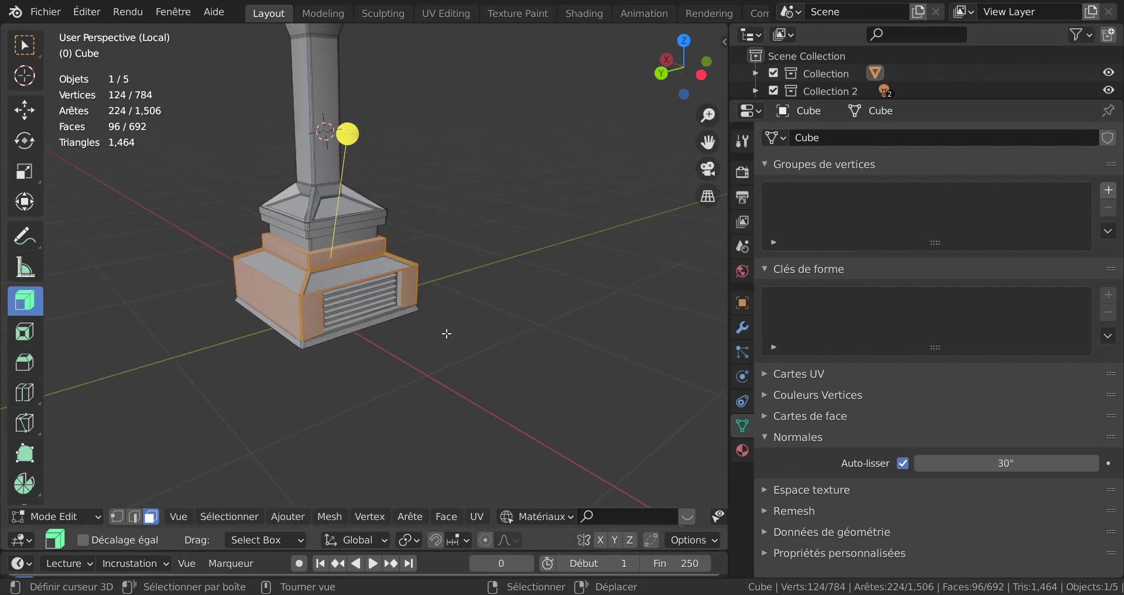
scroll(446, 333, "up", 2)
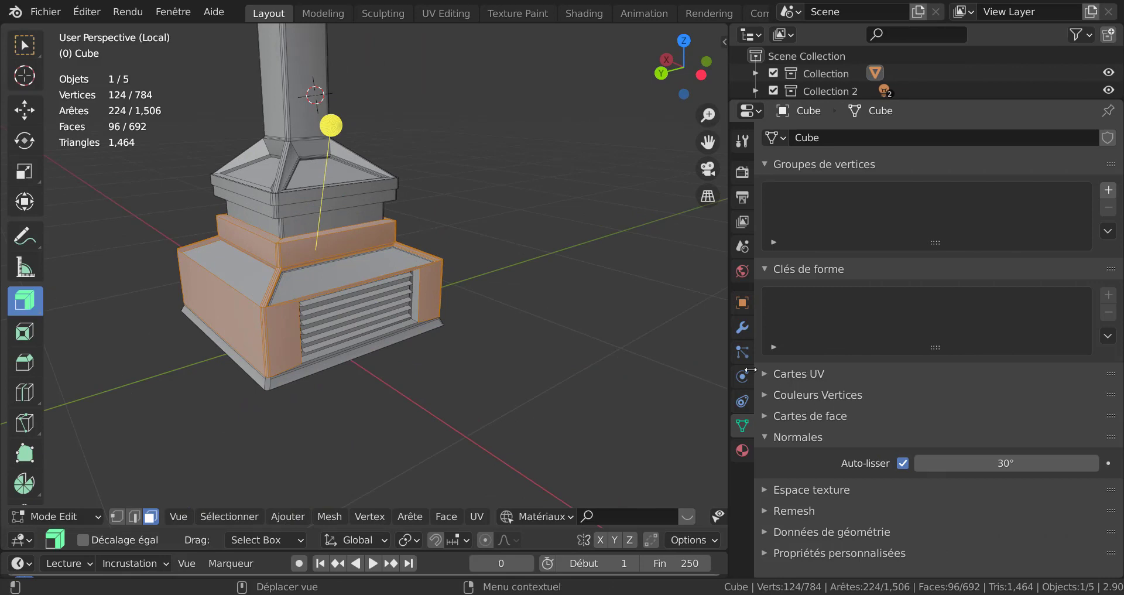
left_click(742, 452)
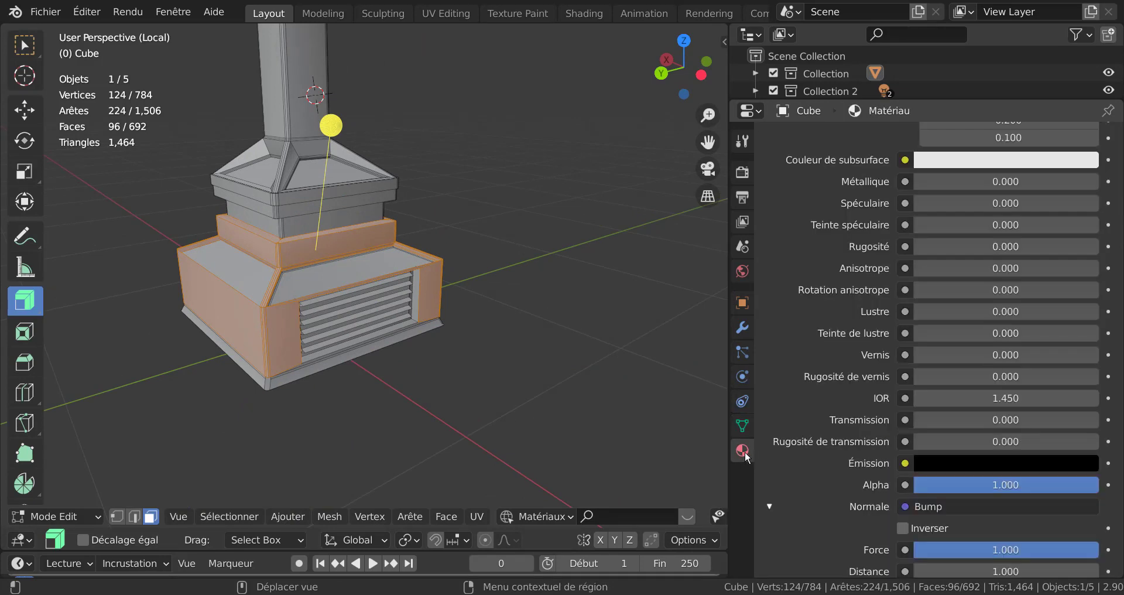
scroll(809, 373, "up", 15)
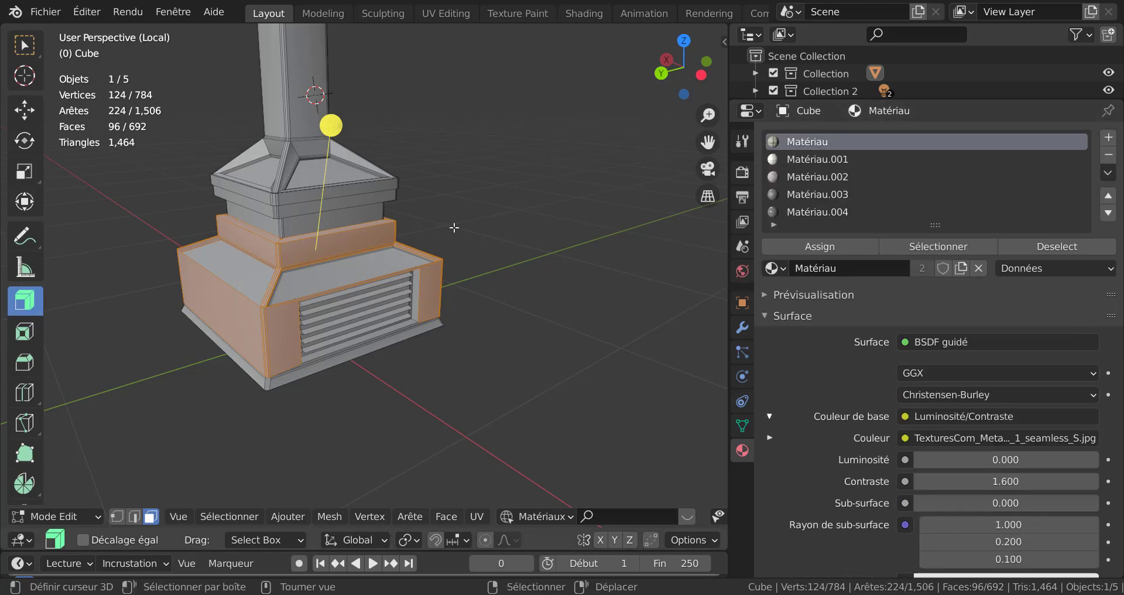
Step: Add one metal face of the cap's upper rim to the selection so that its material slot, Matériau.004, becomes active
scroll(454, 227, "up", 5)
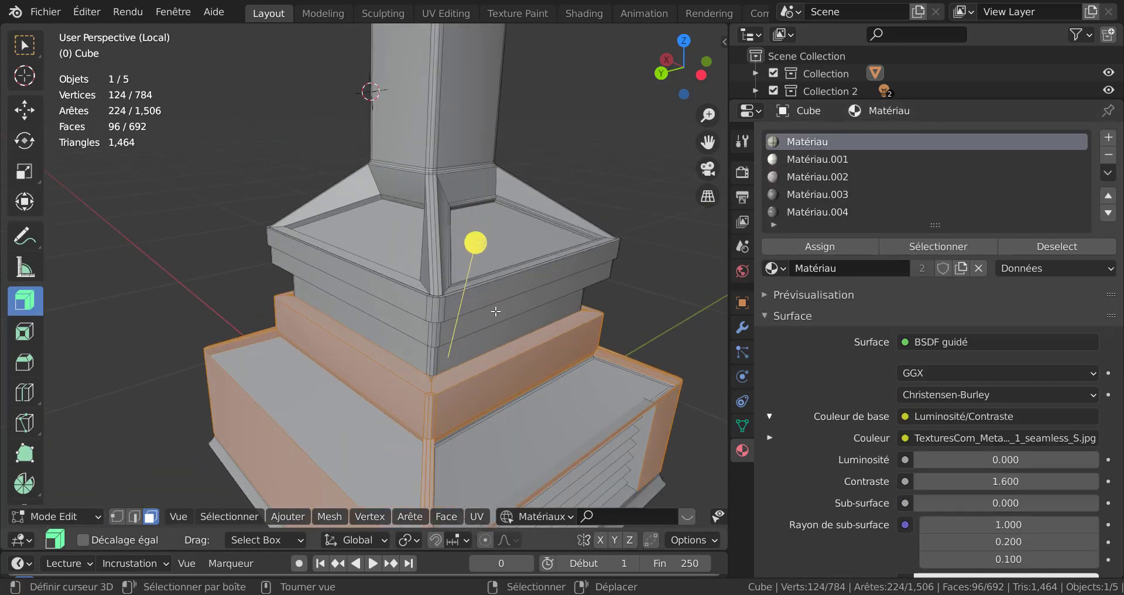
middle_click_drag(526, 275, 497, 253)
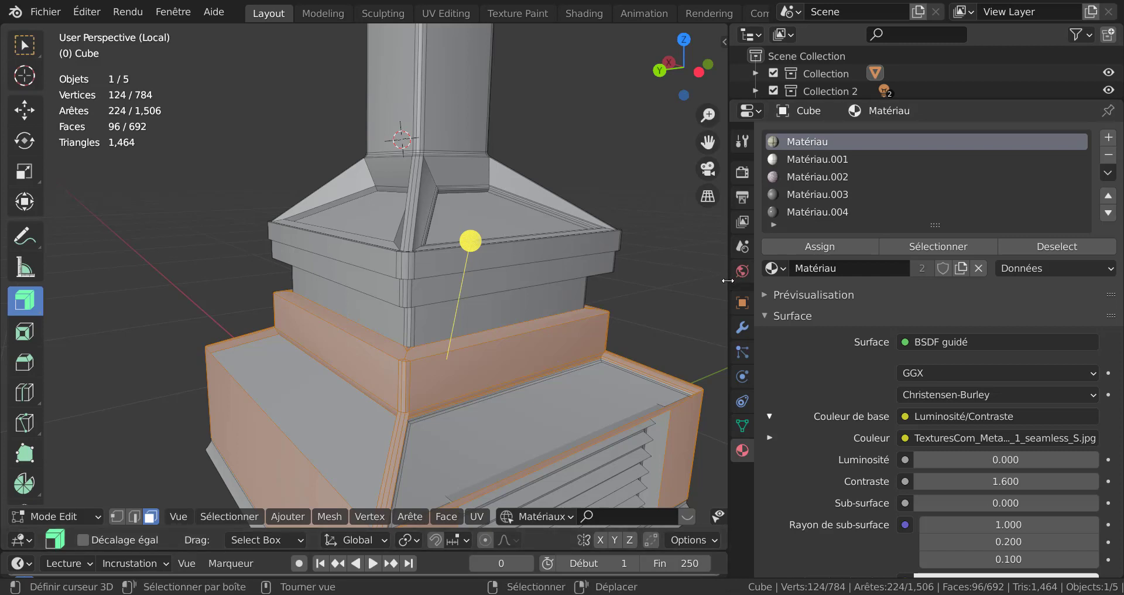
left_click_drag(728, 280, 1013, 281)
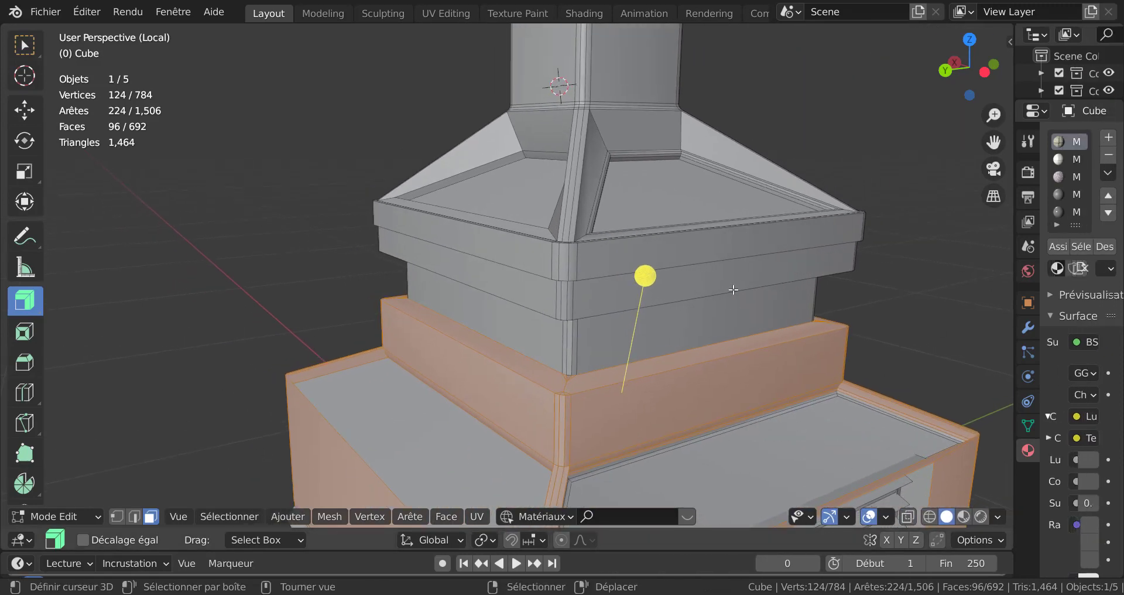
right_click(718, 250, "shift")
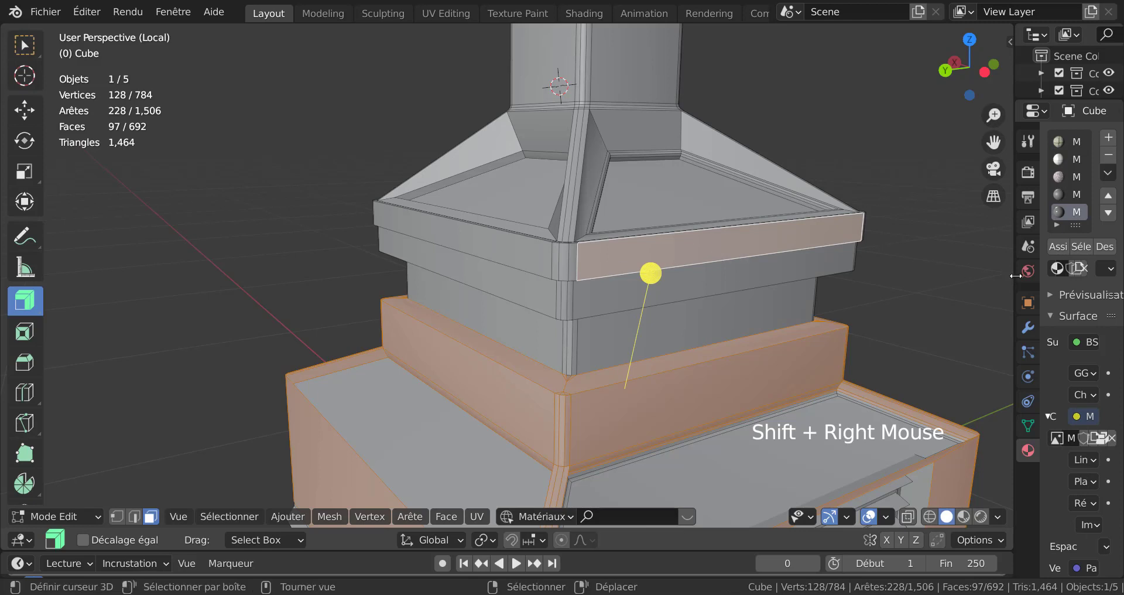
left_click_drag(1016, 275, 806, 294)
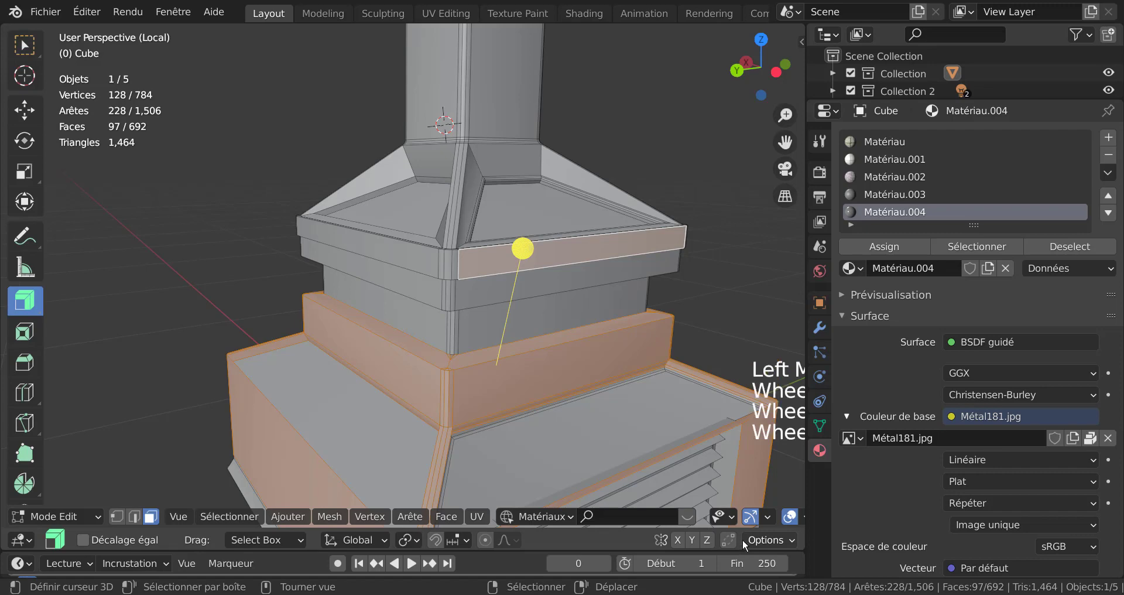
Step: Switch to Material Preview shading and assign Matériau.004 to the selected ledge and base frame faces
scroll(732, 521, "down", 5)
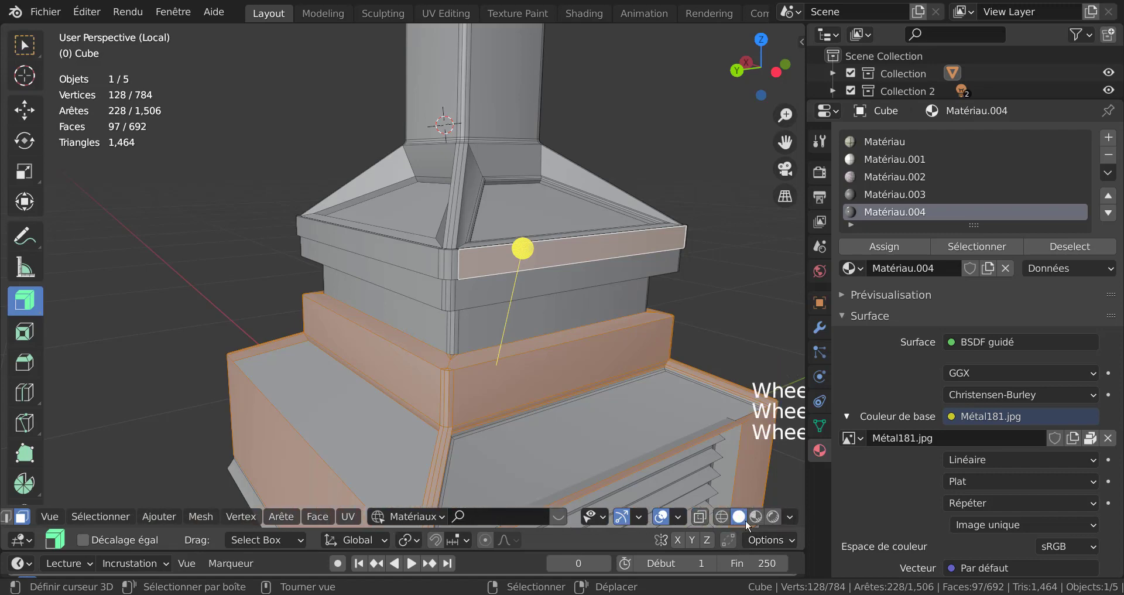
left_click(755, 515)
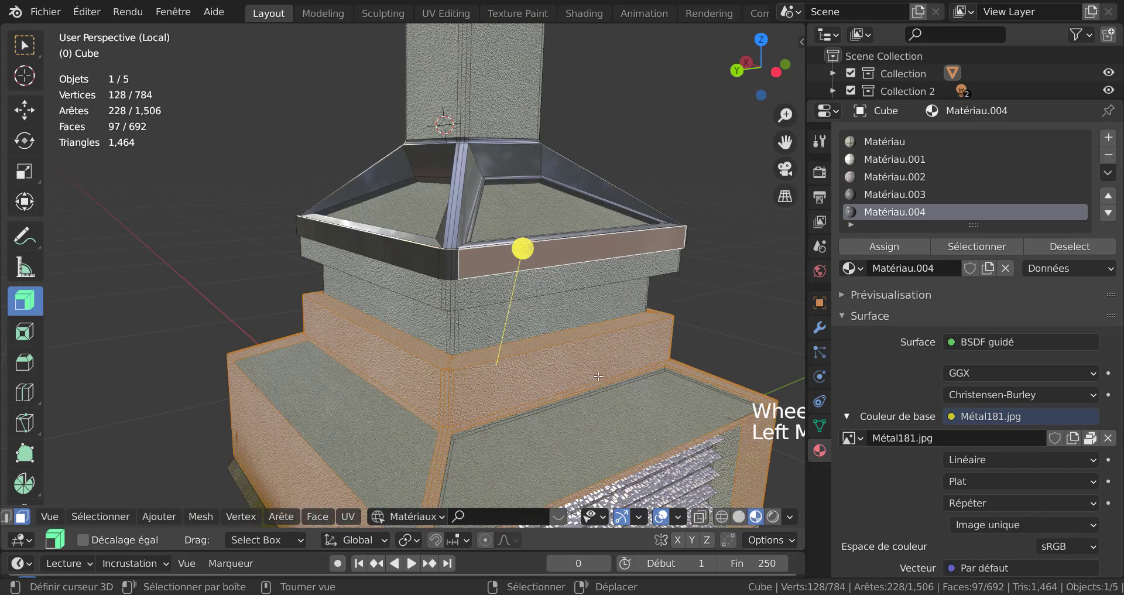
left_click(900, 246)
scroll(515, 368, "down", 3)
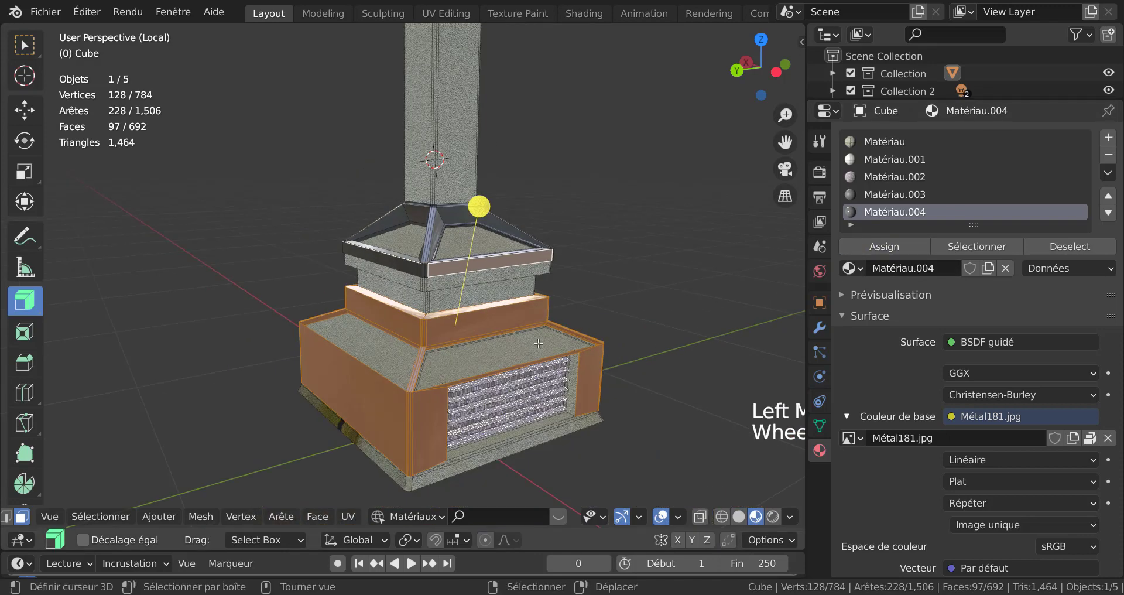
Step: Return to Object Mode and examine the new metal frame on the pillar's base
key("Tab")
middle_click_drag(559, 413, 609, 415)
scroll(499, 243, "up", 2)
scroll(499, 274, "down", 1)
scroll(499, 274, "down", 2)
scroll(757, 515, "down", 3)
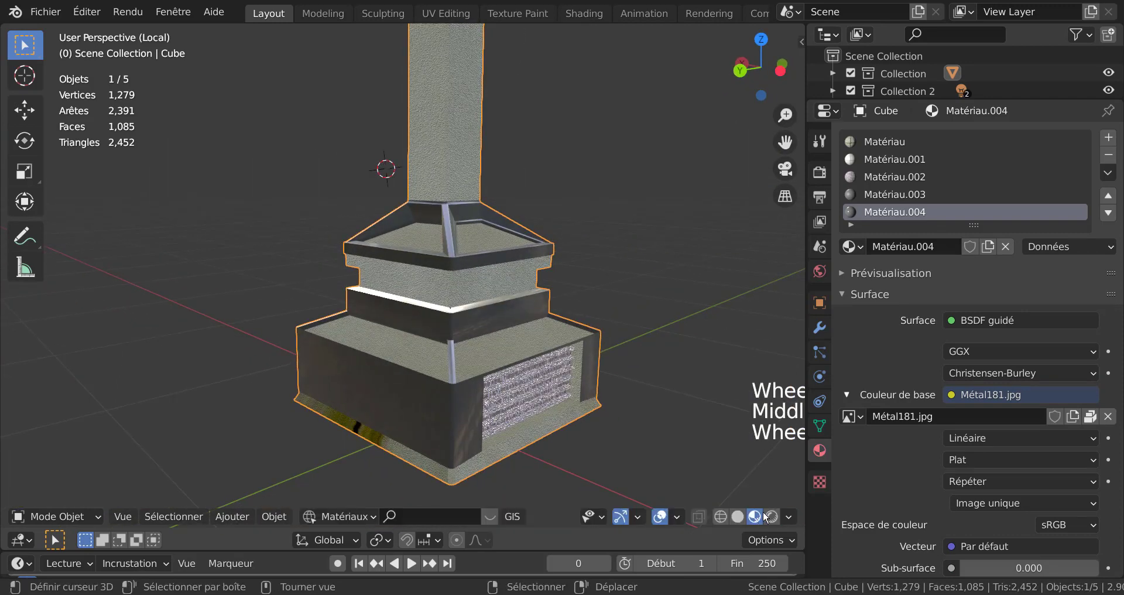
Step: Switch to rendered shading and leave Local View to examine the pillar's base against the building
left_click(768, 517)
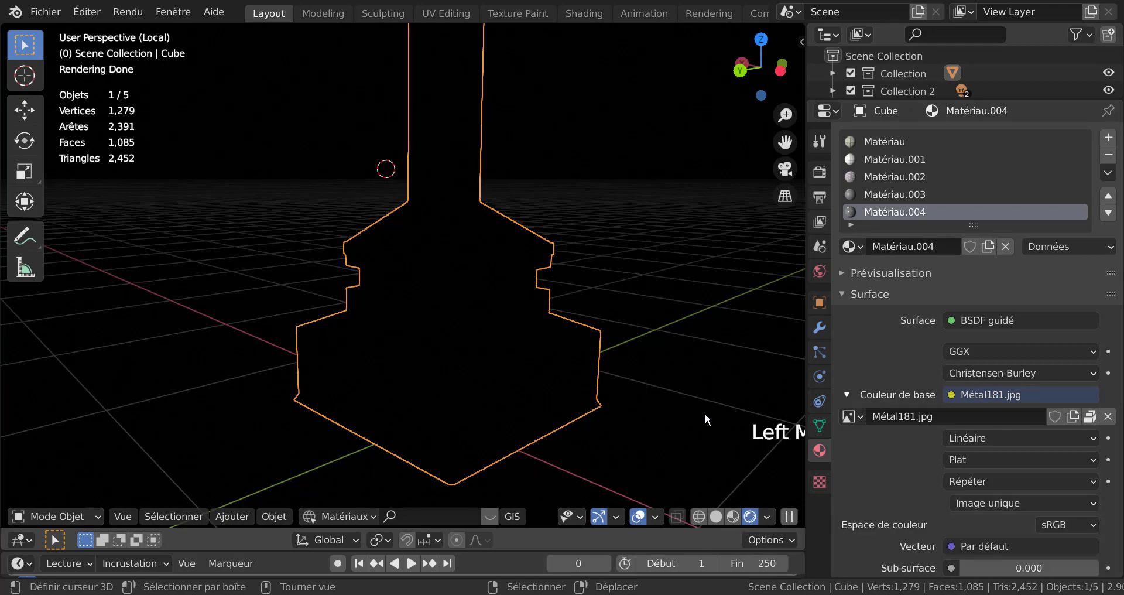
key("KP_Divide")
scroll(641, 404, "down", 3)
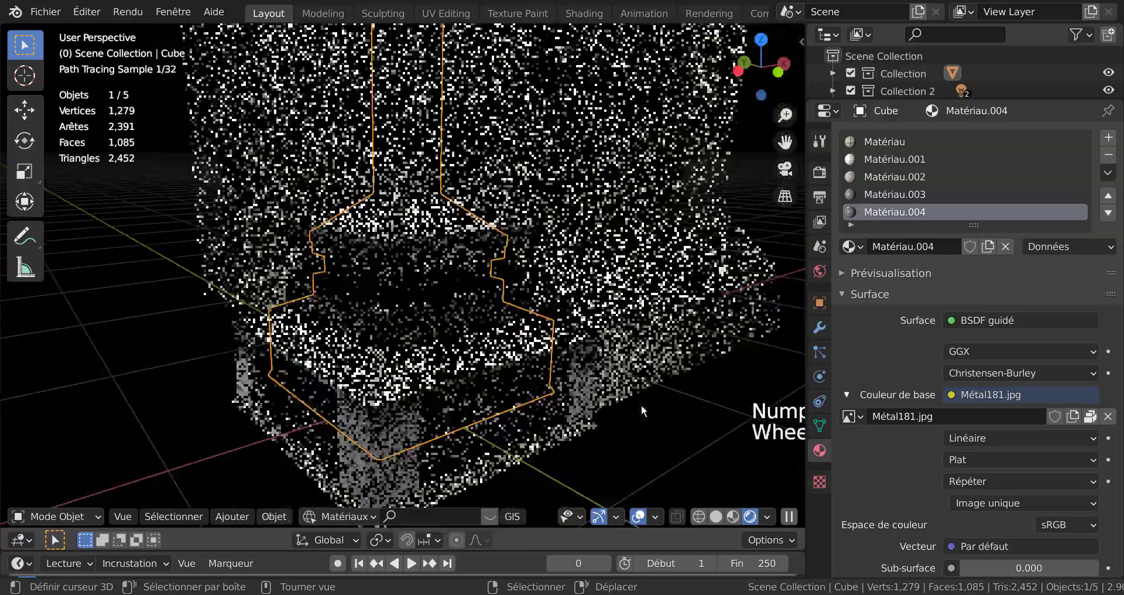
mouse_move(641, 422)
middle_mouse_down()
mouse_move(676, 395)
mouse_move(627, 395)
mouse_move(612, 415)
middle_mouse_up()
scroll(571, 438, "up", 3)
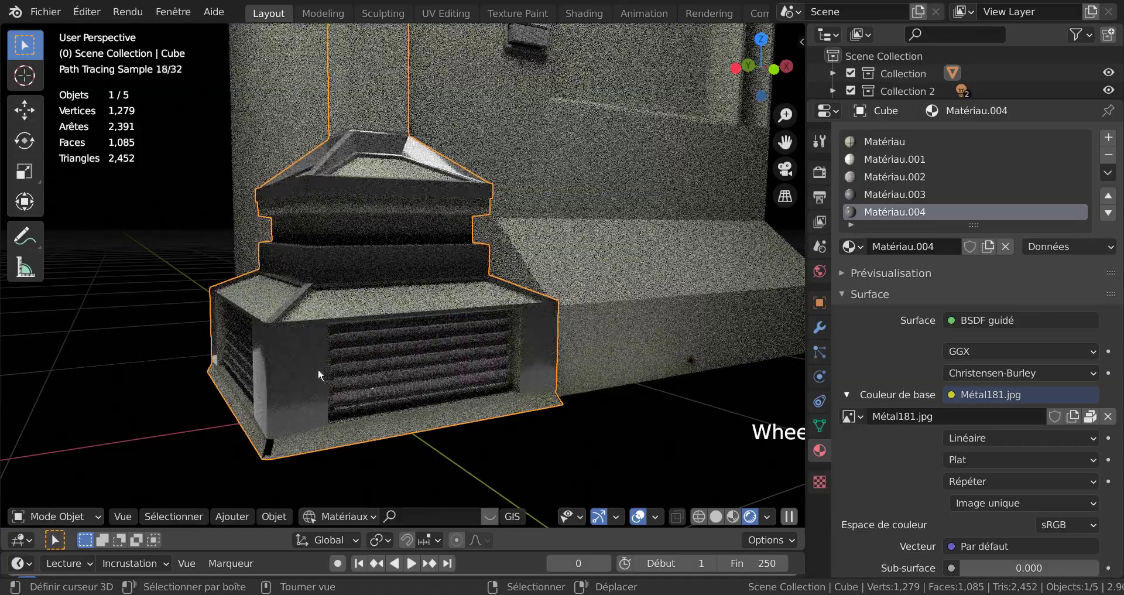
mouse_move(361, 436)
middle_mouse_down()
mouse_move(450, 403)
mouse_move(529, 418)
mouse_move(566, 396)
mouse_move(533, 393)
mouse_move(554, 387)
mouse_move(851, 380)
middle_mouse_up()
scroll(570, 395, "down", 2)
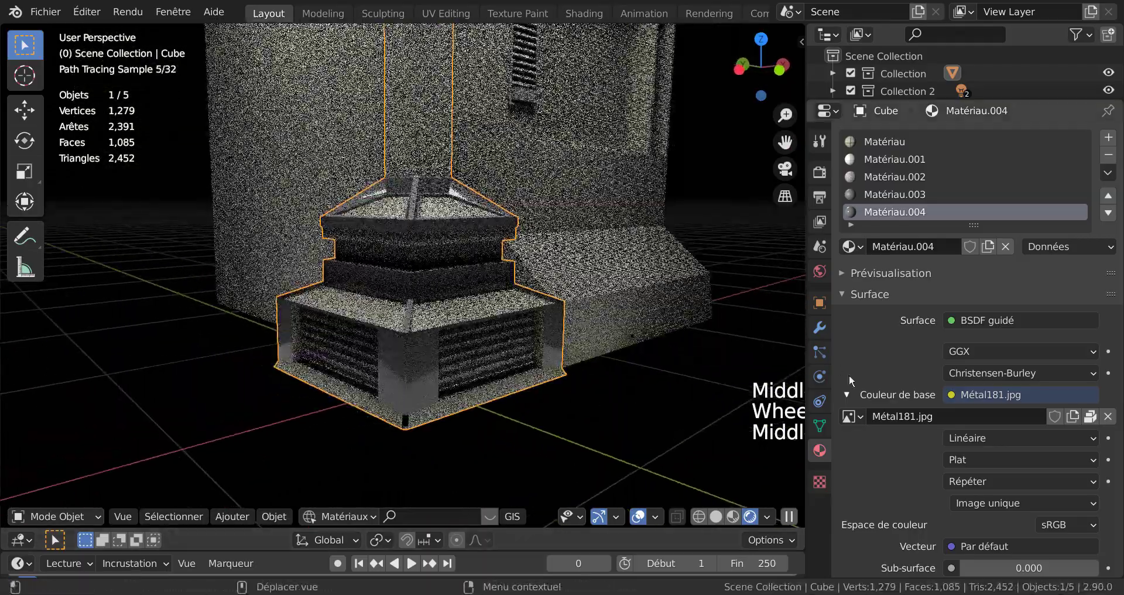
Step: Unpack the Métal181.jpg base colour image of Matériau.004 to an external file
left_click(1089, 418)
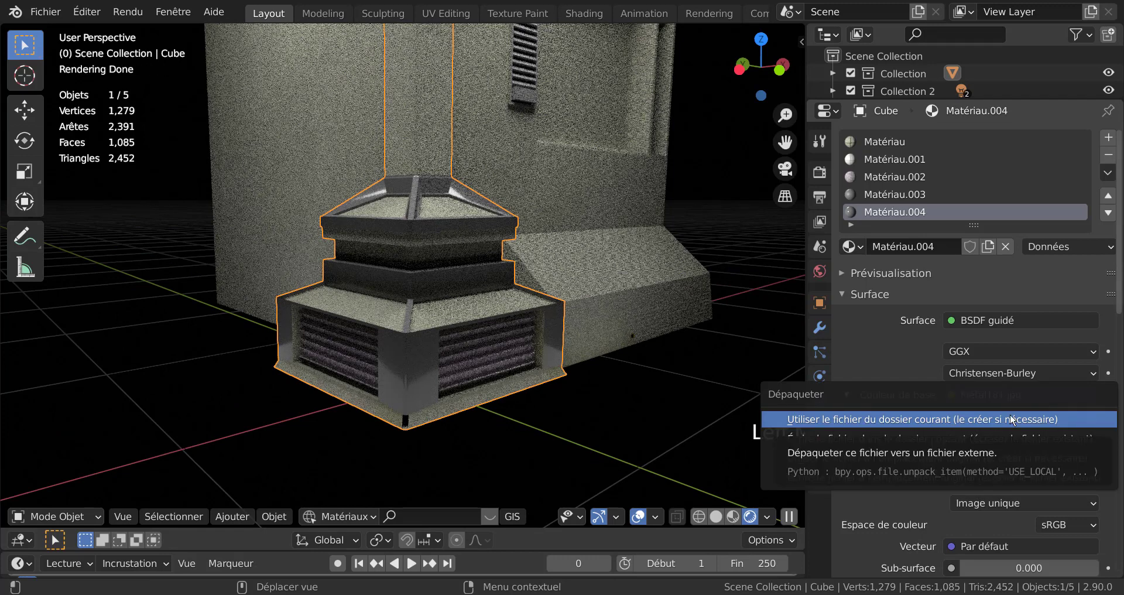
left_click(1088, 427)
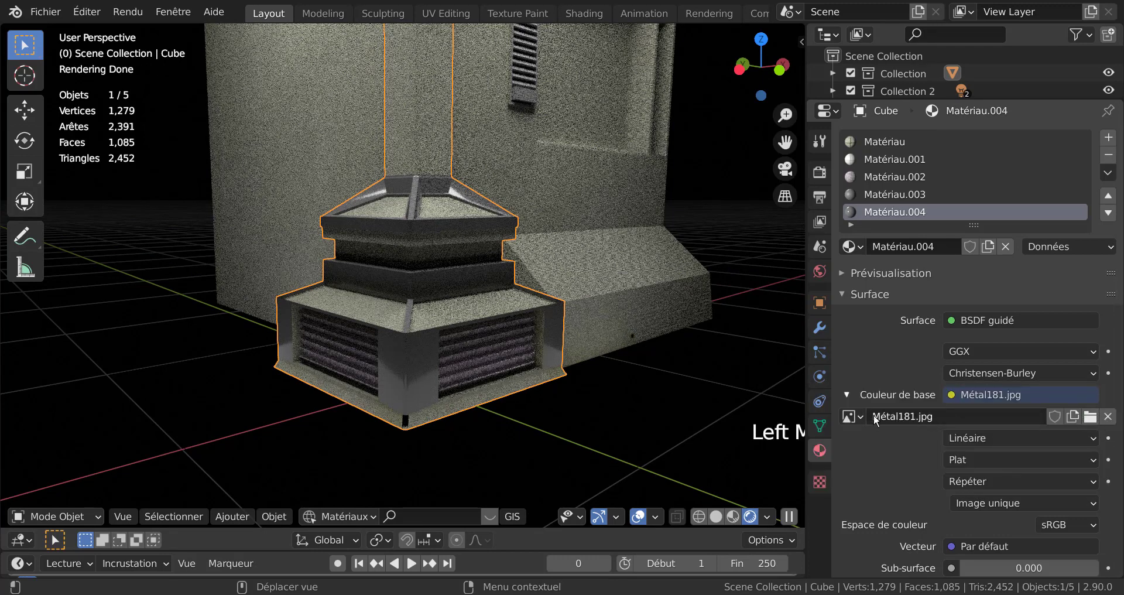
left_click(853, 419)
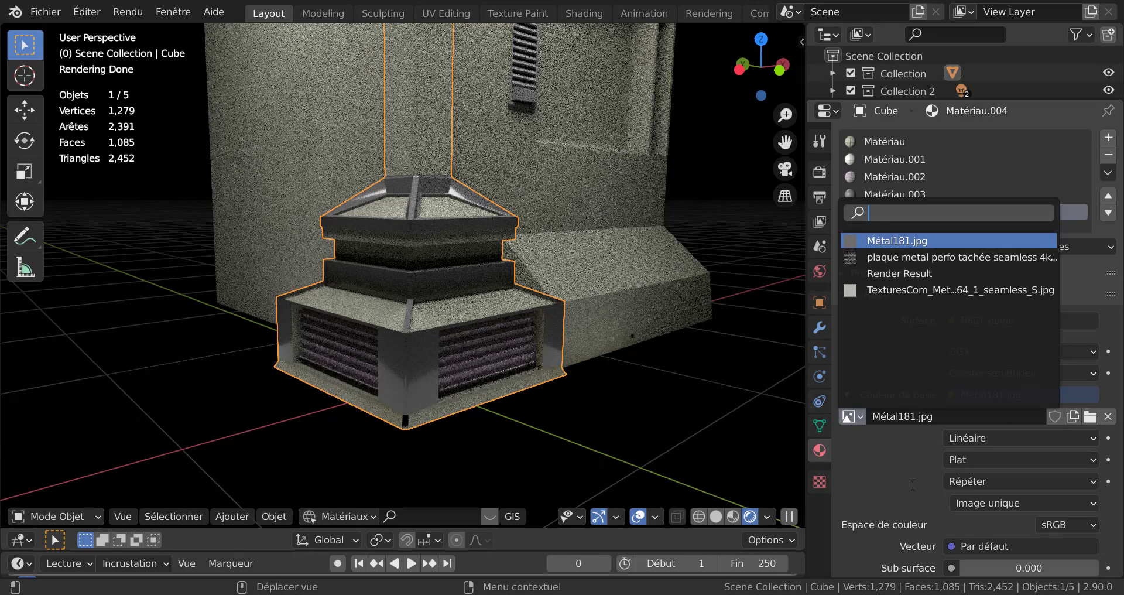
left_click(913, 486)
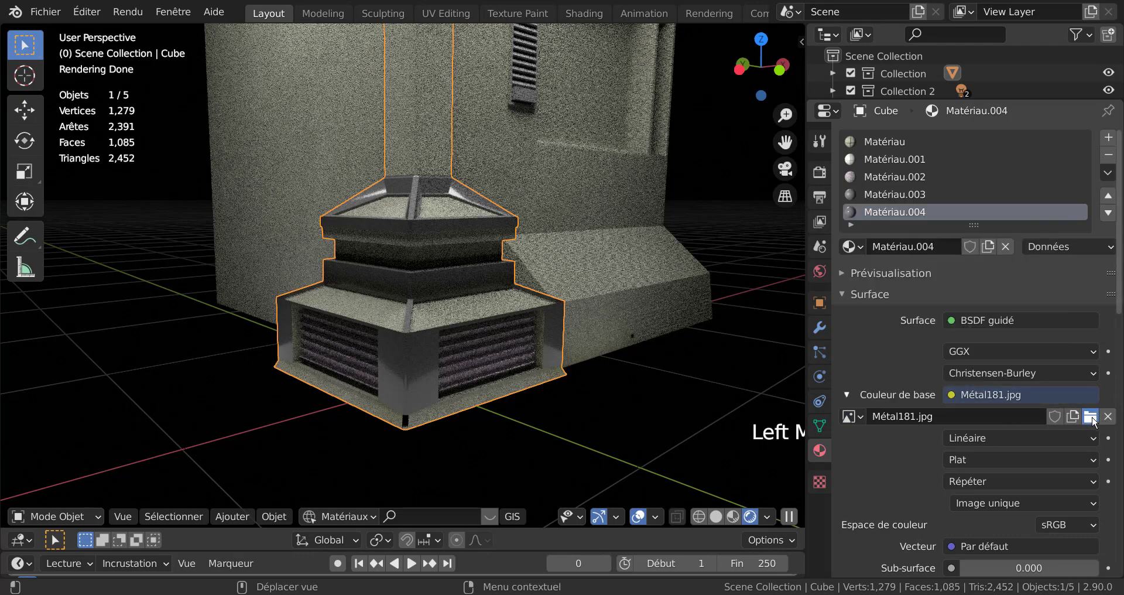
Step: Replace the base colour image of Matériau.004 with Métal194.jpg from the Métal 2 texture folder
left_click(1089, 416)
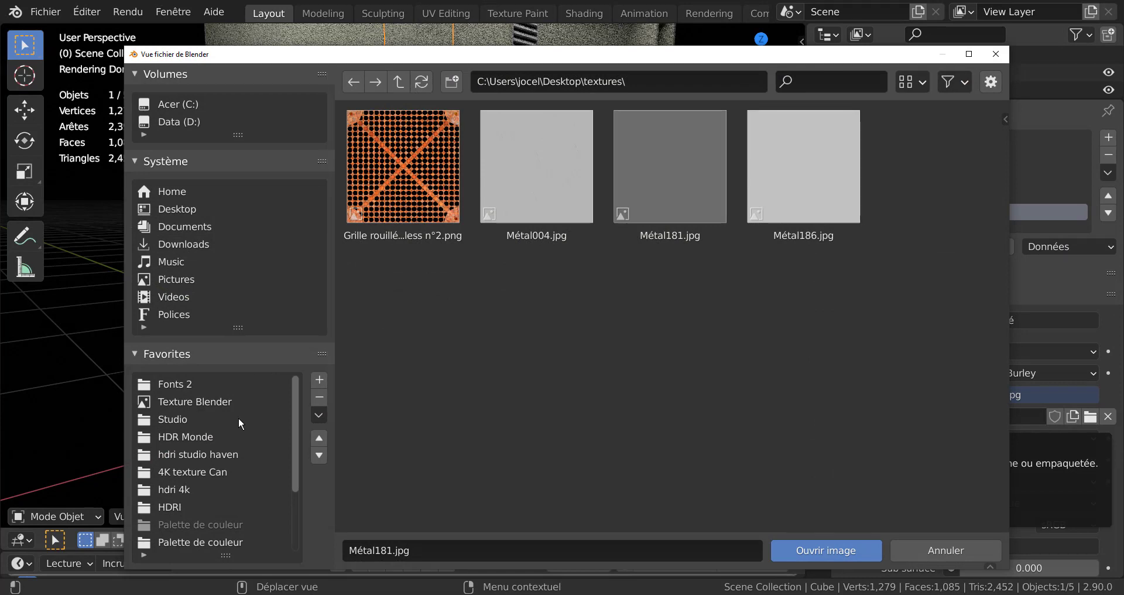
scroll(220, 456, "down", 5)
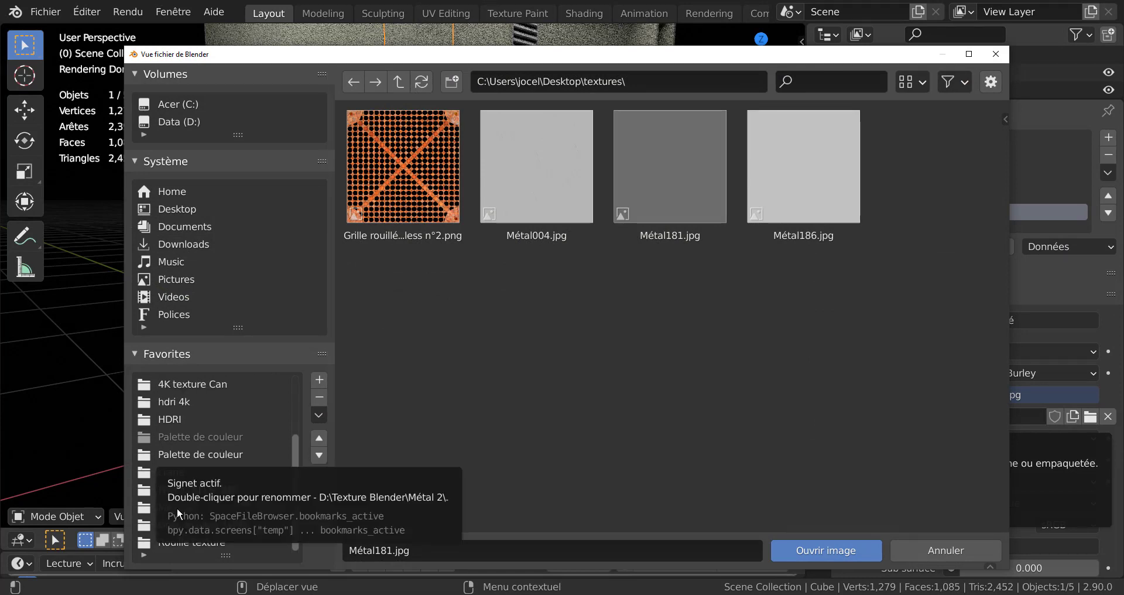
left_click(177, 507)
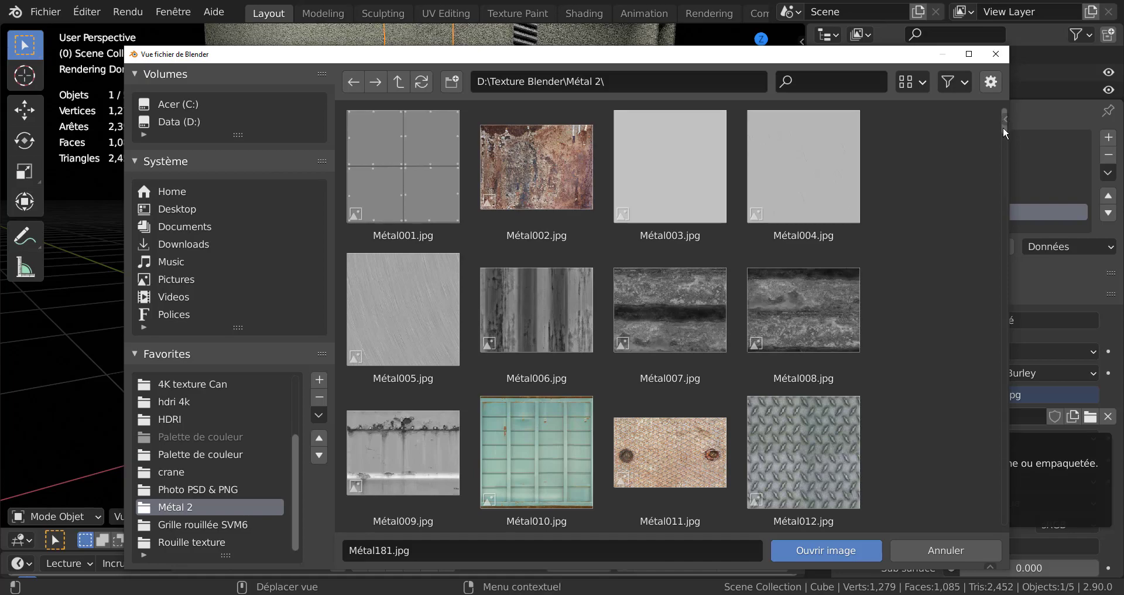
left_click_drag(1003, 126, 991, 451)
left_click(815, 181)
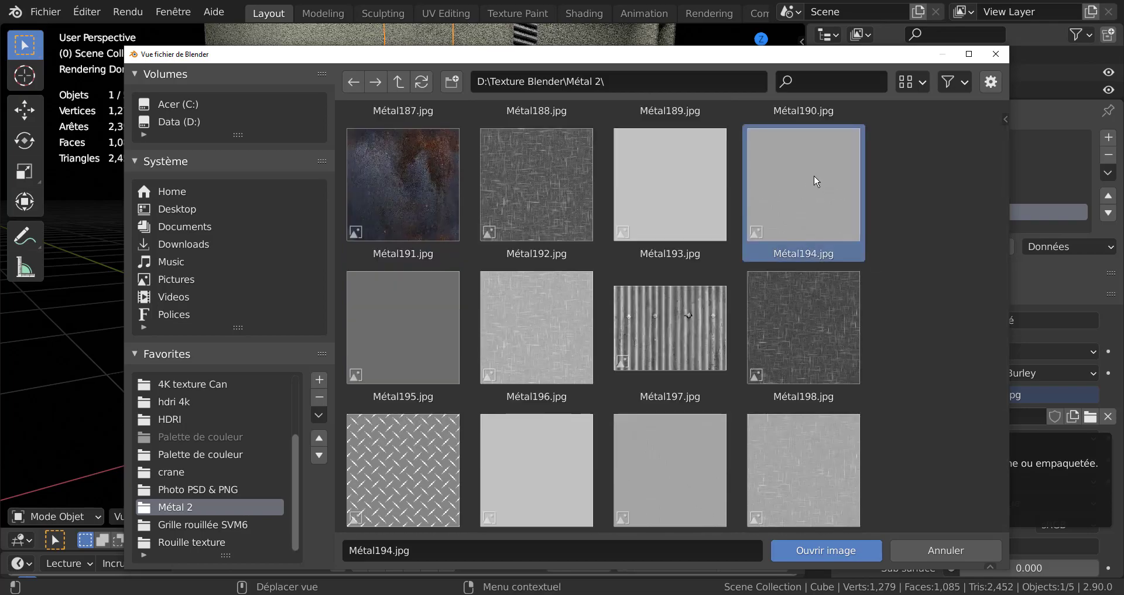
left_click(816, 549)
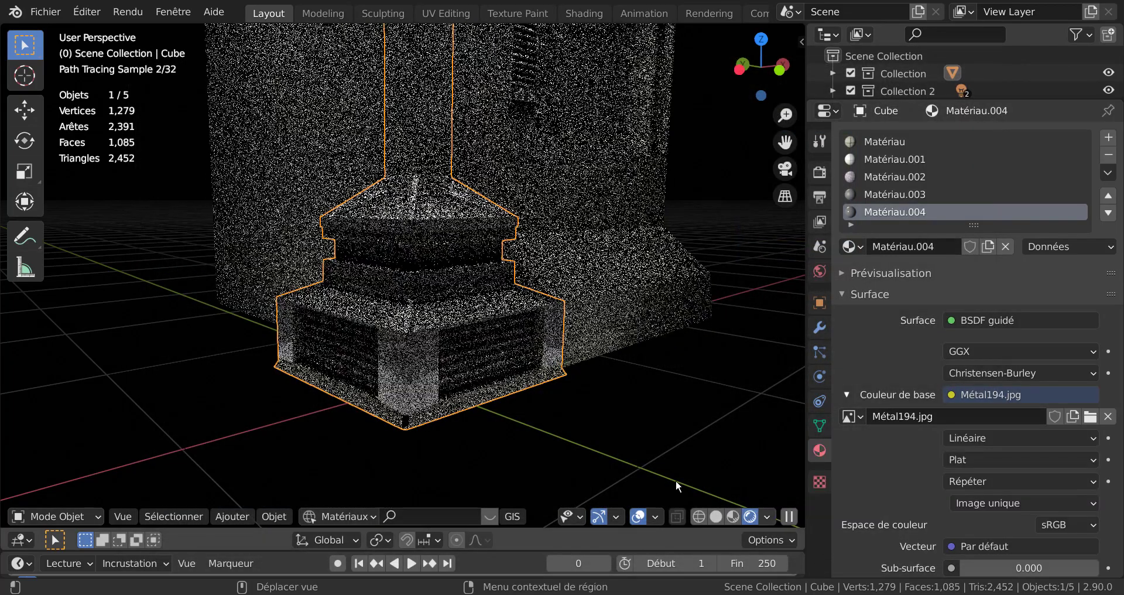
Step: Set Matériau.004's metallic value to 0.270 and specular to 0.200, and check the frame in the rendered view
scroll(581, 443, "up", 2)
middle_click_drag(581, 443, 578, 257)
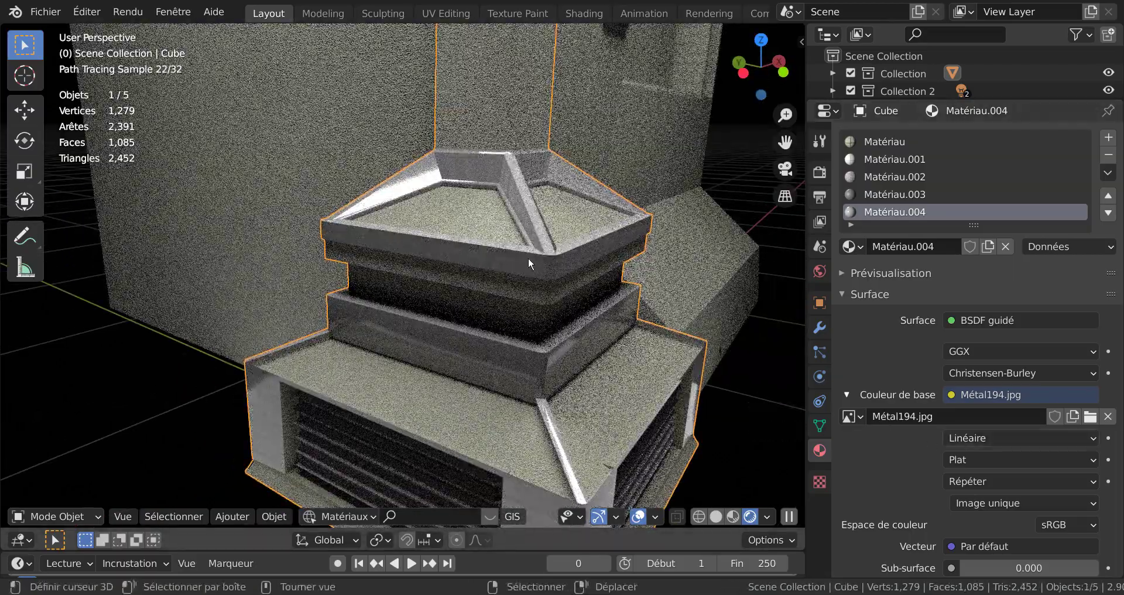
scroll(879, 386, "down", 4)
scroll(899, 386, "down", 10)
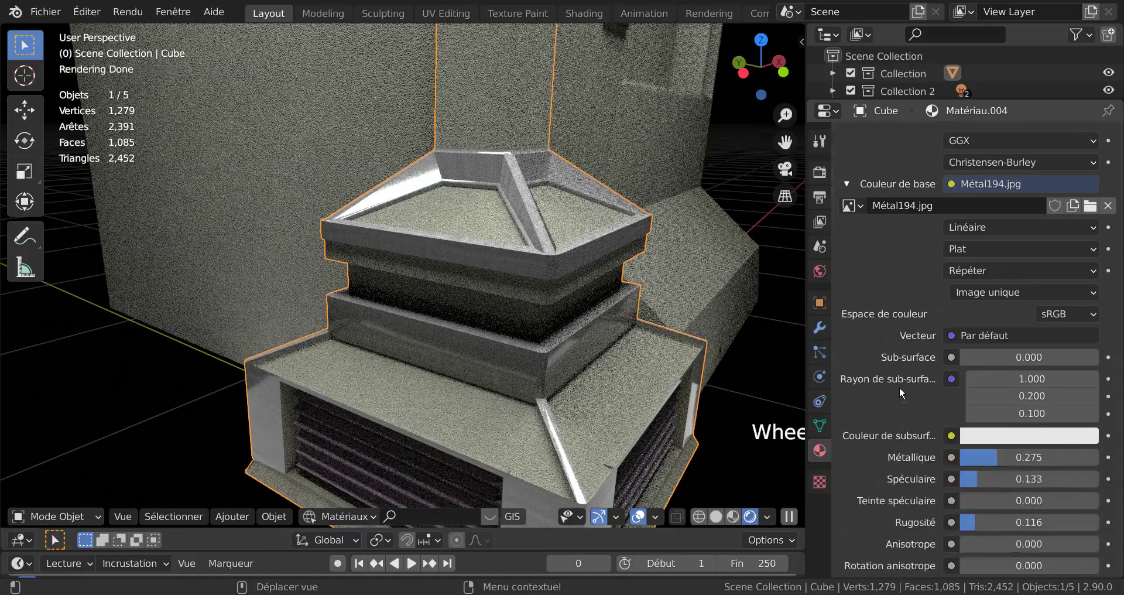
mouse_move(995, 340)
left_mouse_down()
mouse_move(1042, 340)
mouse_move(995, 340)
mouse_move(979, 364)
mouse_move(1011, 364)
mouse_move(987, 364)
left_mouse_up()
scroll(675, 377, "down", 3)
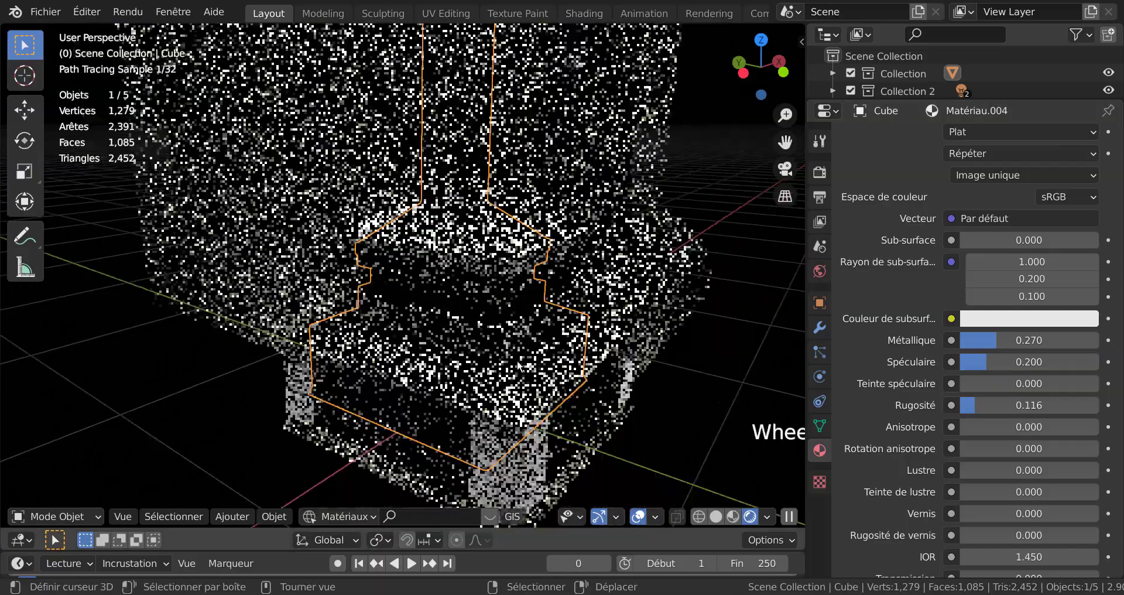
middle_click_drag(675, 378, 512, 346)
middle_click_drag(540, 293, 541, 332, "shift")
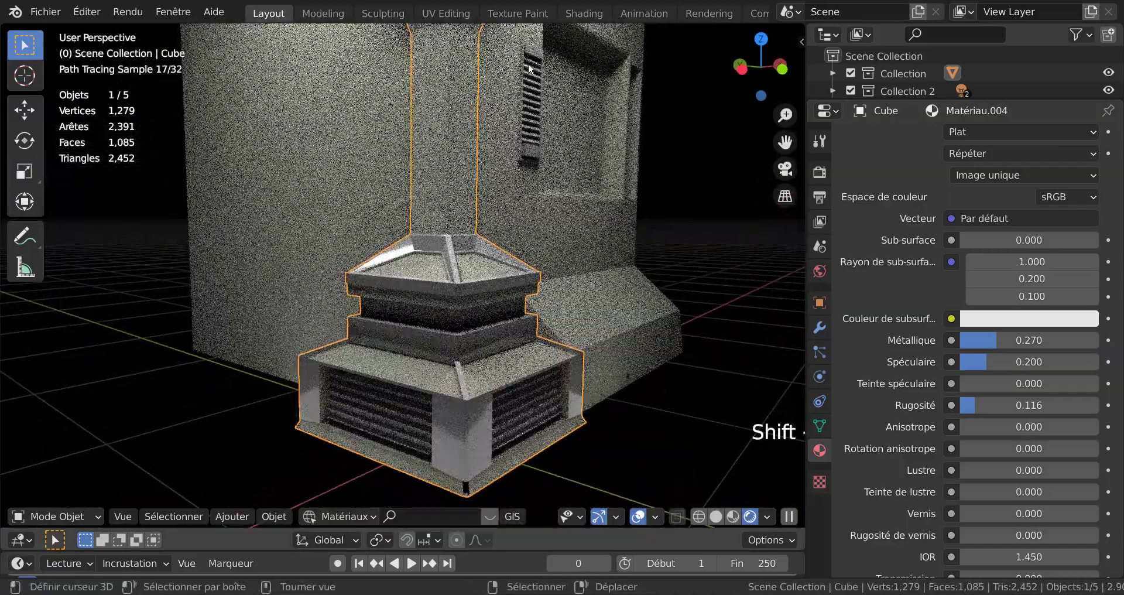
scroll(484, 253, "up", 3)
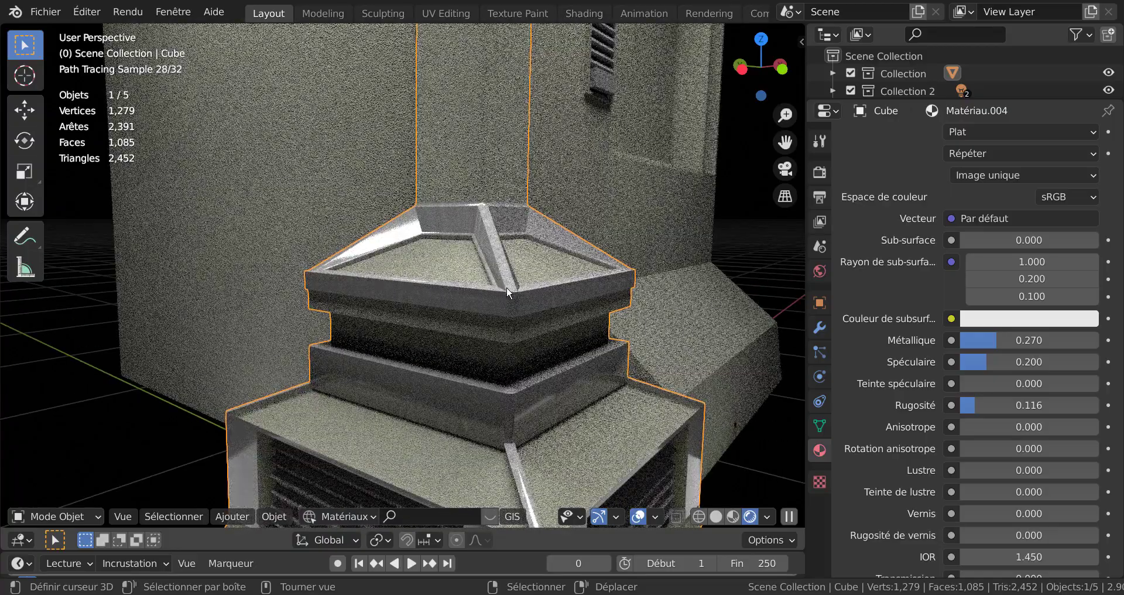
Step: Open the Shading workspace, widen the node editor, and move the Métal194.jpg texture node farther from the BSDF node
left_click(582, 13)
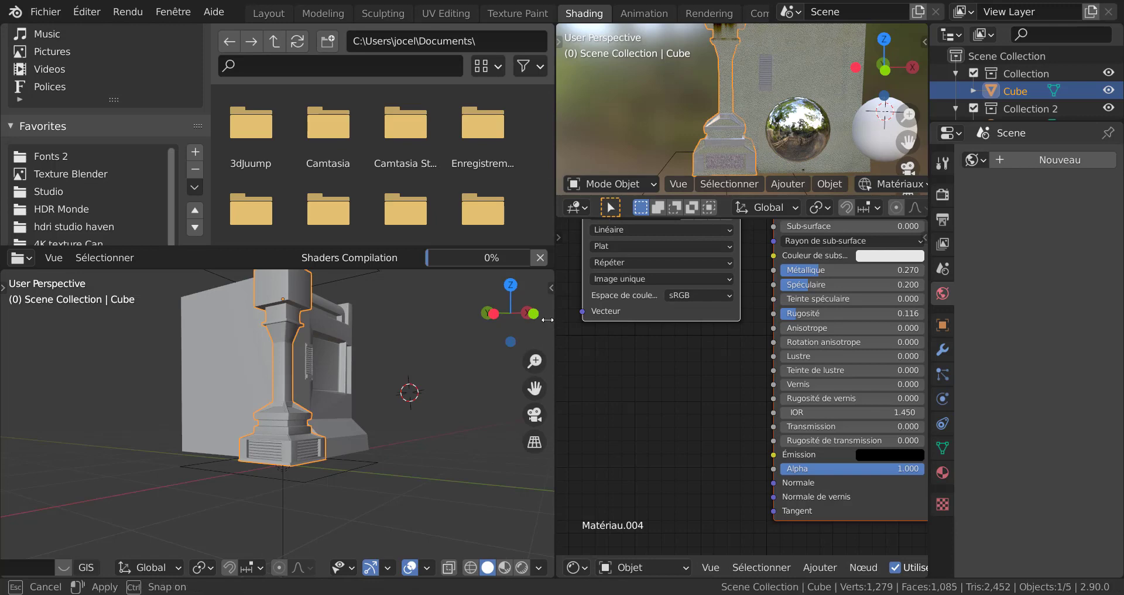
left_click_drag(554, 324, 407, 323)
scroll(565, 356, "down", 4)
middle_click_drag(605, 409, 608, 415, "shift")
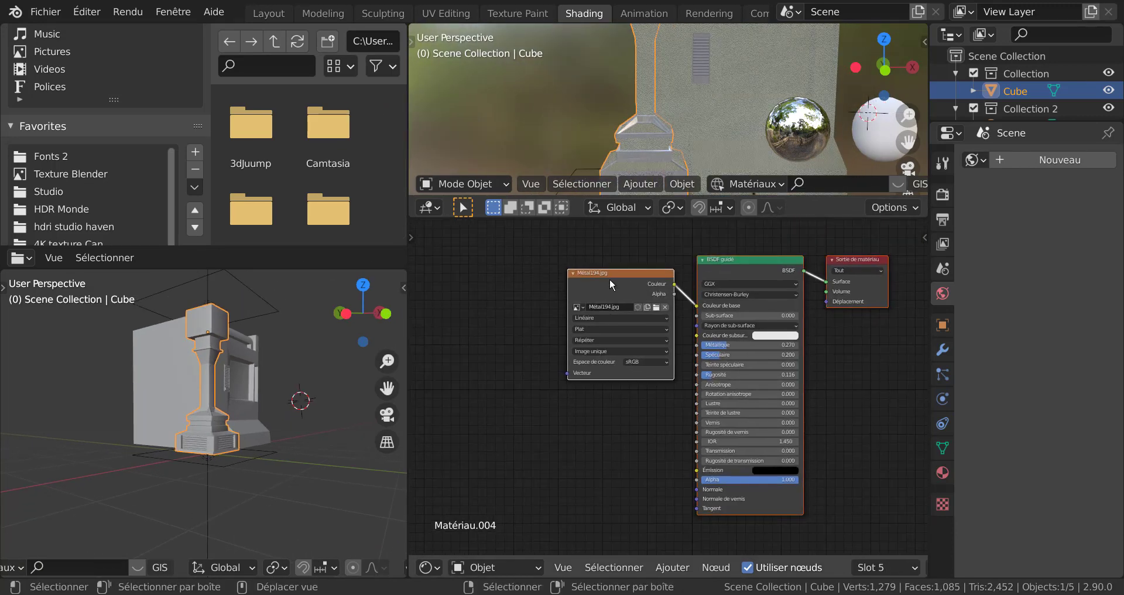
left_click_drag(619, 271, 546, 296)
left_click(624, 304)
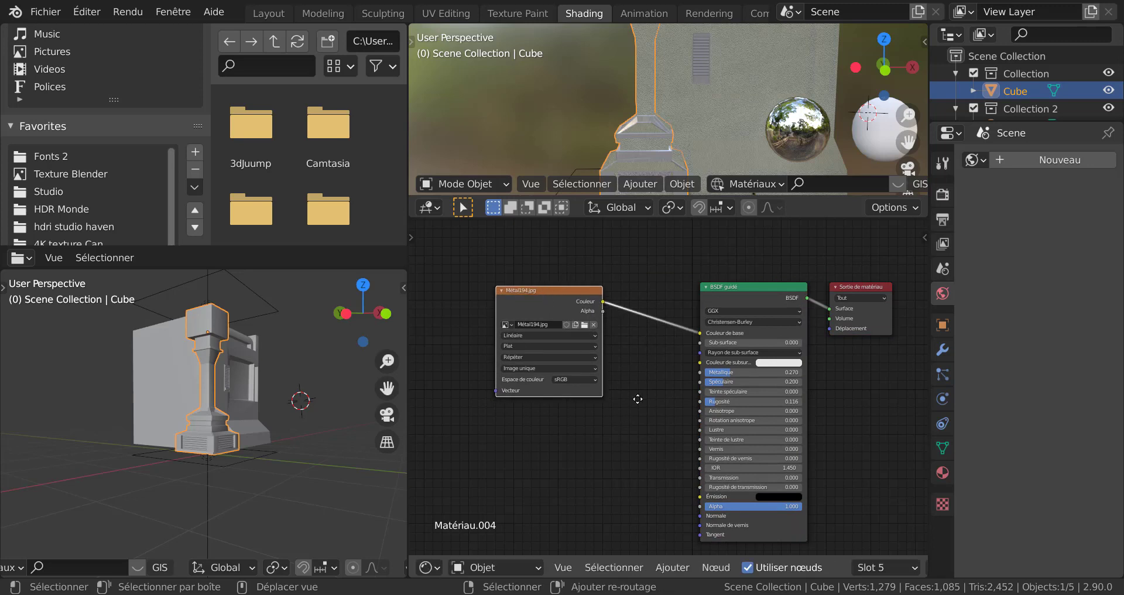
middle_click_drag(637, 399, 648, 371)
scroll(642, 375, "up", 3)
middle_click_drag(671, 421, 677, 454)
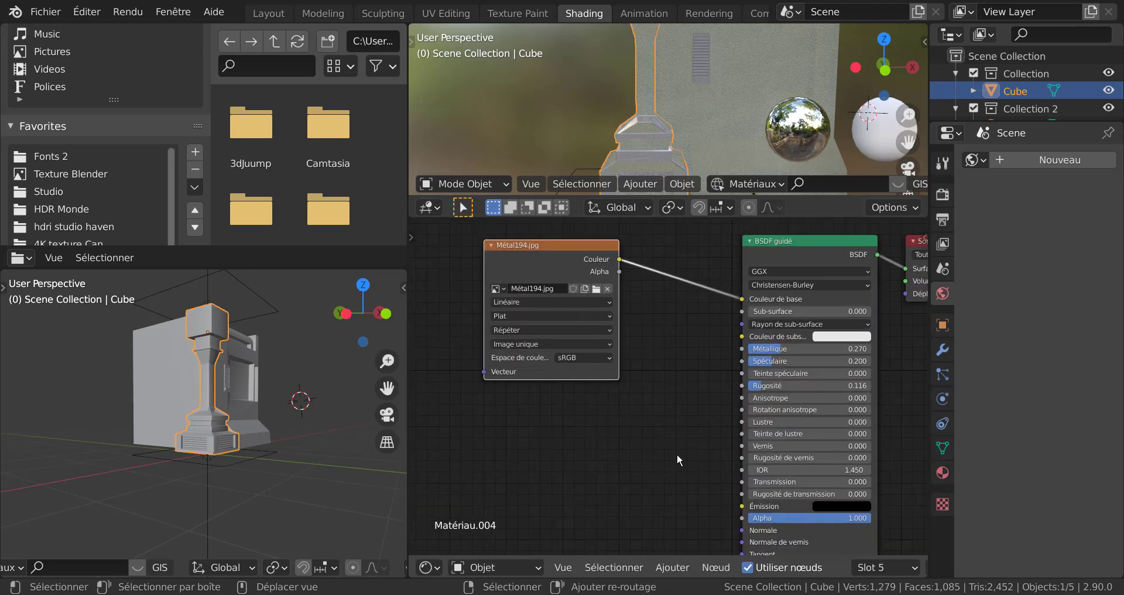
Step: Add a Voronoi texture node below the Métal194.jpg image node in Matériau.004
left_click(673, 566)
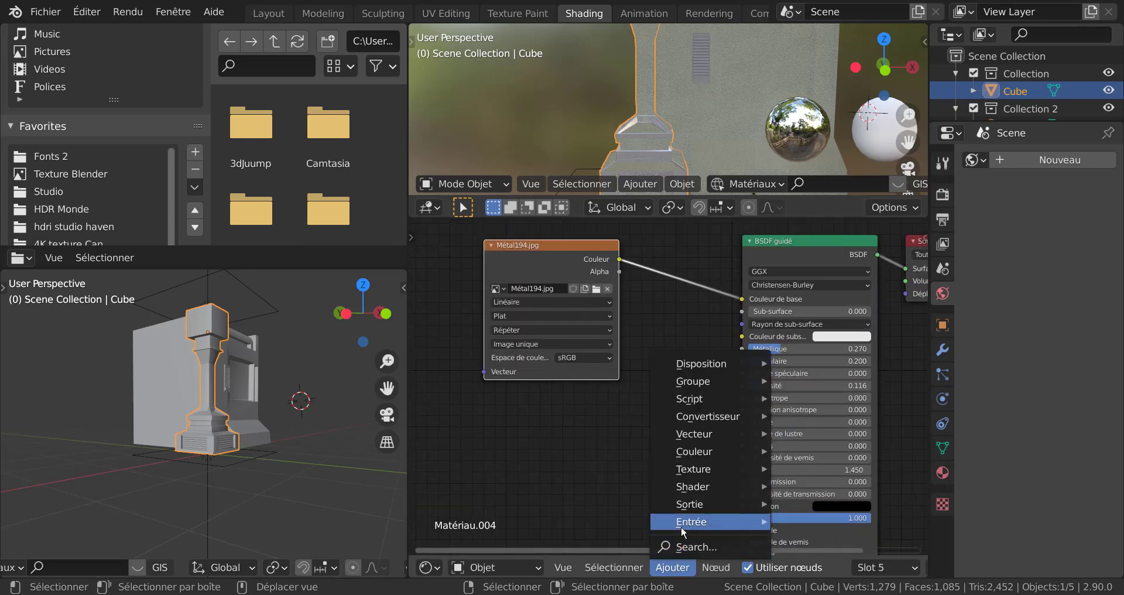
mouse_move(689, 525)
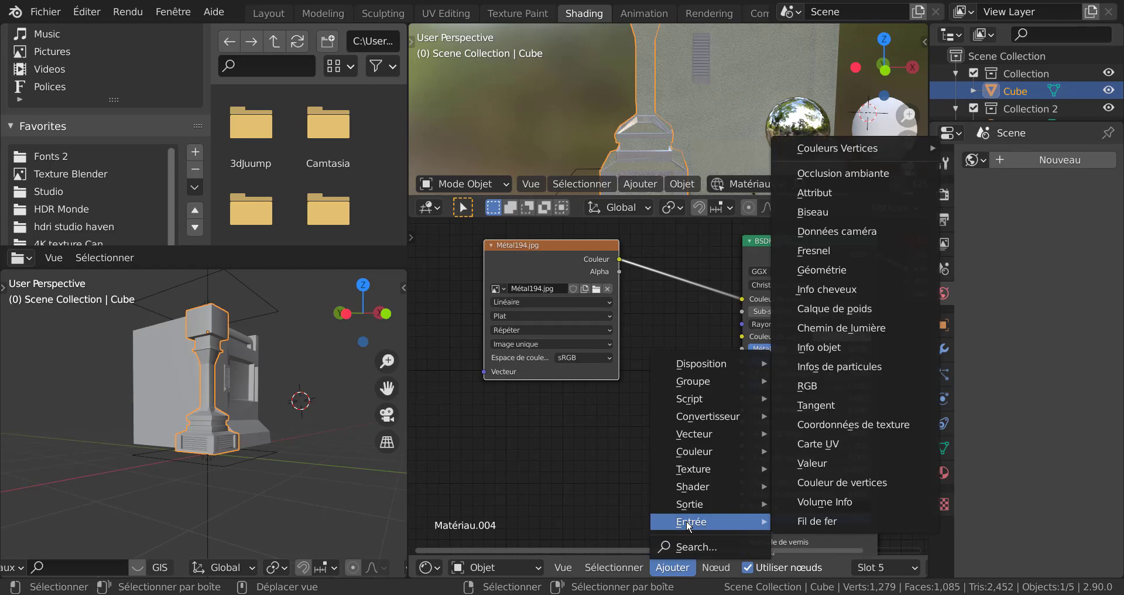
mouse_move(695, 476)
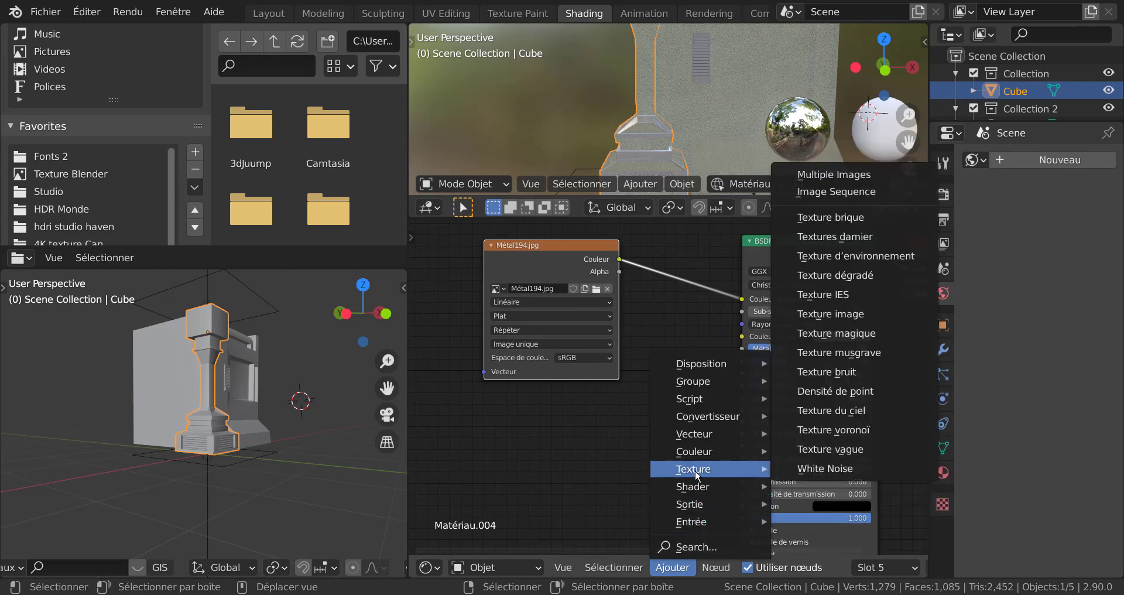
left_click(833, 430)
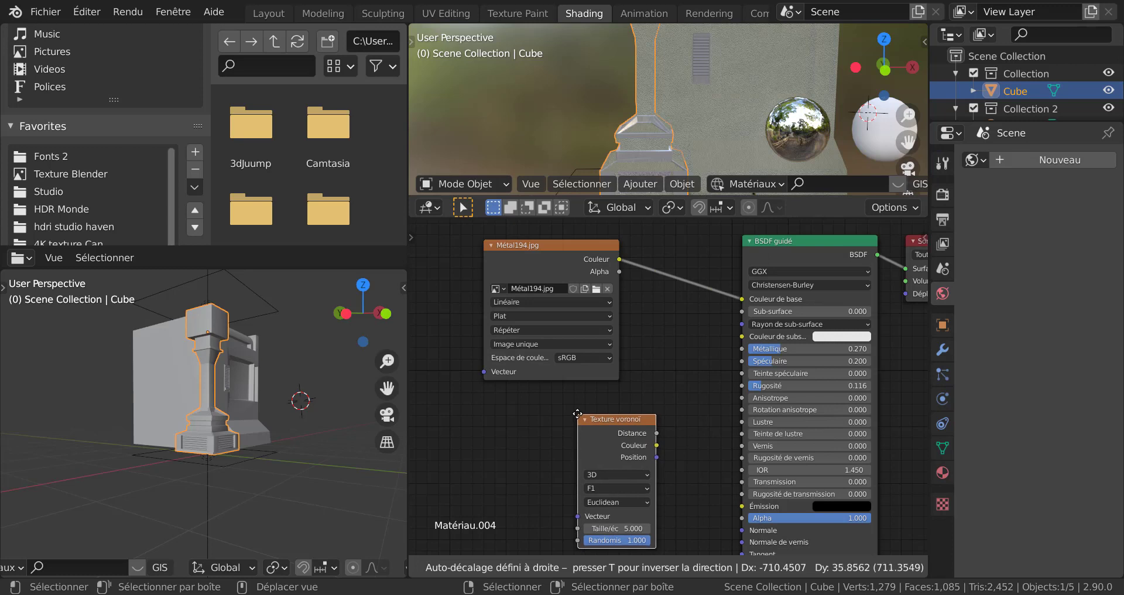
left_click(577, 413)
Step: Add a Bump node between the Voronoi texture and the BSDF node, spacing the Voronoi node away from it
left_click(673, 568)
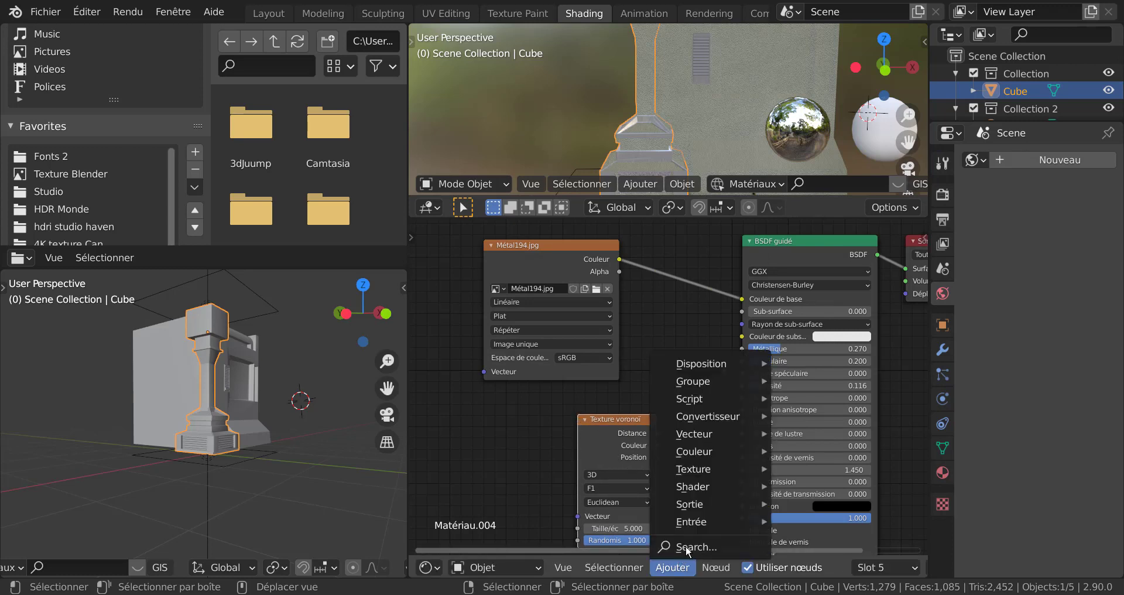
mouse_move(697, 441)
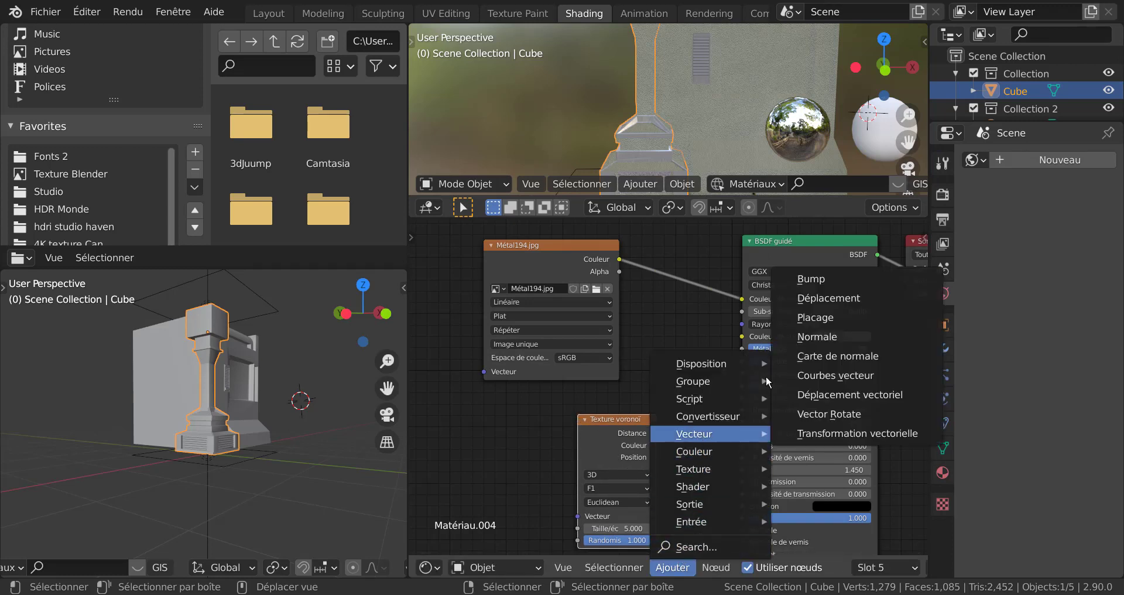
left_click(810, 283)
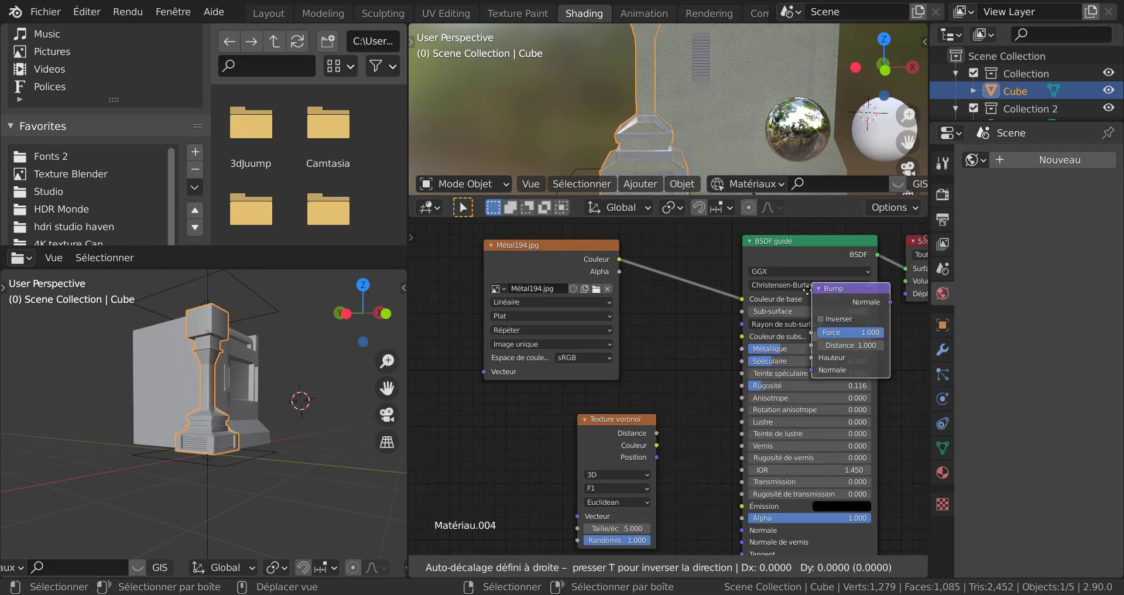
left_click(650, 436)
left_click_drag(656, 445, 592, 433)
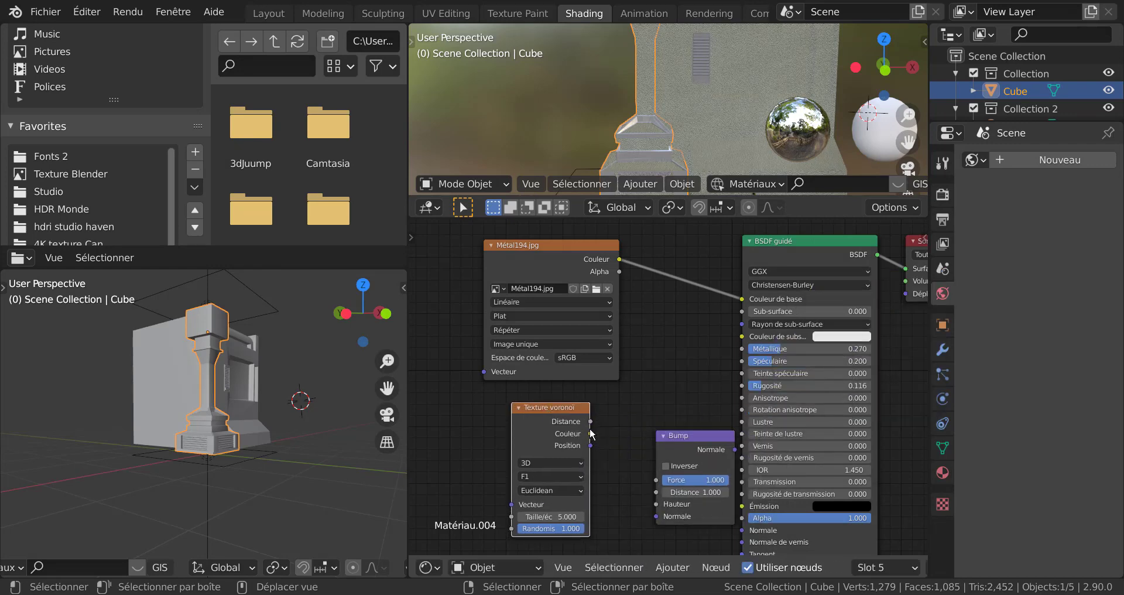
middle_click_drag(637, 433, 629, 364)
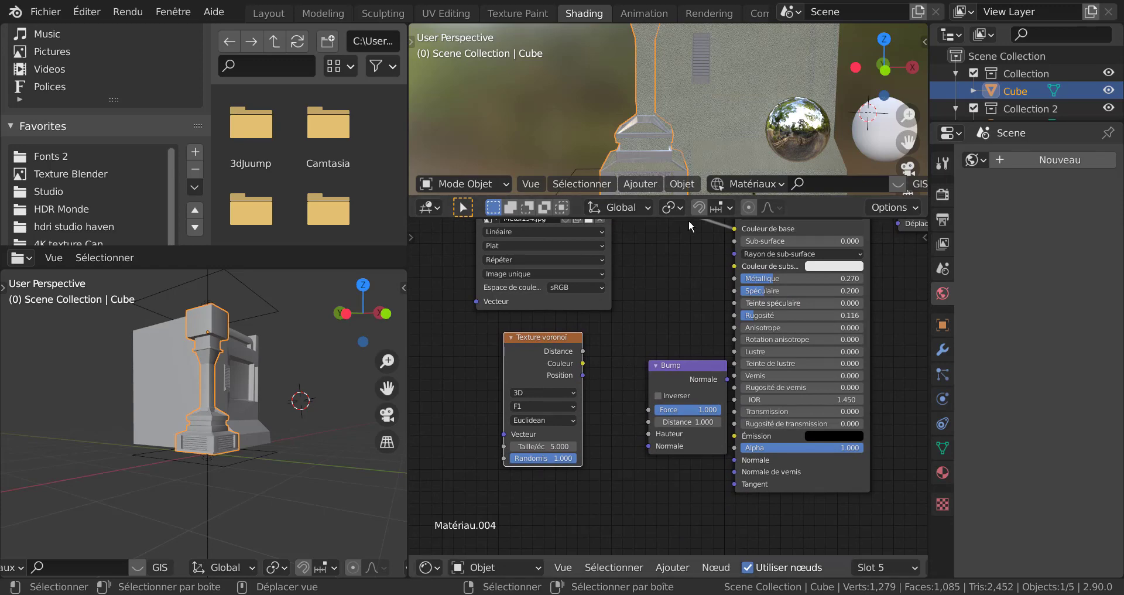
Step: Enlarge the node editor vertically and show the 3D view in rendered shading, framed closely on the pillar base's metal frame
left_click_drag(689, 220, 697, 26)
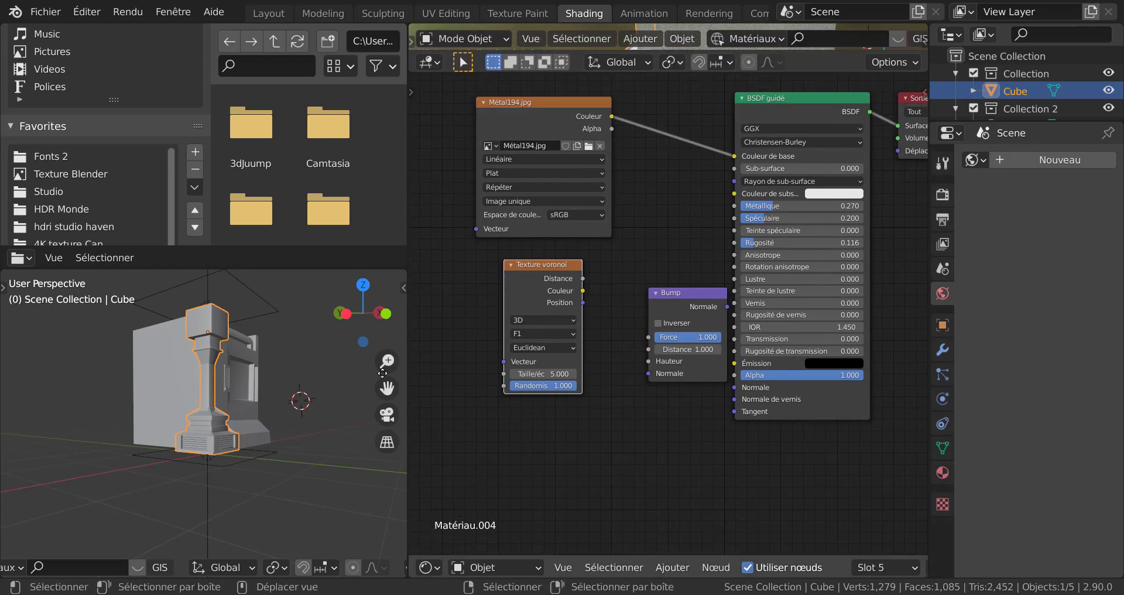
scroll(359, 566, "down", 5)
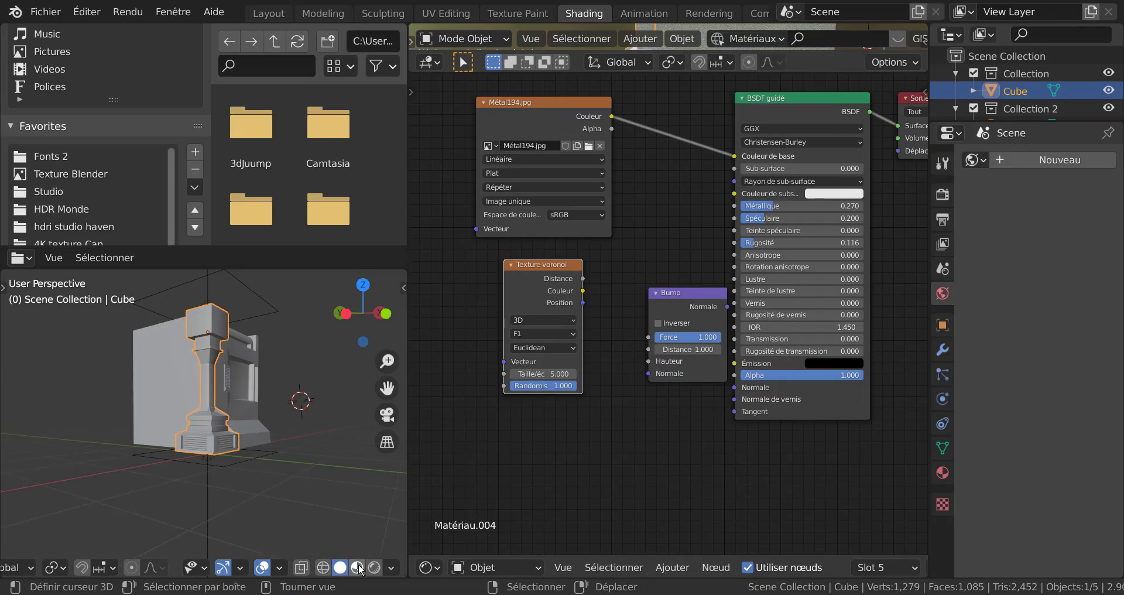
left_click(374, 566)
scroll(303, 505, "up", 8)
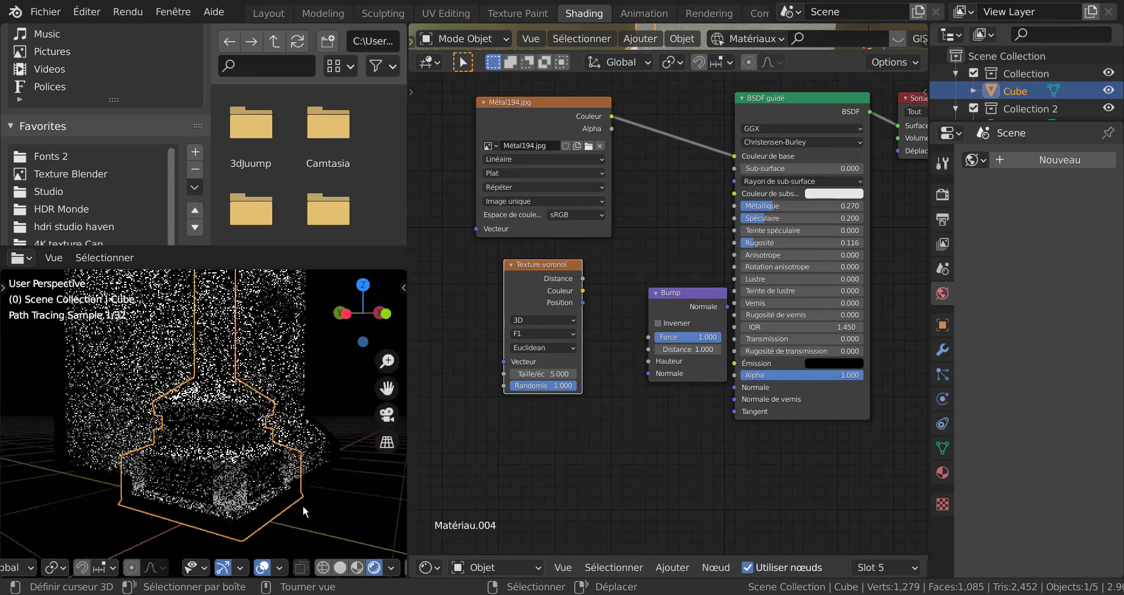
scroll(303, 505, "up", 3)
mouse_move(303, 505)
middle_mouse_down()
mouse_move(312, 478)
mouse_move(313, 521)
mouse_move(314, 284)
middle_mouse_up()
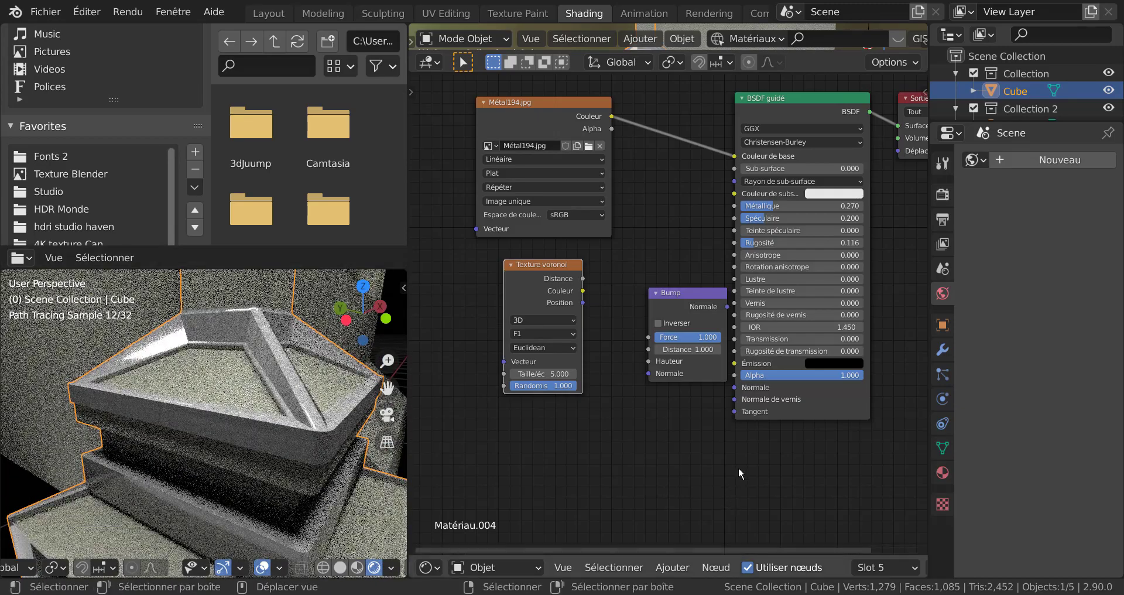
Step: Connect the Voronoi texture's Distance to the Bump node's Hauteur, and the Bump's Normale output to the BSDF's Normale input
scroll(739, 466, "up", 1)
left_click_drag(679, 283, 683, 193)
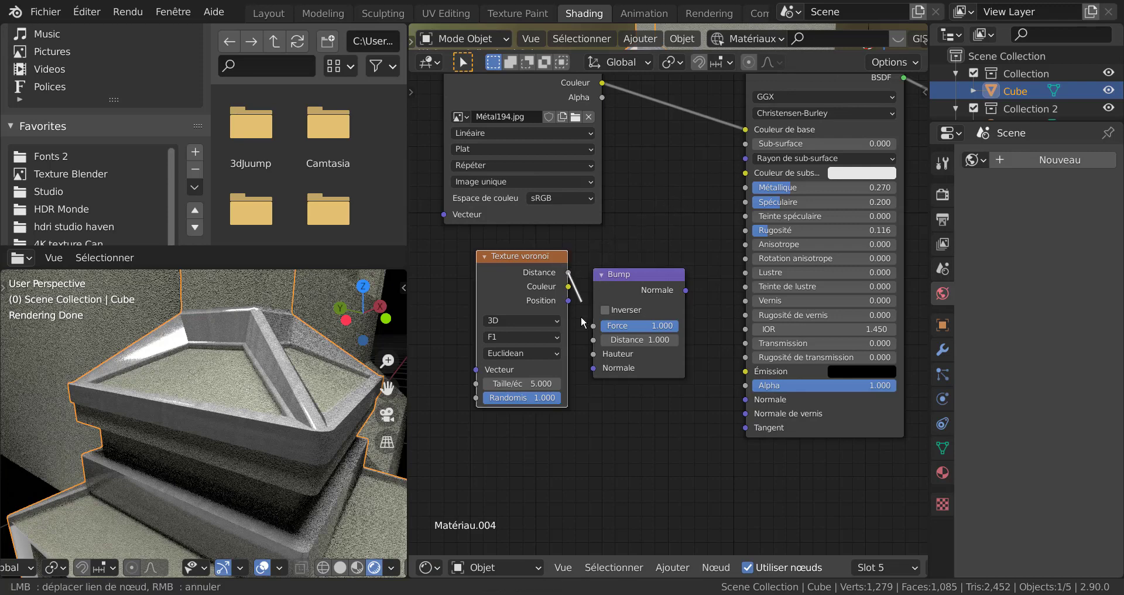
left_click_drag(588, 355, 592, 353)
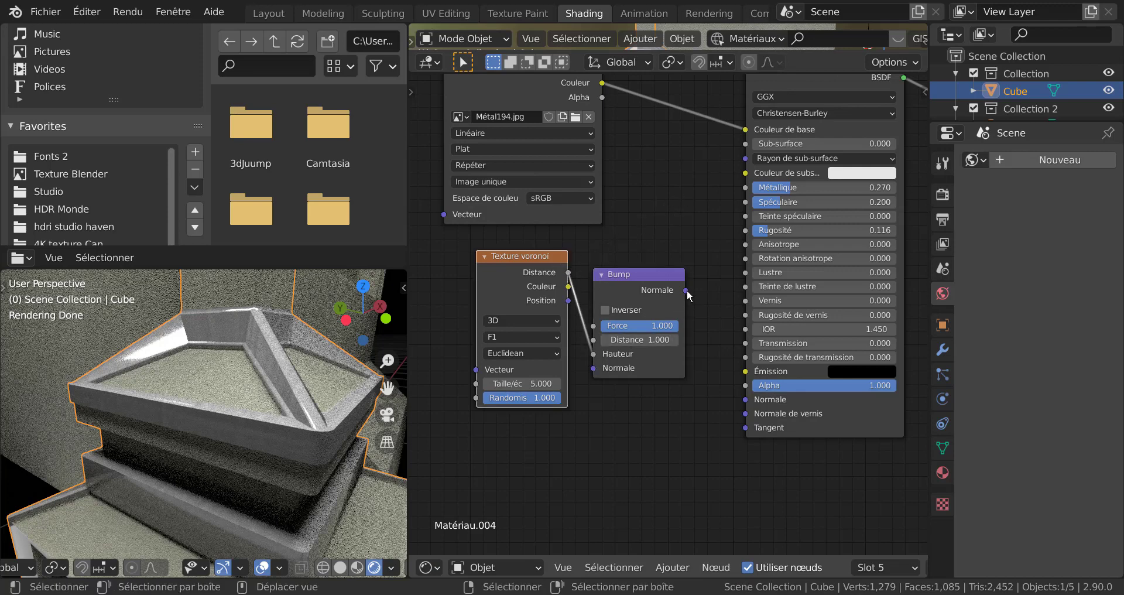
left_click_drag(686, 291, 745, 400)
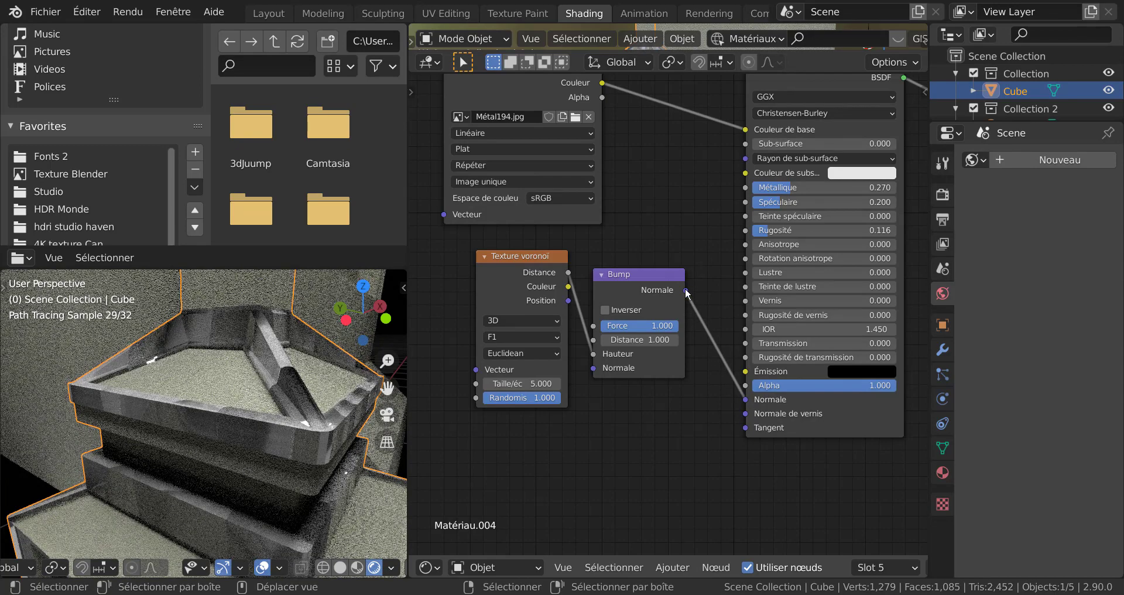
left_click_drag(568, 272, 655, 205)
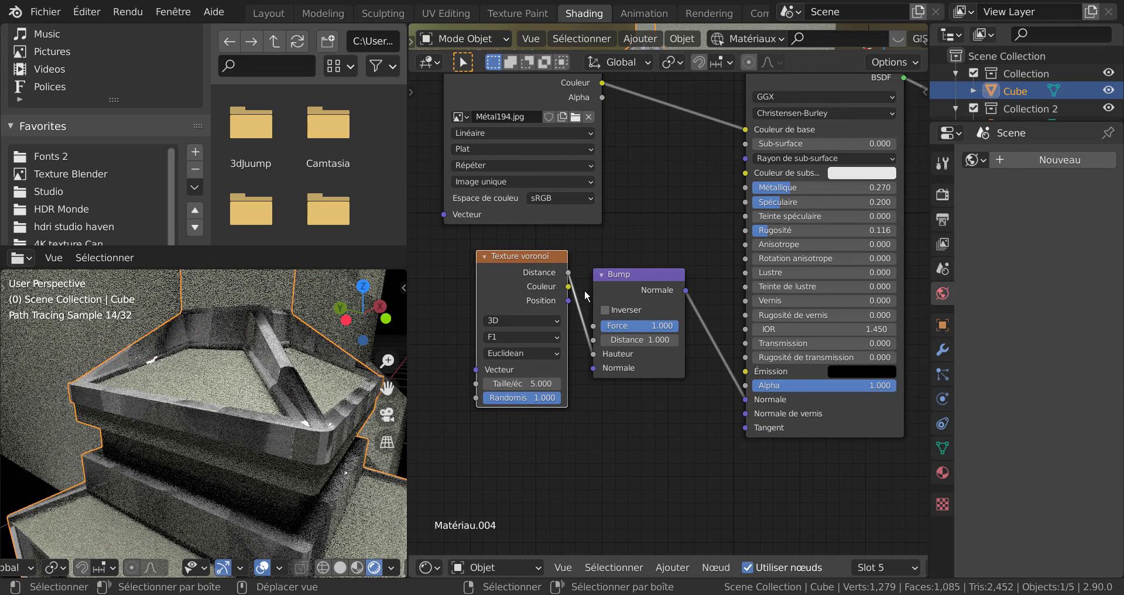
Step: Try Voronoi texture scales of 1000 and 2000 for the frame's bump relief
middle_click_drag(677, 227, 660, 296)
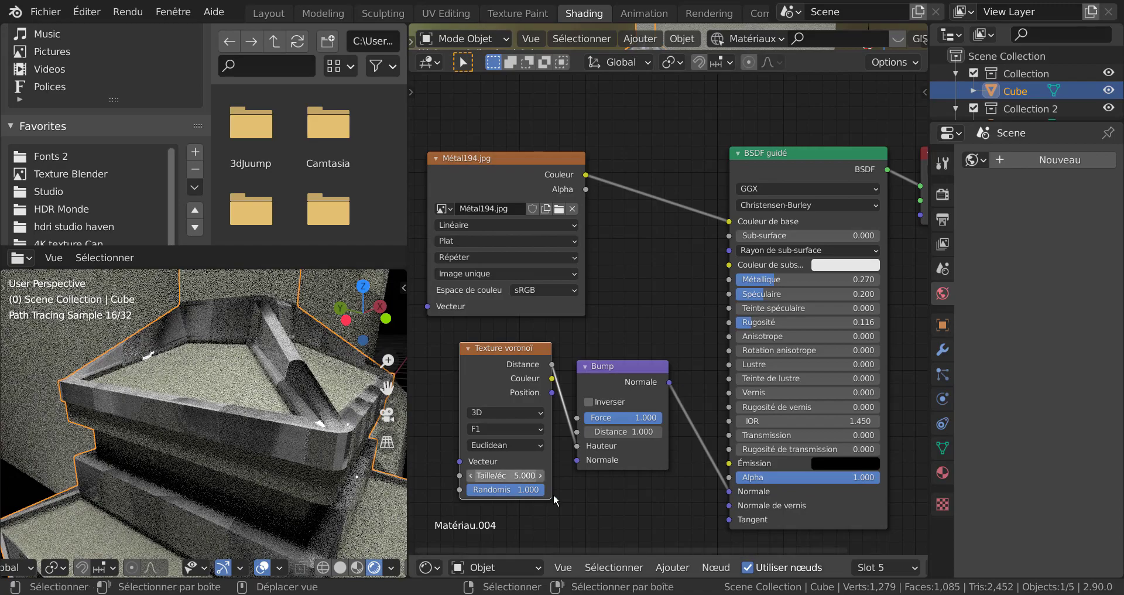
middle_click_drag(700, 487, 792, 456)
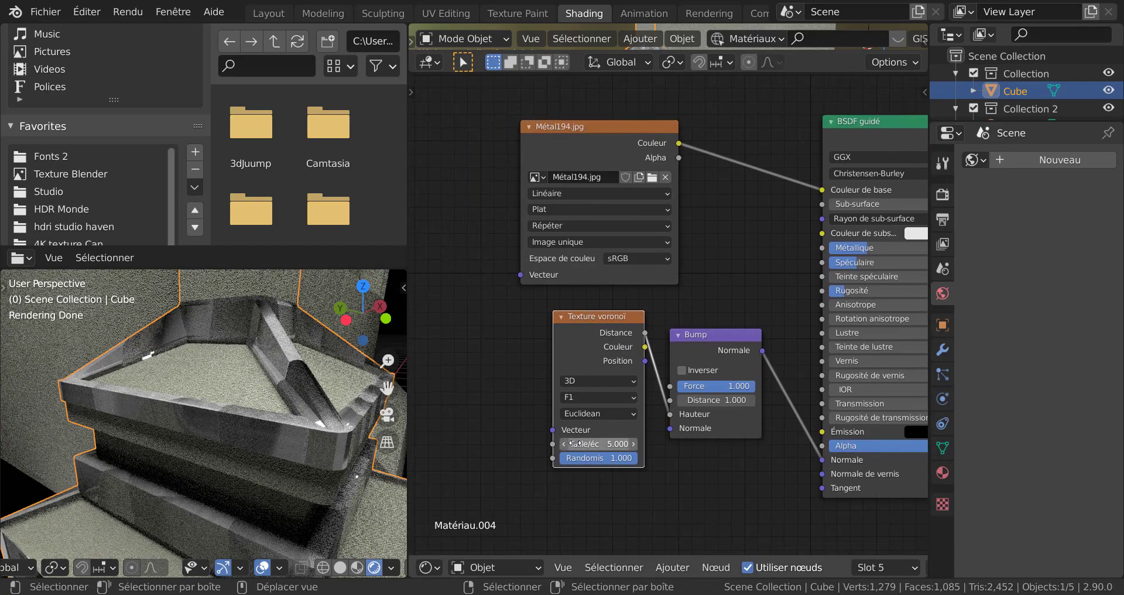
left_click_drag(576, 444, 854, 443)
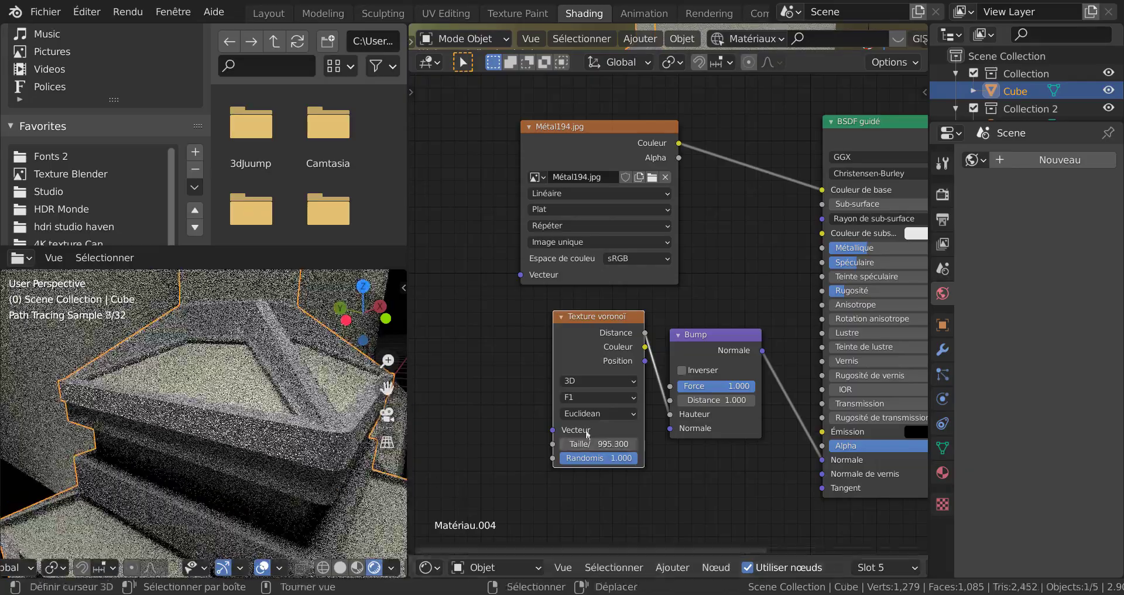
left_click_drag(570, 443, 620, 443)
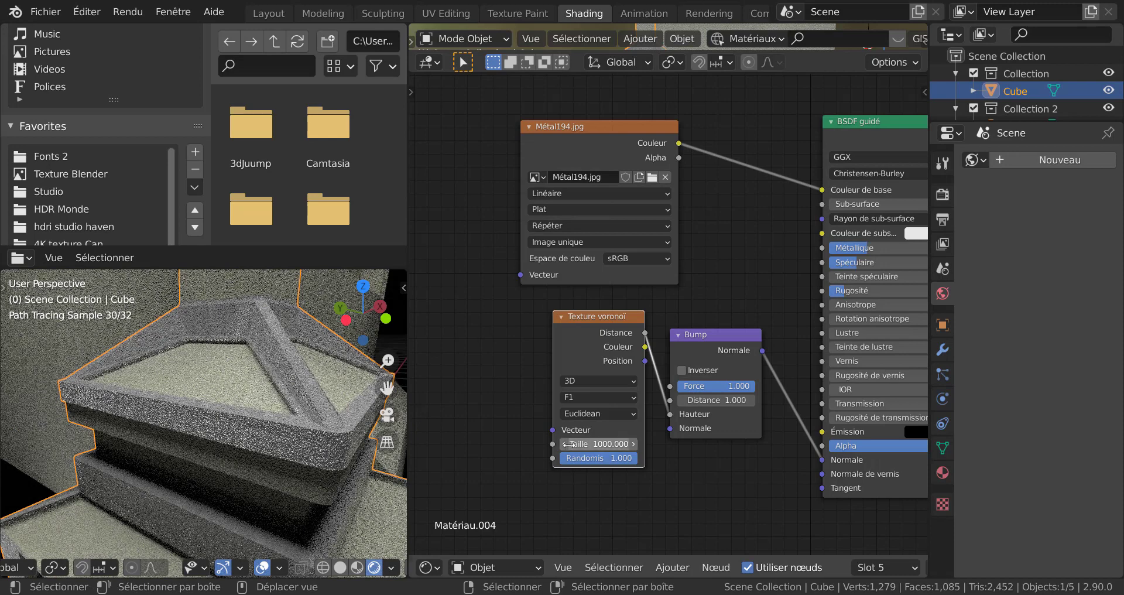
scroll(555, 445, "up", 1)
scroll(555, 446, "up", 3)
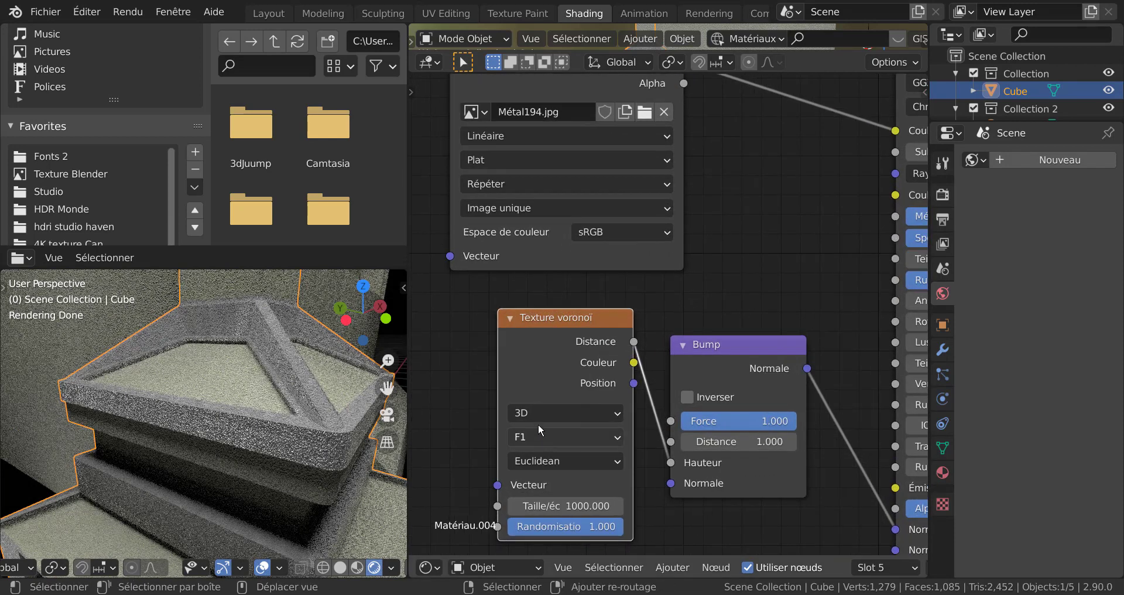
middle_click_drag(539, 419, 555, 305)
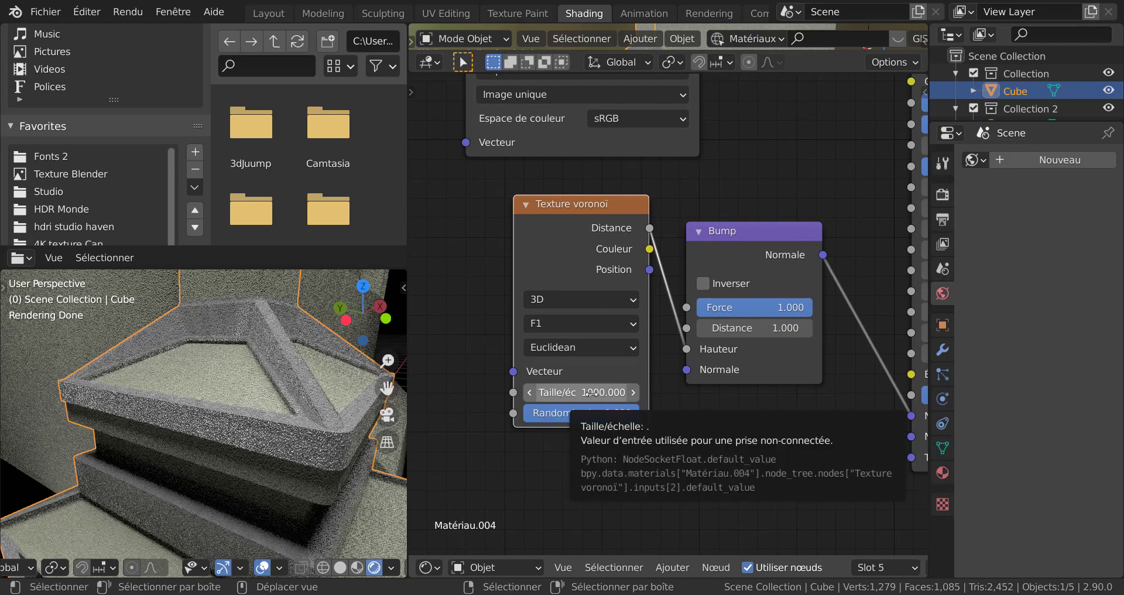
left_click(591, 394)
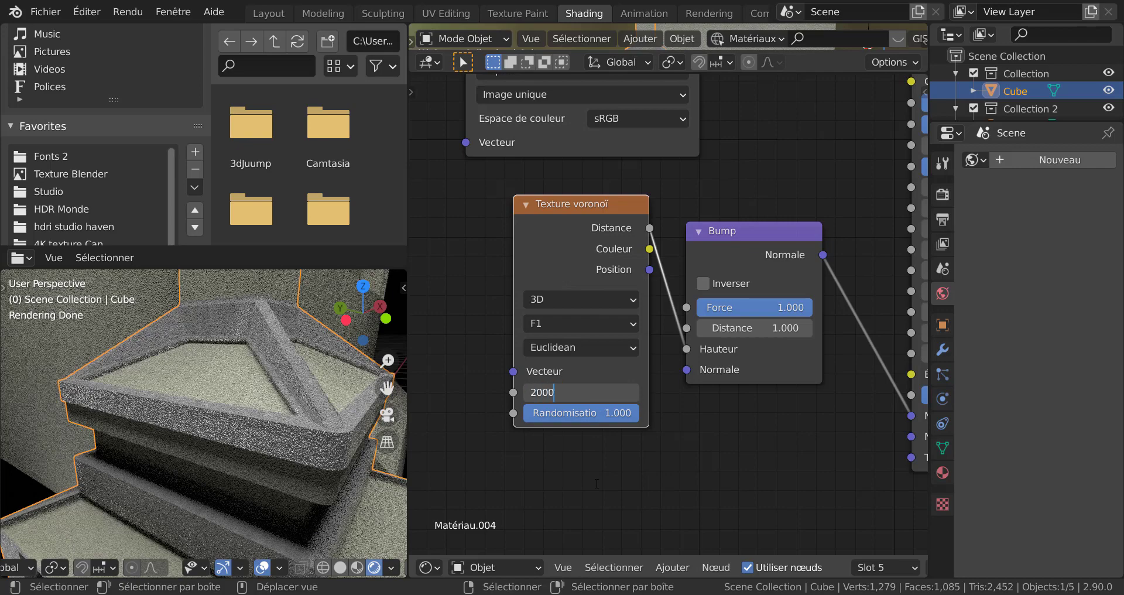
type("2000")
key("Return")
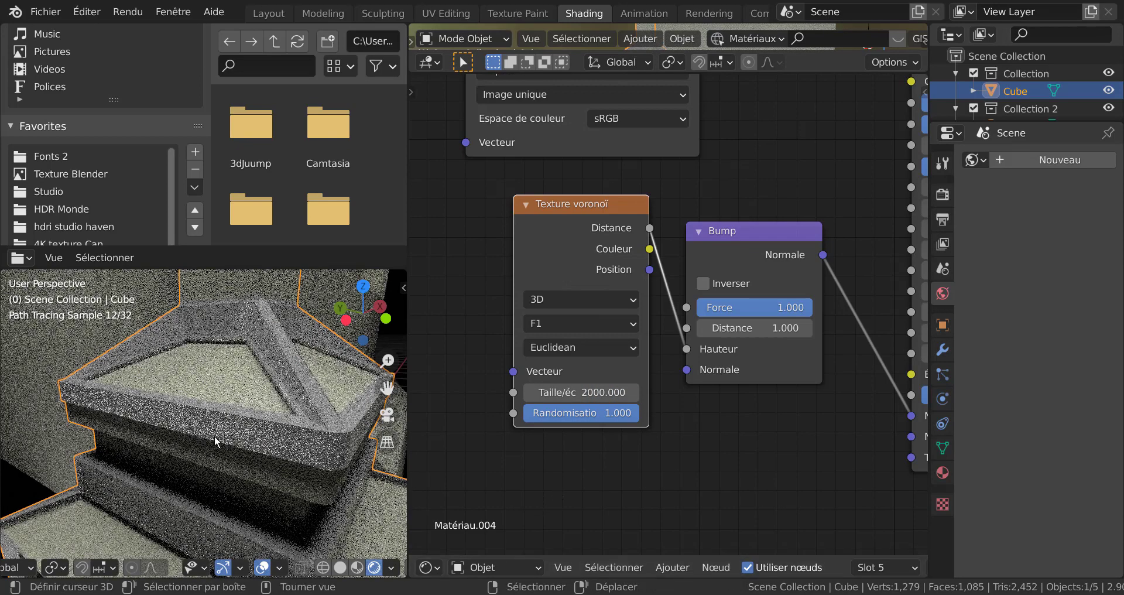
Step: Set the Voronoi texture's scale to 5000
left_click(581, 392)
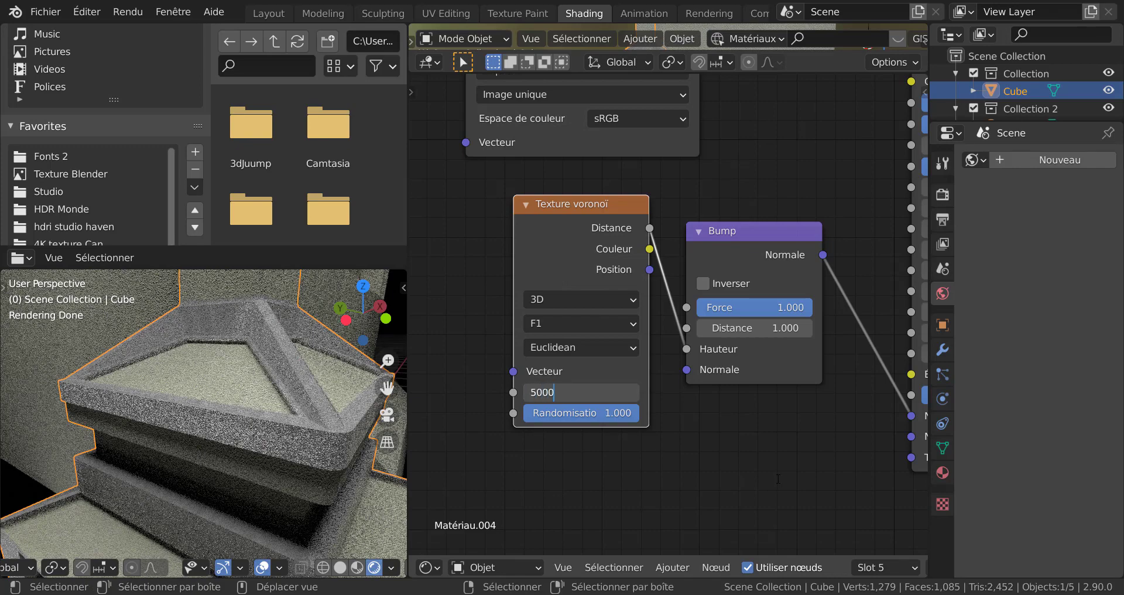
type("5000")
key("Return")
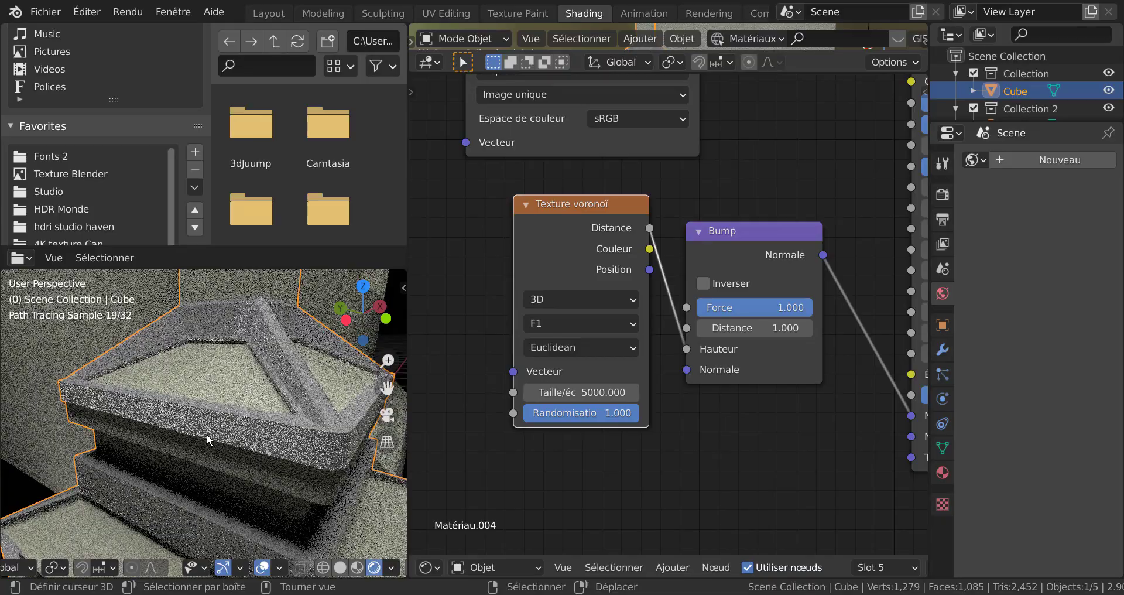
Step: Set the Bump node's distance to 0 and its force to 0.522
key("BackSpace")
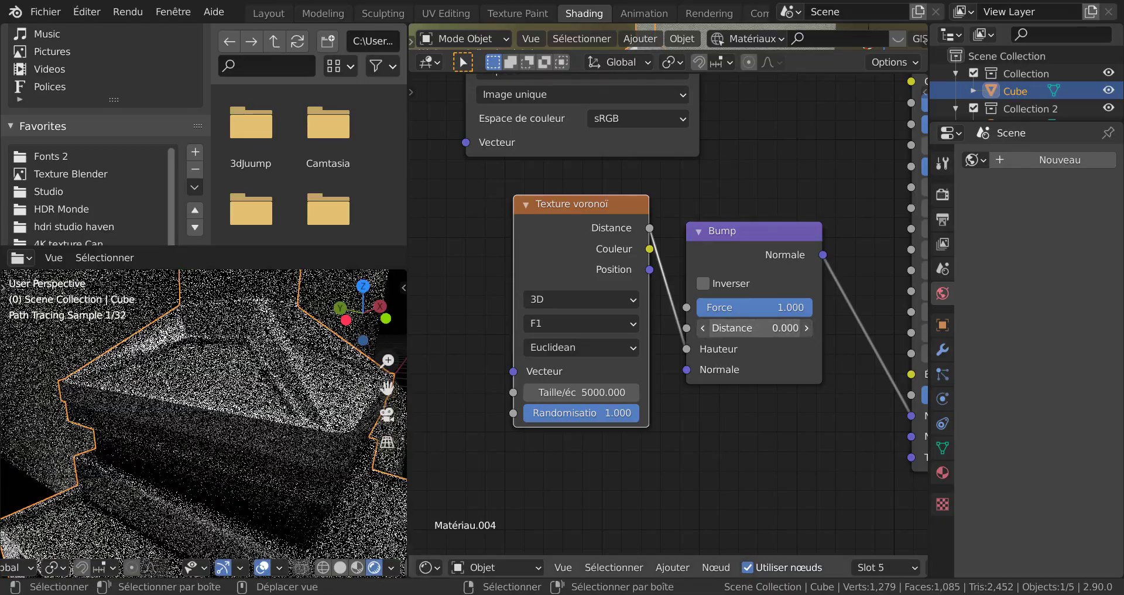
left_click_drag(782, 328, 791, 308)
left_click(790, 321)
type("0")
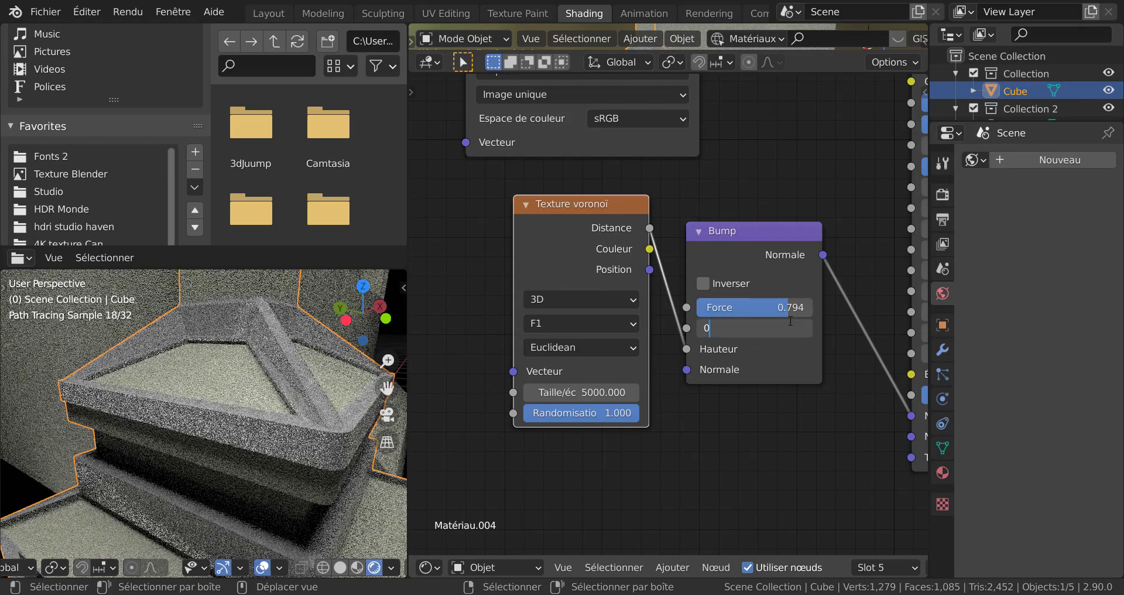
key("Return")
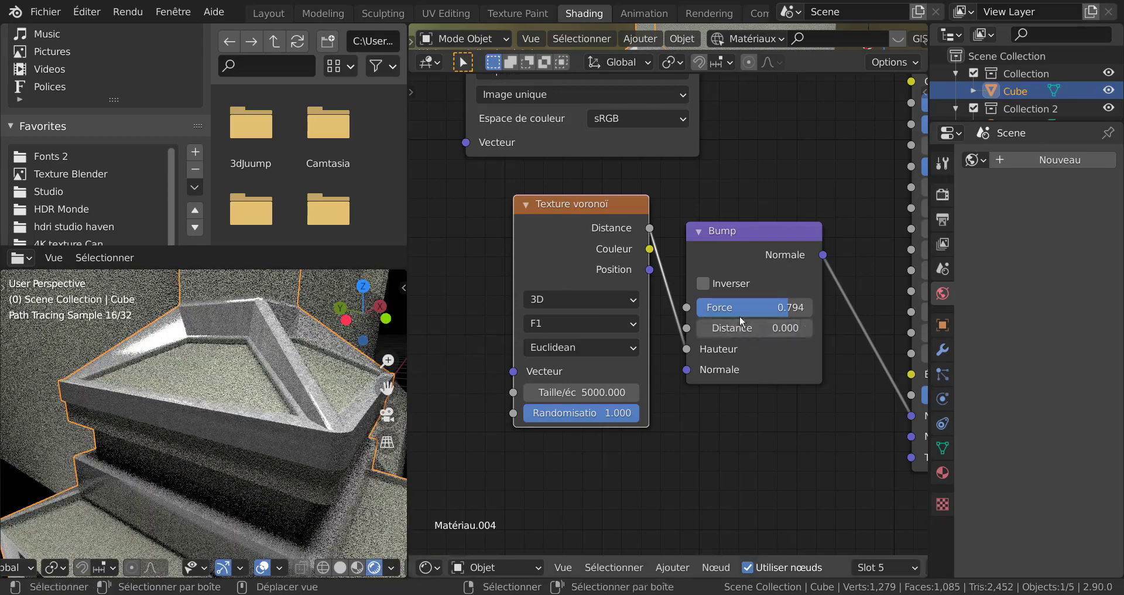
left_click_drag(763, 304, 732, 305)
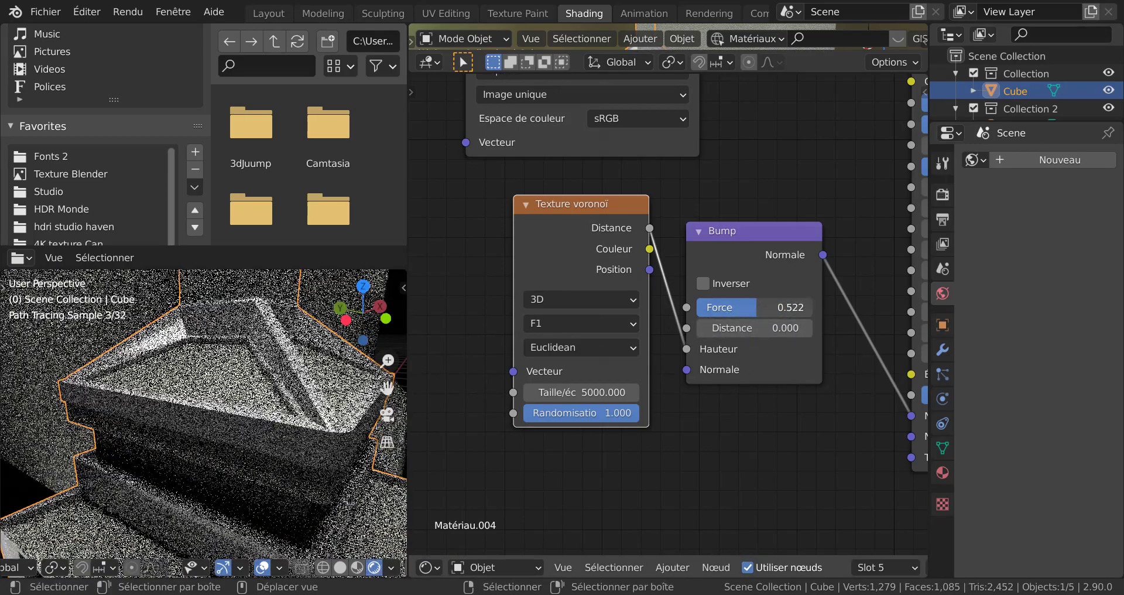
Step: Set the Voronoi texture's scale to 1000 and the Bump node's force to 0.833
left_click(580, 392)
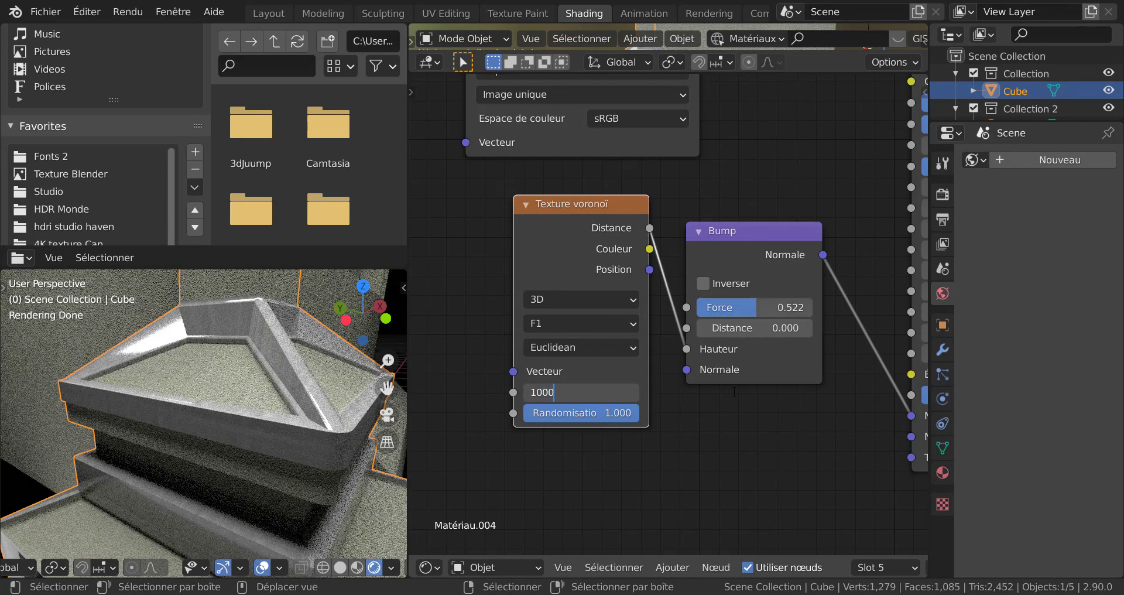
key("Return")
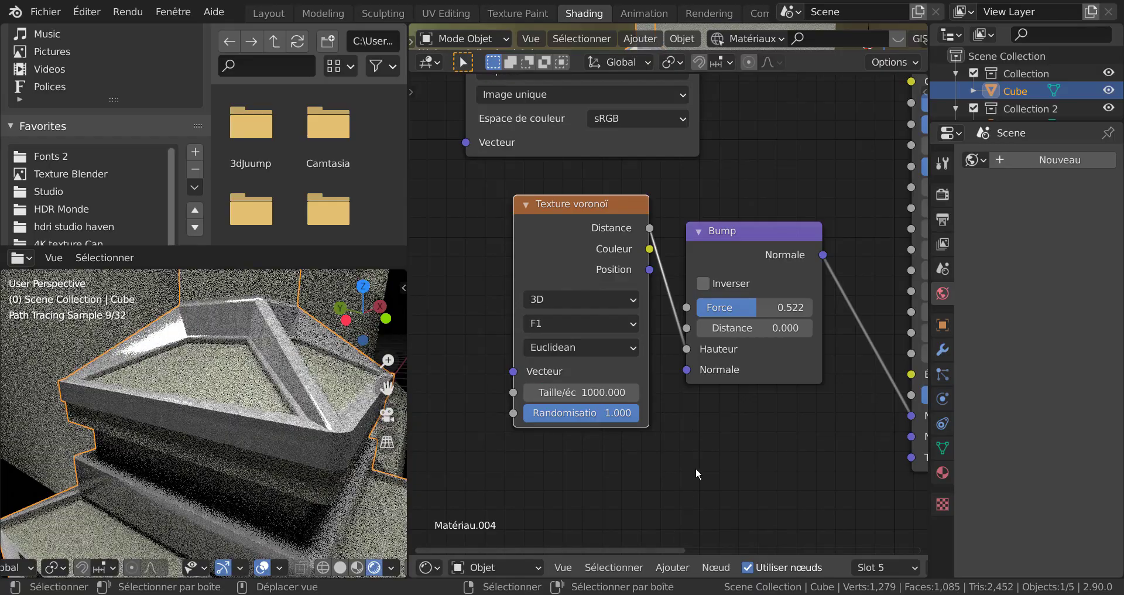
left_click_drag(747, 308, 781, 308)
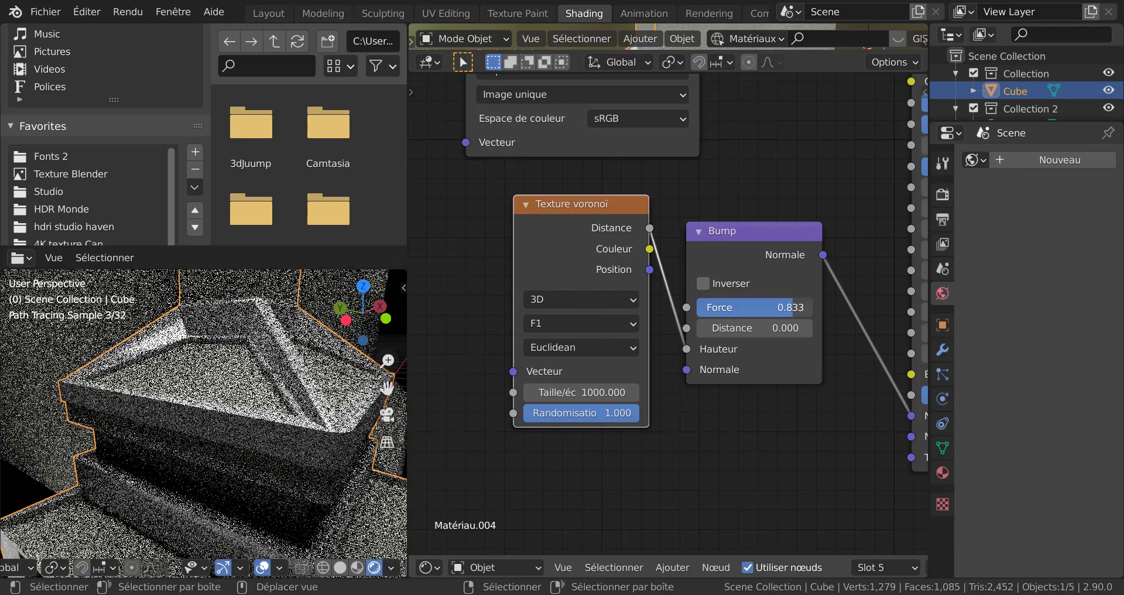
Step: Set the frame material's BSDF to Métallique 0.637, Spéculaire 0.094 and Rugosité 0.401
scroll(793, 458, "down", 5)
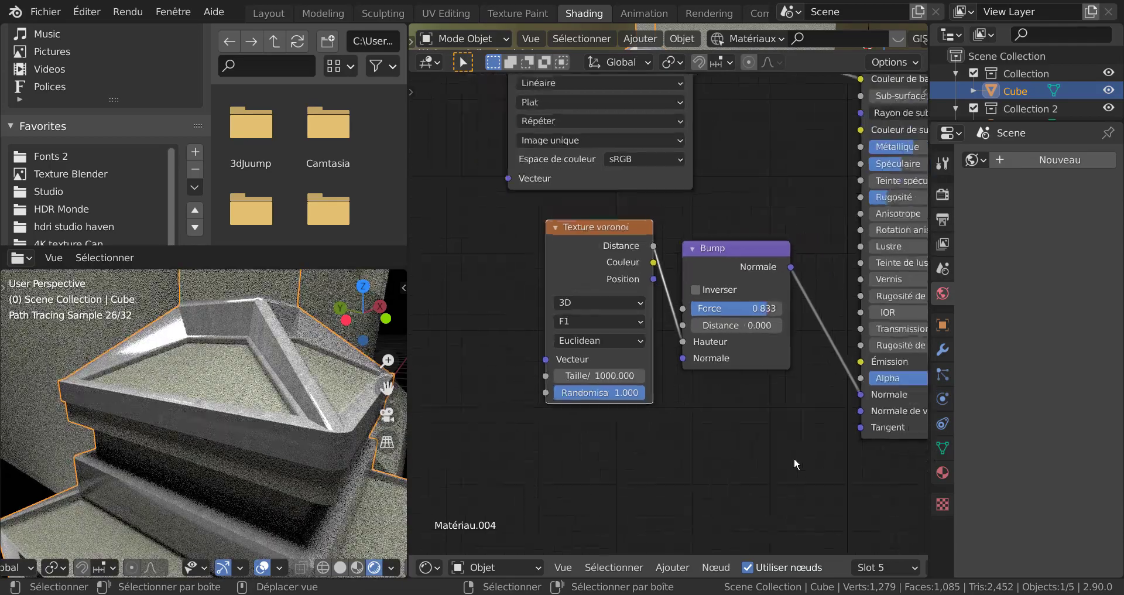
middle_click_drag(703, 450, 598, 553)
middle_click_drag(633, 289, 640, 310)
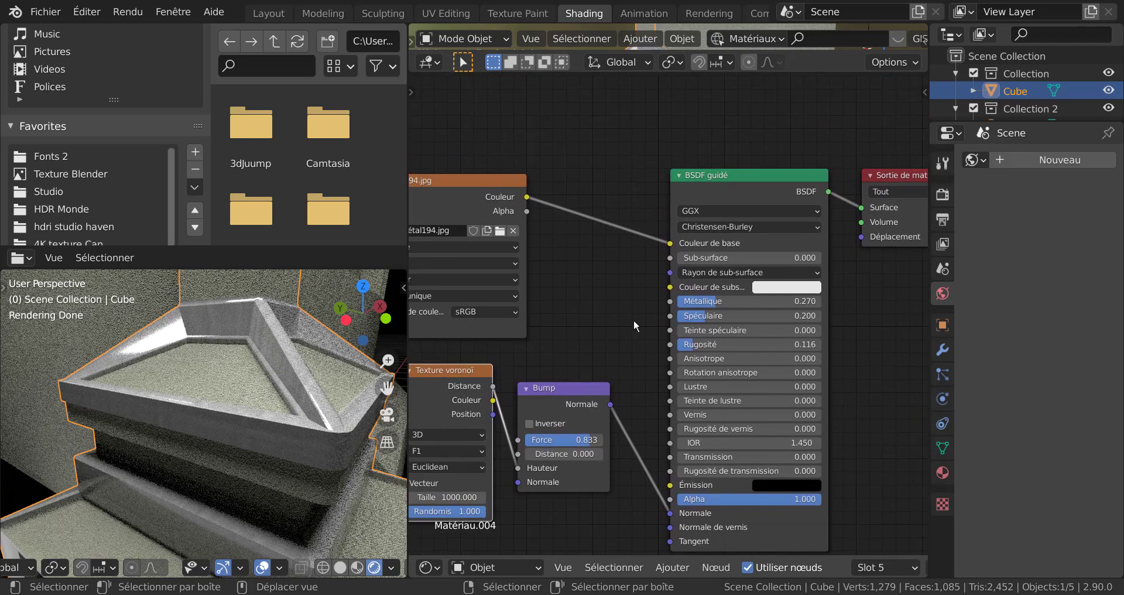
left_click_drag(724, 301, 726, 301)
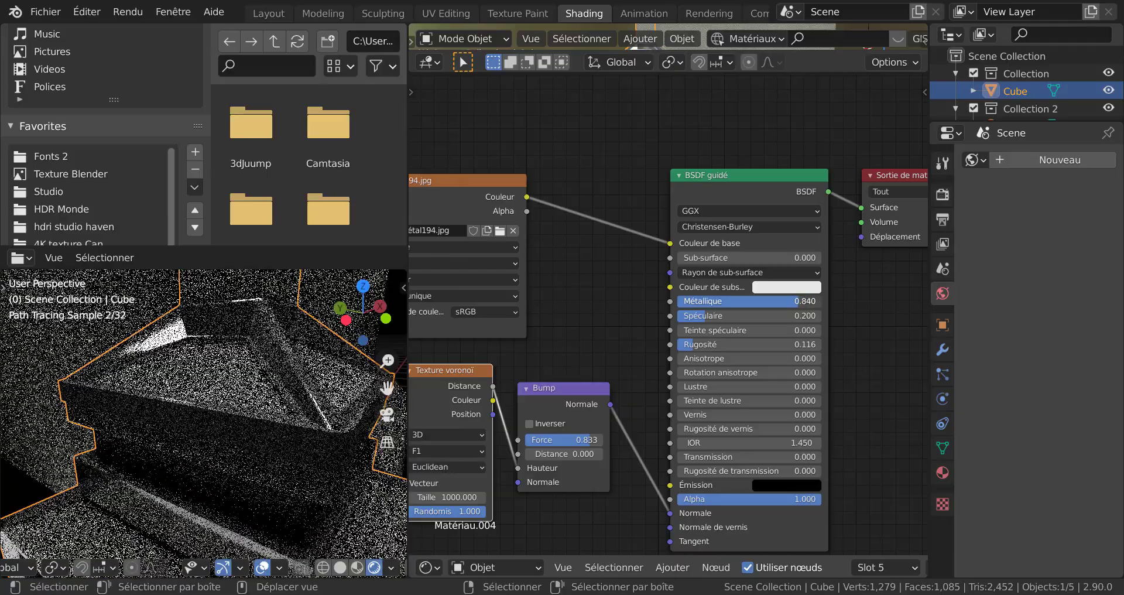
left_click_drag(794, 301, 768, 301)
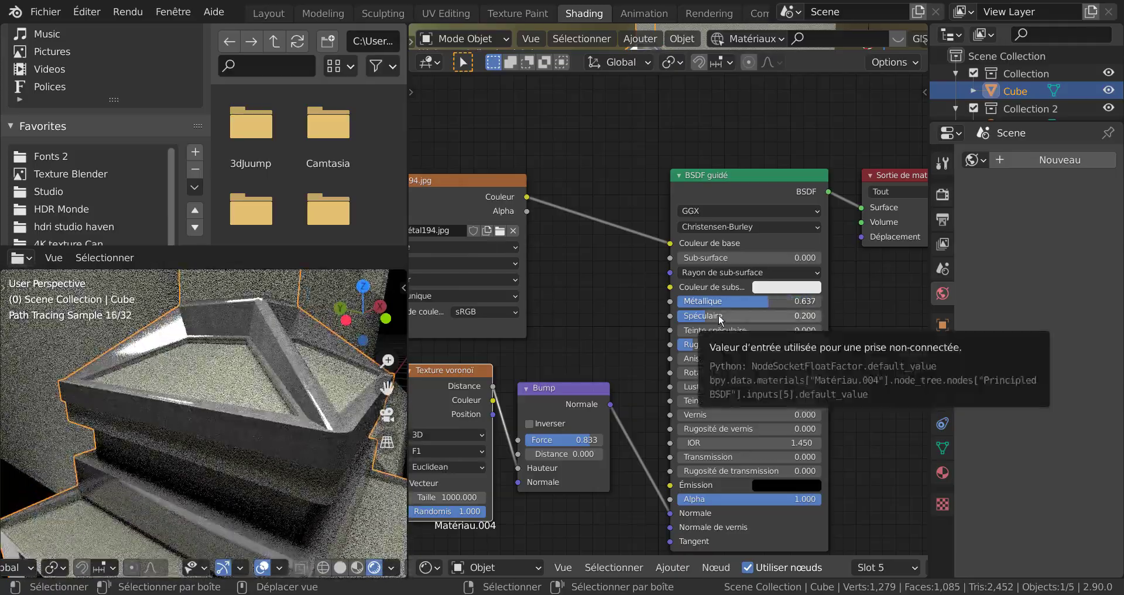
left_click_drag(712, 322, 697, 319)
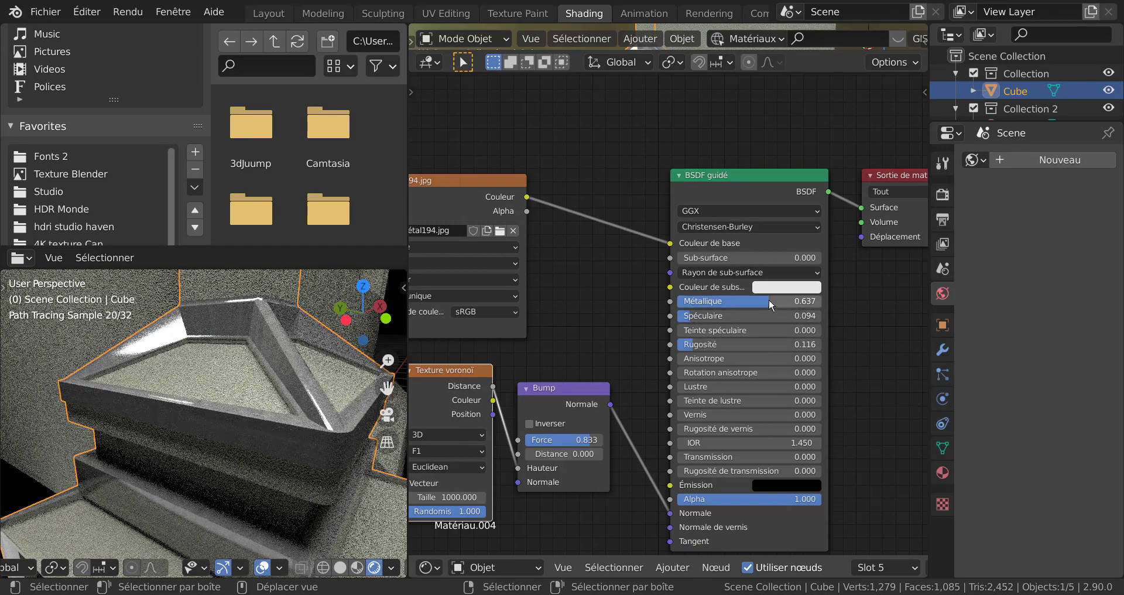
left_click_drag(711, 347, 754, 345)
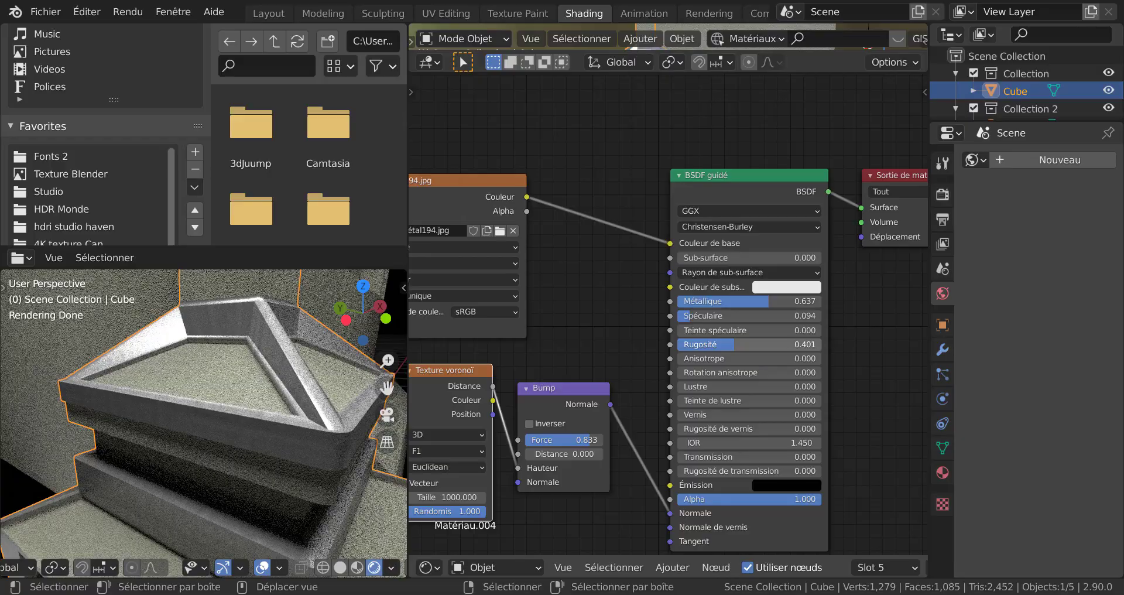
Step: Switch to the Layout workspace, isolate the pillar in local view and show it in material preview shading
scroll(243, 431, "up", 4)
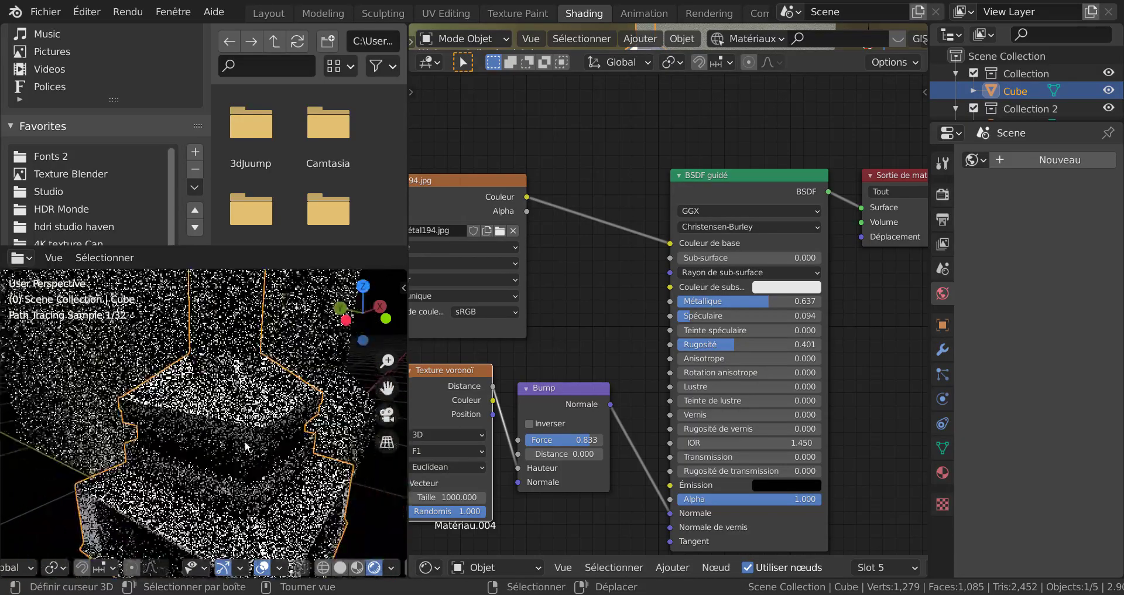
middle_click_drag(253, 465, 296, 461)
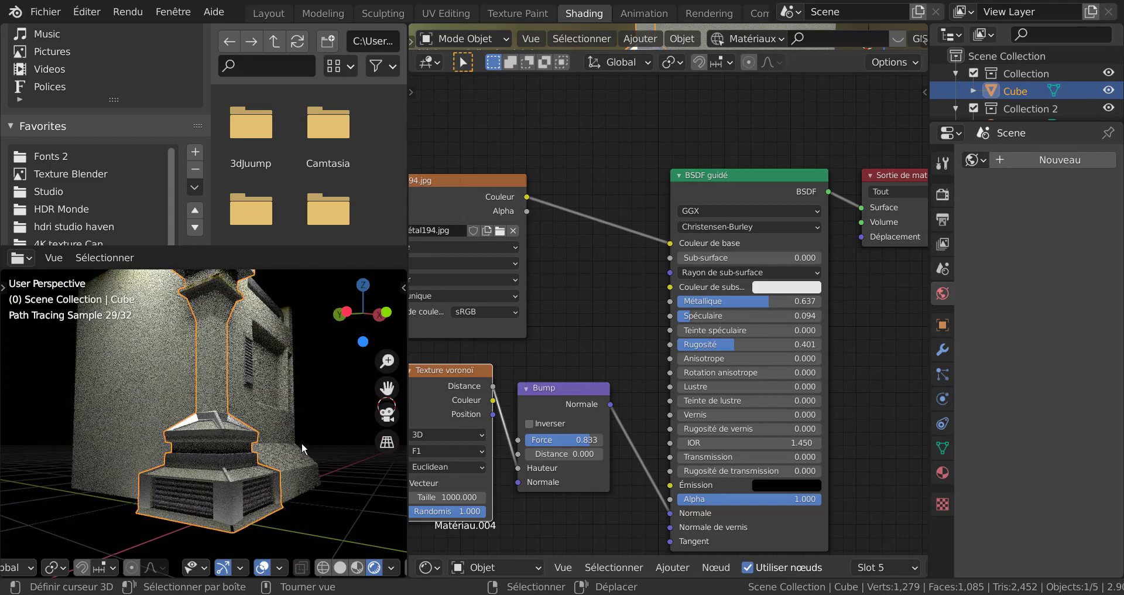
scroll(274, 380, "up", 3, "shift")
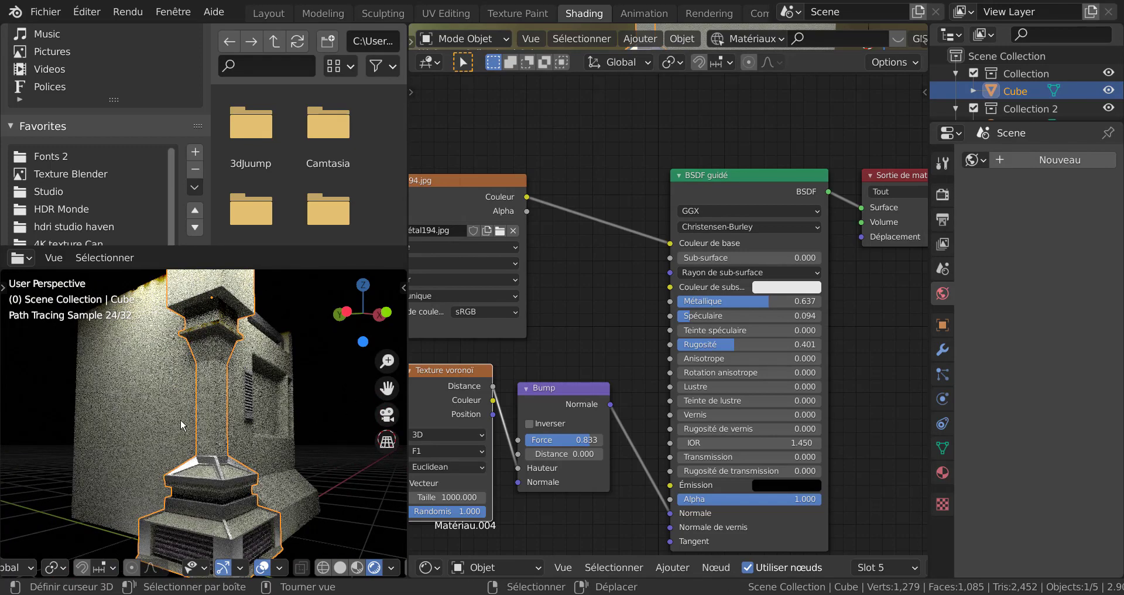
key("KP_Divide")
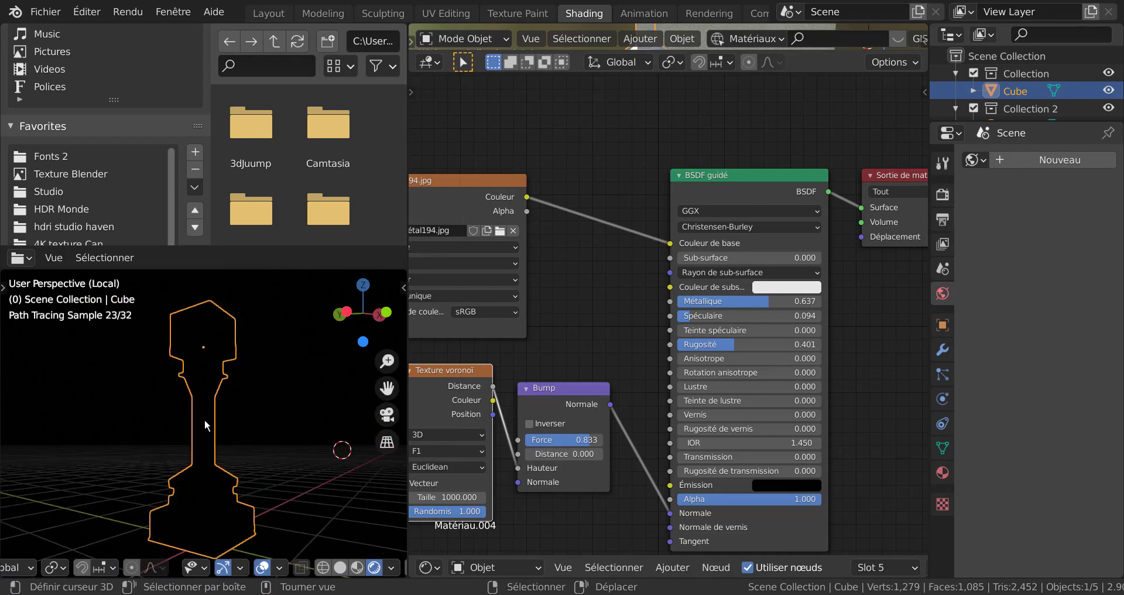
left_click(280, 17)
scroll(670, 223, "down", 5)
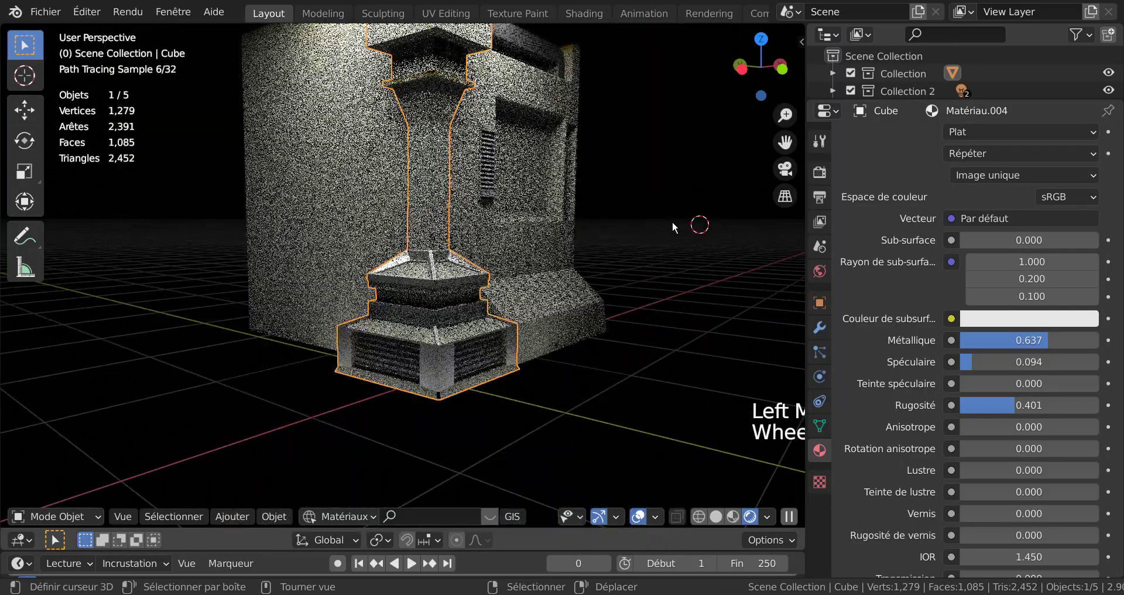
scroll(669, 222, "up", 4, "shift")
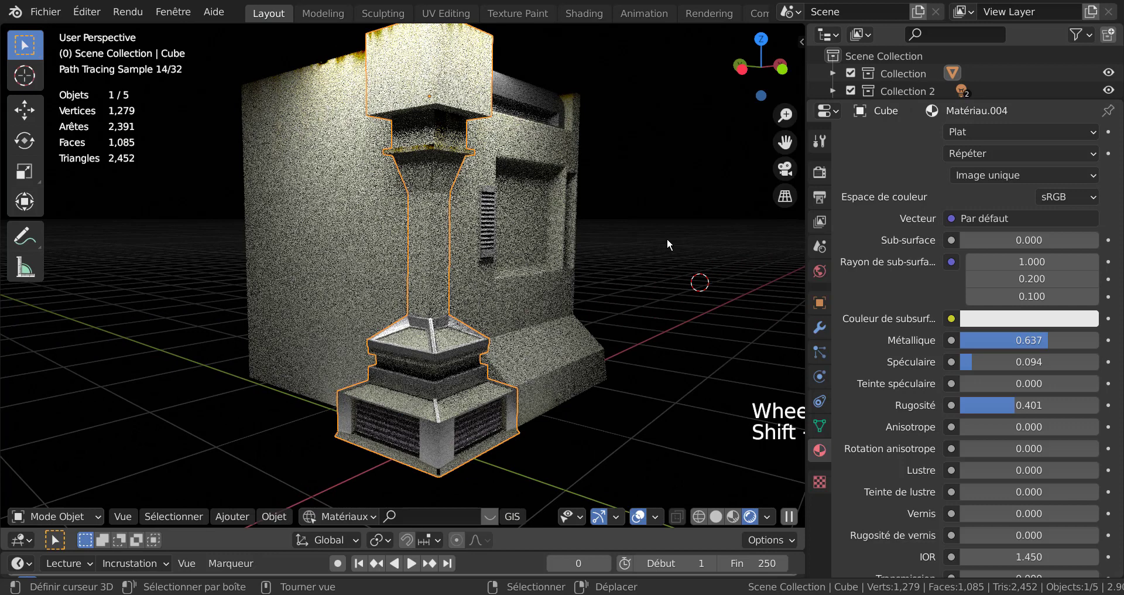
key("KP_Divide")
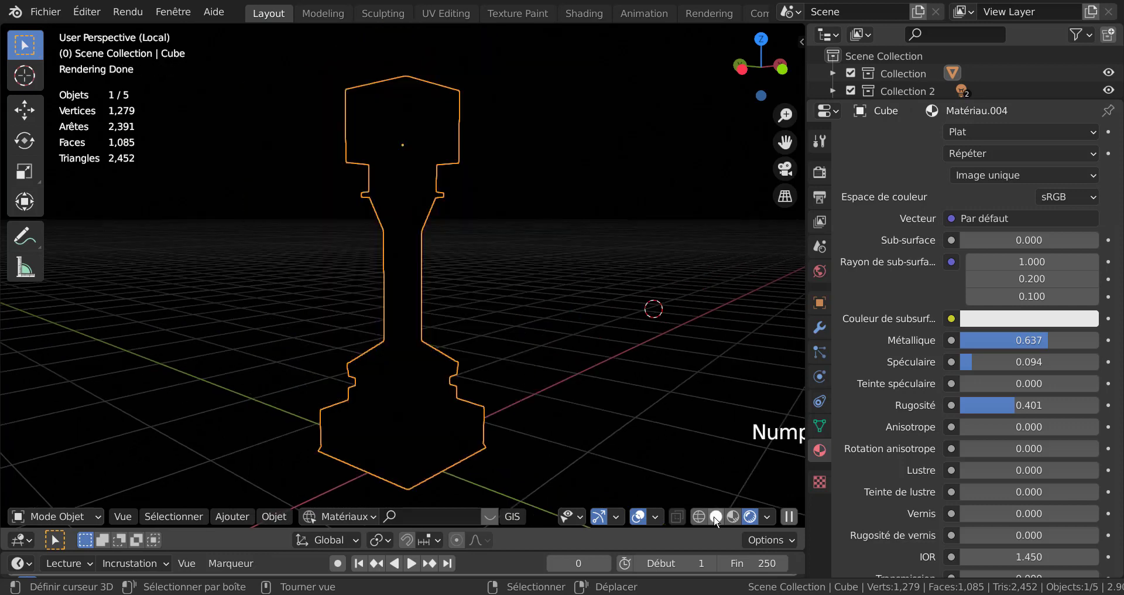
left_click(733, 516)
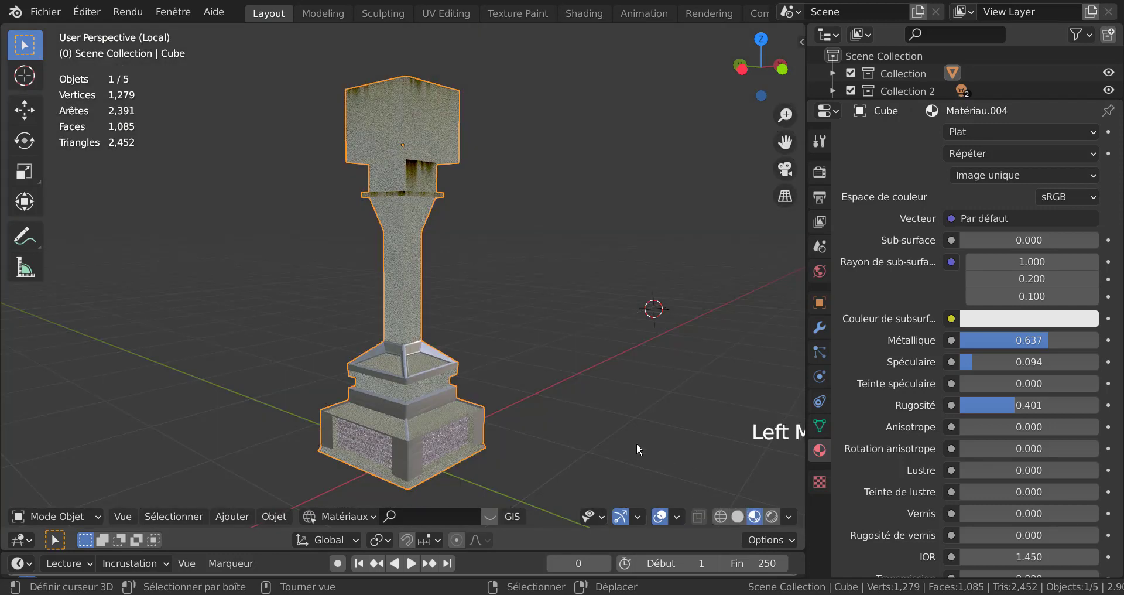
Step: In edit mode, add the face loop around the pillar's flared neck to the current selection
key("Tab")
scroll(538, 430, "up", 3)
middle_click_drag(533, 309, 575, 342, "shift")
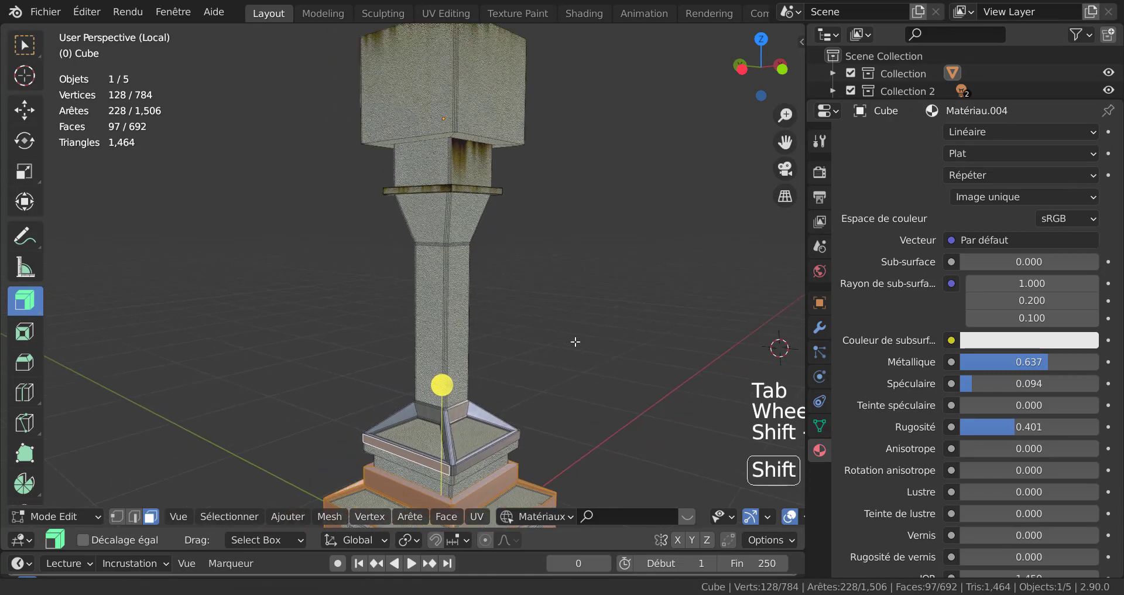
scroll(575, 342, "up", 4)
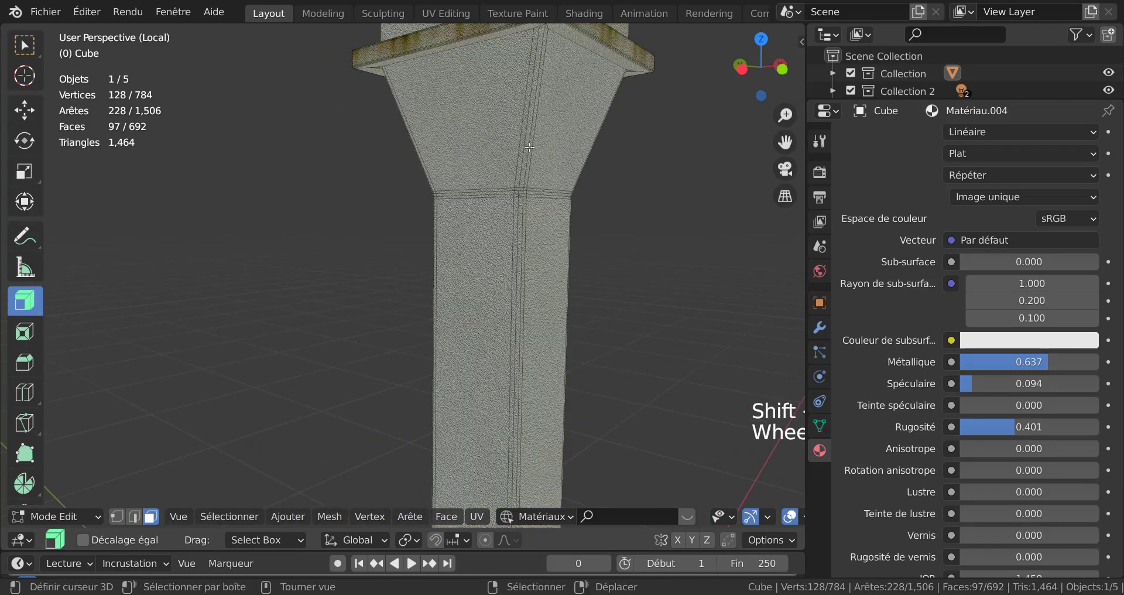
middle_click_drag(489, 276, 420, 347, "shift")
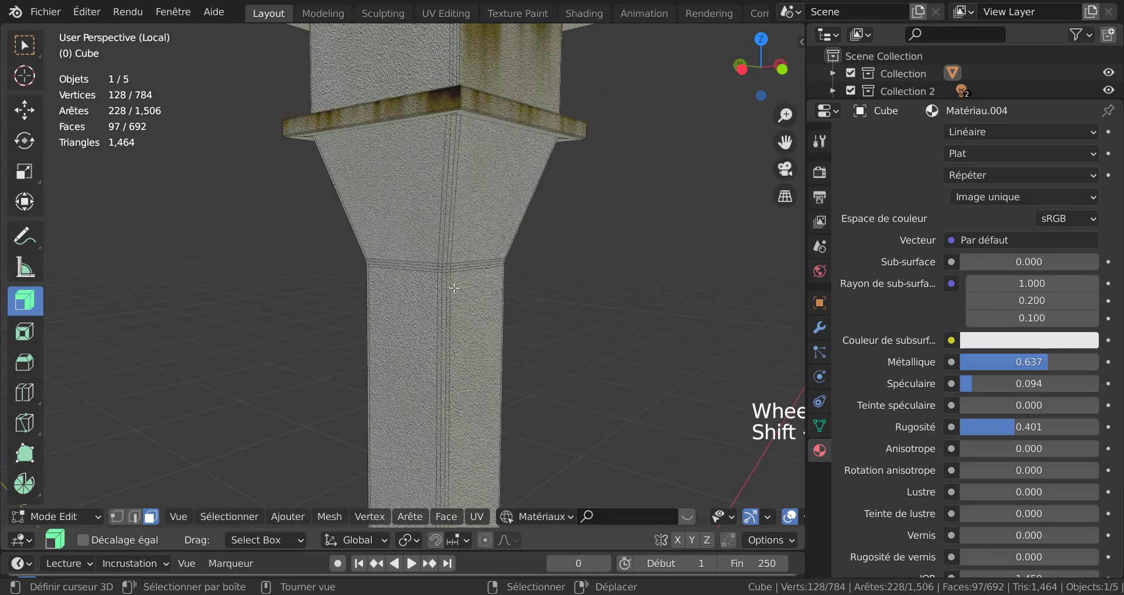
scroll(451, 234, "up", 2)
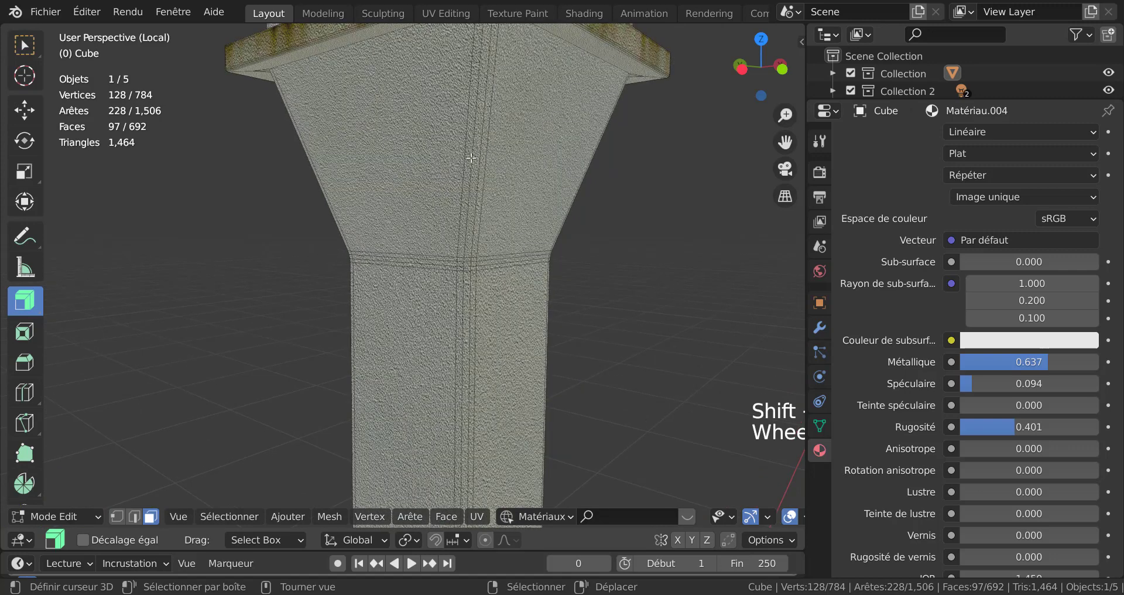
key("alt")
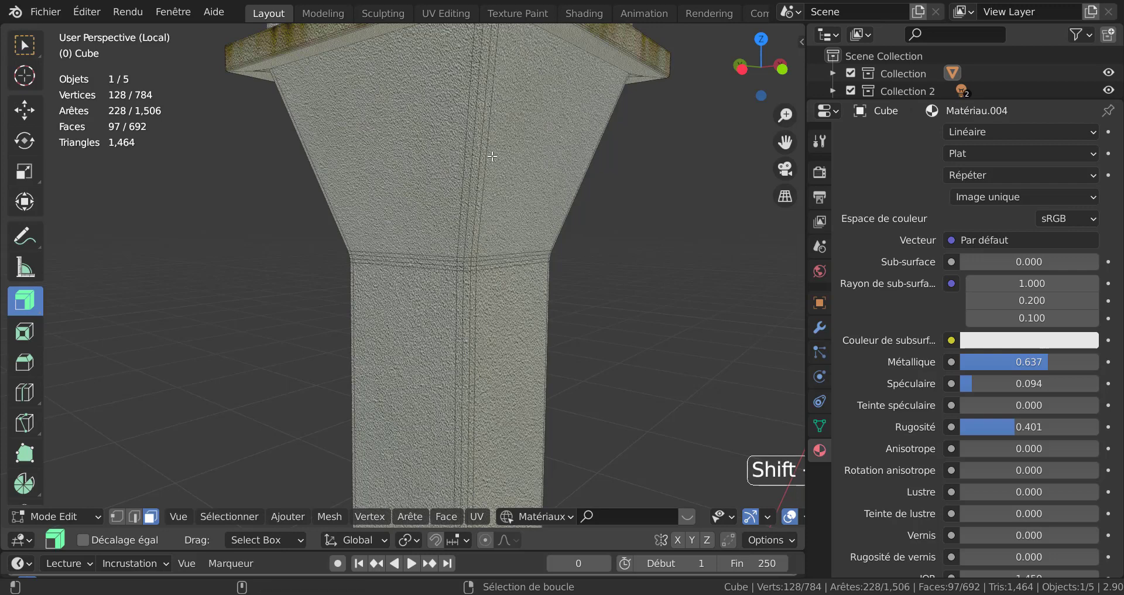
left_click(494, 154, "alt+shift")
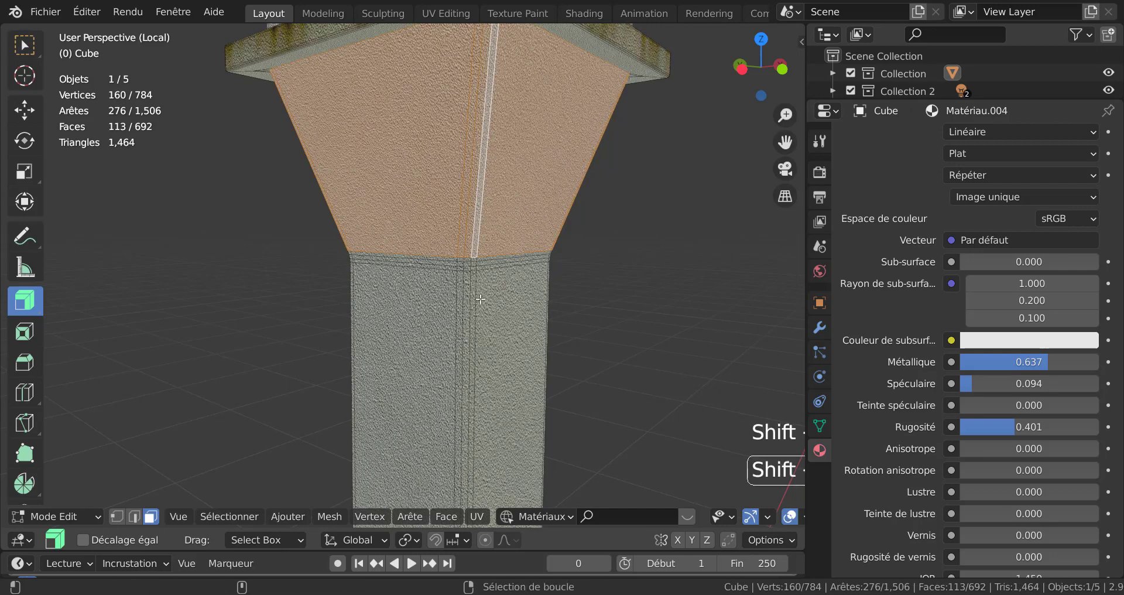
Step: Add the face loop around the pillar's straight shaft to the selection
scroll(480, 298, "down", 5)
middle_click_drag(413, 397, 414, 289, "shift")
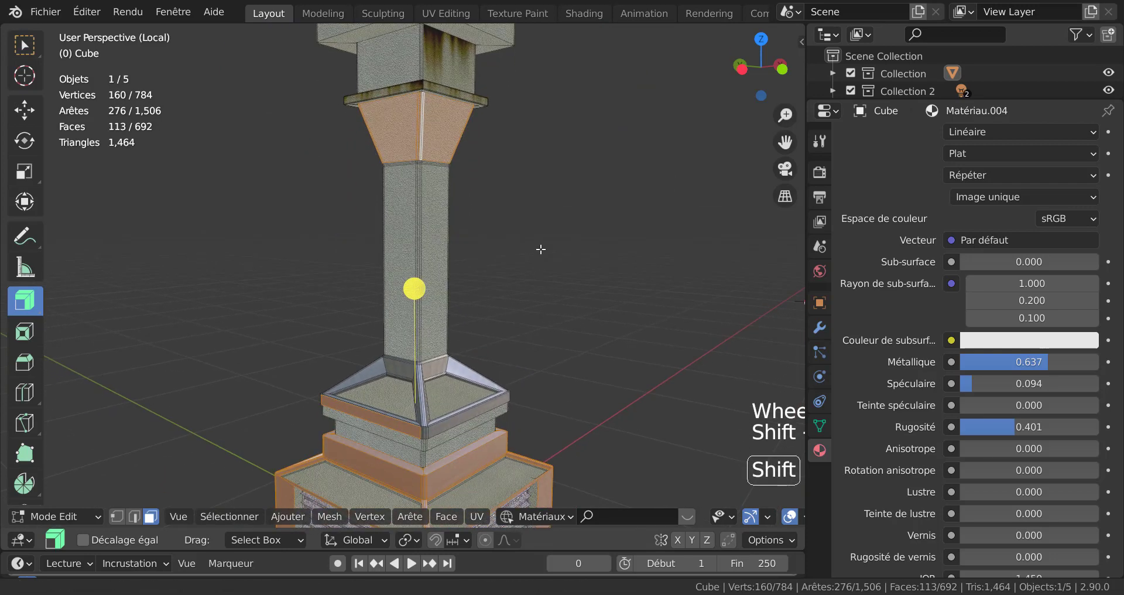
key("alt")
left_click(426, 259, "alt+shift")
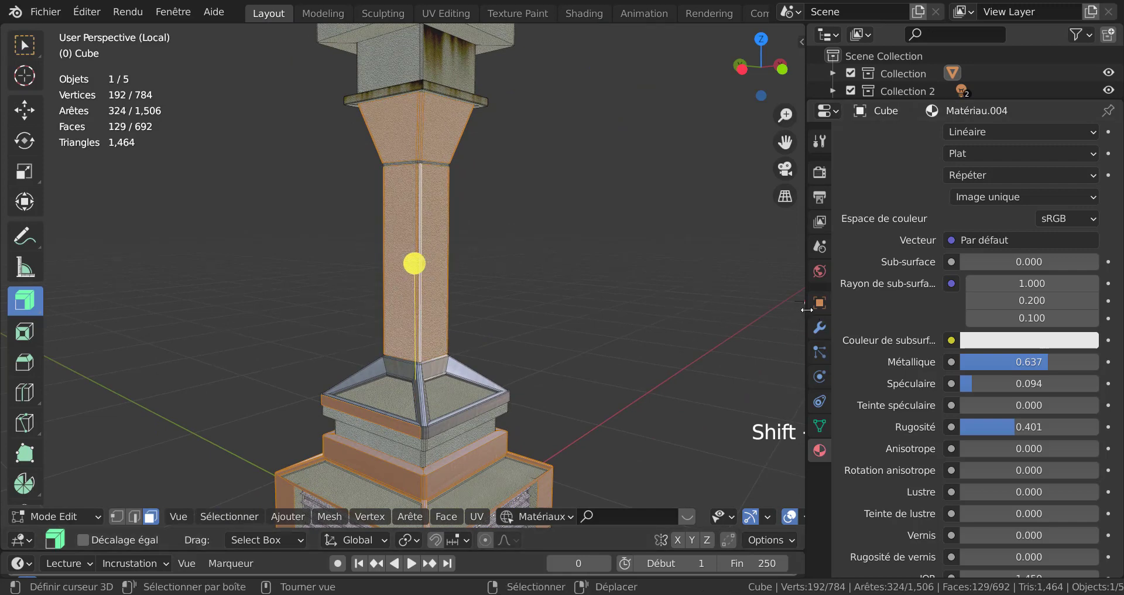
Step: Enlarge the 3D viewport and circle-select through the mesh to add the narrow bands joining the shaft and flared neck
left_click_drag(806, 311, 991, 285)
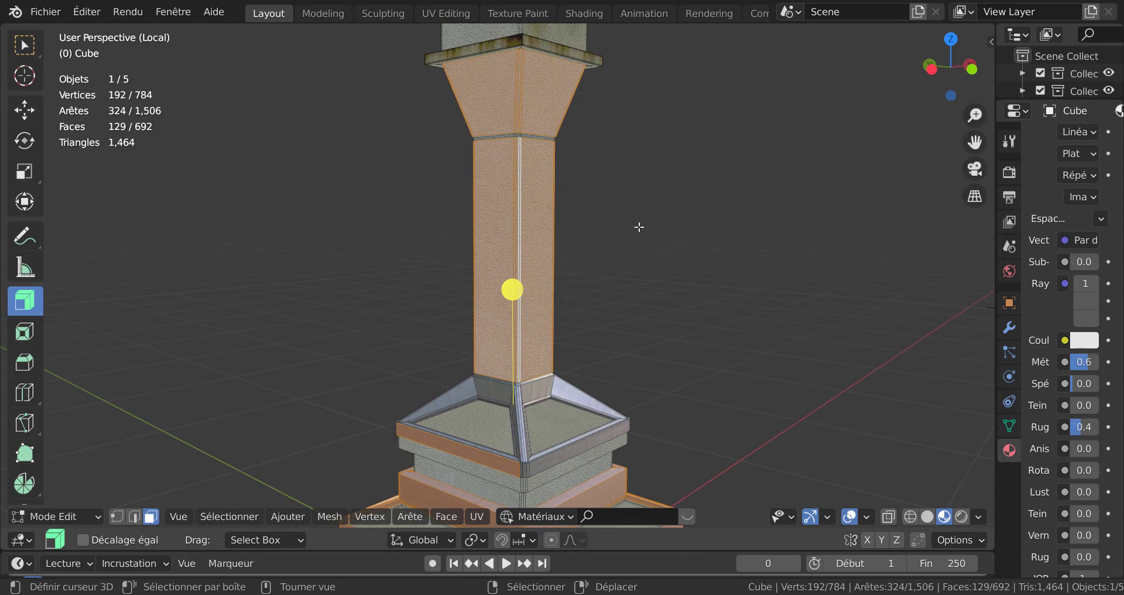
middle_click_drag(649, 211, 638, 264, "shift")
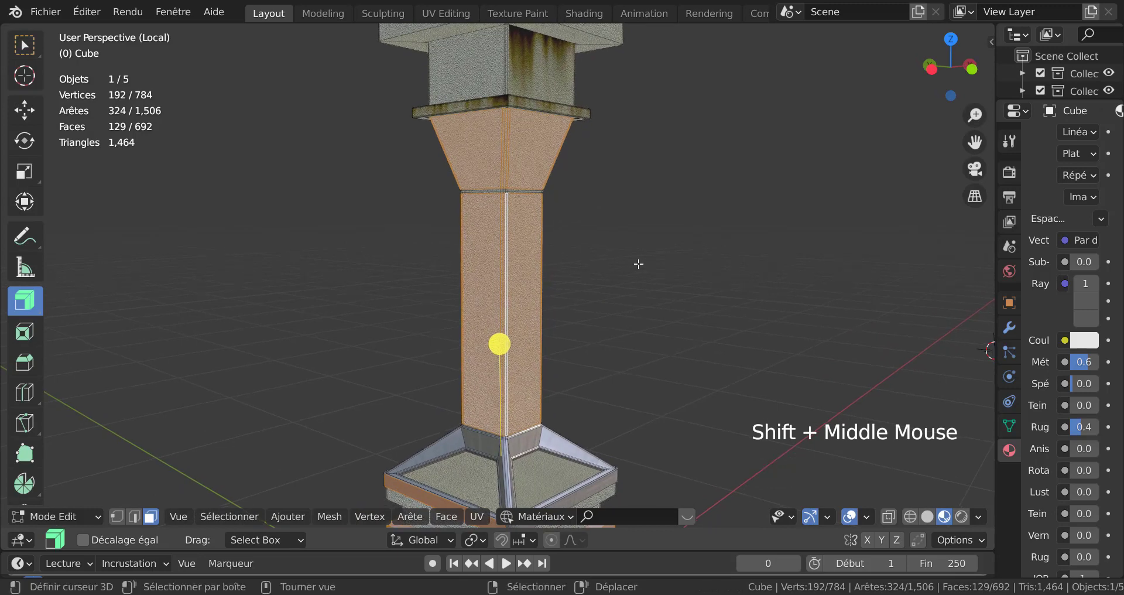
key("alt+z")
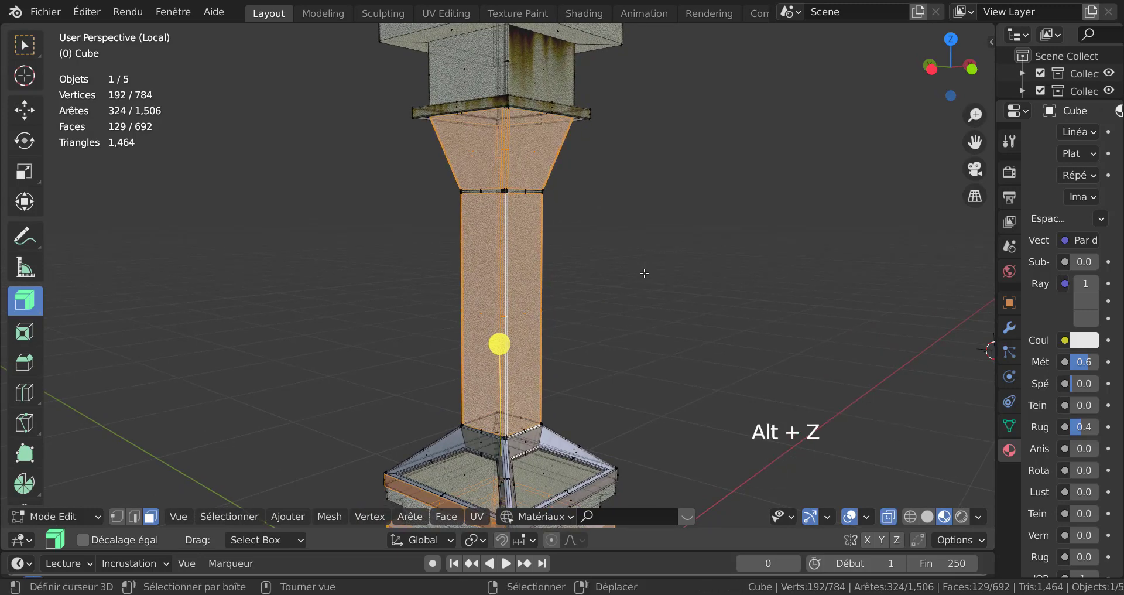
key("c")
left_click_drag(449, 210, 595, 208)
right_click(655, 223)
key("alt+z")
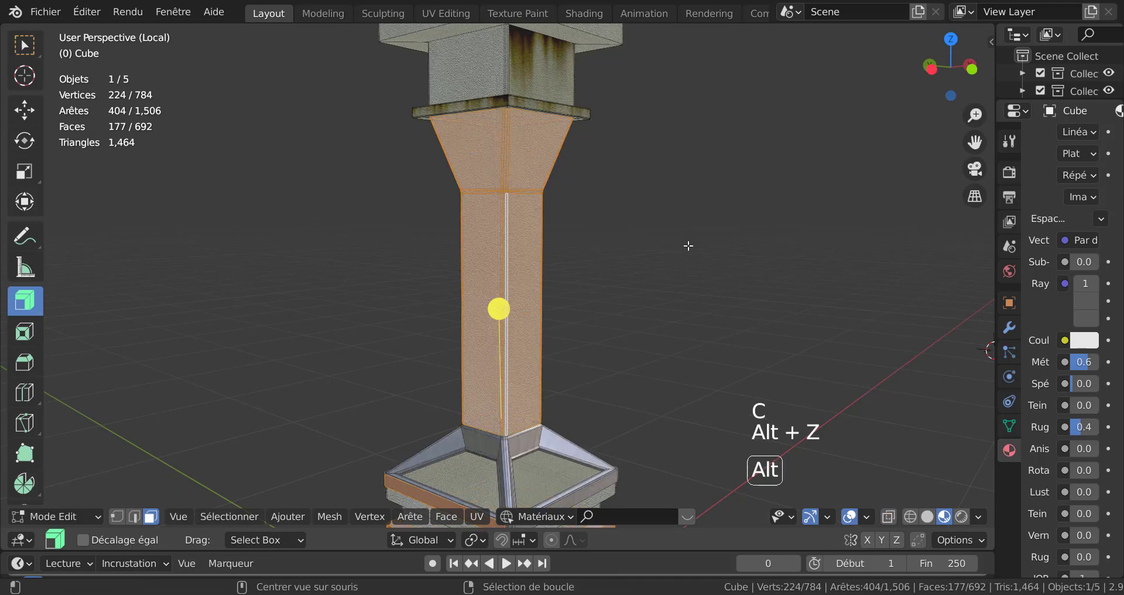
Step: Deselect the large flat faces on all four sides of the shaft and flared neck, keeping only the narrow edge strips
mouse_move(652, 261)
middle_mouse_down()
mouse_move(597, 261)
mouse_move(660, 260)
mouse_move(653, 248)
middle_mouse_up()
right_click(521, 289, "shift")
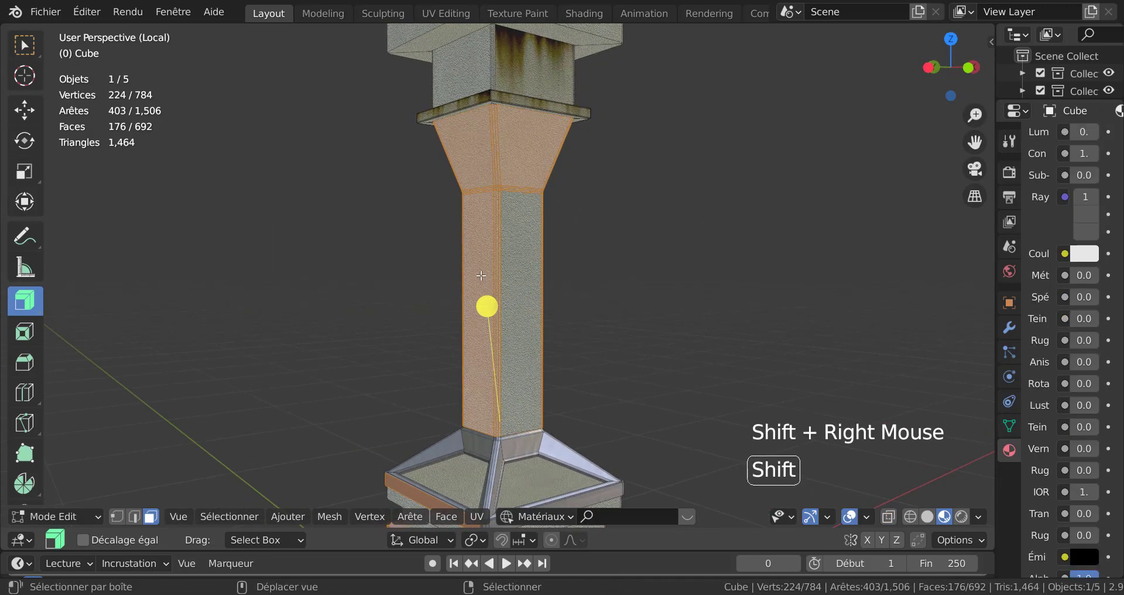
right_click(489, 303, "shift")
right_click(523, 159, "shift")
right_click(487, 153, "shift")
middle_click_drag(547, 193, 461, 276)
right_click(476, 236, "shift")
right_click(490, 159, "shift")
middle_click_drag(690, 243, 580, 257)
scroll(574, 249, "down", 1)
right_click(498, 182, "shift")
right_click(498, 242, "shift")
middle_click_drag(770, 269, 700, 356)
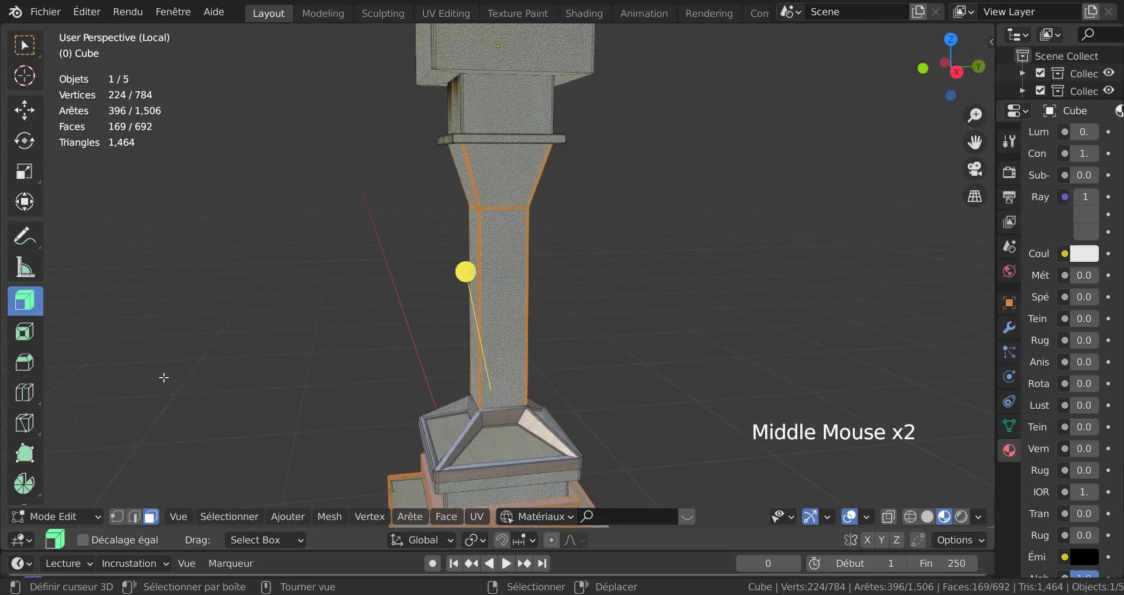
Step: Extrude the selected frame strips outward along their normals by about 0.0574 m
middle_click_drag(275, 295, 376, 308)
scroll(331, 308, "up", 4)
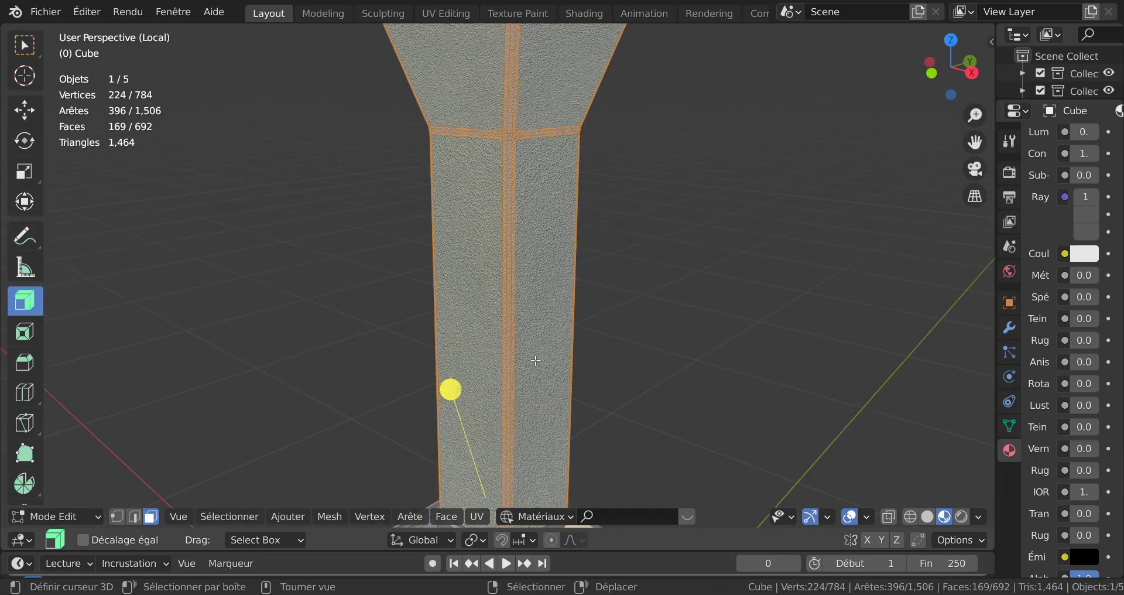
middle_click_drag(705, 316, 708, 293, "shift")
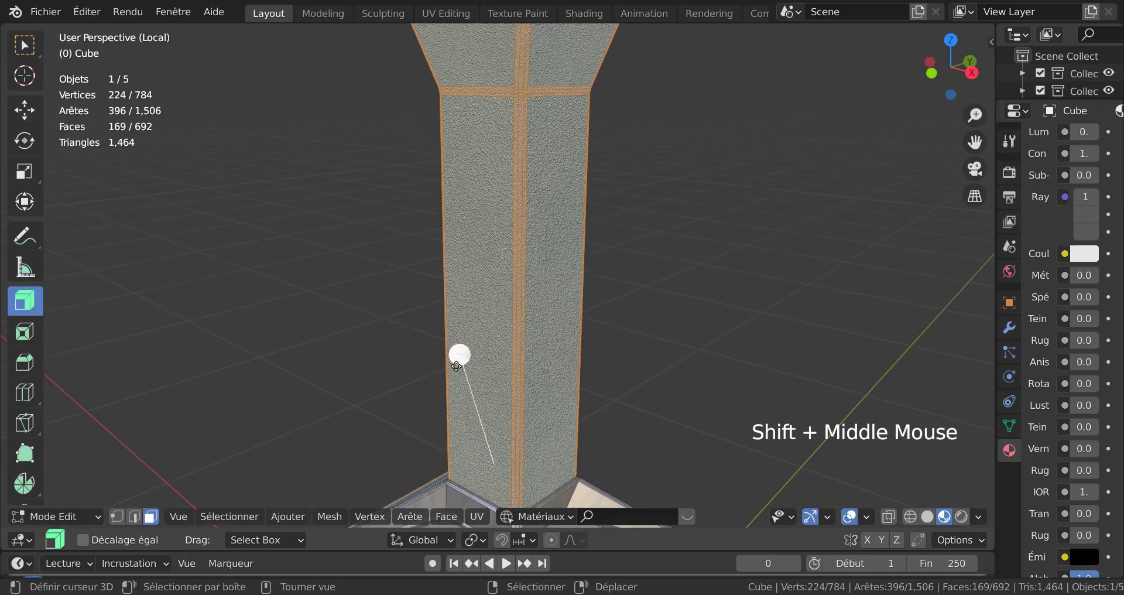
left_click_drag(459, 355, 451, 351)
Step: Add the outer face loop of the collar above the flared neck and a face on its underside to the selection
scroll(784, 256, "down", 3)
middle_click_drag(718, 270, 552, 259)
middle_click_drag(665, 203, 719, 359, "shift")
scroll(726, 343, "up", 3)
scroll(720, 359, "up", 3)
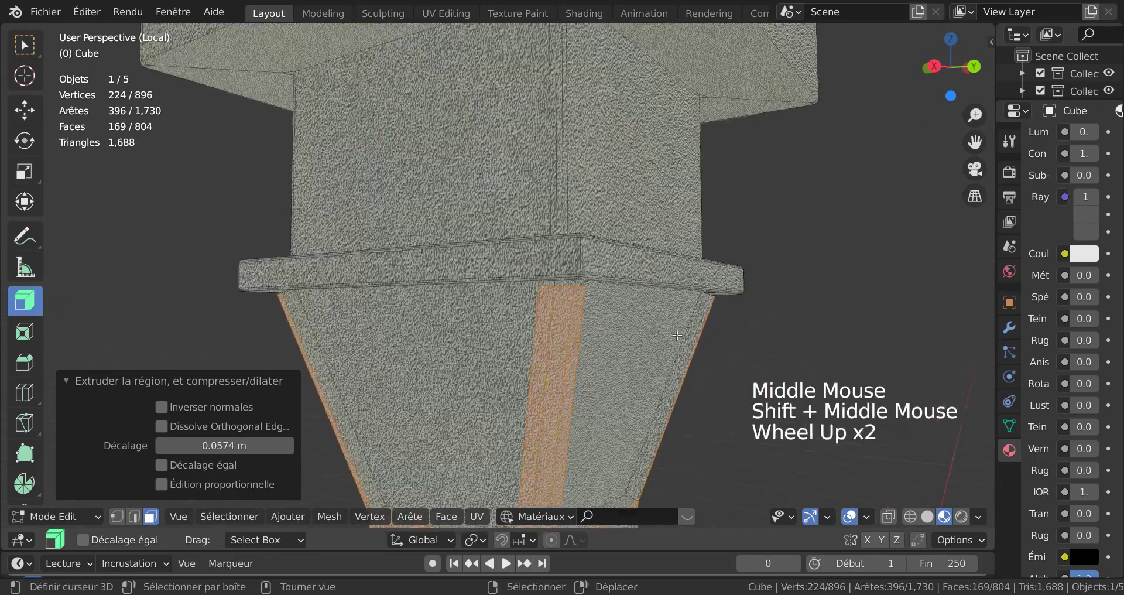
right_click(621, 255, "alt+shift")
middle_click_drag(621, 254, 626, 67)
right_click(630, 58, "alt+shift")
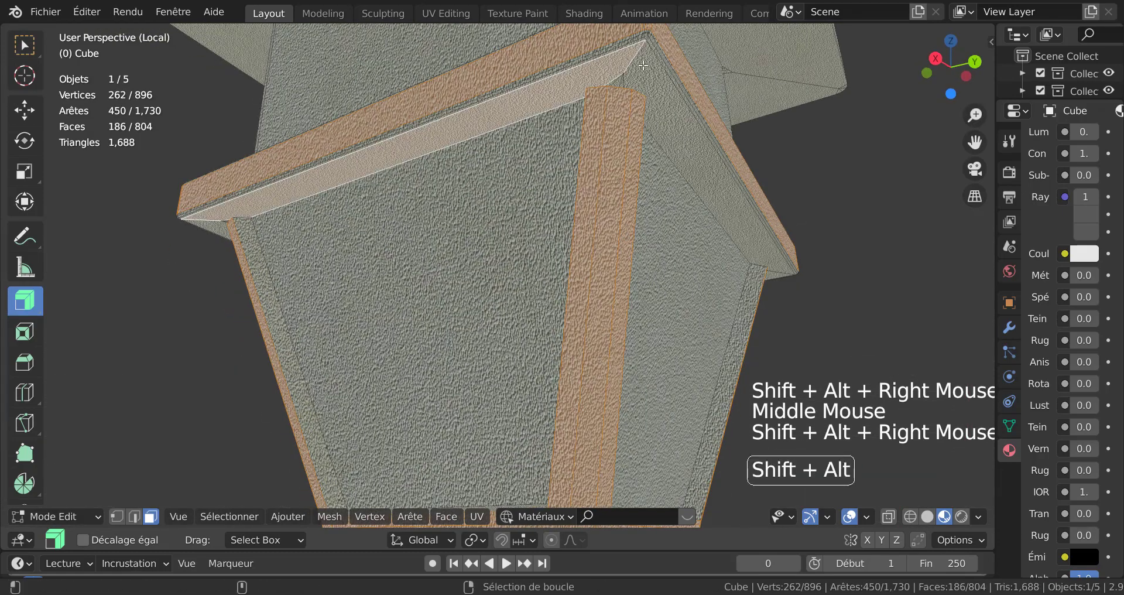
right_click(642, 65, "alt+shift")
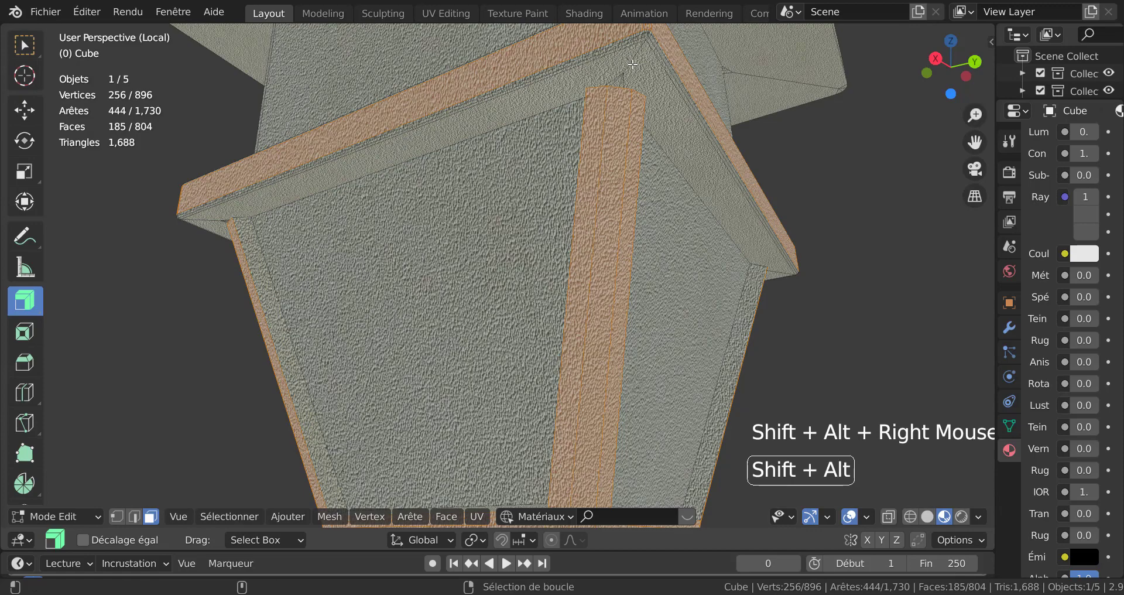
right_click(632, 64, "alt+shift")
scroll(743, 250, "down", 3)
middle_click_drag(742, 251, 795, 311)
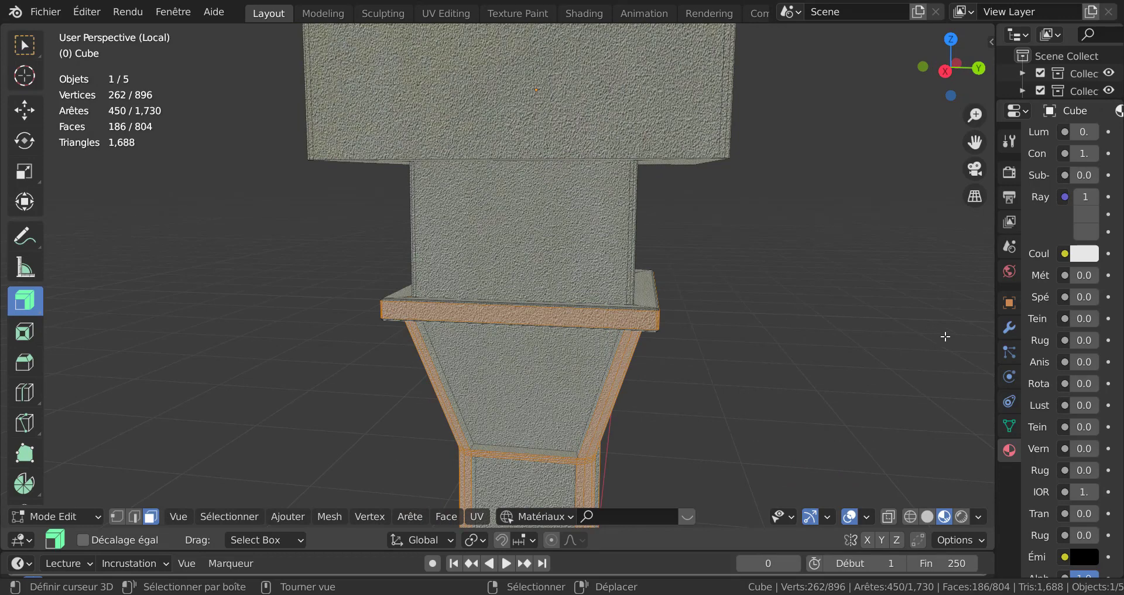
Step: In front view with X-ray and vertex selection, box-select the whole collar to add it to the selection, then turn X-ray off
key("KP_1")
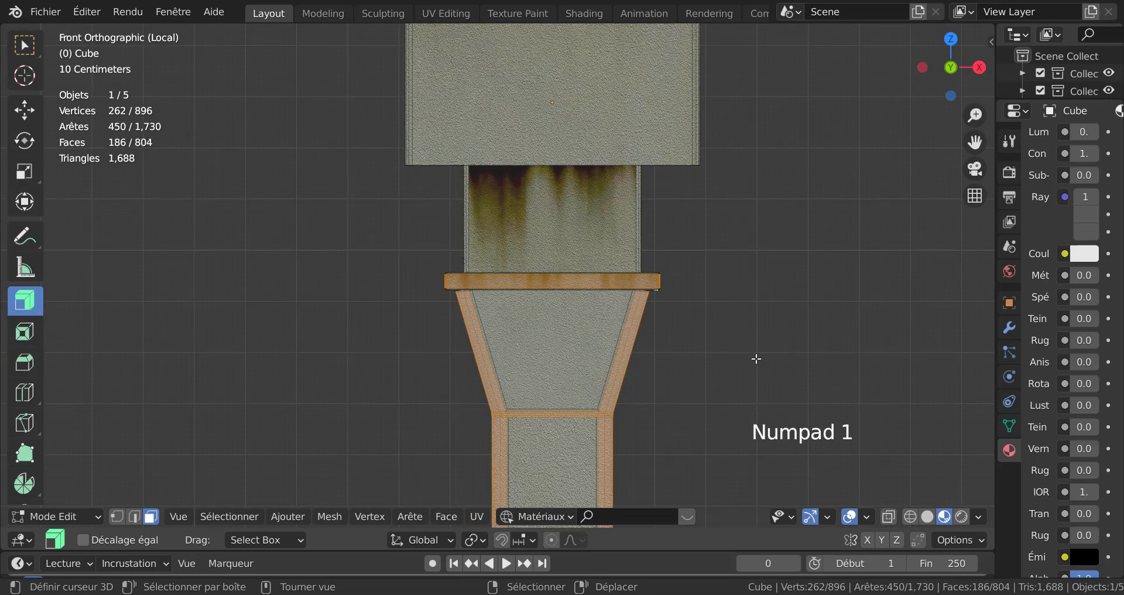
key("alt+z")
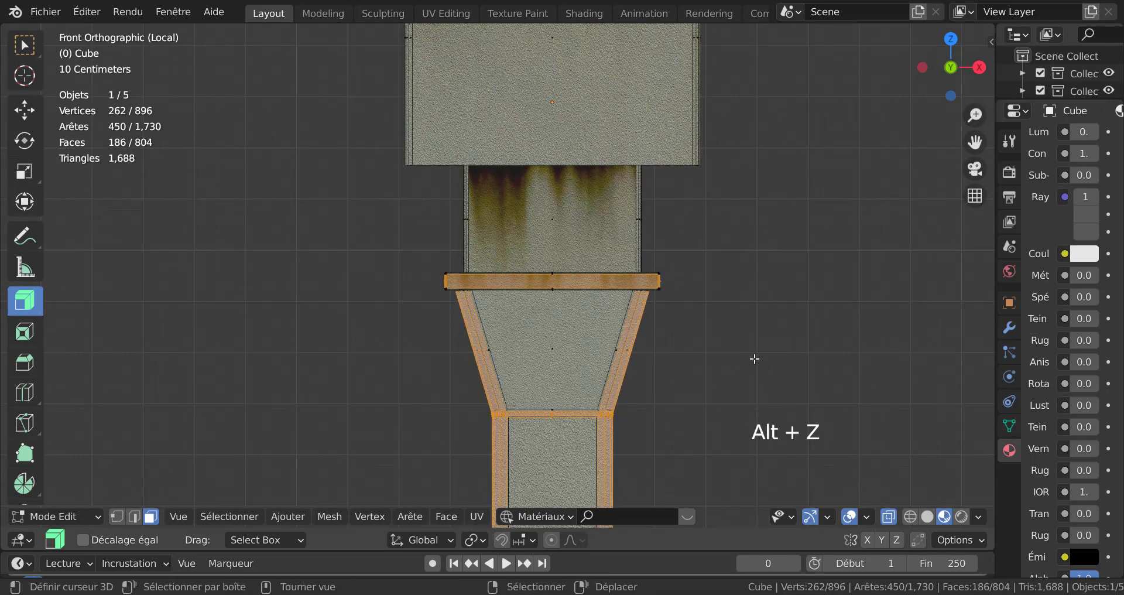
key("1")
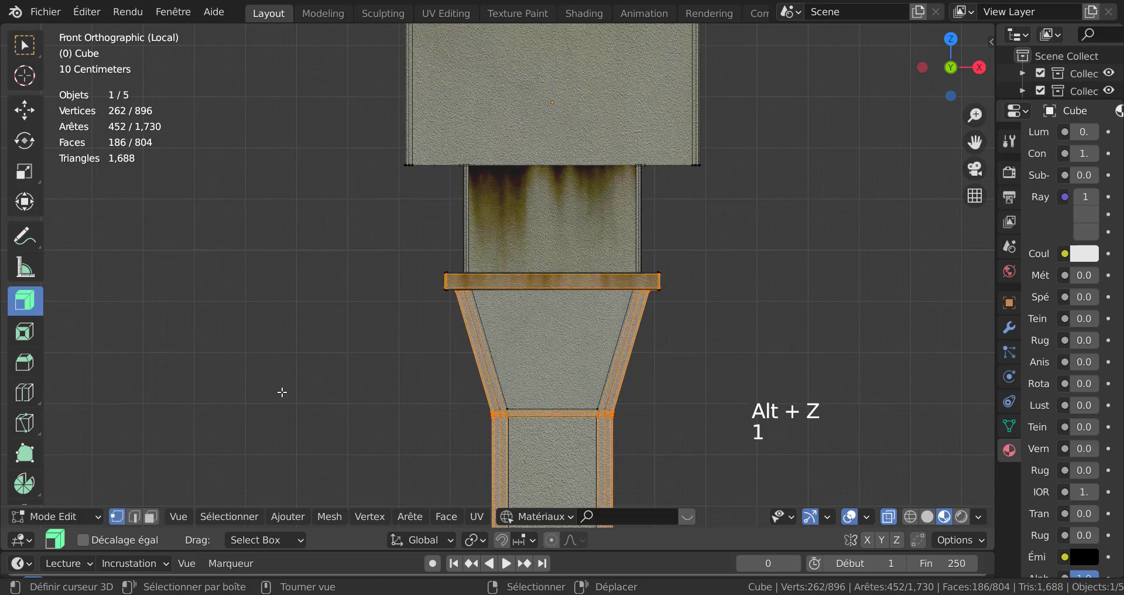
scroll(670, 382, "down", 1)
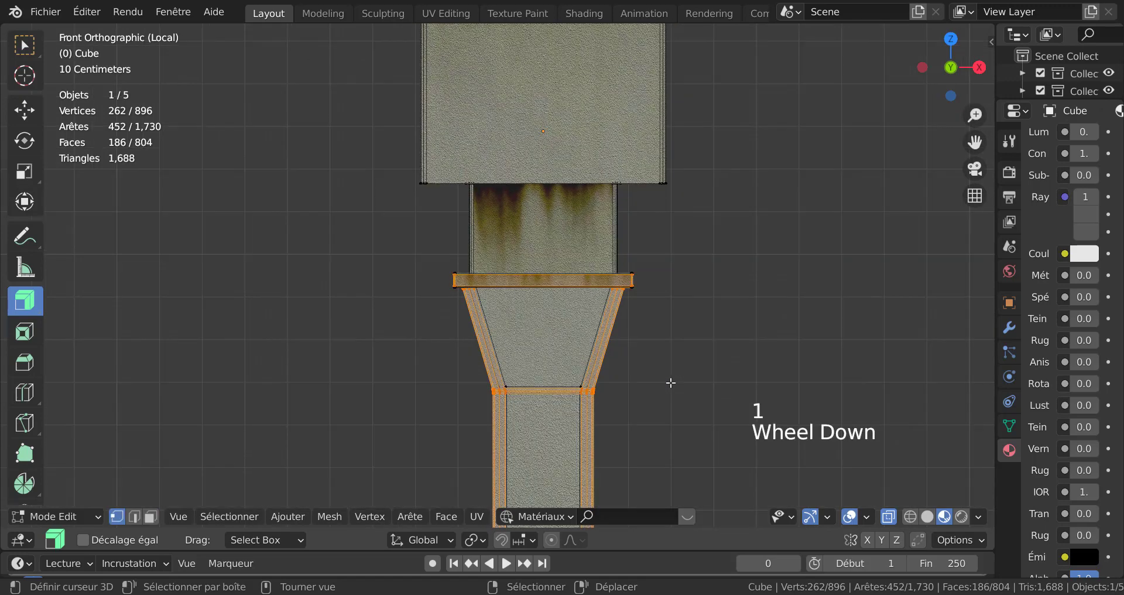
key("b")
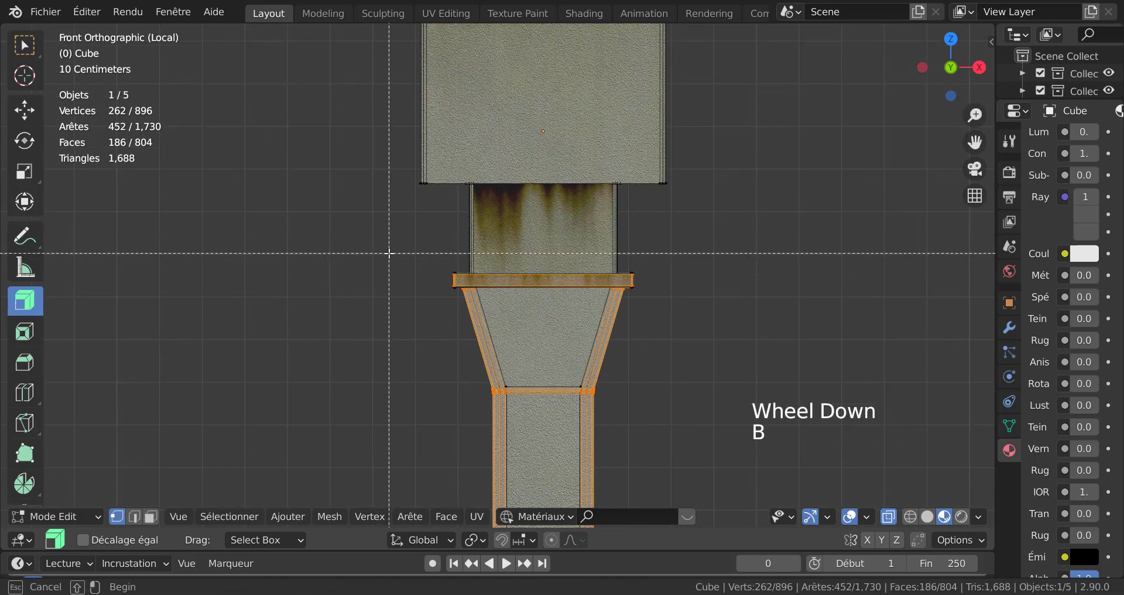
left_click_drag(409, 265, 678, 308)
middle_click_drag(763, 314, 767, 337)
scroll(684, 361, "up", 1)
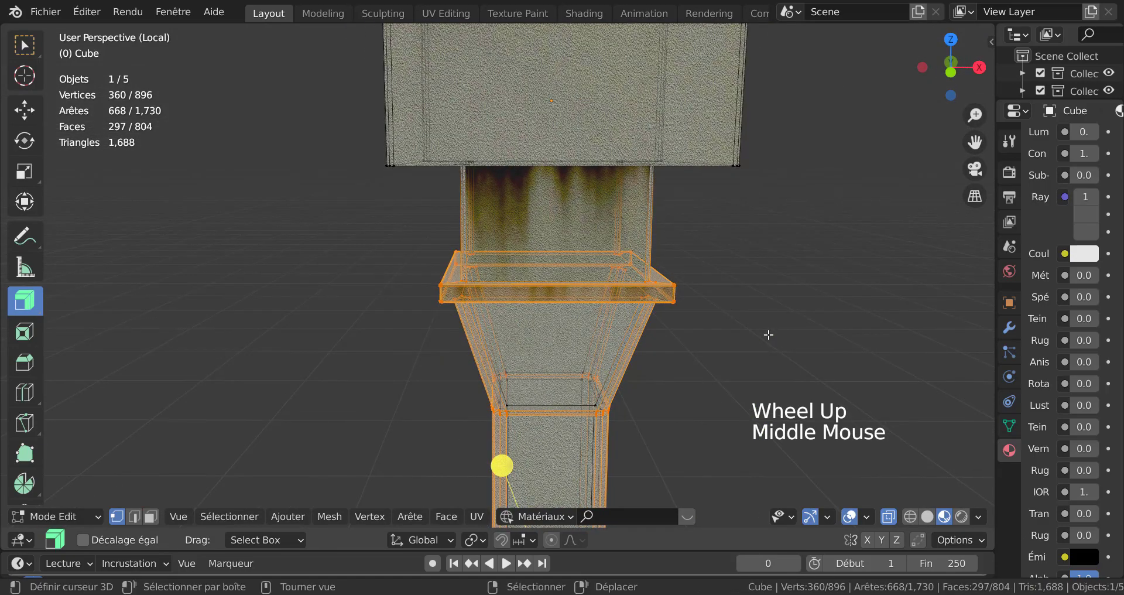
key("alt+z")
Step: Return to face selection and add the unselected sloped face at the foot of the shaft, above the pyramidal base
scroll(673, 369, "down", 2)
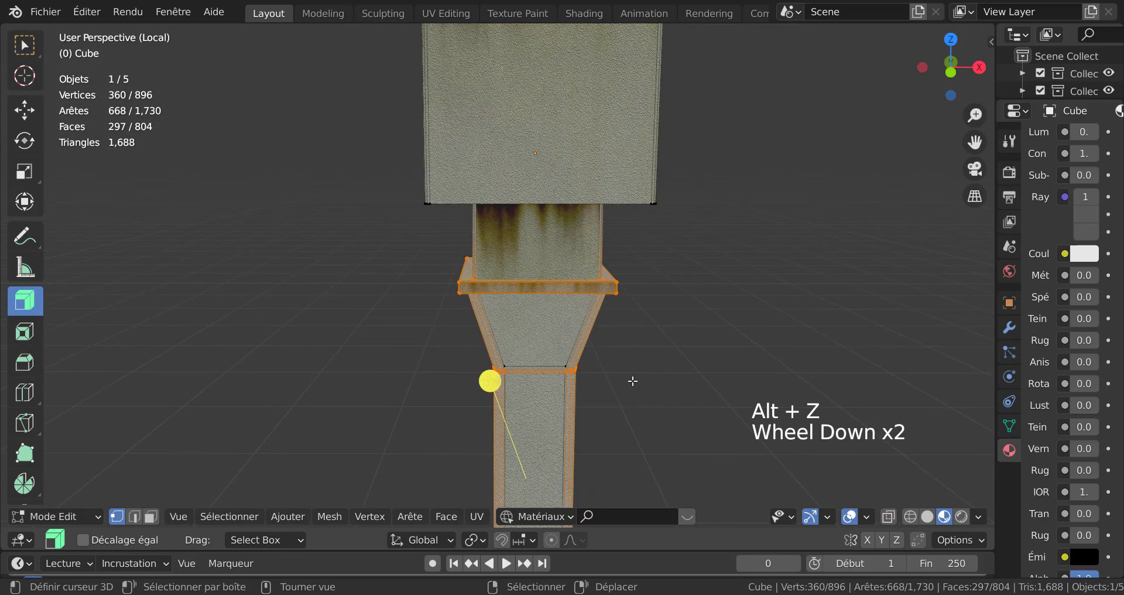
middle_click_drag(633, 381, 690, 233)
scroll(690, 228, "down", 1, "shift")
scroll(690, 225, "down", 1)
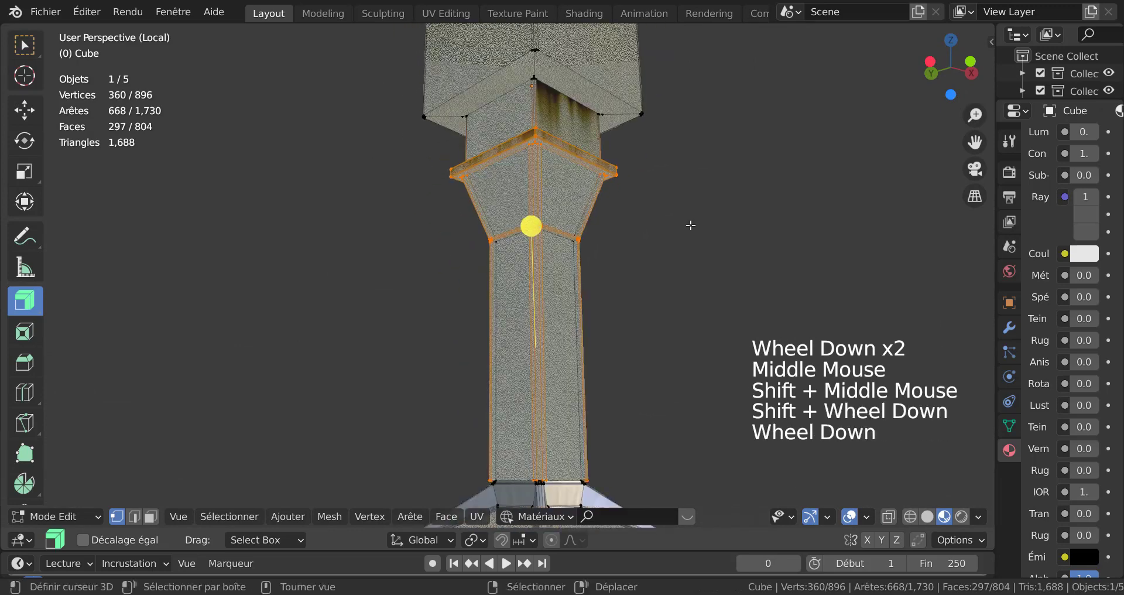
scroll(690, 225, "down", 1)
middle_click_drag(657, 281, 655, 205)
scroll(660, 333, "up", 3)
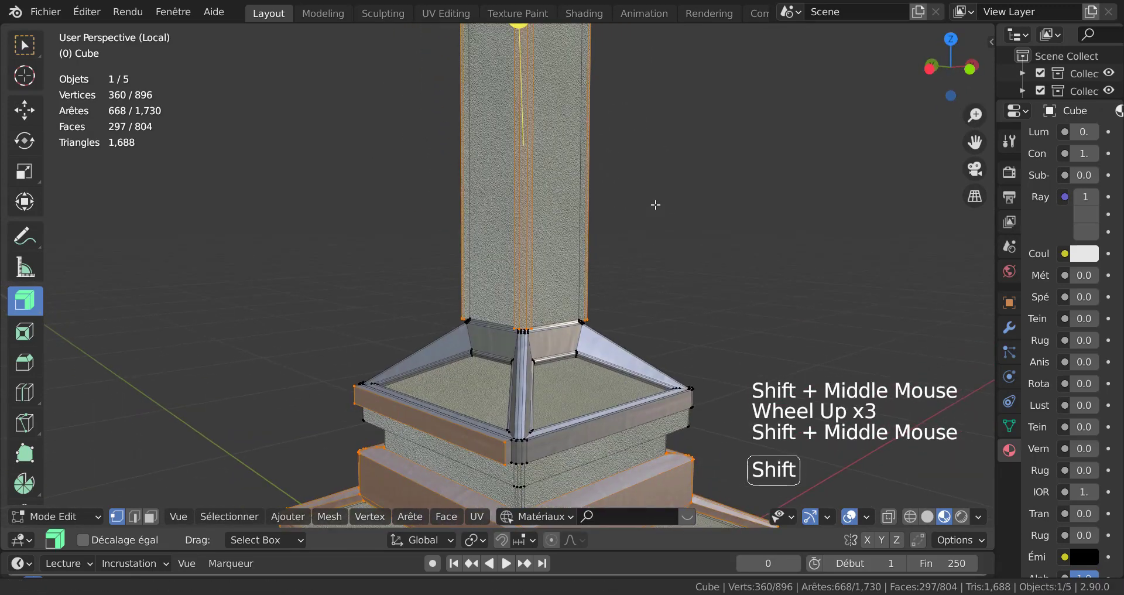
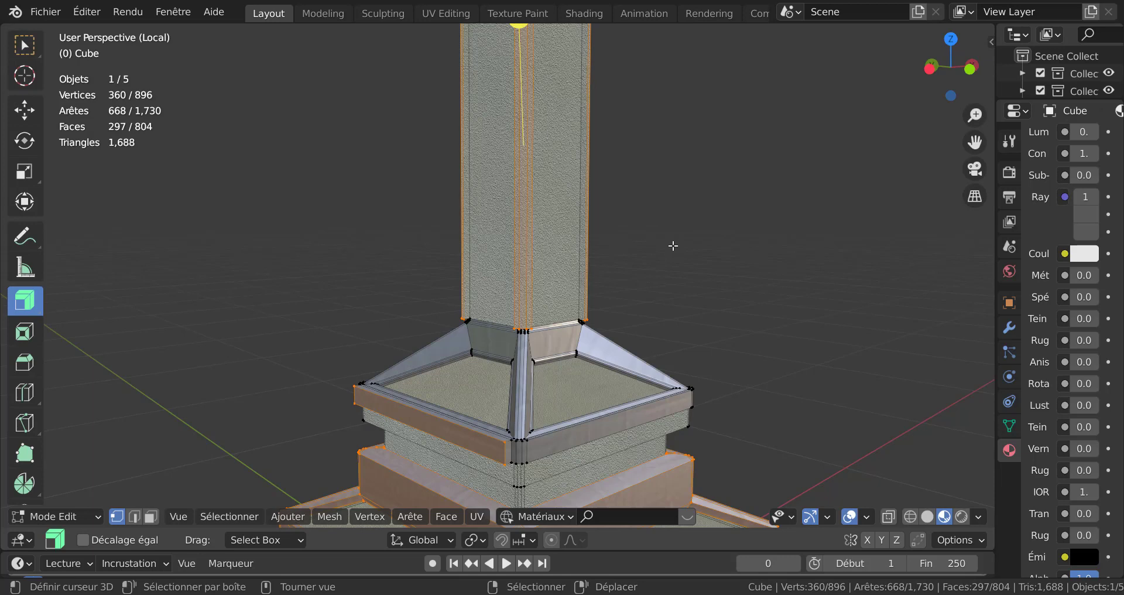
key("3")
key("shift")
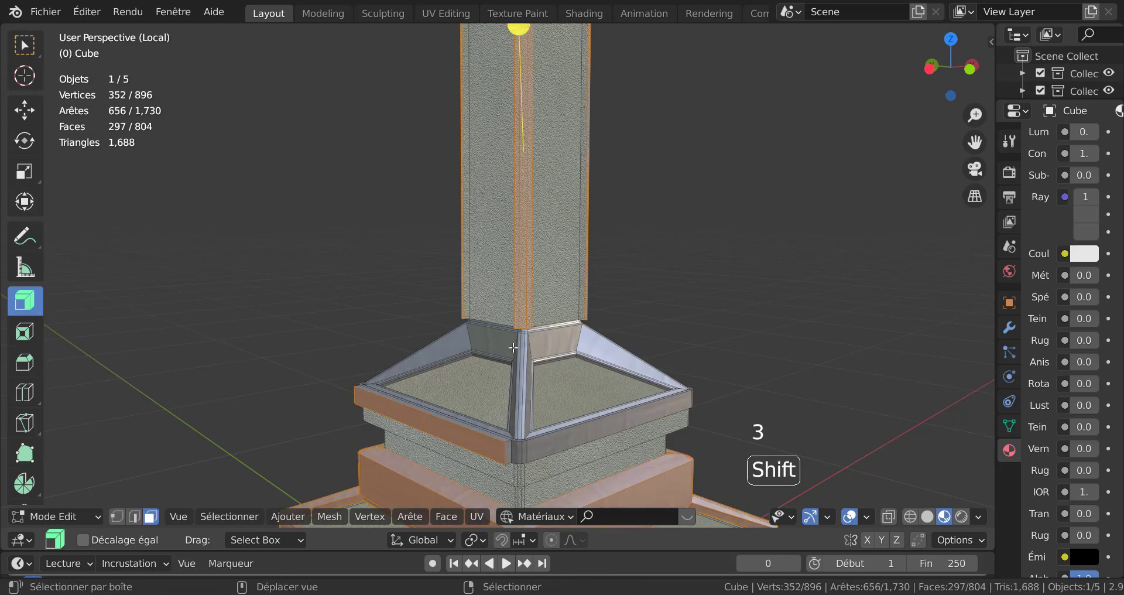
right_click(500, 345, "shift")
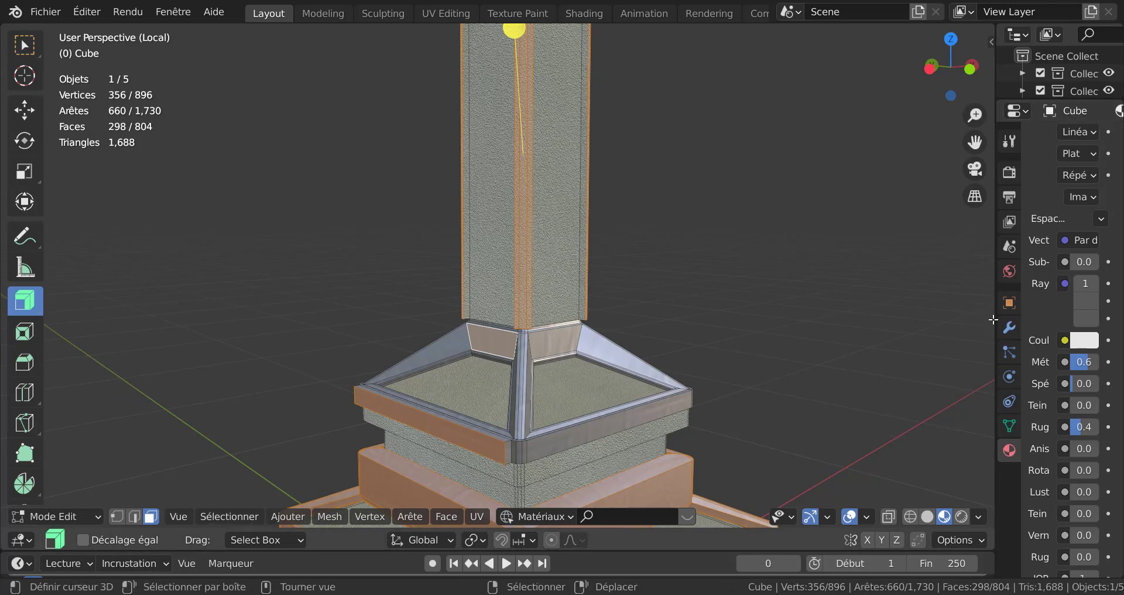
Step: Widen the material settings and assign Matériau.004 to the selected frame, collar and base faces
left_click_drag(993, 318, 774, 312)
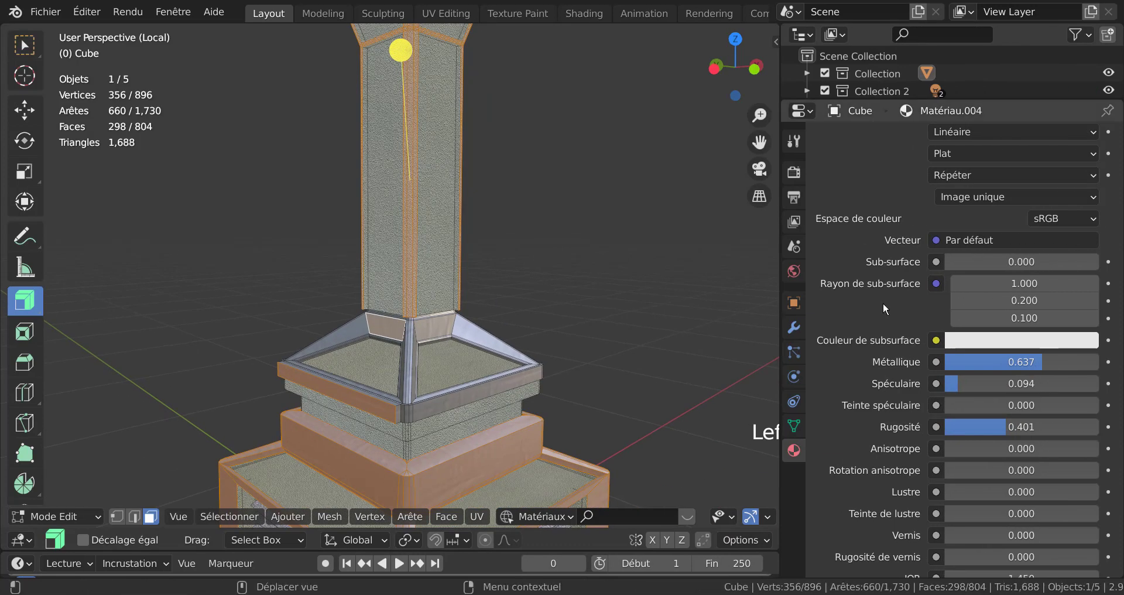
scroll(943, 200, "up", 10)
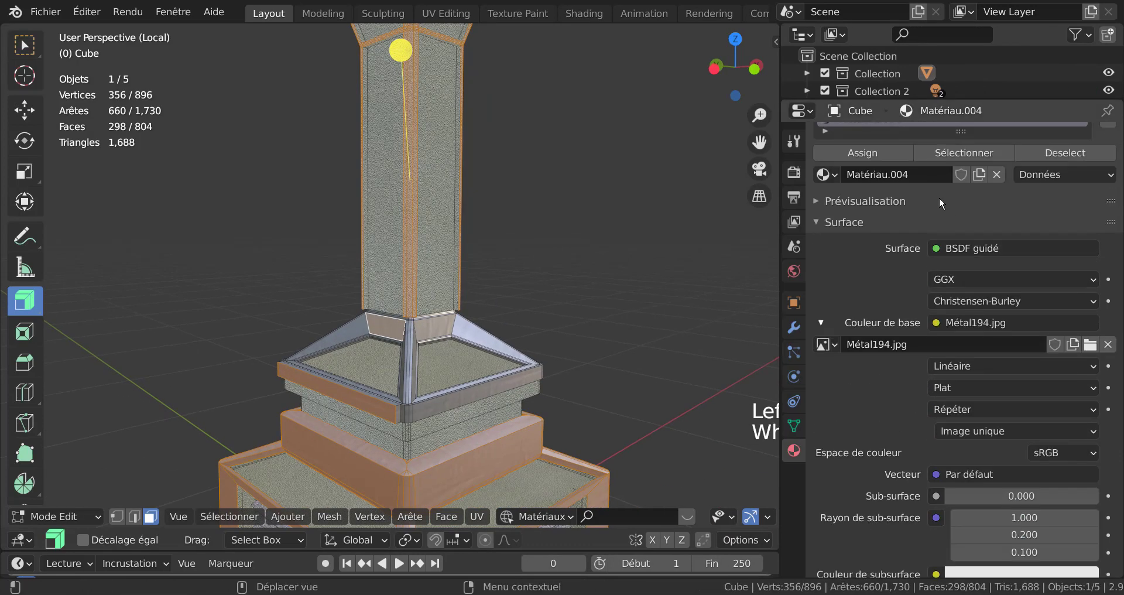
left_click(863, 199)
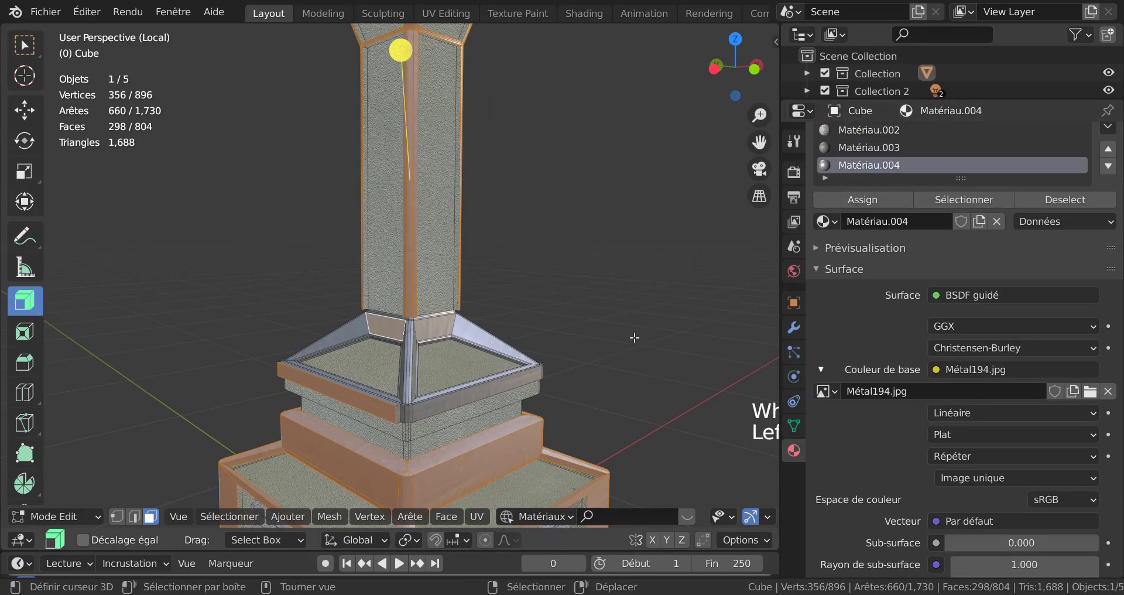
Step: Leave mesh editing, preview the model in rendered shading, exit the isolated view and deselect the pillar
key("Tab")
scroll(634, 338, "down", 3)
scroll(596, 353, "down", 3)
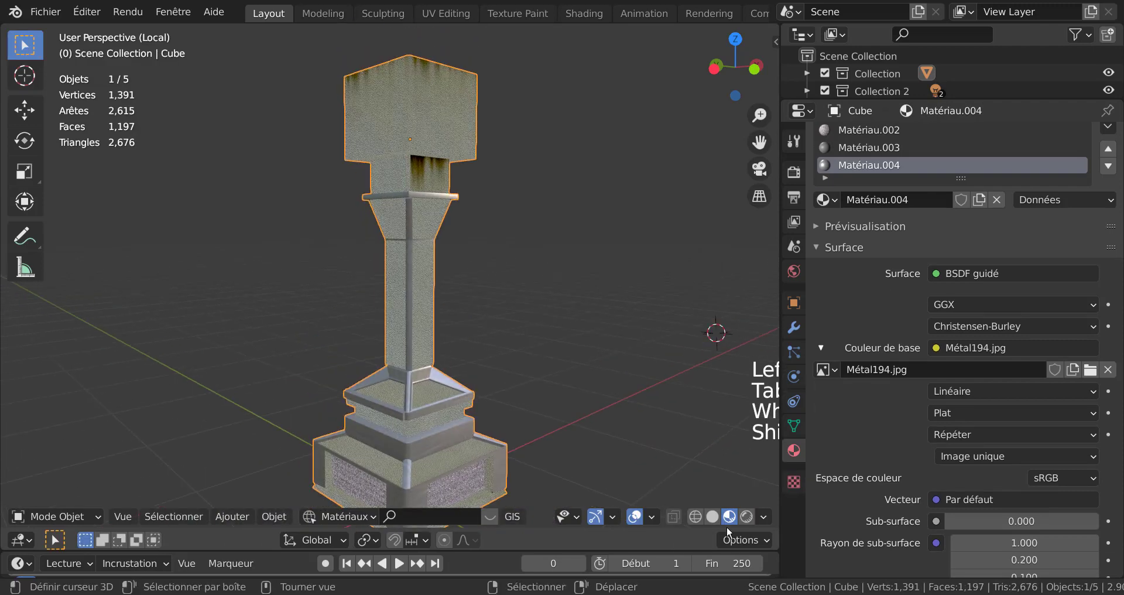
left_click(746, 517)
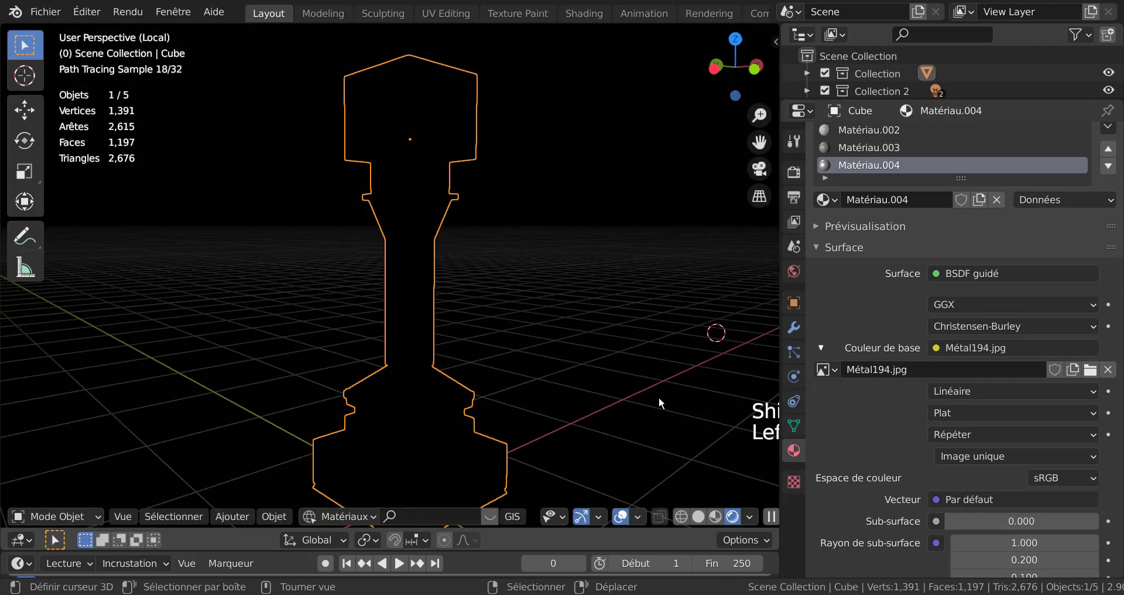
key("KP_Divide")
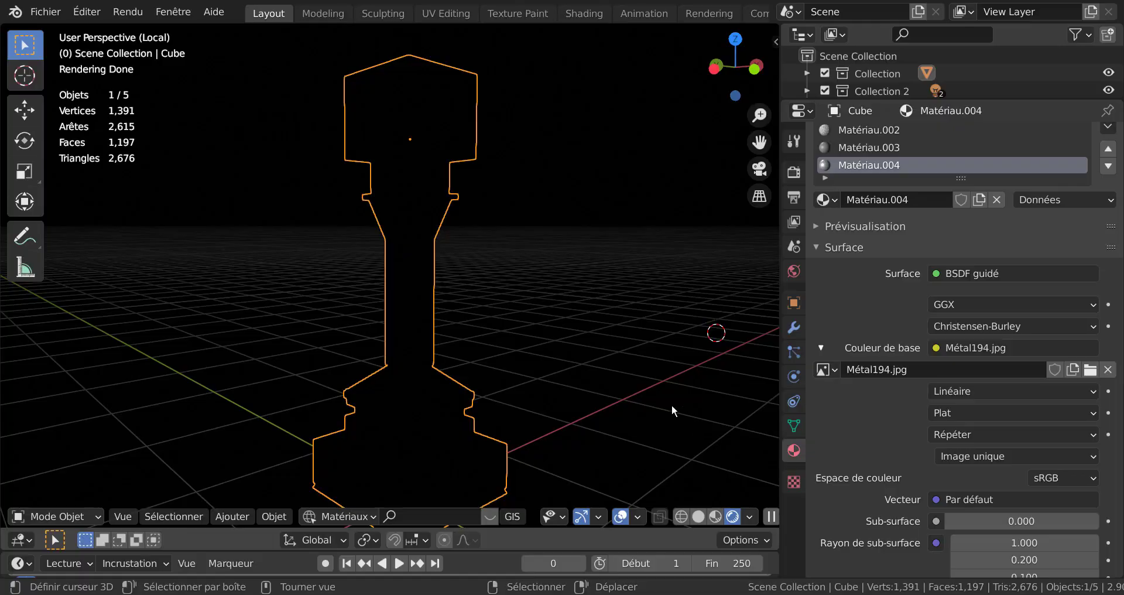
right_click(670, 400)
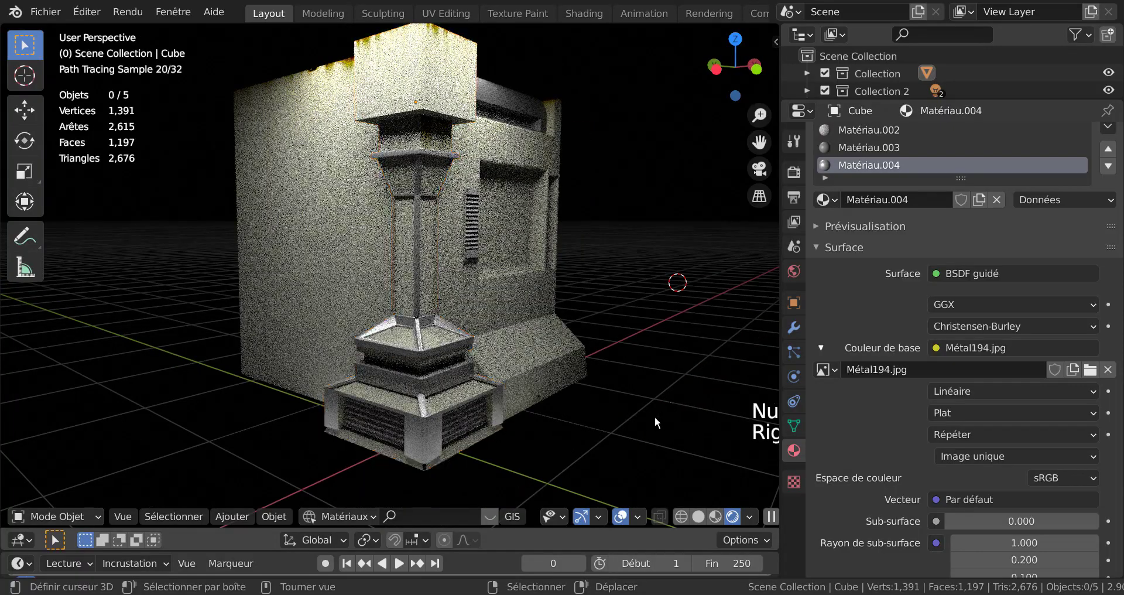
Step: Inspect the corner pillar's top block and capital against the wall from several angles
scroll(635, 420, "up", 2)
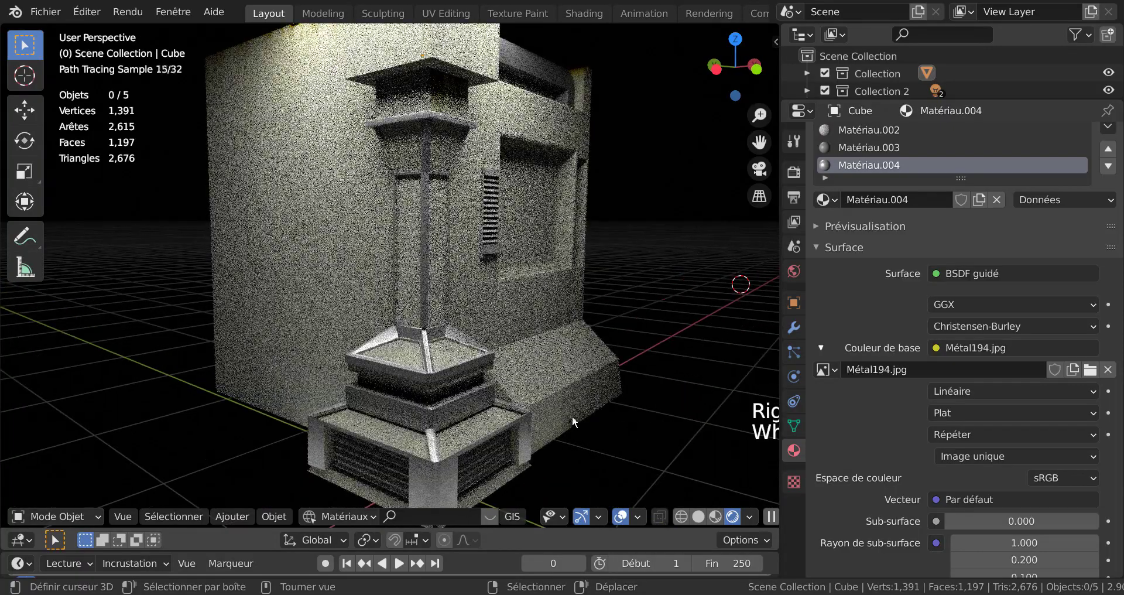
middle_click_drag(498, 419, 359, 197)
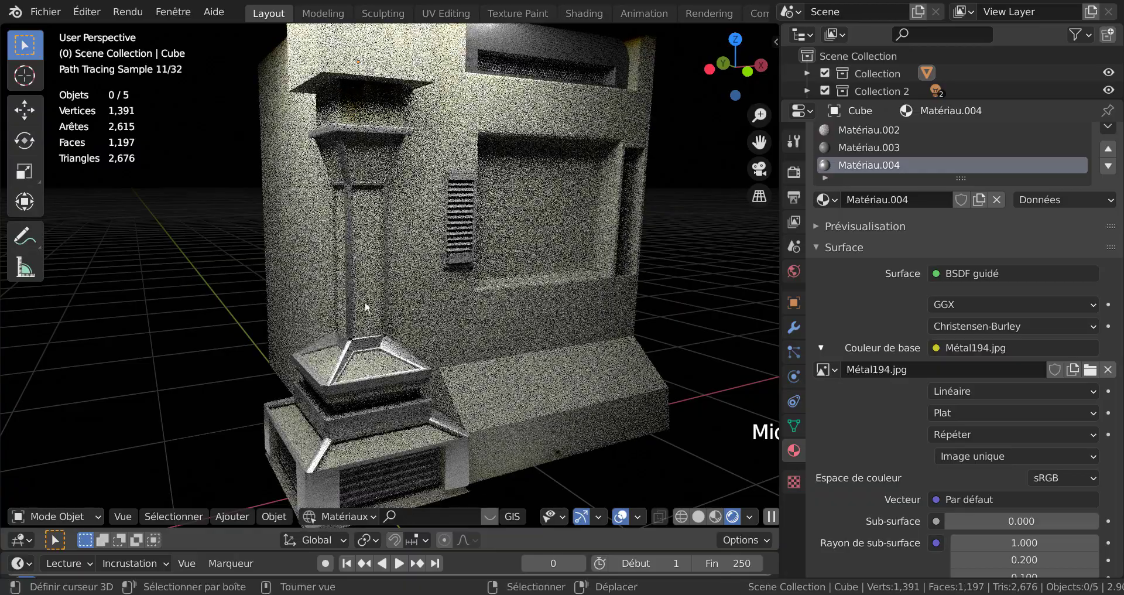
middle_click_drag(406, 263, 410, 284, "ctrl")
middle_click_drag(373, 120, 420, 328, "shift")
key("Tab")
right_click(441, 218)
middle_click_drag(439, 259, 523, 156)
scroll(450, 253, "up", 3)
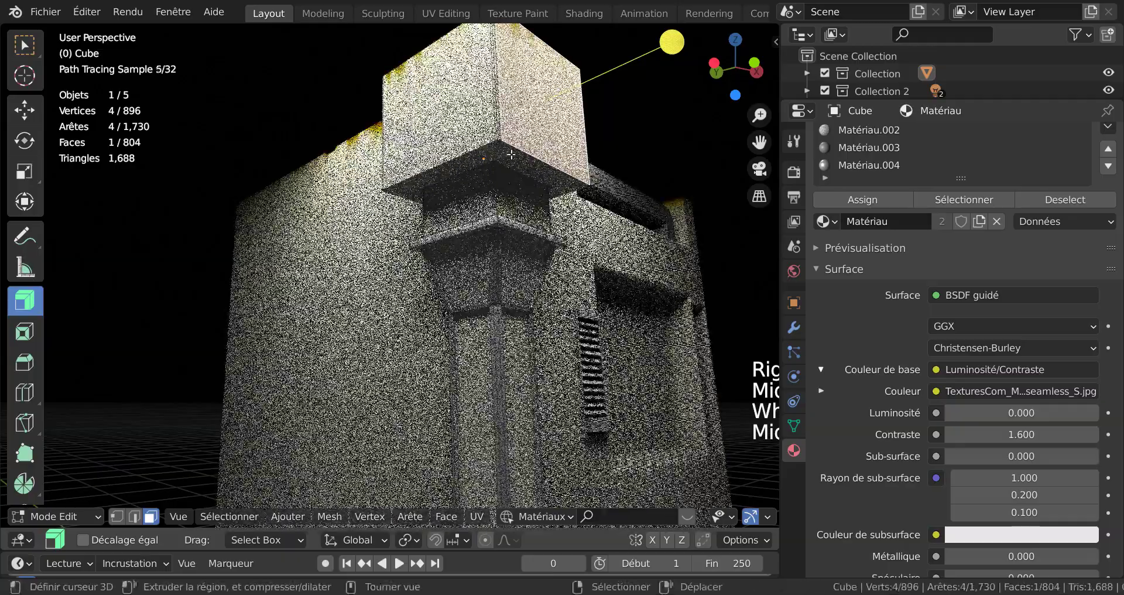
key("Tab")
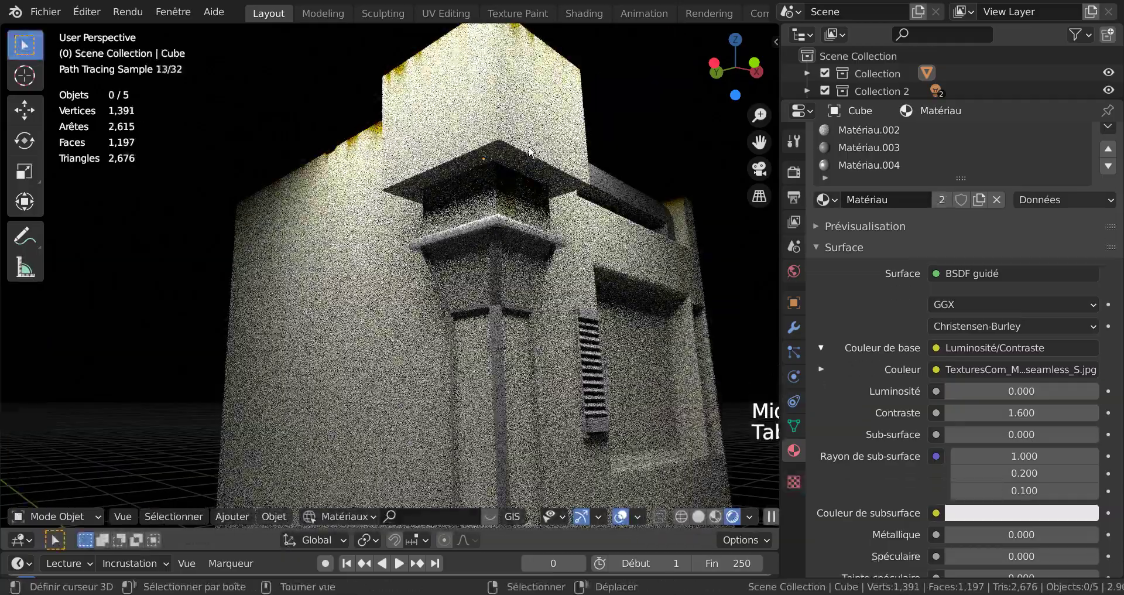
key("Tab")
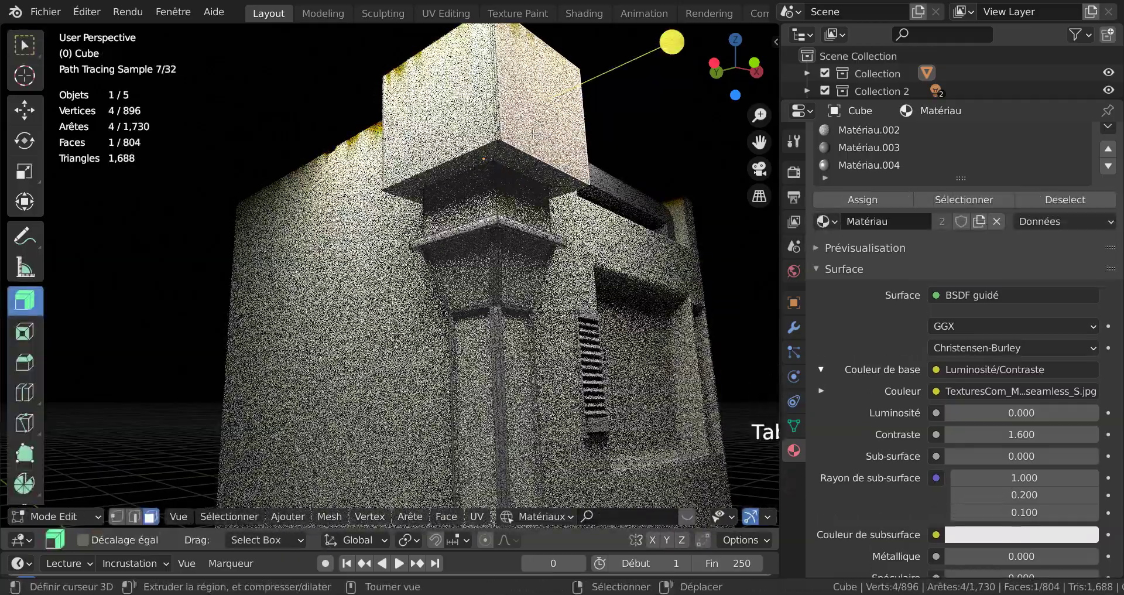
scroll(541, 174, "up", 2)
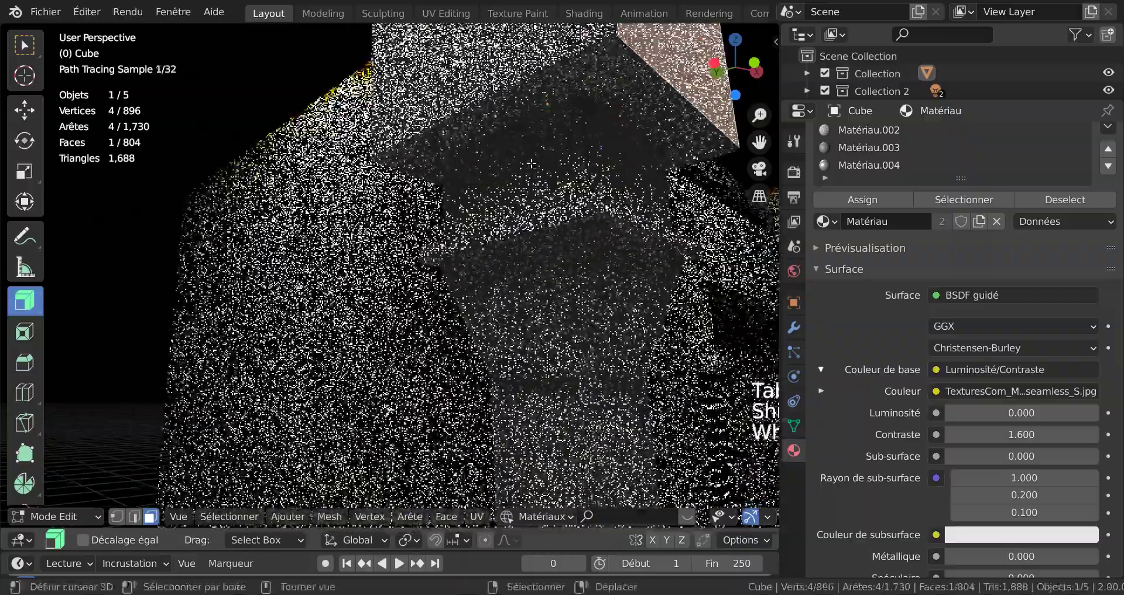
middle_click_drag(541, 174, 537, 306, "shift")
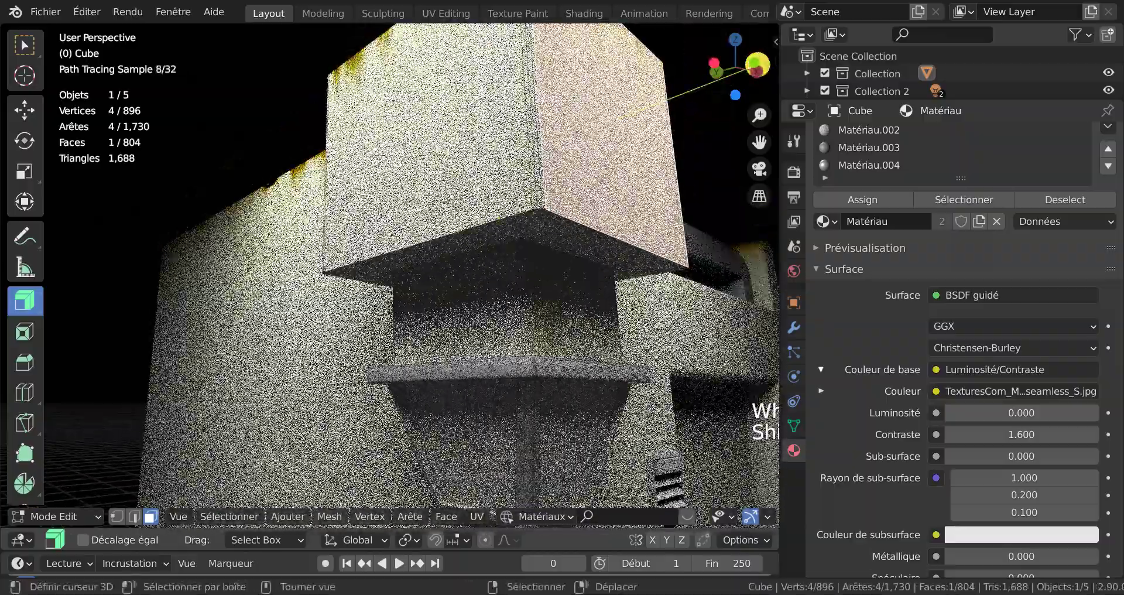
middle_click_drag(544, 192, 555, 177)
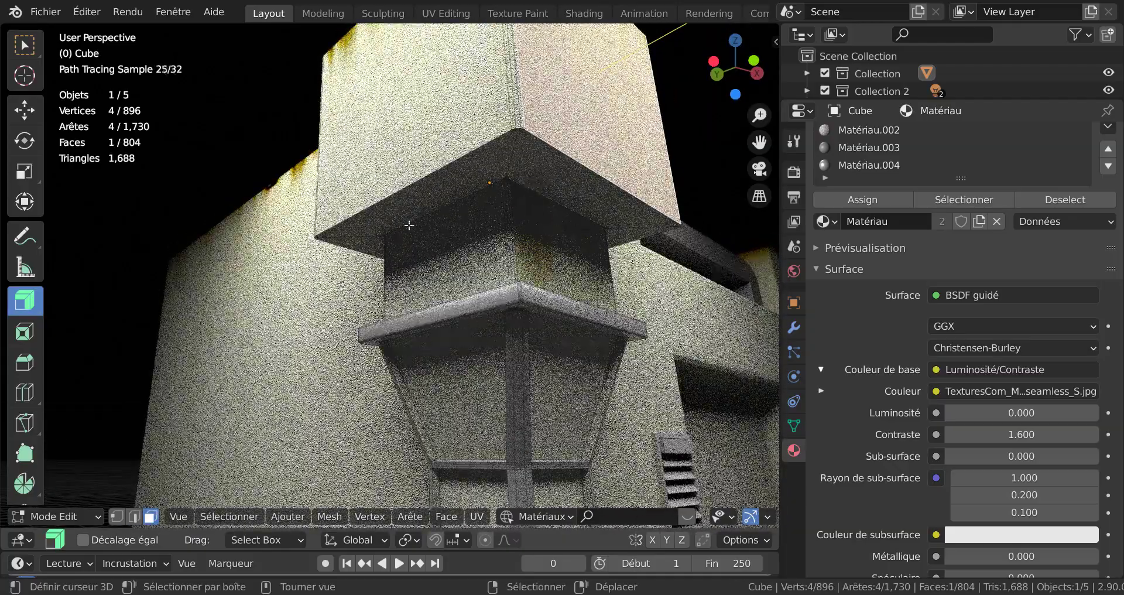
scroll(455, 259, "down", 4)
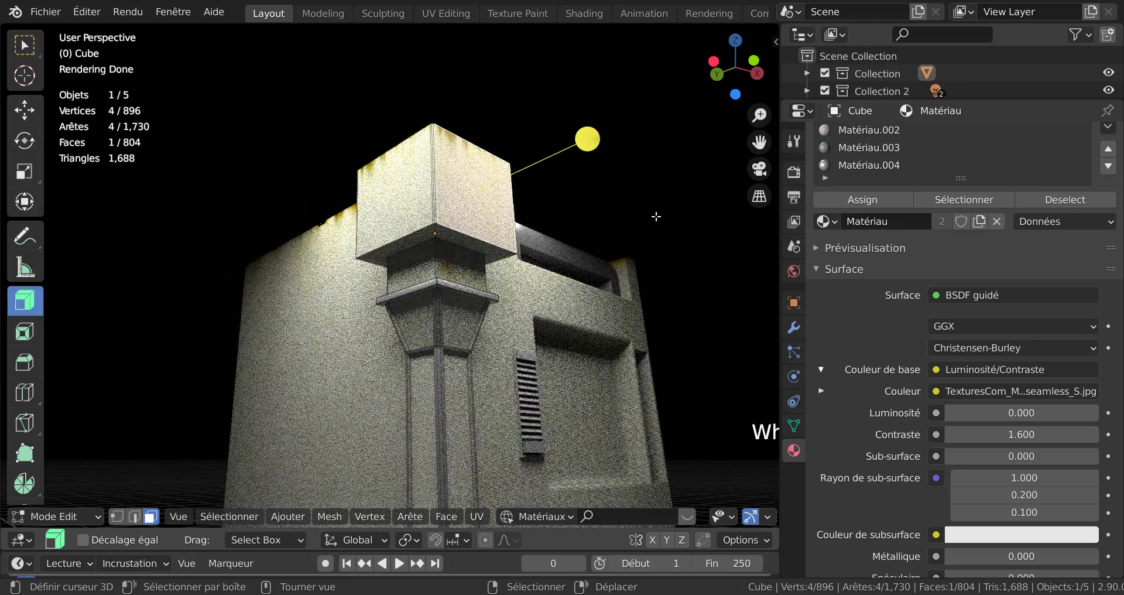
key("Tab")
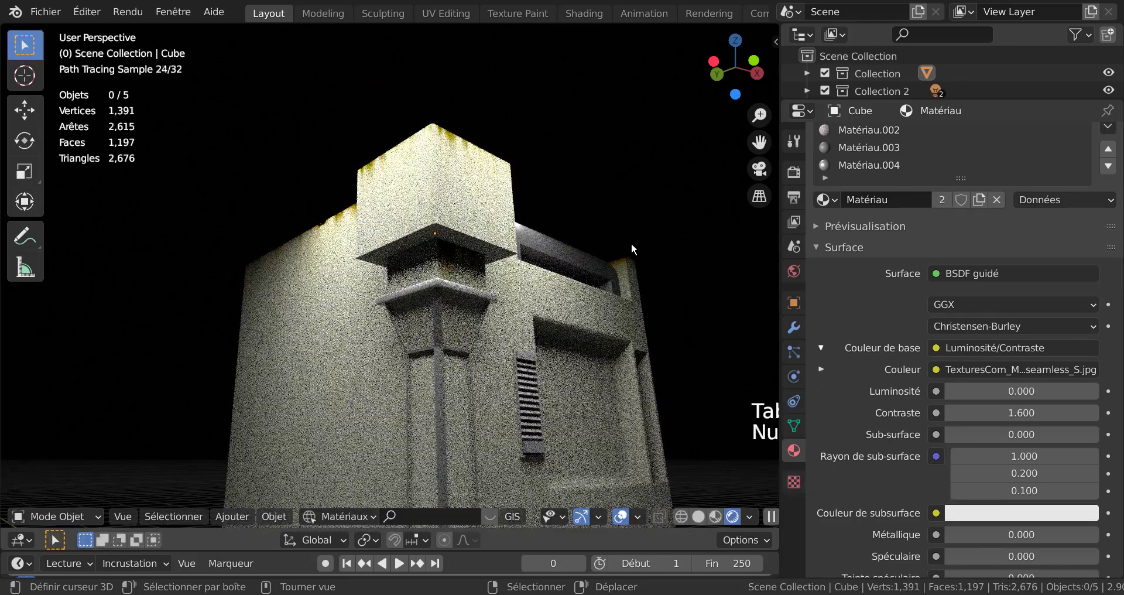
Step: Isolate the pillar in local view, enter Edit Mode on it and switch the viewport to Material Preview shading
right_click(603, 305)
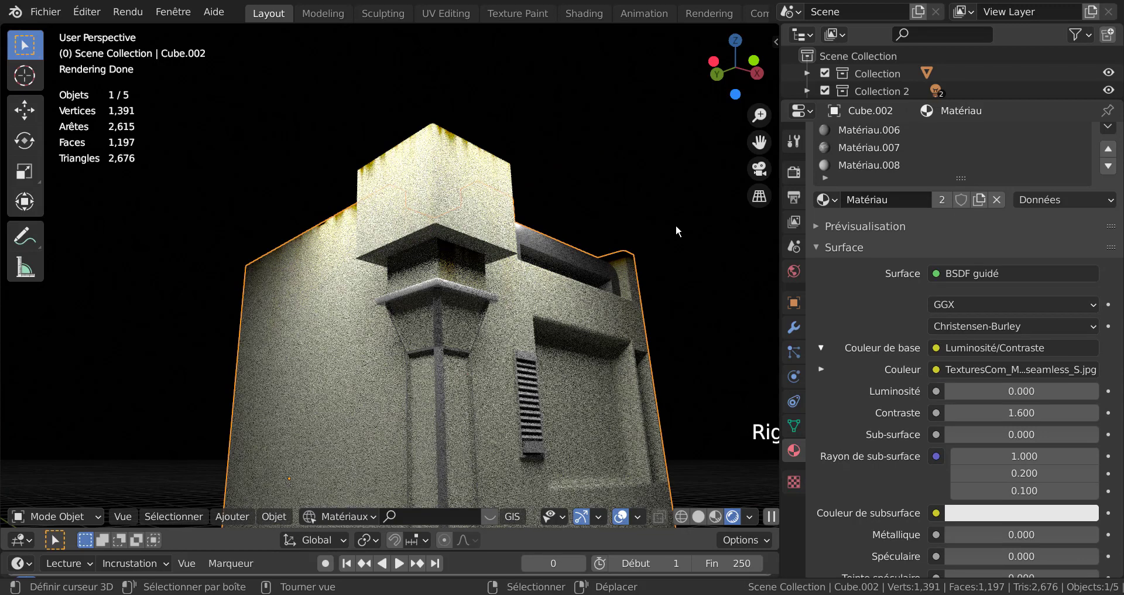
right_click(448, 212)
key("KP_Divide")
key("Tab")
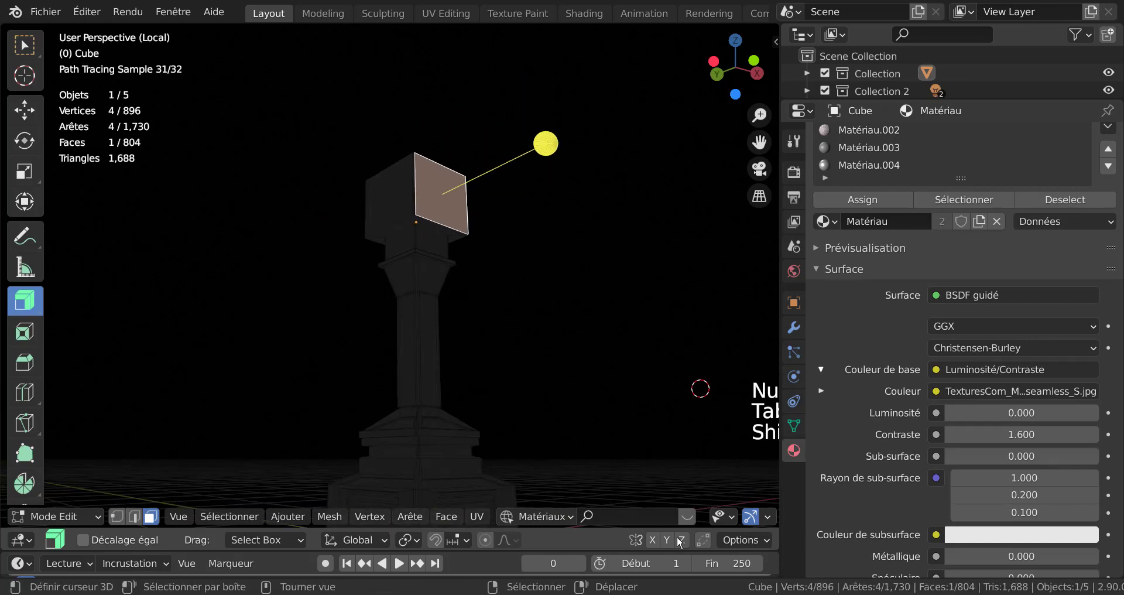
scroll(707, 515, "down", 5)
left_click(710, 518)
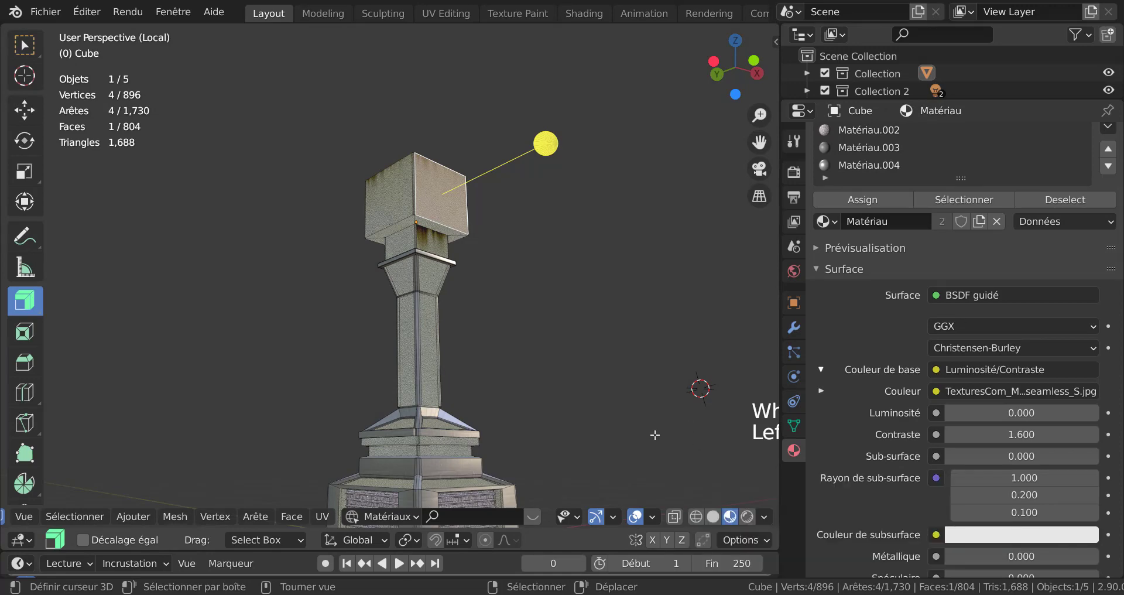
Step: In front view with X-ray and vertex selection, box-select the vertices along the lower edge of the pillar's top block
middle_click_drag(655, 434, 620, 482)
key("KP_1")
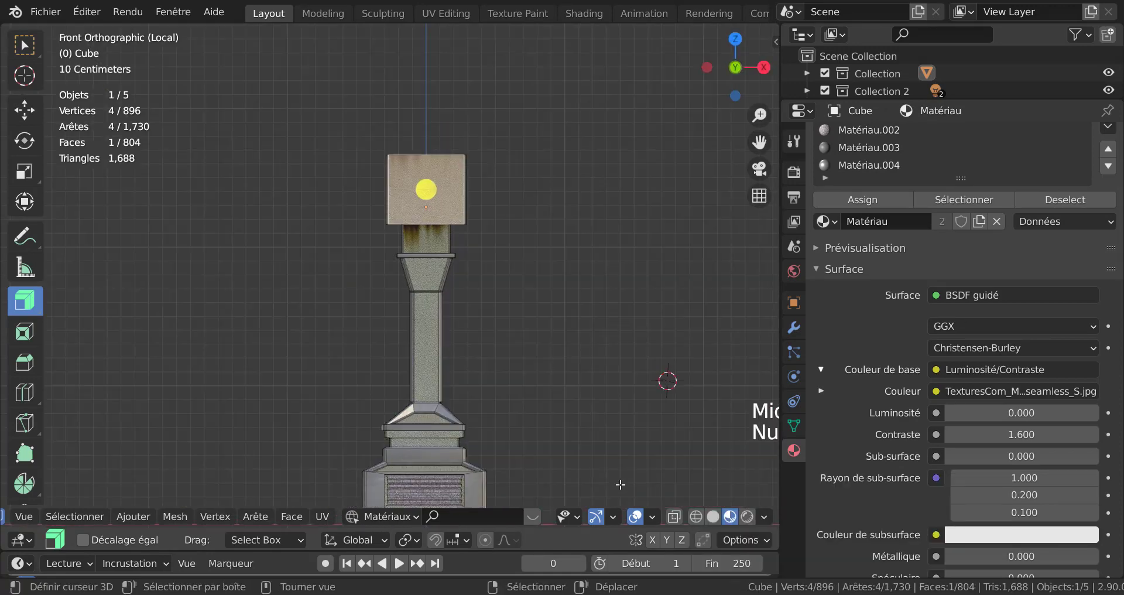
scroll(575, 373, "up", 1)
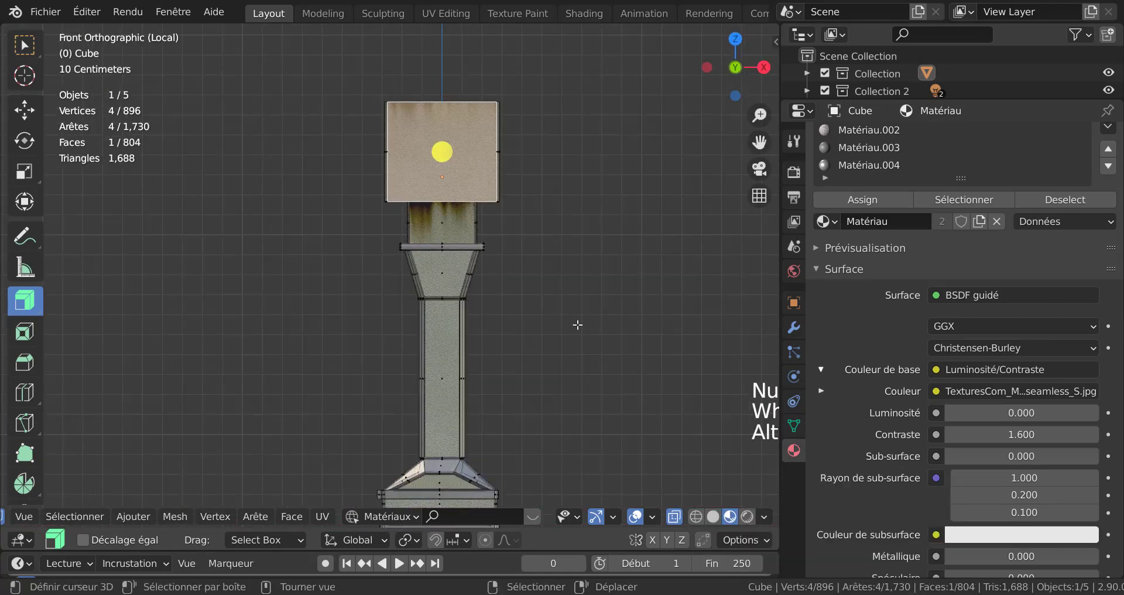
scroll(578, 324, "up", 3)
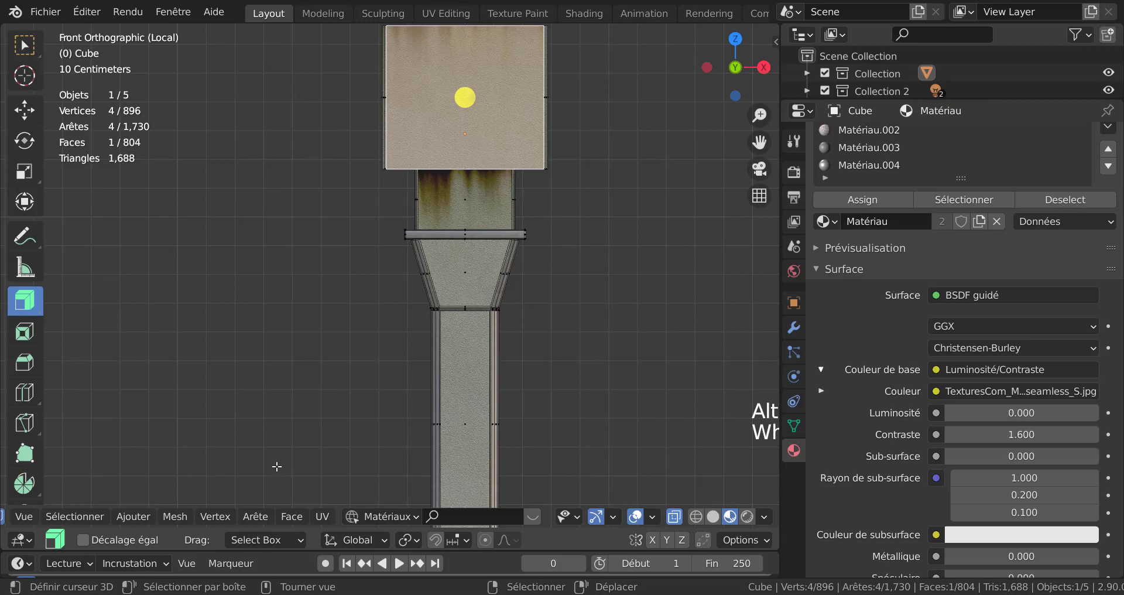
right_click(291, 351)
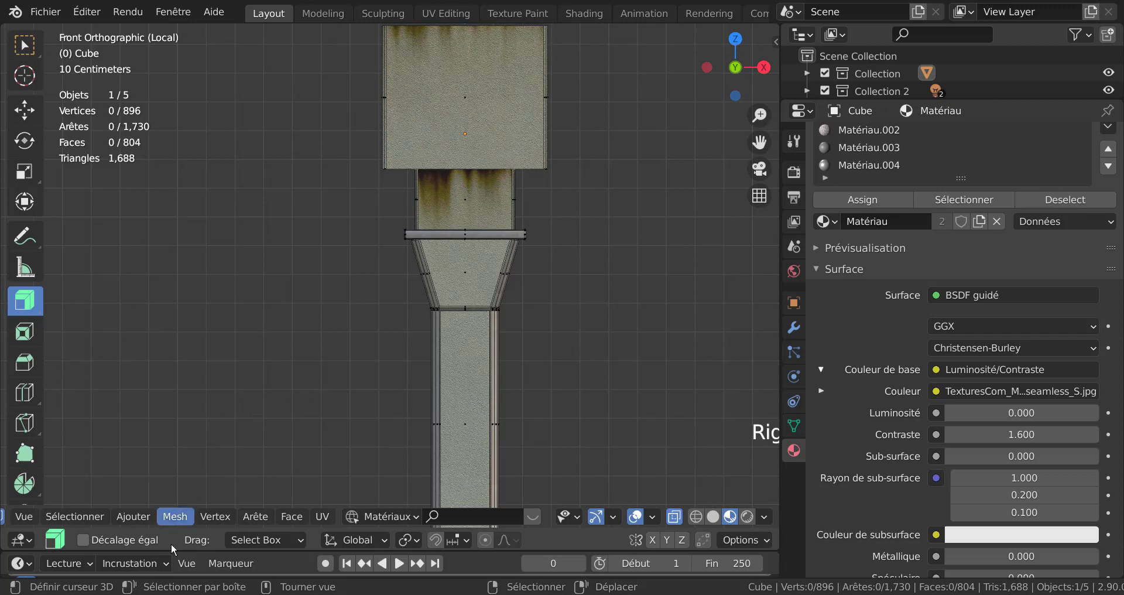
left_click(174, 516)
mouse_move(215, 515)
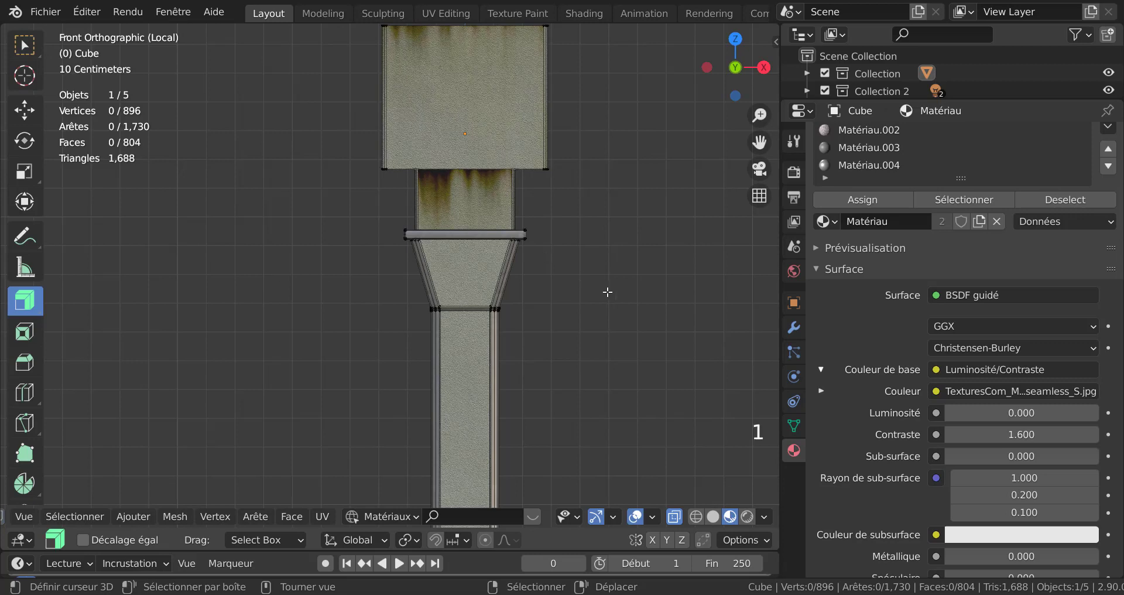
key("b")
left_click_drag(363, 158, 570, 181)
Step: Deselect the inner neck vertices in top view, keeping the block's outer lower corners, and turn off X-ray
middle_click_drag(581, 251, 652, 213)
key("KP_7")
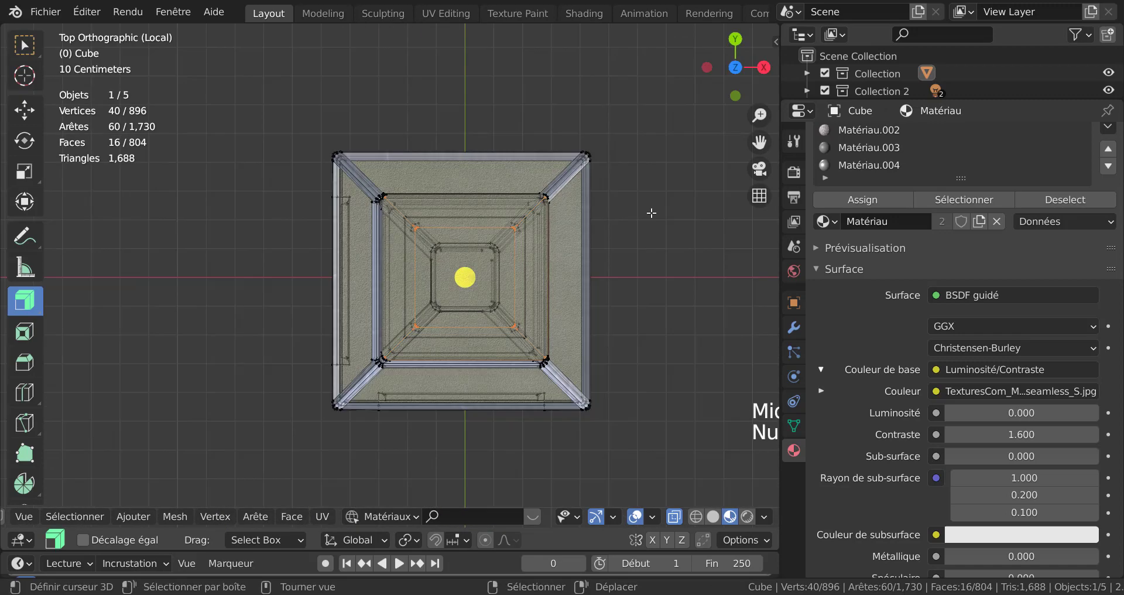
scroll(481, 289, "up", 1)
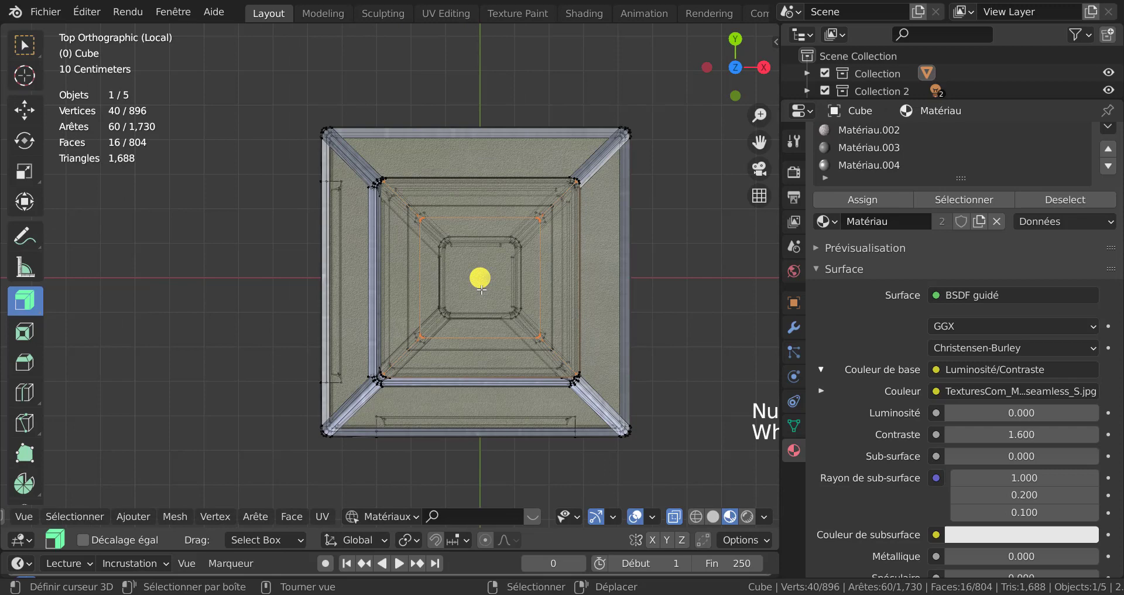
key("c")
left_click_drag(426, 240, 447, 238)
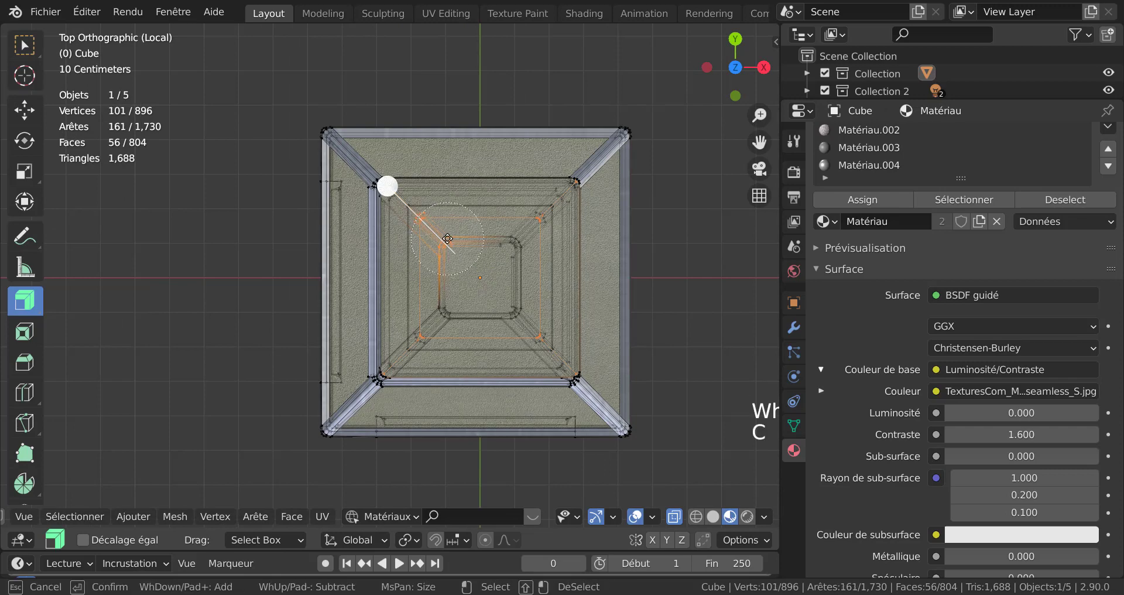
middle_click_drag(435, 238, 518, 237)
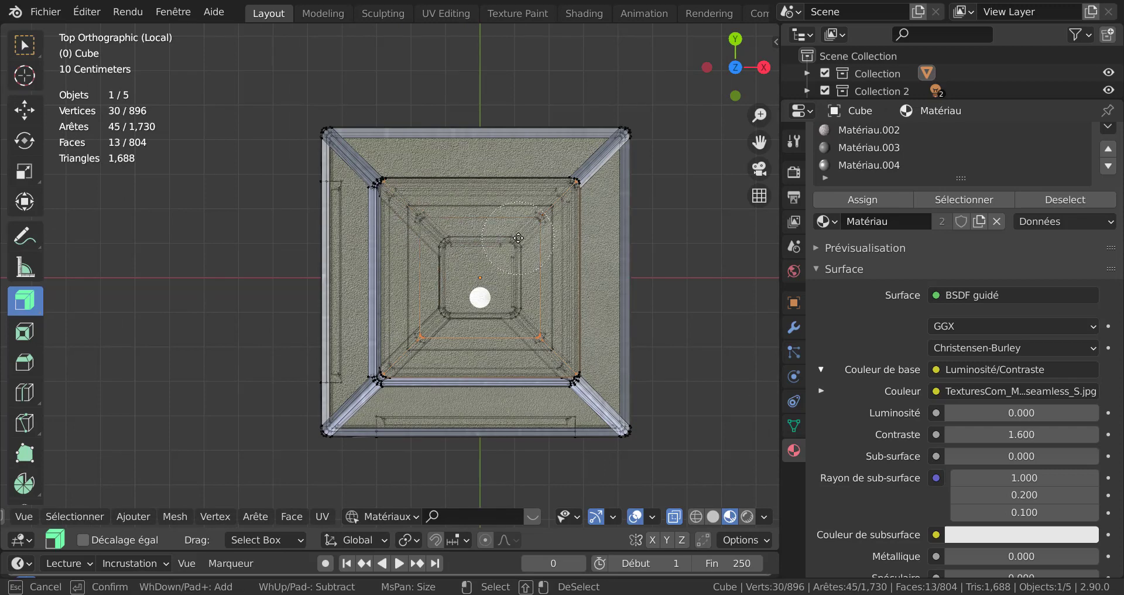
mouse_move(519, 278)
middle_mouse_down()
mouse_move(530, 343)
mouse_move(430, 339)
middle_mouse_up()
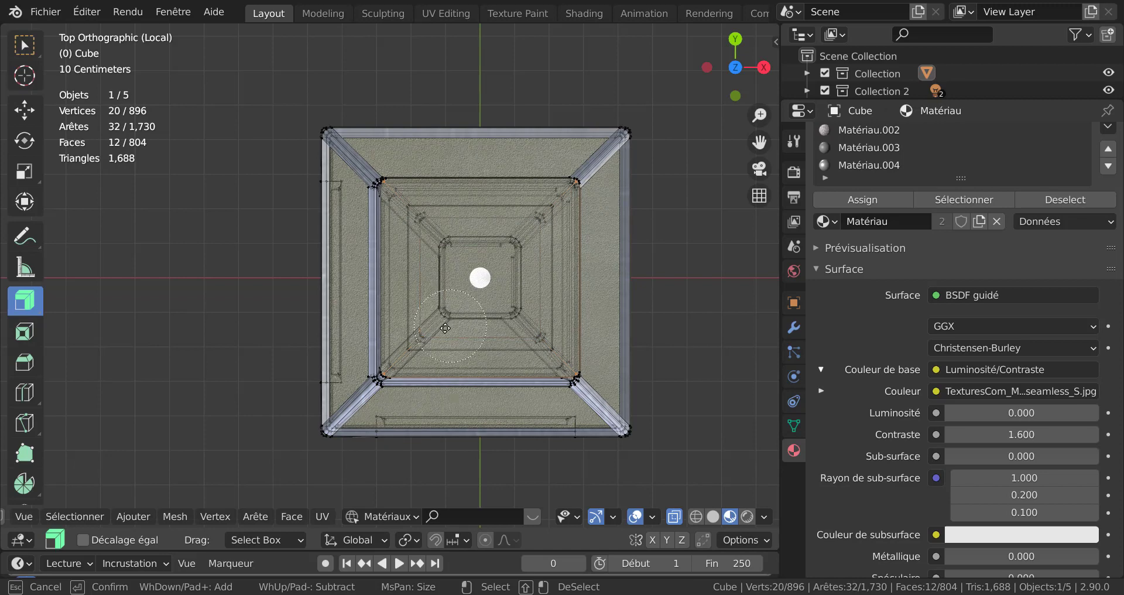
right_click(679, 323)
middle_click_drag(749, 348, 726, 184)
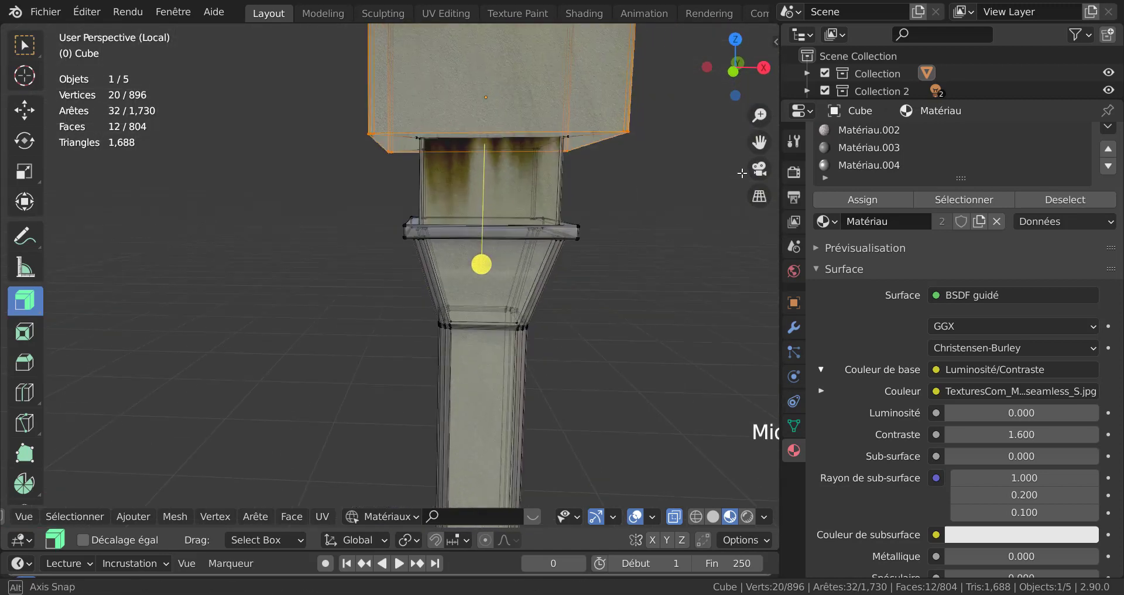
middle_click_drag(618, 264, 675, 231)
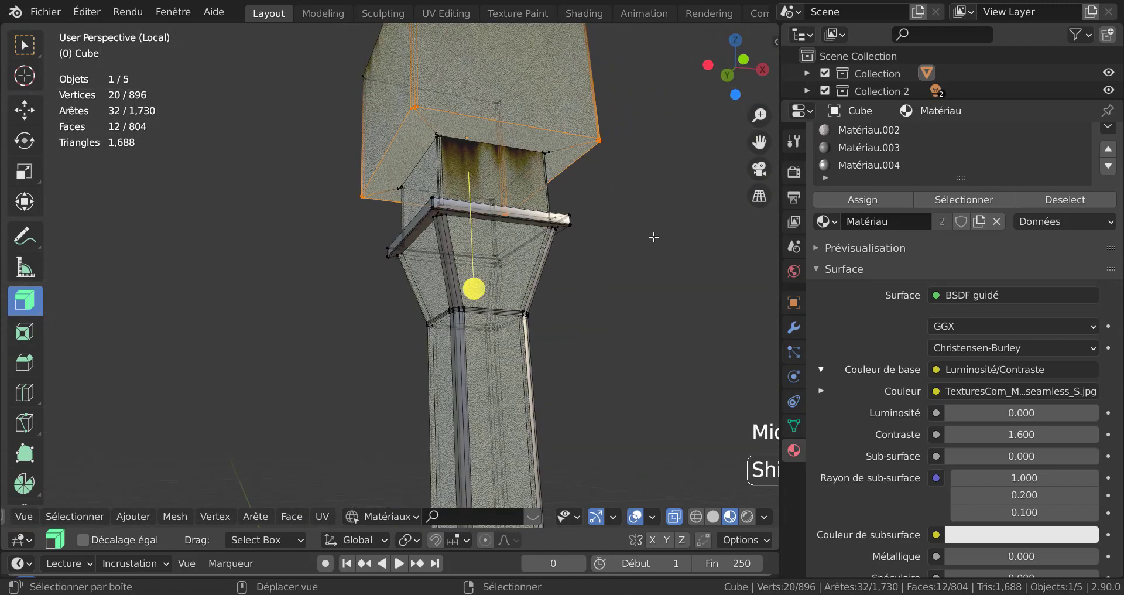
middle_click_drag(562, 219, 557, 294, "shift")
key("alt+z")
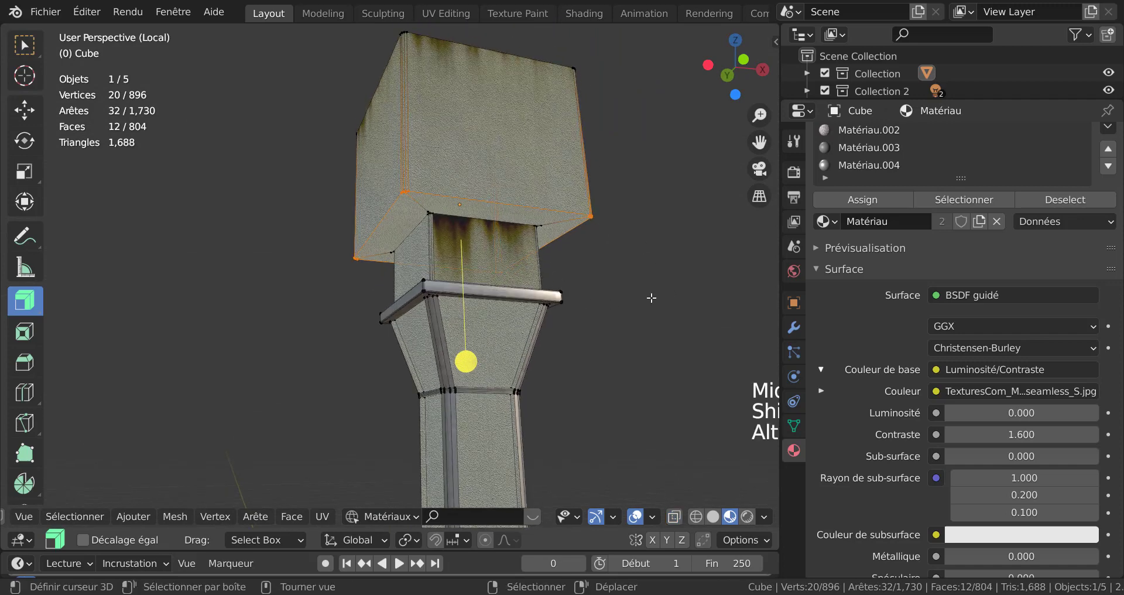
Step: Examine the selected lower corners and the underside of the pillar's top block up close
mouse_move(648, 296)
middle_mouse_down()
mouse_move(642, 226)
mouse_move(642, 303)
middle_mouse_up()
scroll(499, 168, "up", 2)
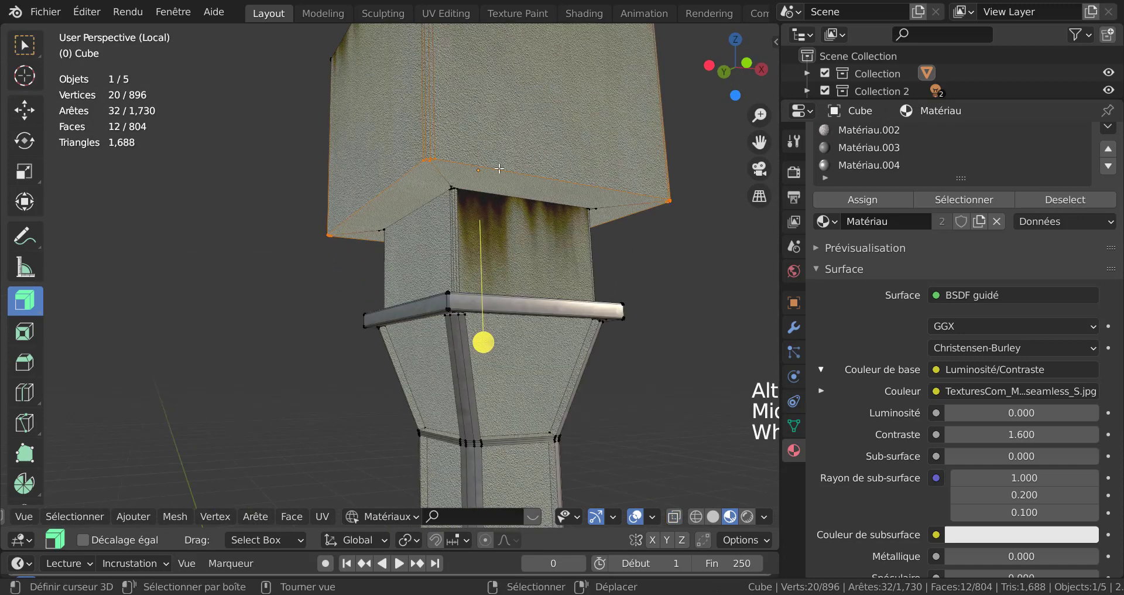
middle_click_drag(698, 329, 660, 393, "shift")
middle_click_drag(667, 357, 548, 339)
middle_click_drag(562, 249, 534, 316, "shift")
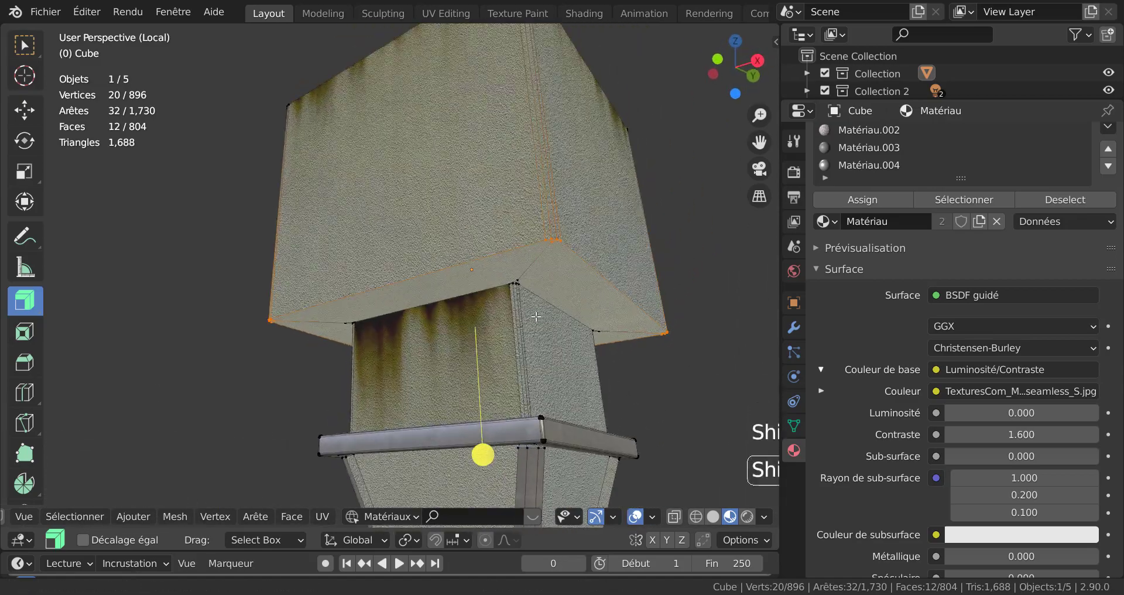
scroll(535, 316, "up", 2)
scroll(615, 284, "down", 3)
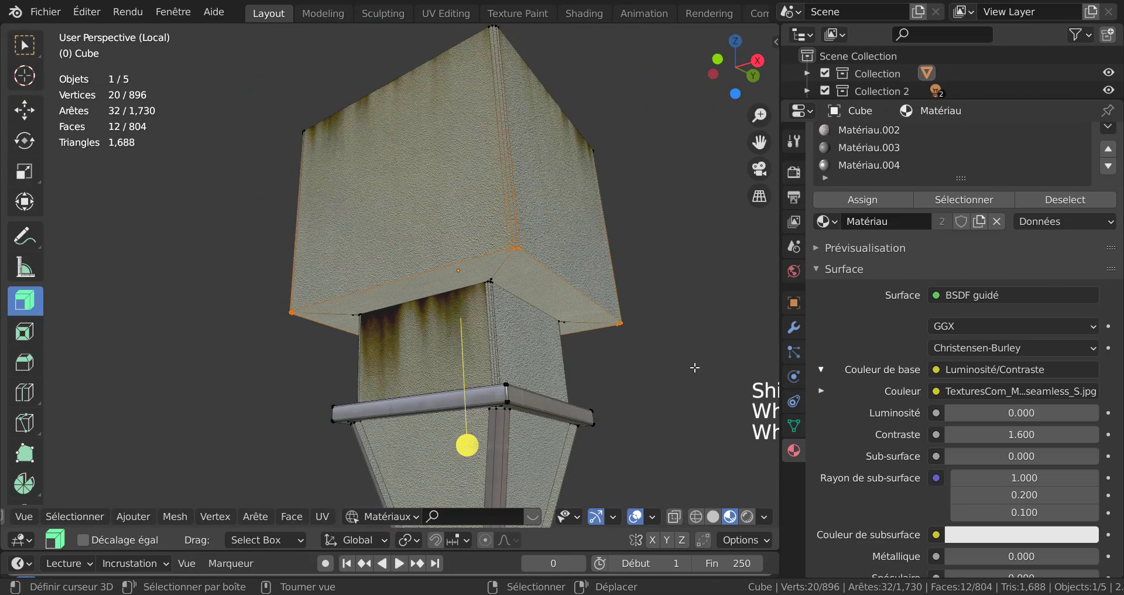
scroll(597, 348, "up", 1)
middle_click_drag(587, 266, 492, 300)
scroll(495, 293, "up", 3)
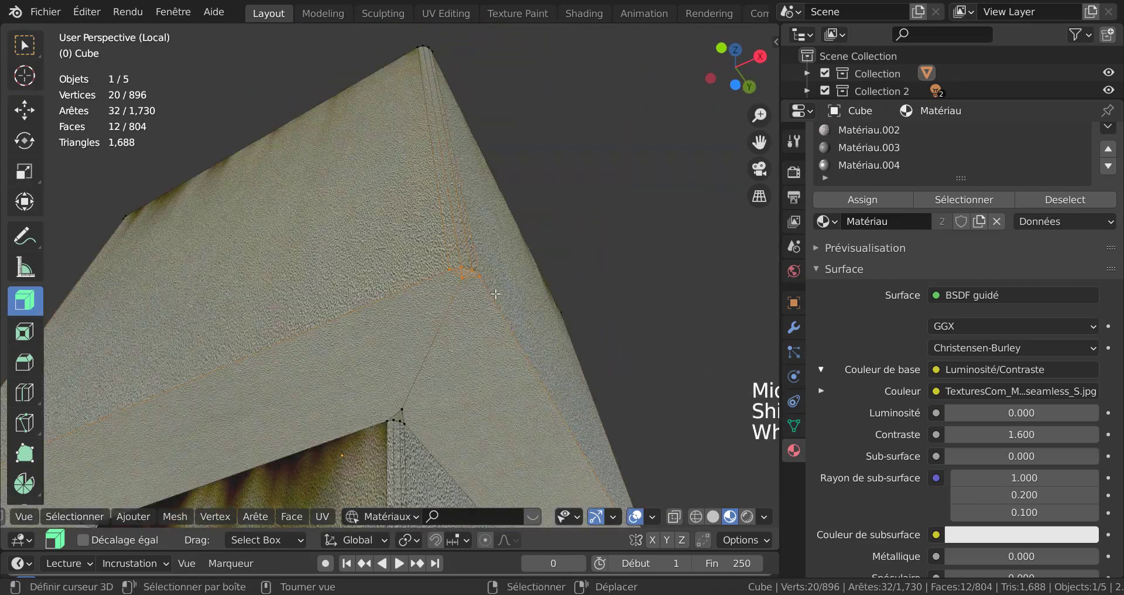
scroll(475, 277, "up", 3)
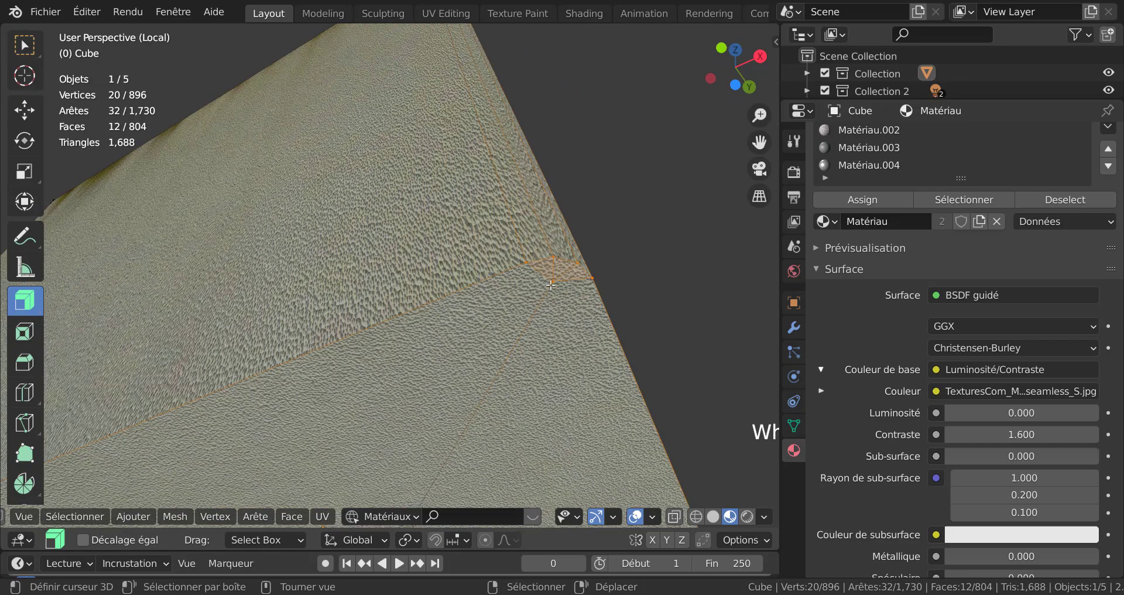
scroll(553, 285, "down", 6)
middle_click_drag(577, 266, 614, 296, "shift")
scroll(489, 313, "up", 5)
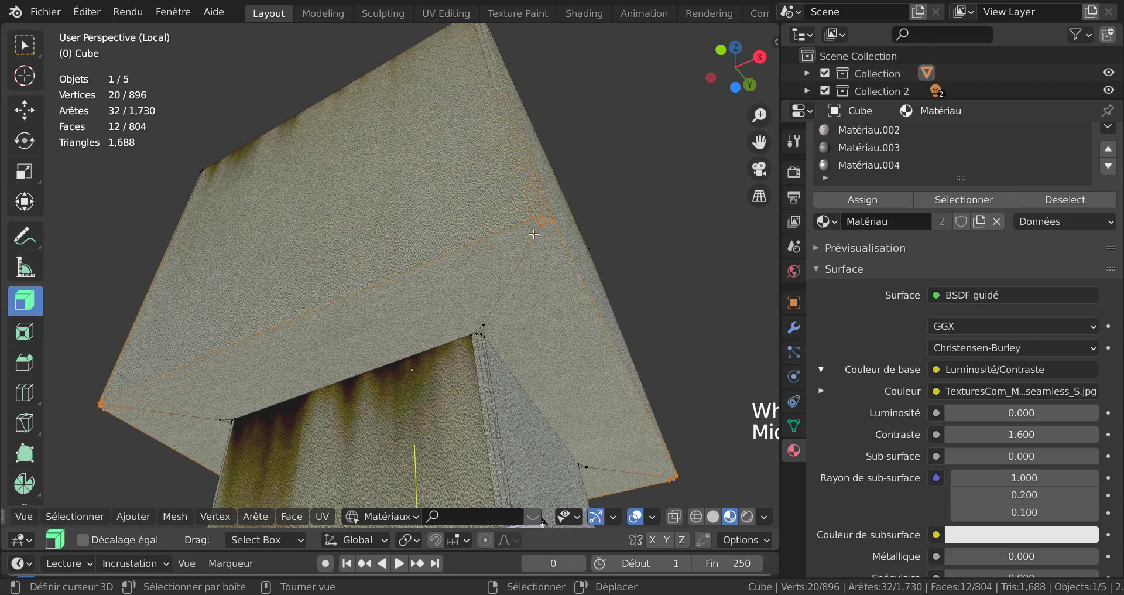
scroll(560, 233, "up", 2)
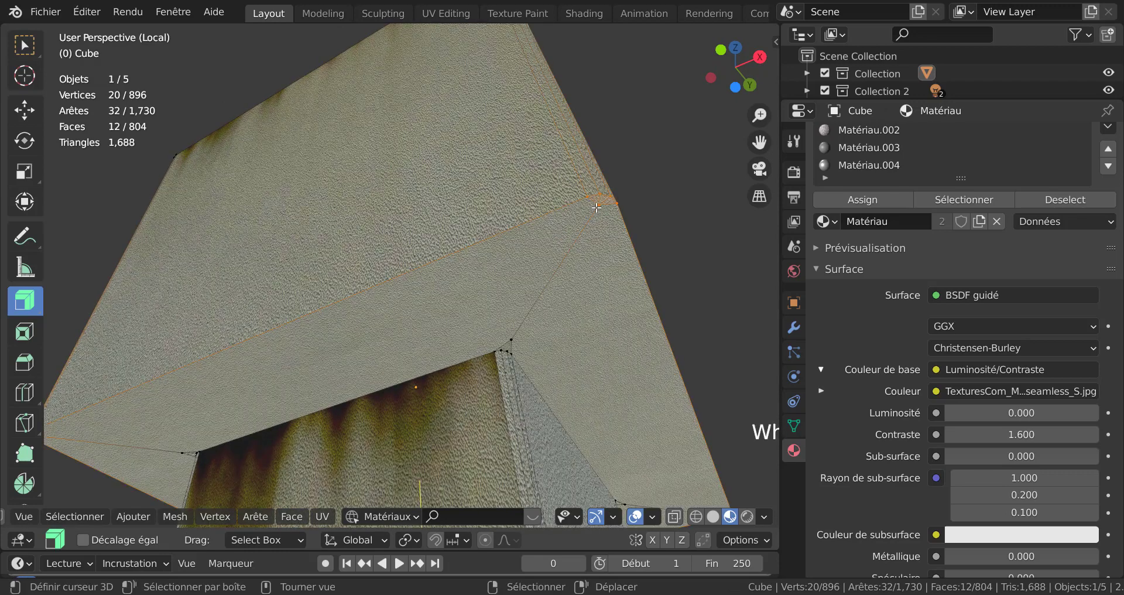
Step: Scale the selected lower corners of the pillar's top block to 0.831 so the block tapers downward
scroll(644, 193, "down", 6)
middle_click_drag(647, 229, 640, 244)
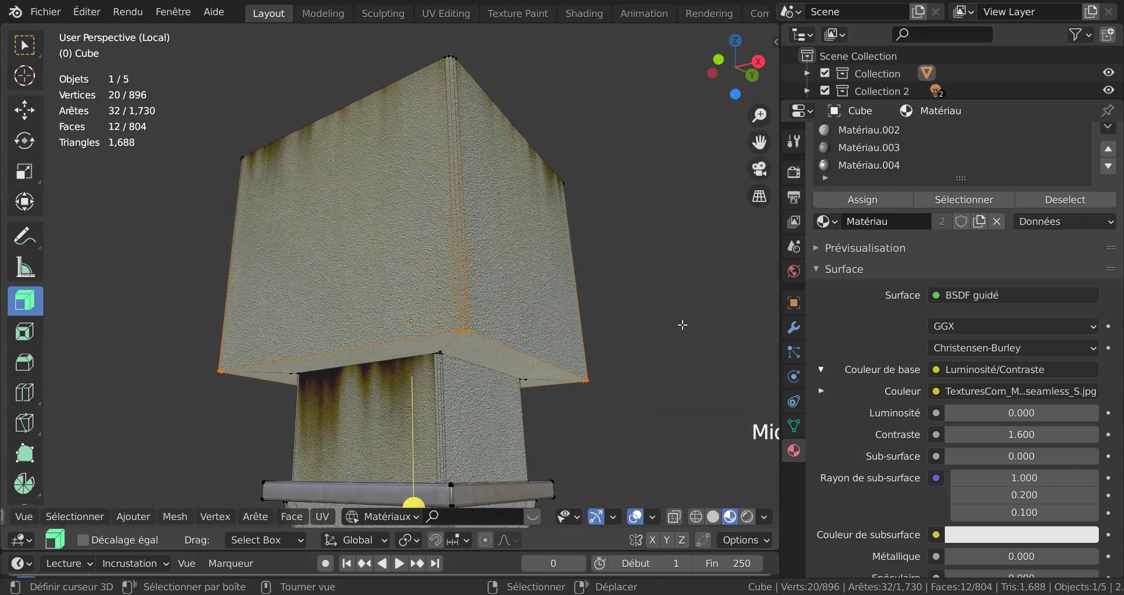
key("s")
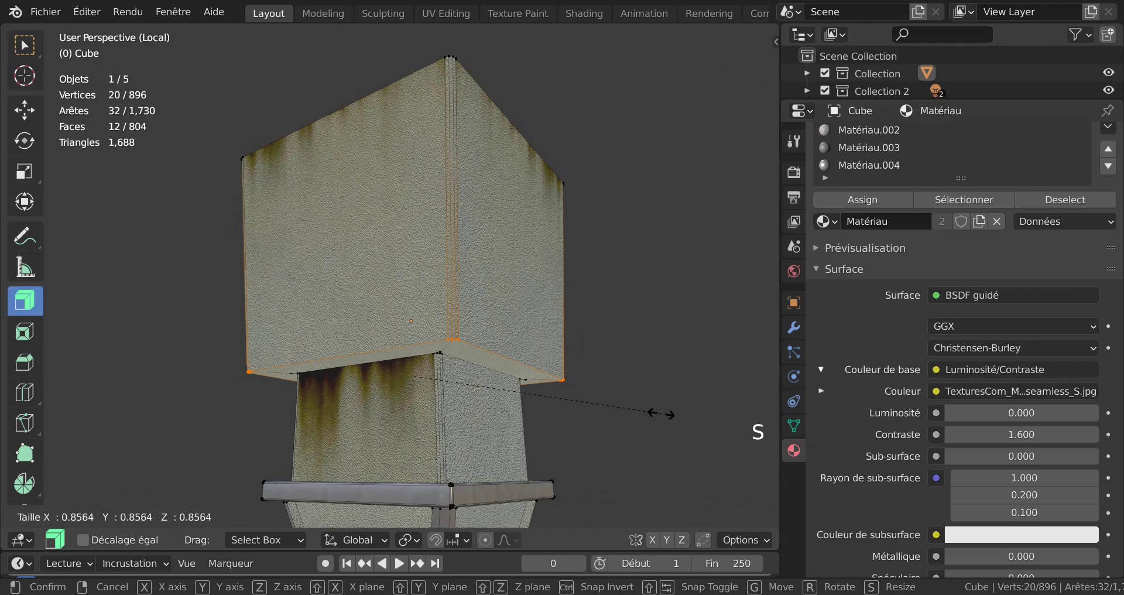
left_click(650, 410)
scroll(561, 404, "down", 2)
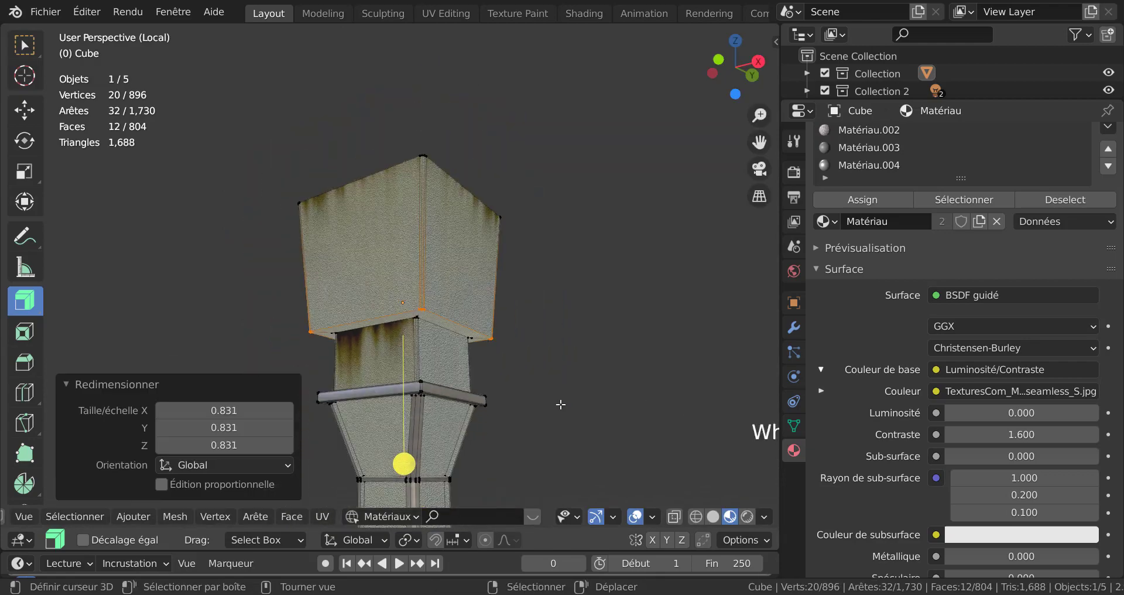
middle_click_drag(561, 404, 577, 358)
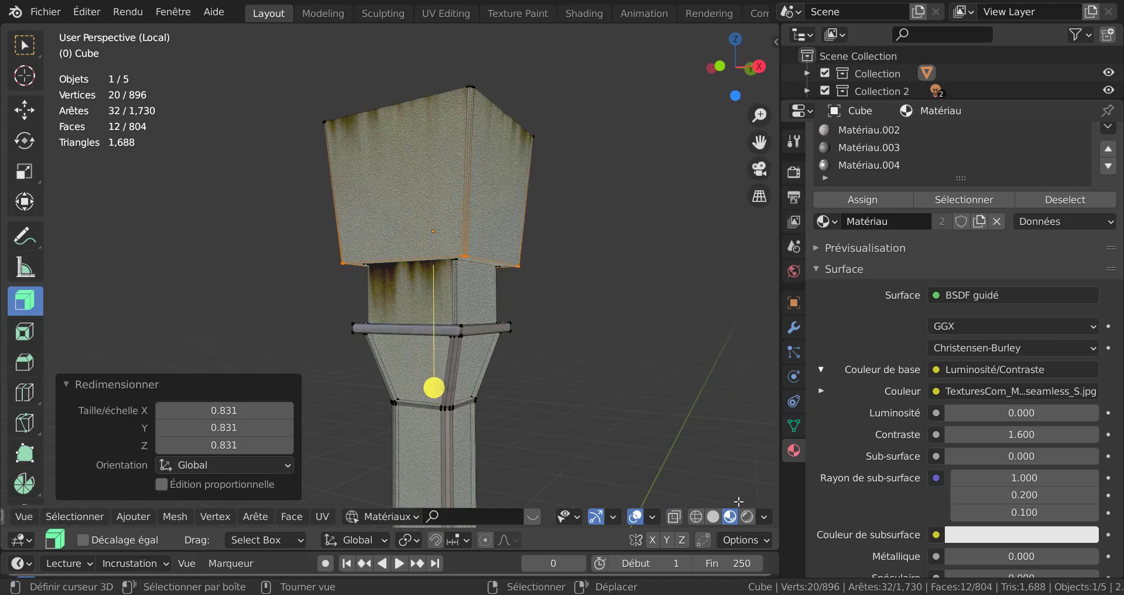
Step: Switch to Rendered shading and leave local view to examine the tapered pillar together with the wall
left_click(748, 518)
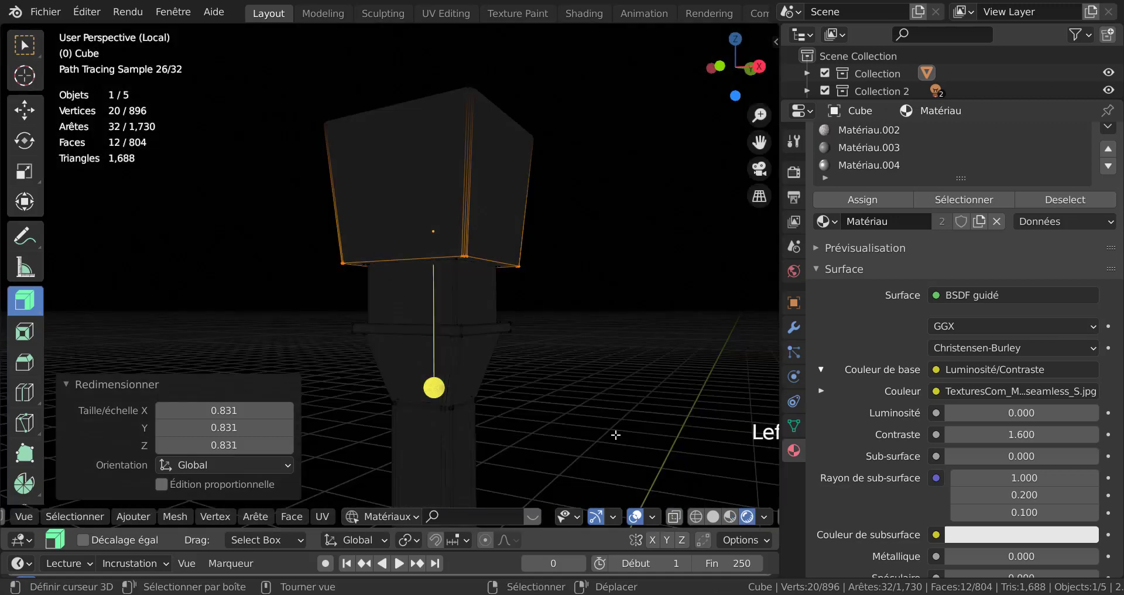
key("KP_Divide")
scroll(612, 439, "down", 3)
middle_click_drag(590, 470, 550, 346)
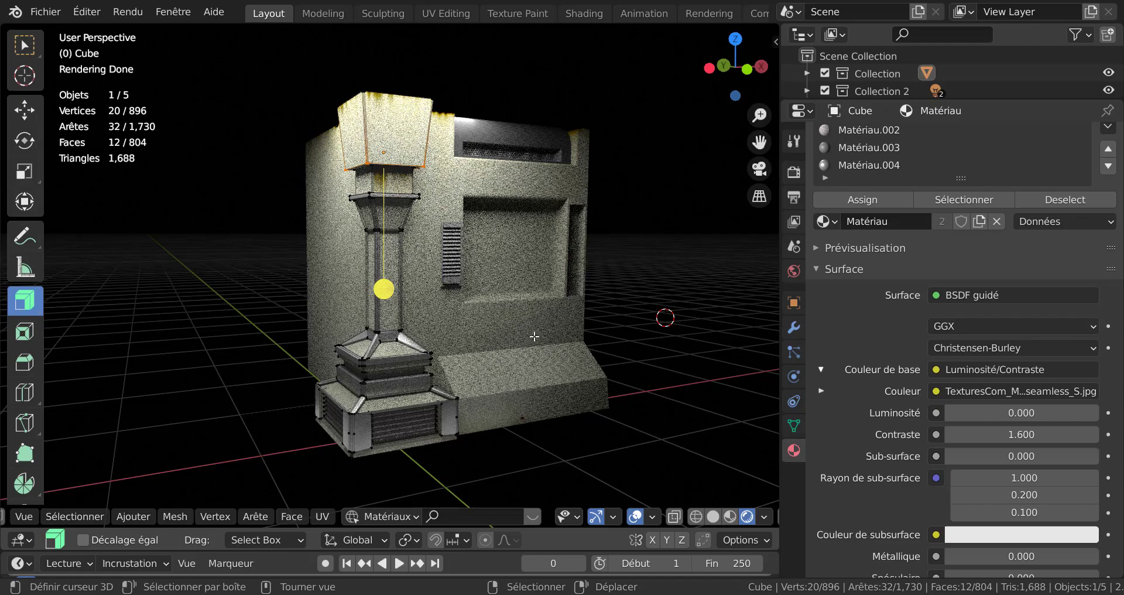
key("Tab")
key("Tab")
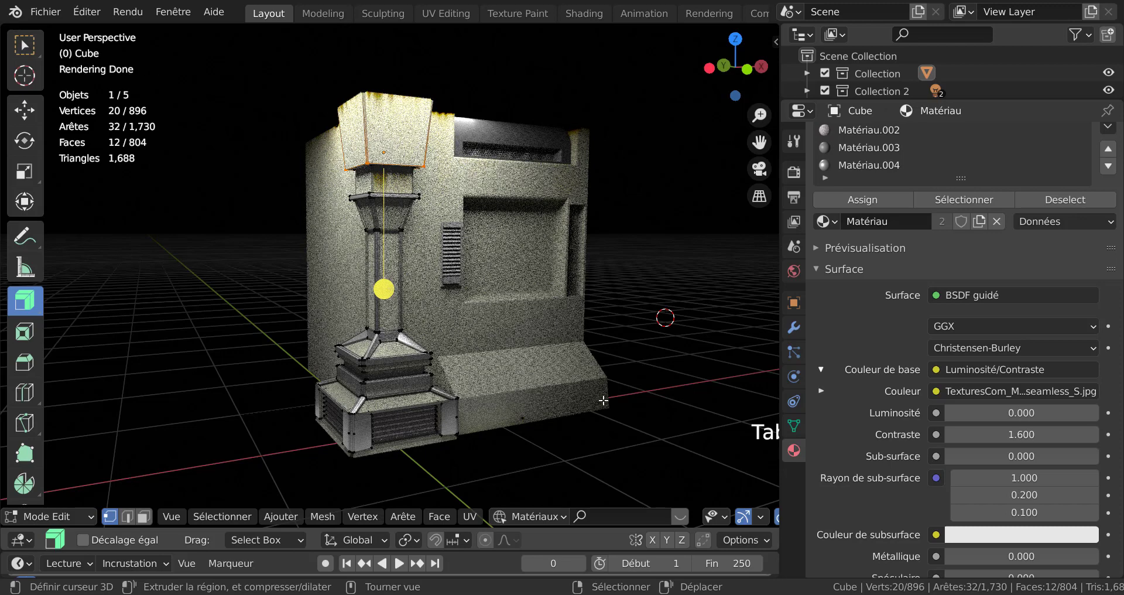
scroll(892, 476, "down", 2)
scroll(867, 477, "up", 2)
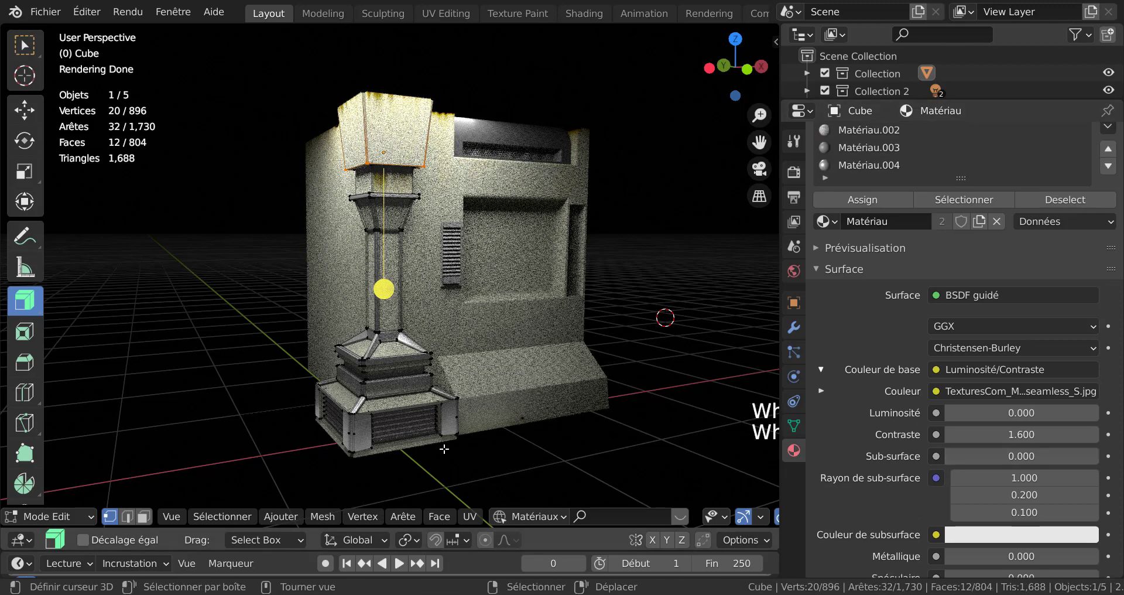
Step: In face selection mode, select the metal corner face on the pillar's base and widen the properties area
key("3")
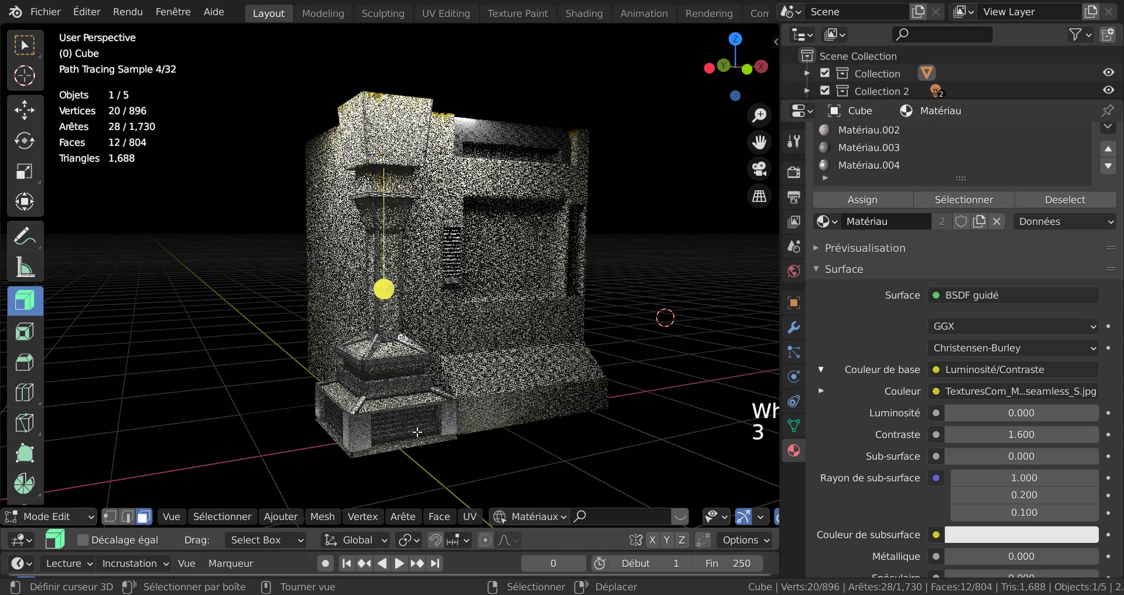
right_click(362, 433)
scroll(919, 336, "up", 2)
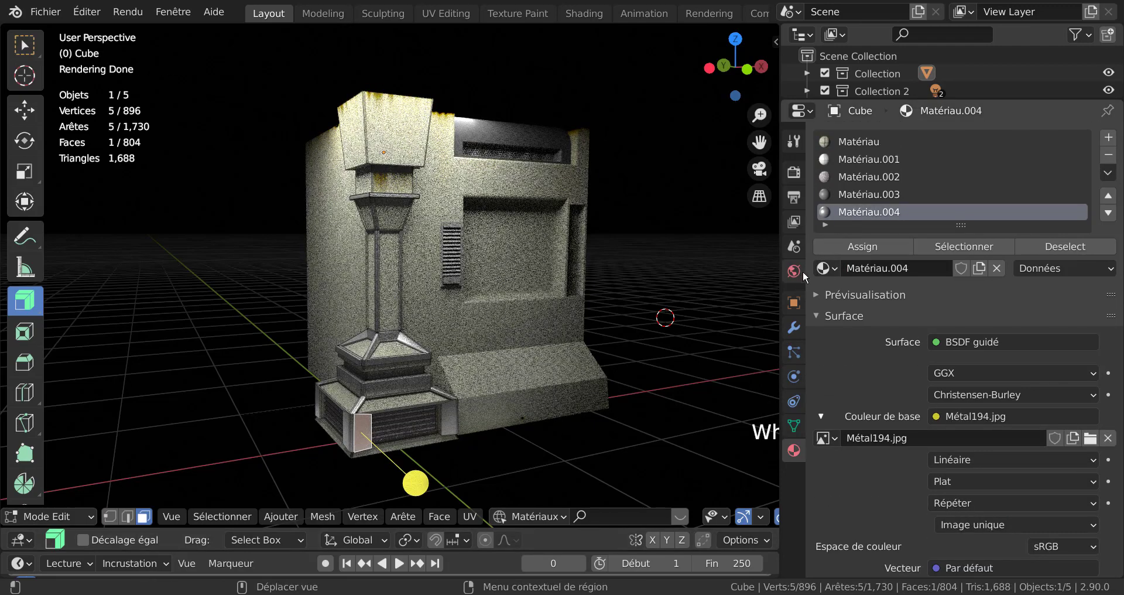
left_click_drag(807, 289, 855, 305)
left_click_drag(780, 289, 726, 309)
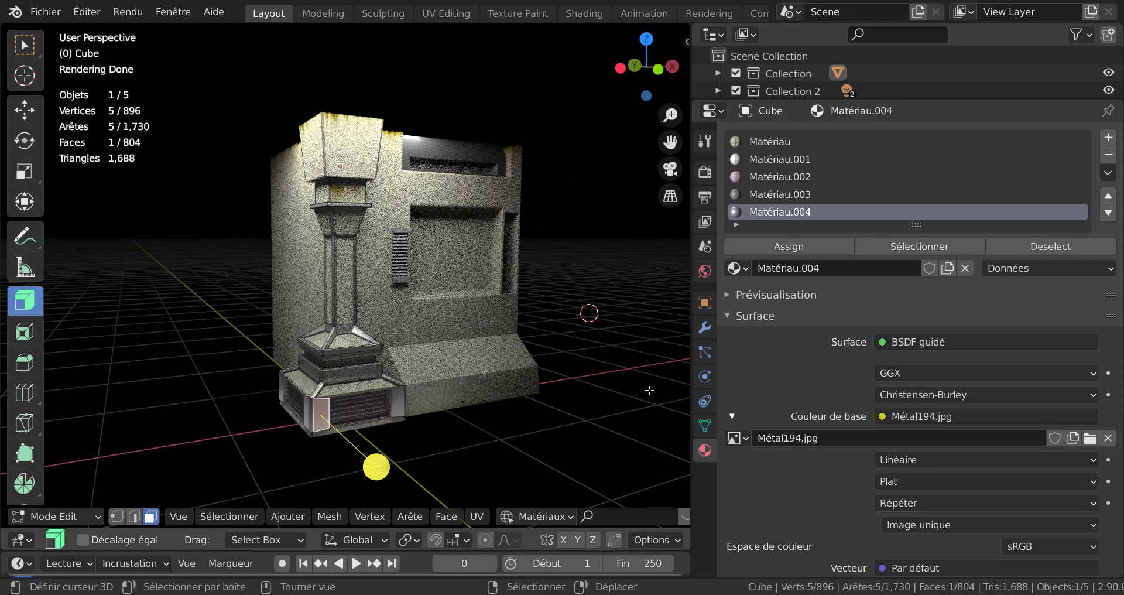
Step: Examine the settings of Matériau.004 on the selected face and the list of available materials
scroll(908, 414, "down", 7)
scroll(942, 398, "up", 7)
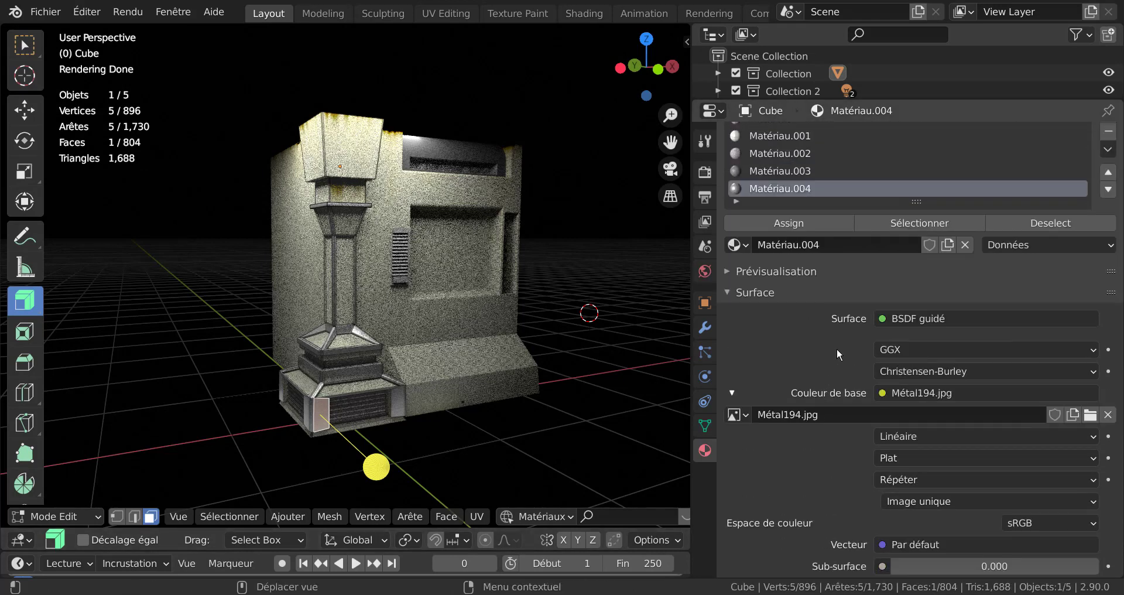
scroll(837, 348, "down", 8)
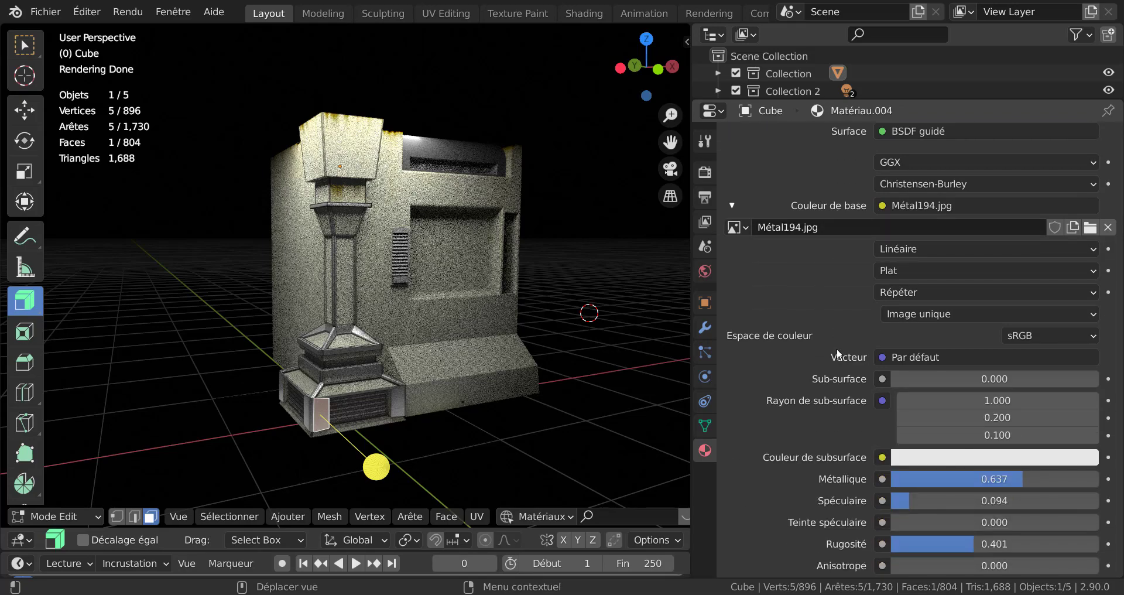
scroll(477, 384, "up", 2)
scroll(799, 357, "up", 5)
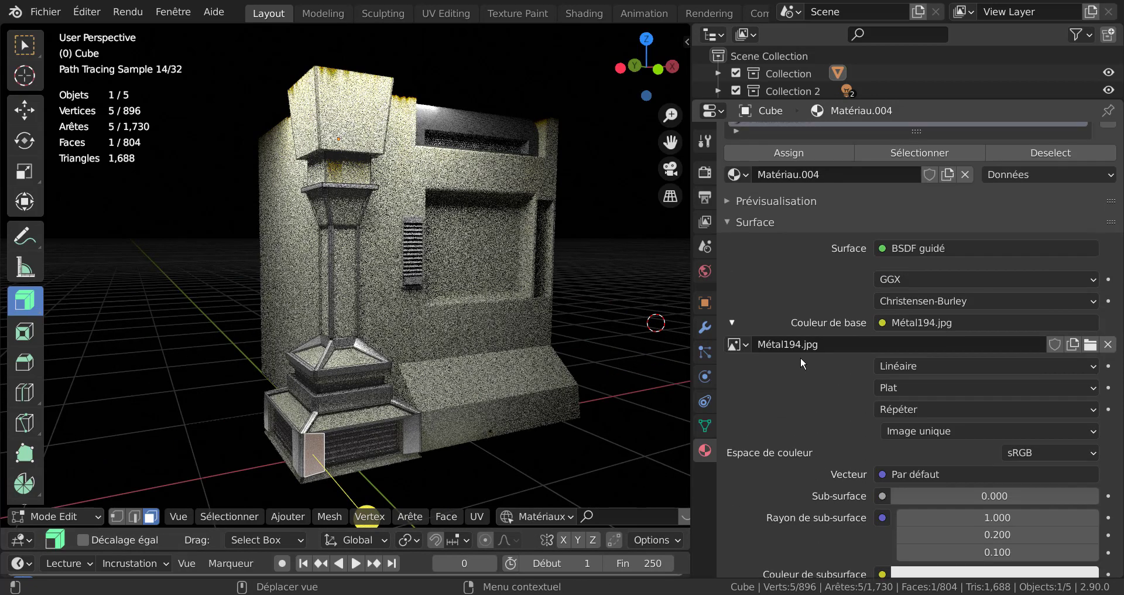
scroll(799, 357, "up", 4)
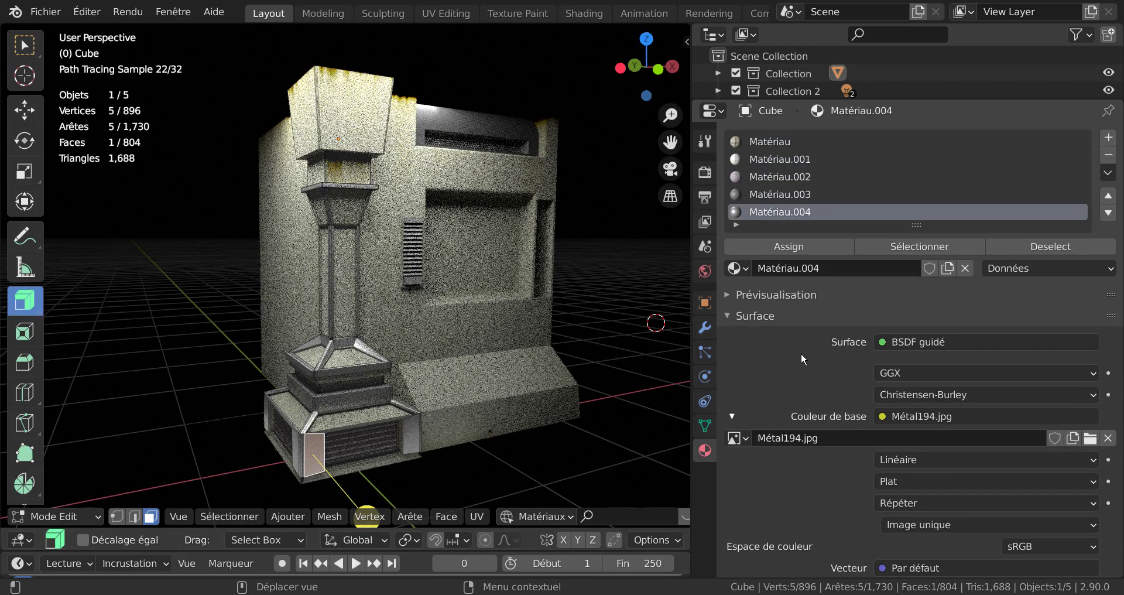
left_click(738, 270)
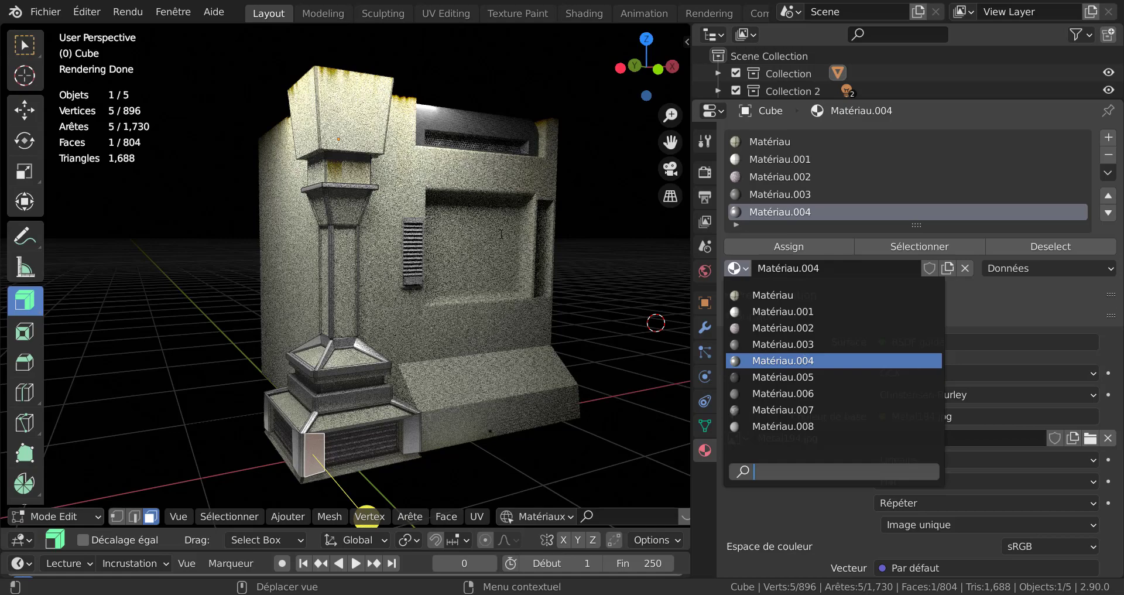
left_click(1028, 309)
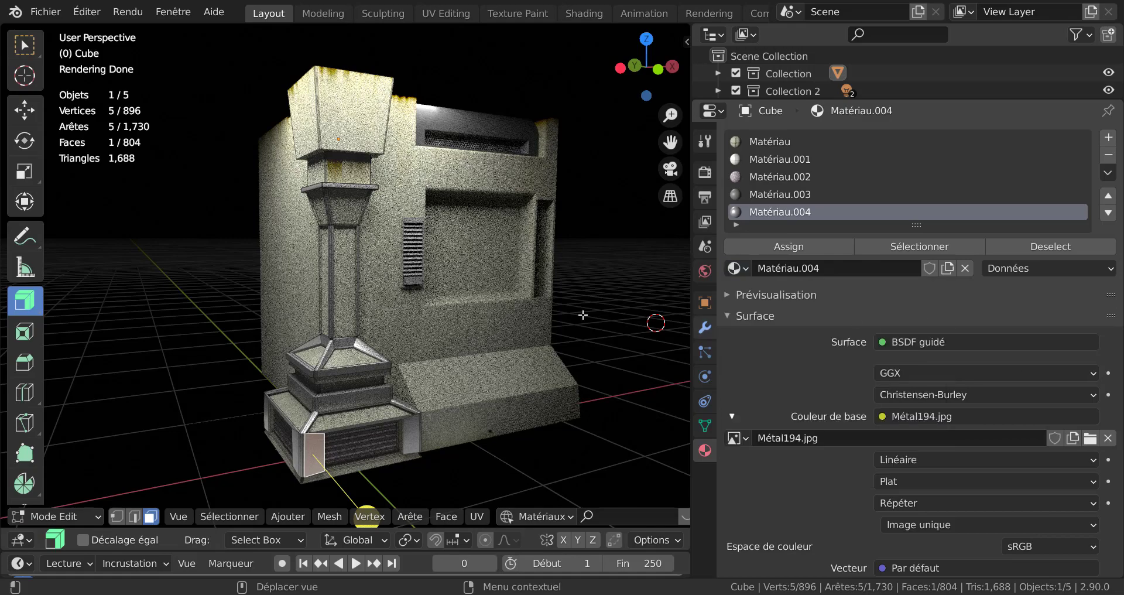
Step: Leave Edit Mode, isolate the wall object in local view with Material Preview shading and show its modifiers
scroll(574, 307, "up", 3)
middle_click_drag(563, 288, 408, 287, "shift")
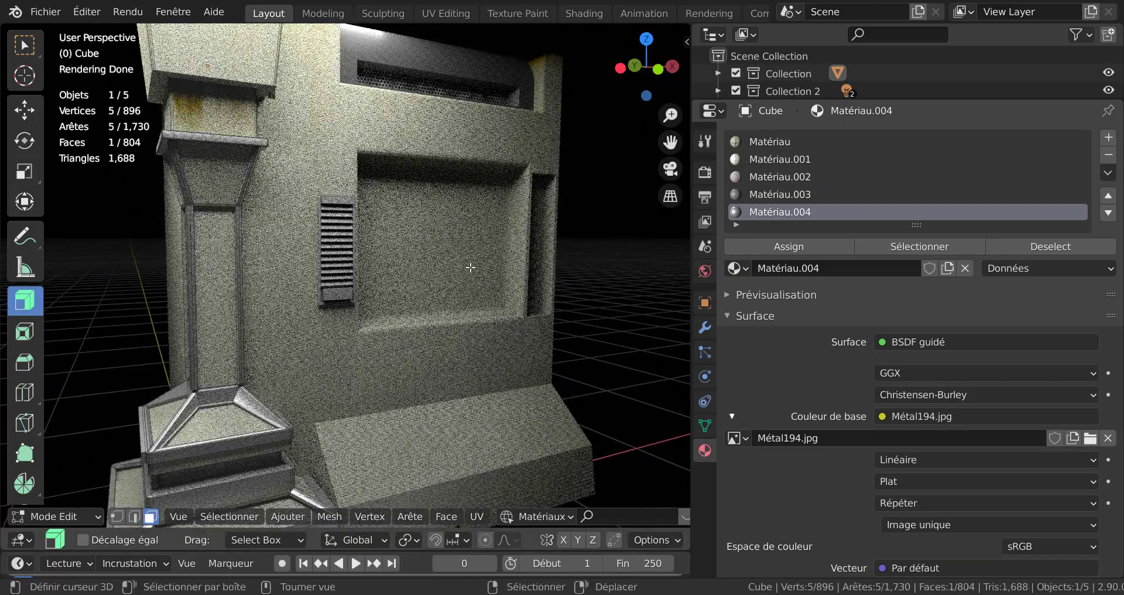
key("Tab")
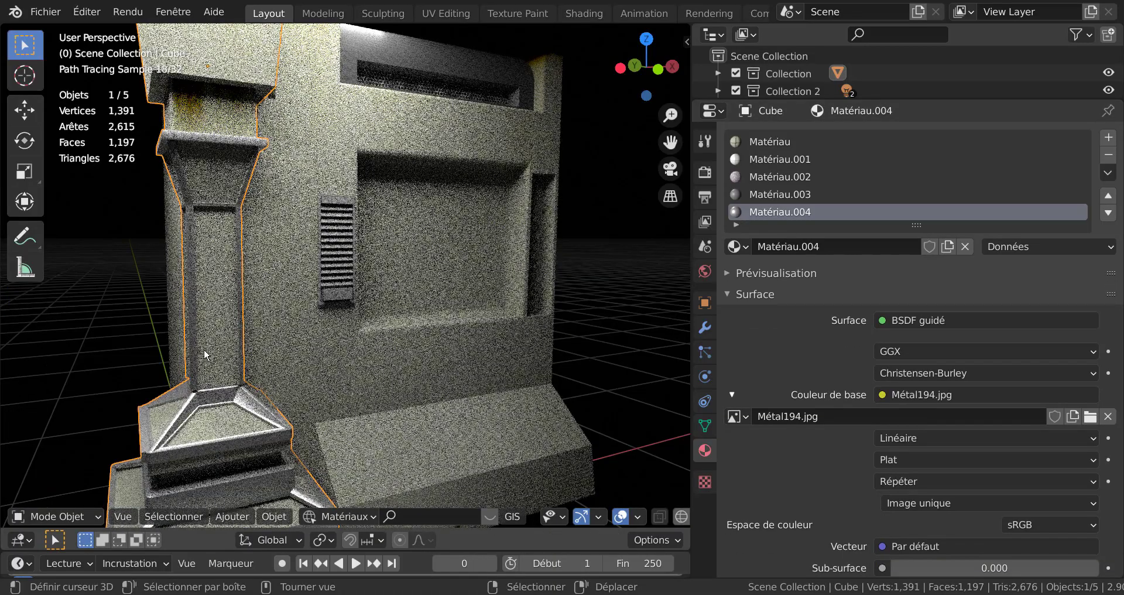
left_click(474, 288)
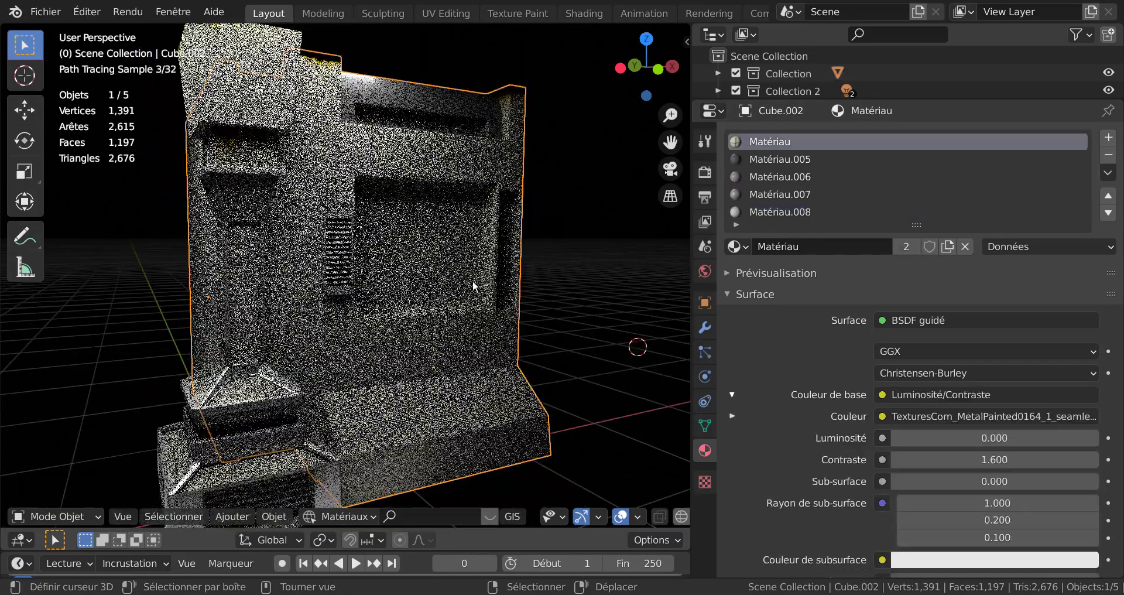
key("KP_Divide")
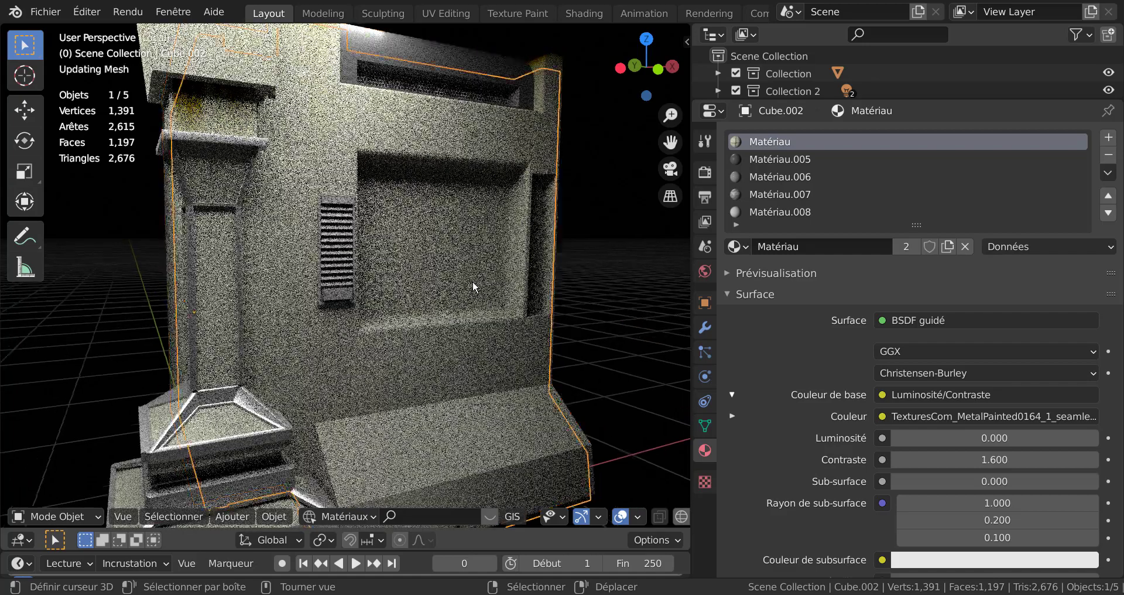
scroll(646, 521, "down", 3)
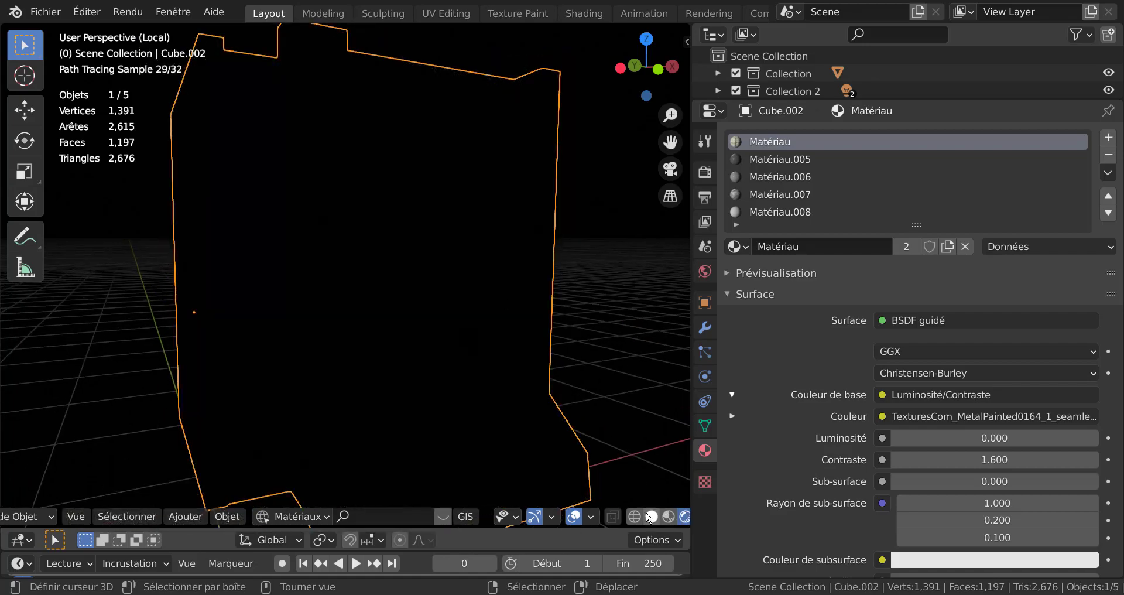
left_click(644, 519)
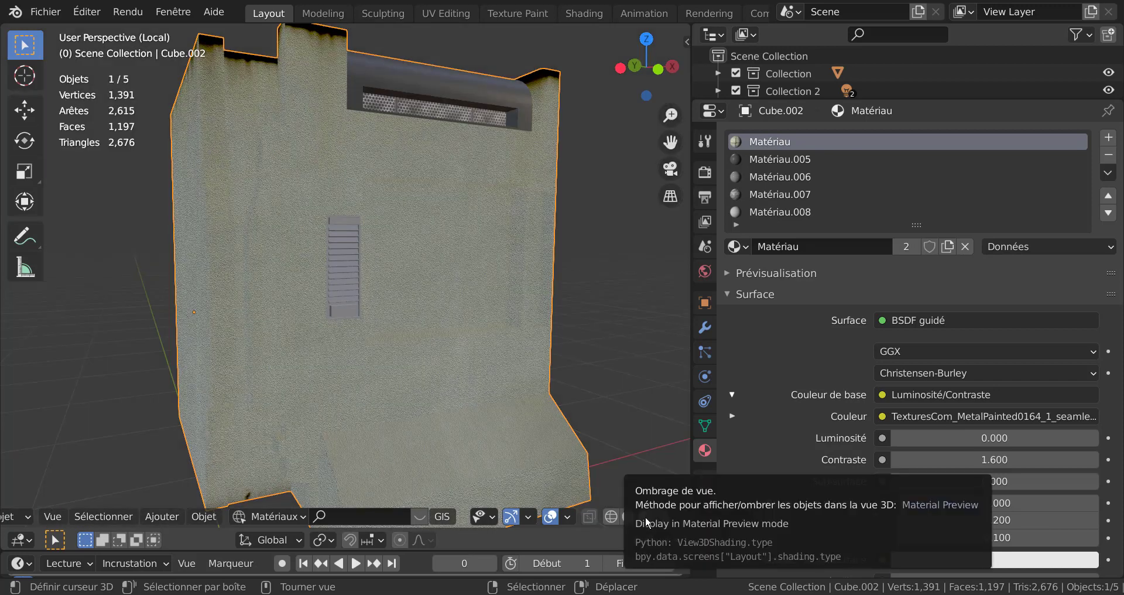
left_click(704, 328)
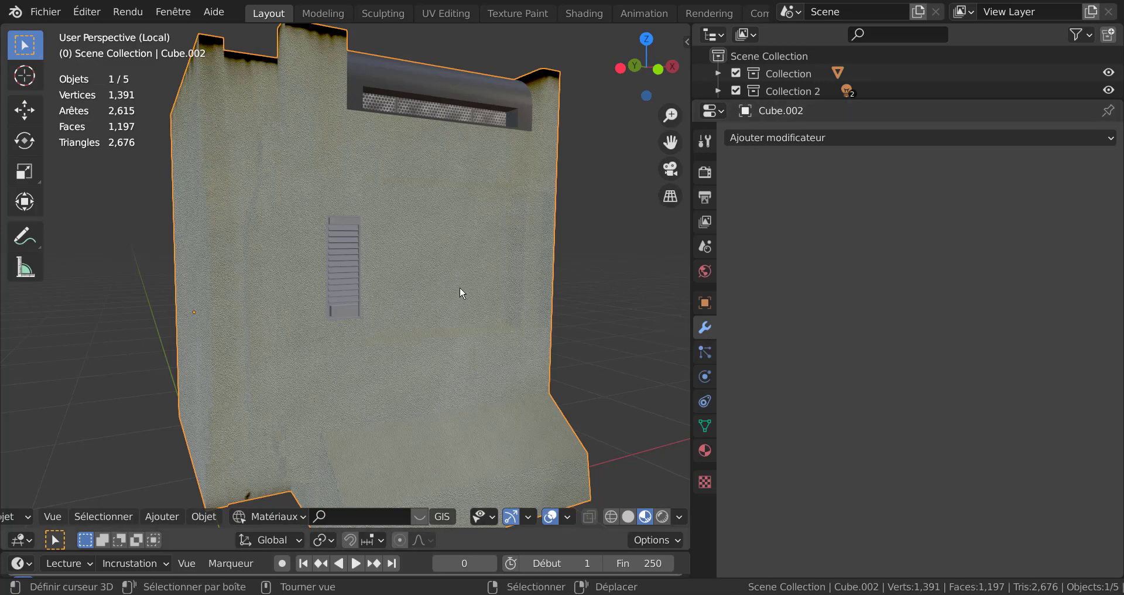
Step: Enter Edit Mode on the wall and select the loop of inner side faces around the large rectangular recess
key("Tab")
scroll(561, 343, "up", 5)
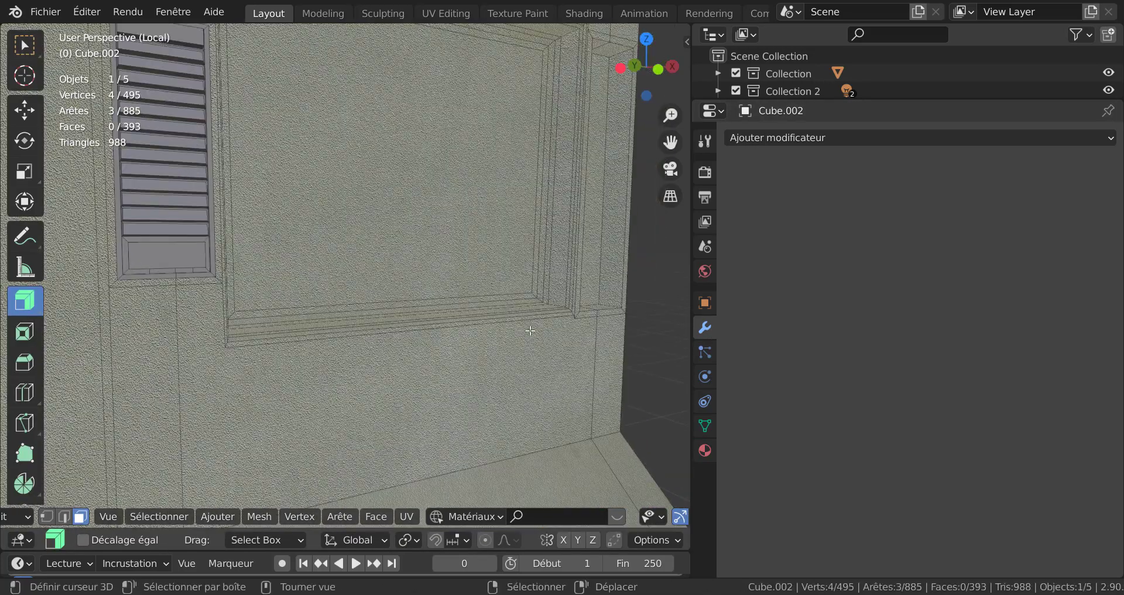
middle_click_drag(530, 331, 547, 337)
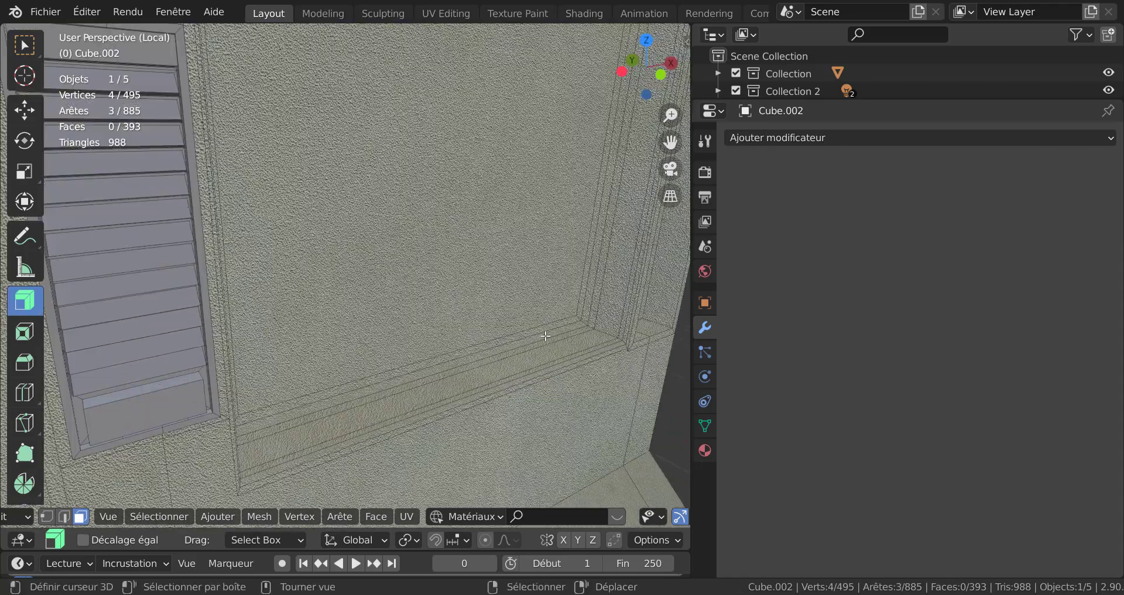
left_click(602, 331, "alt")
scroll(599, 328, "down", 2, "alt")
scroll(599, 329, "down", 2)
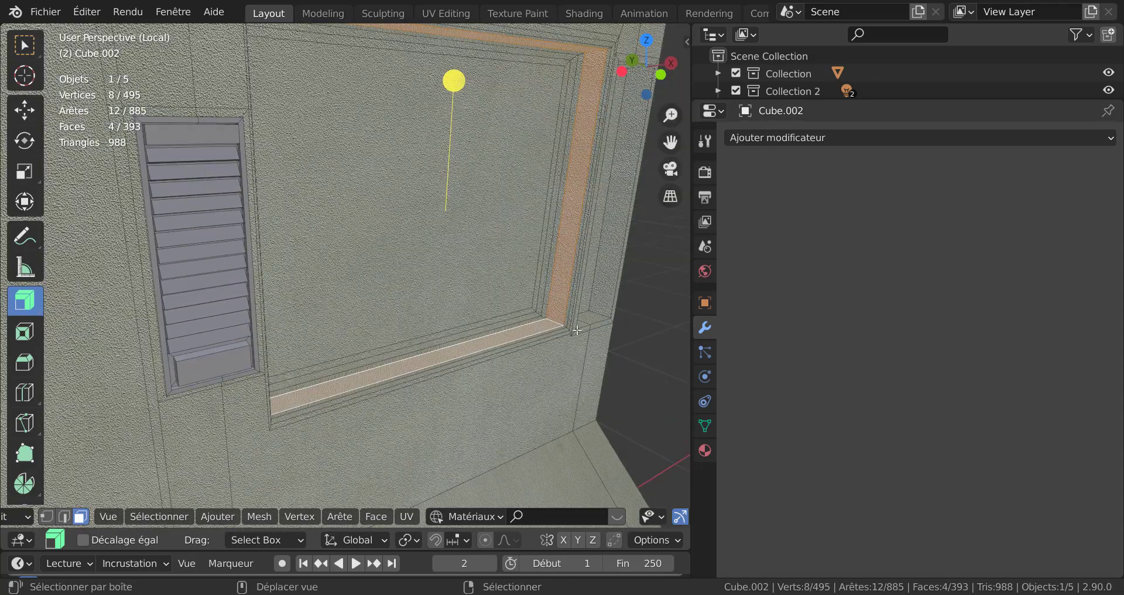
middle_click_drag(613, 319, 550, 335, "shift")
scroll(550, 335, "down", 2)
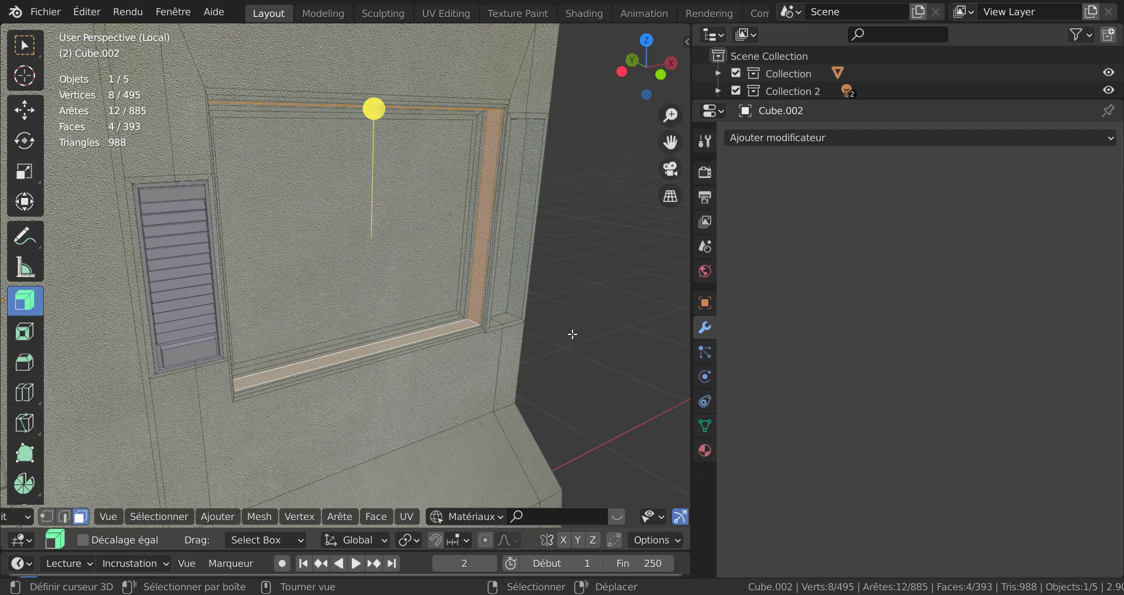
Step: Grow the face selection three times to cover the recess's whole bevelled border
key("ctrl+KP_Add")
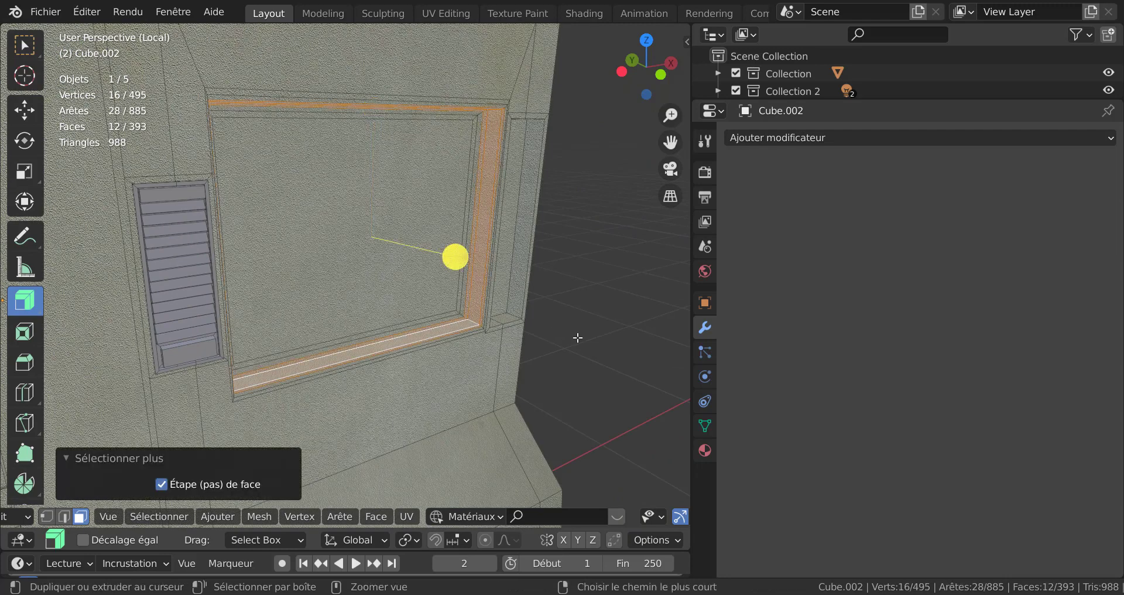
key("ctrl+KP_Add")
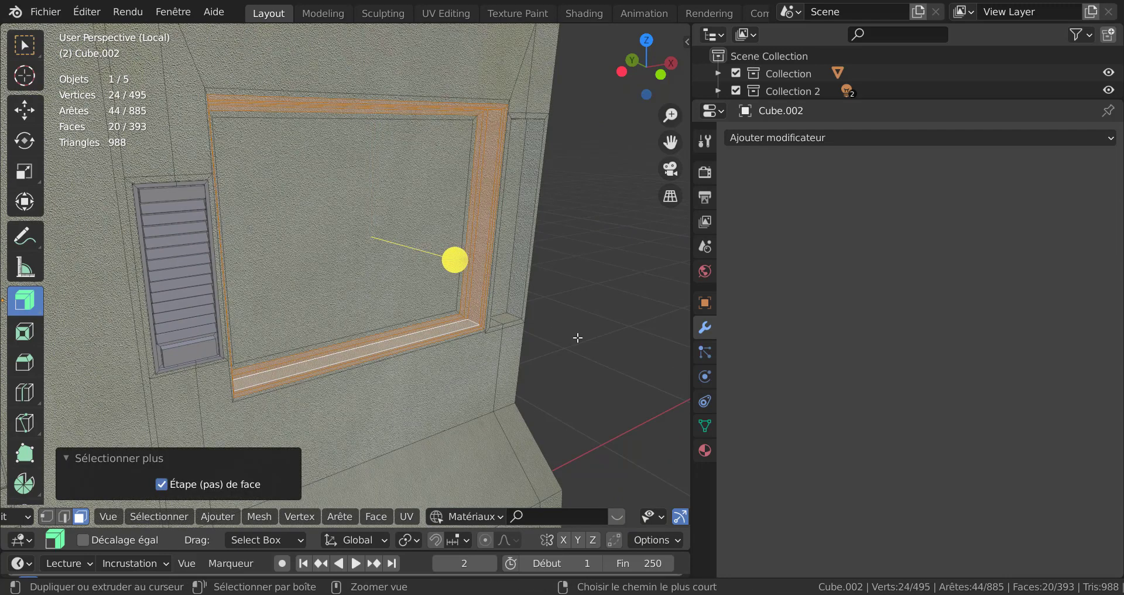
key("ctrl+KP_Add")
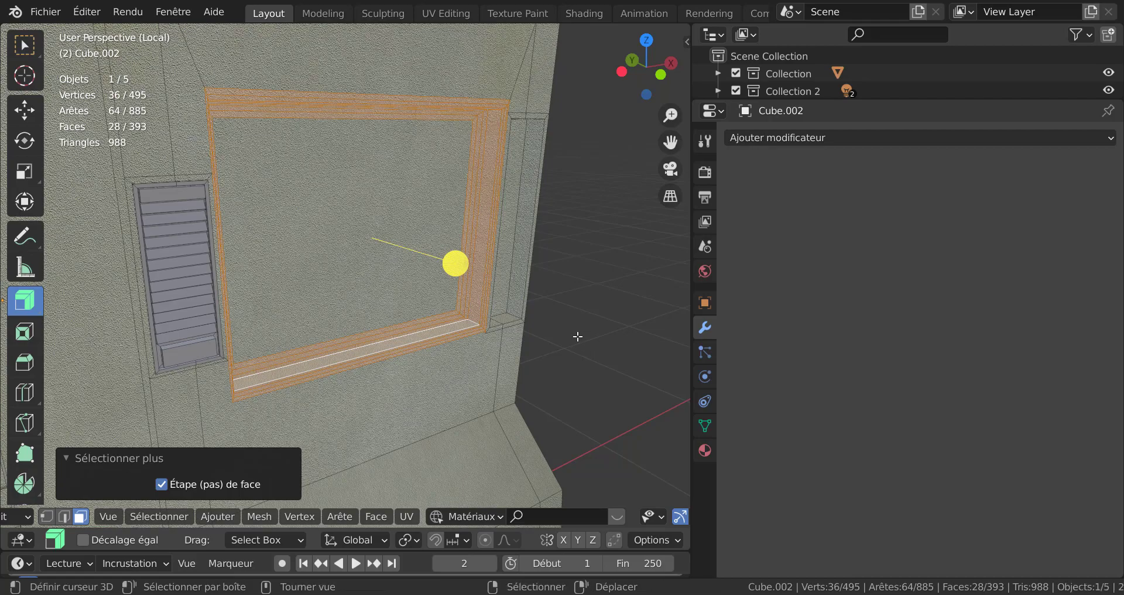
middle_click_drag(578, 336, 629, 152)
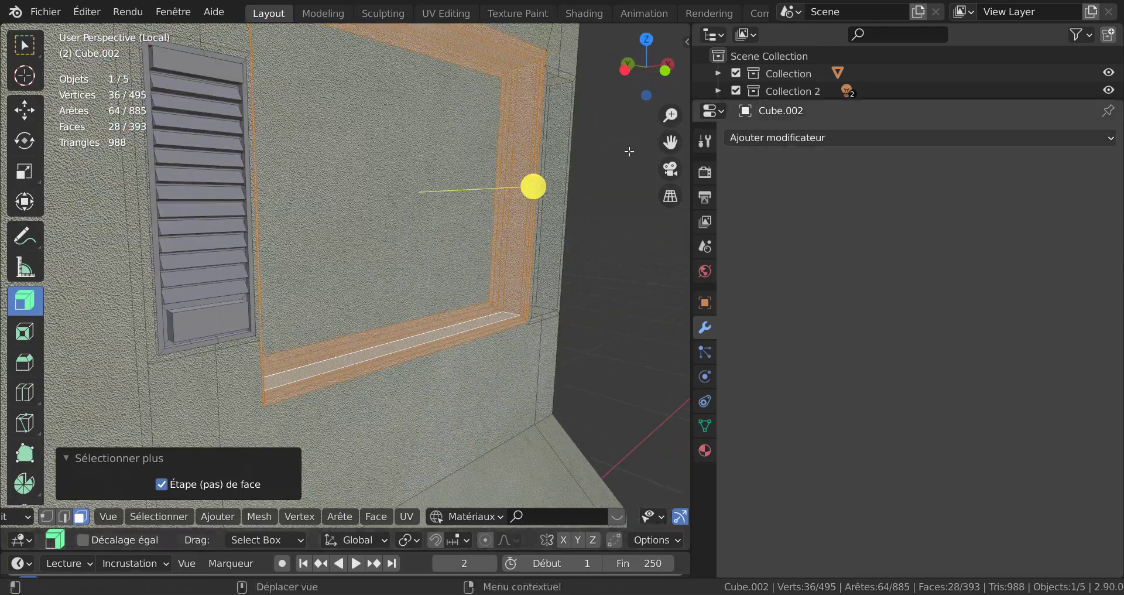
Step: Replace the material in the wall's first slot with Matériau.004
left_click(704, 450)
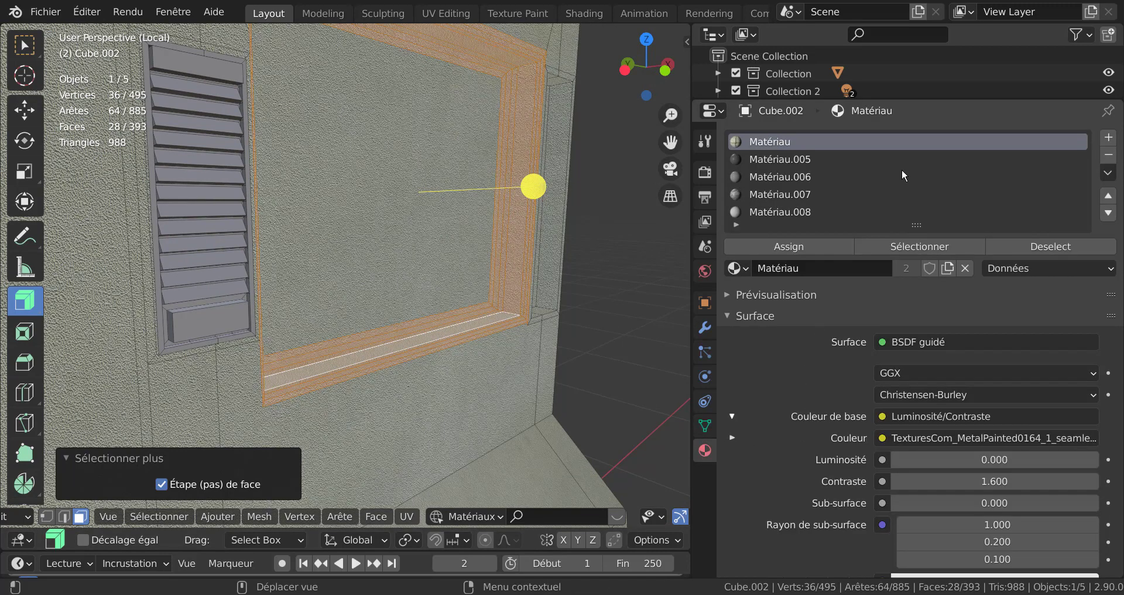
left_click(734, 268)
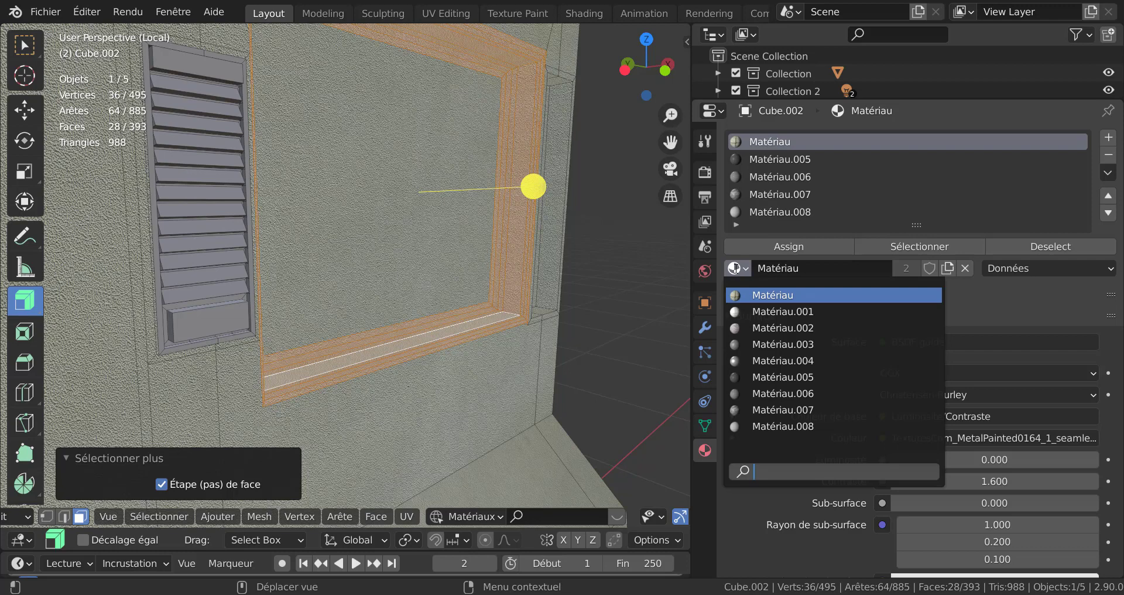
left_click(775, 360)
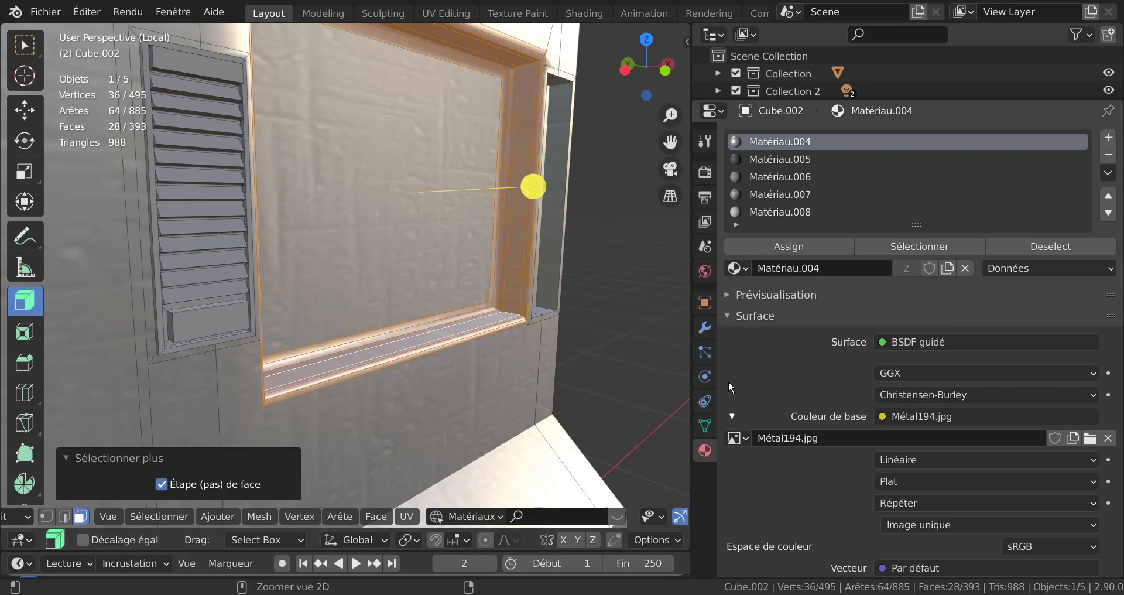
Step: Undo the three selection growths and the material replacement in the wall's first slot, back to Matériau
key("ctrl+z")
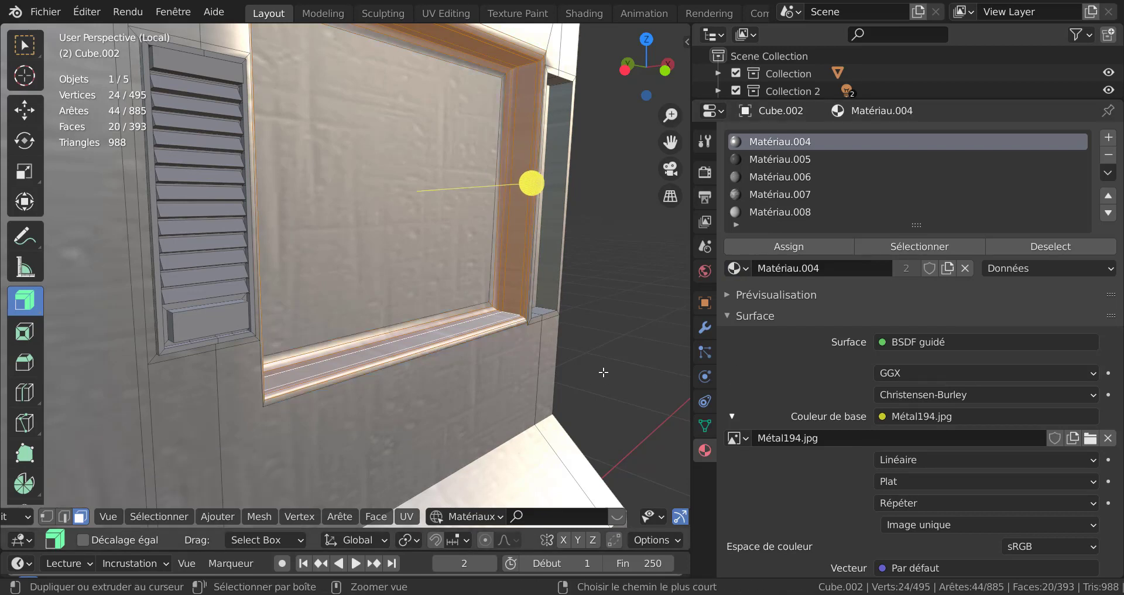
key("ctrl+z")
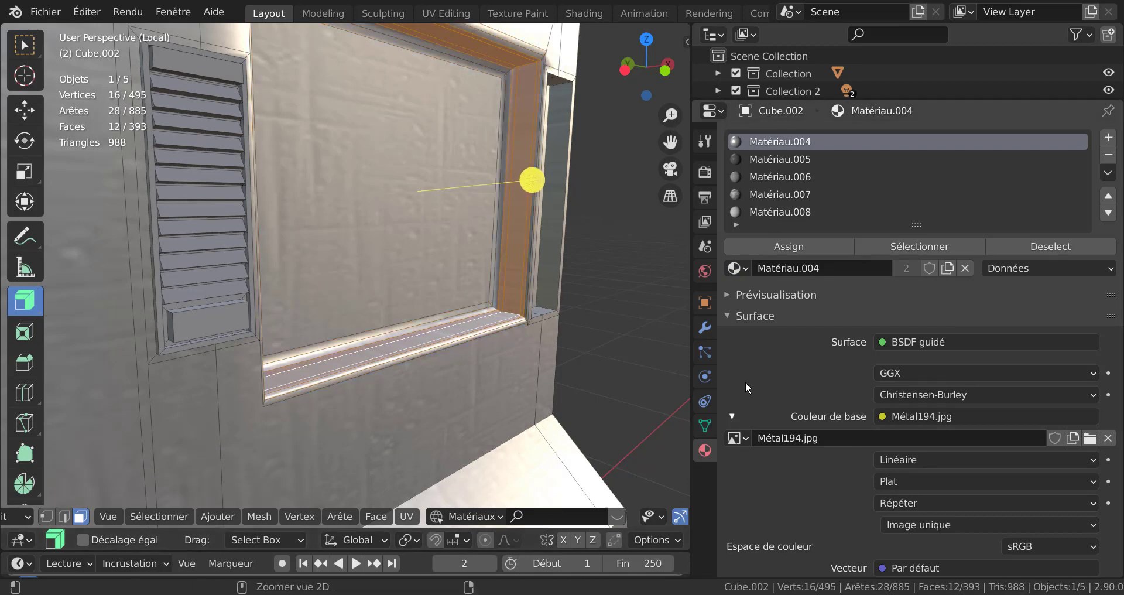
key("ctrl+z")
middle_click_drag(602, 372, 597, 401)
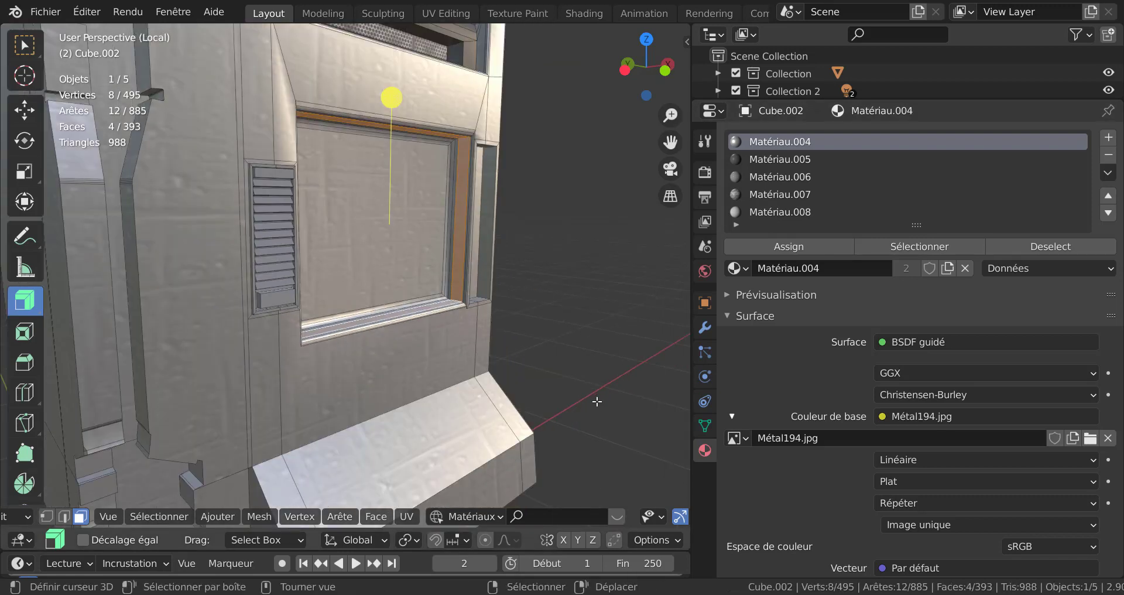
key("Tab")
key("Tab")
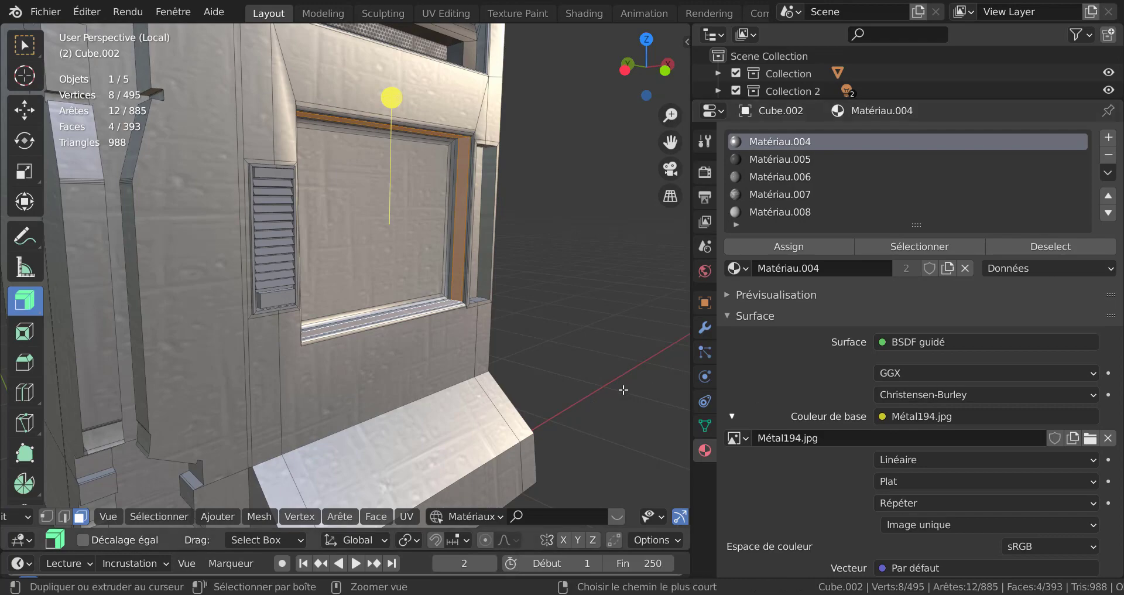
key("ctrl+z")
key("ctrl+z")
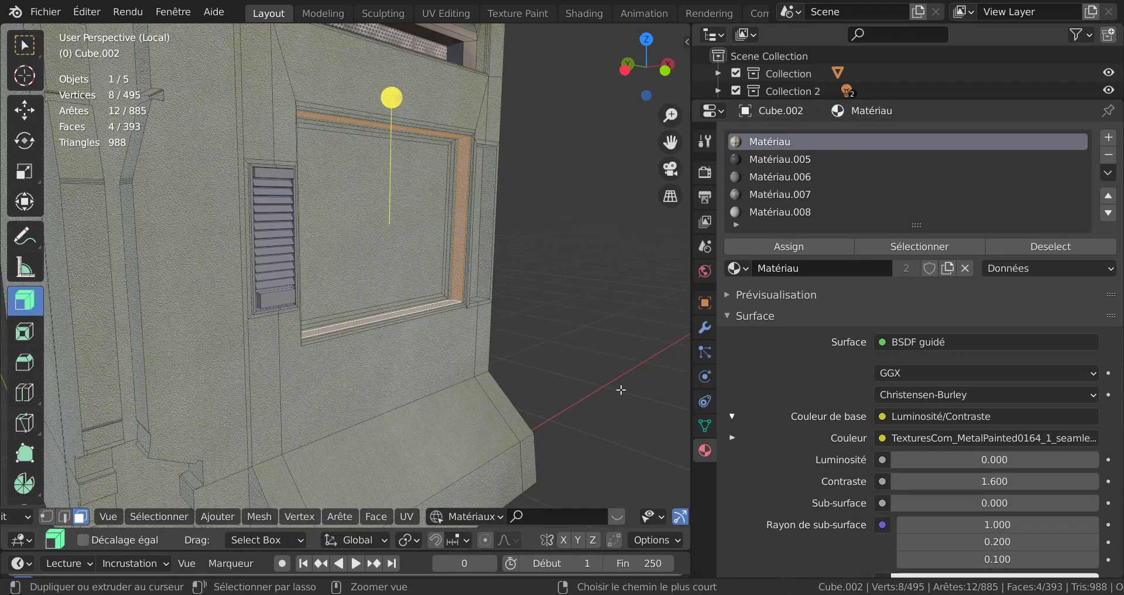
Step: Grow the selected inner side faces of the large recess three times to cover its whole bevelled border
scroll(571, 380, "up", 2)
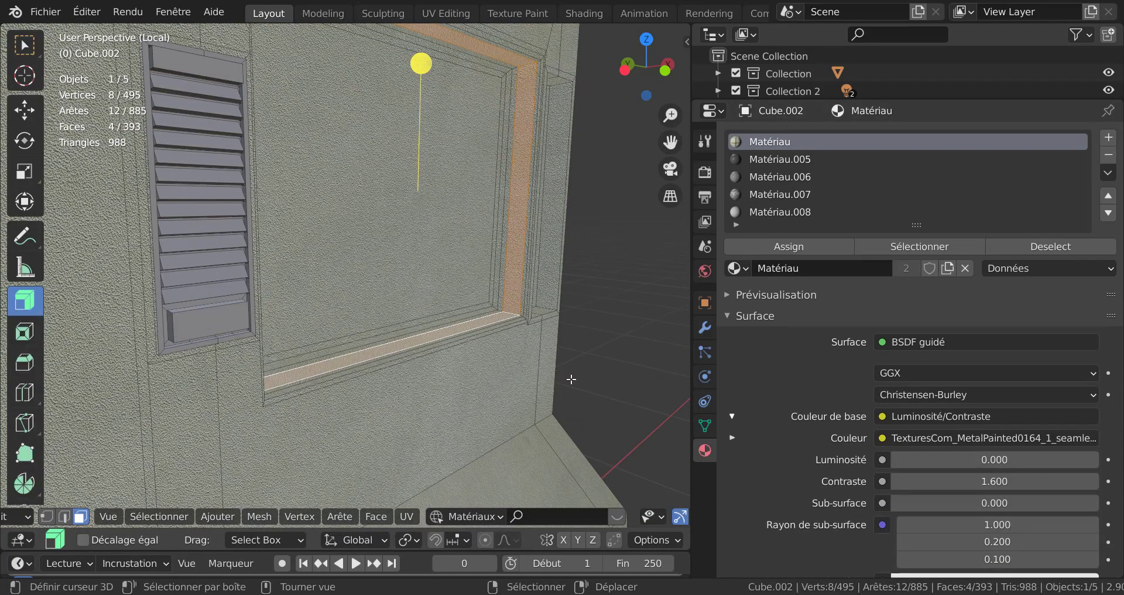
scroll(551, 366, "up", 1)
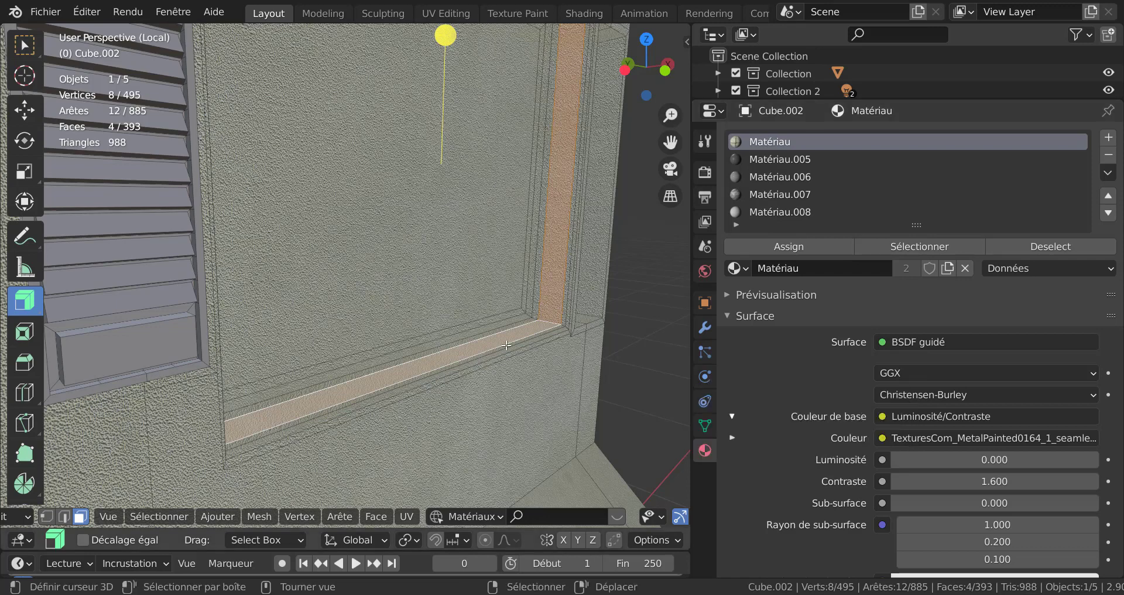
key("ctrl+KP_Add")
key("ctrl+KP_Add")
key("ctrl+KP_Add")
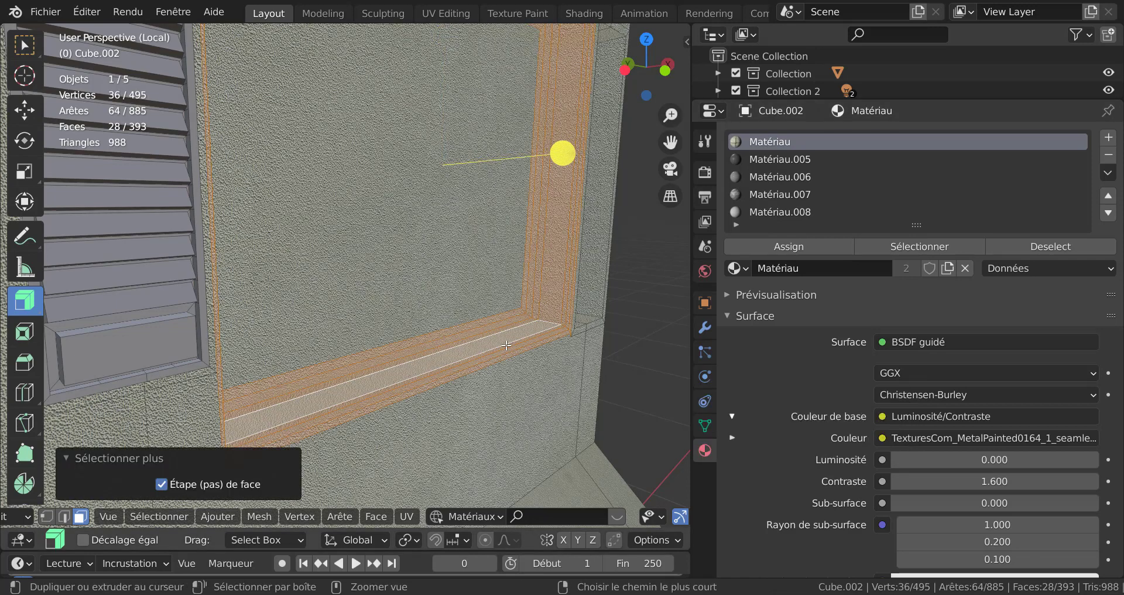
Step: Add a new material slot to the wall, set it to Matériau.004 and assign it to the selected border faces
left_click(1114, 140)
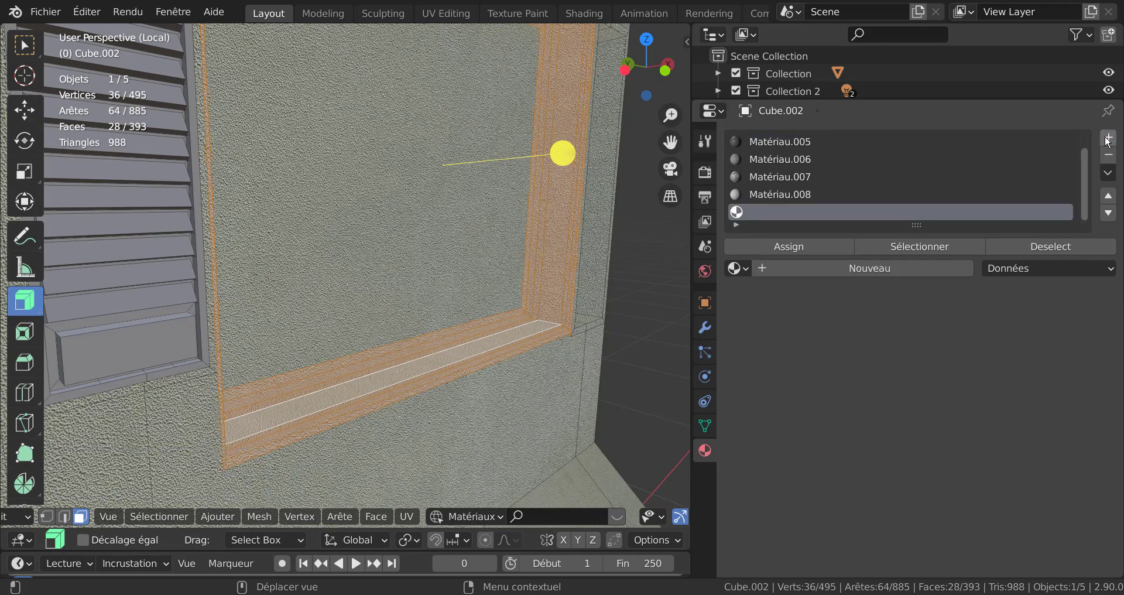
left_click(855, 268)
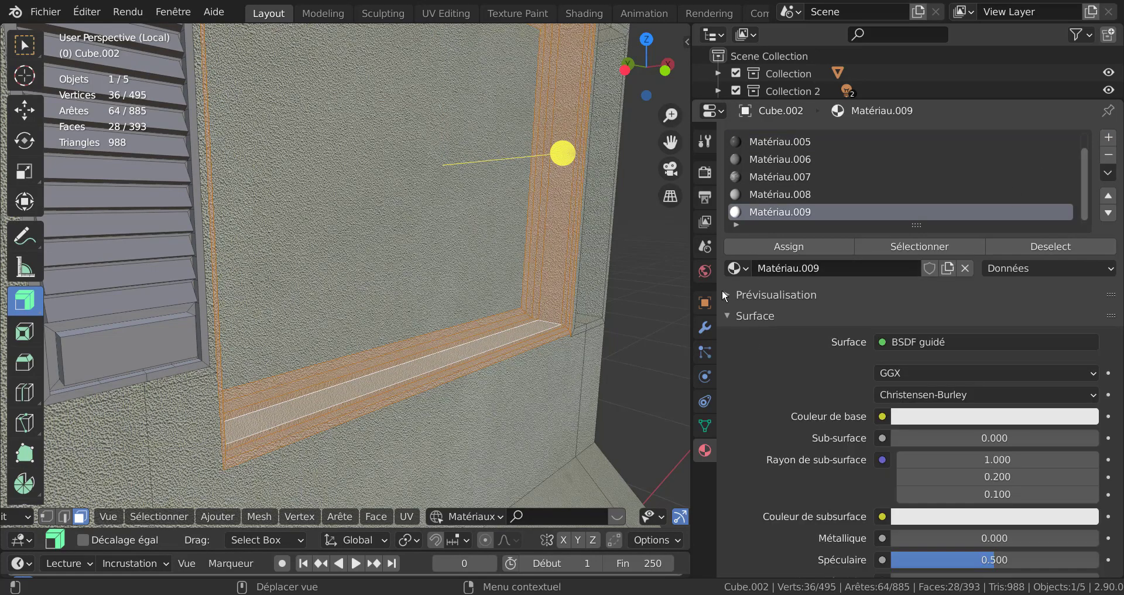
left_click(737, 268)
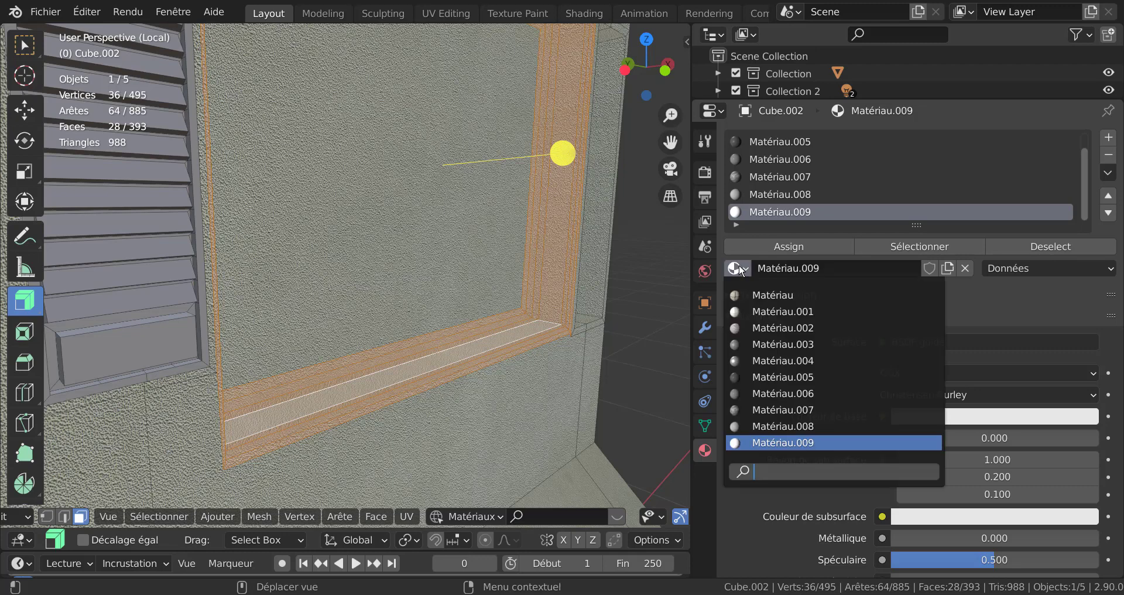
left_click(782, 362)
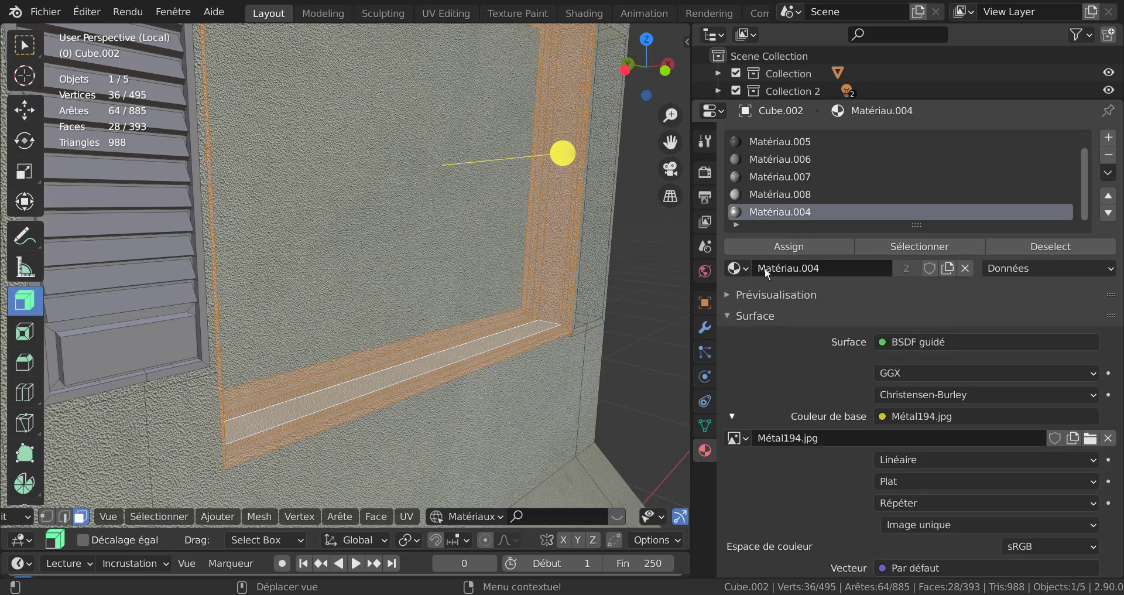
left_click(790, 246)
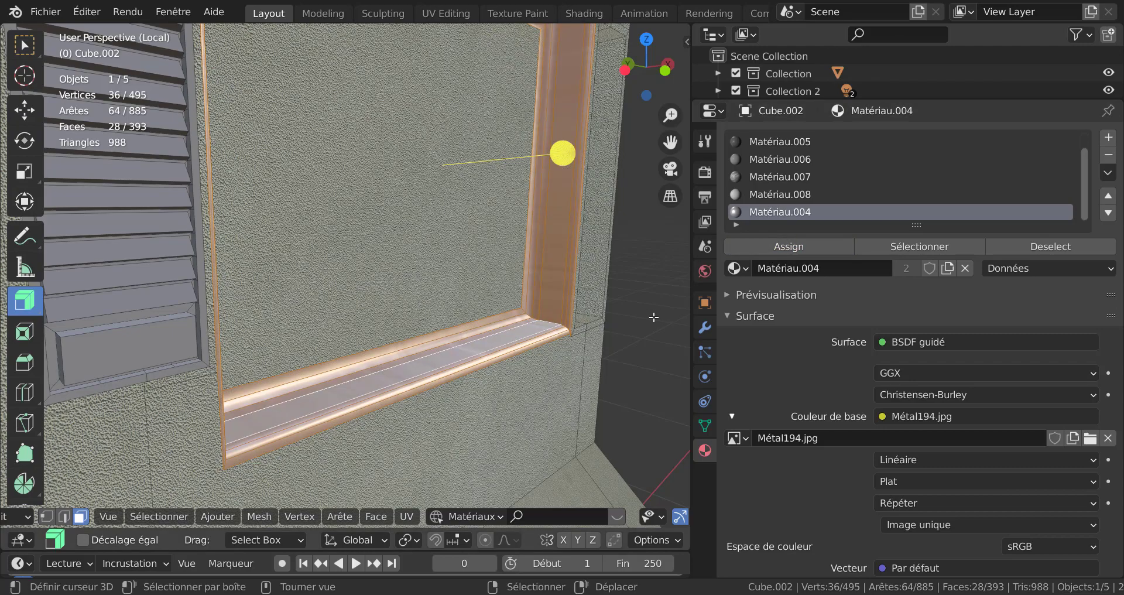
Step: Leave Edit Mode and exit local view so the wall is shown together with the pillar
scroll(654, 316, "down", 3)
key("Tab")
scroll(537, 353, "down", 6)
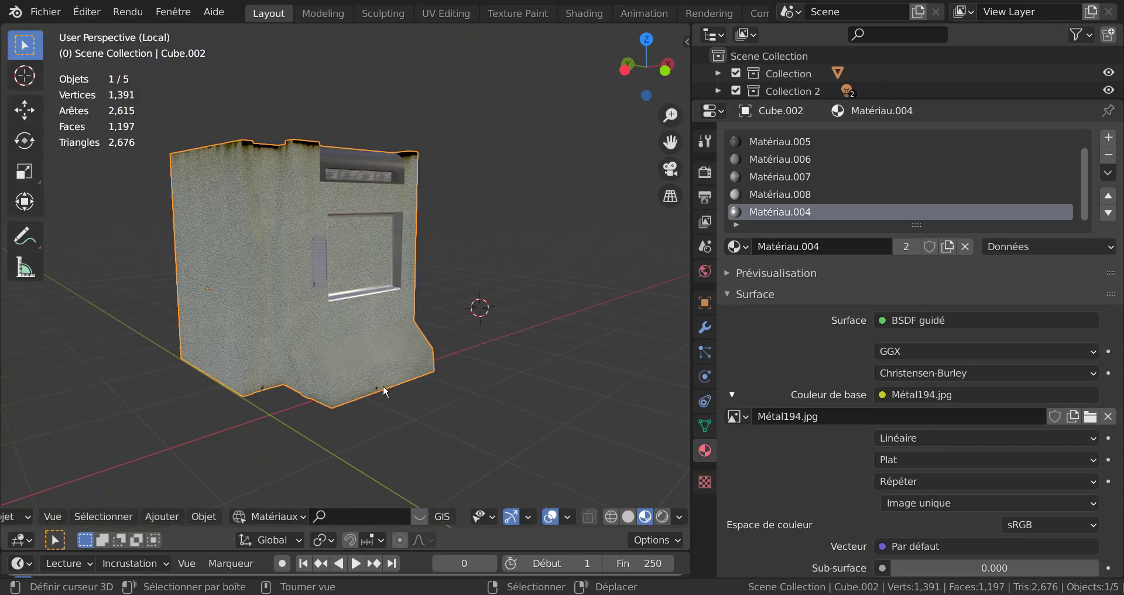
scroll(379, 371, "up", 3)
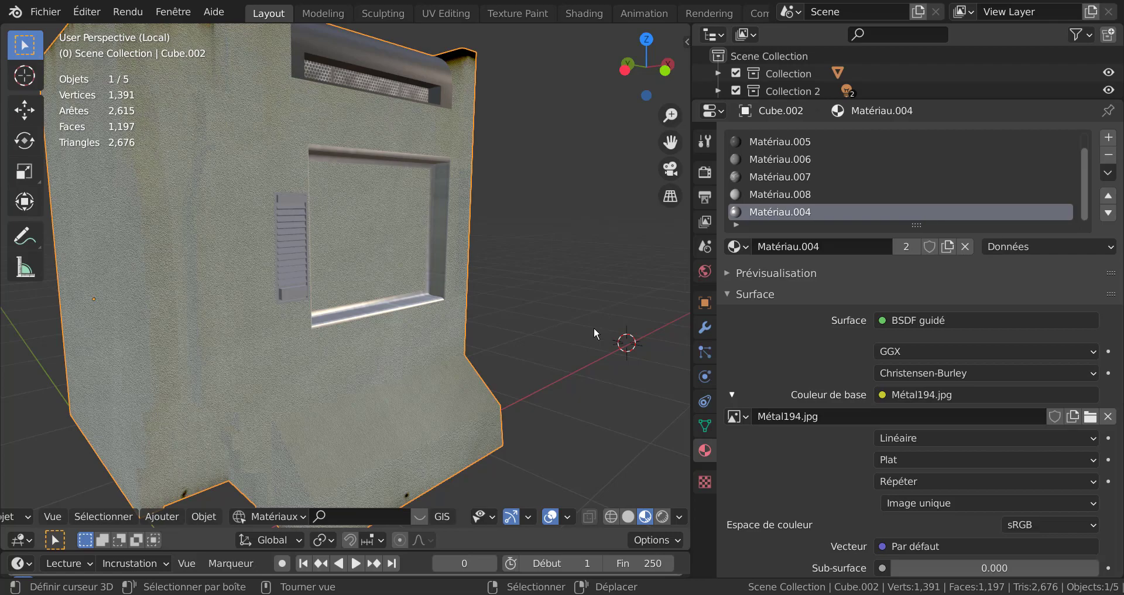
key("KP_Divide")
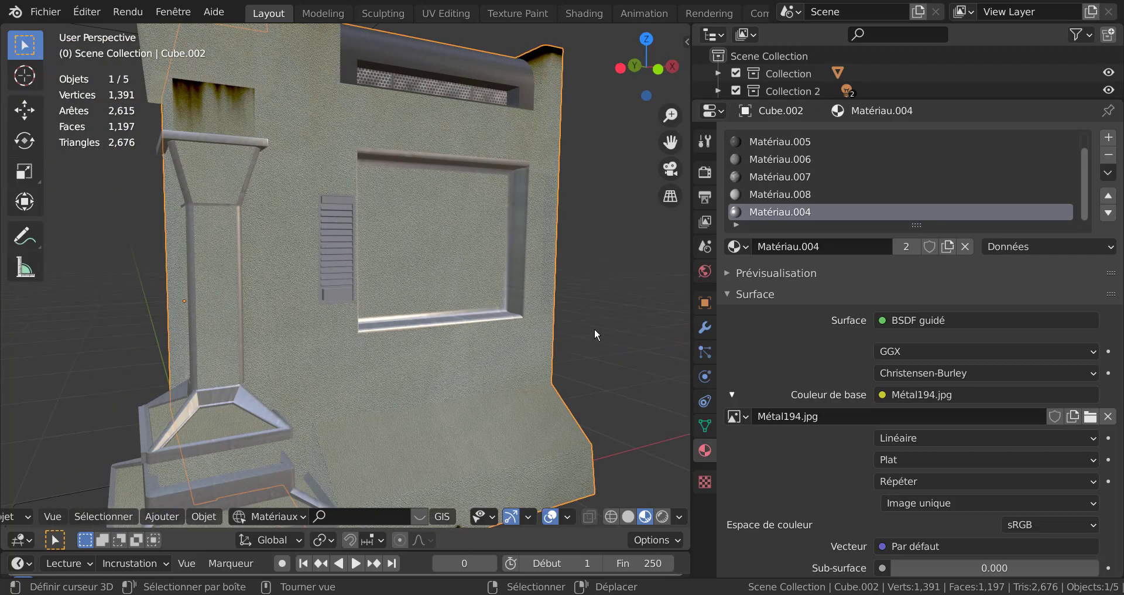
Step: Examine the wall and pillar in Rendered shading, and return to Material Preview shading
left_click(662, 521)
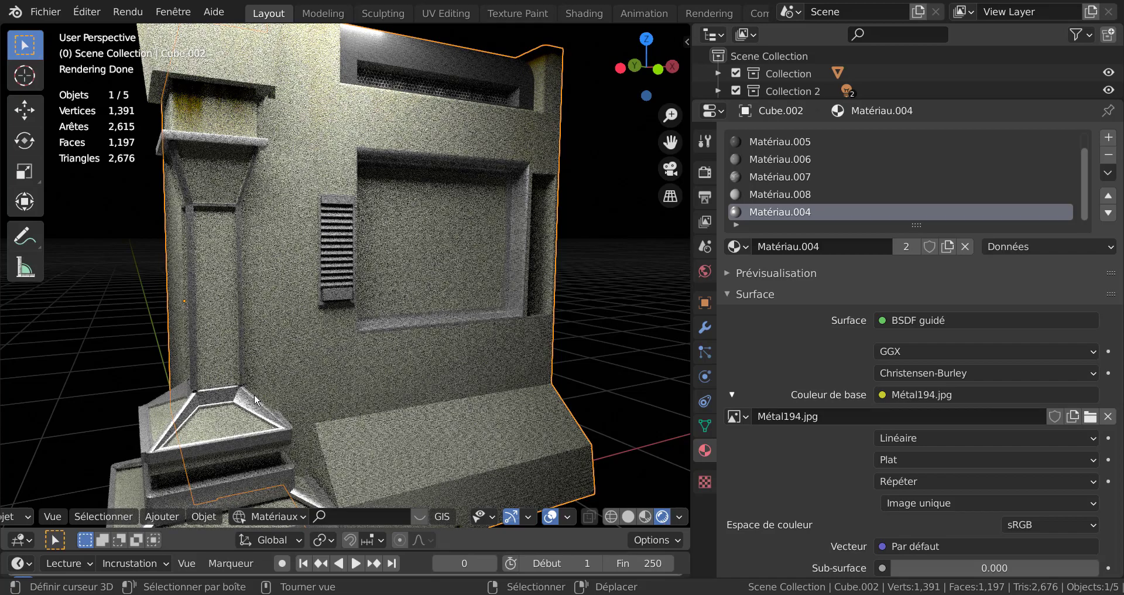
scroll(278, 408, "down", 1)
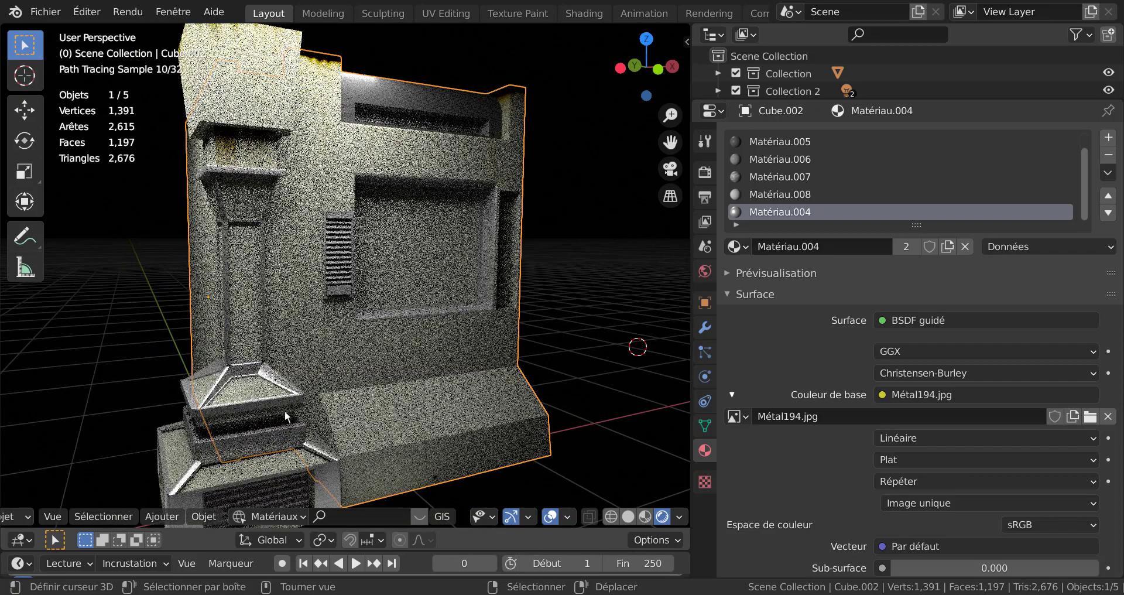
scroll(390, 423, "up", 2)
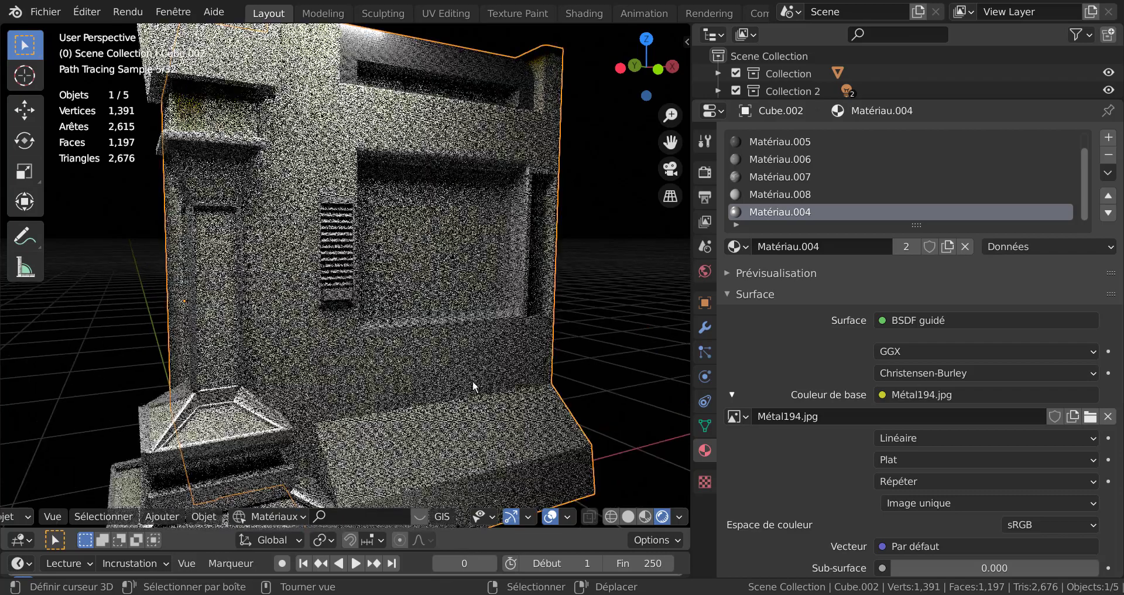
left_click(645, 515)
Step: Enter Edit Mode on the wall, select the loop of side faces in the narrow recess by the wall's outer edge and grow it once
key("Tab")
scroll(468, 340, "up", 10)
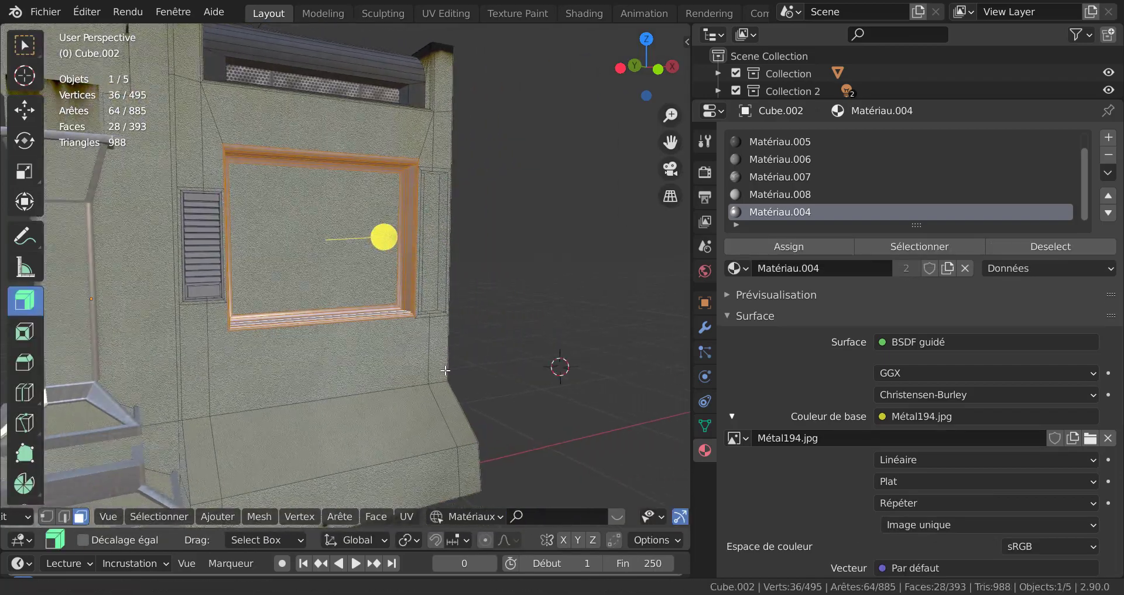
middle_click_drag(515, 351, 504, 117, "shift")
middle_click_drag(520, 293, 521, 322)
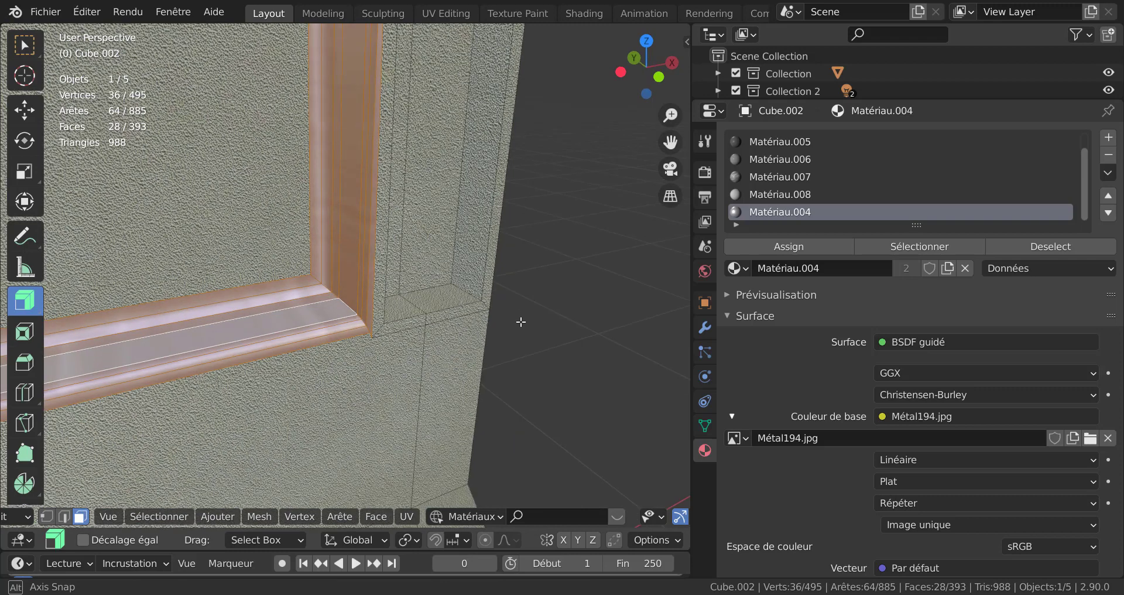
left_click(462, 291, "alt")
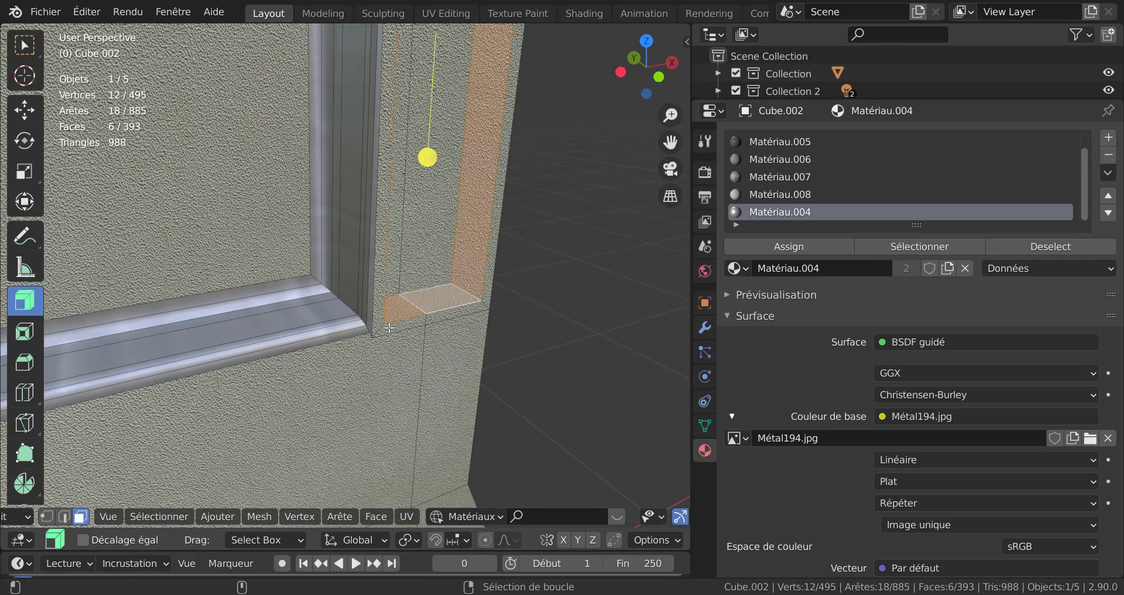
key("ctrl+KP_Add")
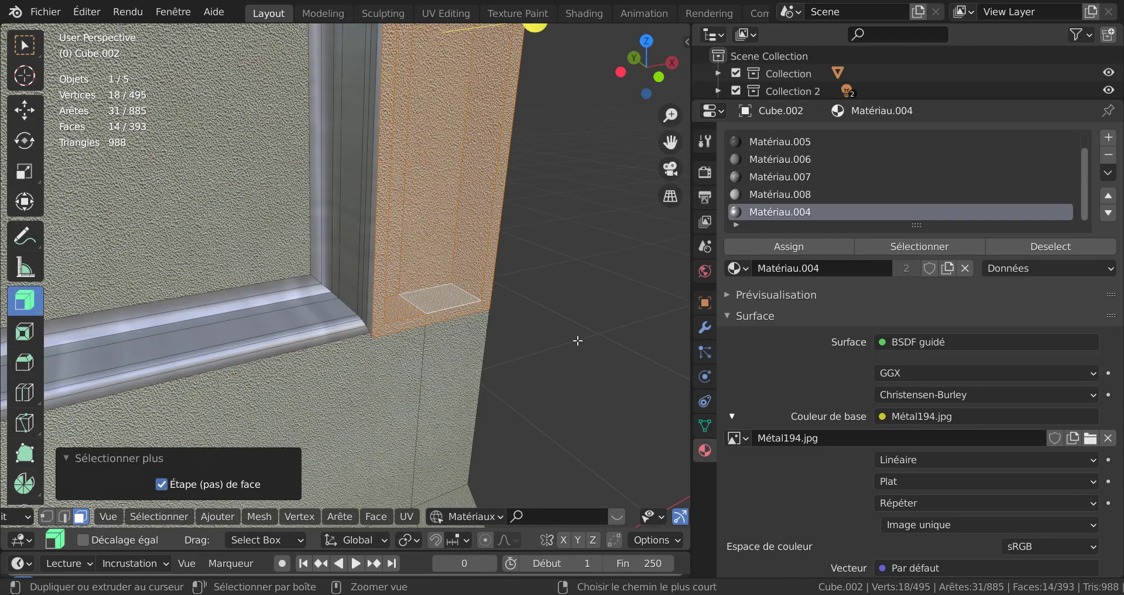
Step: Remove the narrow recess's back faces from the selection, keeping its side and border faces selected
left_click(422, 152, "shift")
scroll(496, 231, "down", 2)
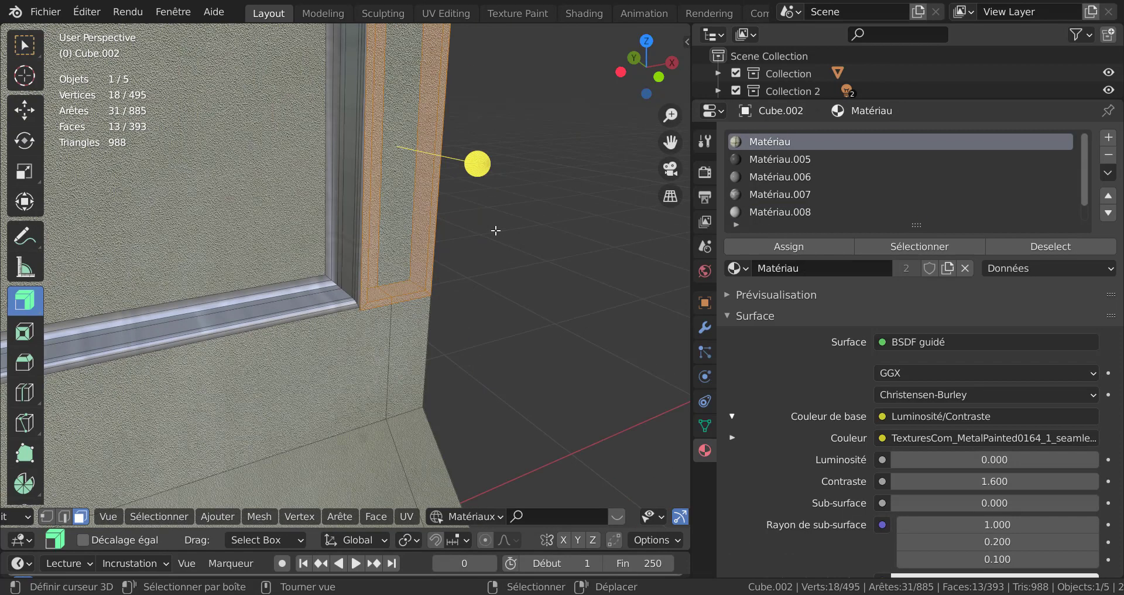
middle_click_drag(471, 252, 337, 234)
right_click(364, 232, "shift")
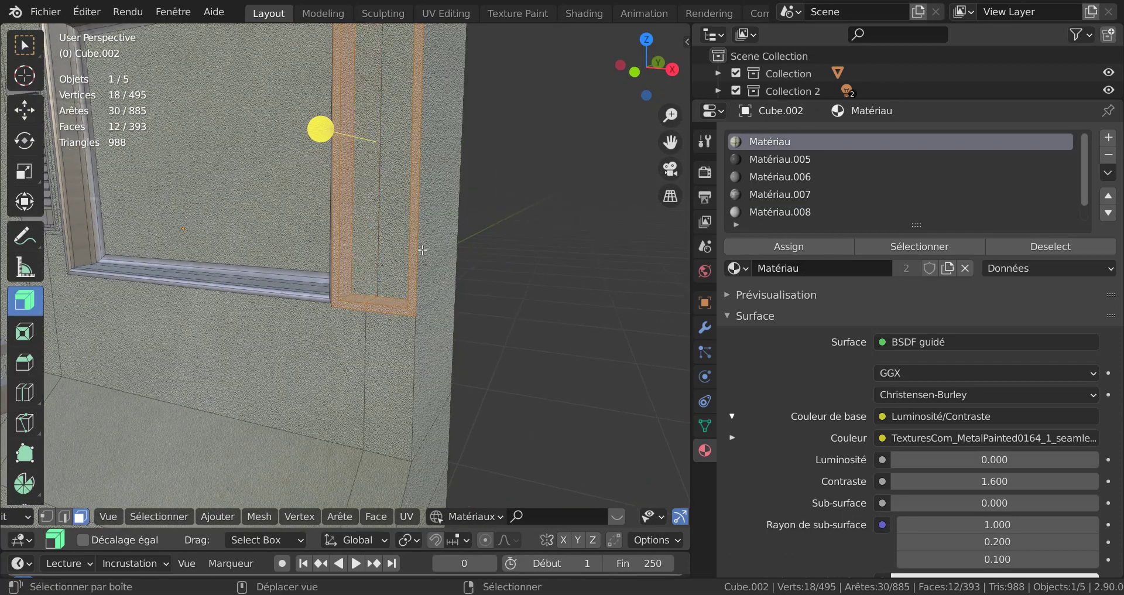
middle_click_drag(423, 249, 537, 243)
scroll(391, 254, "up", 1)
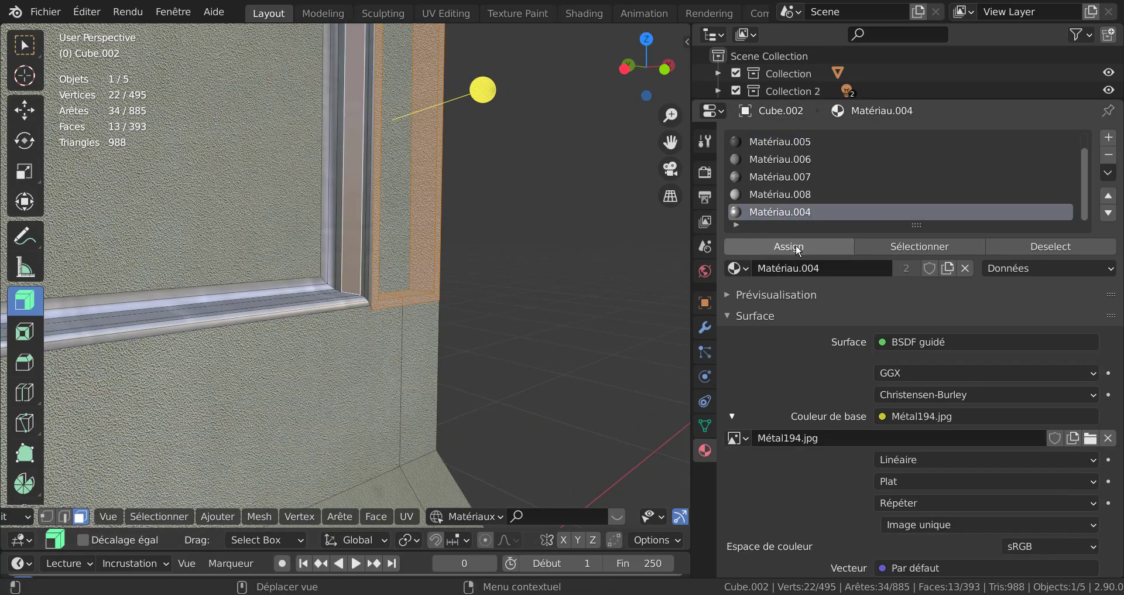
Step: Assign Matériau.004 to the narrow recess's selected faces and leave Edit Mode
left_click(795, 244)
key("Tab")
scroll(559, 289, "down", 8)
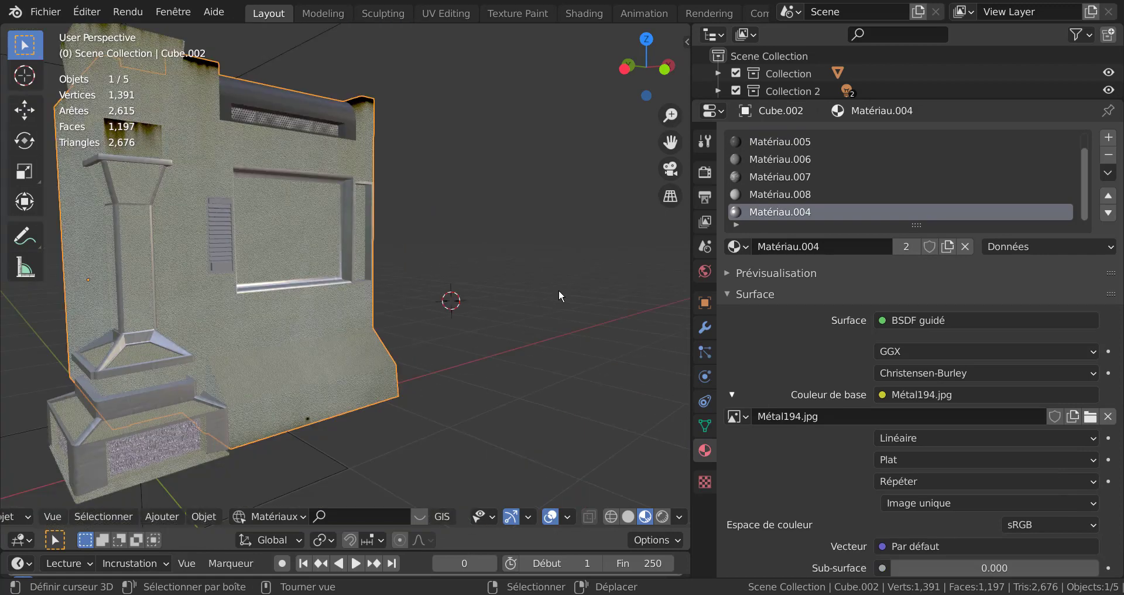
middle_click_drag(559, 289, 487, 304)
middle_click_drag(172, 258, 522, 379)
Step: Enter Edit Mode on the wall and inset the large sloped face at its base by about 0.033 m
key("Tab")
scroll(518, 382, "up", 2)
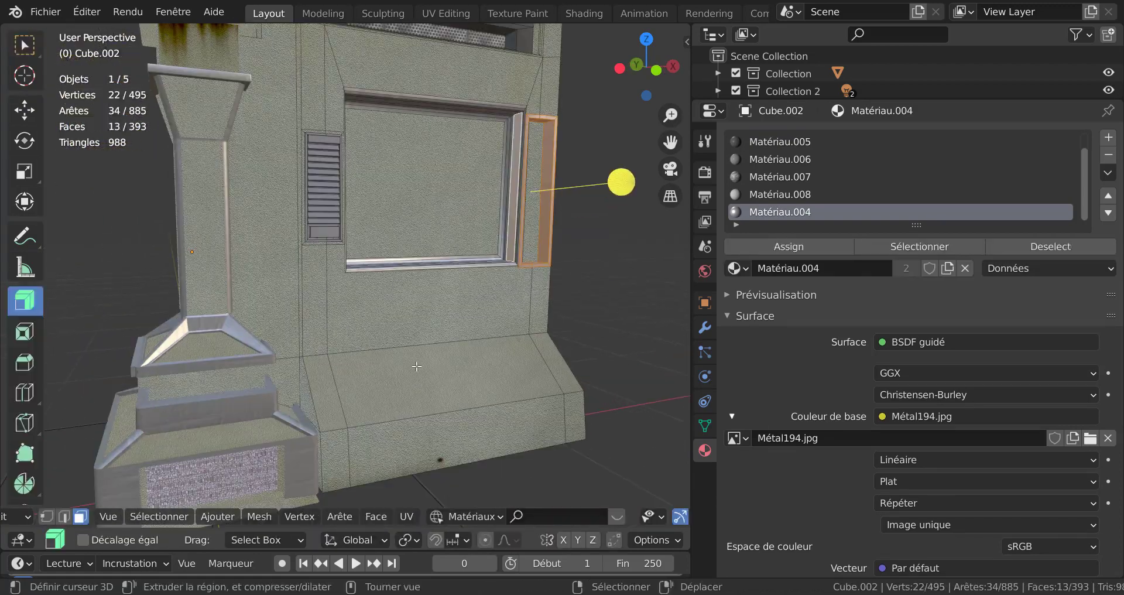
left_click(422, 374)
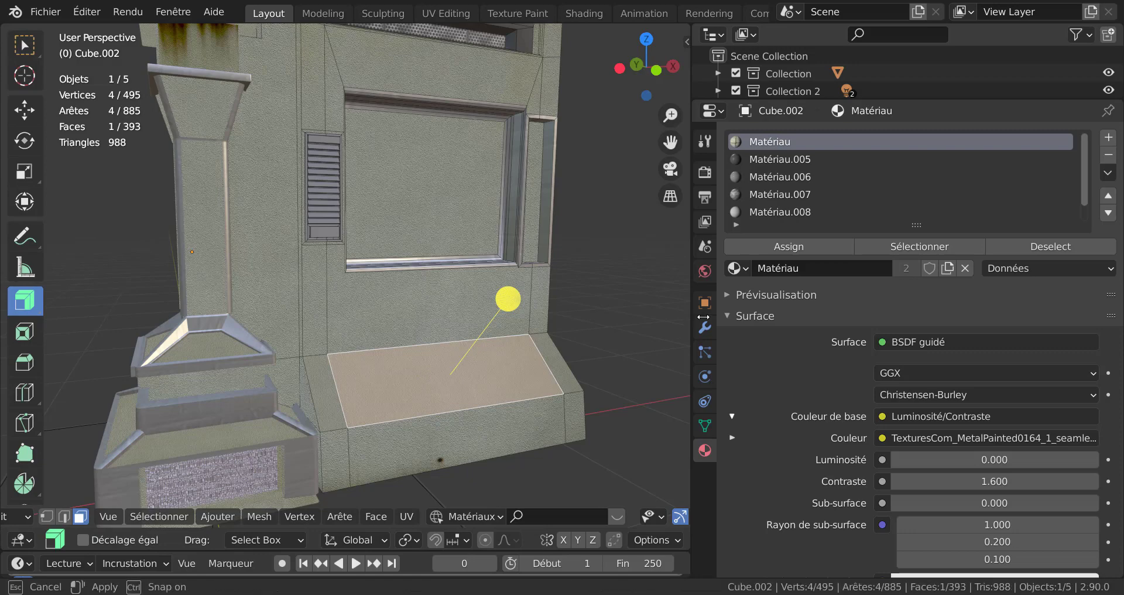
left_click_drag(691, 318, 756, 317)
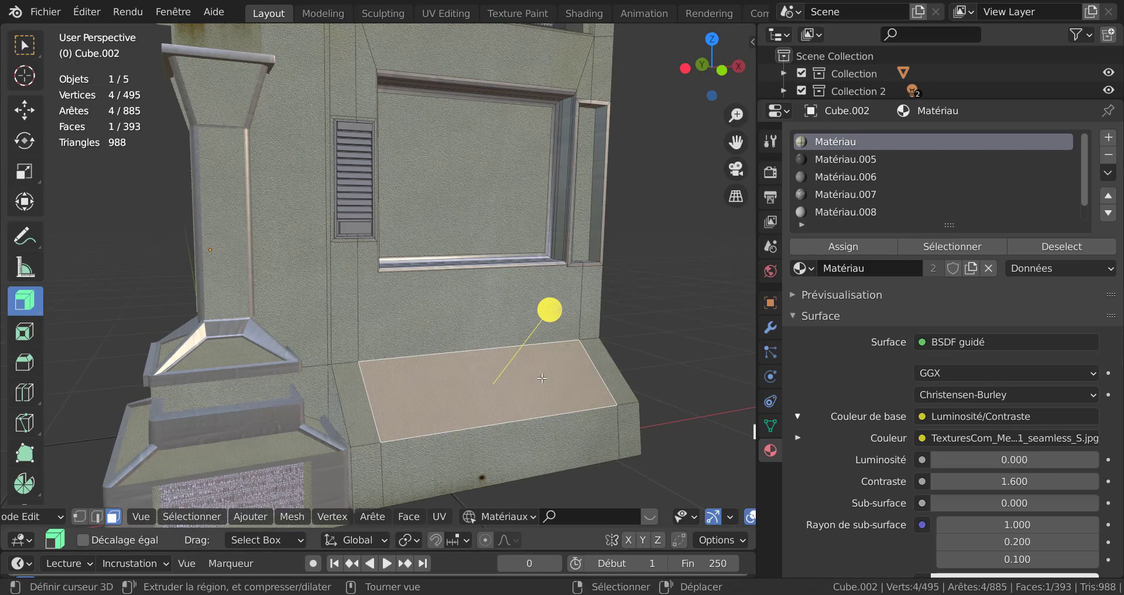
scroll(656, 389, "up", 2)
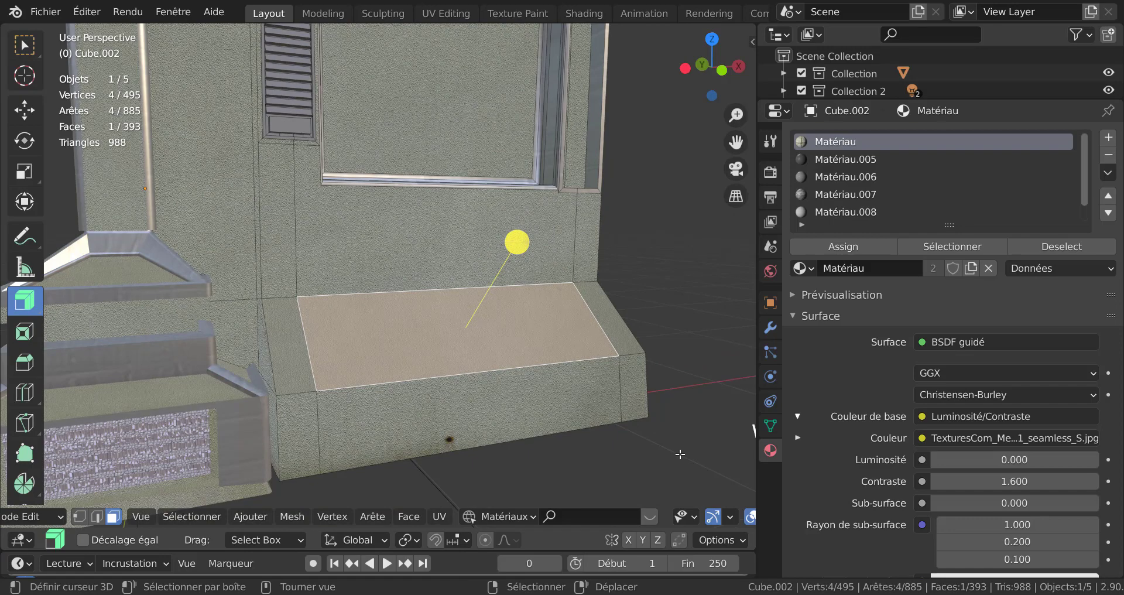
key("i")
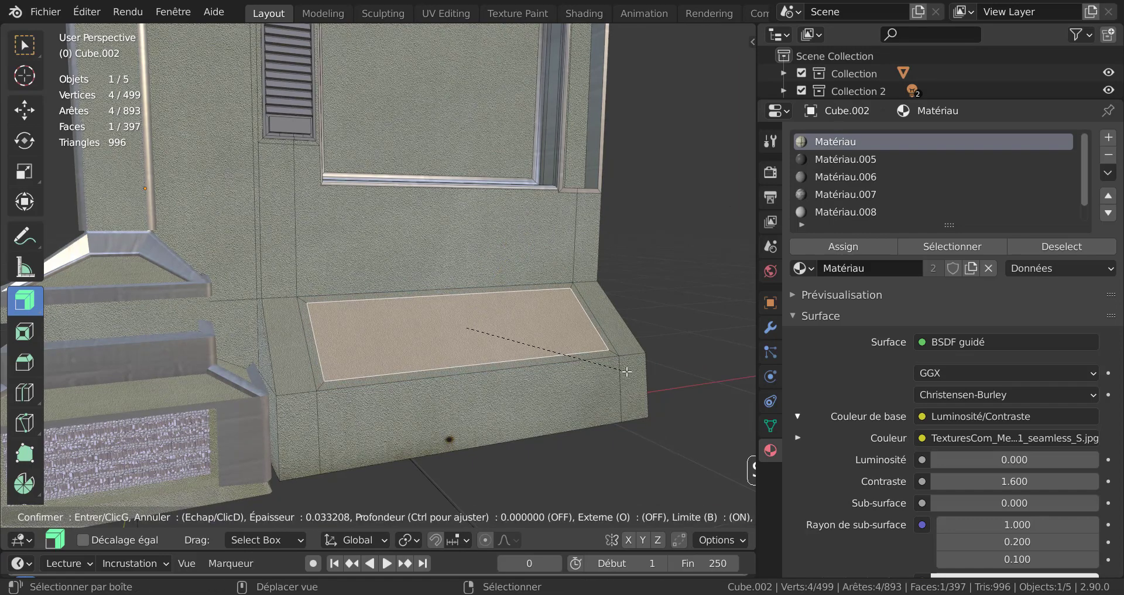
left_click(627, 371)
Step: Inset the sloped base face a second time by about 0.014 m to form a thin inner border
scroll(595, 382, "up", 2)
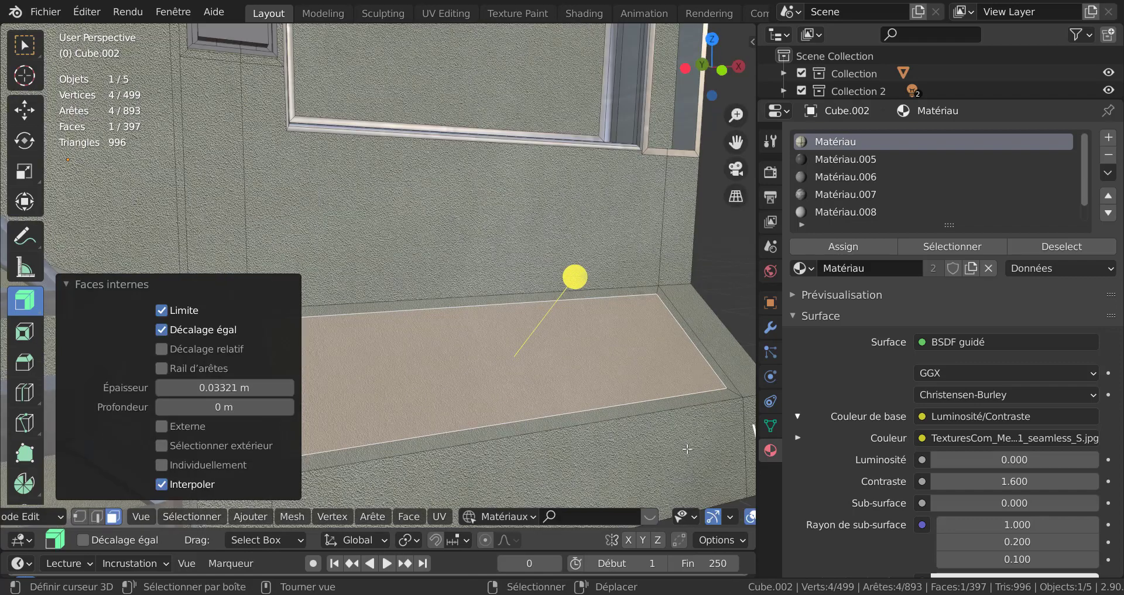
key("i")
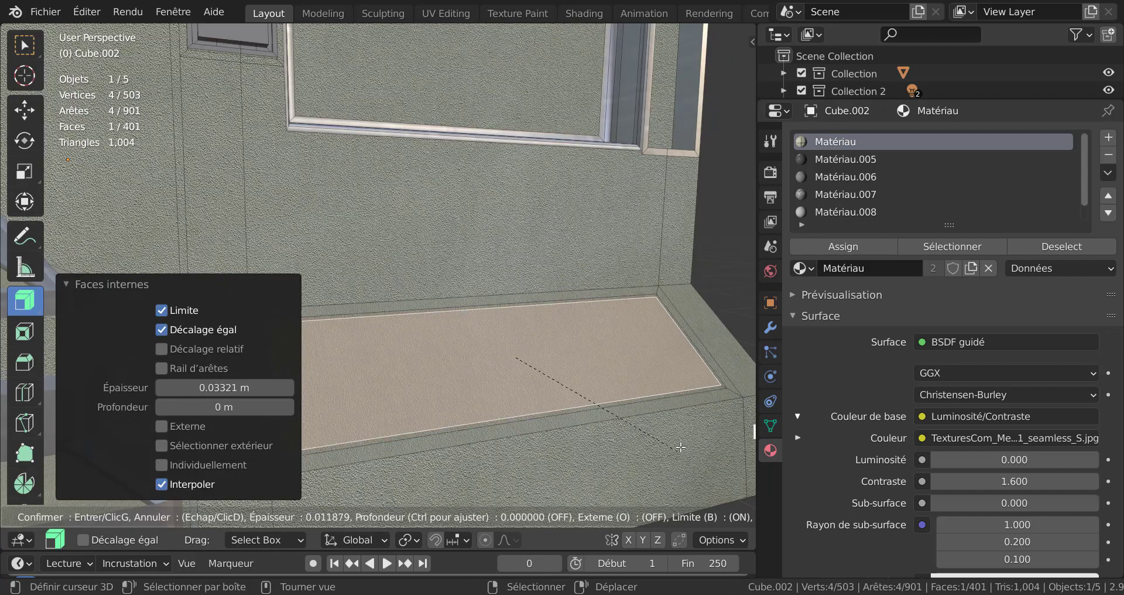
left_click(685, 440)
scroll(685, 440, "down", 6)
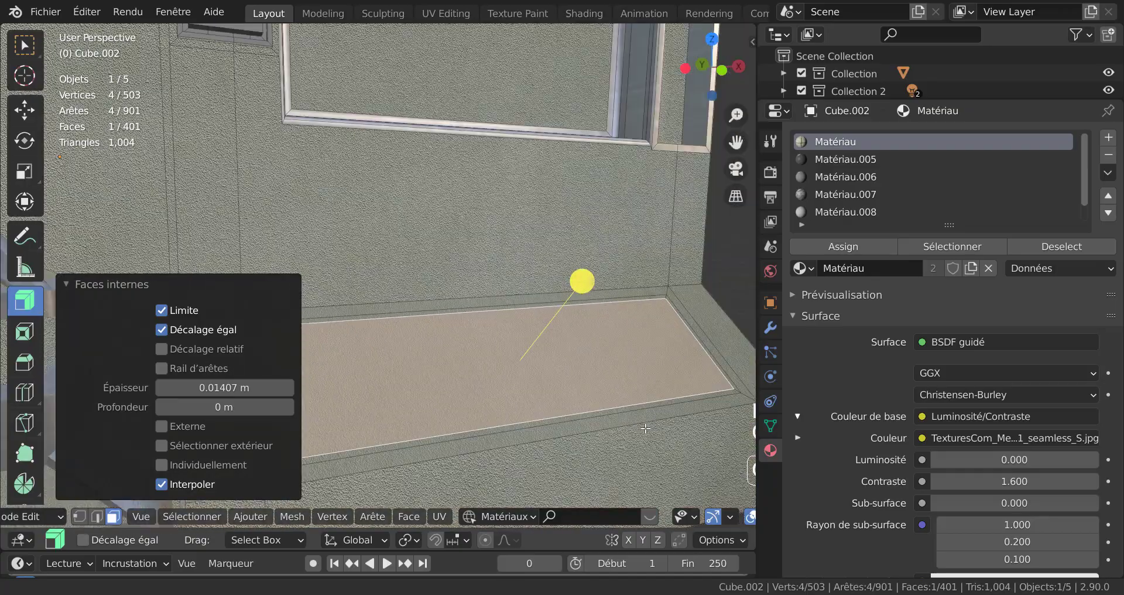
Step: Select the face loop around the sloped base panel and extrude it outward along its normals by about 0.026 m
middle_click_drag(538, 411, 534, 420, "shift")
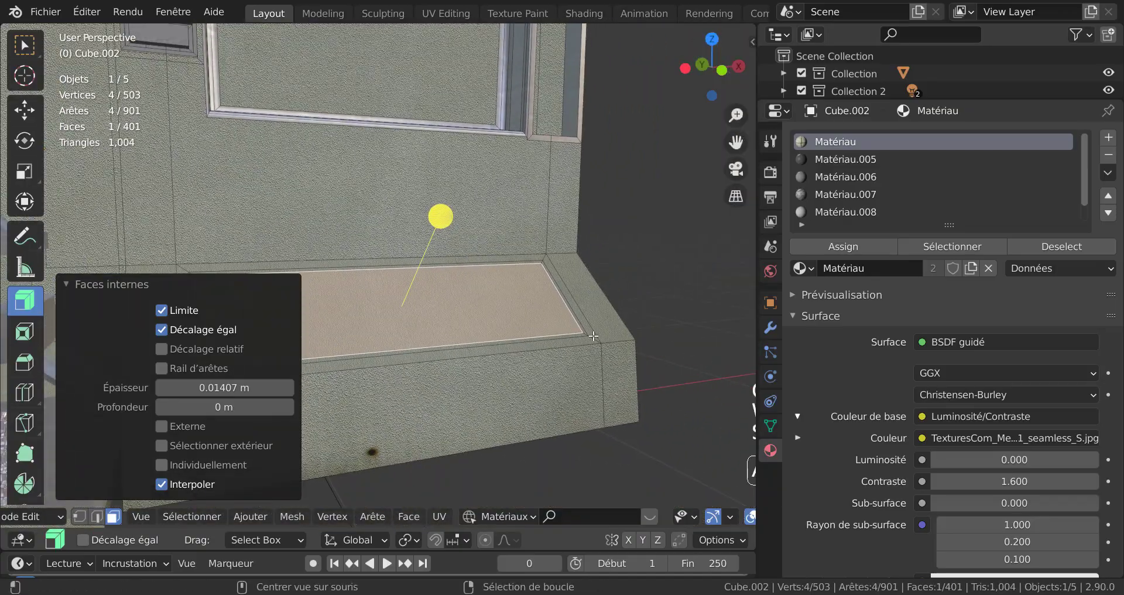
left_click(593, 336, "alt")
middle_click_drag(593, 336, 621, 344)
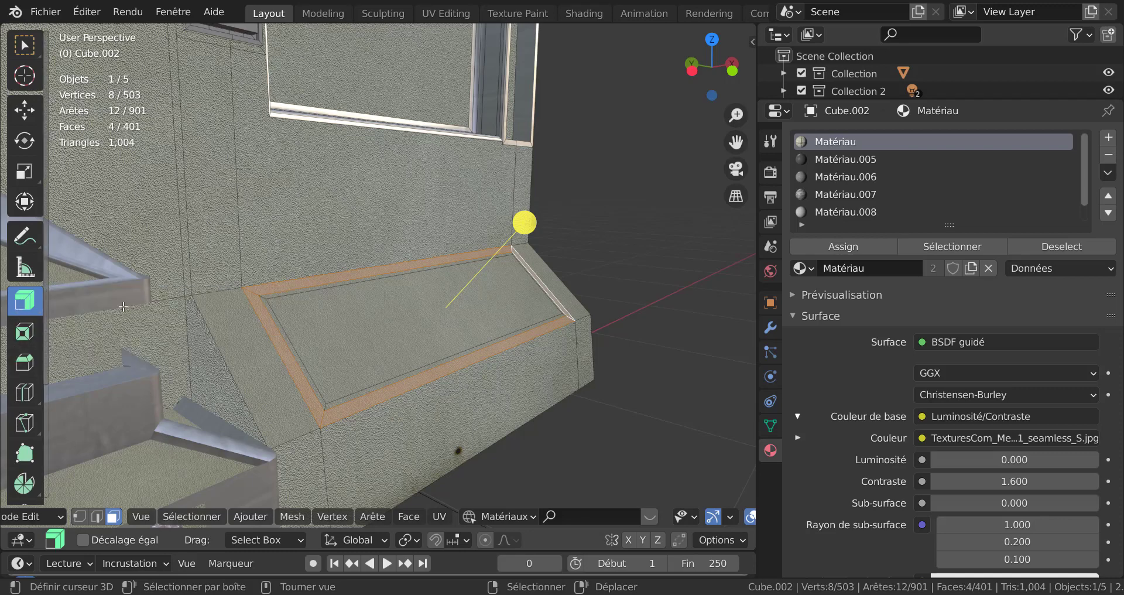
left_click_drag(529, 223, 506, 263)
scroll(540, 274, "up", 2)
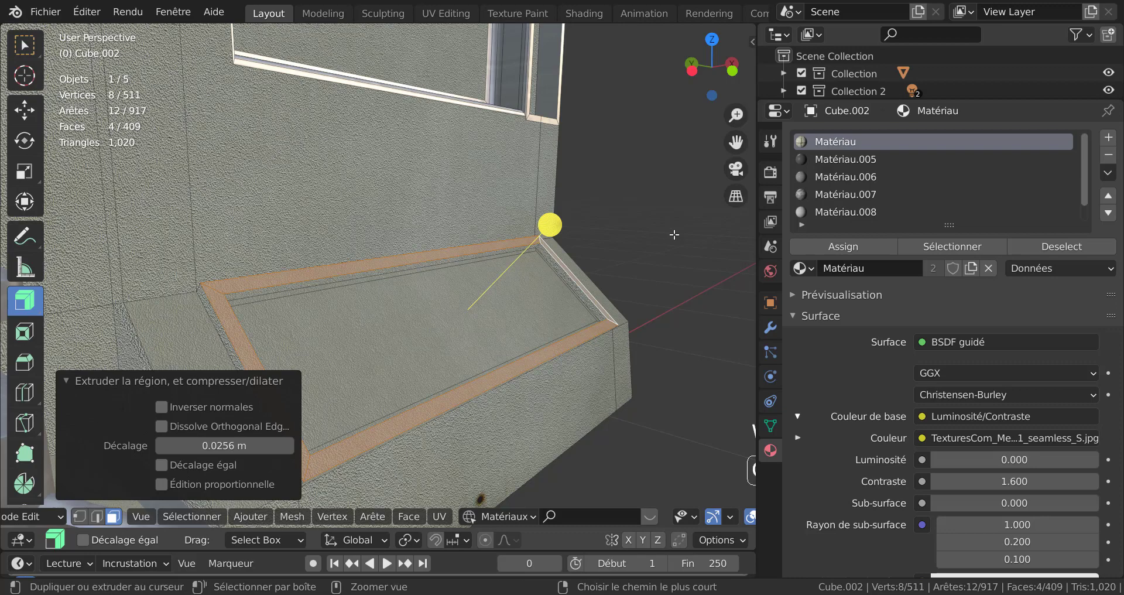
Step: Grow the selection to the raised border's side faces, assign Matériau.004 to it and leave Edit Mode
key("ctrl+KP_Add")
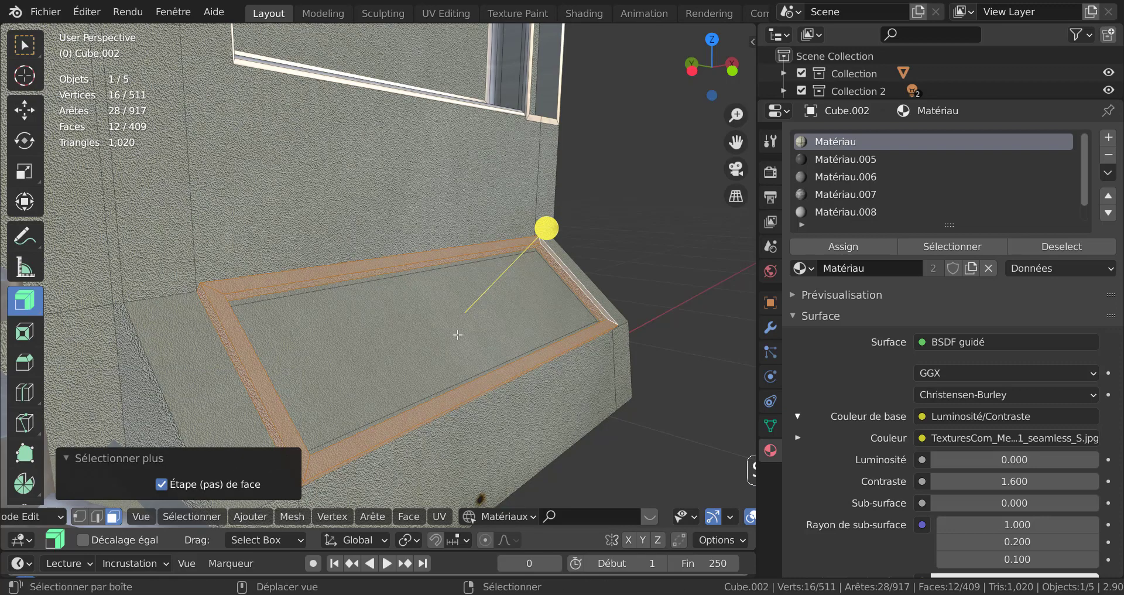
scroll(536, 154, "up", 7, "shift")
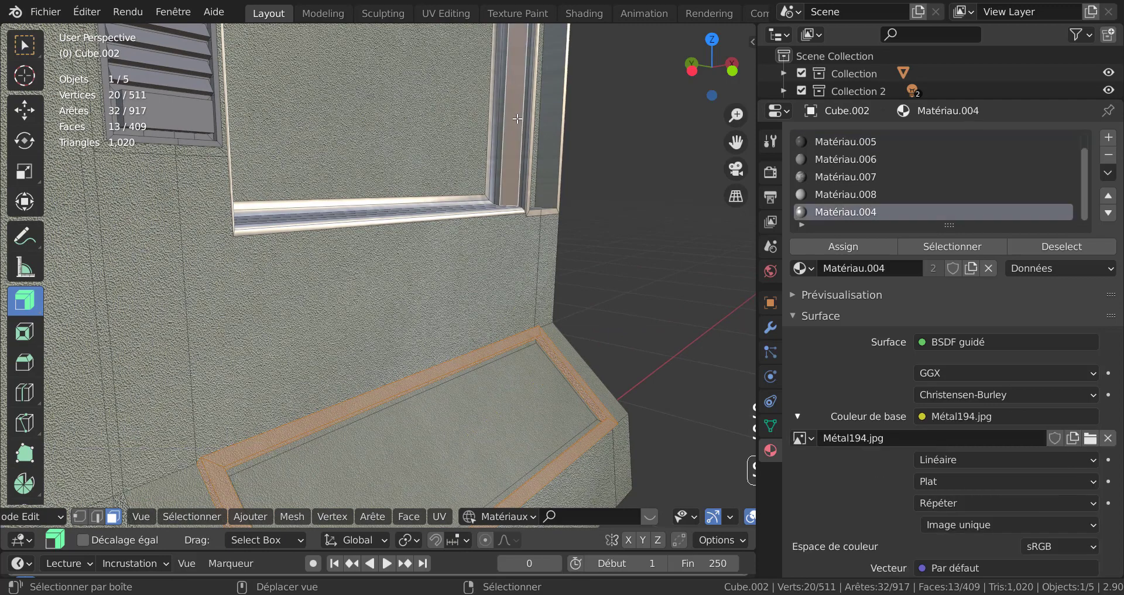
left_click(846, 246)
left_click(846, 245)
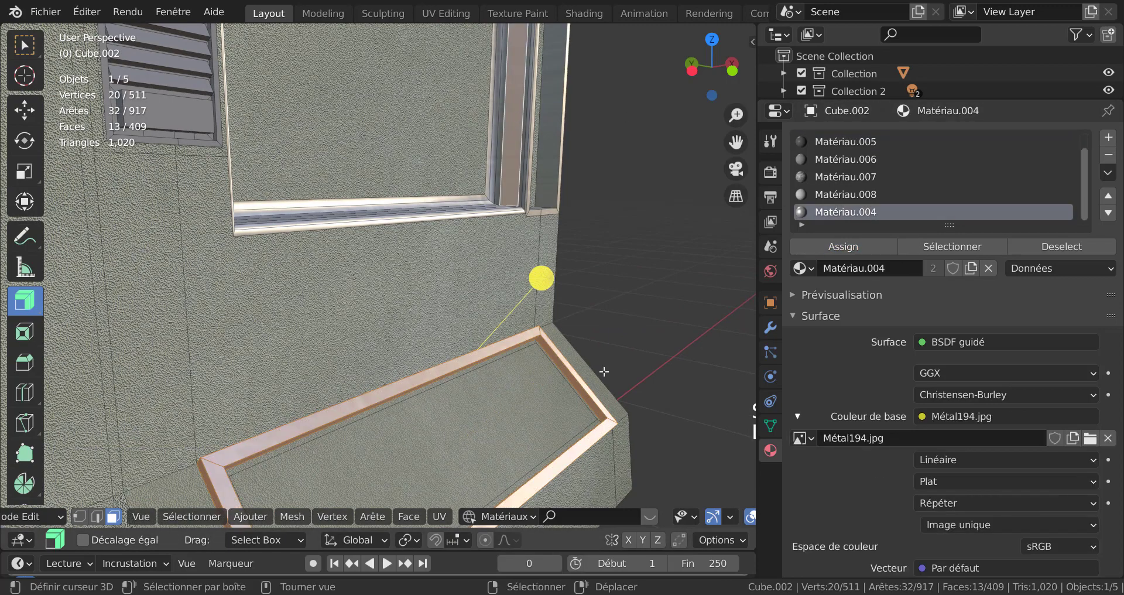
key("Tab")
middle_click_drag(611, 383, 283, 426)
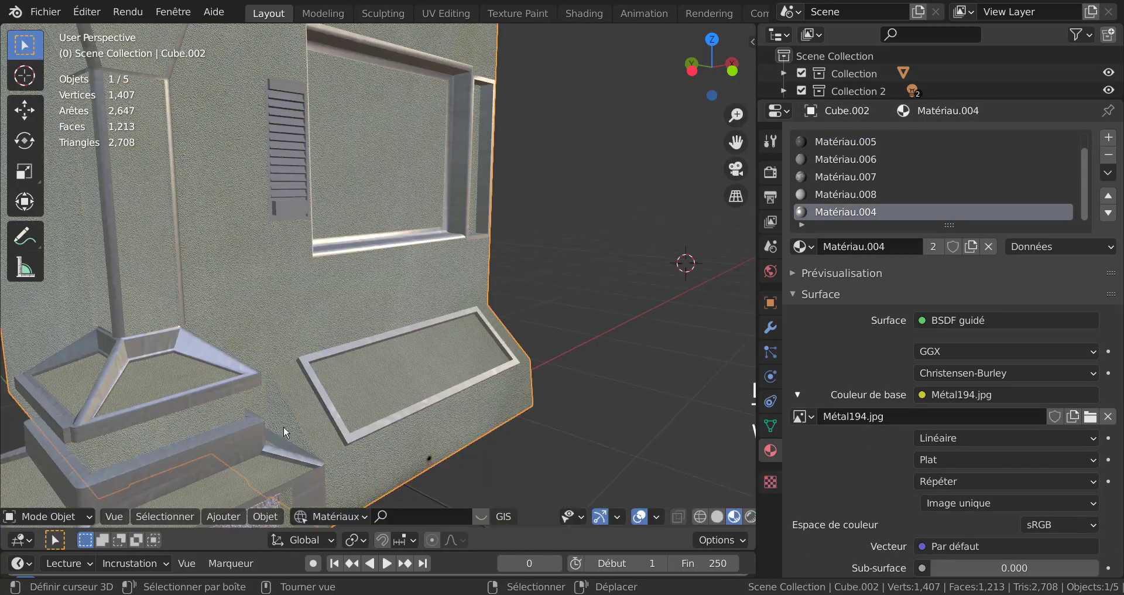
Step: Enter Edit Mode on the wall, select the face inside the metal border and subdivide it with 7 cuts
key("Tab")
left_click(428, 377)
middle_click_drag(499, 286, 424, 311)
scroll(535, 371, "up", 3)
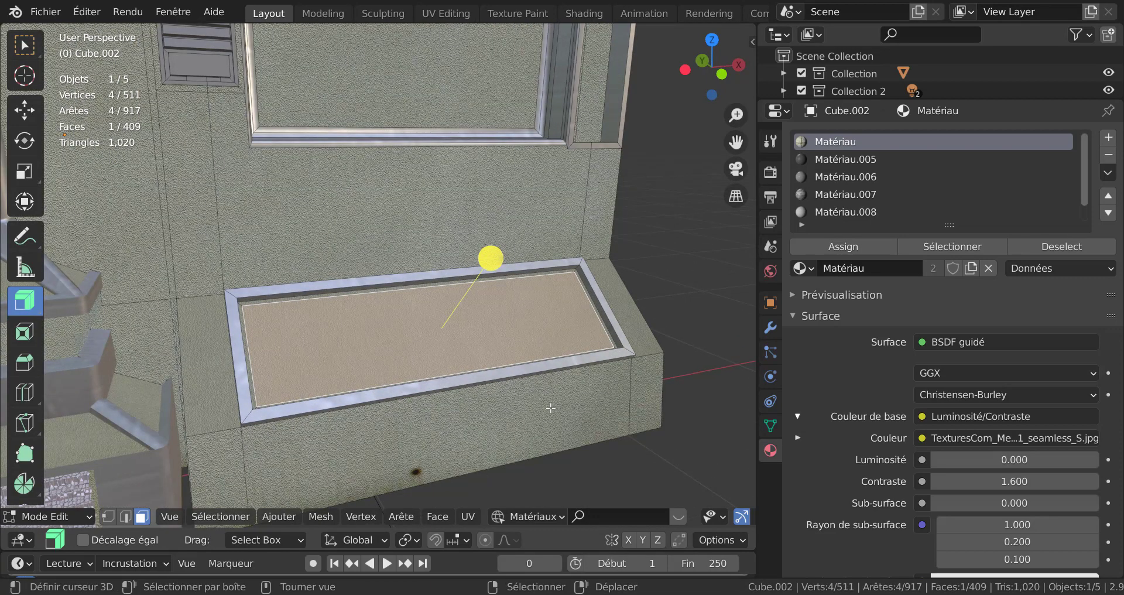
key("q")
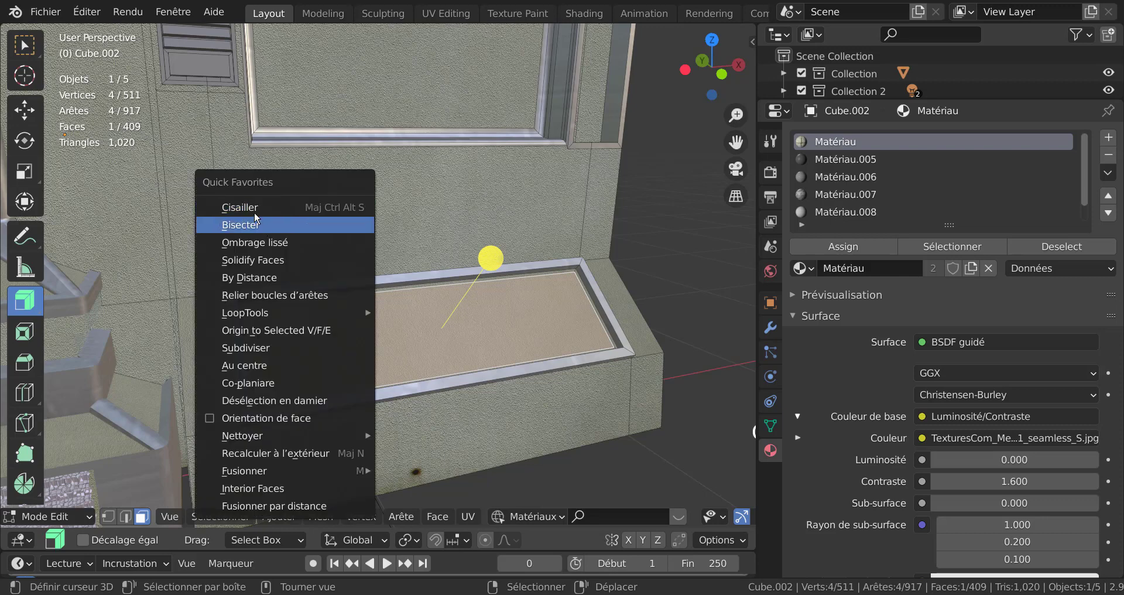
left_click(238, 348)
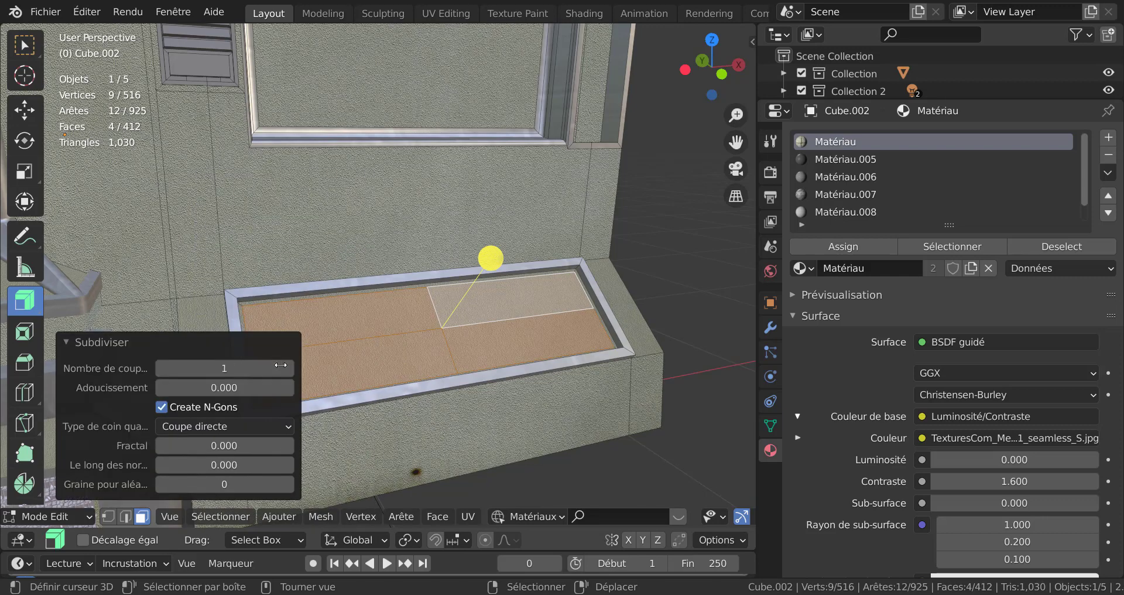
left_click(288, 370)
left_click(287, 370)
left_click(288, 370)
left_click(288, 369)
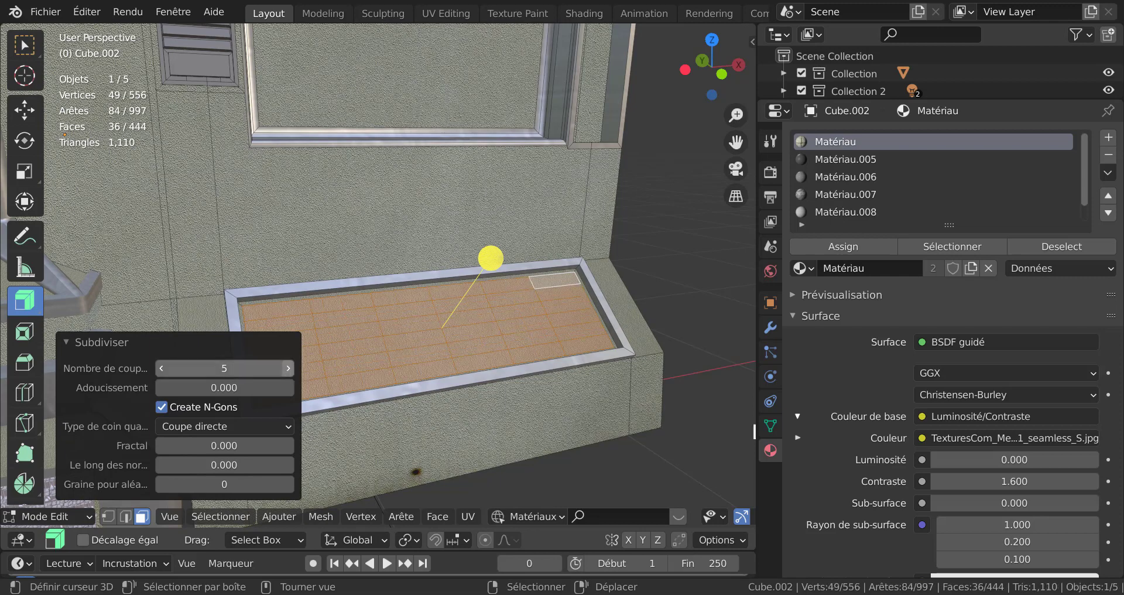
left_click(288, 370)
left_click(288, 370)
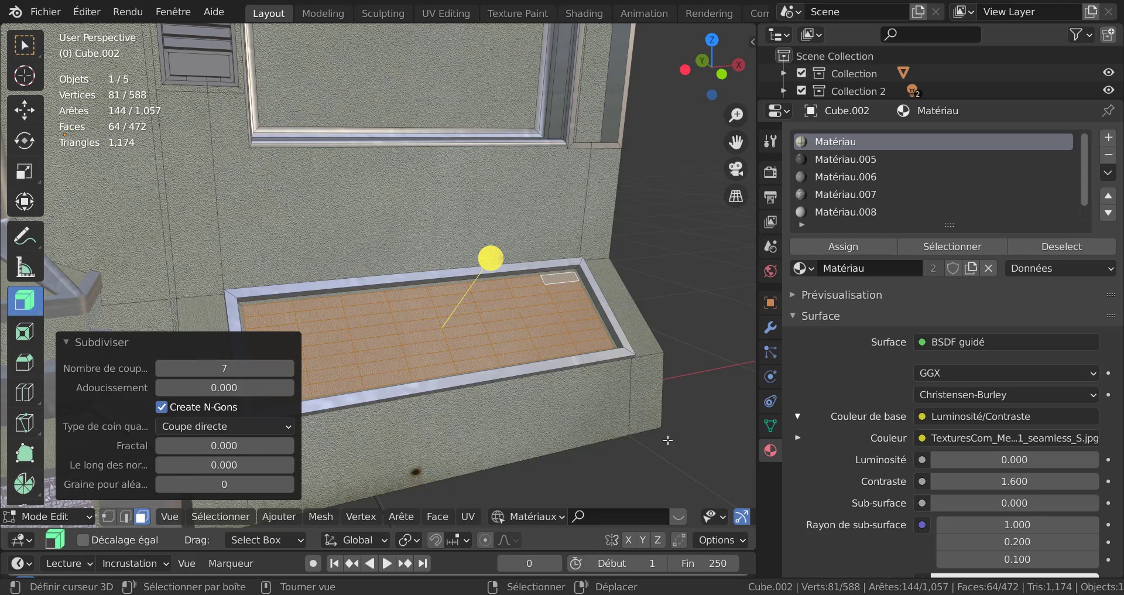
left_click(686, 368)
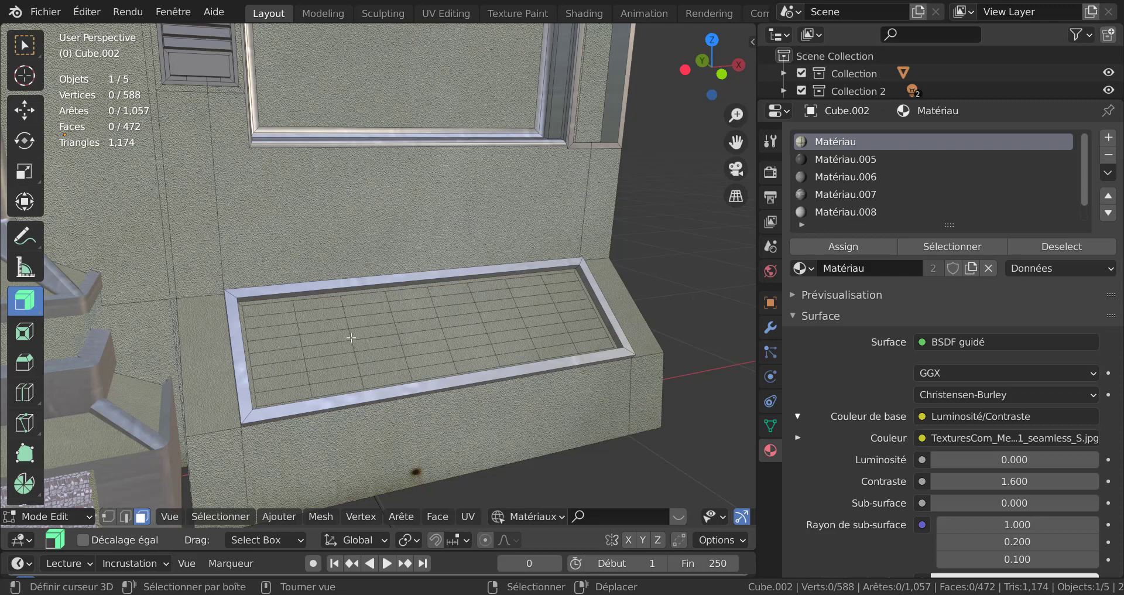
key("1")
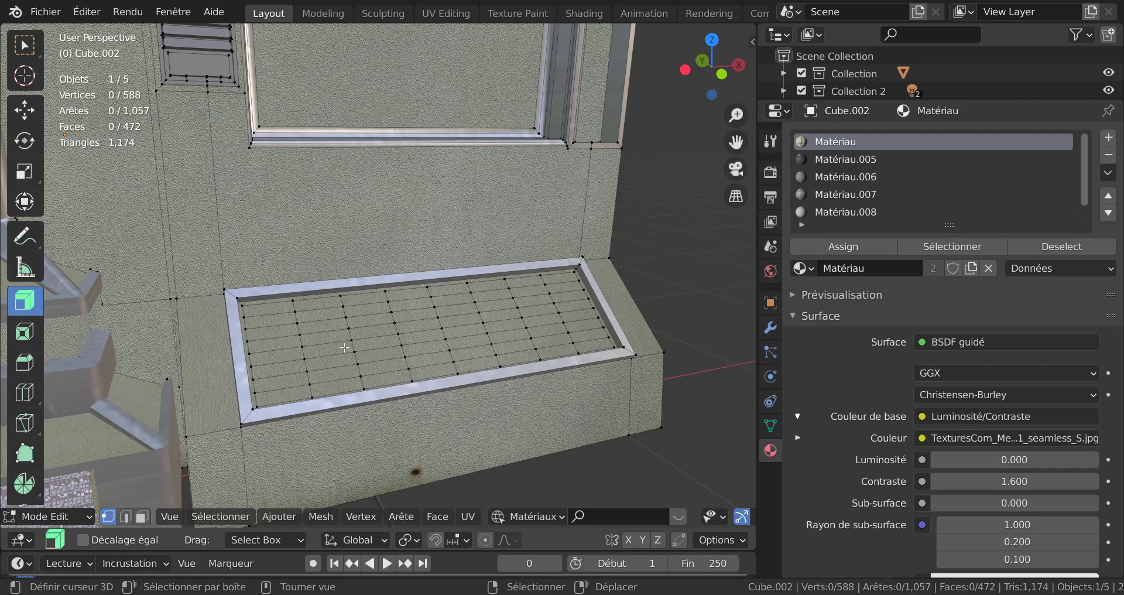
scroll(344, 347, "down", 1)
mouse_move(549, 426)
middle_mouse_down()
mouse_move(497, 426)
mouse_move(563, 421)
middle_mouse_up()
scroll(457, 378, "up", 1)
scroll(513, 311, "up", 1)
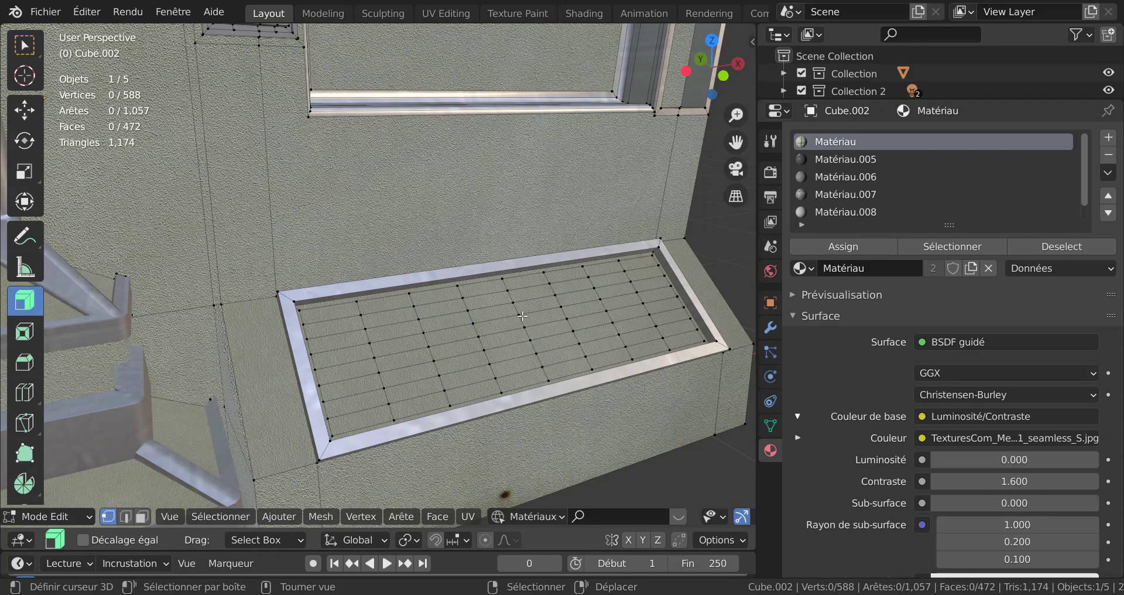
scroll(522, 316, "down", 1)
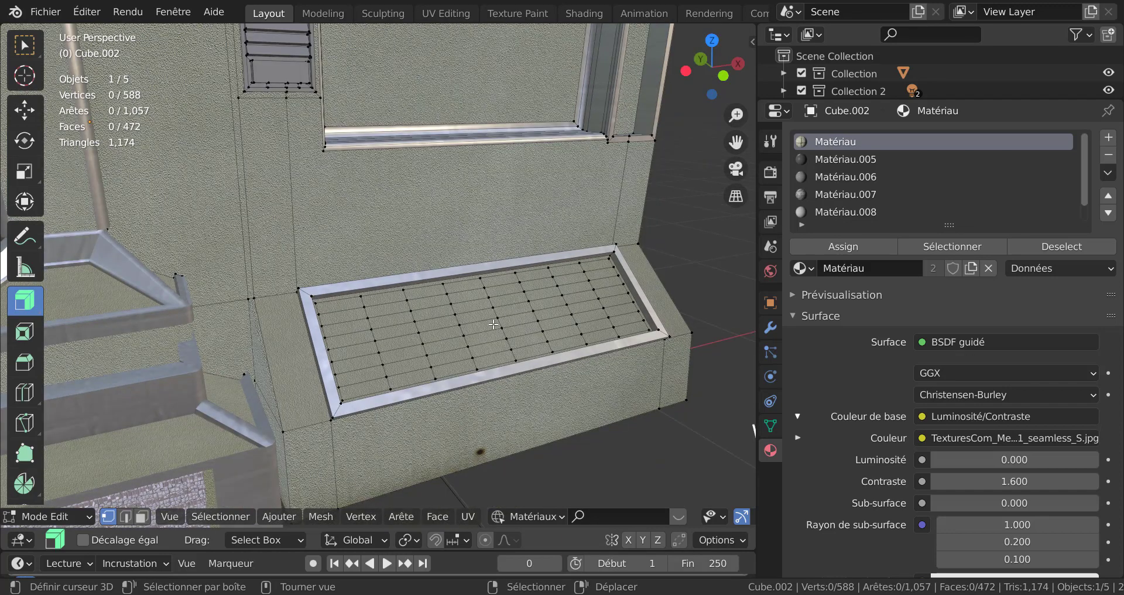
left_click(497, 319)
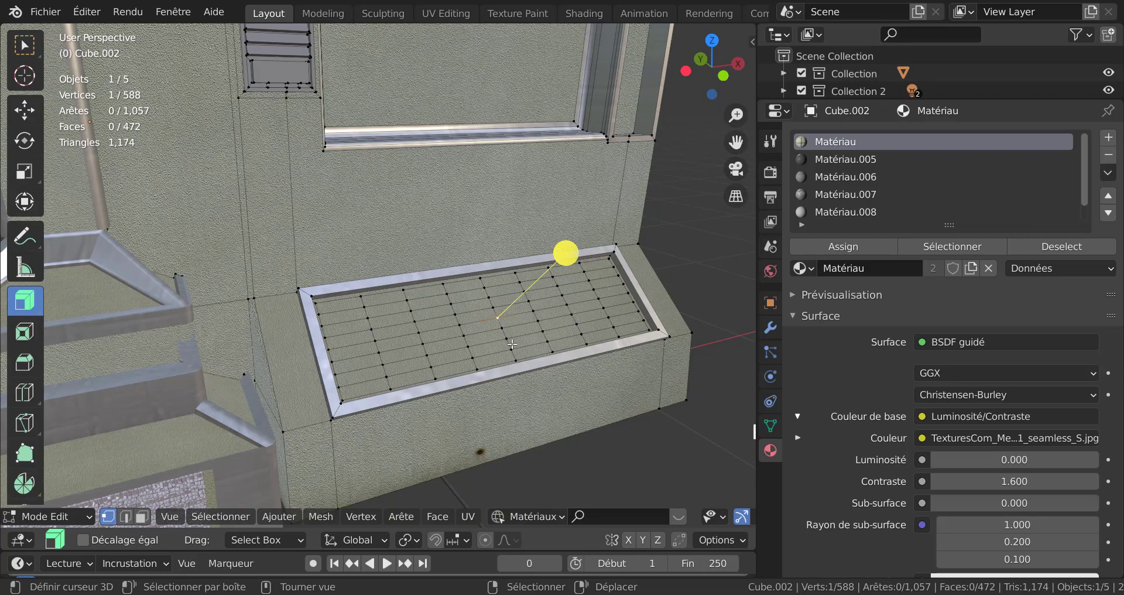
scroll(515, 346, "up", 1)
middle_click_drag(514, 346, 500, 327)
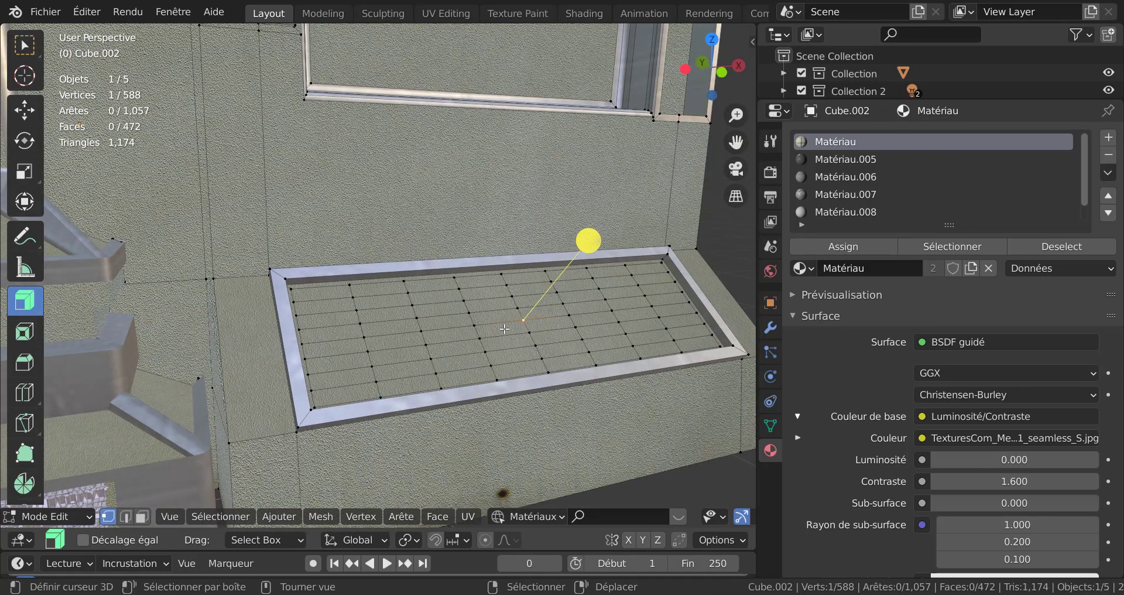
scroll(503, 326, "down", 2)
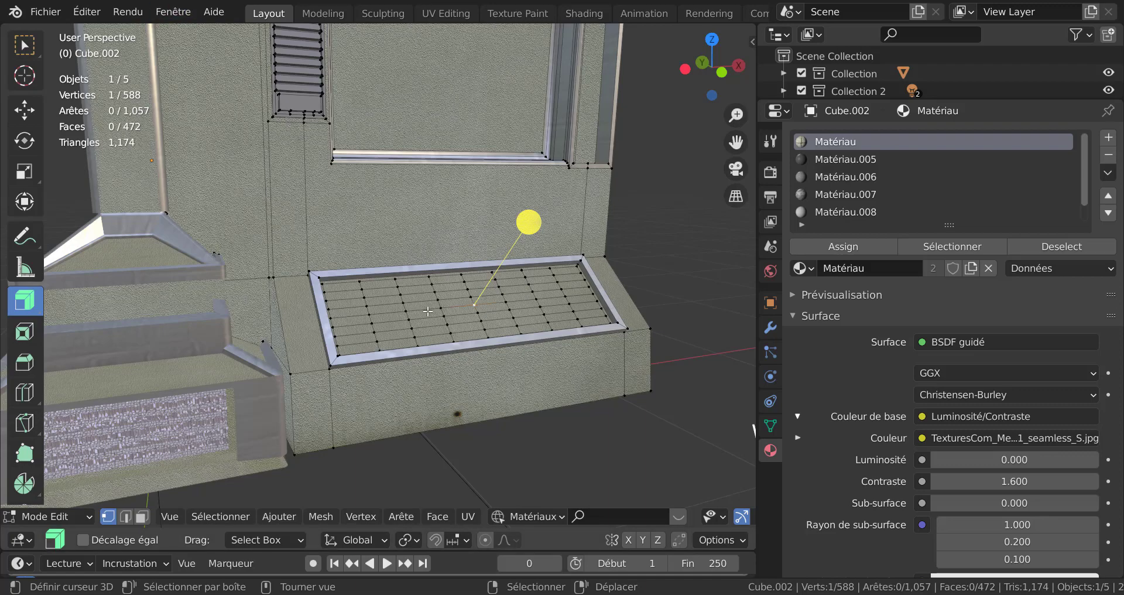
middle_click_drag(427, 311, 469, 316)
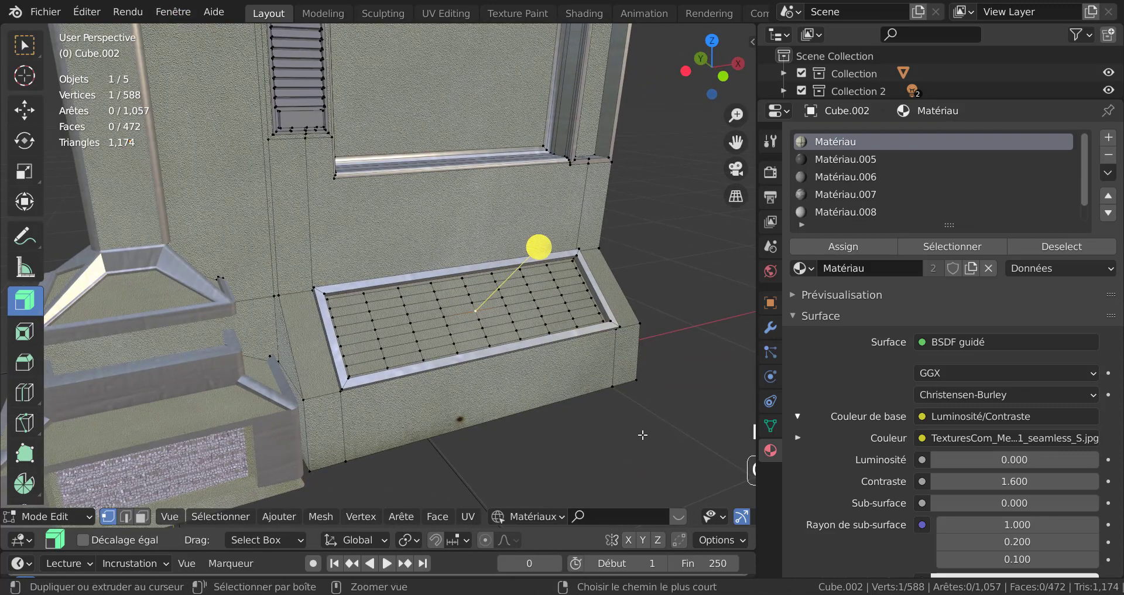
key("3")
key("ctrl+z")
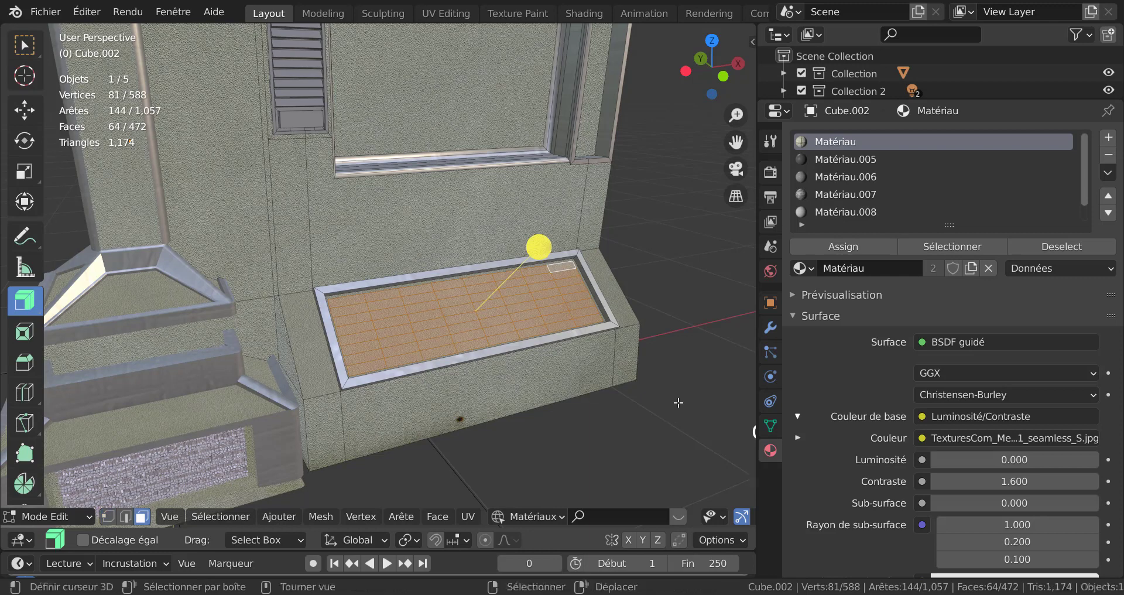
Step: Grow the selection from the subdivided panel to include its recess sides and the surrounding metal frame
scroll(677, 401, "up", 1)
middle_click_drag(642, 386, 547, 369, "shift")
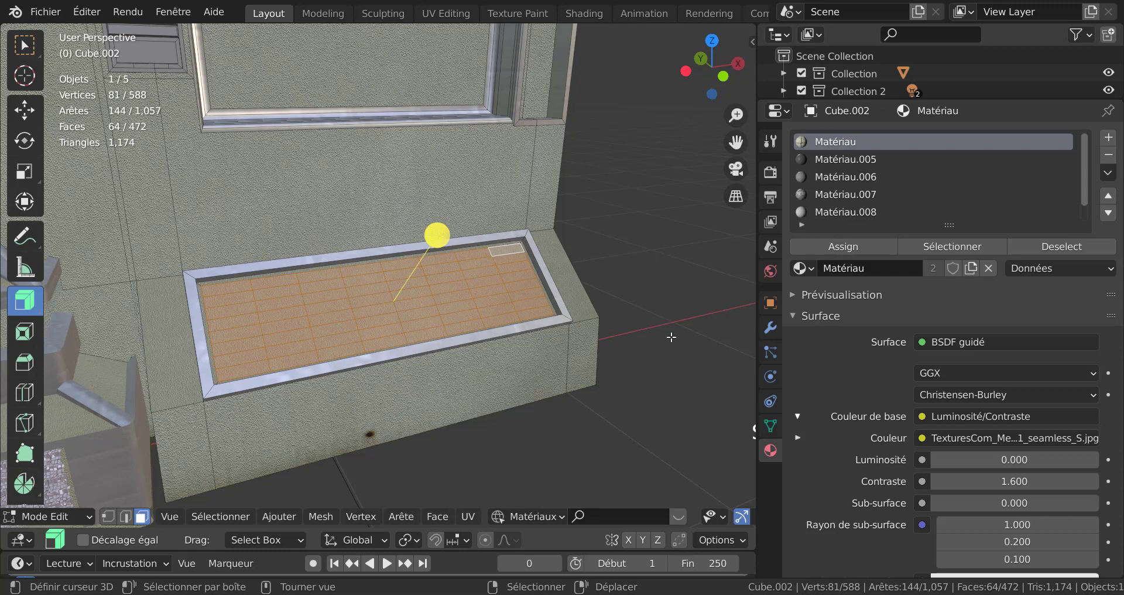
key("ctrl+KP_Add")
key("ctrl+KP_Add")
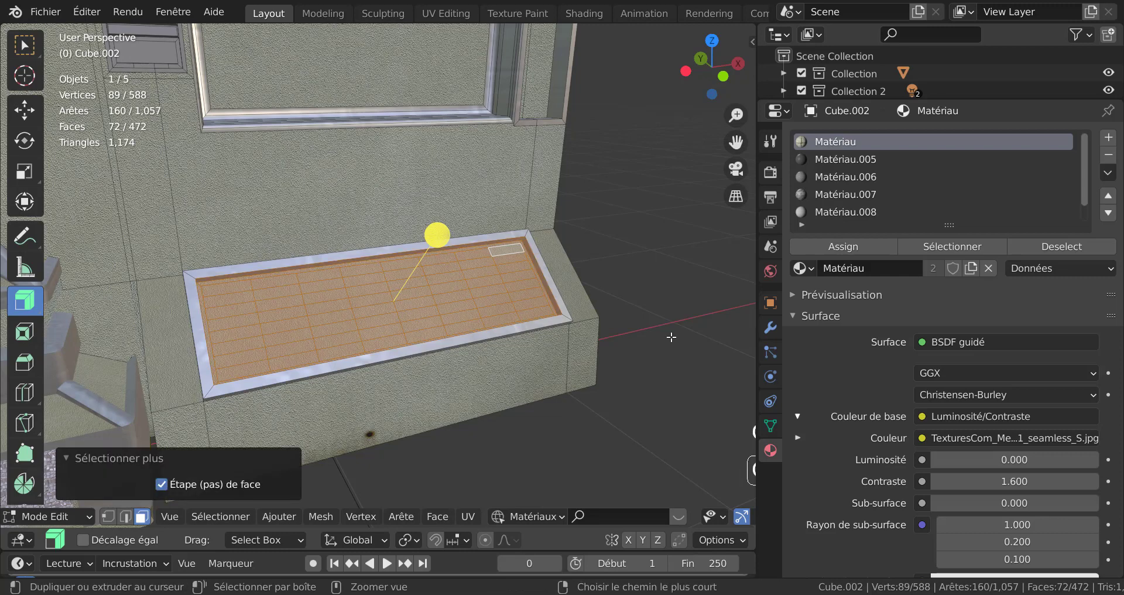
key("ctrl+KP_Add")
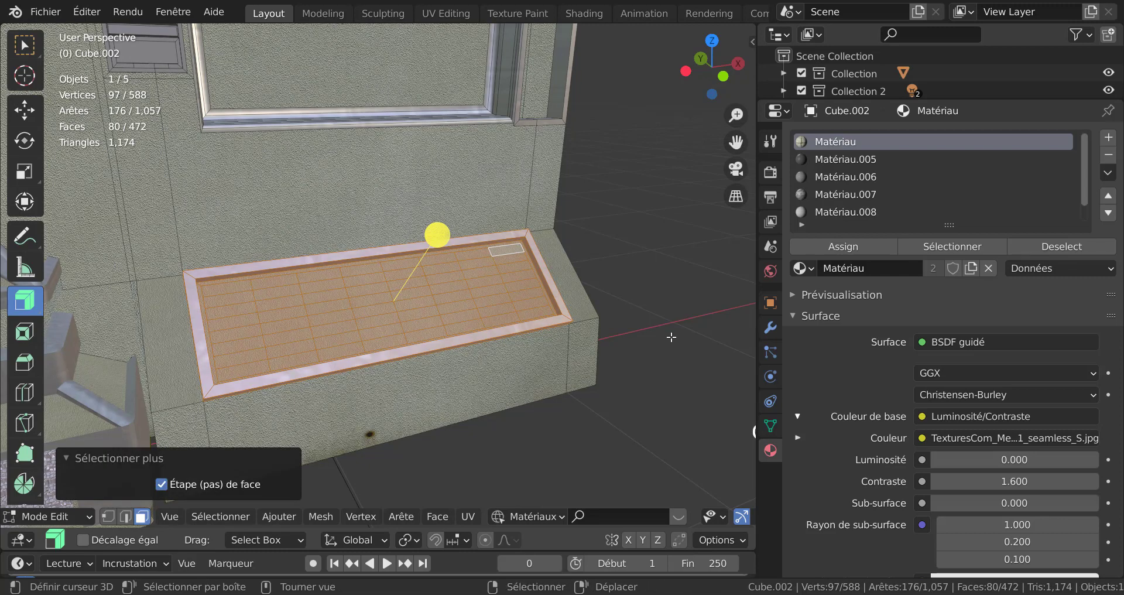
scroll(673, 334, "down", 1)
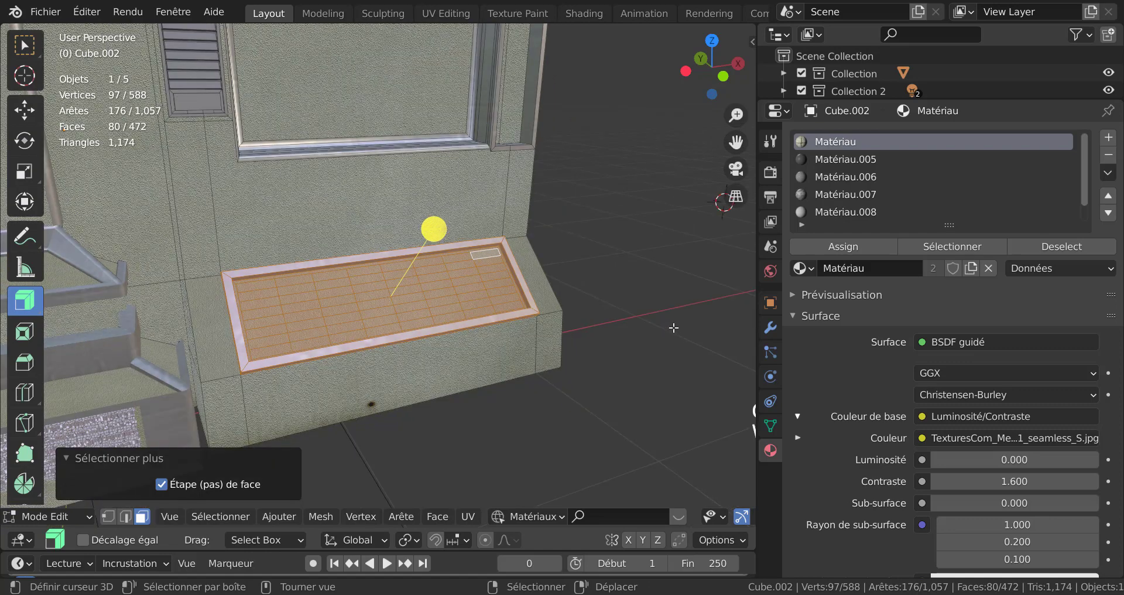
Step: Isolate the wall object in local view, keeping the framed panel selected
key("KP_Divide")
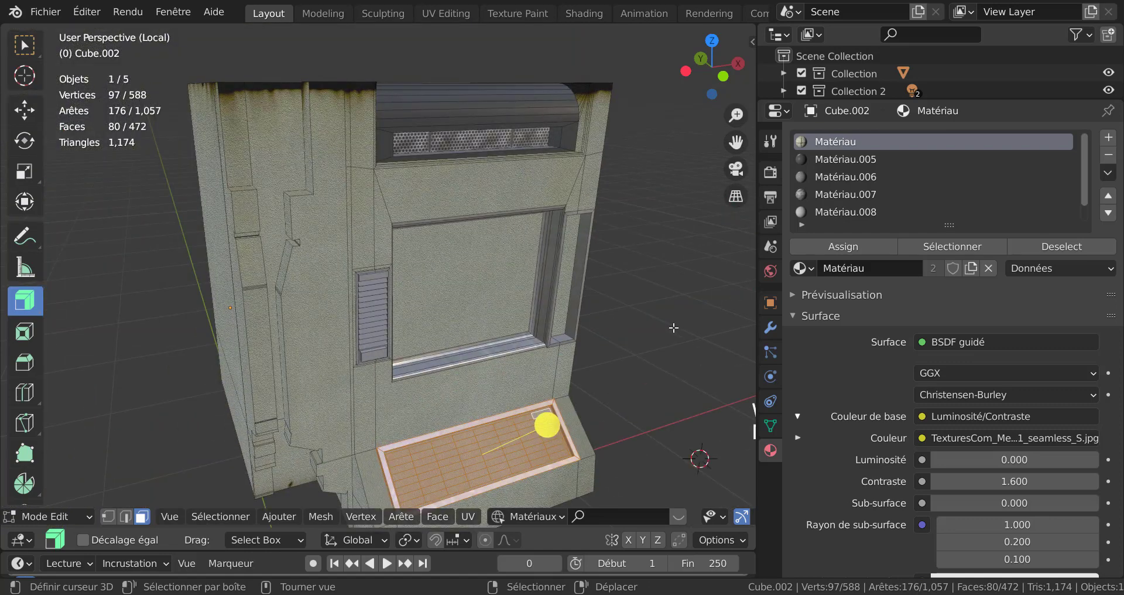
scroll(673, 327, "down", 3)
middle_click_drag(663, 345, 557, 239)
scroll(585, 340, "up", 4)
scroll(567, 270, "up", 1)
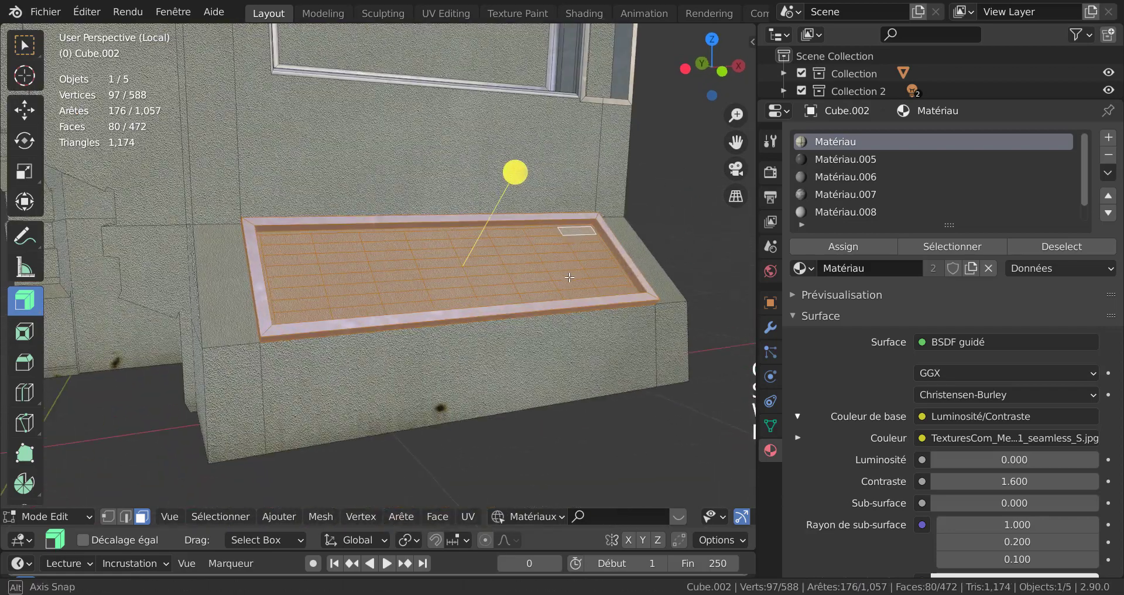
scroll(569, 279, "up", 1)
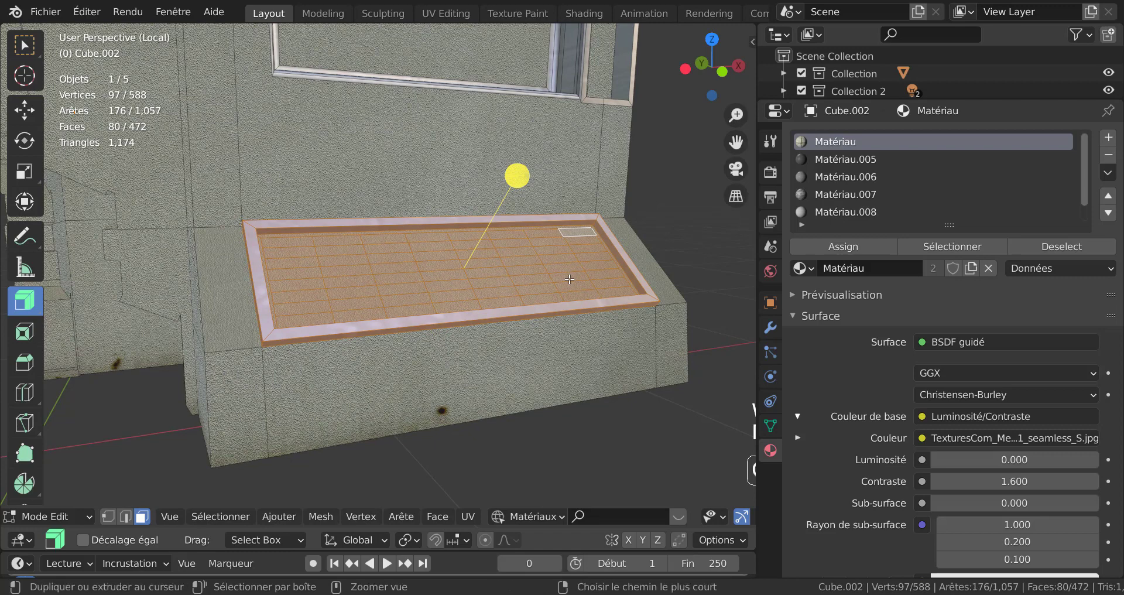
Step: Invert the face selection and hide the rest of the wall, leaving only the framed grid panel
key("ctrl+i")
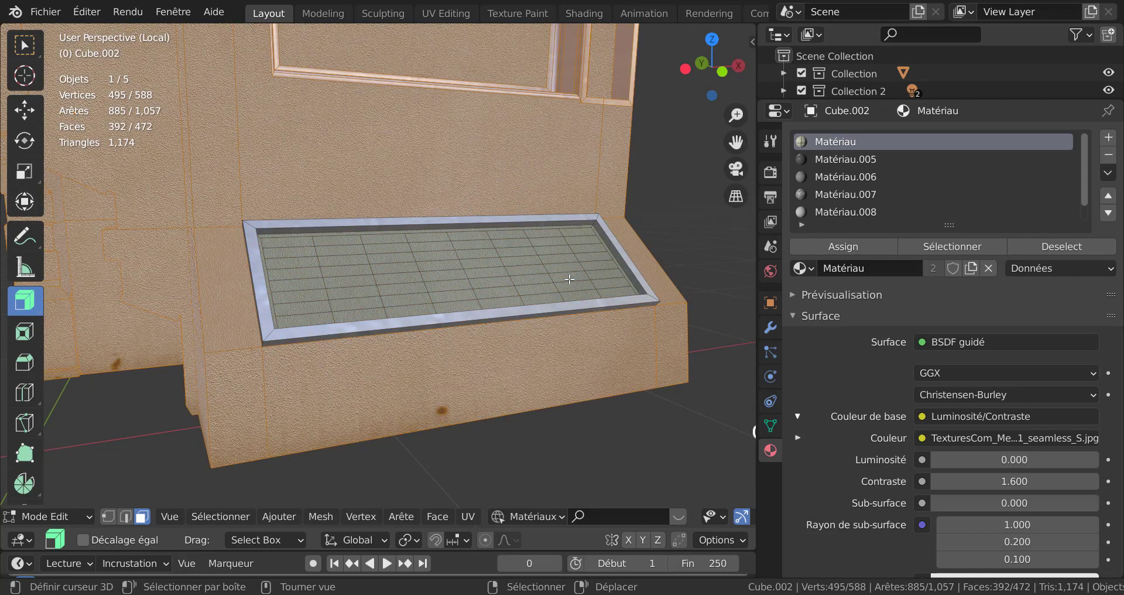
scroll(568, 278, "down", 3)
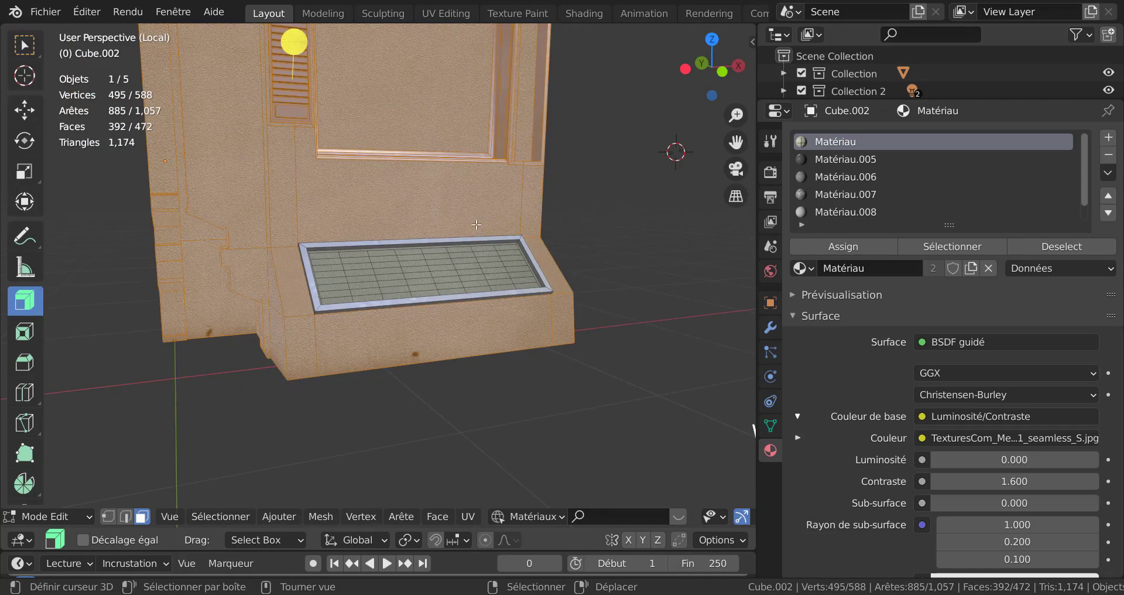
key("h")
middle_click_drag(515, 342, 503, 369)
key("Tab")
key("Tab")
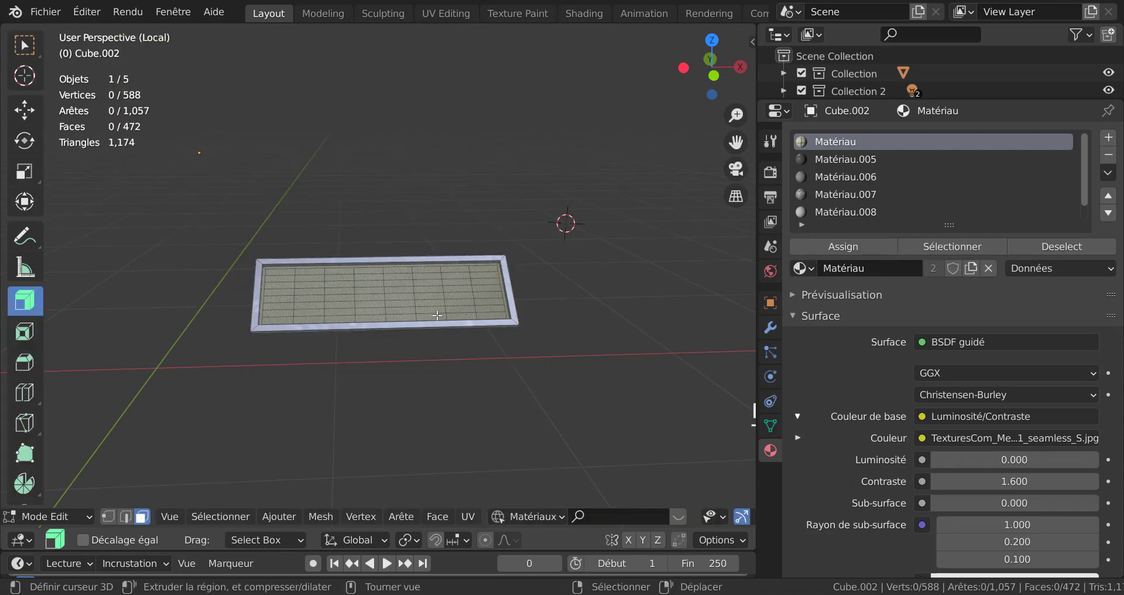
Step: Switch to vertex selection and widen the 3D viewport for a close view of the panel's grid
scroll(437, 314, "up", 2)
scroll(438, 314, "up", 2)
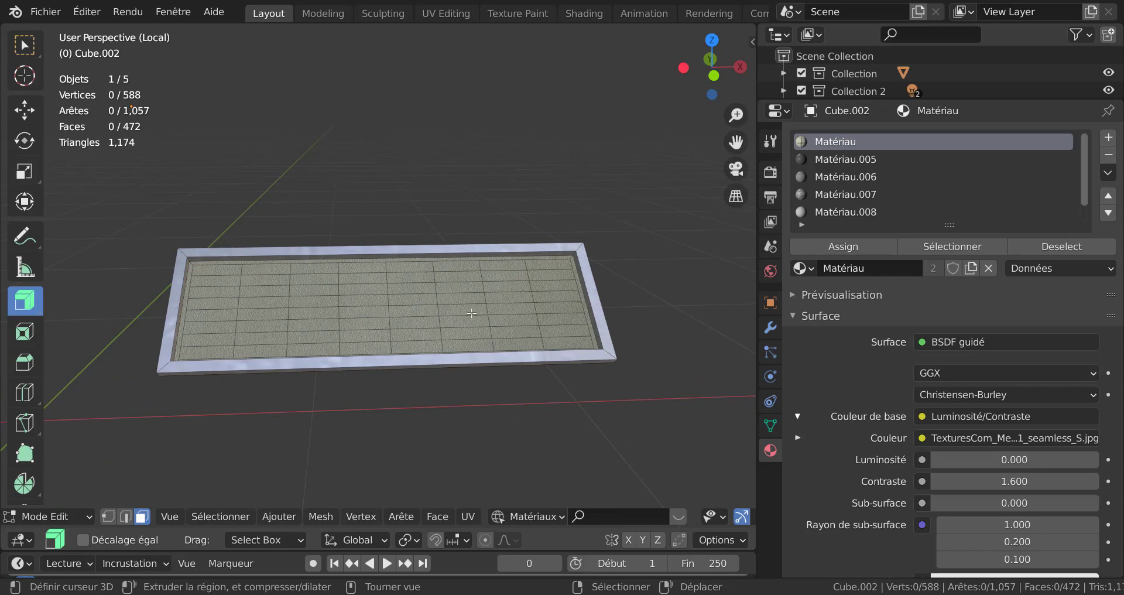
key("1")
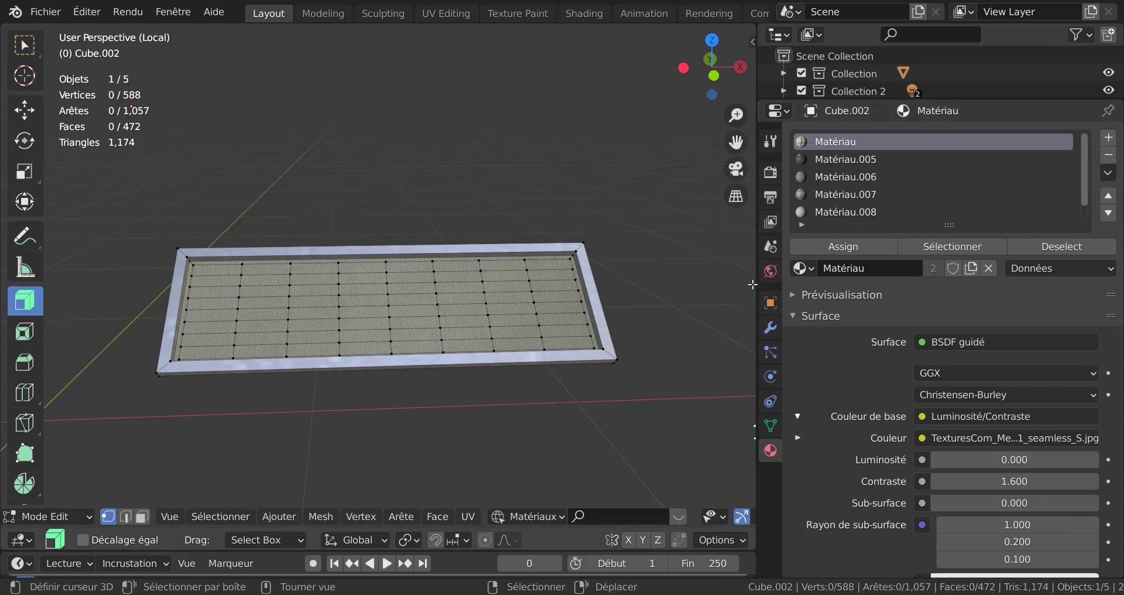
left_click_drag(757, 283, 935, 284)
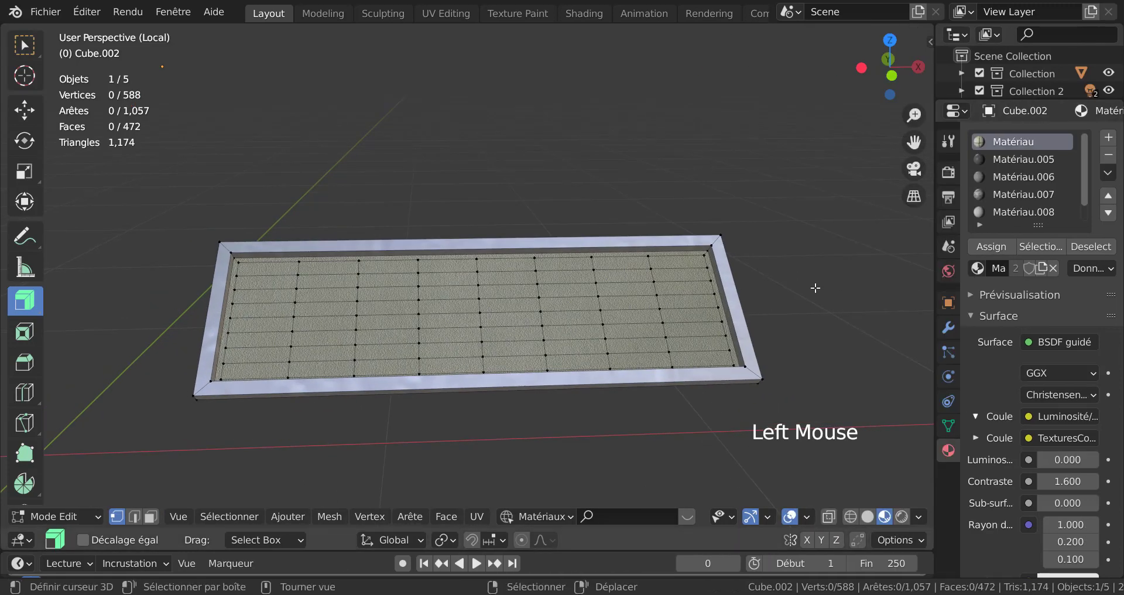
middle_click_drag(859, 288, 815, 308)
middle_click_drag(643, 386, 509, 326, "shift")
scroll(694, 306, "up", 2)
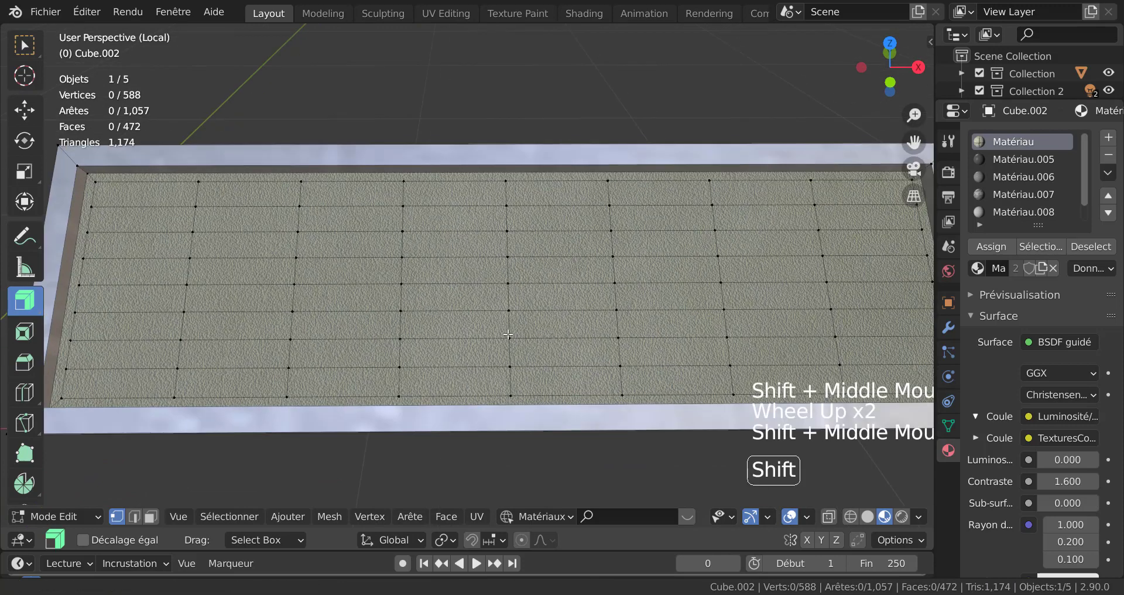
Step: Select the centre vertex of the subdivided grid inside the panel frame
scroll(510, 326, "down", 1)
scroll(509, 326, "down", 1)
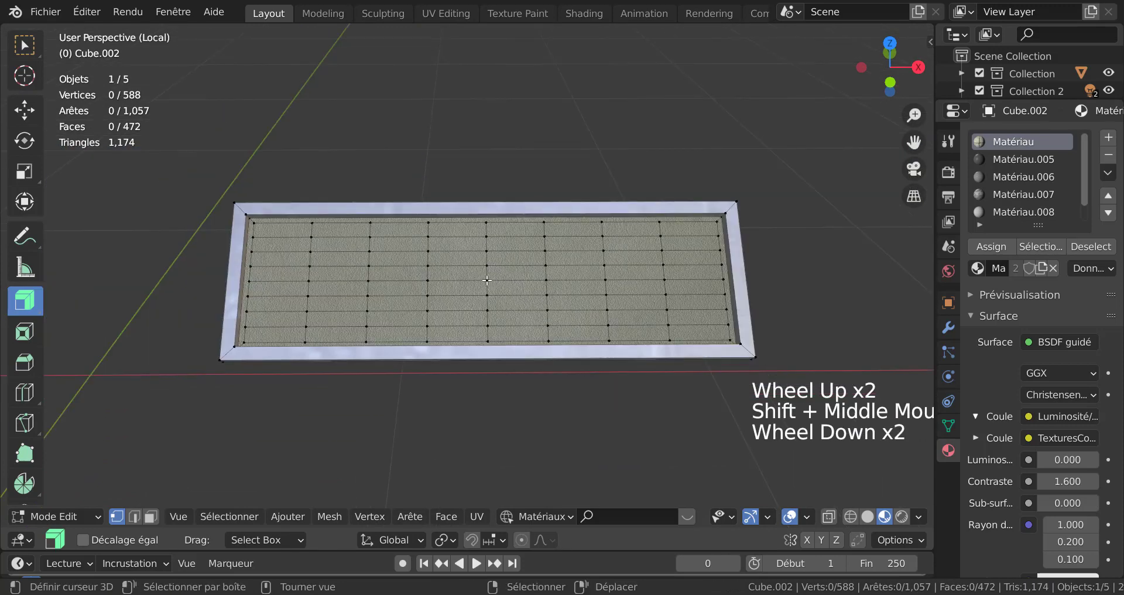
right_click(487, 281)
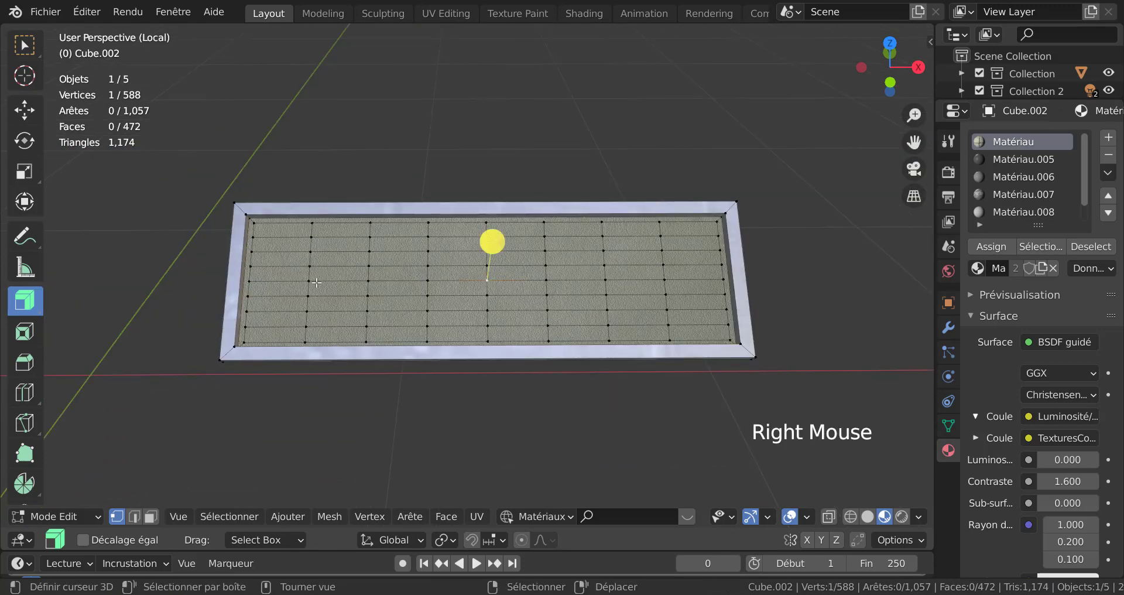
key("b")
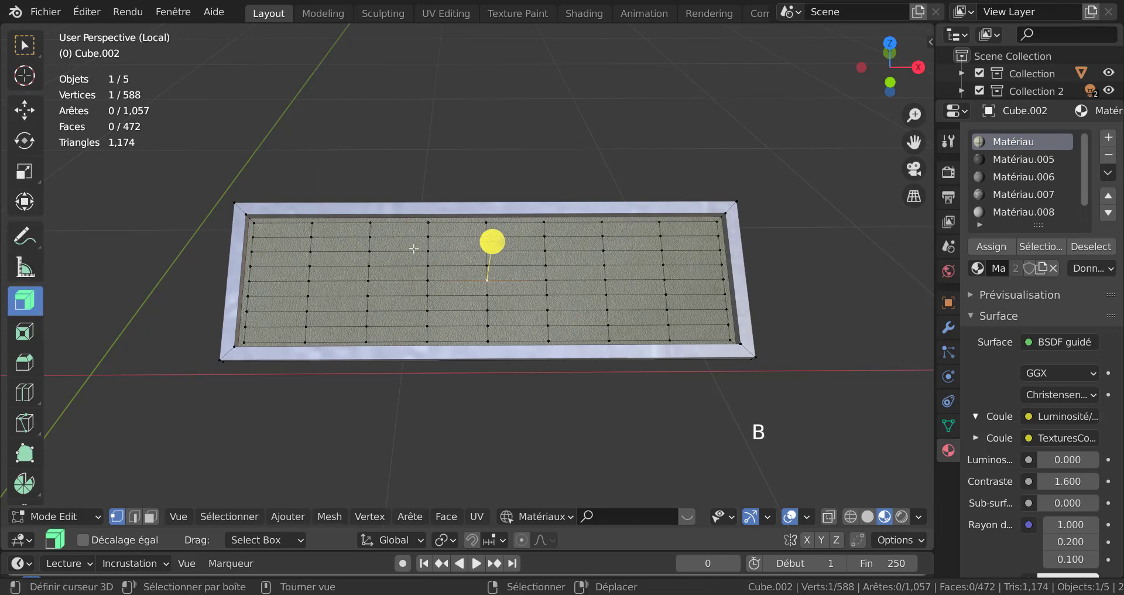
middle_click_drag(499, 303, 429, 322)
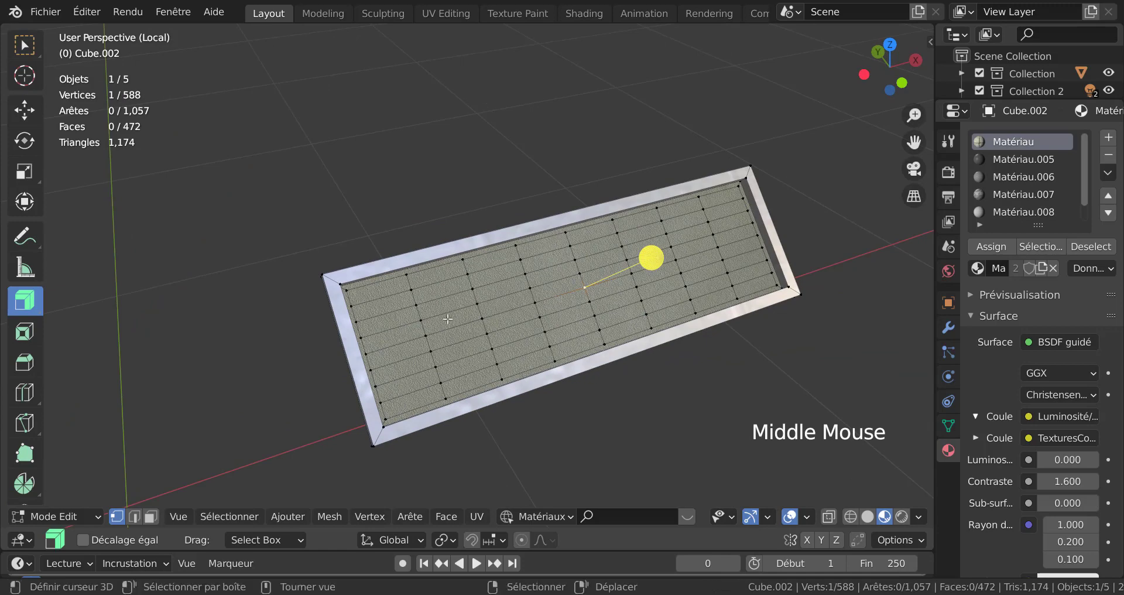
scroll(428, 322, "up", 1)
key("shift+alt")
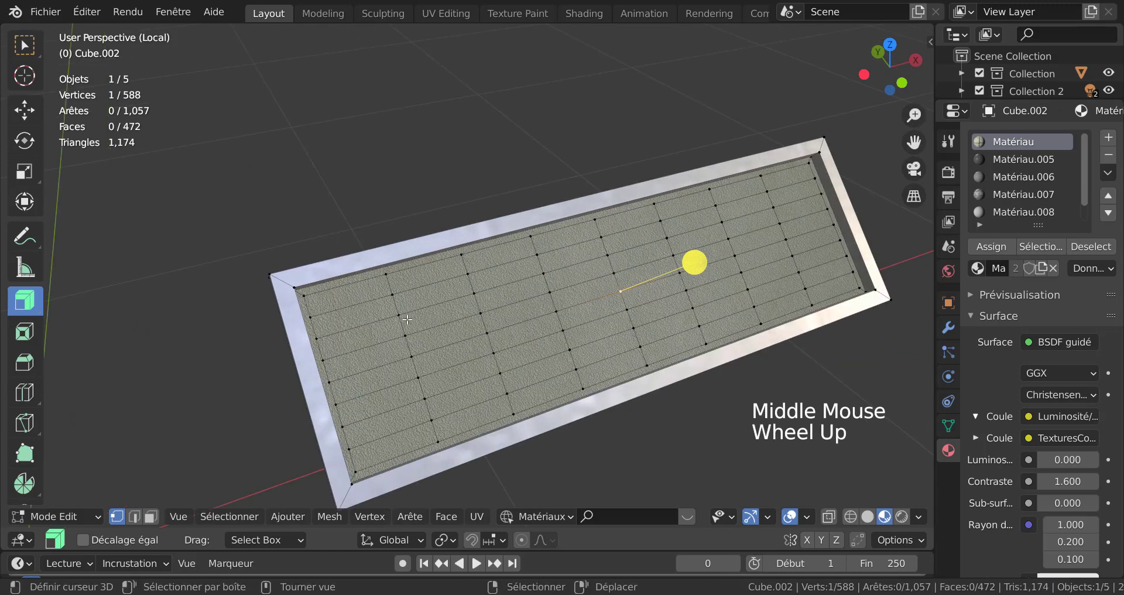
key("c")
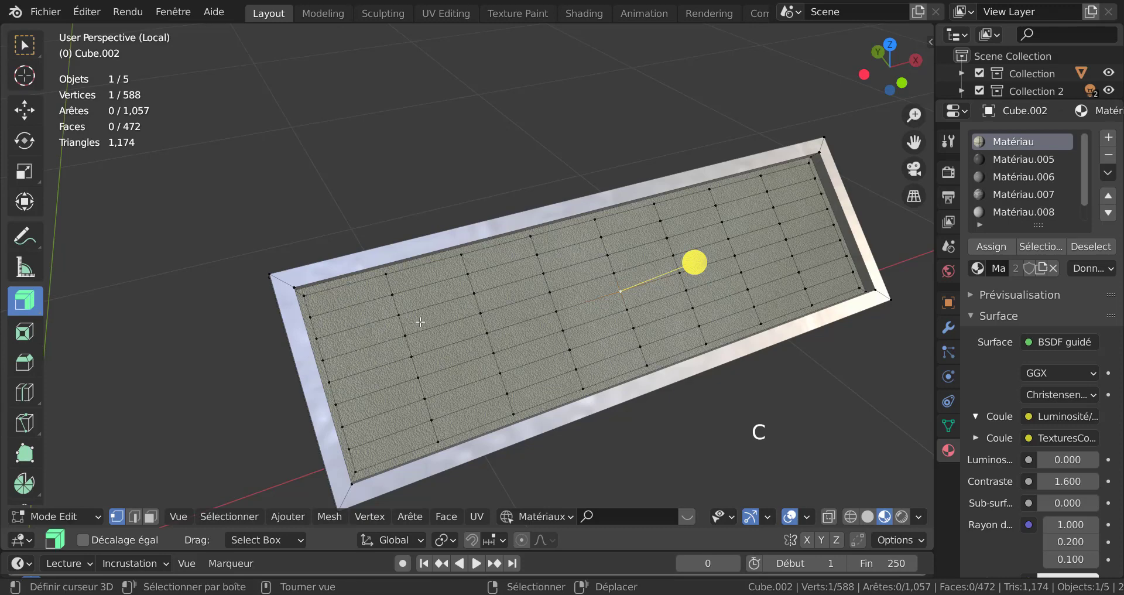
middle_click_drag(420, 323, 447, 321)
scroll(447, 320, "up", 2)
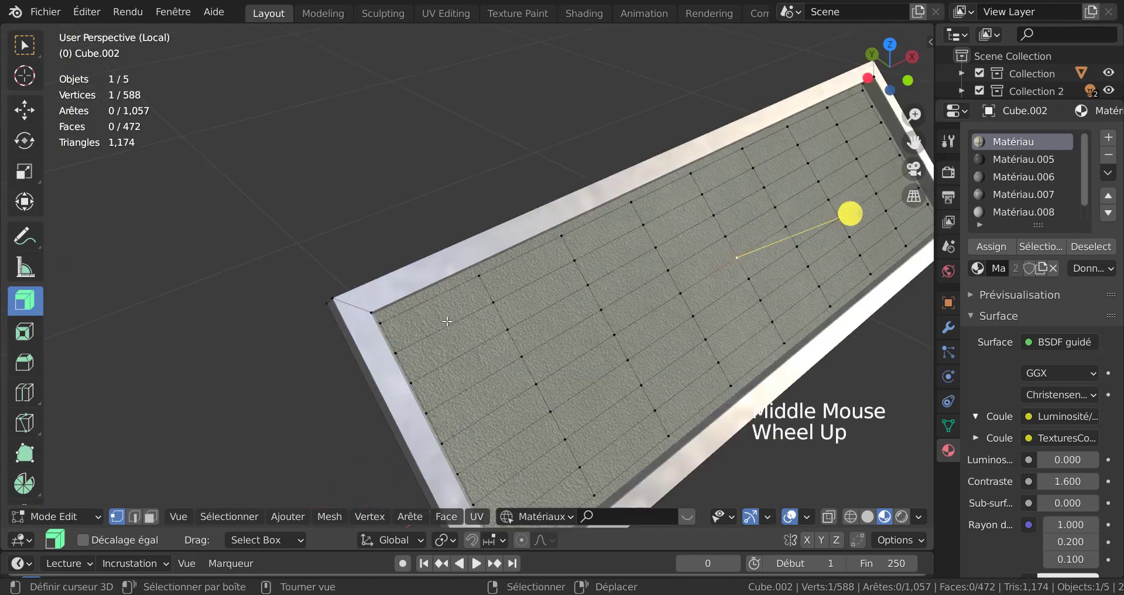
middle_click_drag(708, 281, 526, 290)
scroll(581, 315, "down", 2)
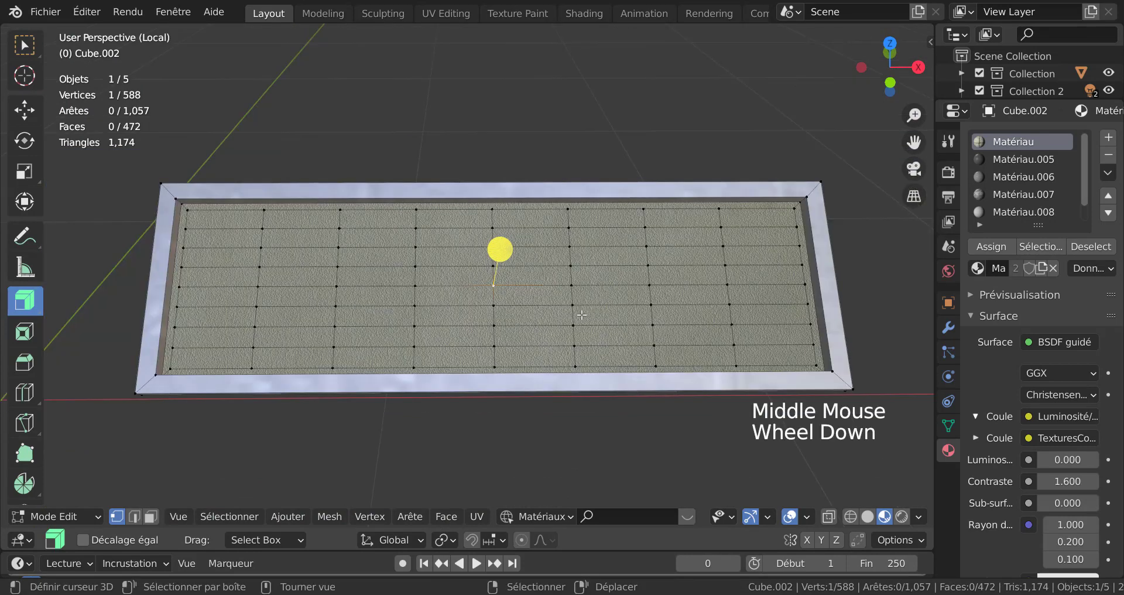
Step: Grow the selection from the centre vertex until it covers the whole subdivided grid
key("ctrl+KP_Add")
key("ctrl+KP_Add")
key("ctrl+KP_Add")
key("ctrl+KP_Add")
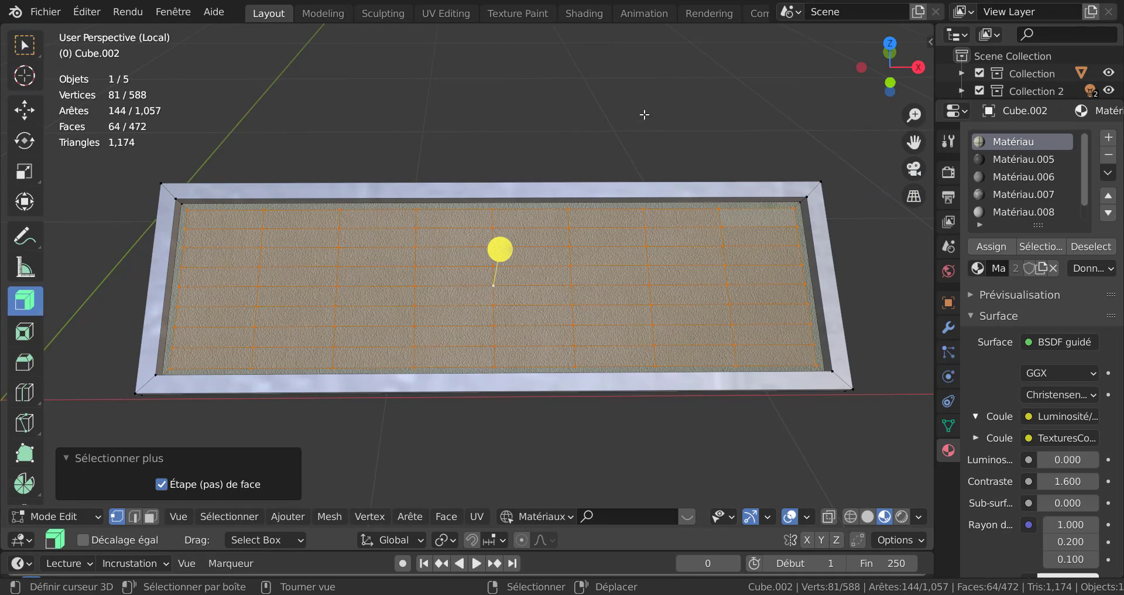
Step: Try a vertex bevel on the selected grid points with a width of 0.00843 m and 2 segments
middle_click_drag(674, 131, 551, 264)
scroll(611, 260, "up", 2)
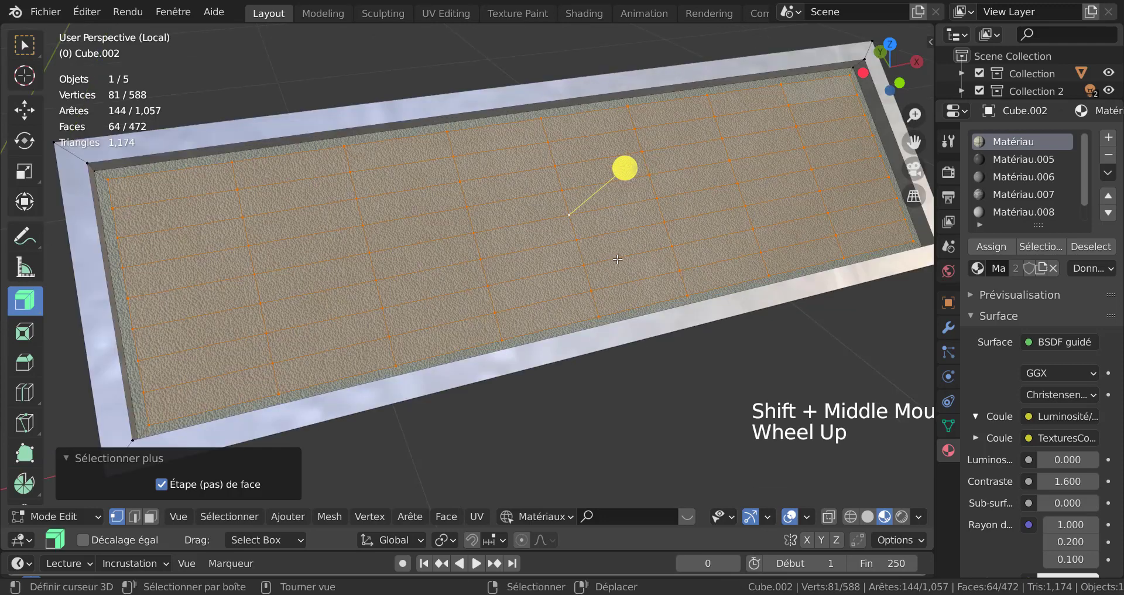
scroll(640, 259, "up", 1)
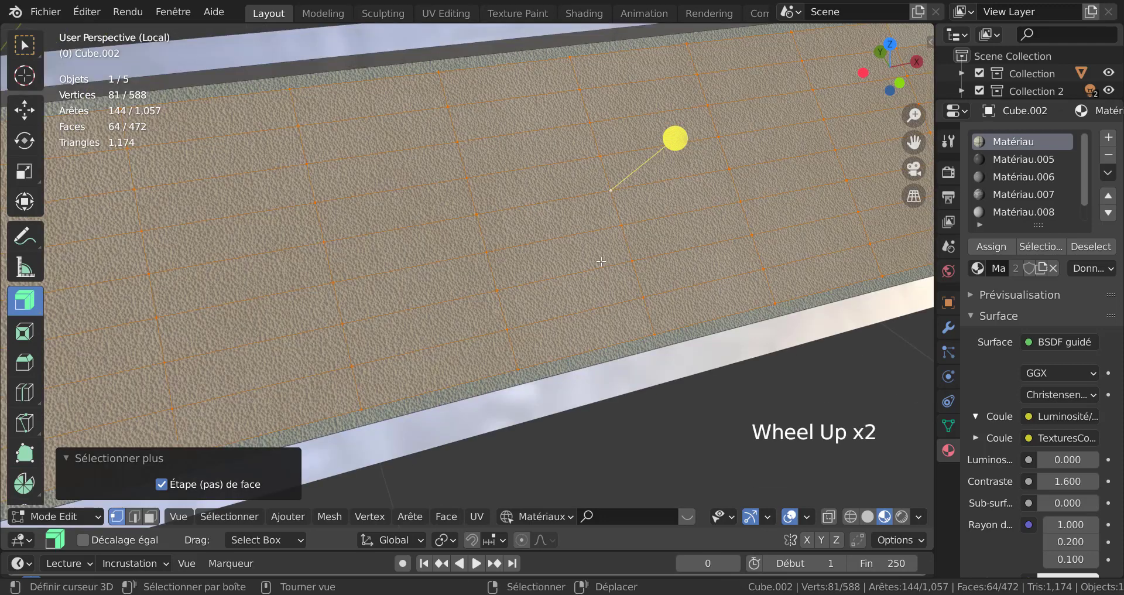
scroll(601, 262, "down", 1)
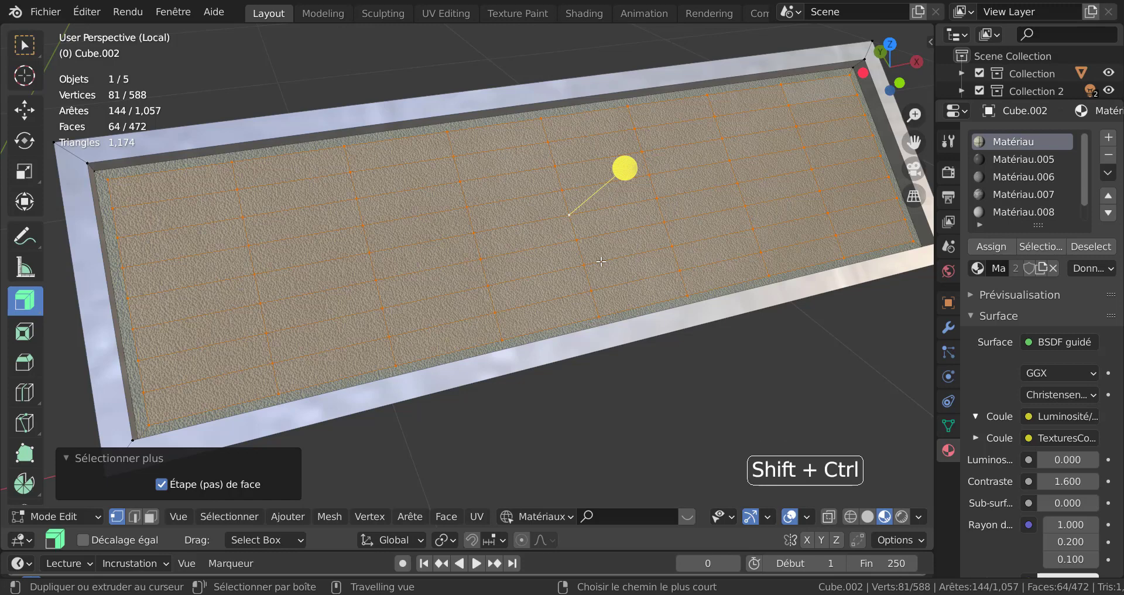
key("ctrl+shift+b")
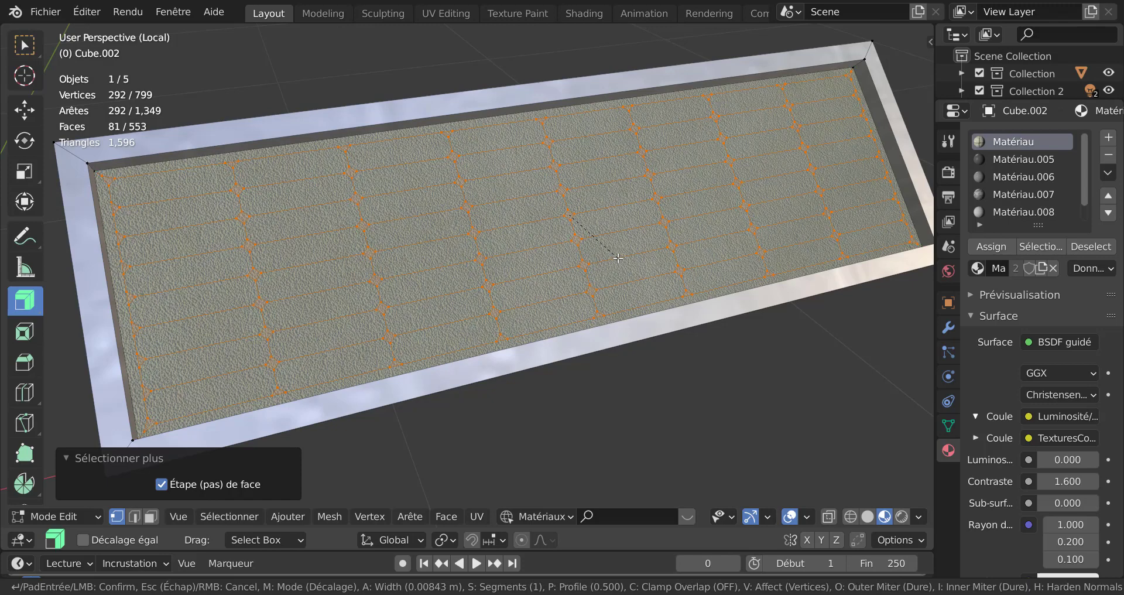
scroll(617, 258, "up", 1)
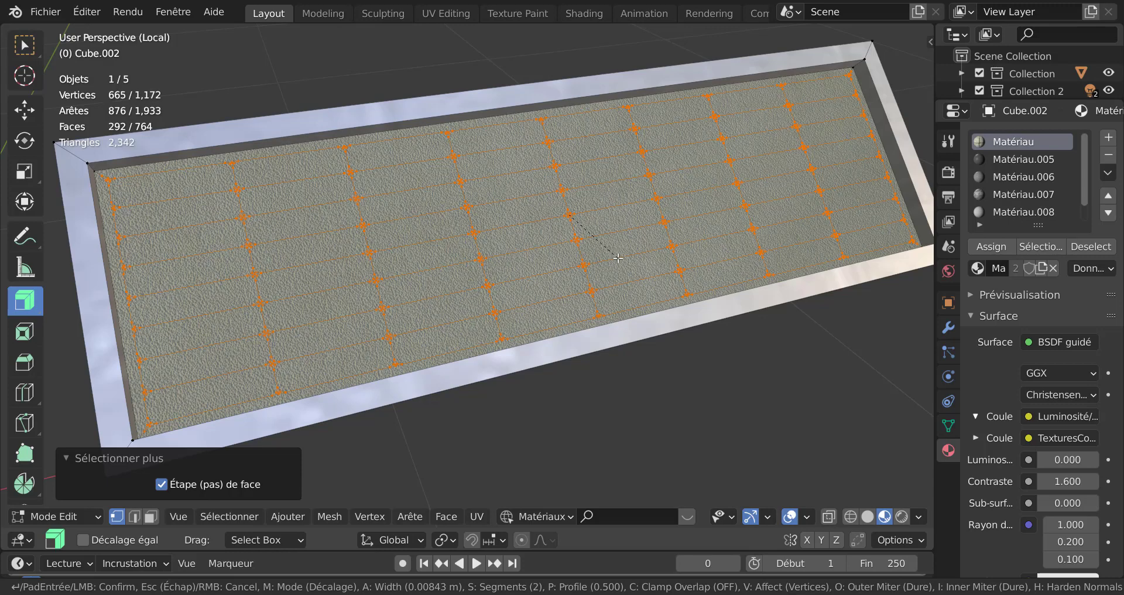
left_click(617, 258)
scroll(617, 257, "up", 2)
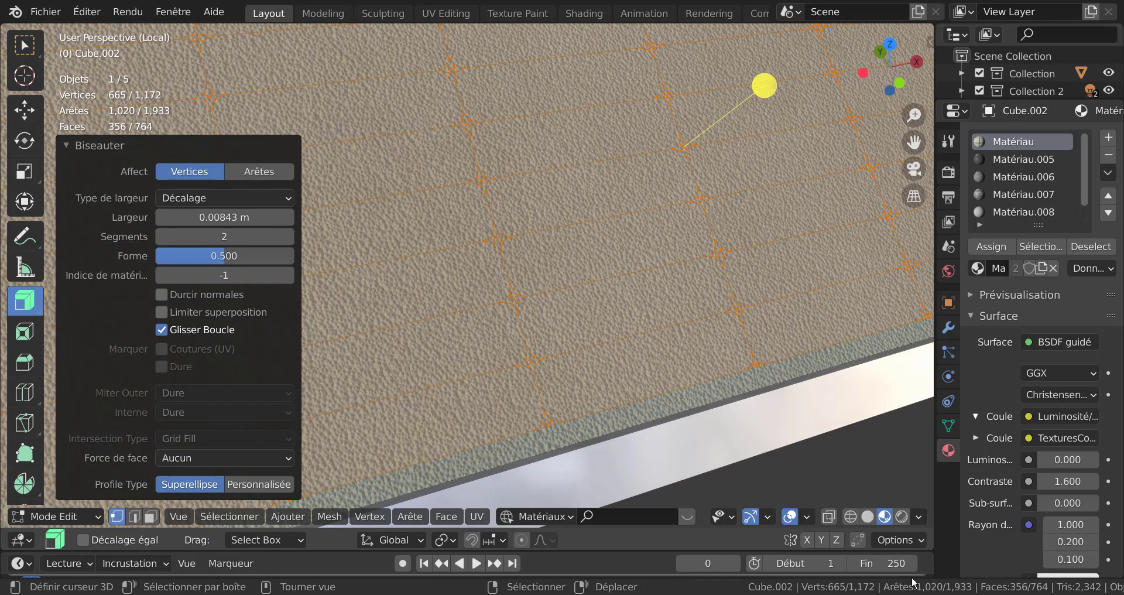
Step: Switch the viewport to solid shading and examine the bevelled grid intersections up close
left_click(867, 516)
scroll(543, 359, "up", 1)
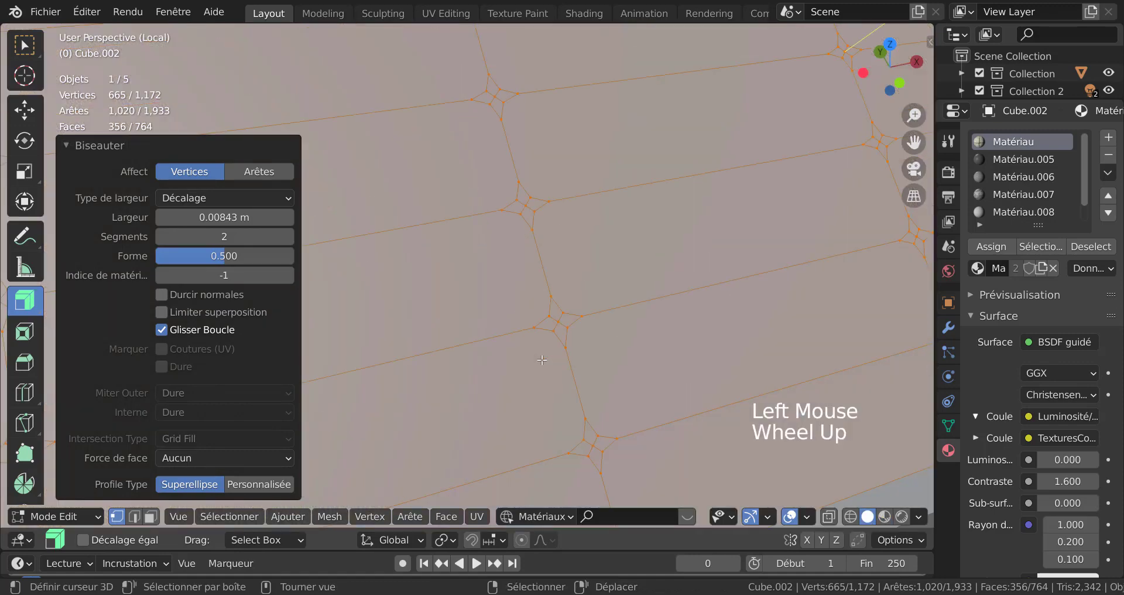
scroll(543, 359, "down", 2)
scroll(543, 358, "up", 1)
scroll(543, 359, "down", 2)
scroll(554, 326, "up", 3)
scroll(582, 323, "down", 1)
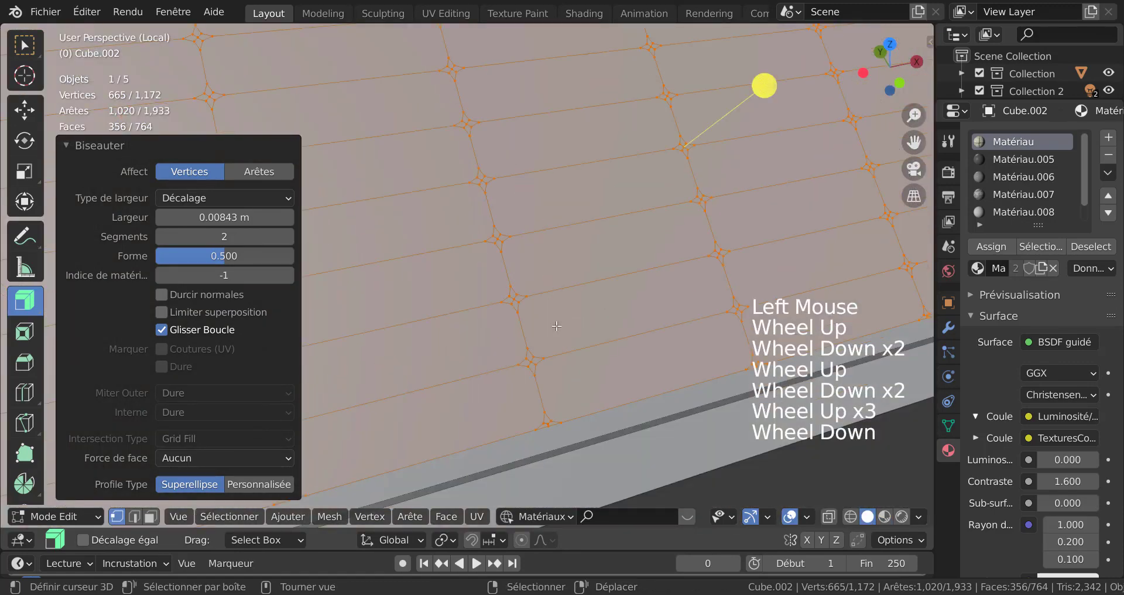
Step: Undo the vertex bevel on the panel's grid
key("ctrl")
key("ctrl")
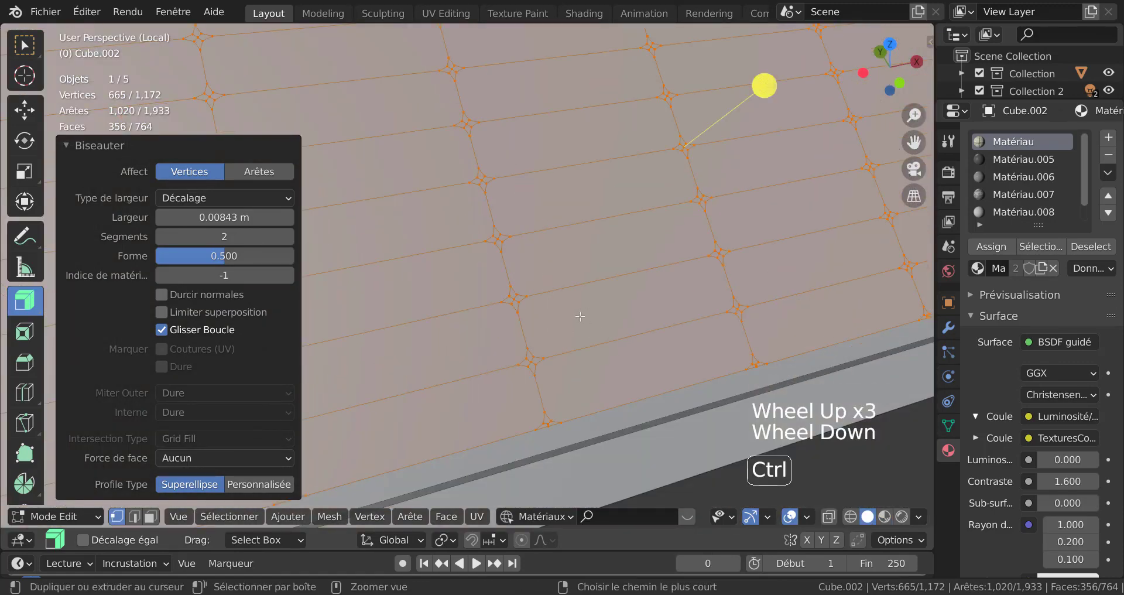
key("ctrl")
key("ctrl+z")
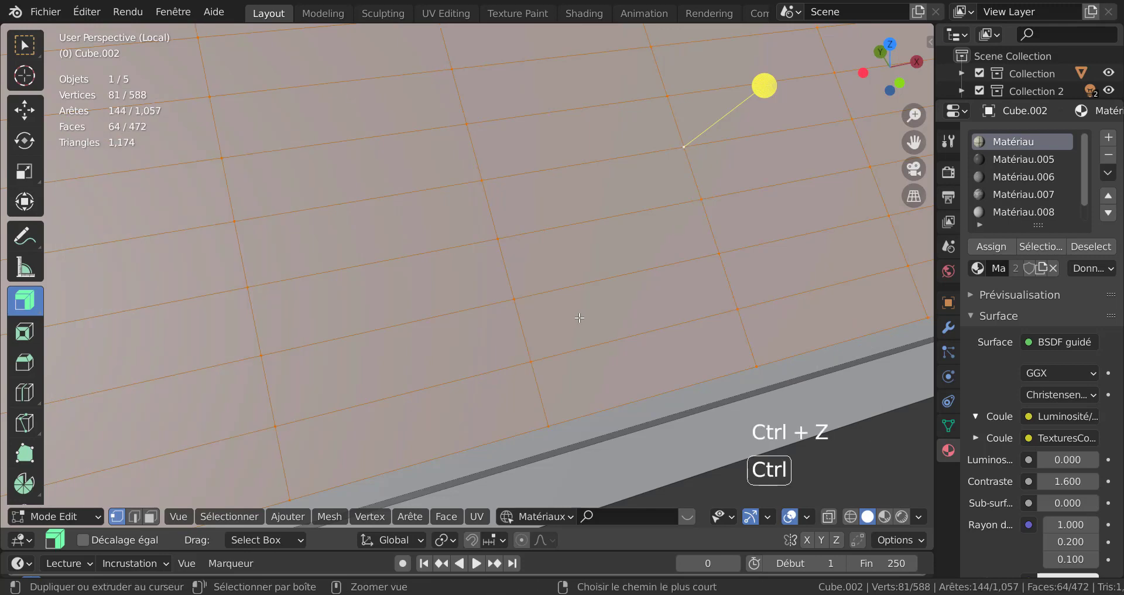
Step: Bevel the selected grid vertices with a width of 0.0119 m and 2 segments
scroll(575, 319, "down", 2)
scroll(575, 319, "down", 1)
scroll(576, 319, "up", 1)
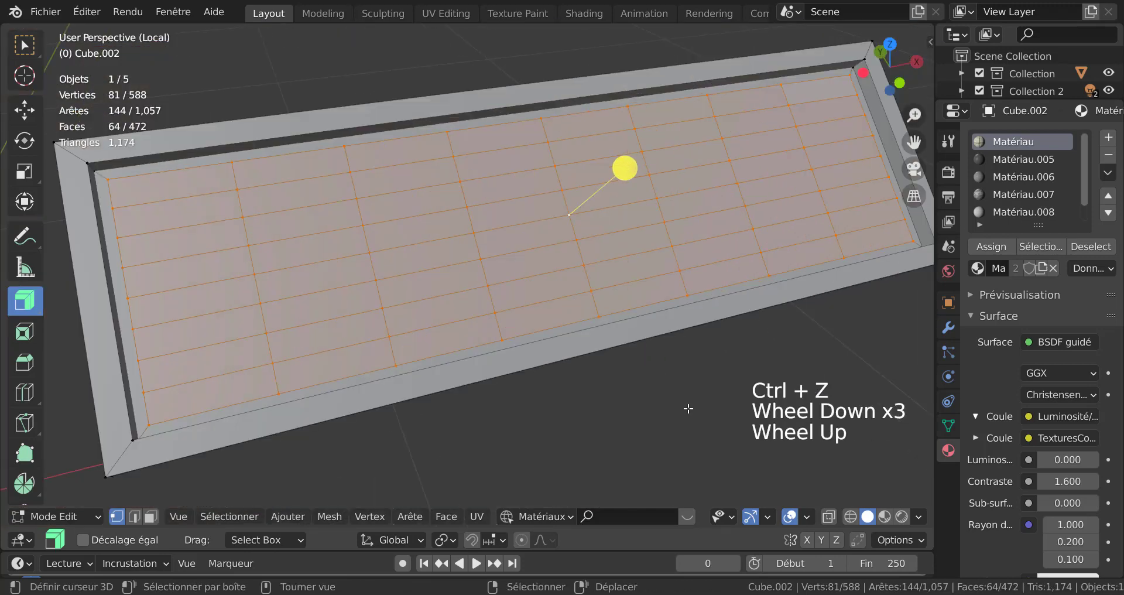
key("shift")
key("ctrl")
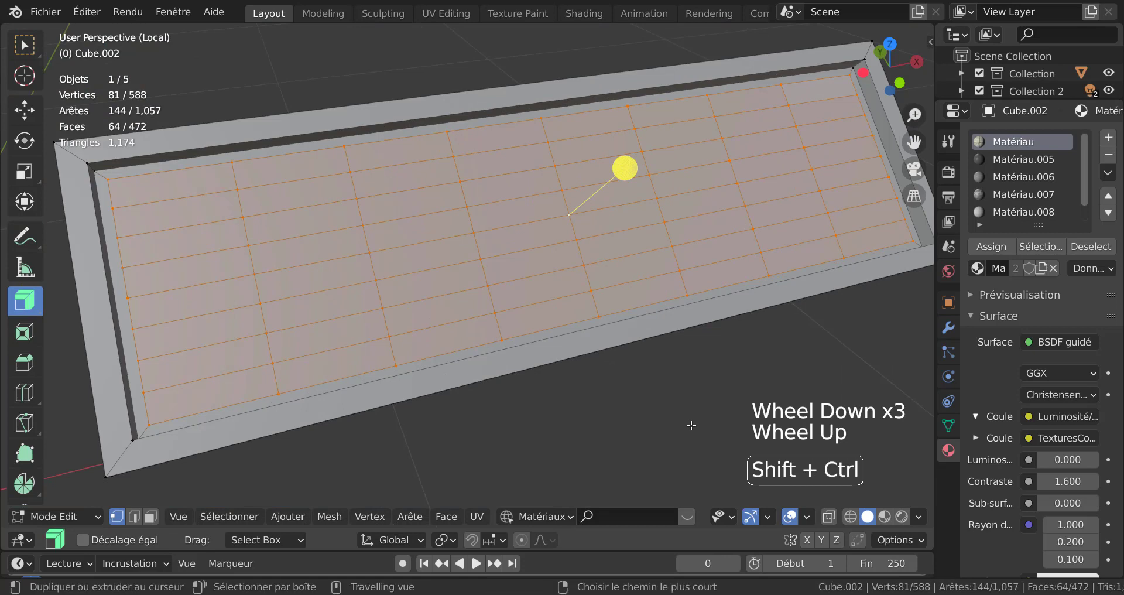
key("ctrl+shift+b")
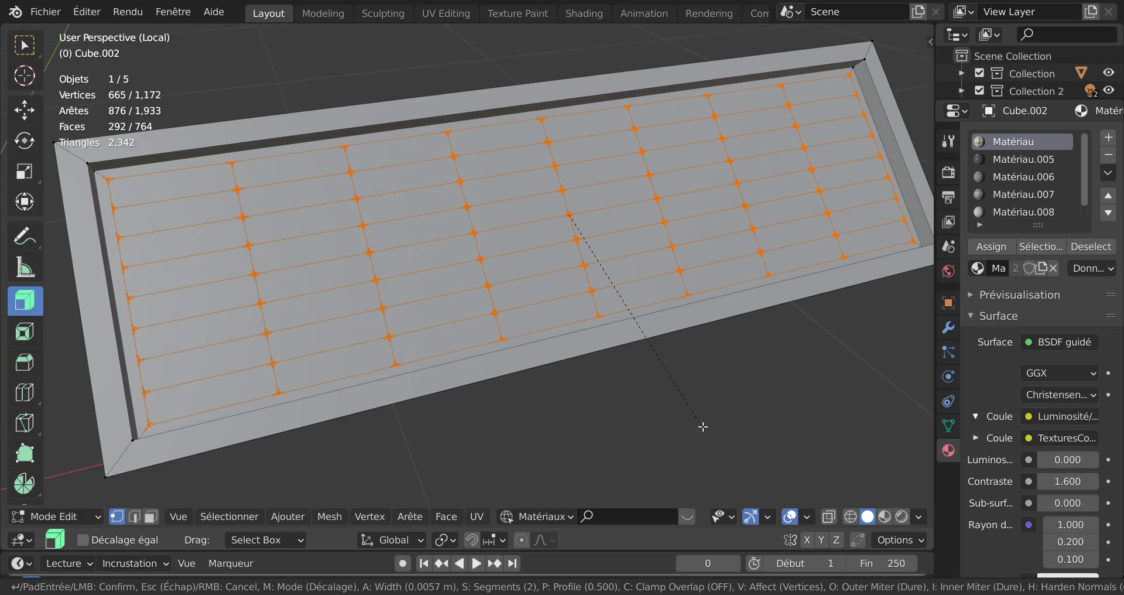
scroll(710, 429, "down", 1)
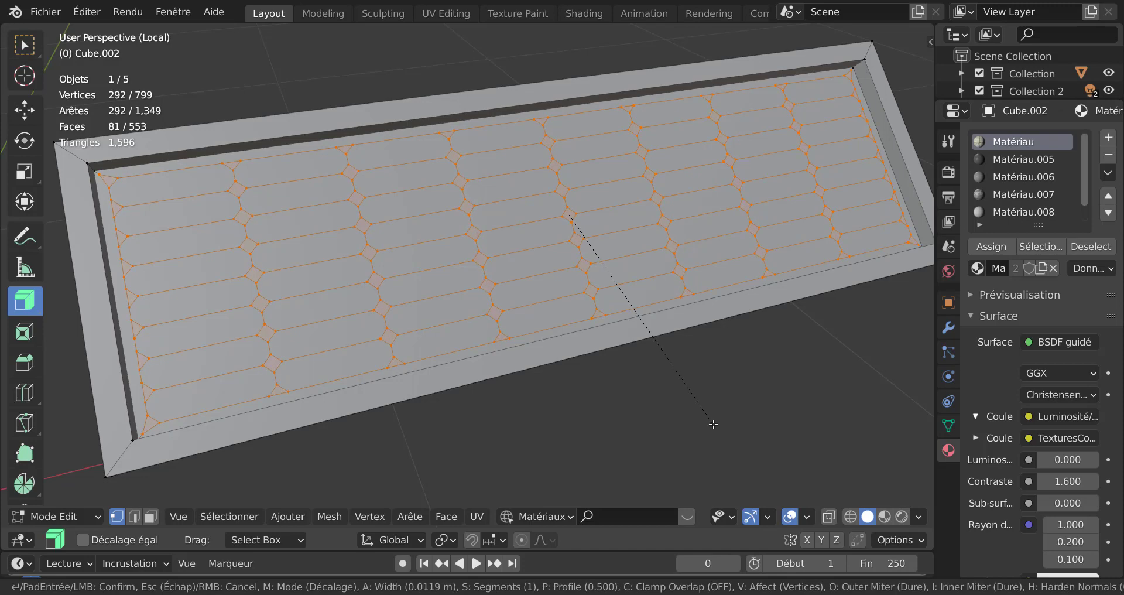
scroll(712, 423, "up", 1)
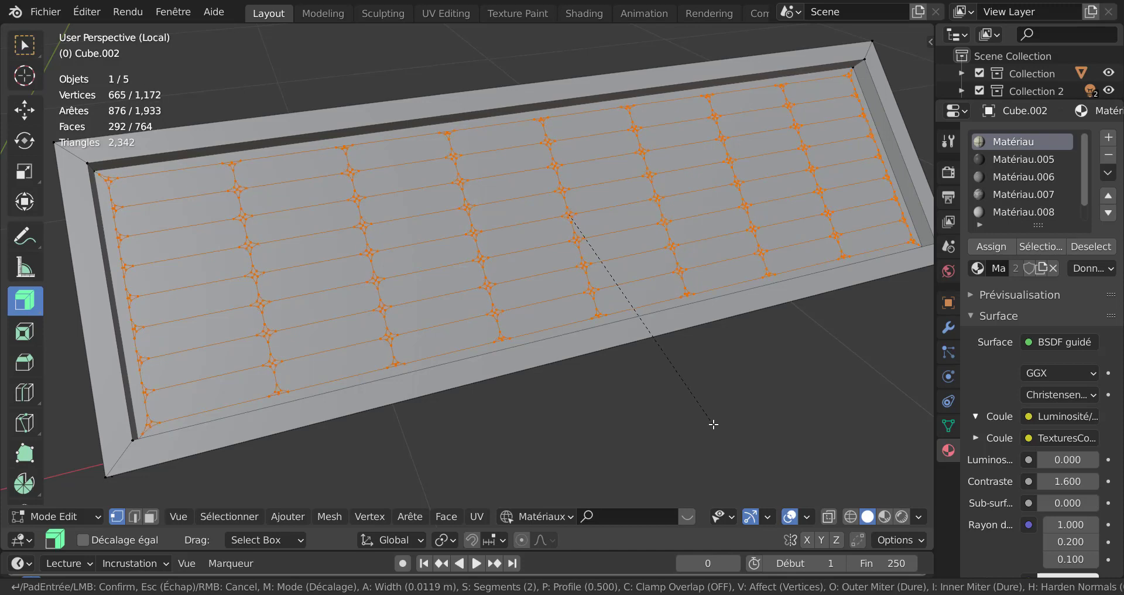
left_click(713, 424)
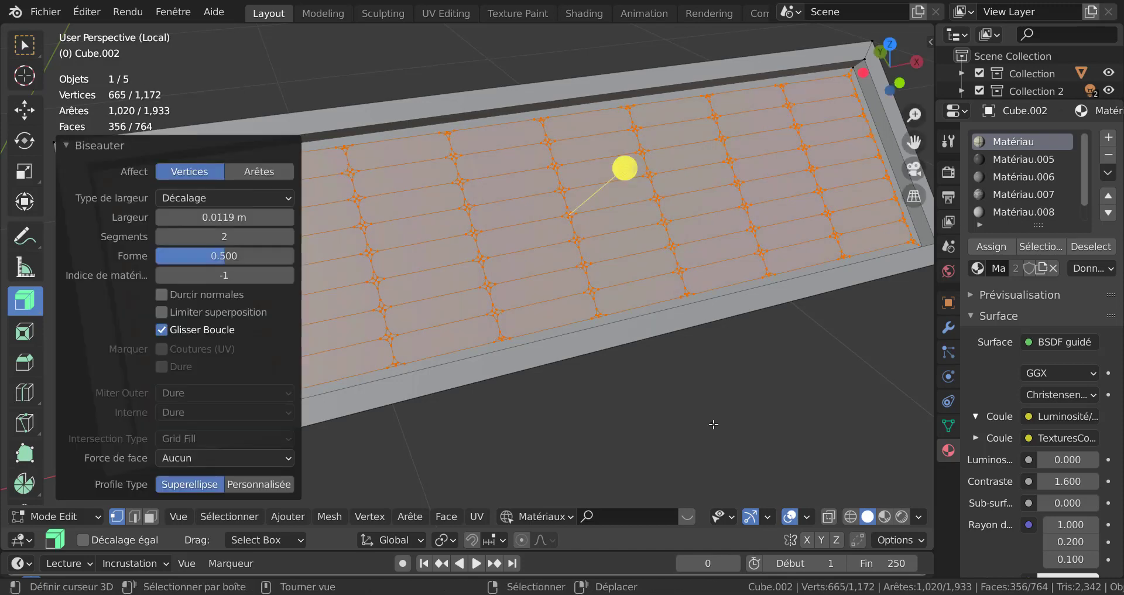
Step: Round the bevelled grid intersections by setting the bevel shape to 0.101 and the width to 0.0099 m
scroll(519, 353, "up", 2)
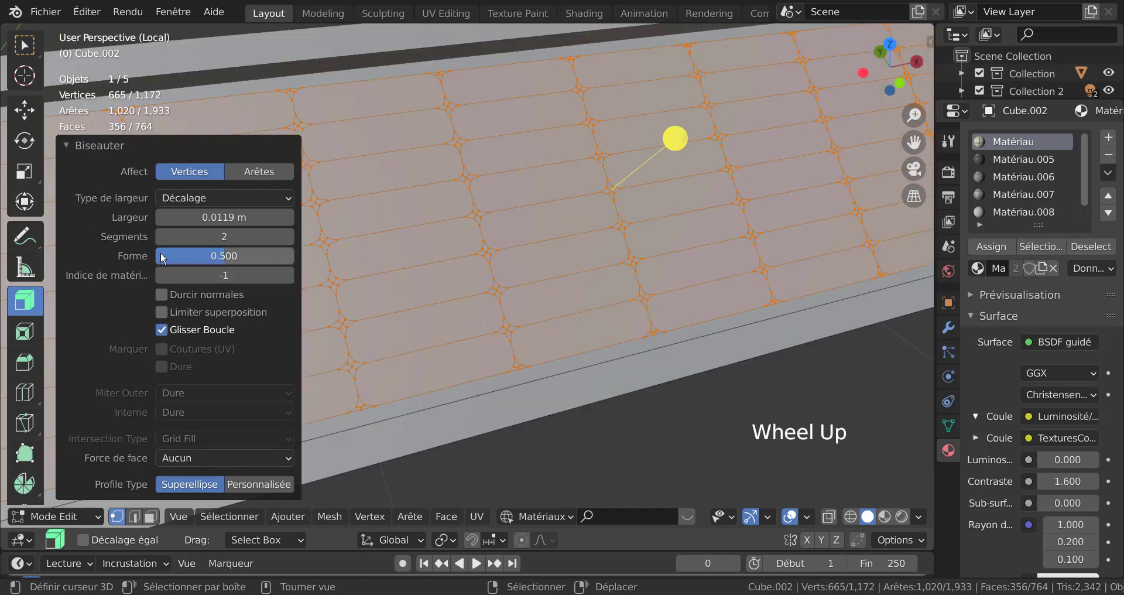
left_click_drag(217, 254, 171, 256)
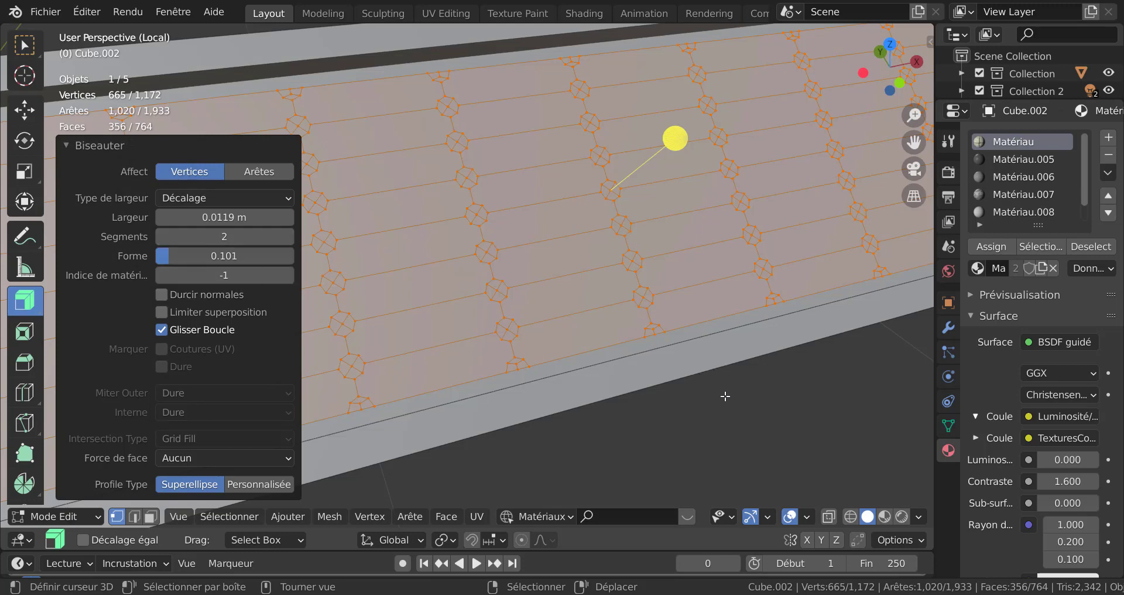
scroll(726, 398, "down", 2)
scroll(726, 398, "up", 1)
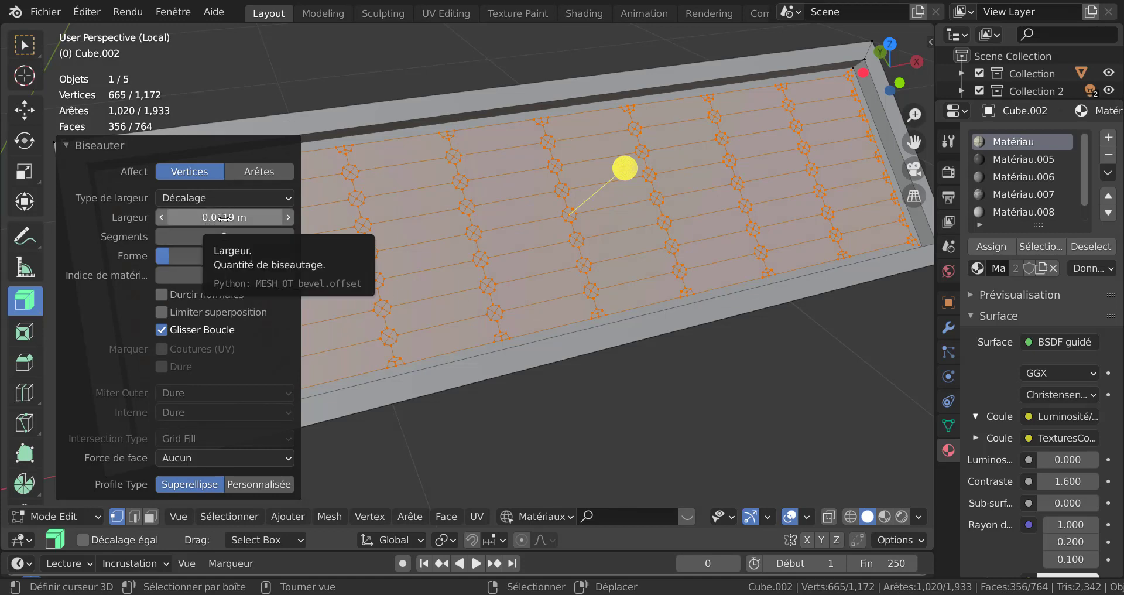
mouse_move(223, 218)
left_mouse_down()
mouse_move(193, 218)
mouse_move(217, 218)
left_mouse_up()
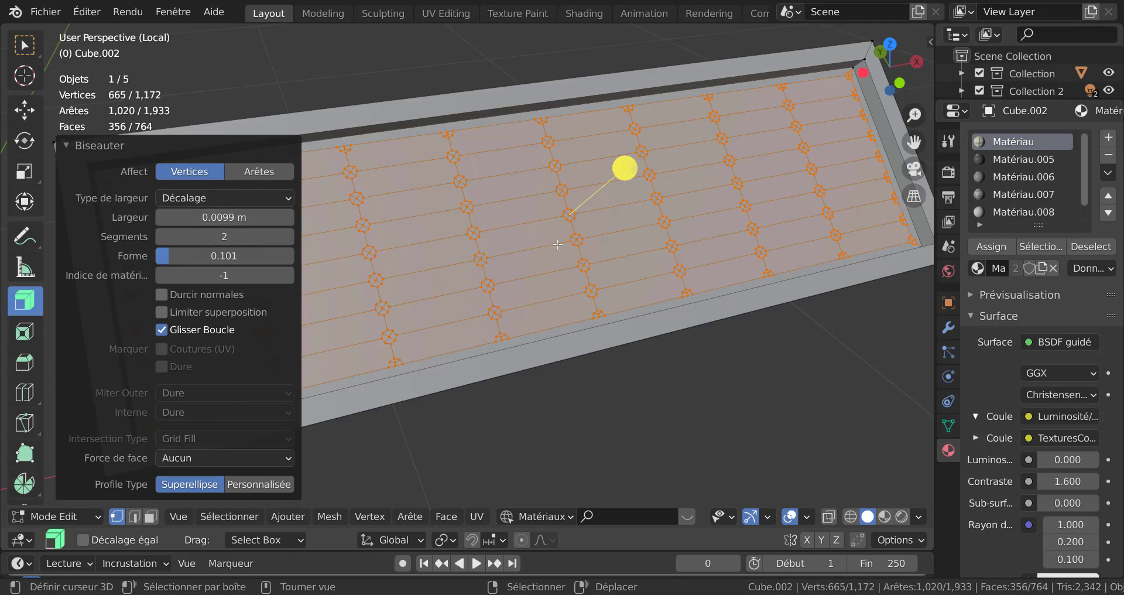
scroll(559, 246, "down", 2)
middle_click_drag(564, 258, 553, 258)
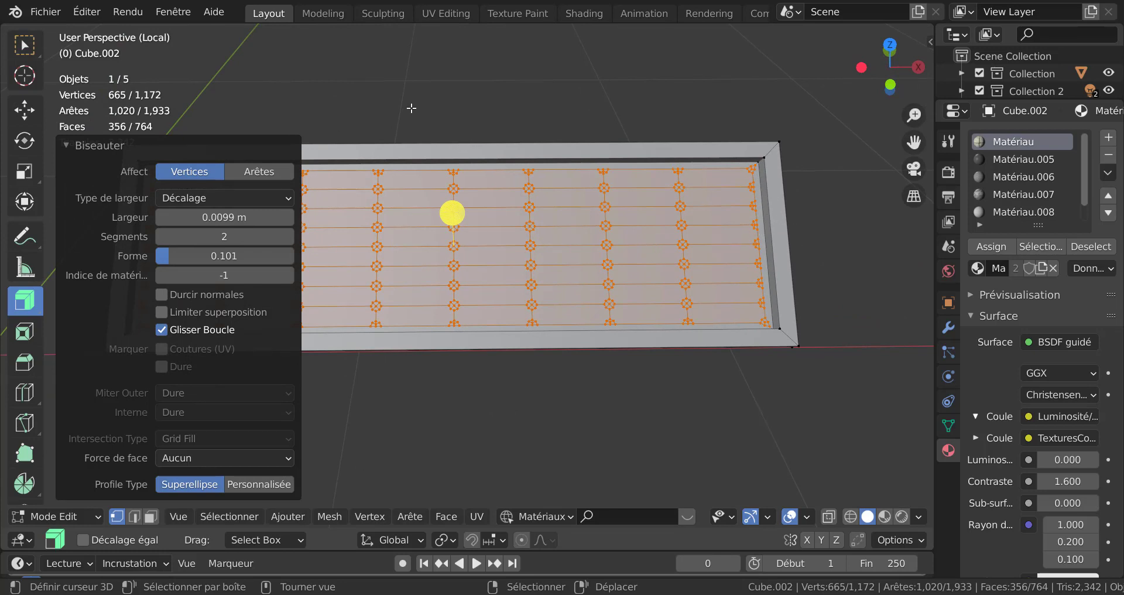
Step: Switch to face selection and deselect all faces of the bevelled panel
key("c")
scroll(405, 195, "down", 1)
middle_click_drag(405, 194, 386, 253)
scroll(386, 253, "up", 4)
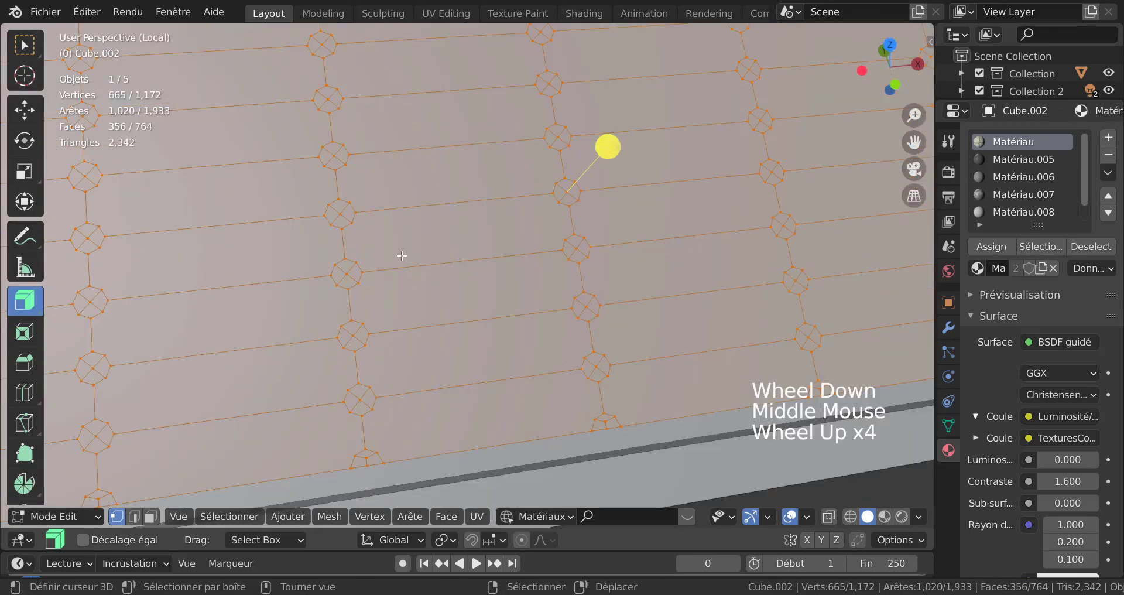
key("3")
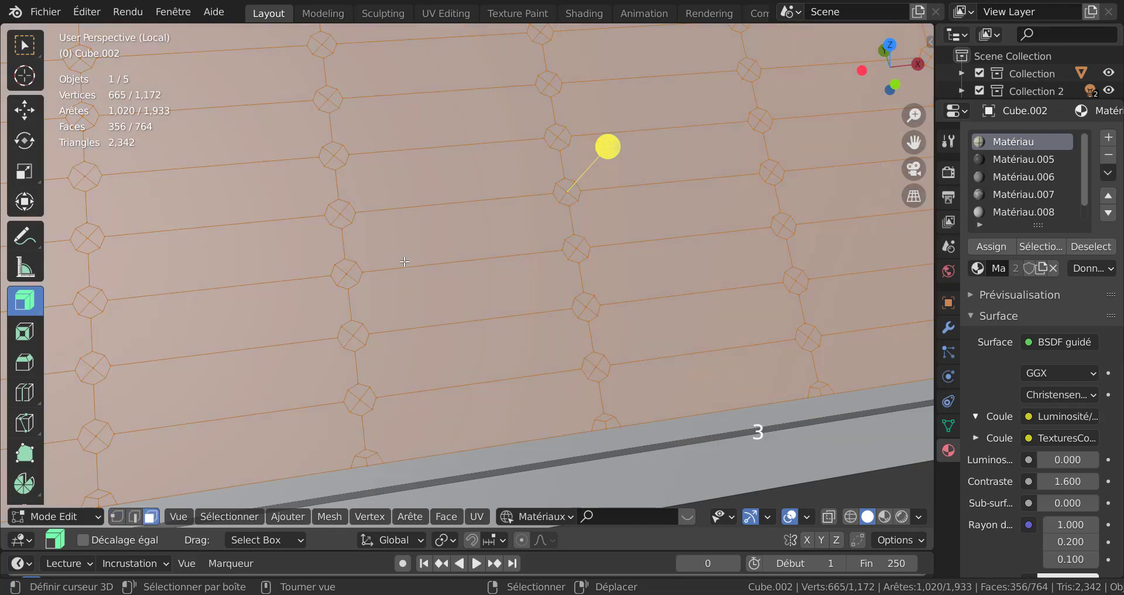
key("c")
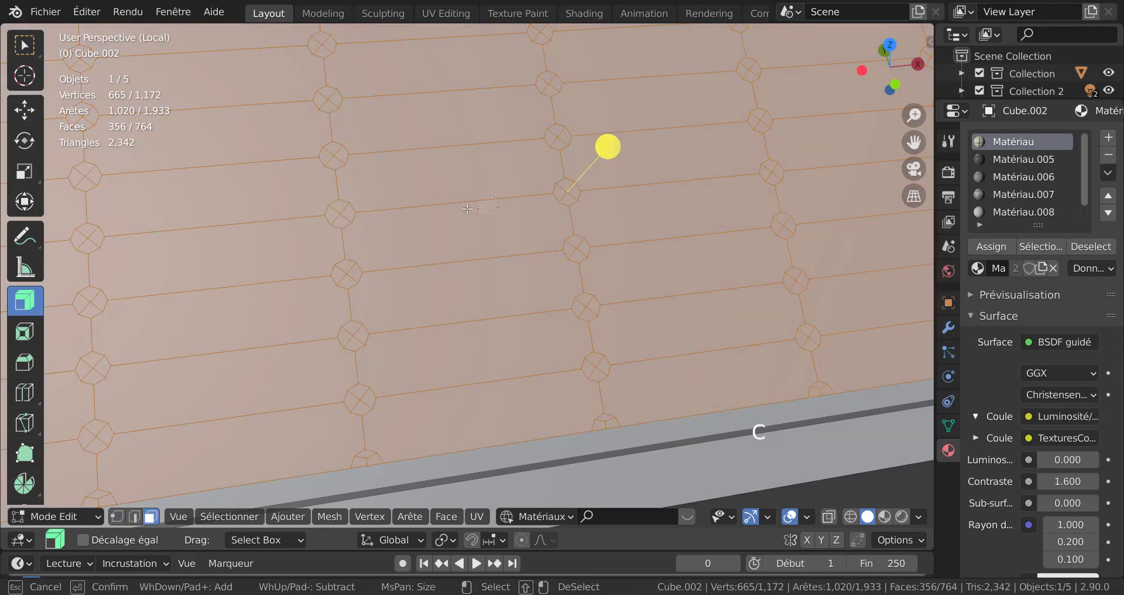
right_click(471, 188)
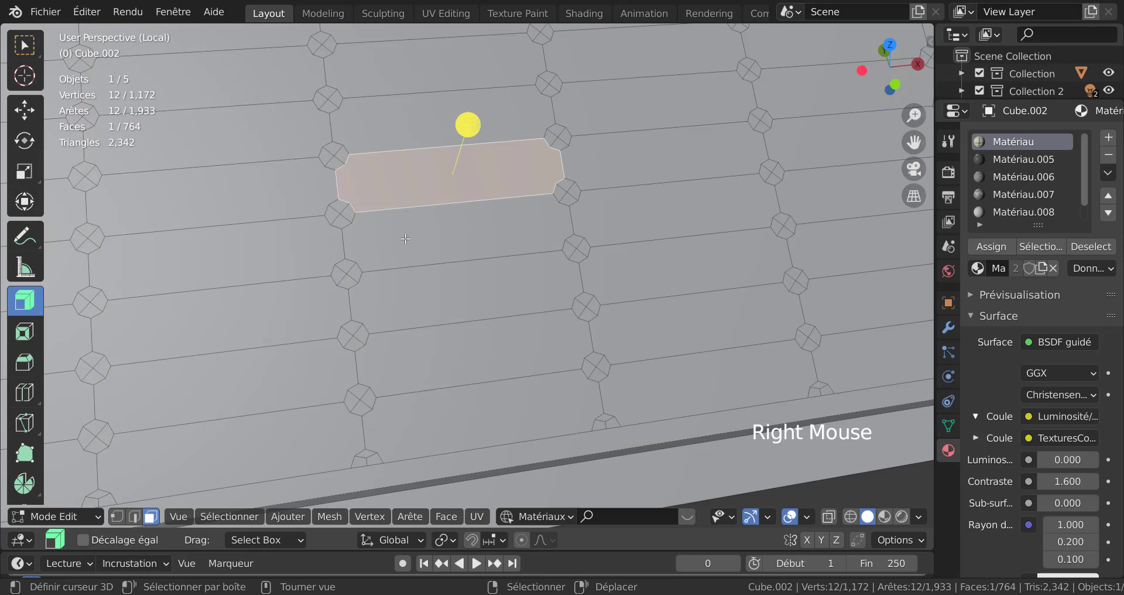
key("a")
key("a")
key("a")
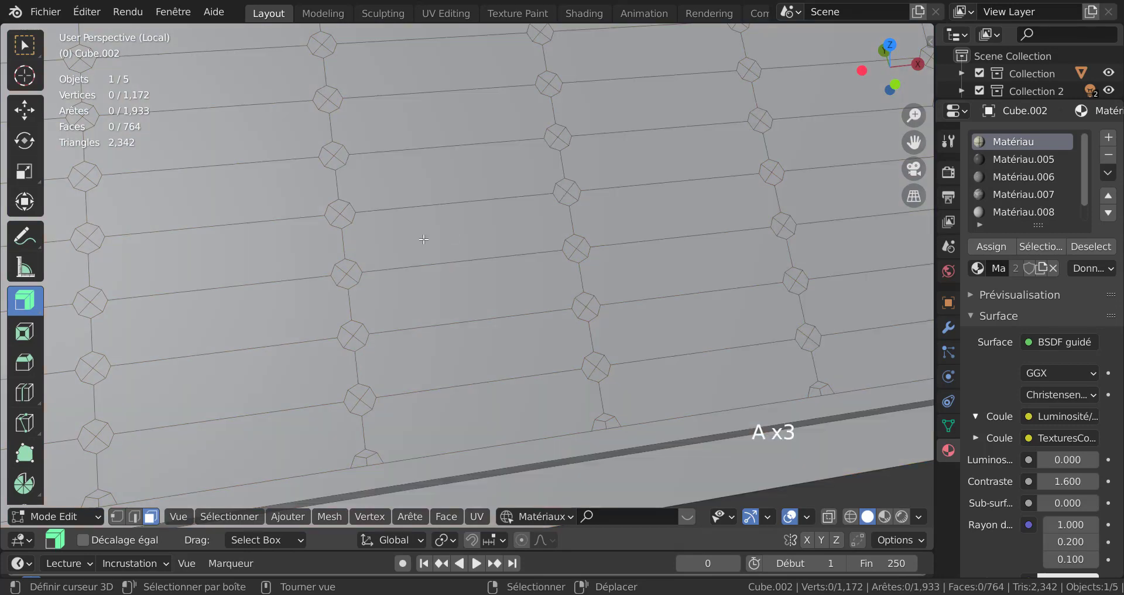
Step: Circle-select the faces of two round shapes in neighbouring columns of the panel's grid
scroll(422, 239, "down", 1)
scroll(410, 240, "up", 2)
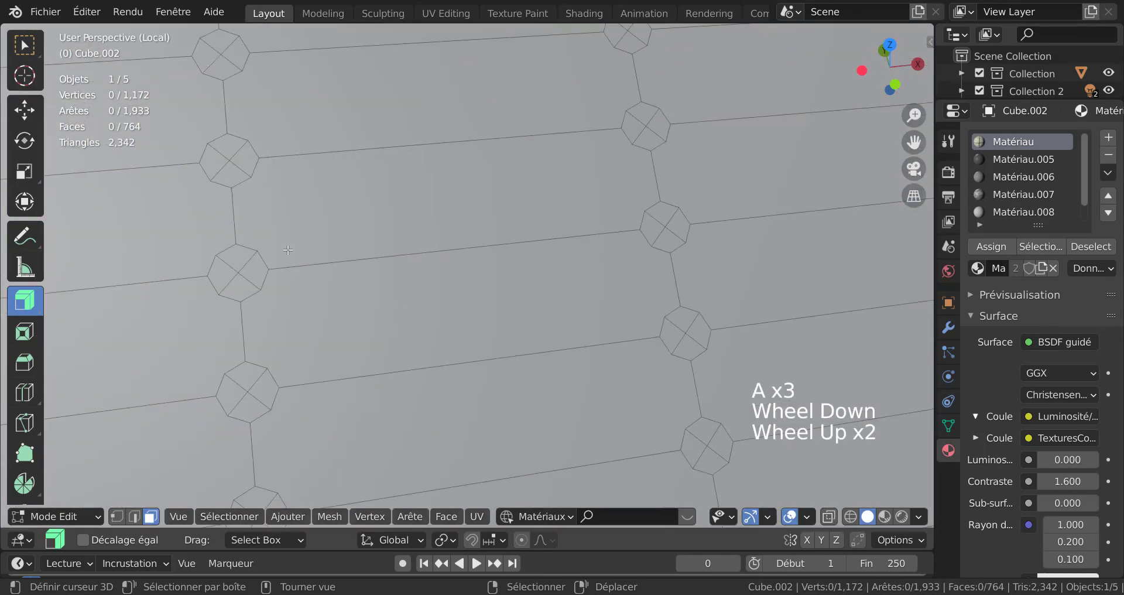
key("c")
left_click_drag(245, 278, 670, 146)
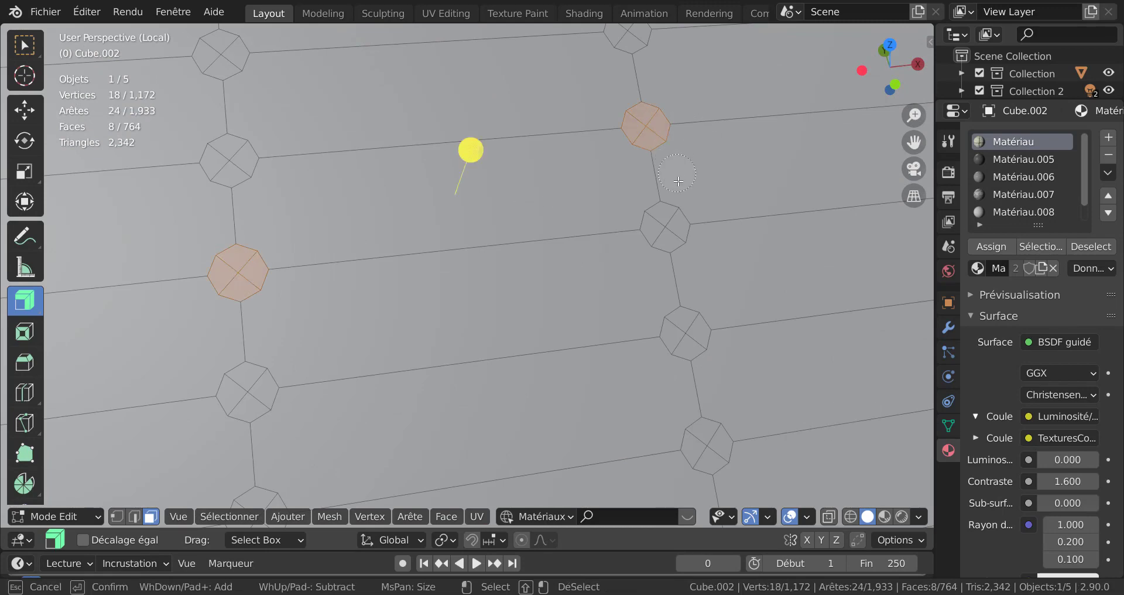
right_click(673, 173)
scroll(679, 181, "down", 3)
middle_click_drag(698, 205, 620, 247)
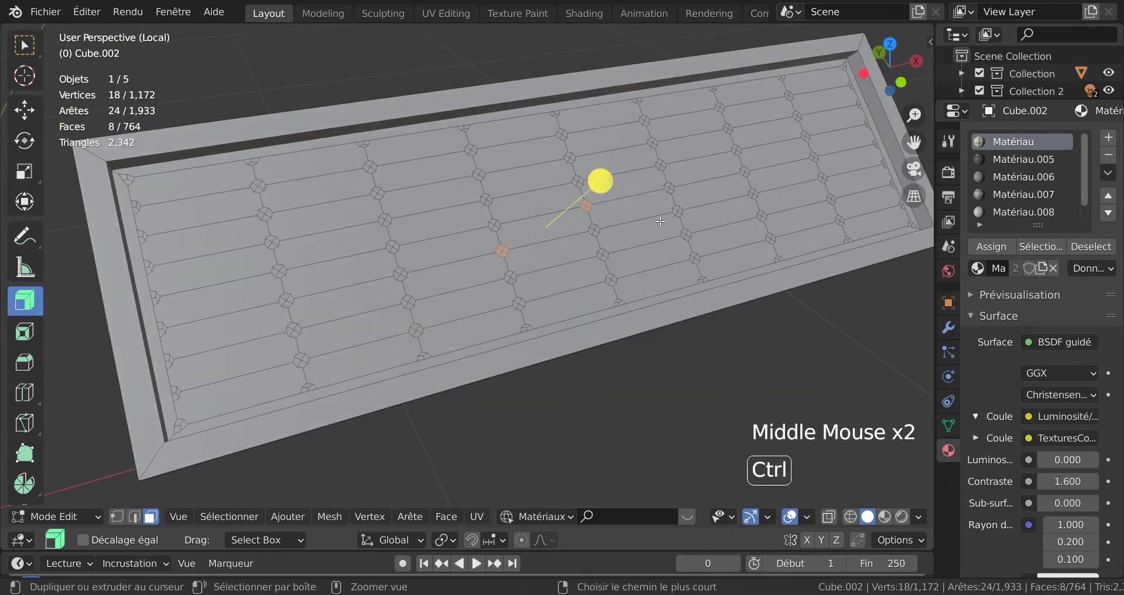
Step: Undo the recent selection changes back to vertex selection with the whole bevelled grid selected
key("ctrl+z")
key("ctrl+z")
key("ctrl+z")
key("ctrl+z")
key("ctrl+z")
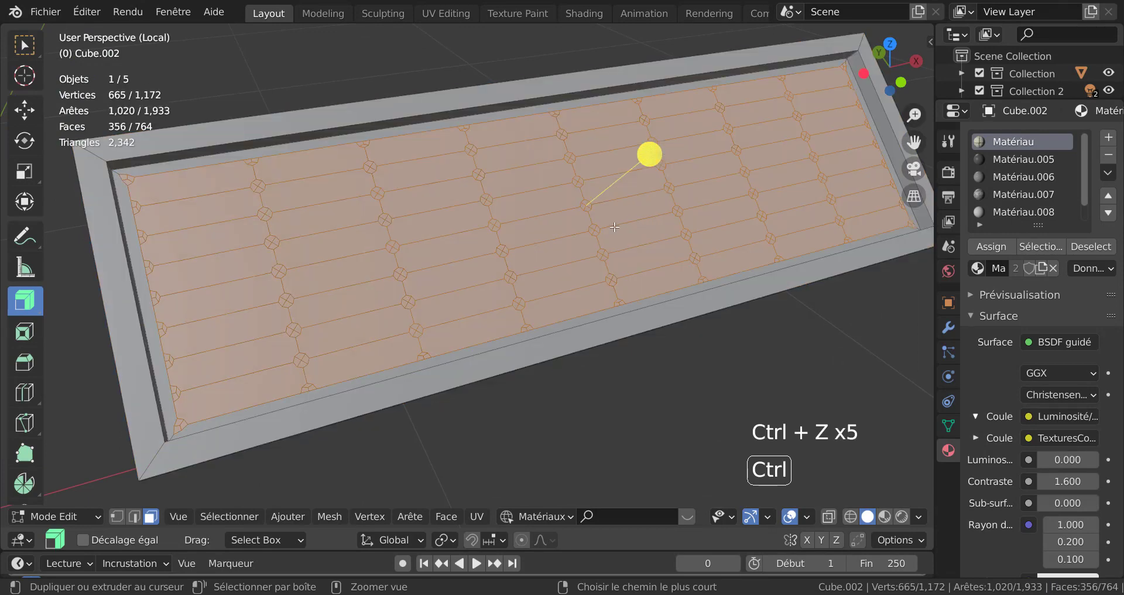
key("ctrl+z")
middle_click_drag(649, 223, 677, 237)
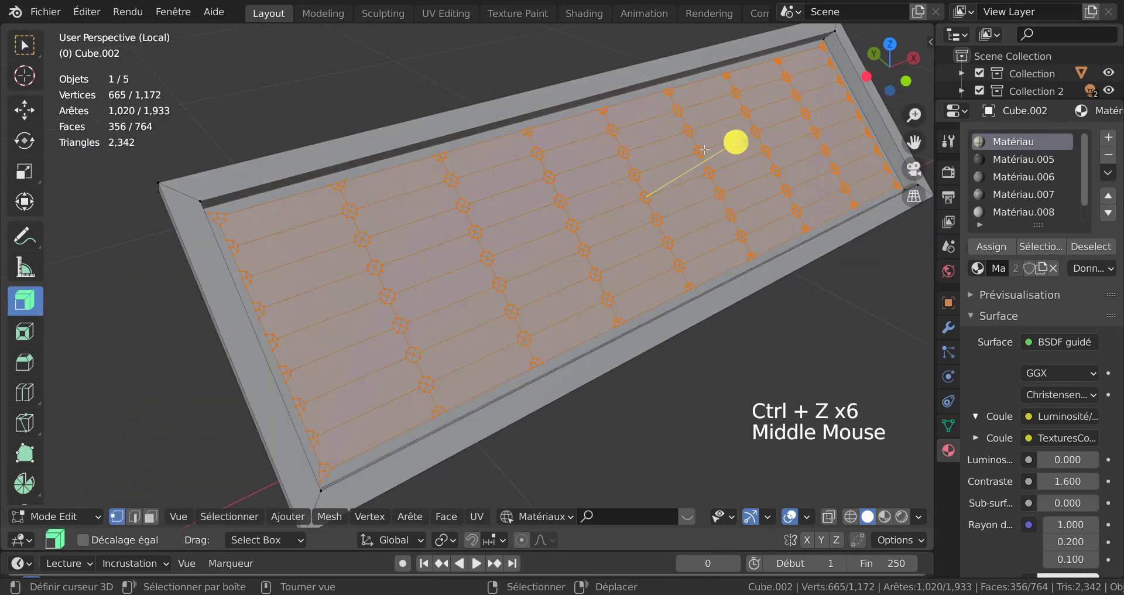
left_click(736, 146)
left_click_drag(736, 146, 710, 184)
key("ctrl+z")
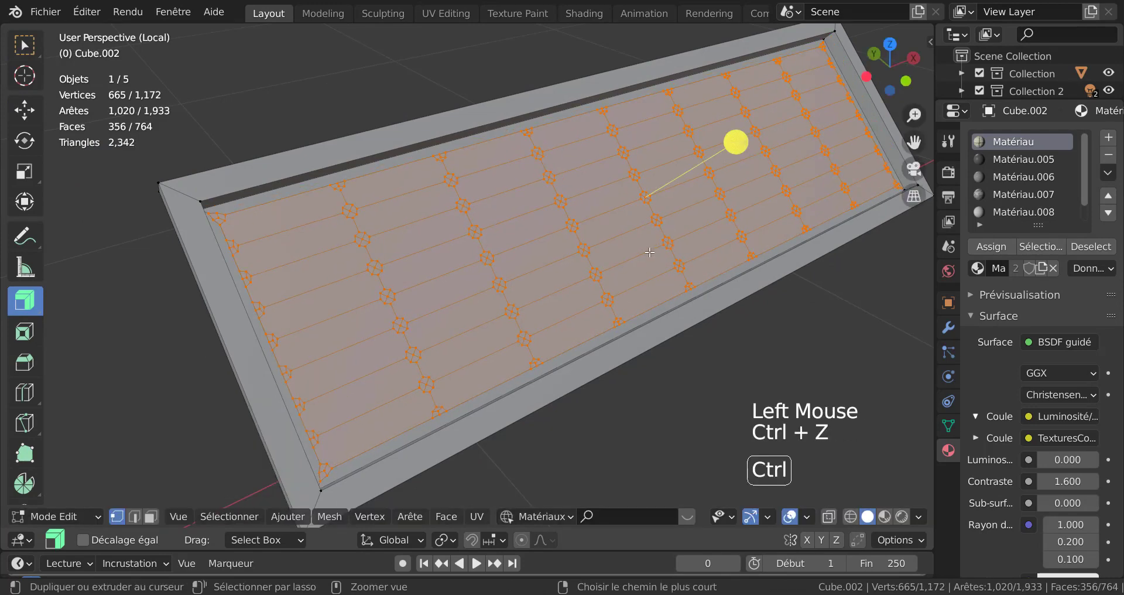
Step: Select the centre vertex of one round shape and circle-select the surrounding vertices of that shape
scroll(553, 276, "up", 2)
scroll(551, 272, "down", 1)
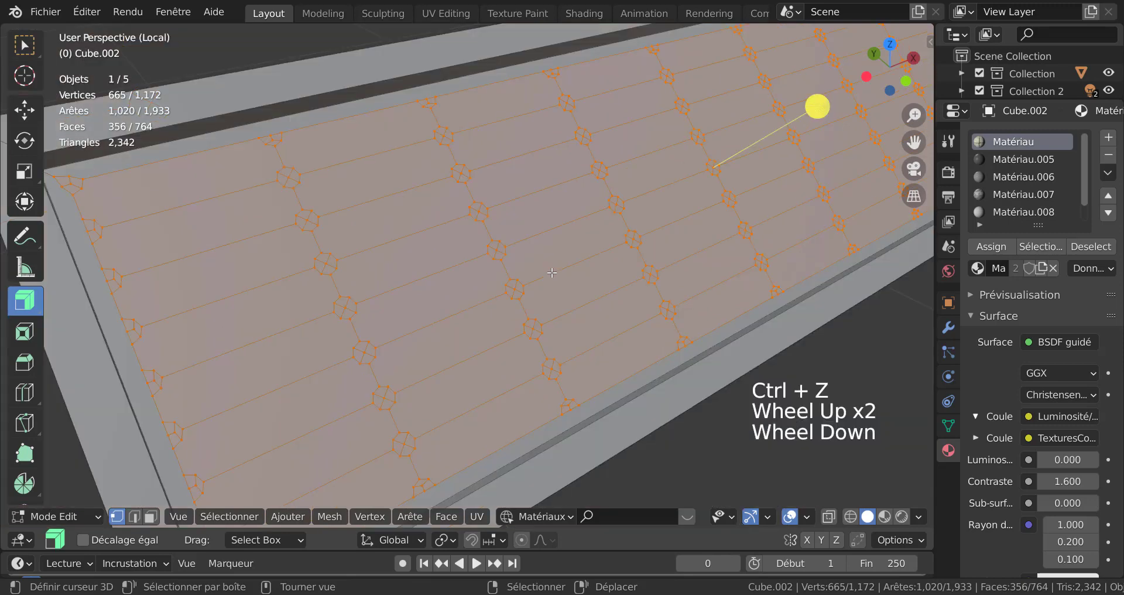
right_click(512, 285)
scroll(527, 295, "up", 1)
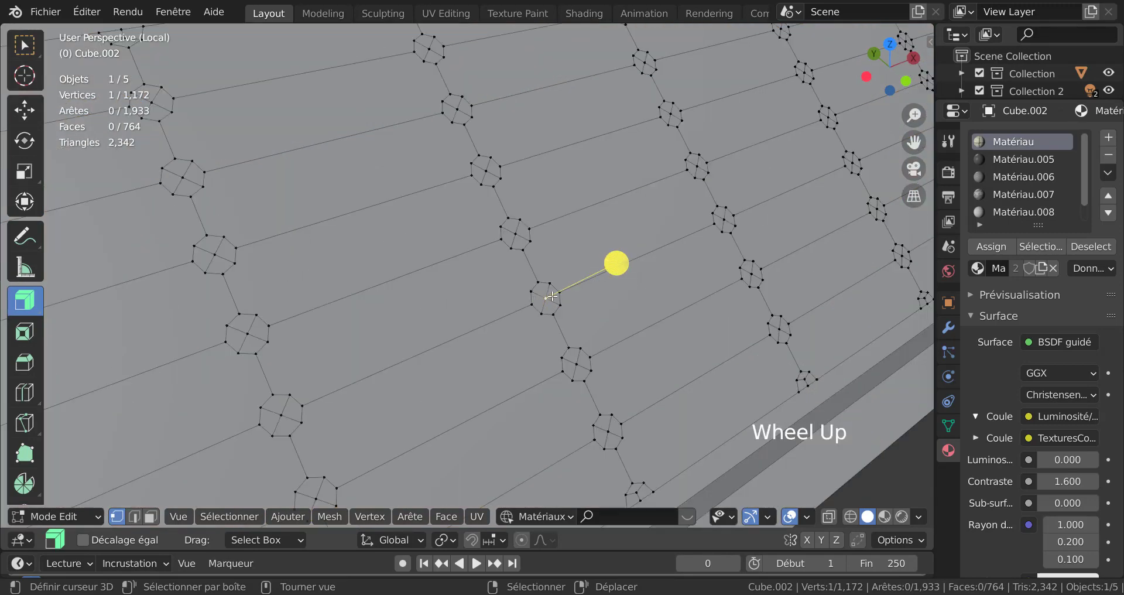
key("c")
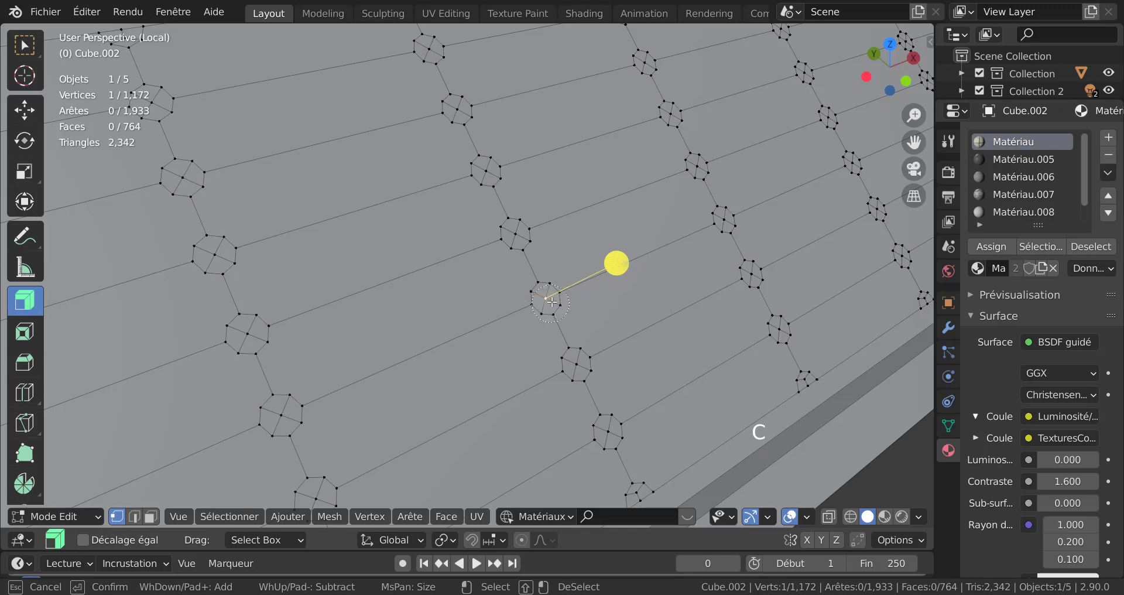
left_click(549, 307)
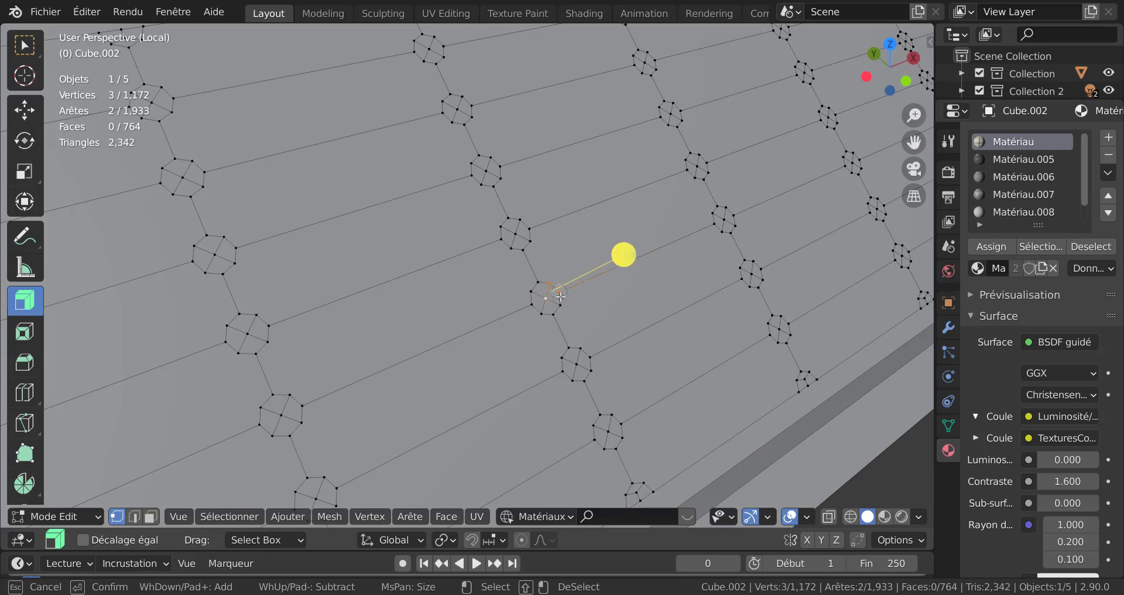
left_click_drag(549, 311, 541, 283)
key("Escape")
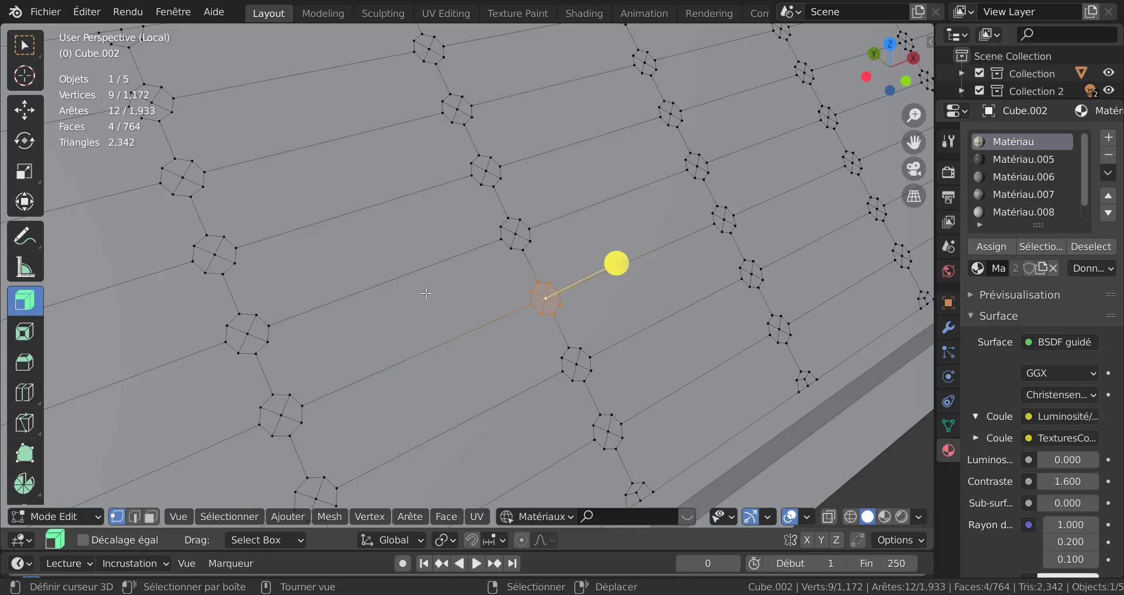
Step: Try selecting similar vertices by number of adjacent faces from the whole round shape, and undo it
scroll(357, 303, "down", 2)
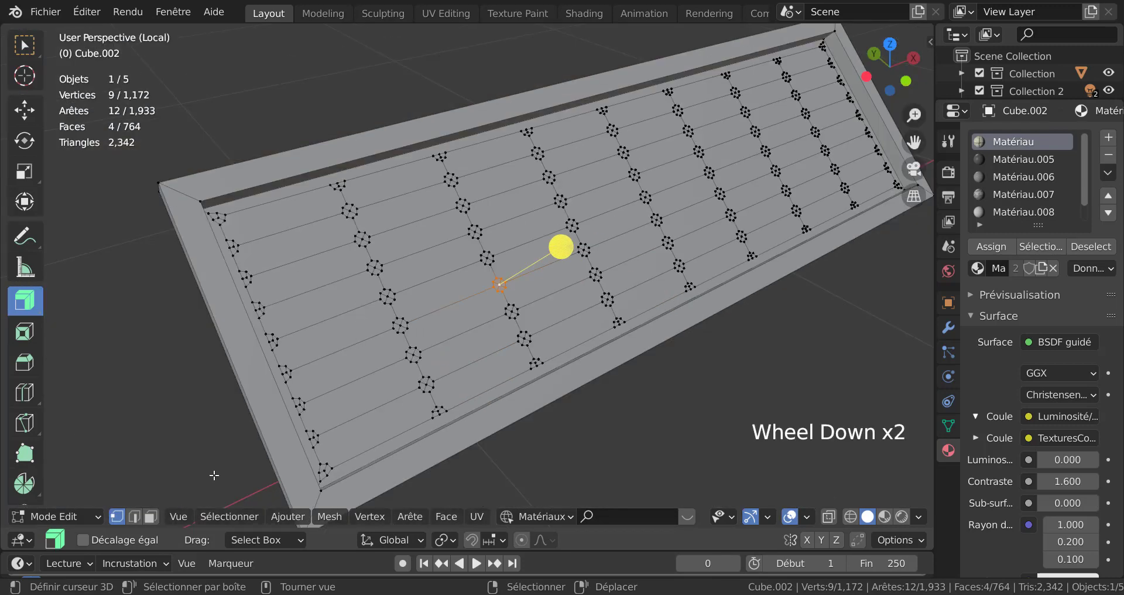
left_click(219, 518)
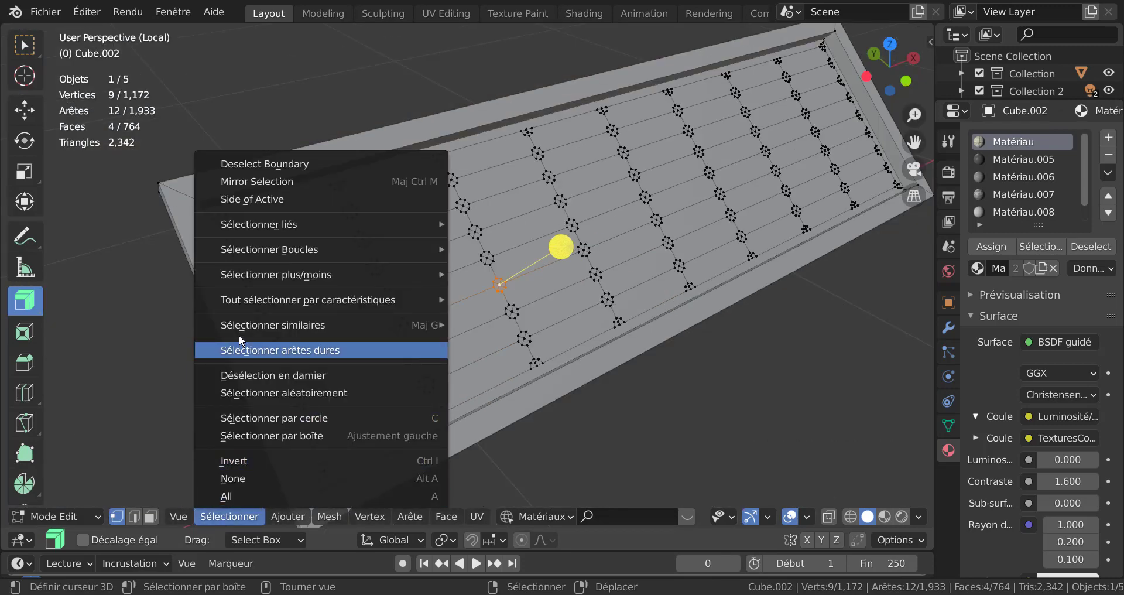
mouse_move(265, 326)
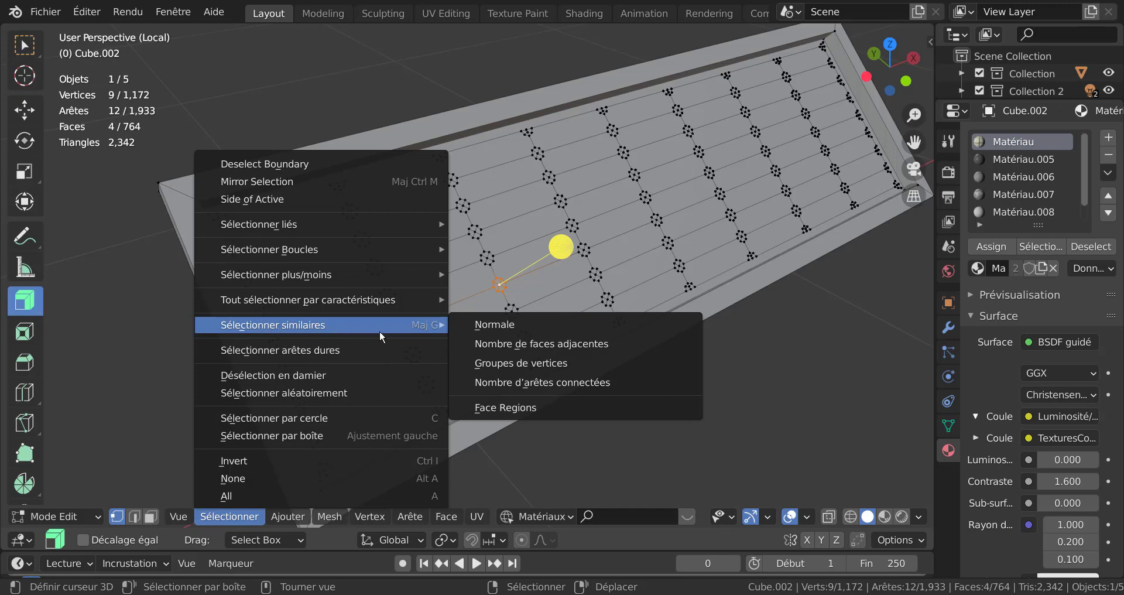
left_click(536, 344)
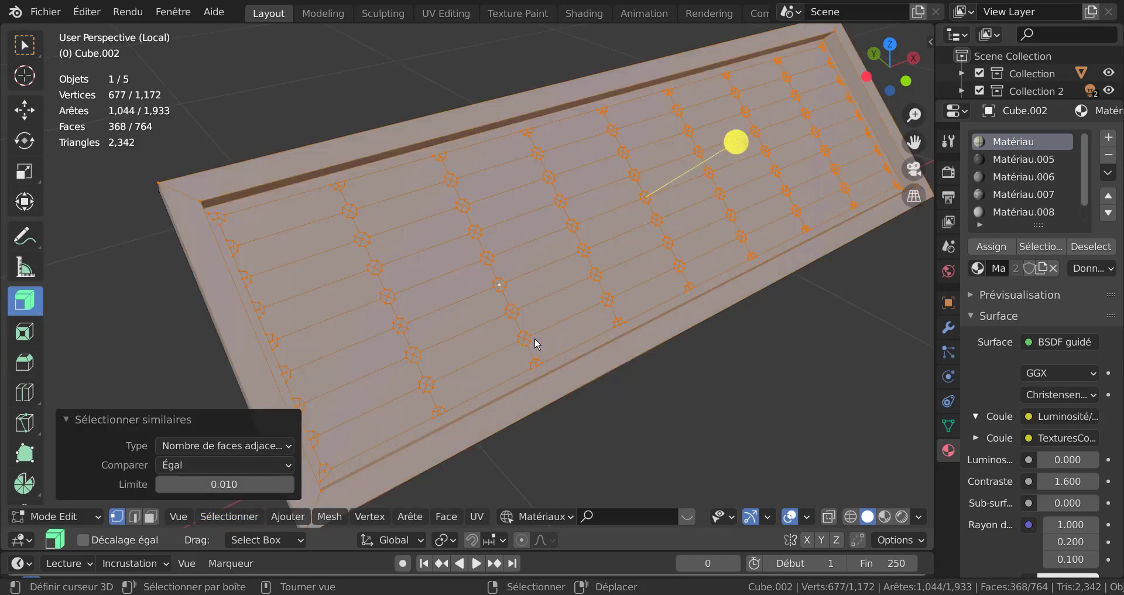
key("ctrl+z")
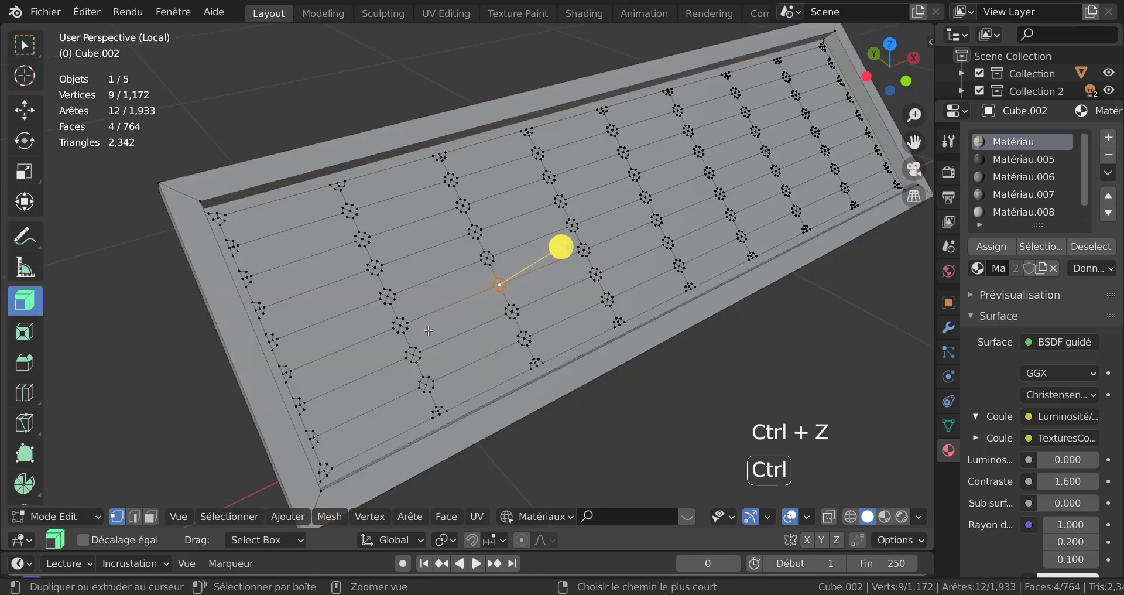
Step: Select only the centre vertex of the round shape and extend to similar vertices by number of adjacent faces
left_click(211, 517)
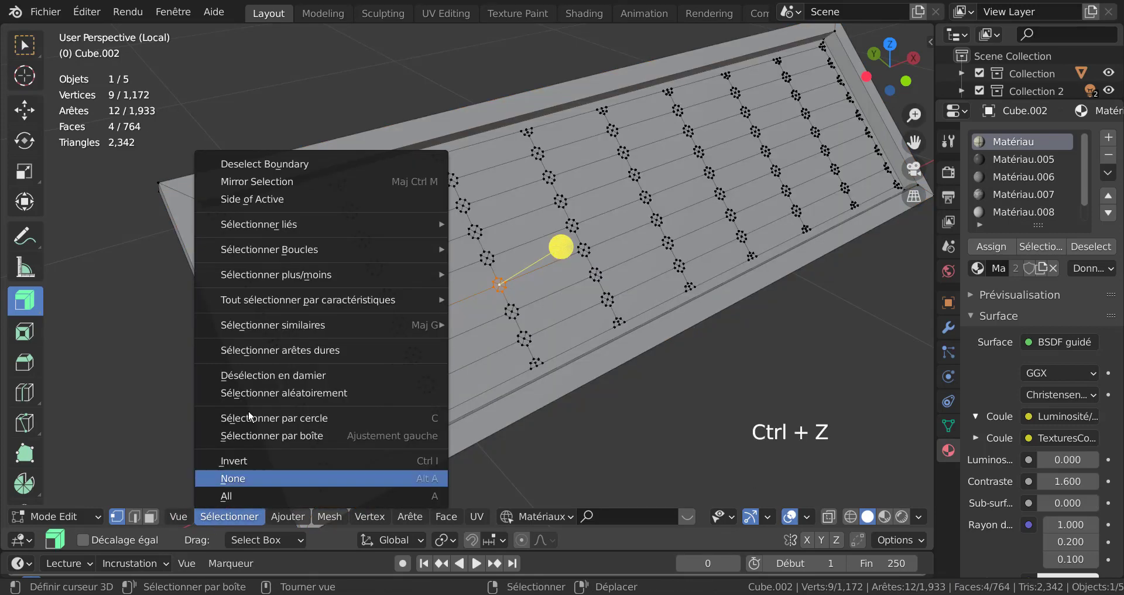
mouse_move(261, 324)
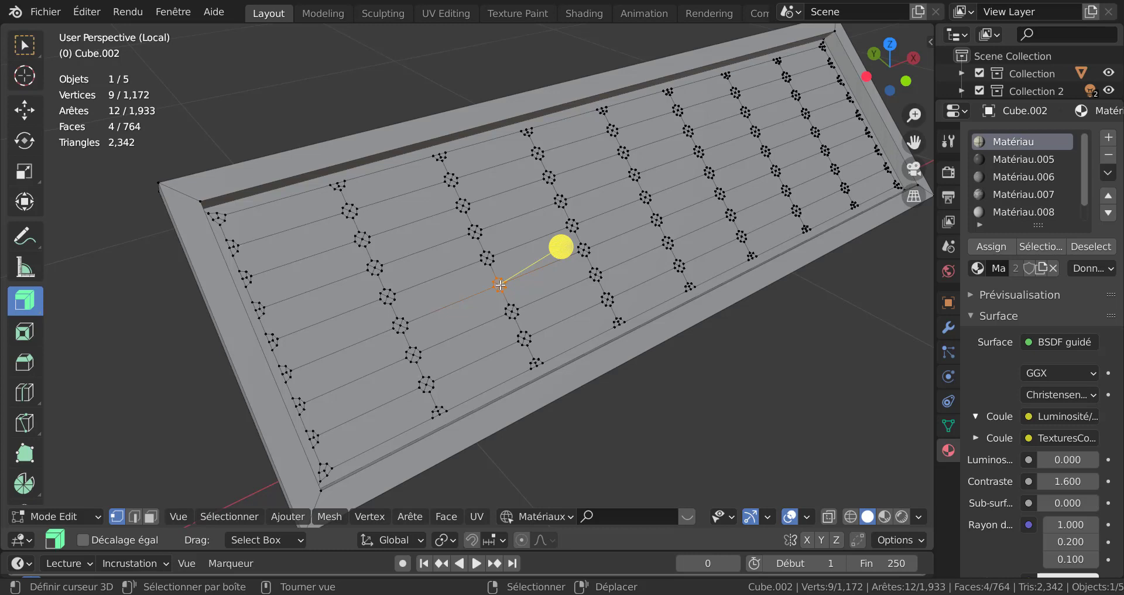
right_click(411, 321)
left_click(229, 516)
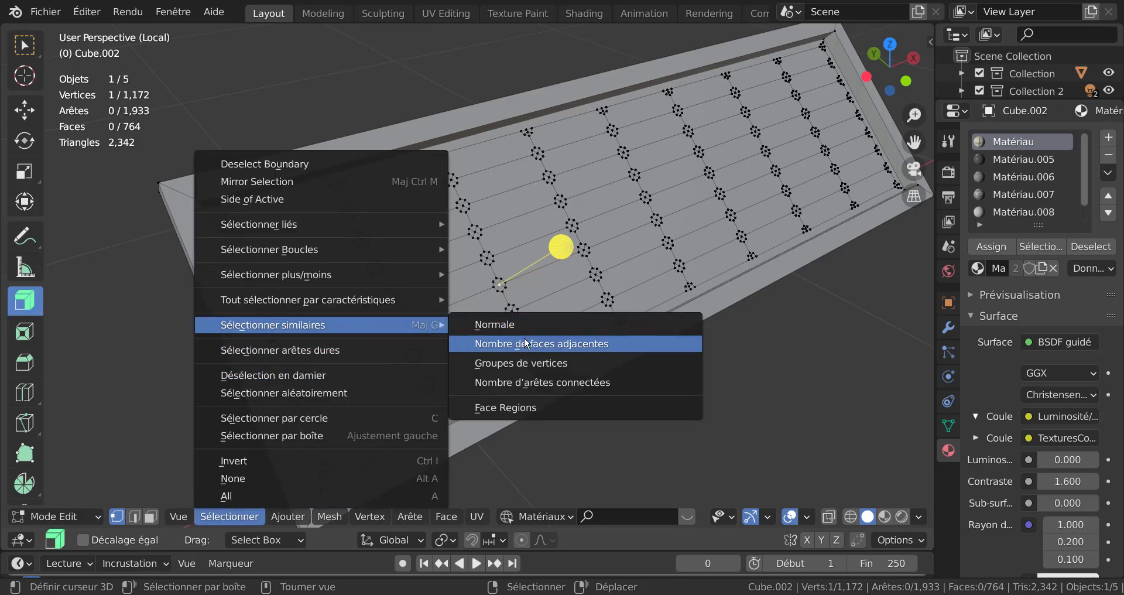
left_click(551, 343)
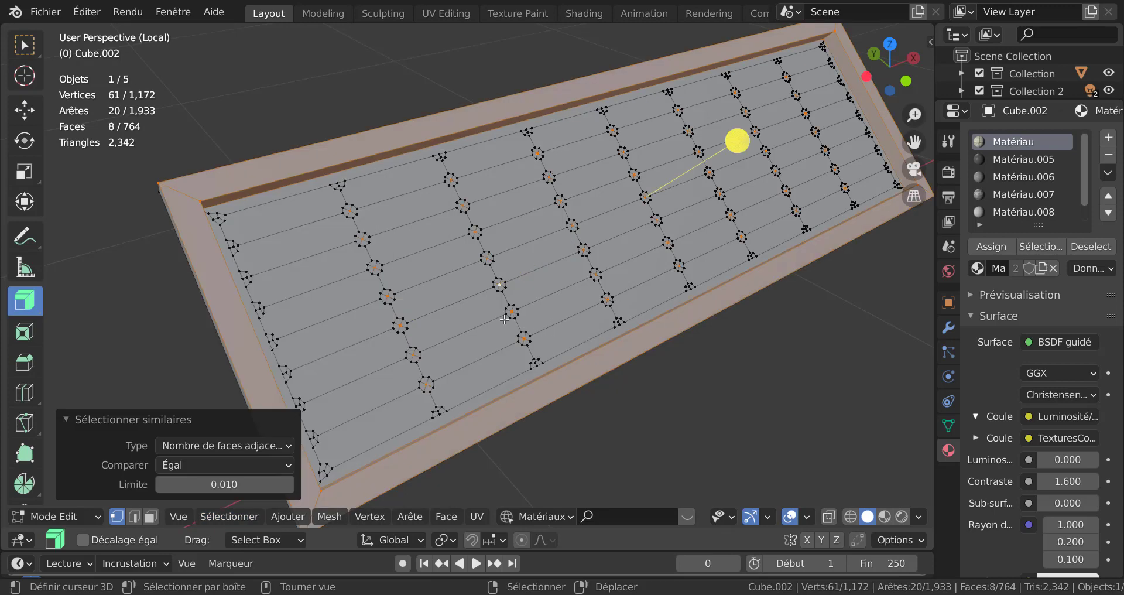
middle_click_drag(483, 326, 437, 321)
scroll(422, 274, "up", 2)
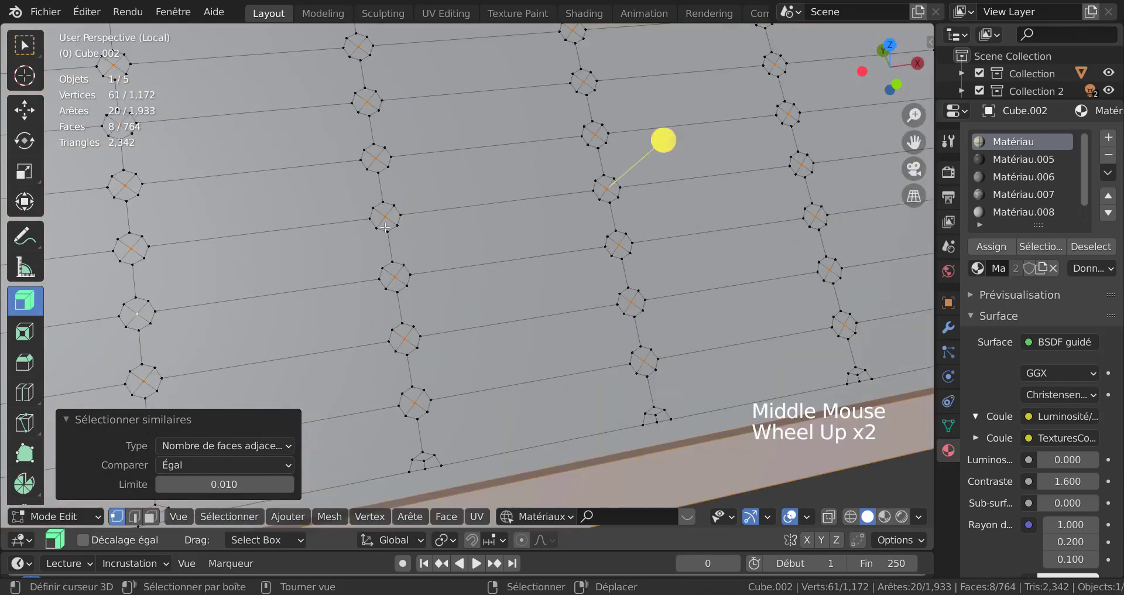
scroll(438, 211, "down", 2)
middle_click_drag(438, 212, 365, 227, "shift")
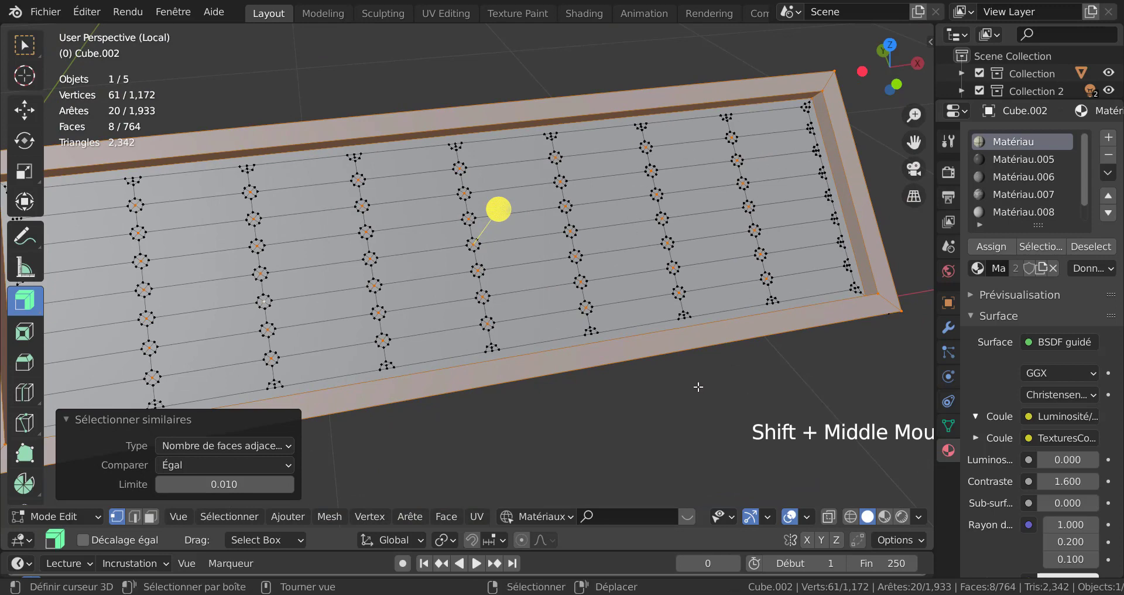
Step: Grow the selection around the centre vertices by one step and switch to face selection
key("ctrl+KP_Add")
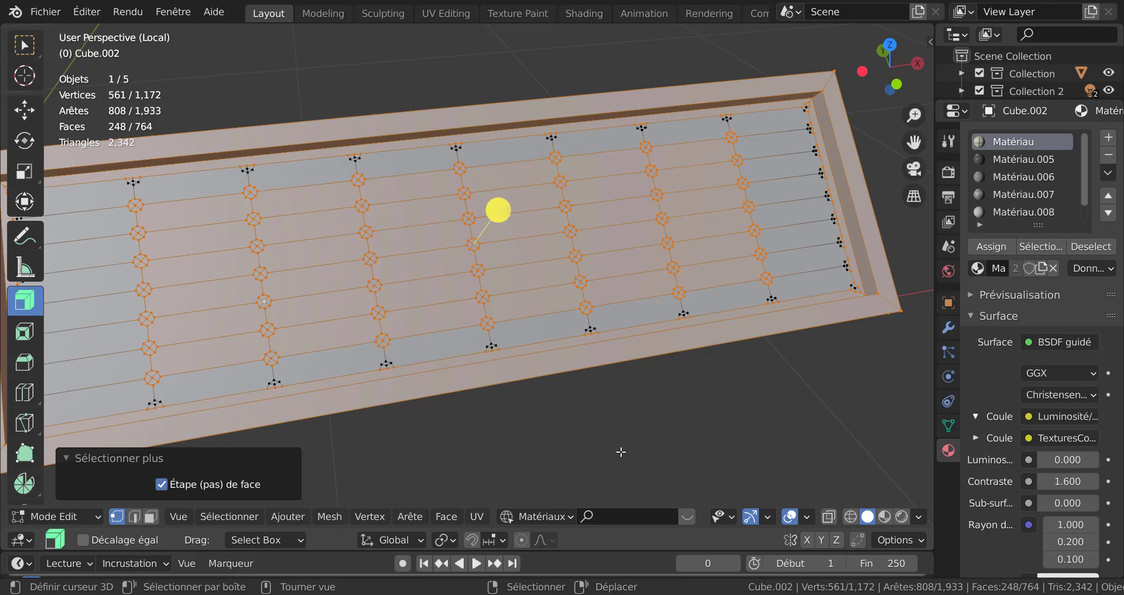
key("3")
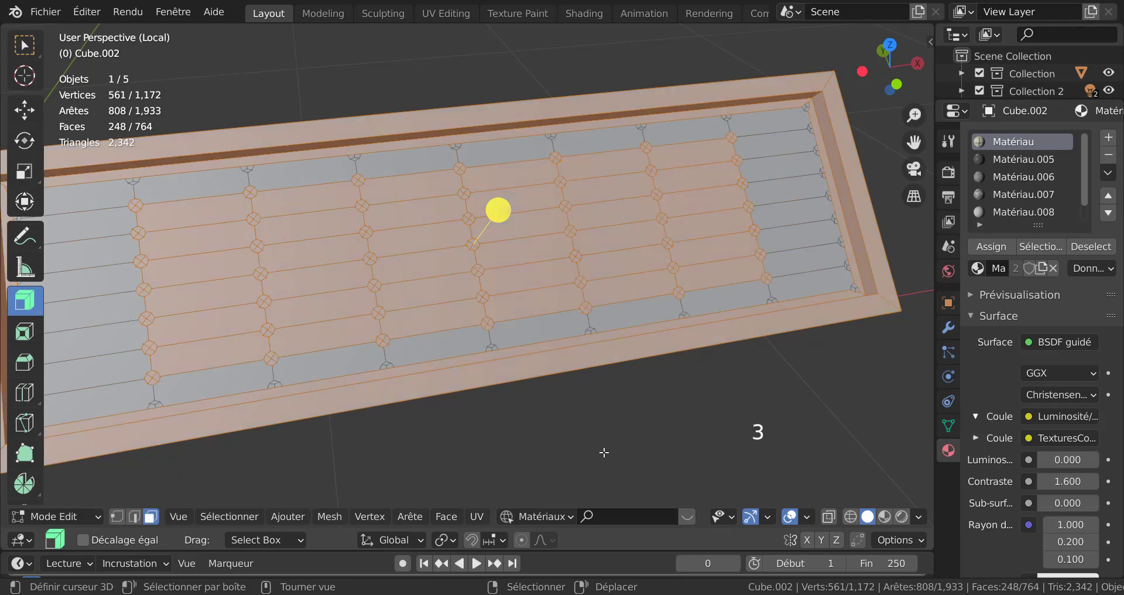
scroll(635, 417, "down", 1)
middle_click_drag(626, 419, 640, 419)
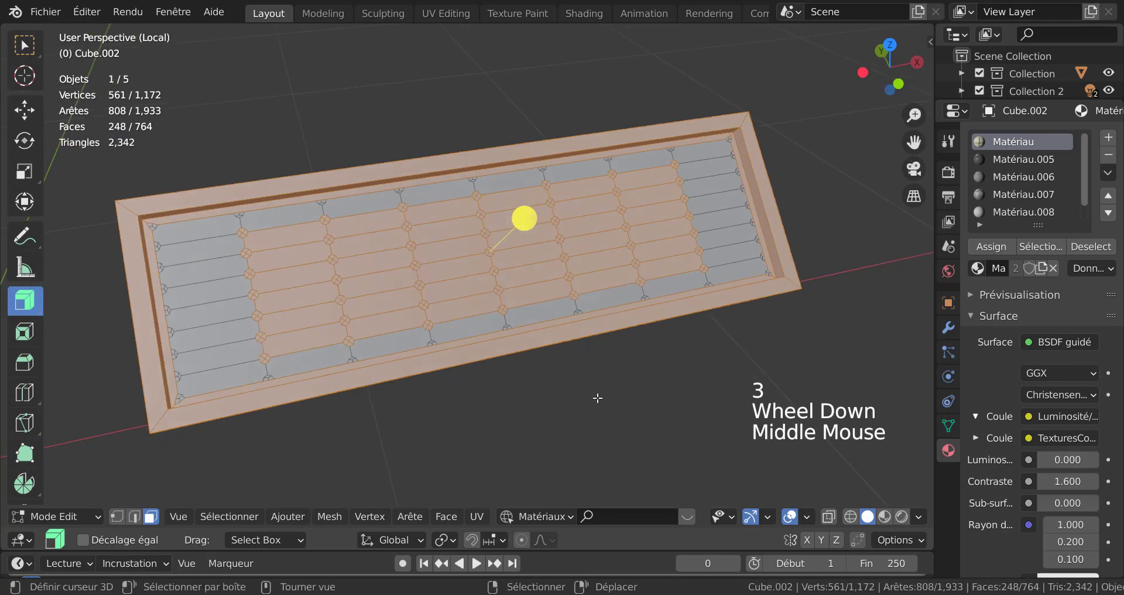
scroll(440, 314, "up", 2)
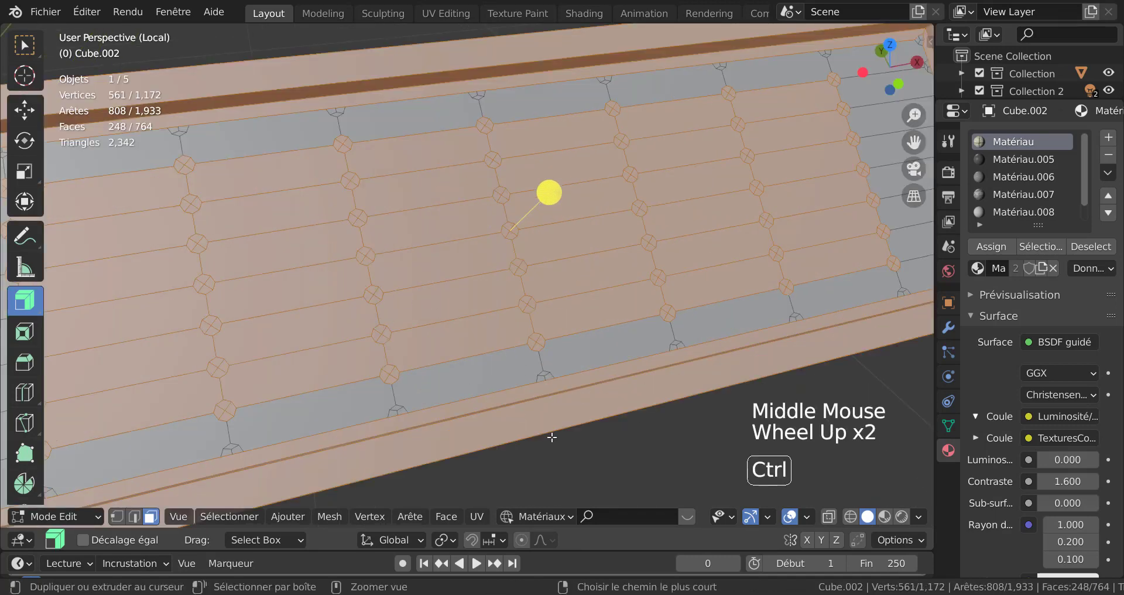
Step: Undo the switch to face selection and the selection growth
key("ctrl+z")
key("ctrl+z")
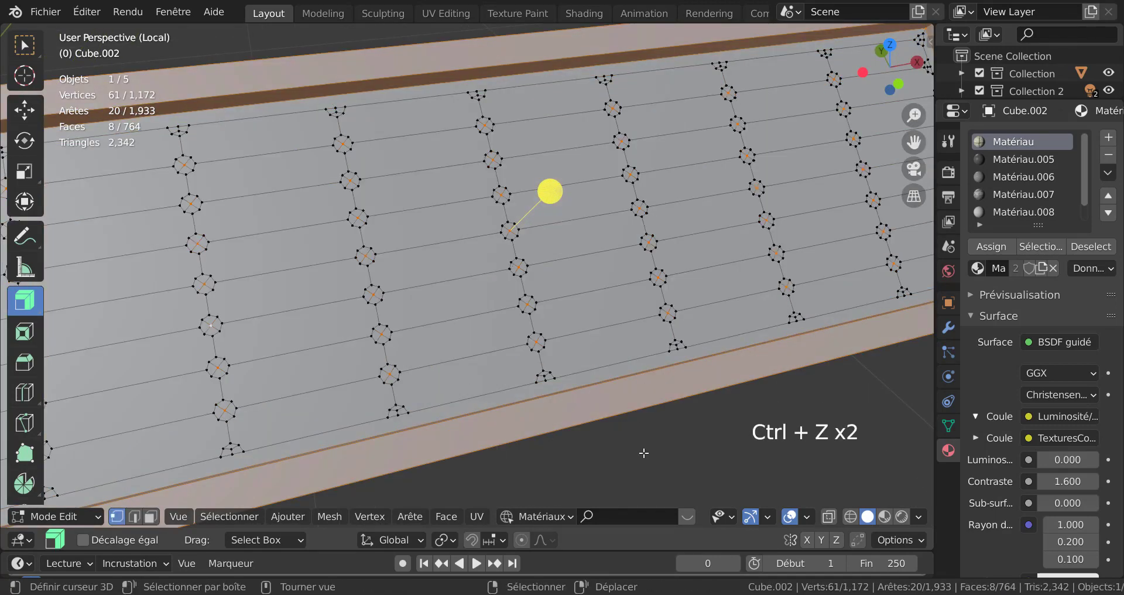
scroll(643, 453, "down", 1)
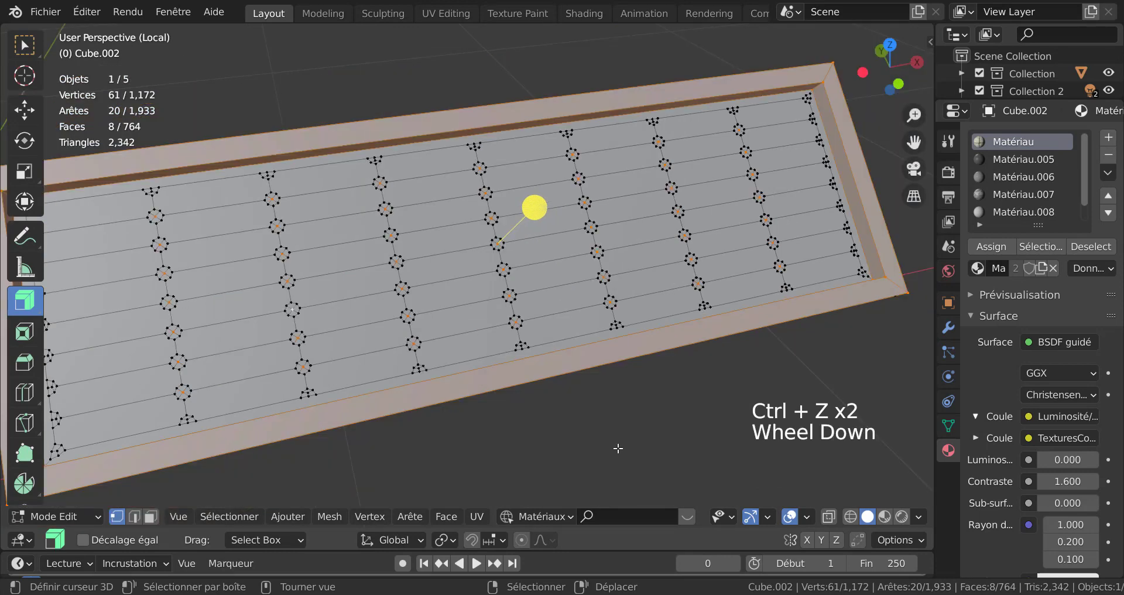
Step: Reselect a single round shape's centre vertex in mid-panel and select similar vertices by number of adjacent faces
right_click(499, 245)
scroll(533, 311, "up", 2)
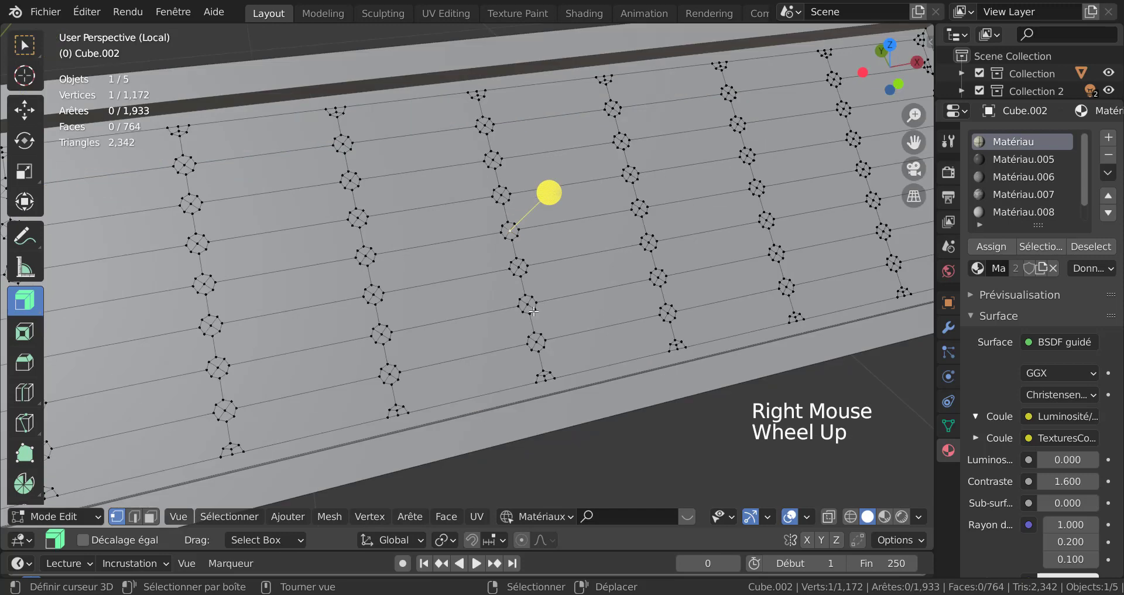
left_click(220, 514)
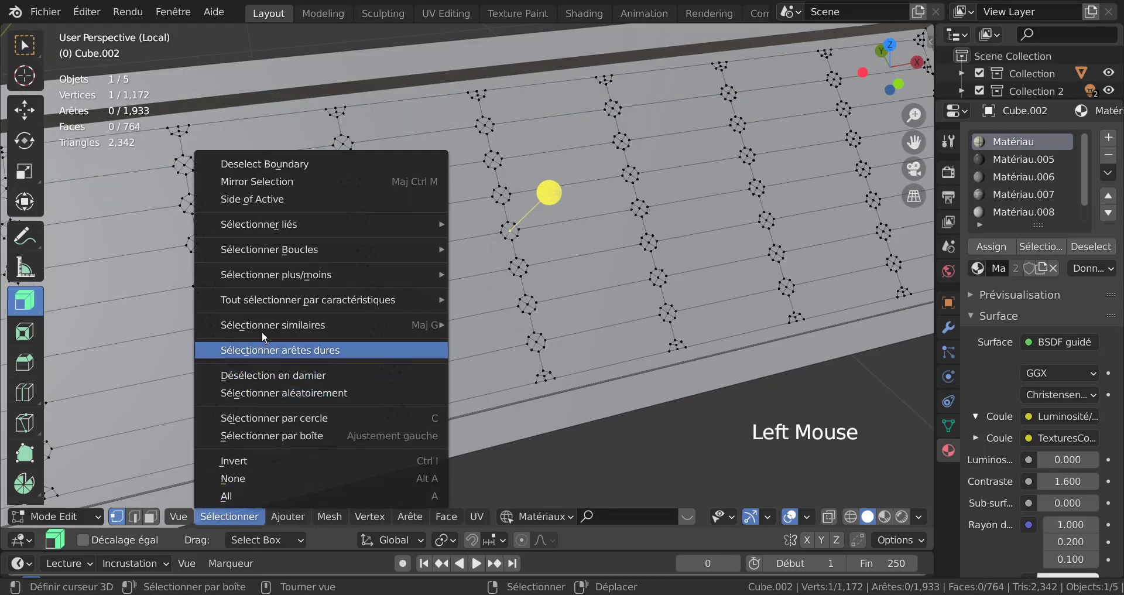
mouse_move(265, 326)
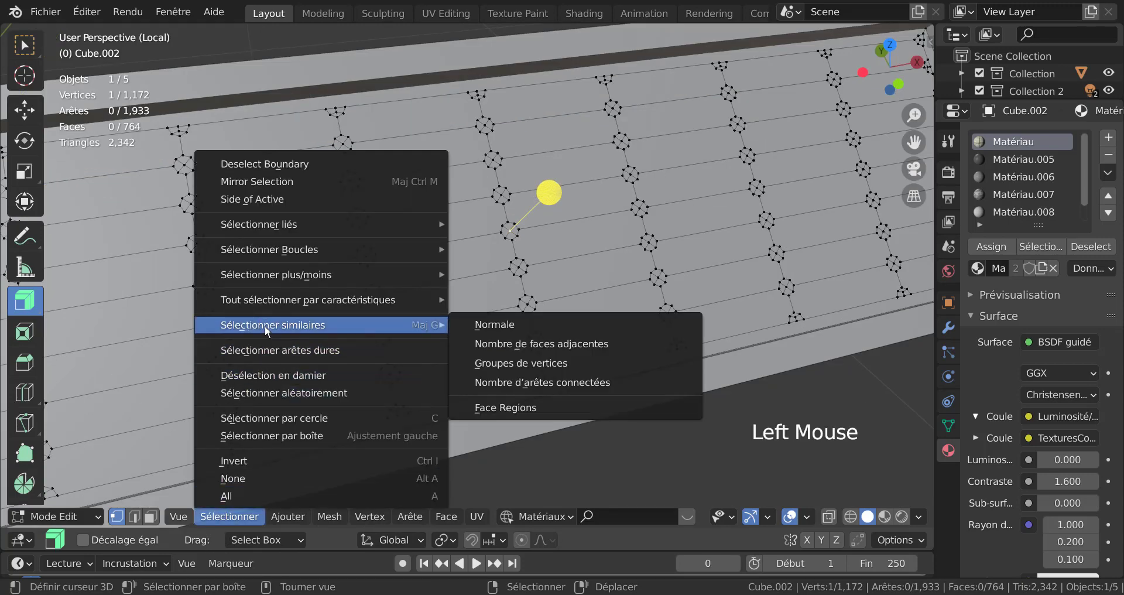
left_click(546, 343)
scroll(546, 344, "down", 3)
middle_click_drag(546, 344, 611, 341)
scroll(611, 341, "up", 2)
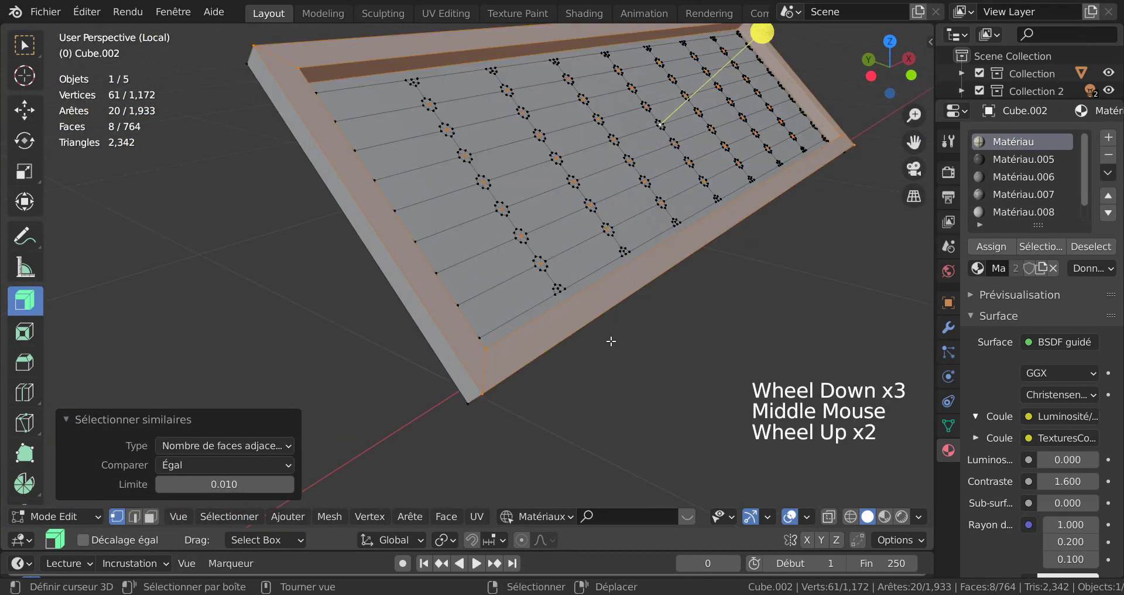
middle_click_drag(610, 379, 564, 394)
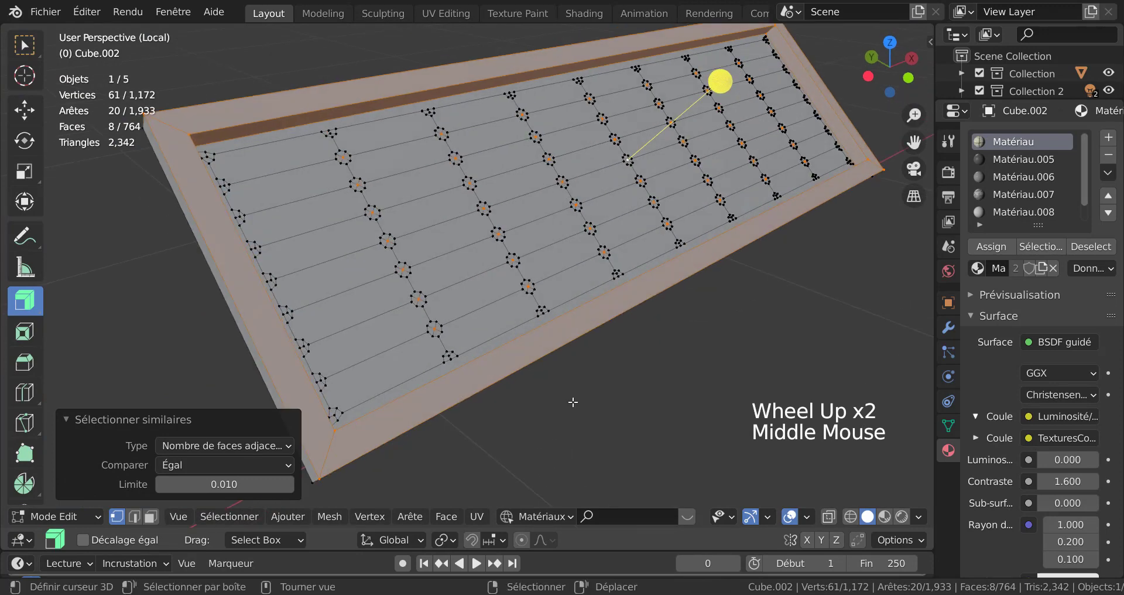
Step: Convert the similar-vertex selection to face selection, and switch to edge selection
key("3")
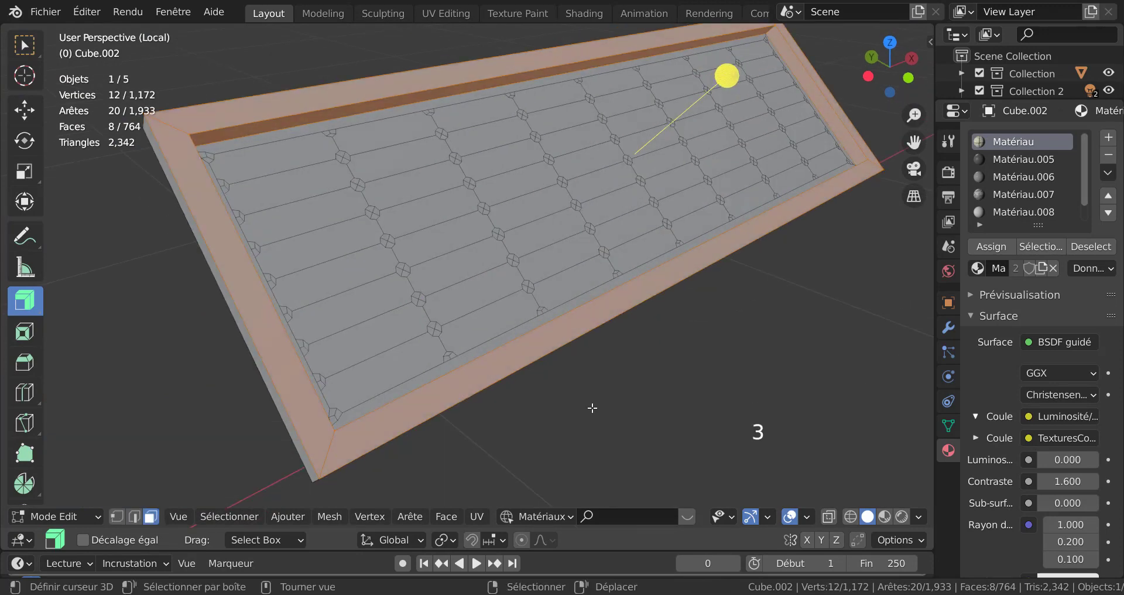
key("3")
key("2")
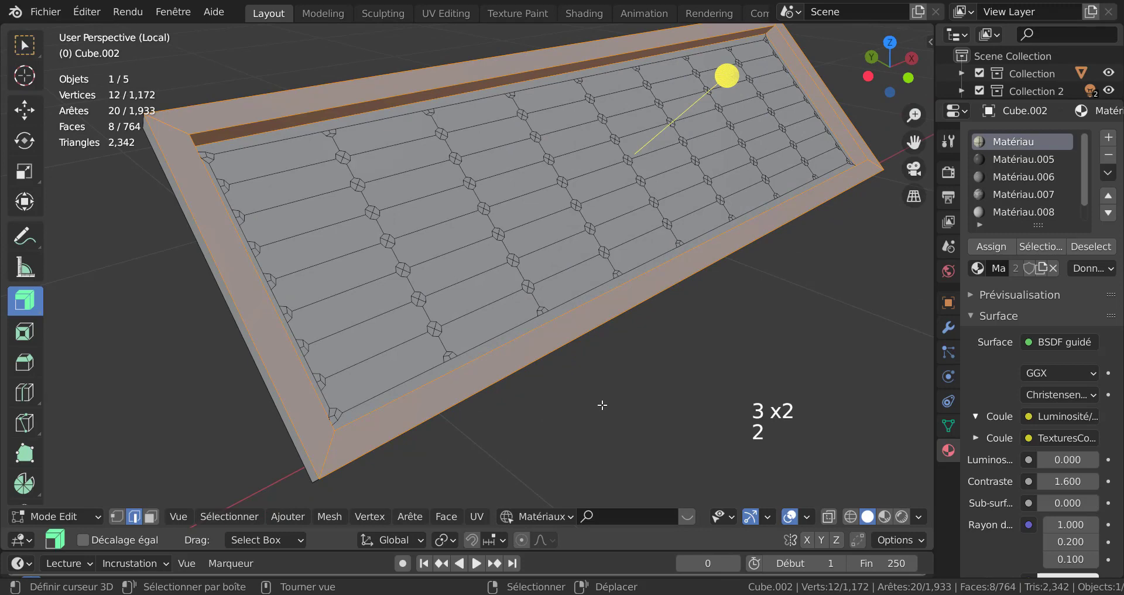
middle_click_drag(601, 404, 582, 441)
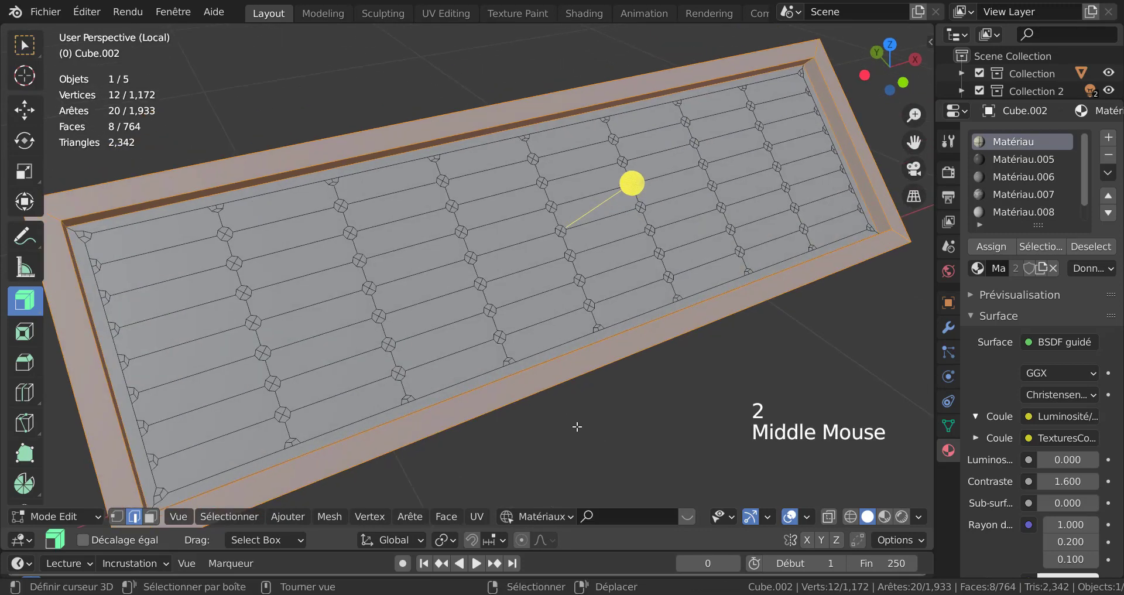
scroll(473, 315, "up", 2)
right_click(498, 295)
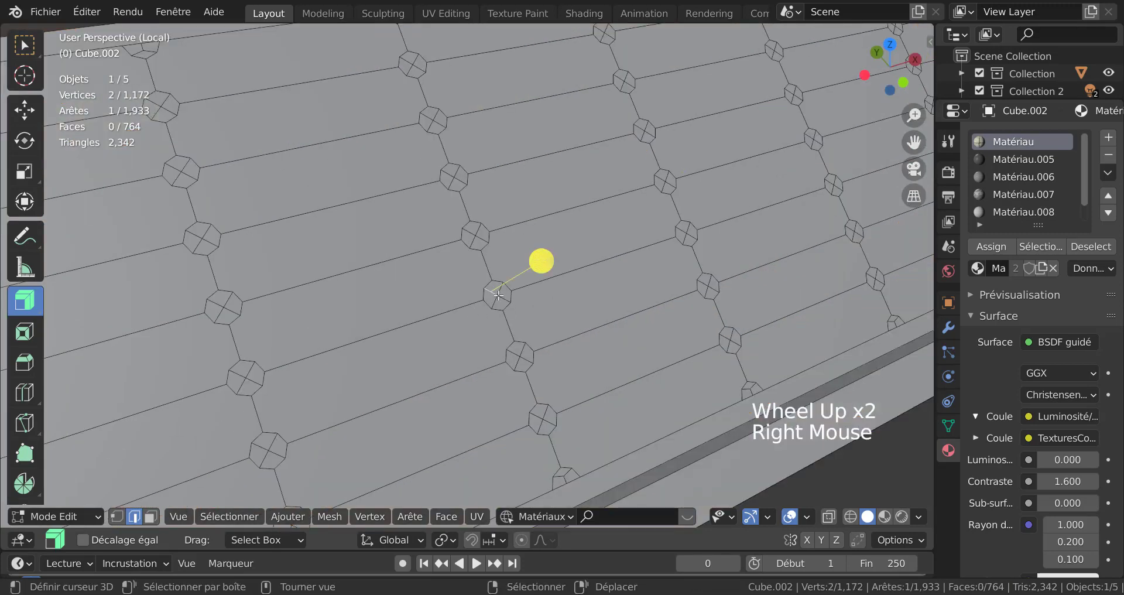
left_click(456, 517)
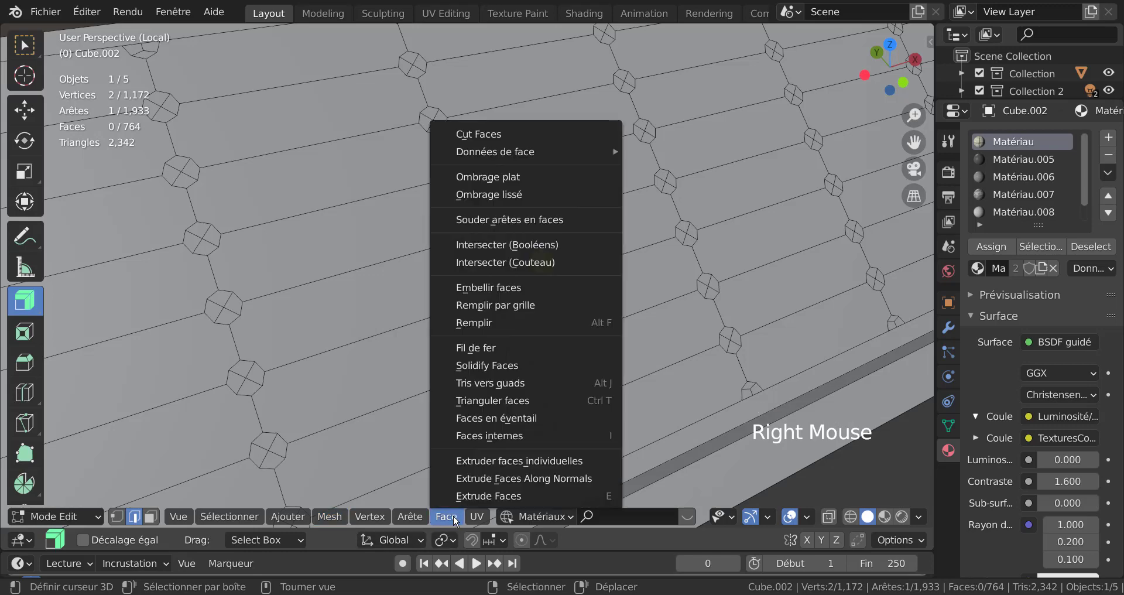
Step: Switch to face selection and circle-select only the four faces of a single round shape in mid-panel
key("3")
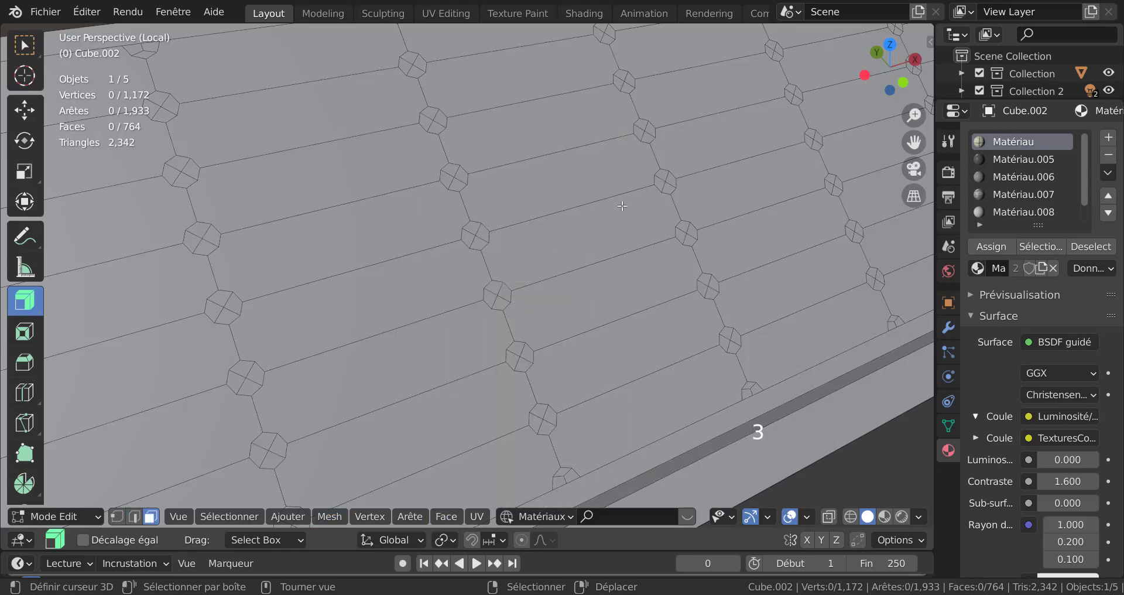
scroll(498, 292, "down", 2)
scroll(498, 292, "up", 2)
right_click(498, 292)
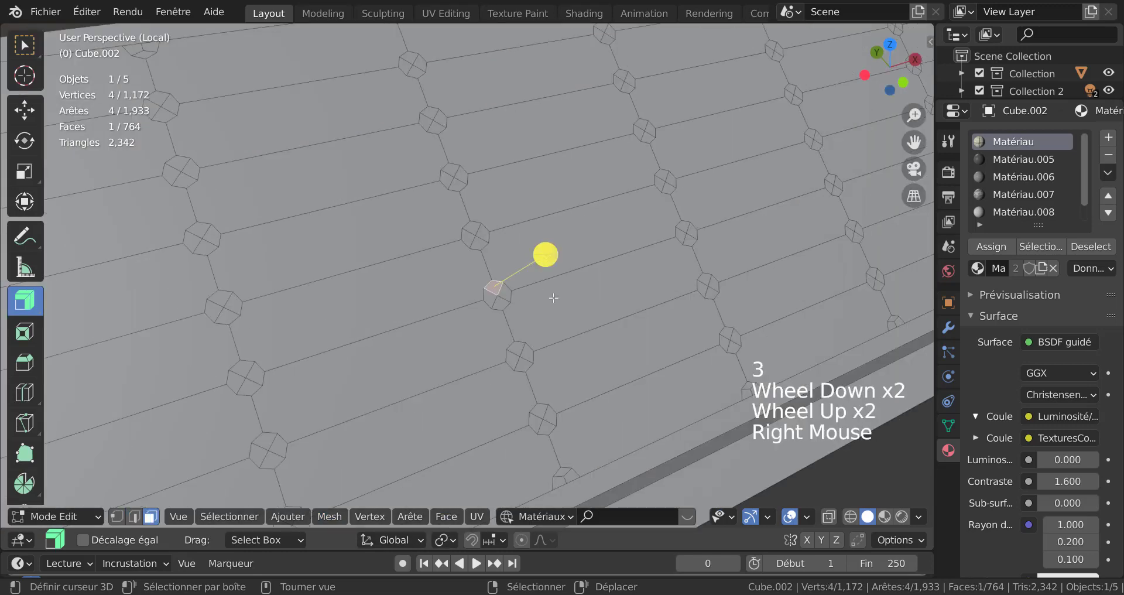
right_click(869, 479)
scroll(496, 351, "down", 2)
scroll(498, 347, "up", 1)
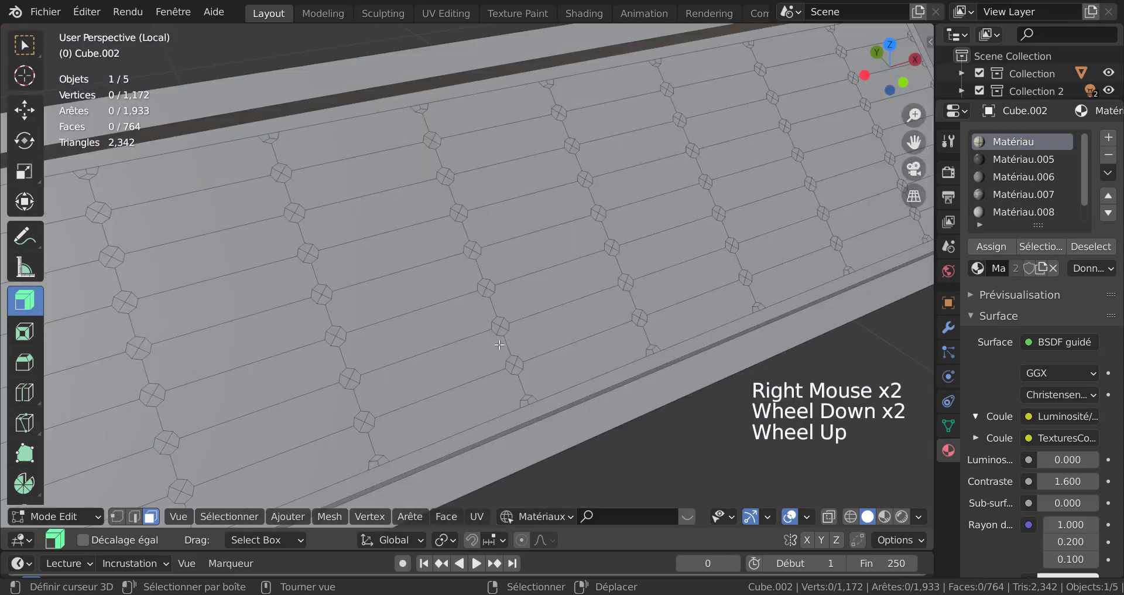
key("c")
left_click(500, 326)
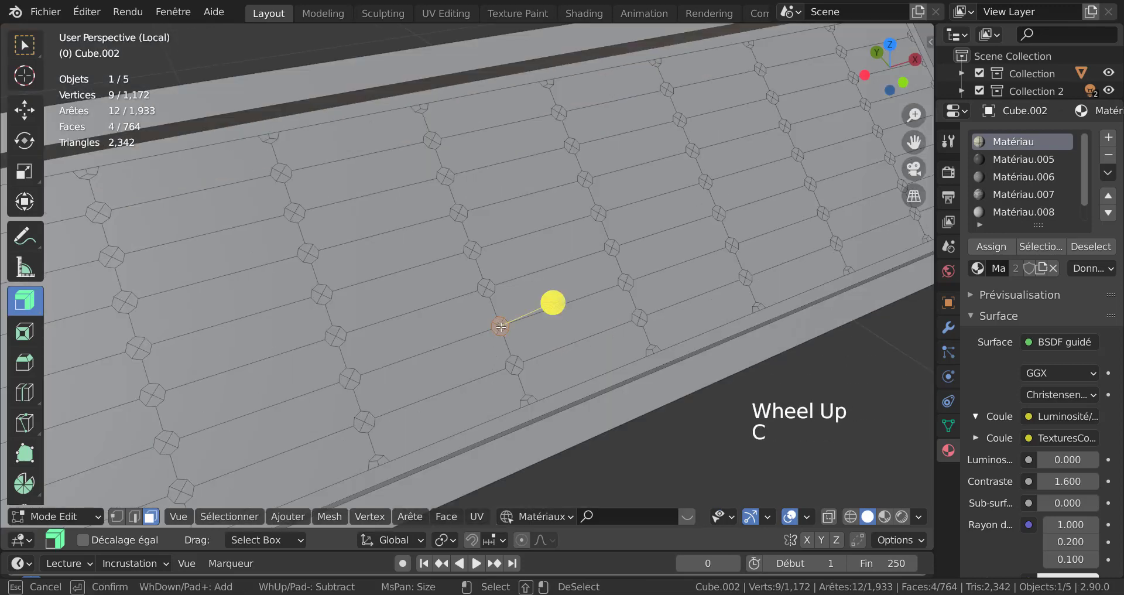
scroll(673, 426, "down", 2)
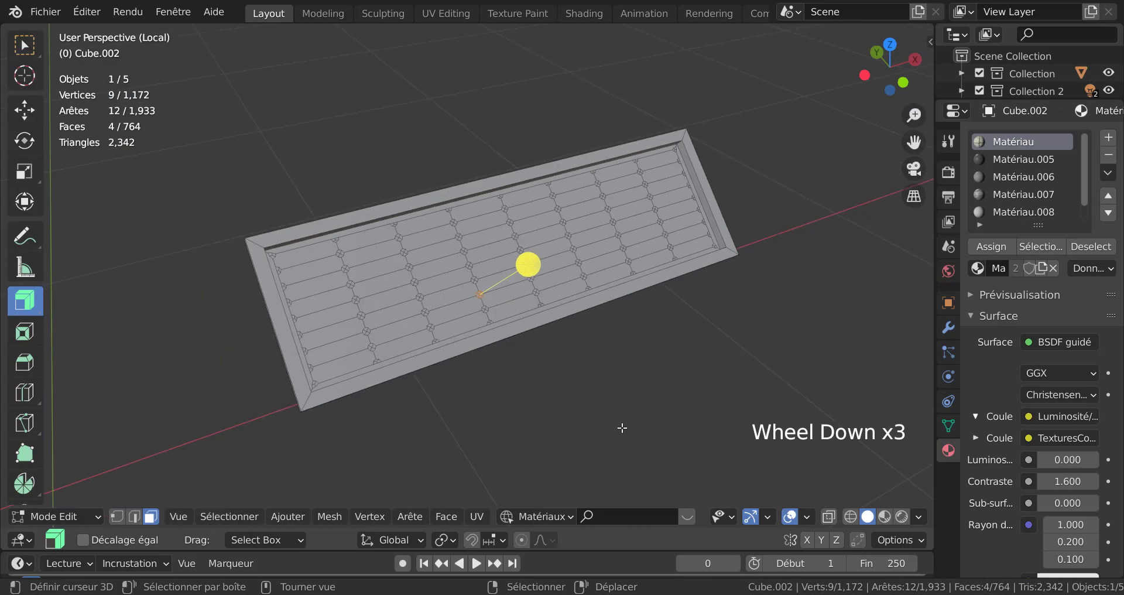
scroll(597, 436, "up", 1)
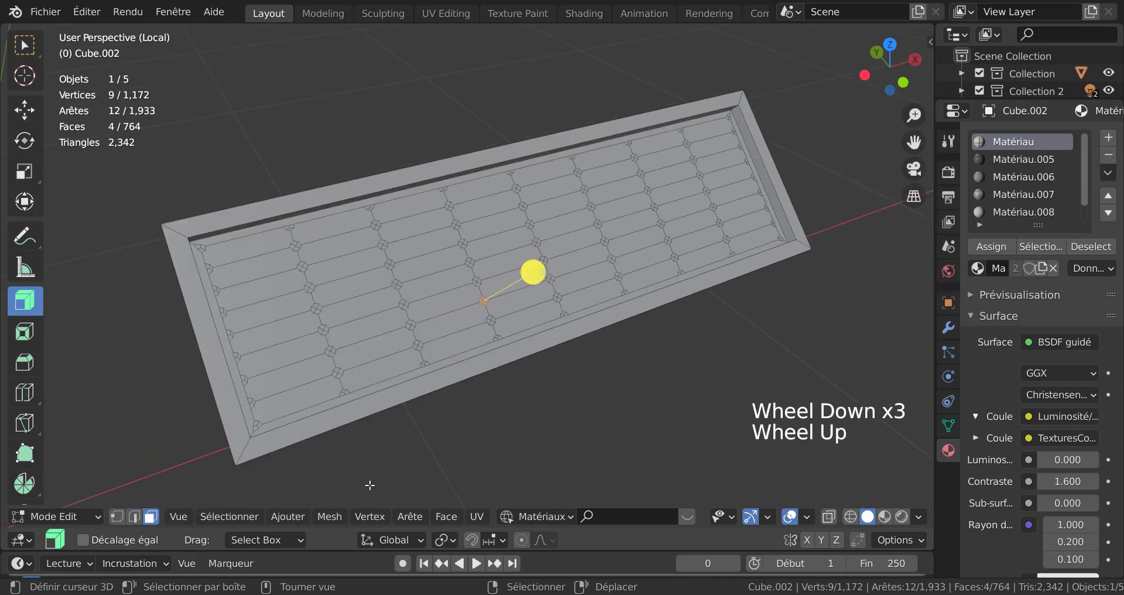
Step: Select all faces similar to the round shape's four faces by perimeter
left_click(209, 515)
mouse_move(254, 331)
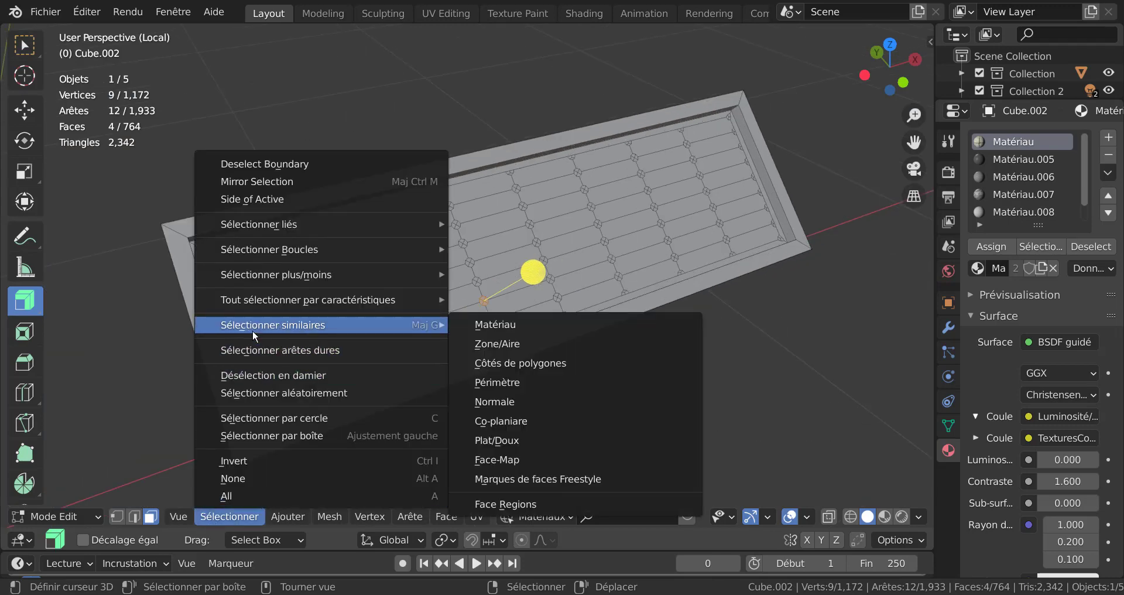
left_click(496, 382)
middle_click_drag(549, 381, 476, 391)
Step: Deselect the round-shape faces along all four borders of the panel with circle select, keeping only the inner full shapes
key("c")
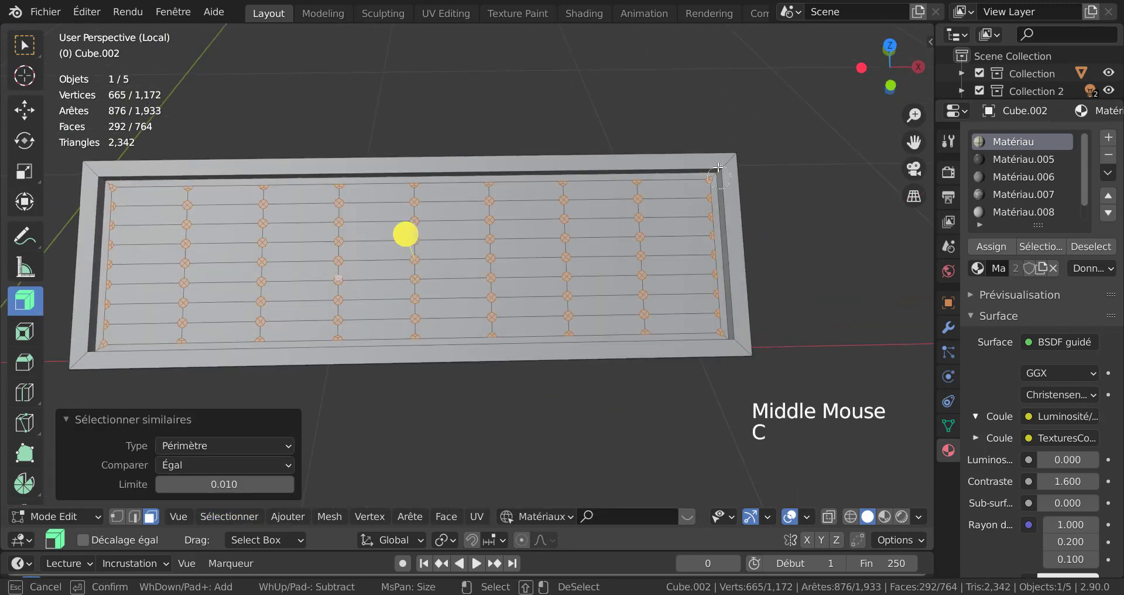
middle_click_drag(719, 173, 718, 357)
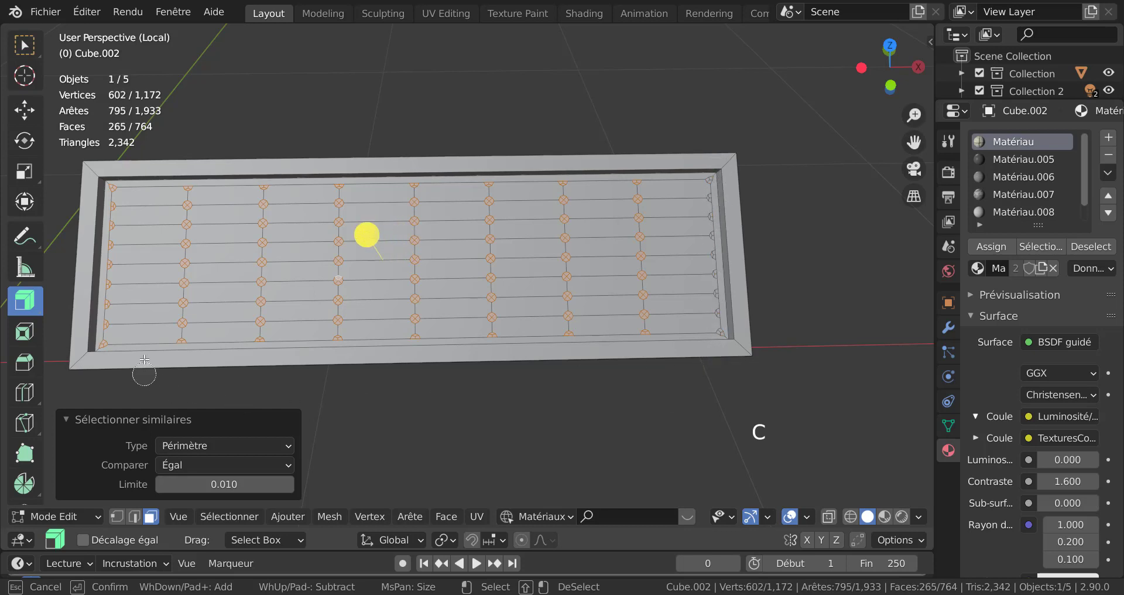
mouse_move(108, 351)
middle_mouse_down()
mouse_move(110, 237)
mouse_move(130, 178)
mouse_move(666, 175)
middle_mouse_up()
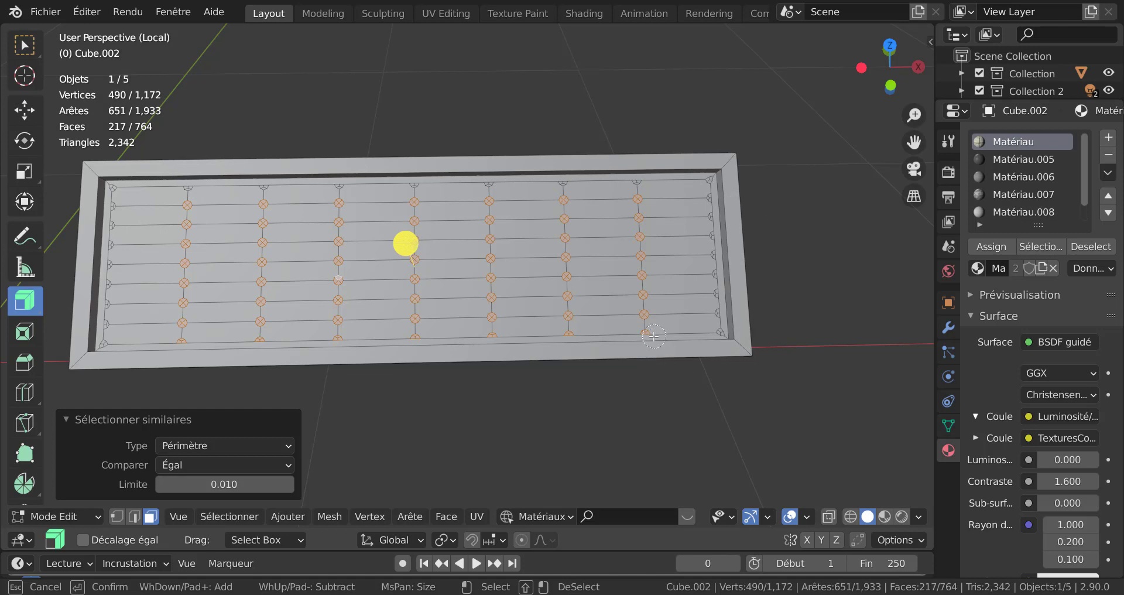
middle_click_drag(654, 336, 161, 350)
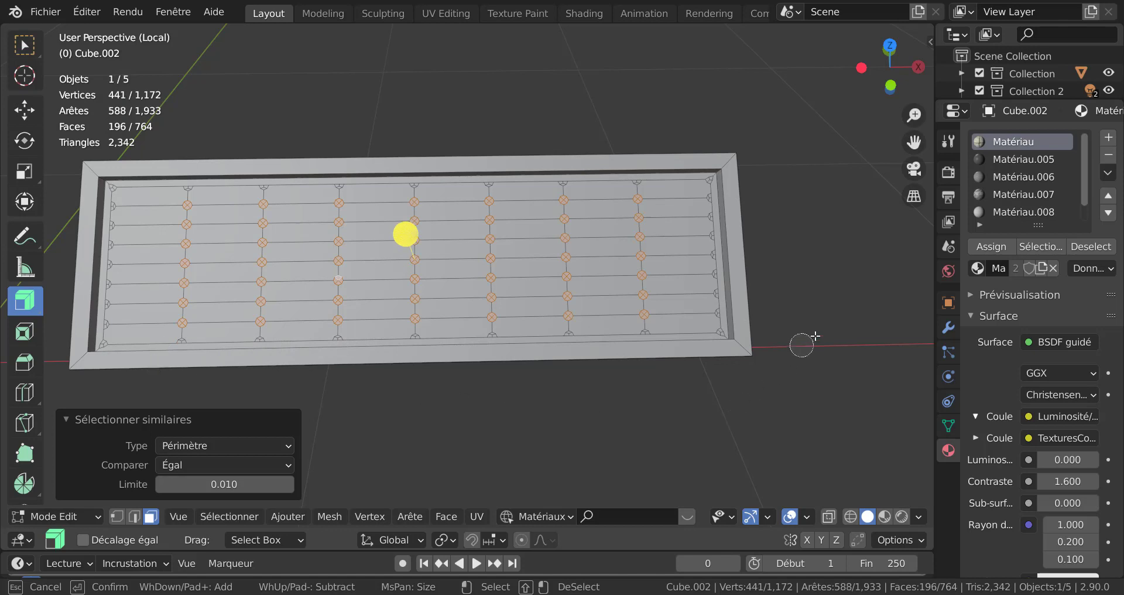
key("Escape")
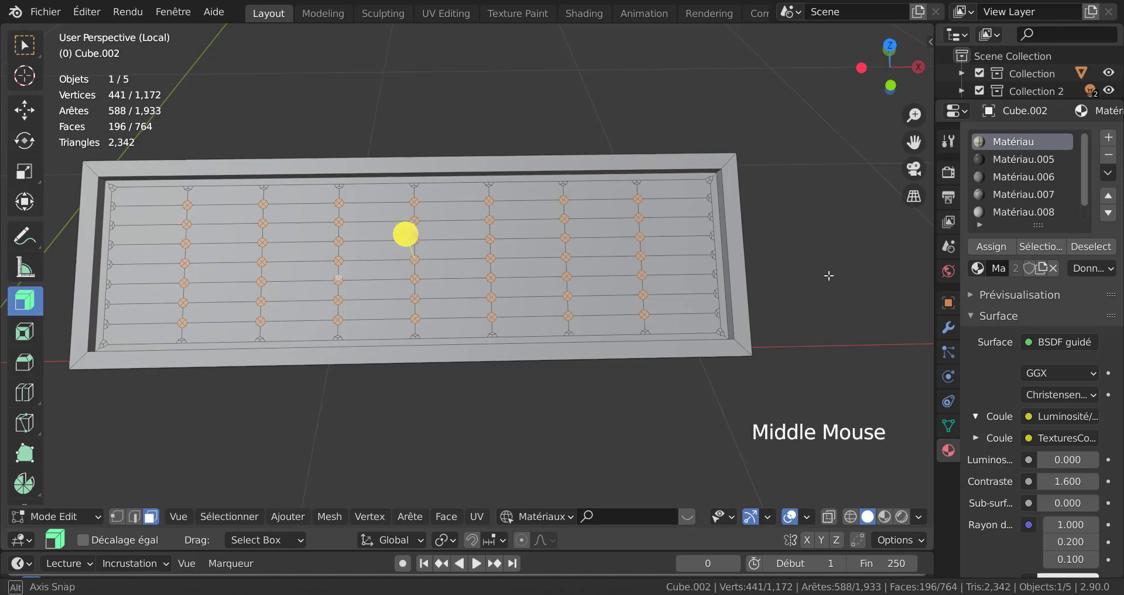
Step: Extrude the selected inner round shapes outward by about 0.009 m to form raised studs
middle_click_drag(827, 271, 776, 300)
middle_click_drag(722, 341, 839, 334, "shift")
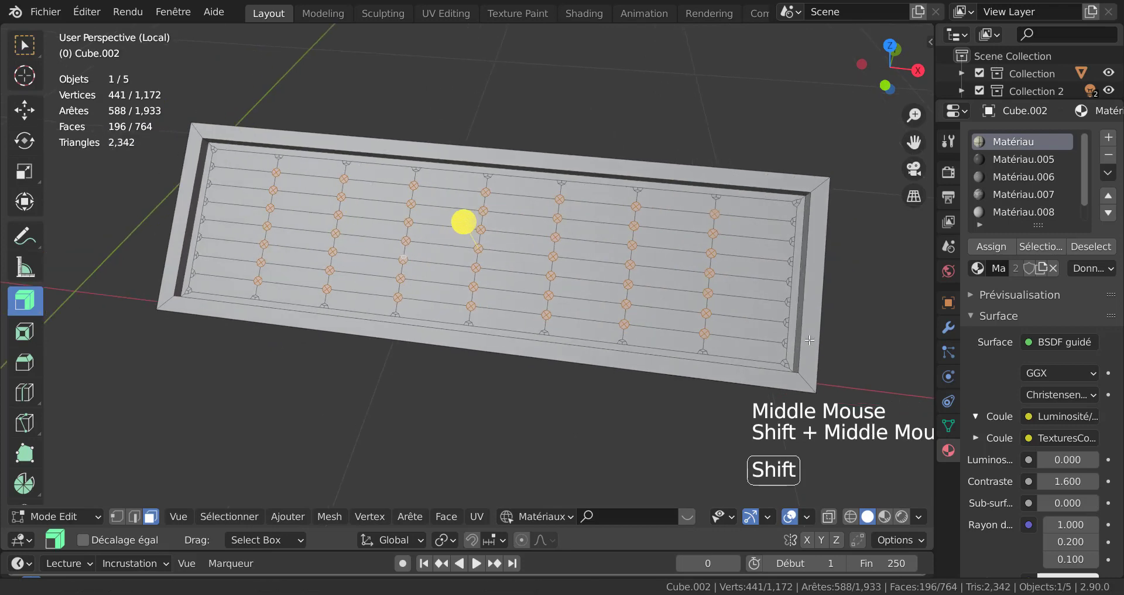
scroll(541, 271, "up", 2)
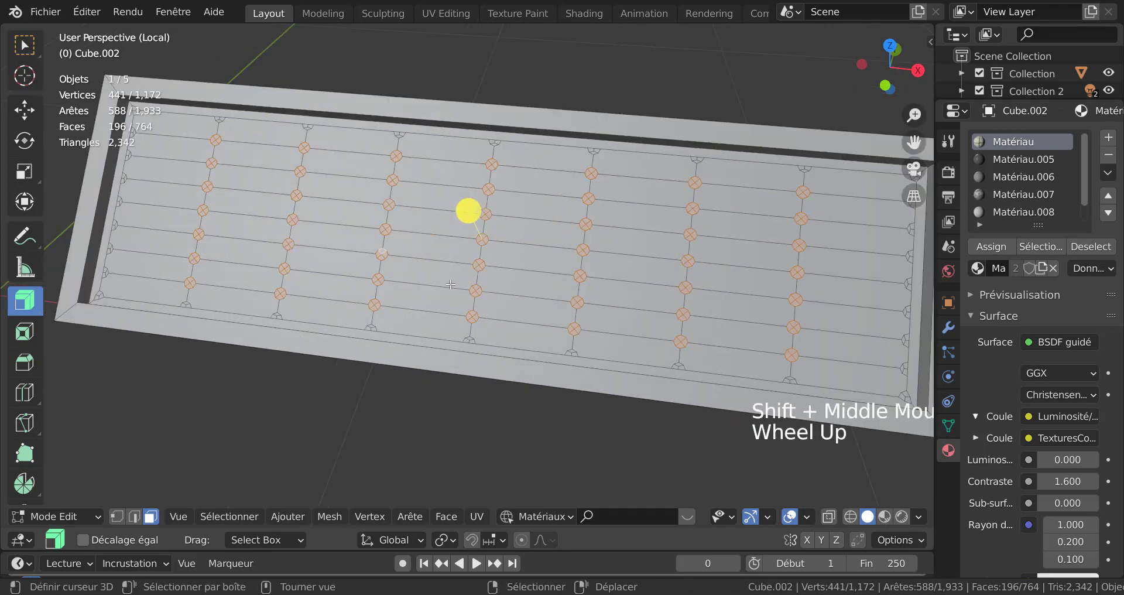
middle_click_drag(450, 285, 425, 297)
left_click_drag(364, 284, 353, 291)
middle_click_drag(363, 283, 760, 127)
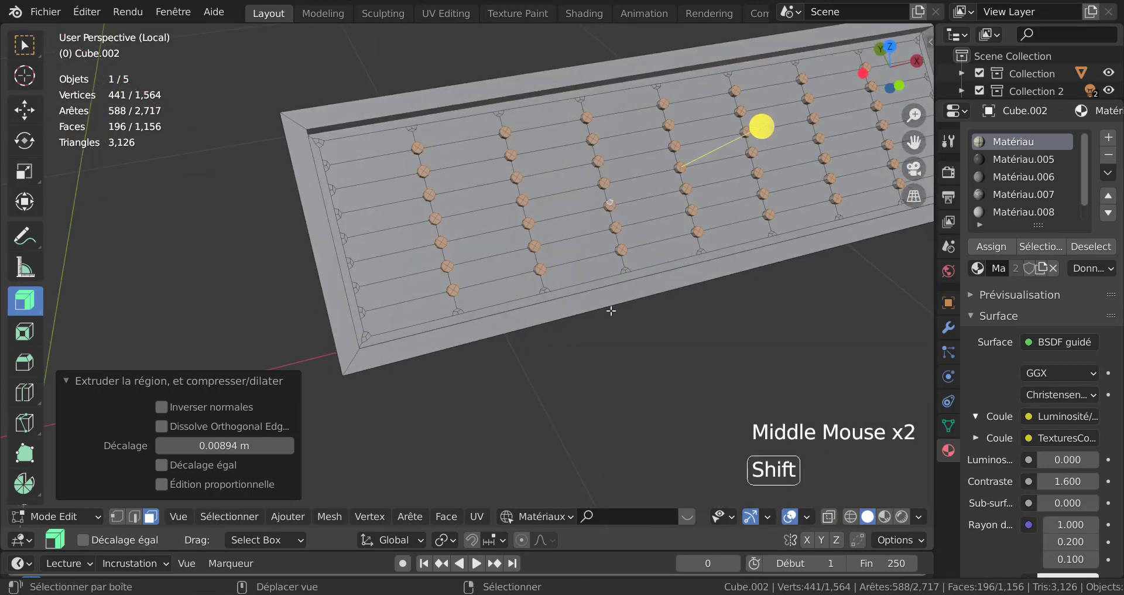
Step: Replace the selection with the top faces of four scattered studs across three neighbouring columns, using circle select
middle_click_drag(611, 311, 292, 223, "shift")
scroll(293, 223, "up", 3)
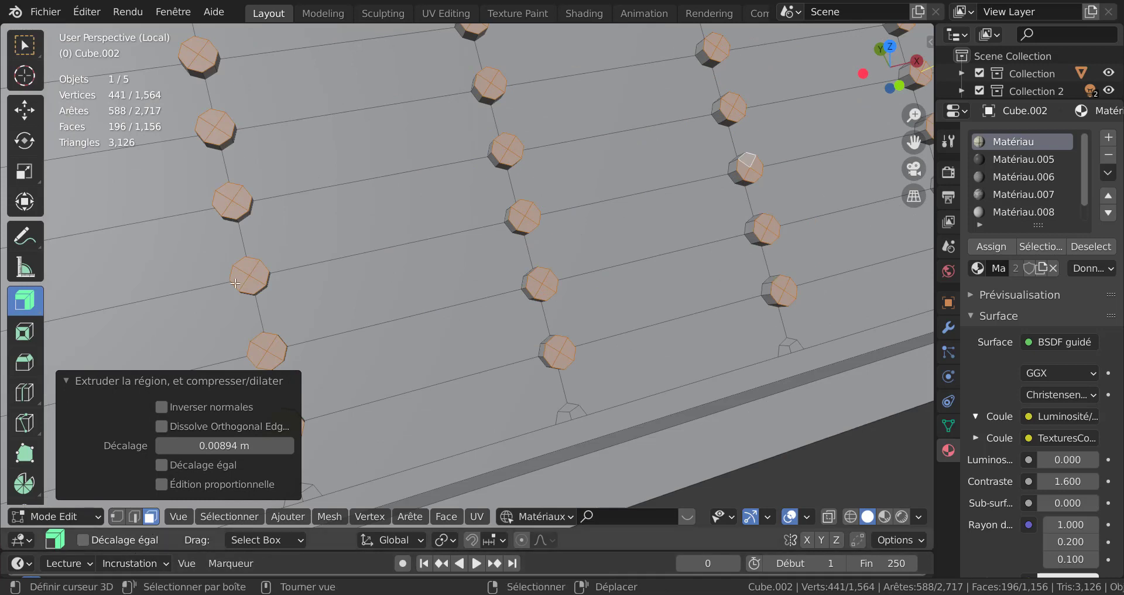
right_click(237, 203)
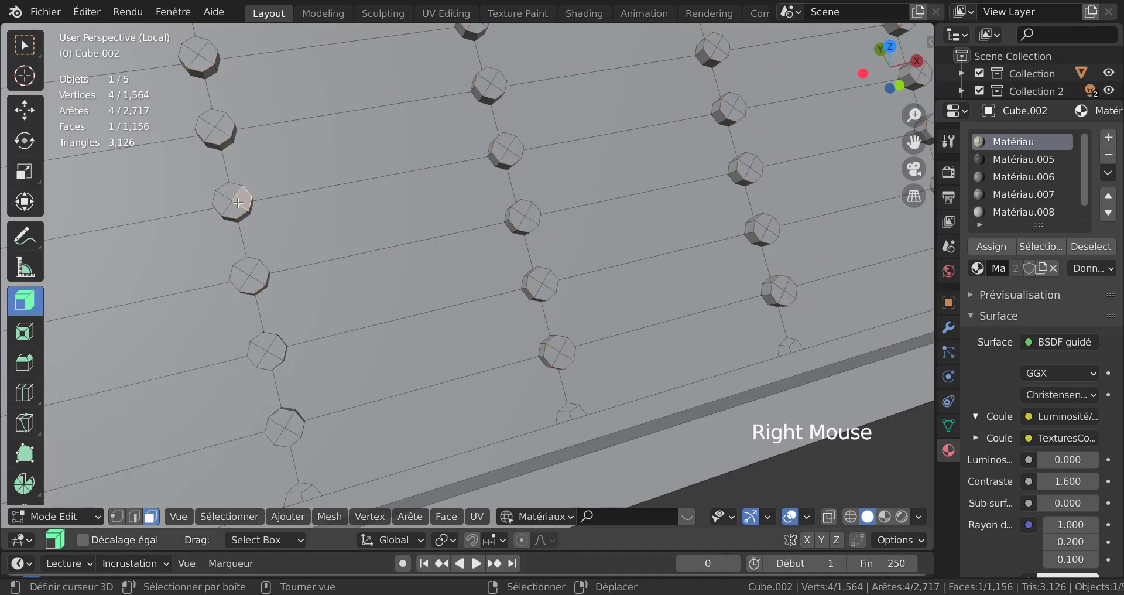
key("c")
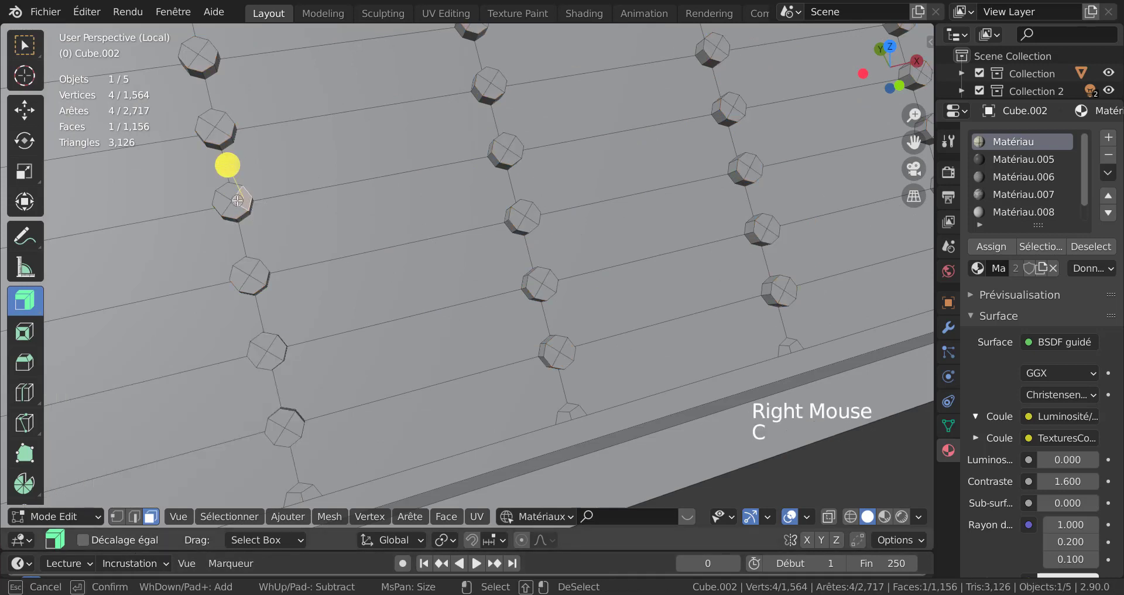
left_click_drag(235, 200, 255, 195)
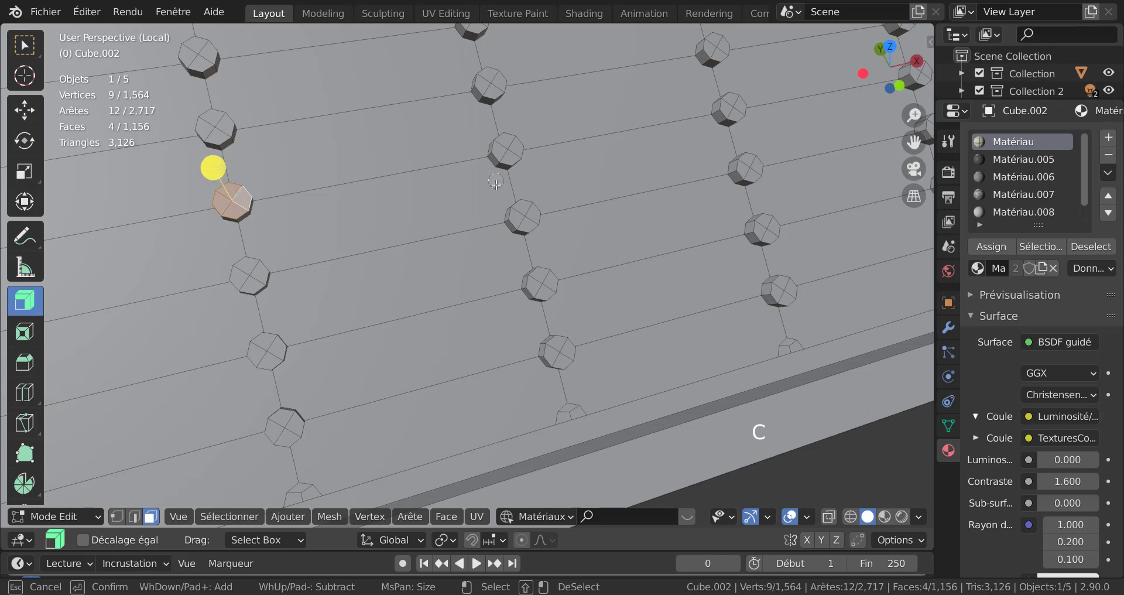
left_click(523, 218)
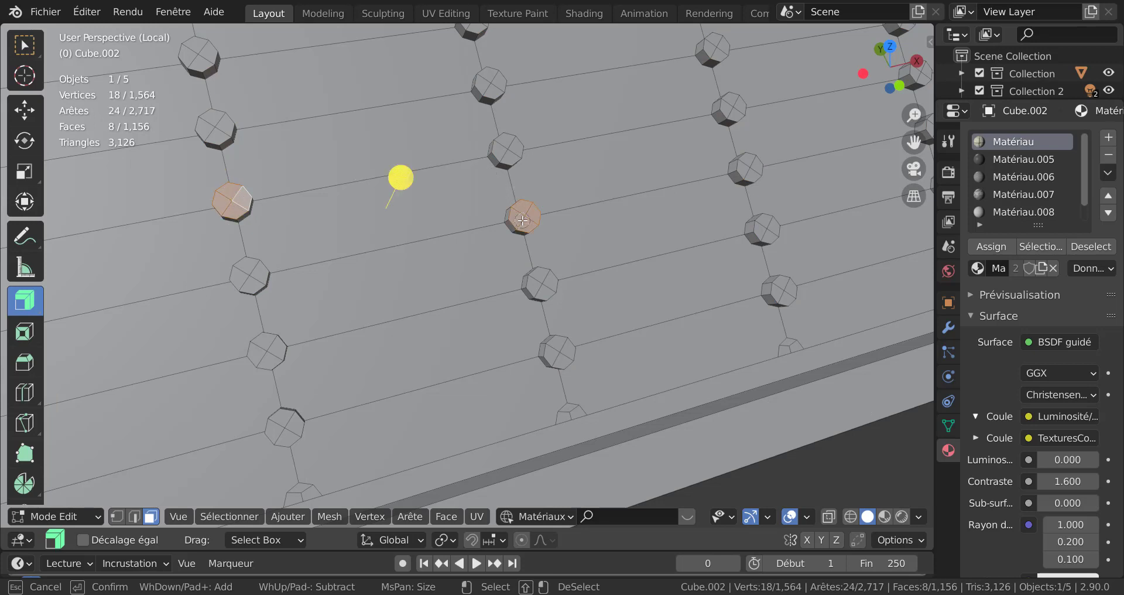
left_click(717, 48)
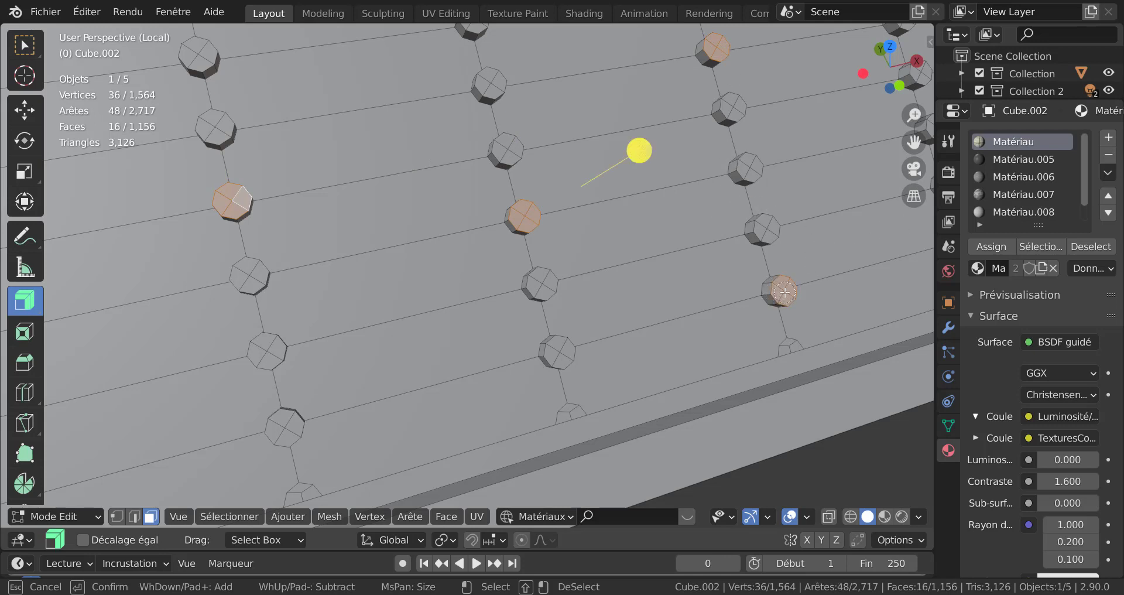
left_click(783, 289)
right_click(856, 471)
Step: Try to add three stud tops from the next two columns to the selection, and undo these additions
middle_click_drag(856, 471, 749, 321)
scroll(713, 268, "down", 2)
middle_click_drag(713, 268, 660, 379, "shift")
scroll(620, 309, "up", 2)
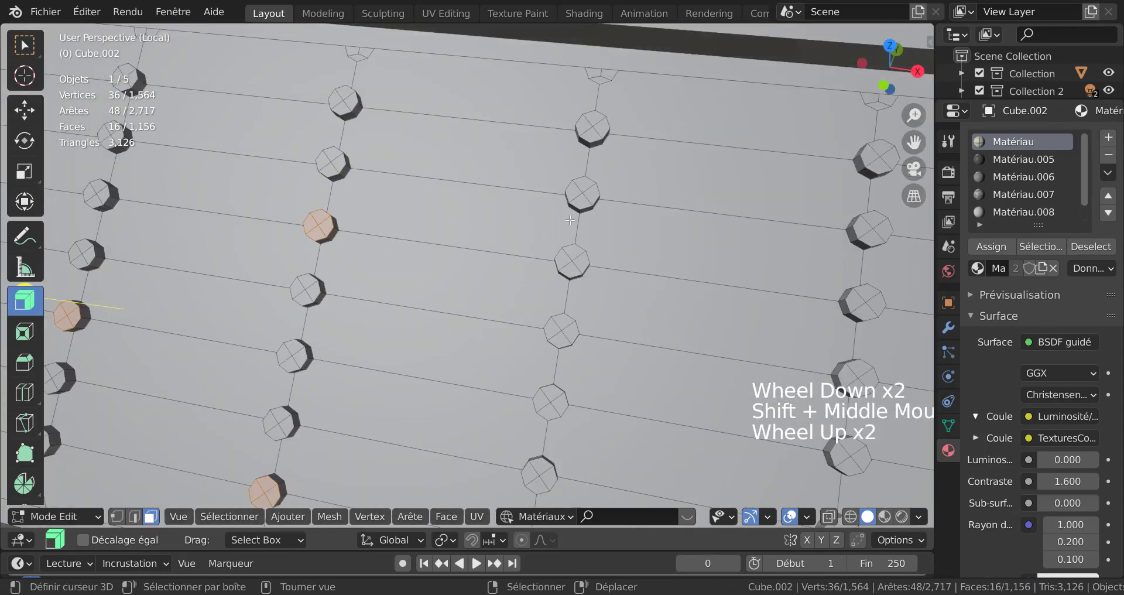
key("c")
left_click(583, 193)
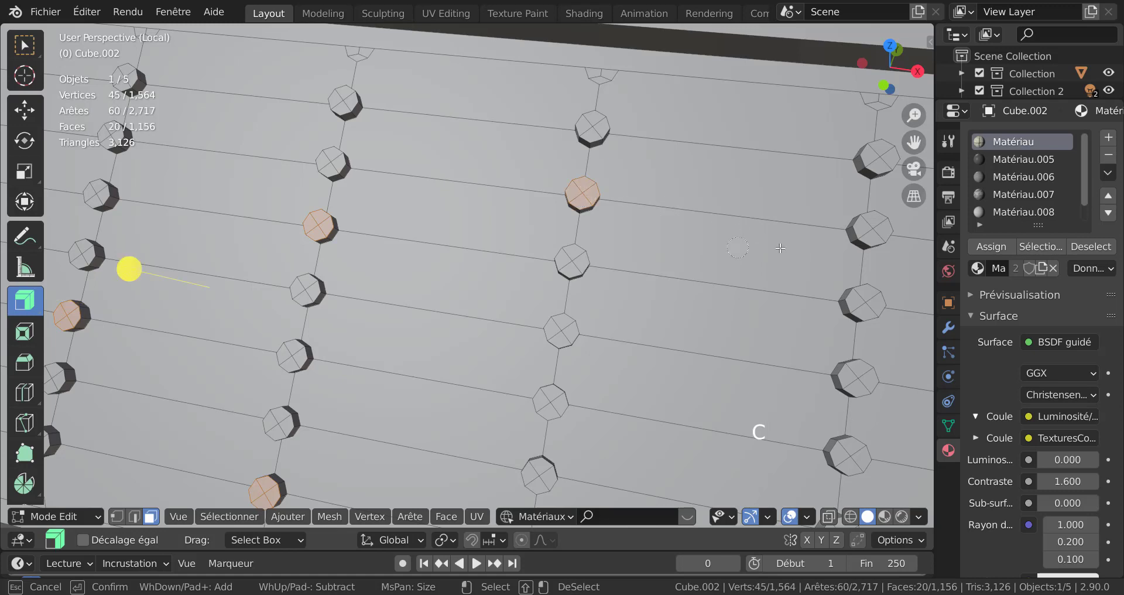
left_click(872, 232)
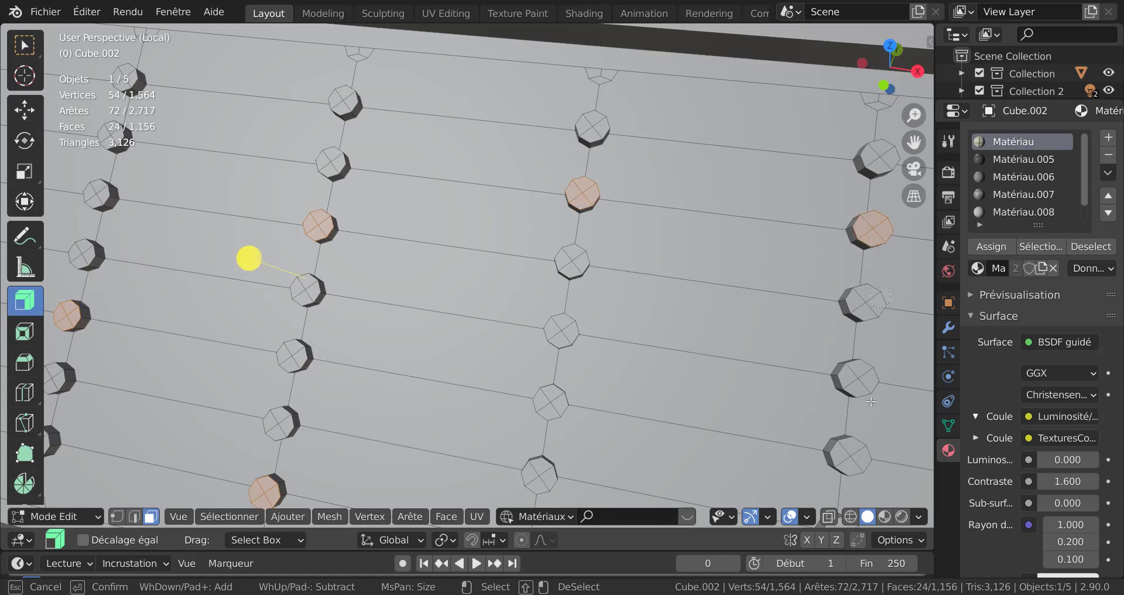
left_click(857, 450)
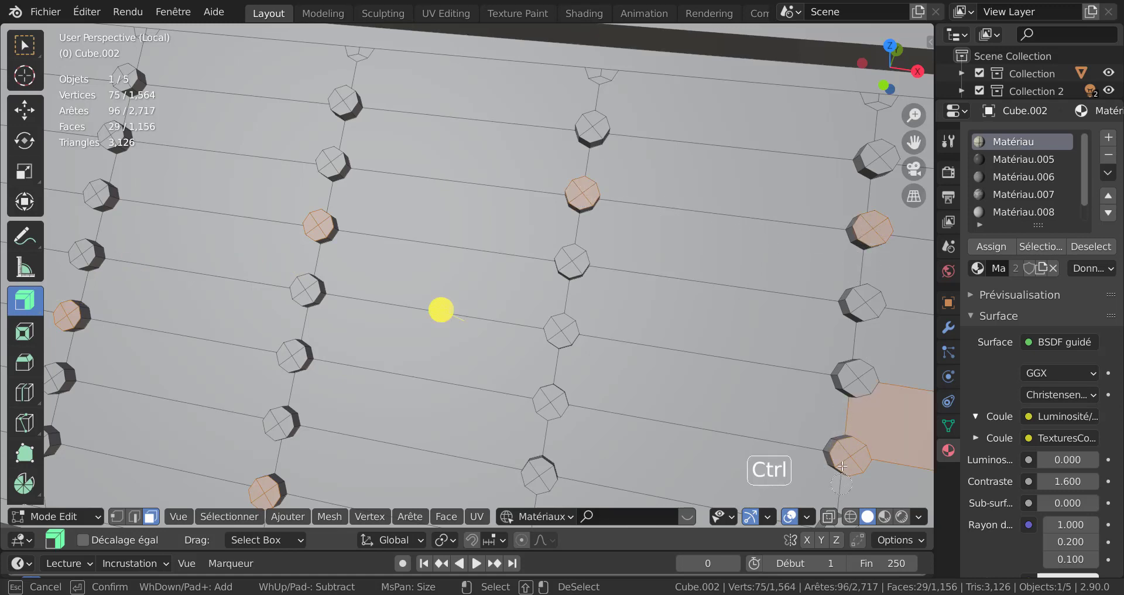
key("ctrl+z")
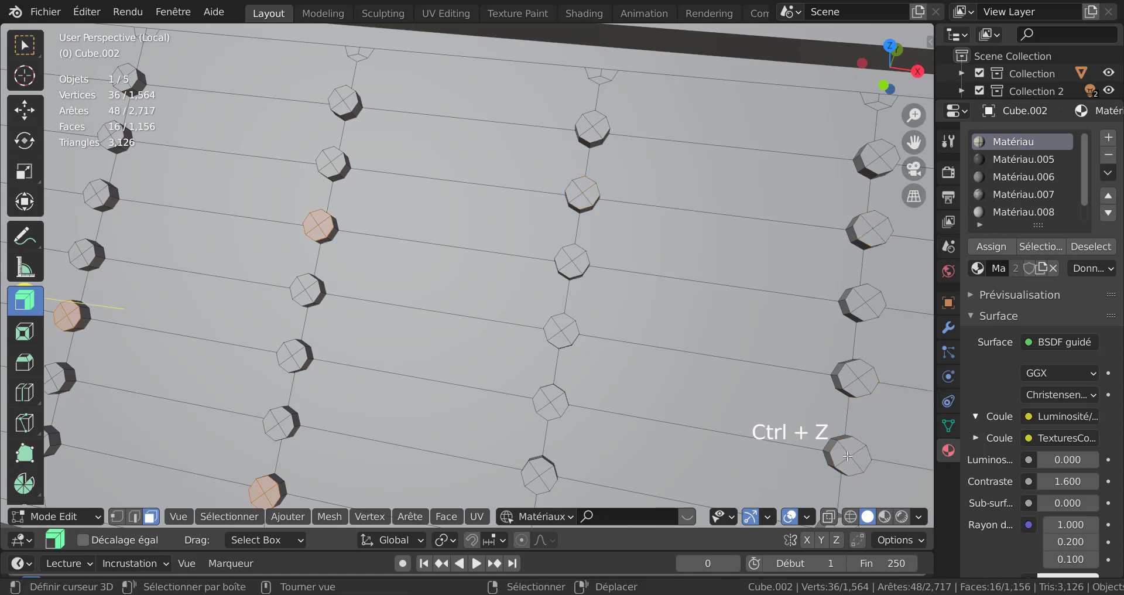
Step: Circle-select the top faces of three more scattered studs in the next two columns, adding them to the selection
key("c")
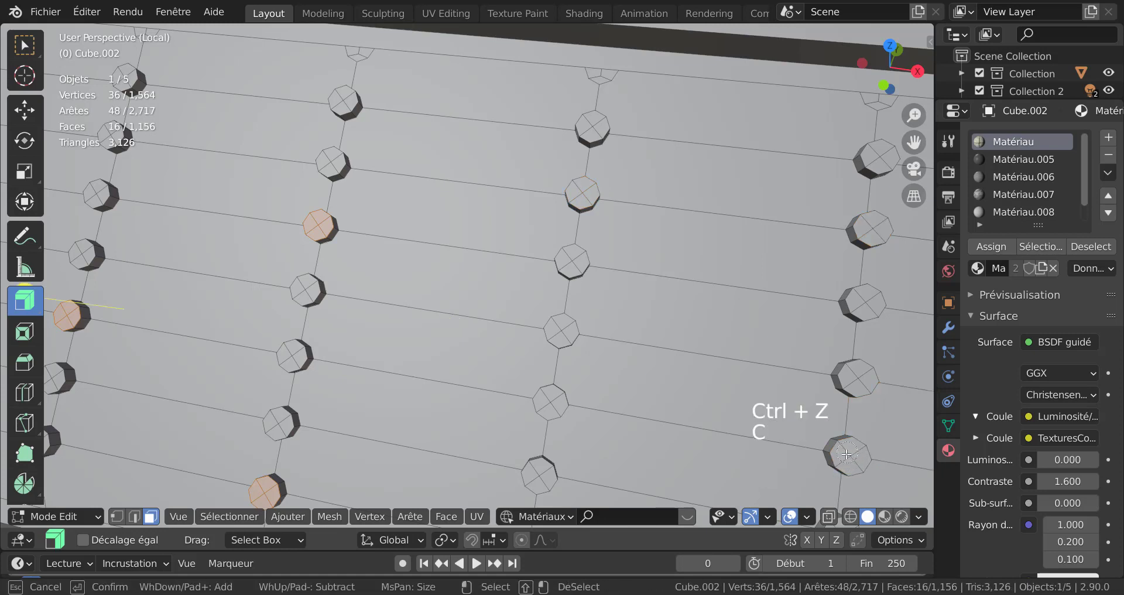
left_click(846, 454)
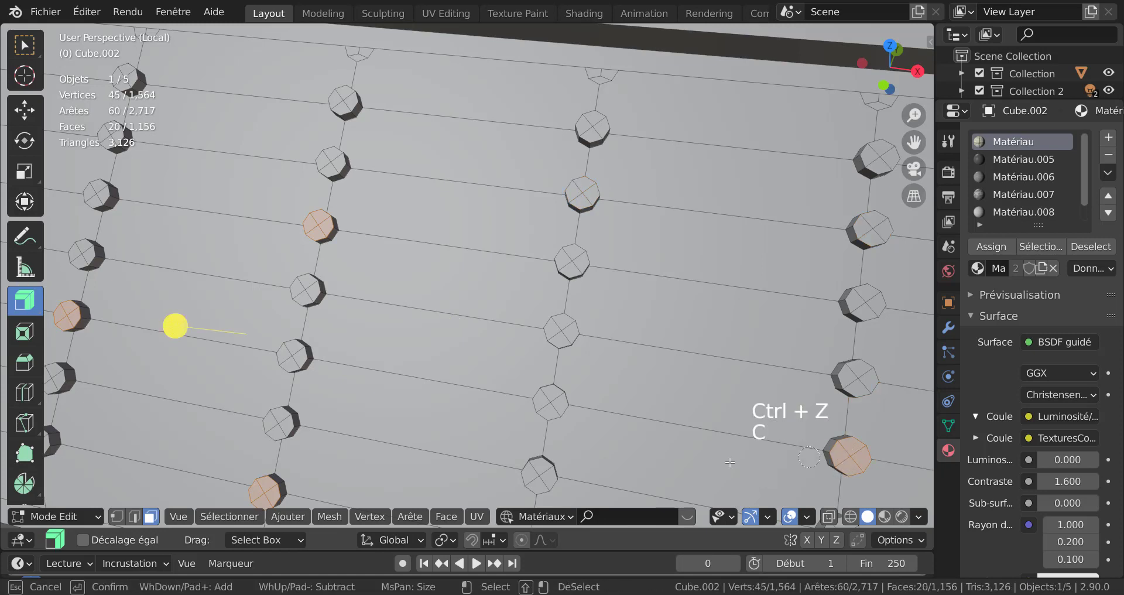
left_click(536, 472)
left_click(569, 258)
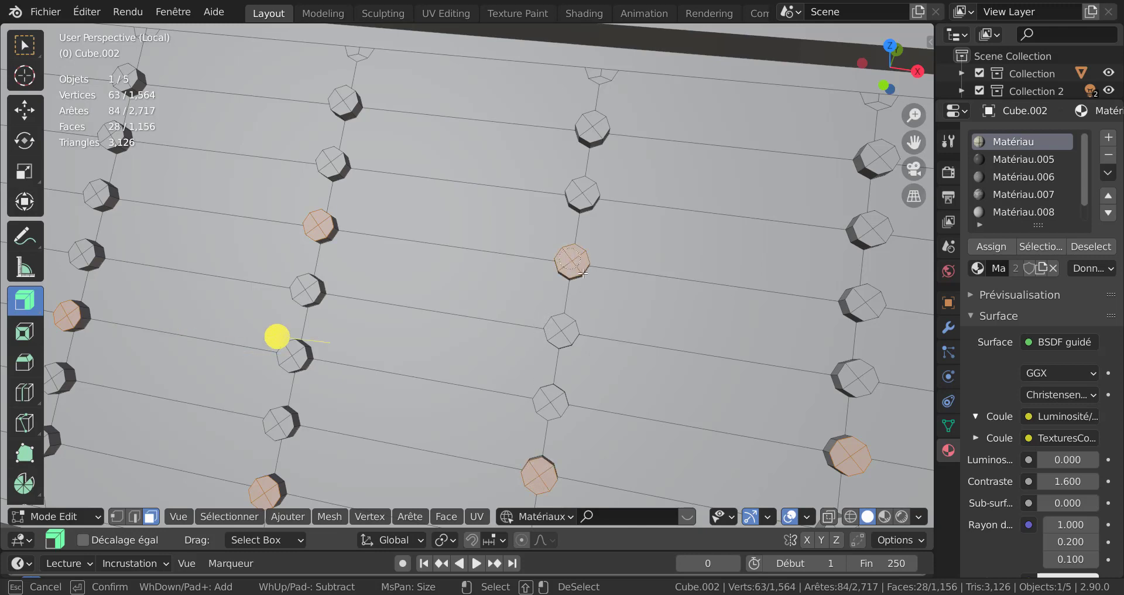
key("Escape")
Step: Circle-select the top faces of four more scattered studs in the last two columns, adding them to the selection
scroll(747, 305, "down", 4)
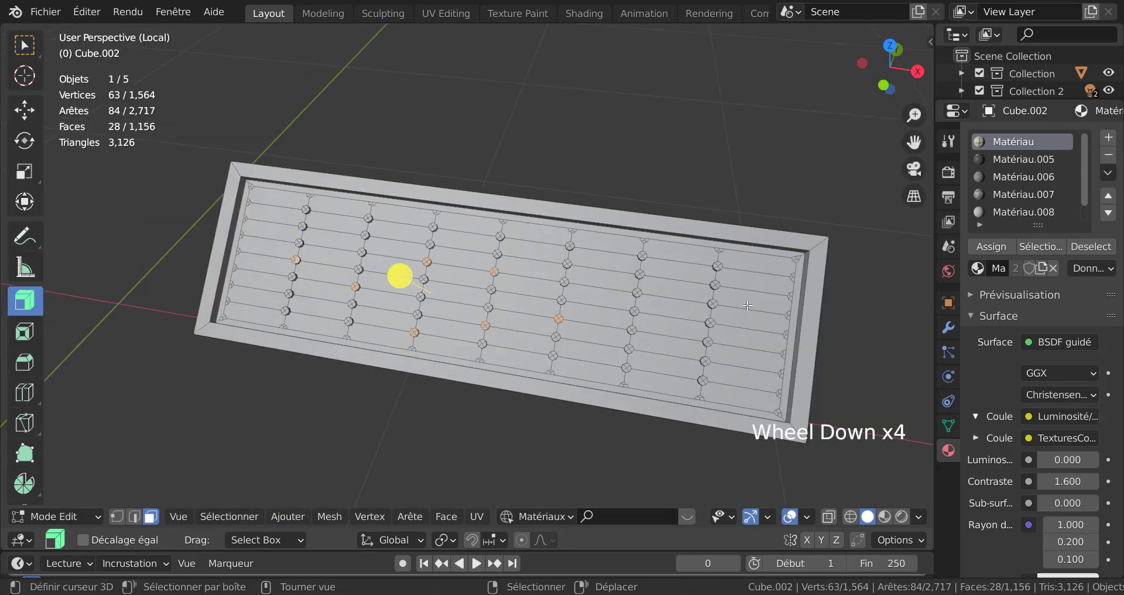
middle_click_drag(766, 321, 721, 307, "shift")
scroll(720, 306, "up", 3)
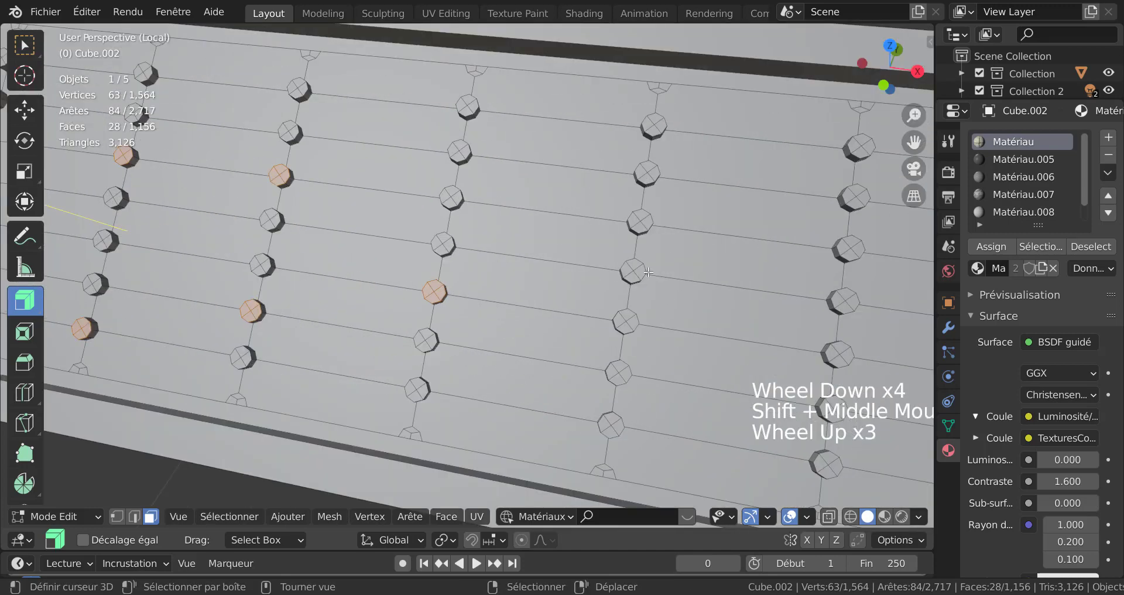
key("c")
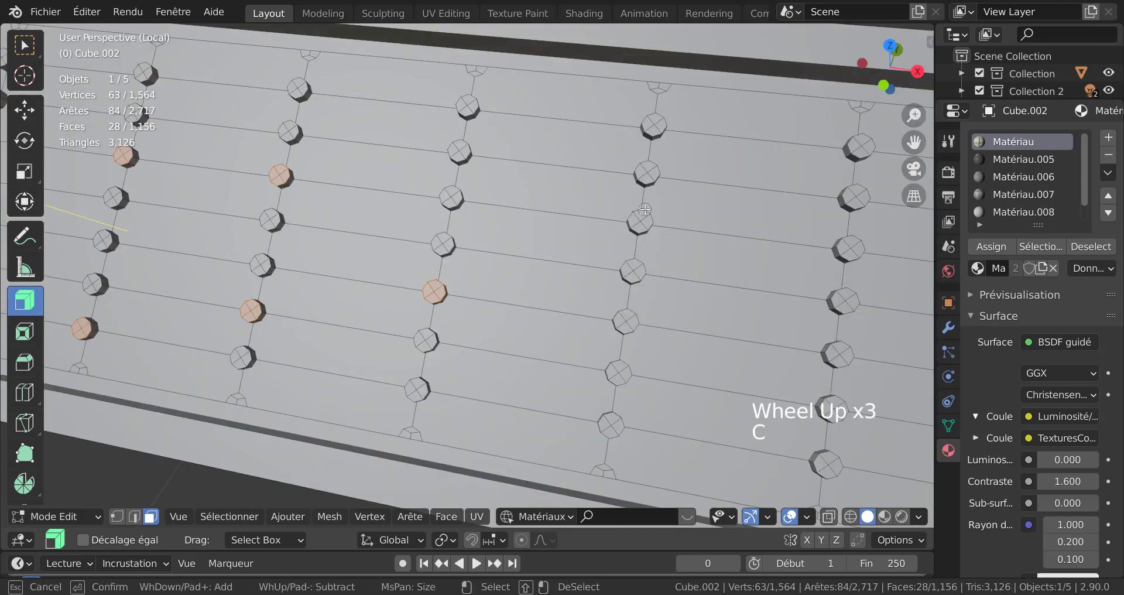
left_click(642, 225)
left_click(649, 124)
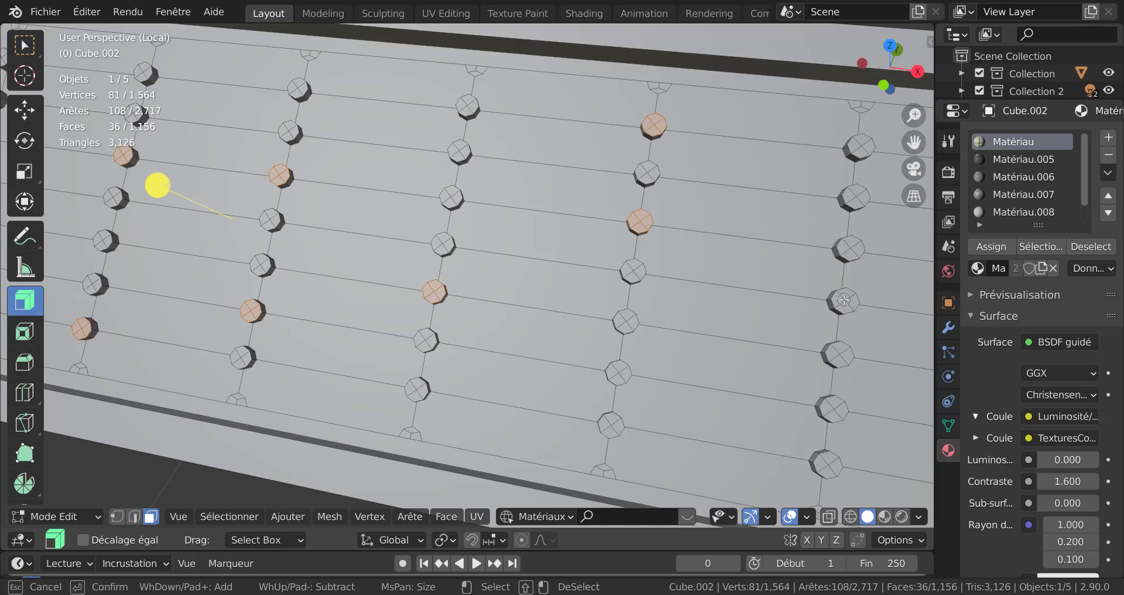
left_click(843, 303)
left_click(835, 408)
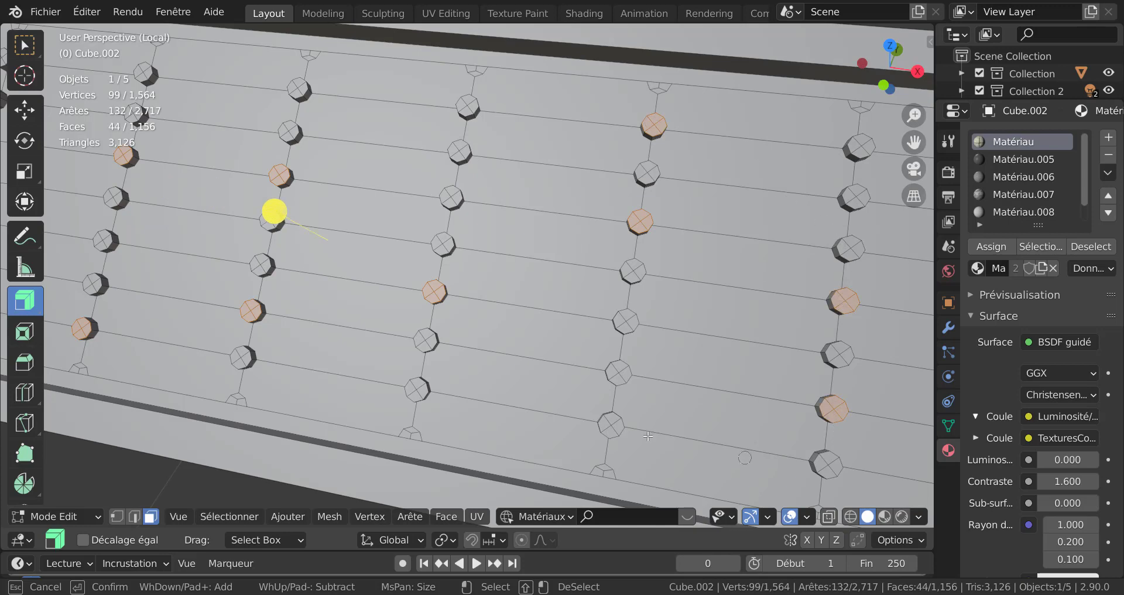
Step: Add the top face of the uppermost stud in the first column to the selection with circle select
scroll(650, 423, "down", 3)
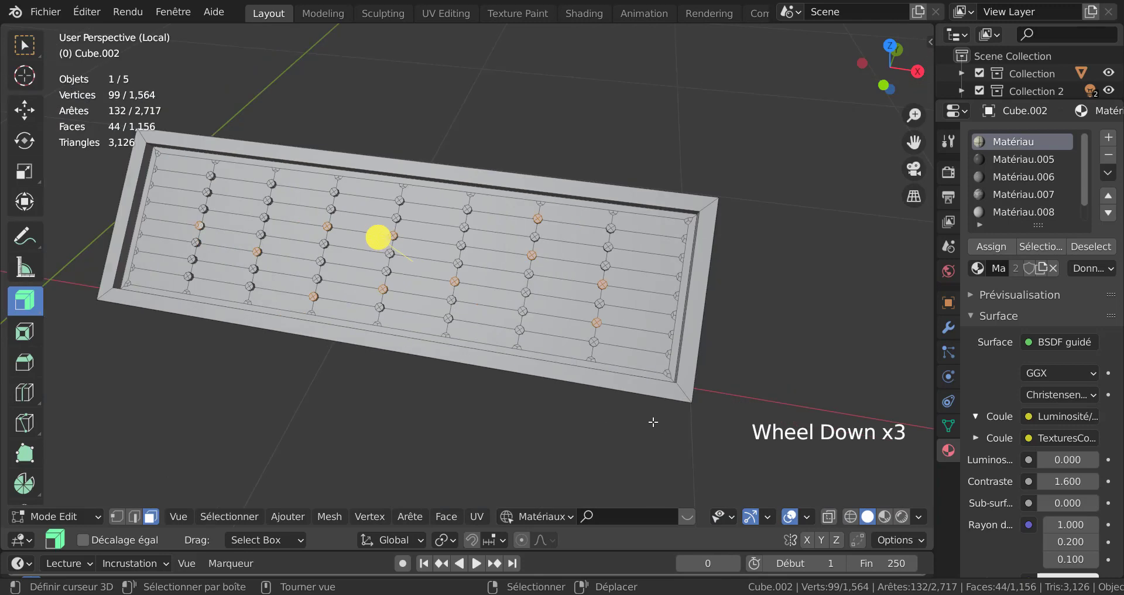
middle_click(656, 421)
scroll(655, 421, "up", 1, "shift")
middle_click_drag(655, 422, 572, 402, "shift")
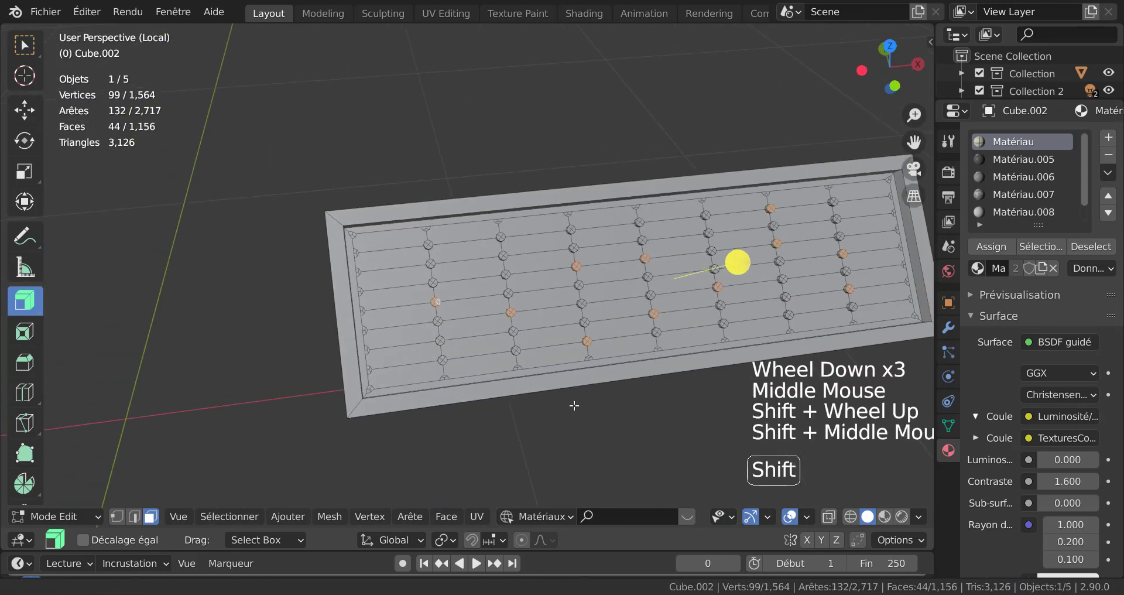
scroll(463, 341, "up", 2)
scroll(399, 267, "up", 1)
key("c")
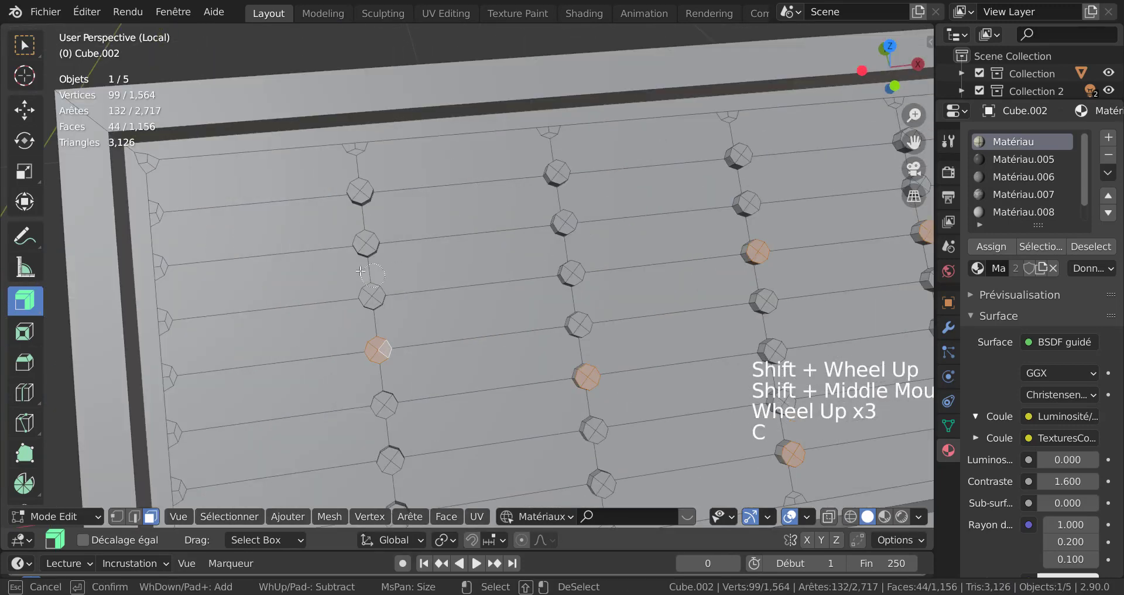
left_click(358, 190)
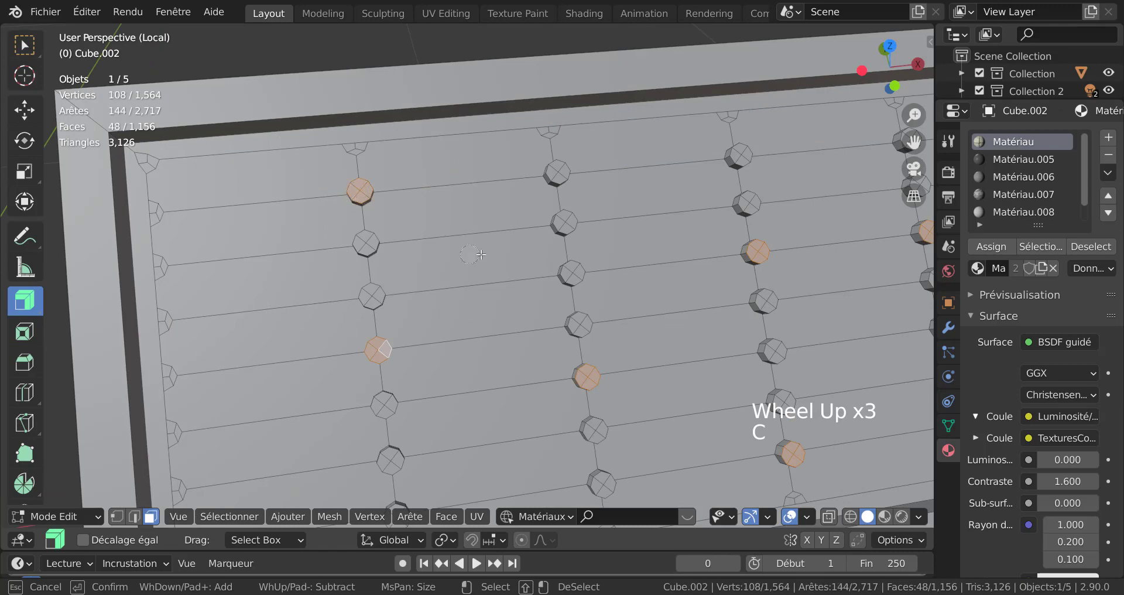
right_click(359, 191)
Step: Grow the selection by one step so it covers the sides of the chosen studs as well as their tops
scroll(503, 388, "down", 4)
mouse_move(502, 388)
middle_mouse_down()
mouse_move(422, 375)
mouse_move(502, 351)
mouse_move(504, 306)
mouse_move(507, 405)
middle_mouse_up()
scroll(506, 403, "up", 4)
middle_click_drag(510, 341, 564, 354)
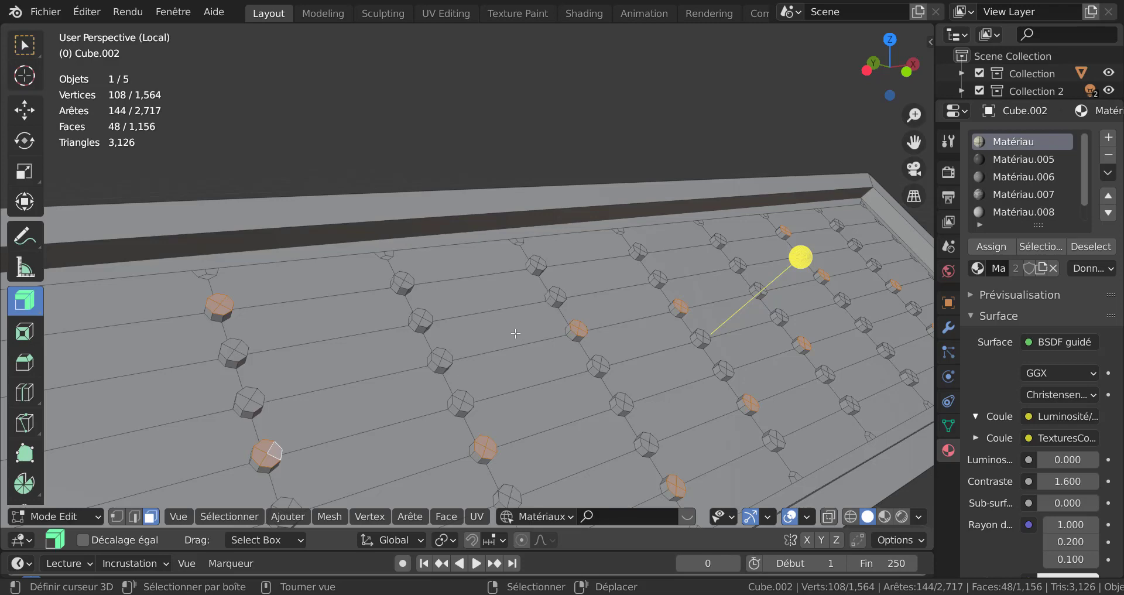
key("ctrl+KP_Add")
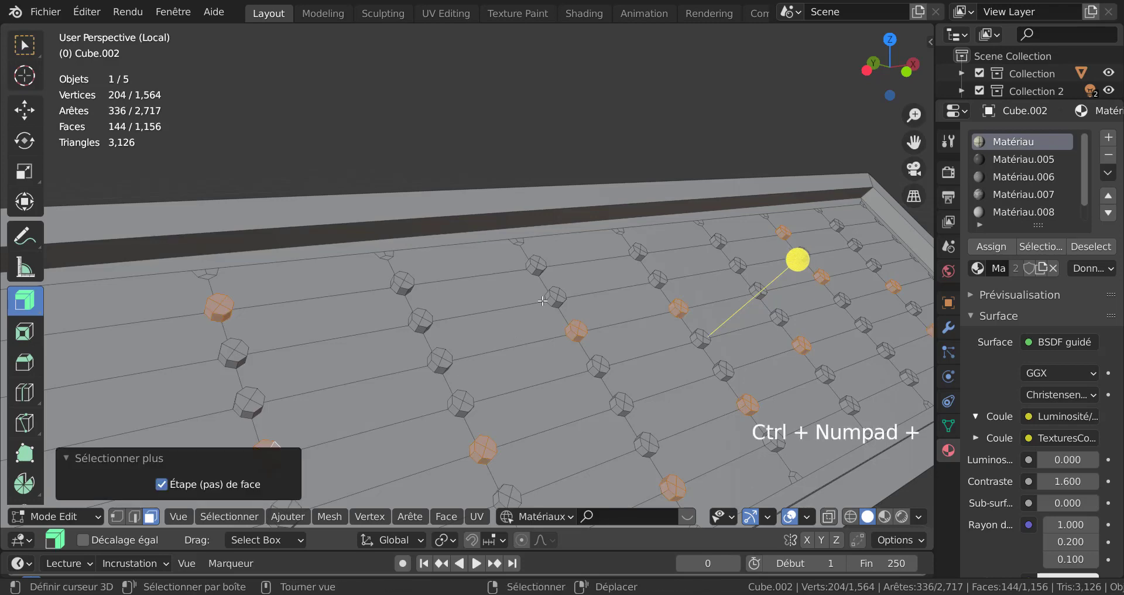
scroll(542, 301, "down", 3)
middle_click_drag(543, 394, 472, 394)
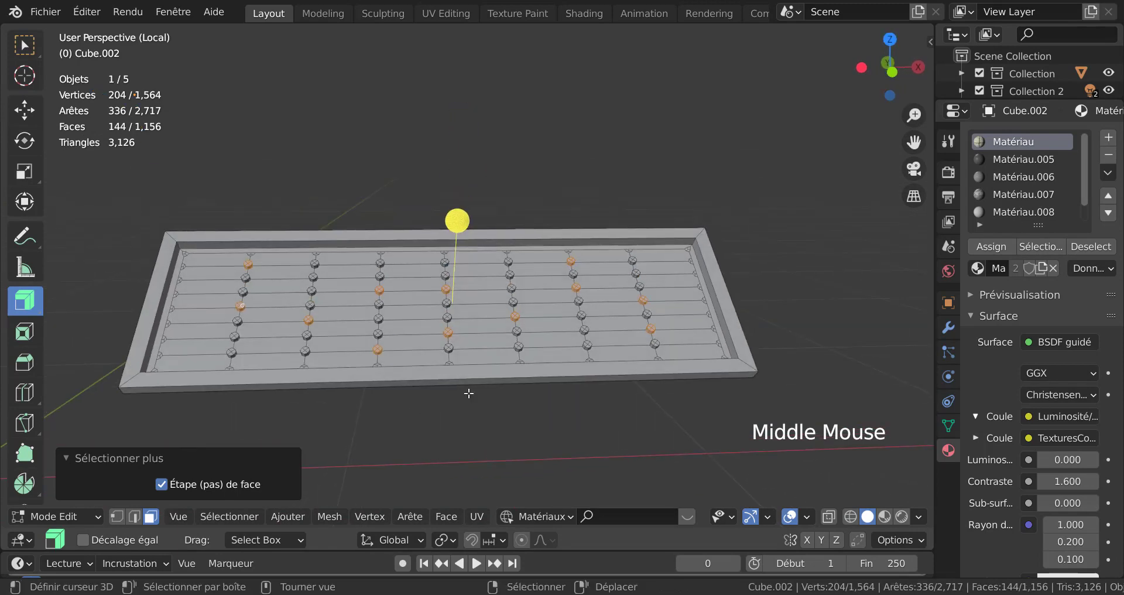
Step: Add a material slot with a new material to the wall object and widen the material properties area
scroll(787, 280, "up", 1)
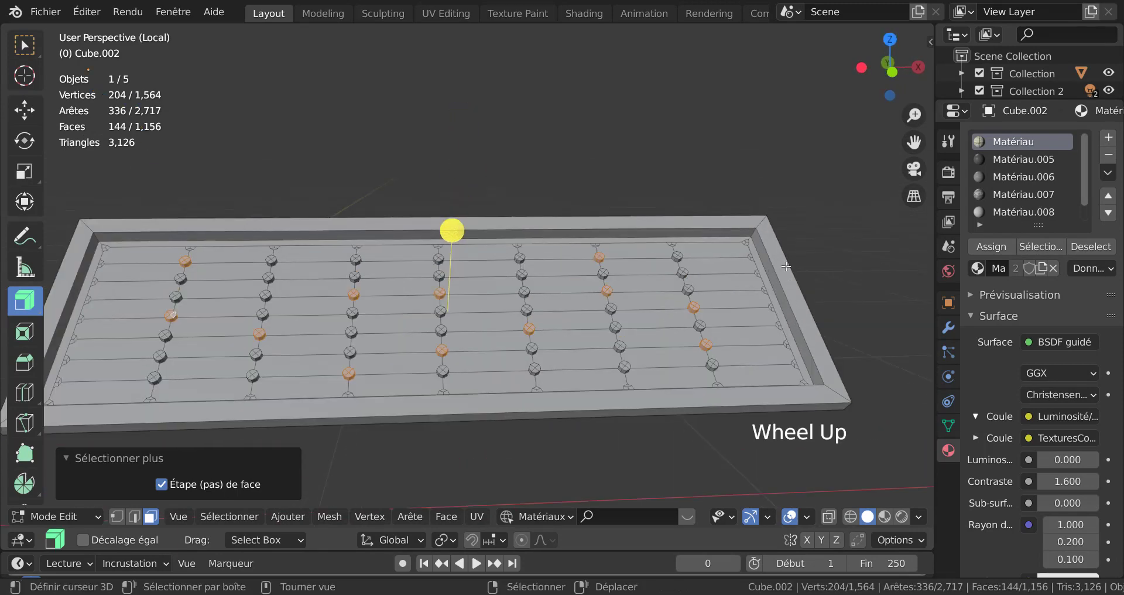
left_click(1109, 138)
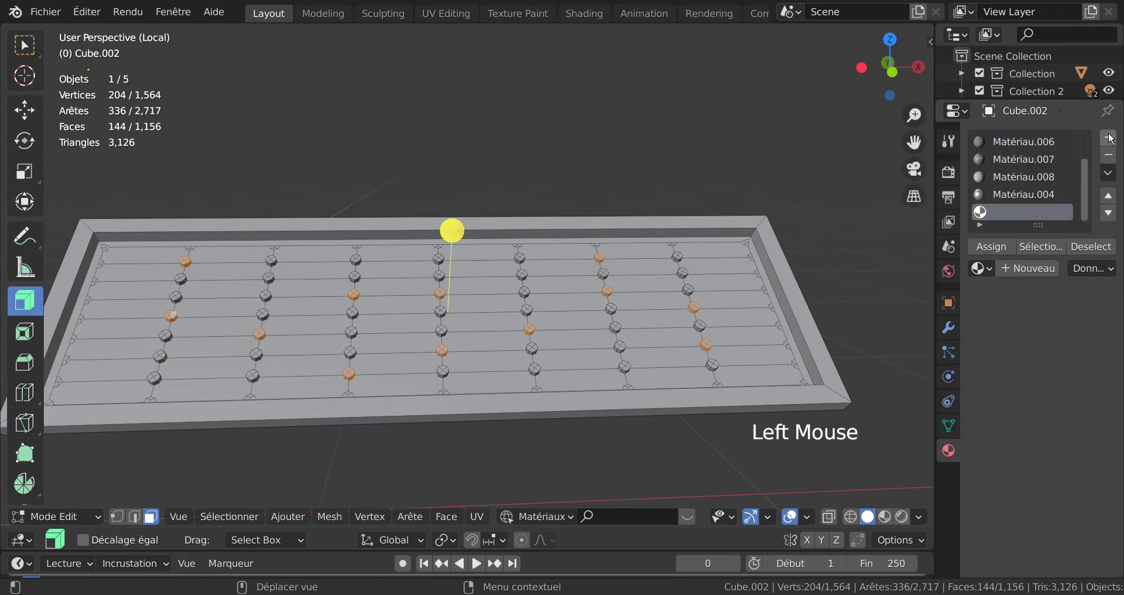
left_click(1030, 269)
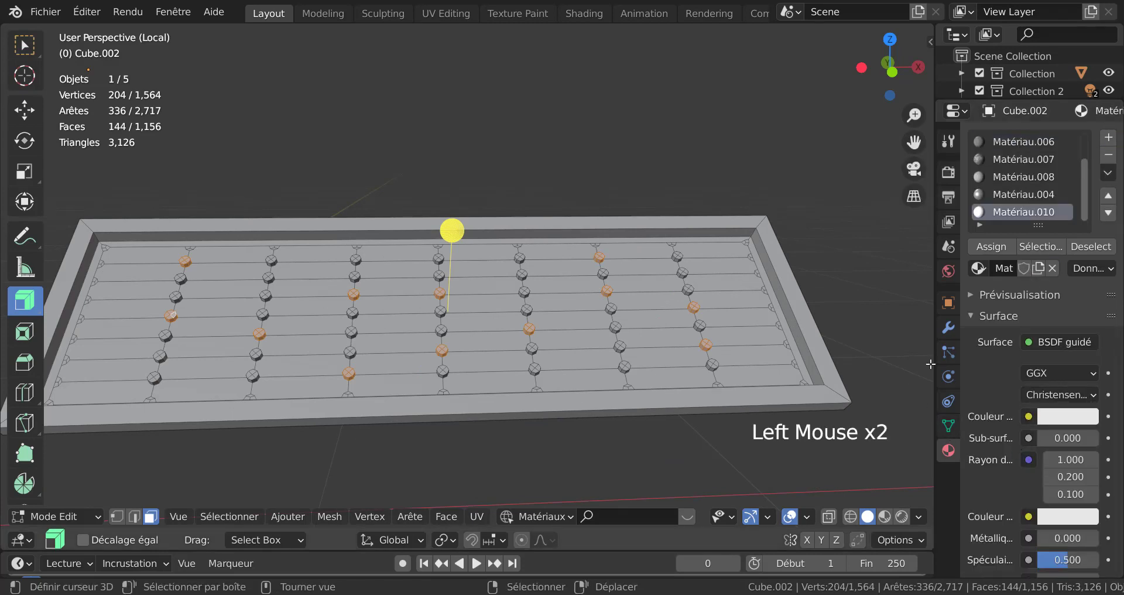
left_click_drag(935, 361, 790, 361)
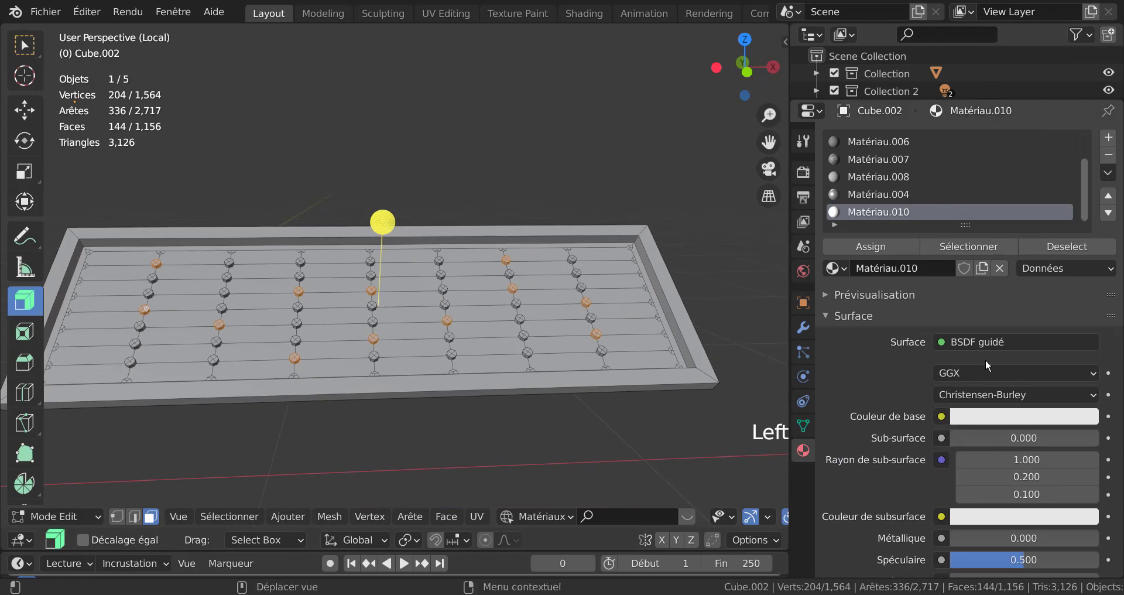
Step: Change the new material's surface shader to Émission and assign the material to the selected studs
left_click(940, 416)
left_click(941, 417)
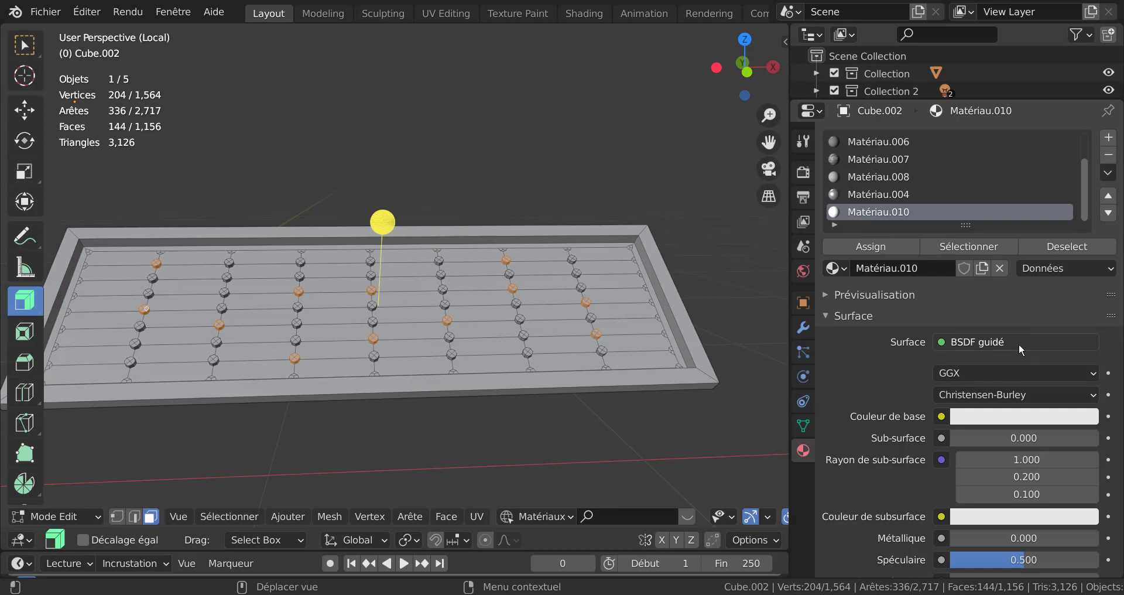
left_click(1018, 346)
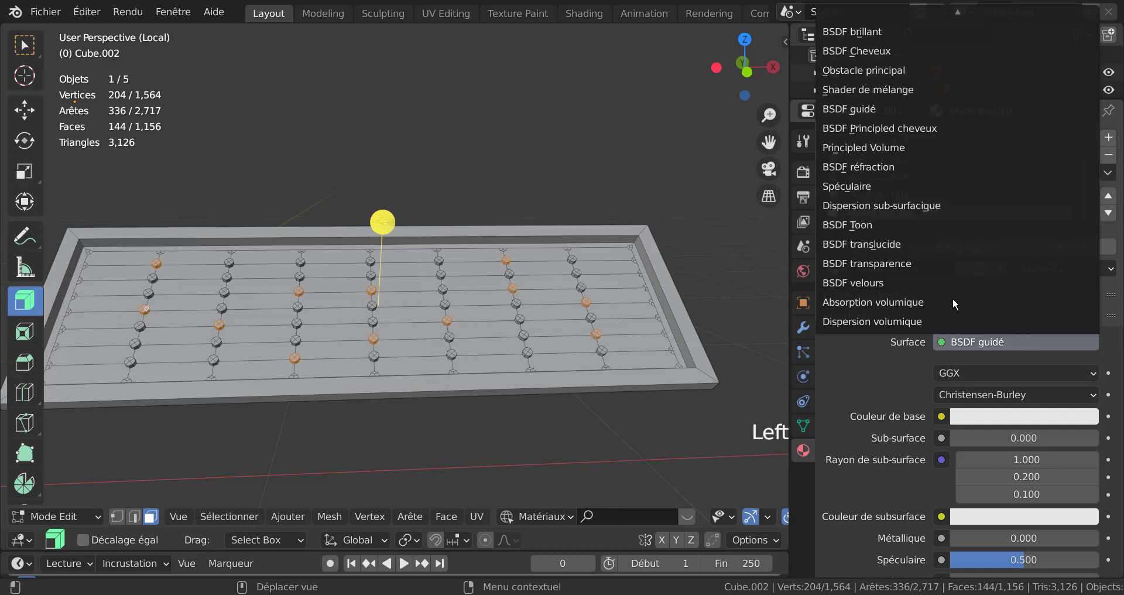
mouse_move(931, 12)
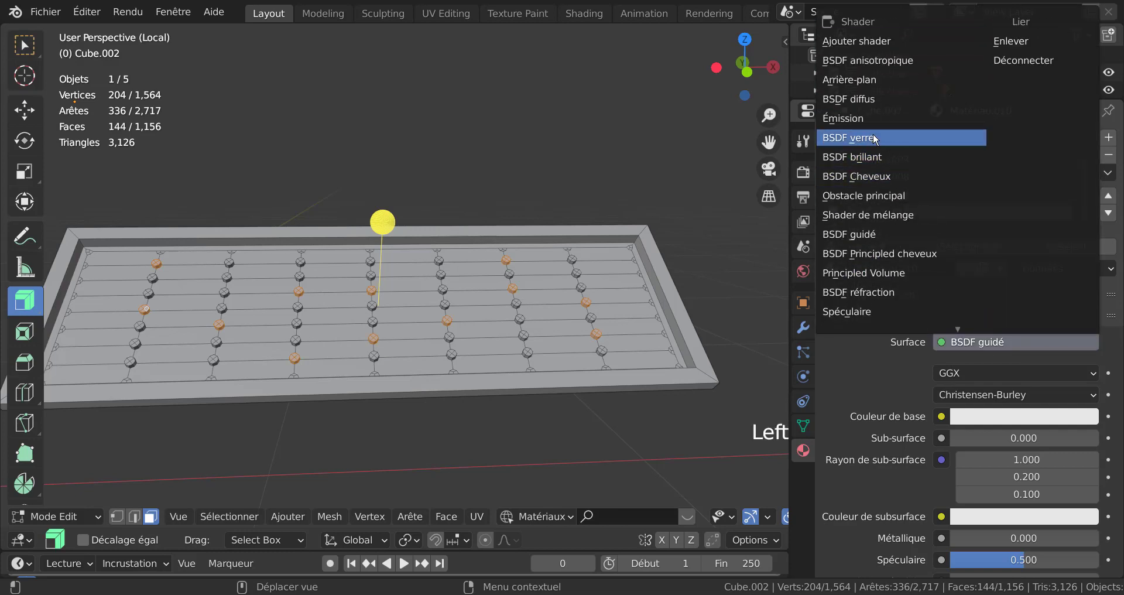
left_click(839, 119)
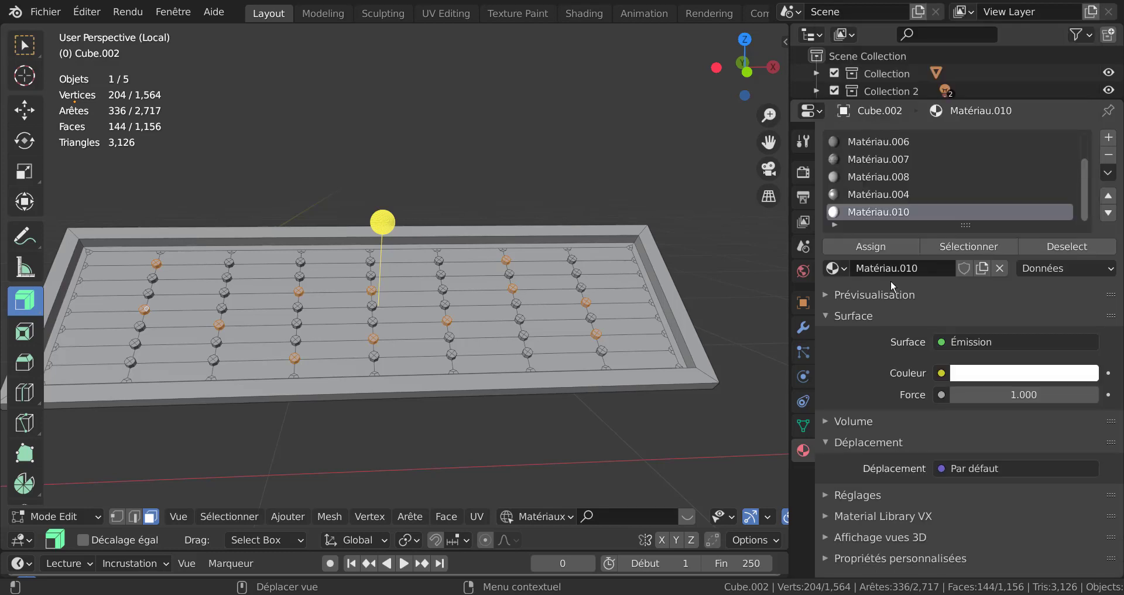
left_click(884, 246)
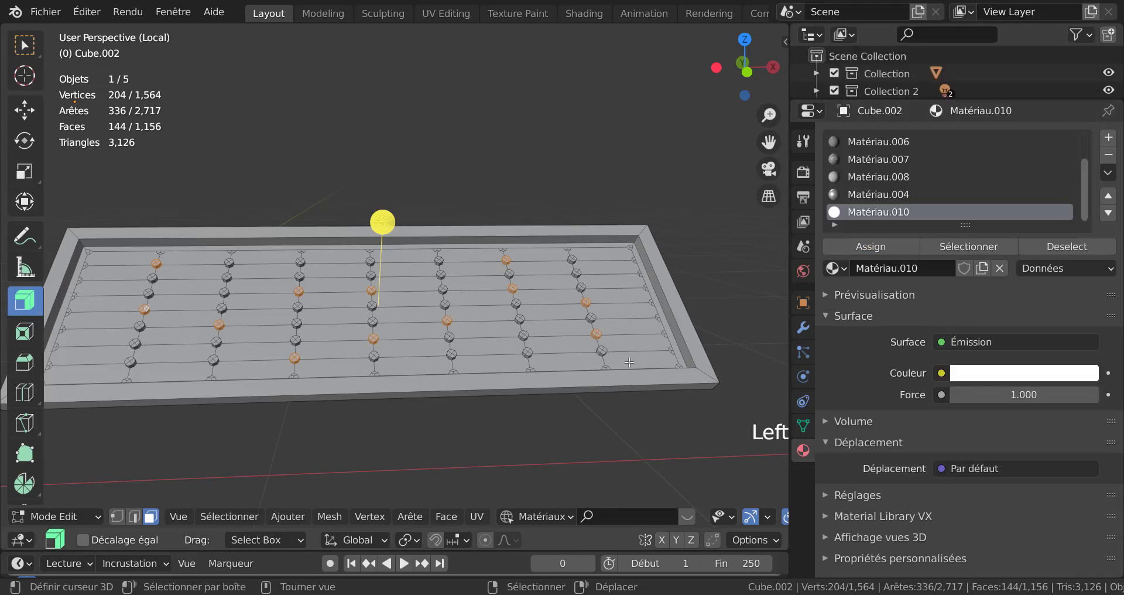
Step: Switch the viewport to material preview shading and inspect the emissive studs on the panel
scroll(742, 515, "down", 5)
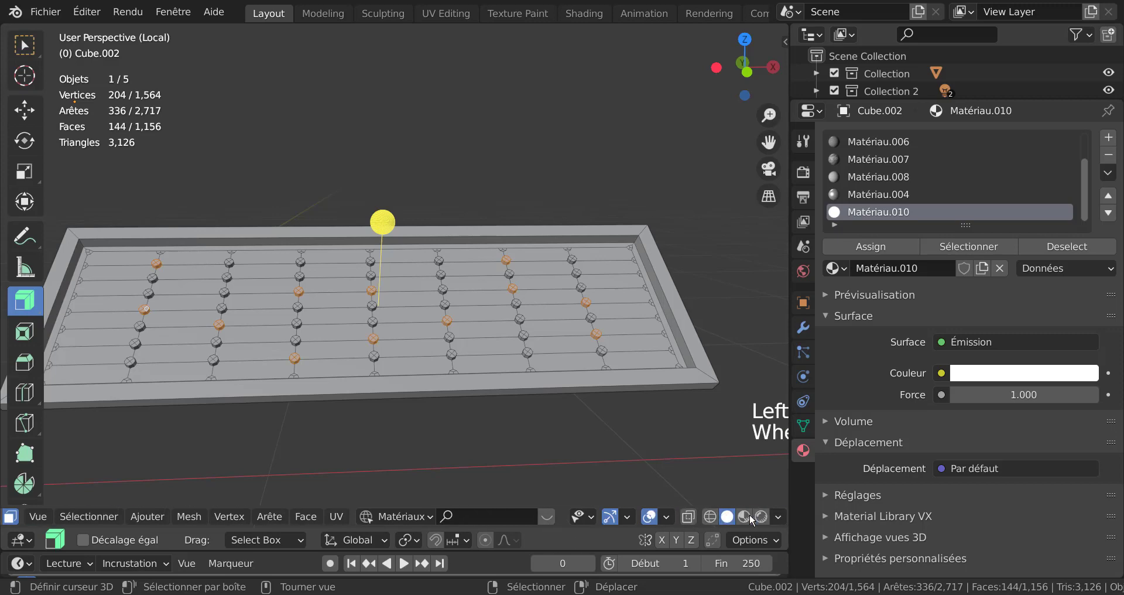
left_click(741, 516)
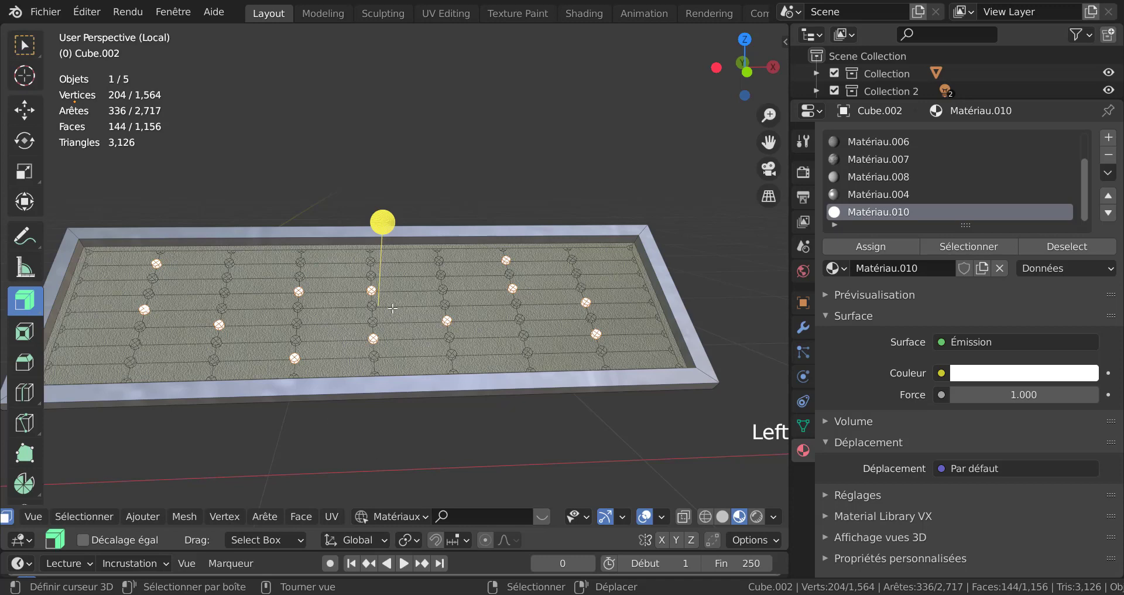
scroll(392, 307, "up", 1)
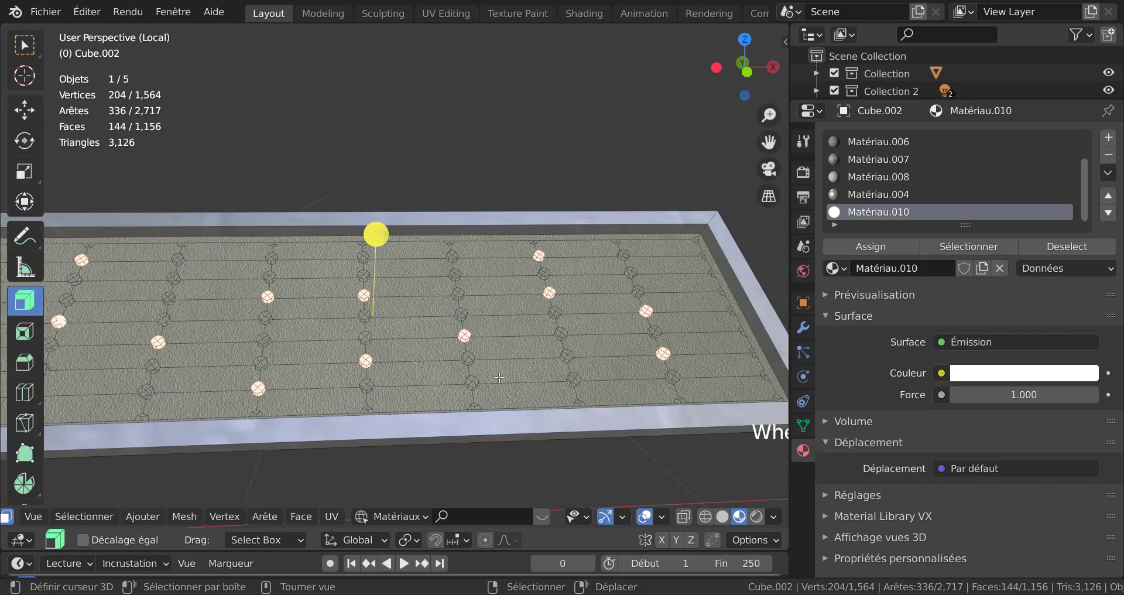
scroll(625, 329, "down", 4)
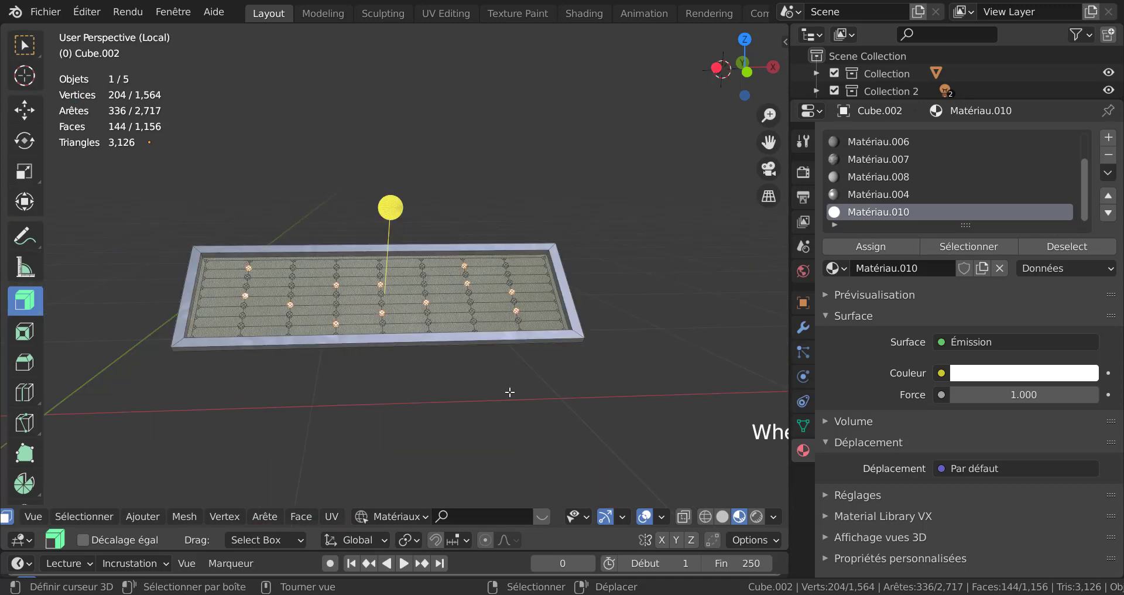
middle_click_drag(509, 391, 557, 414)
scroll(581, 425, "up", 1)
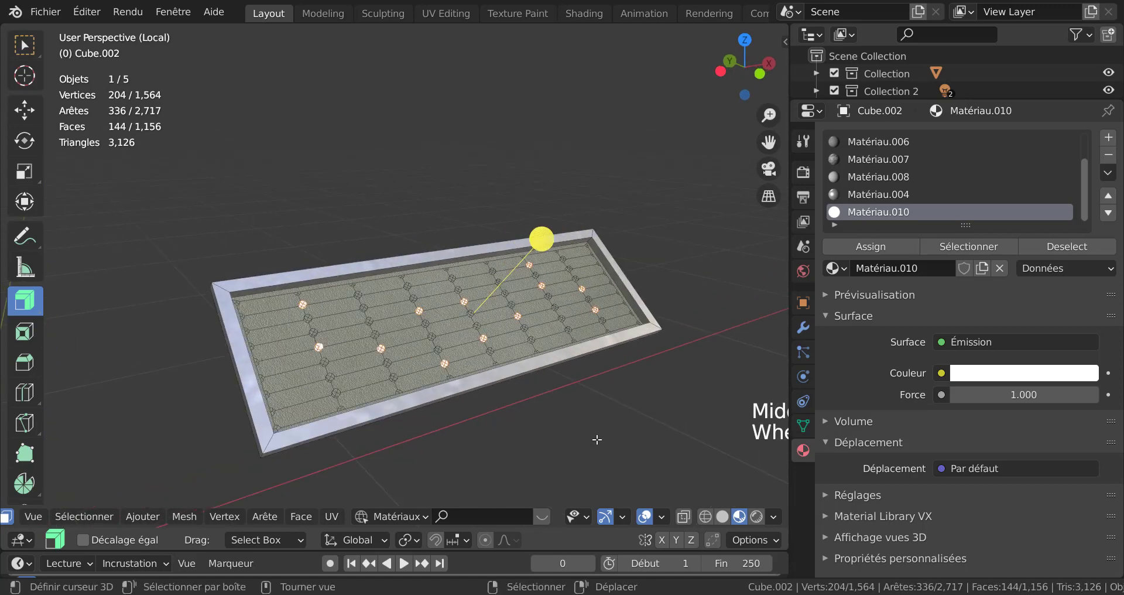
Step: Leave local view and return to Object Mode with the whole wall in view
key("KP_Divide")
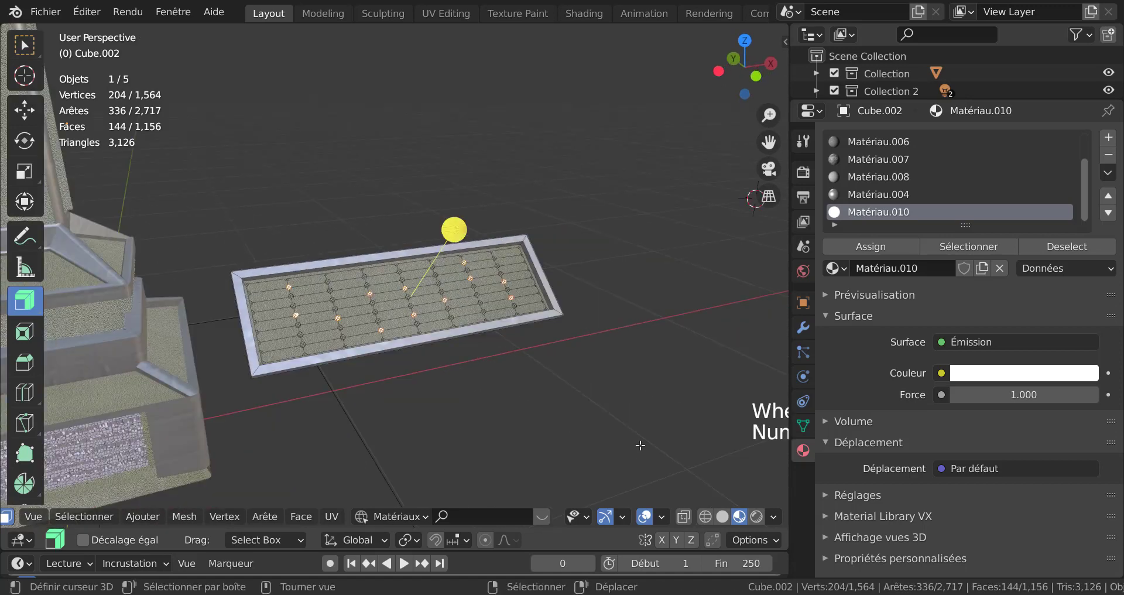
scroll(626, 437, "down", 3)
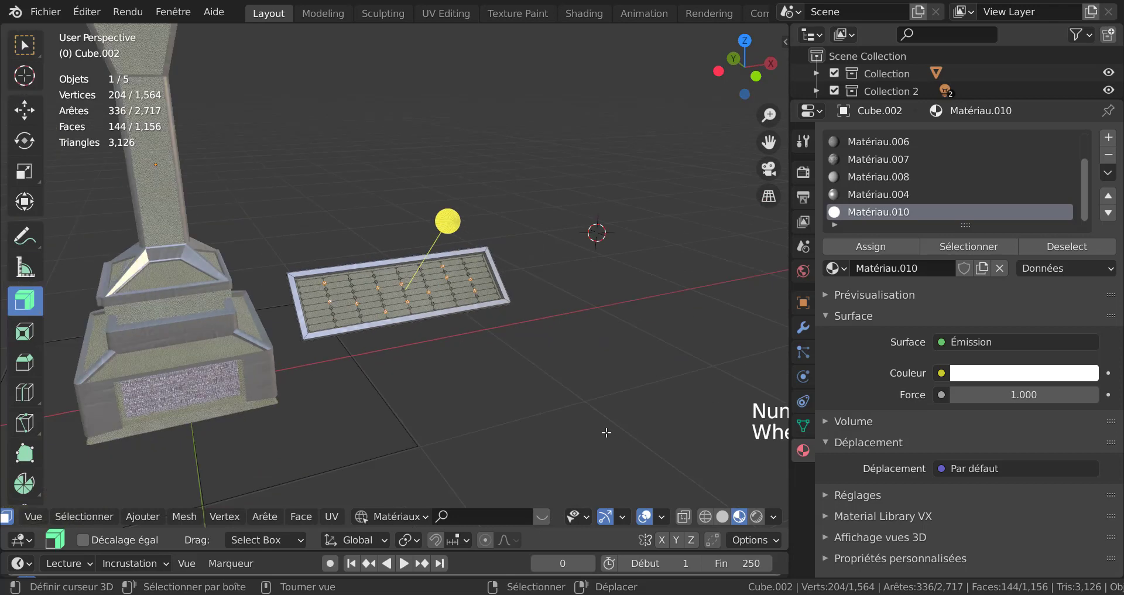
scroll(597, 430, "up", 1)
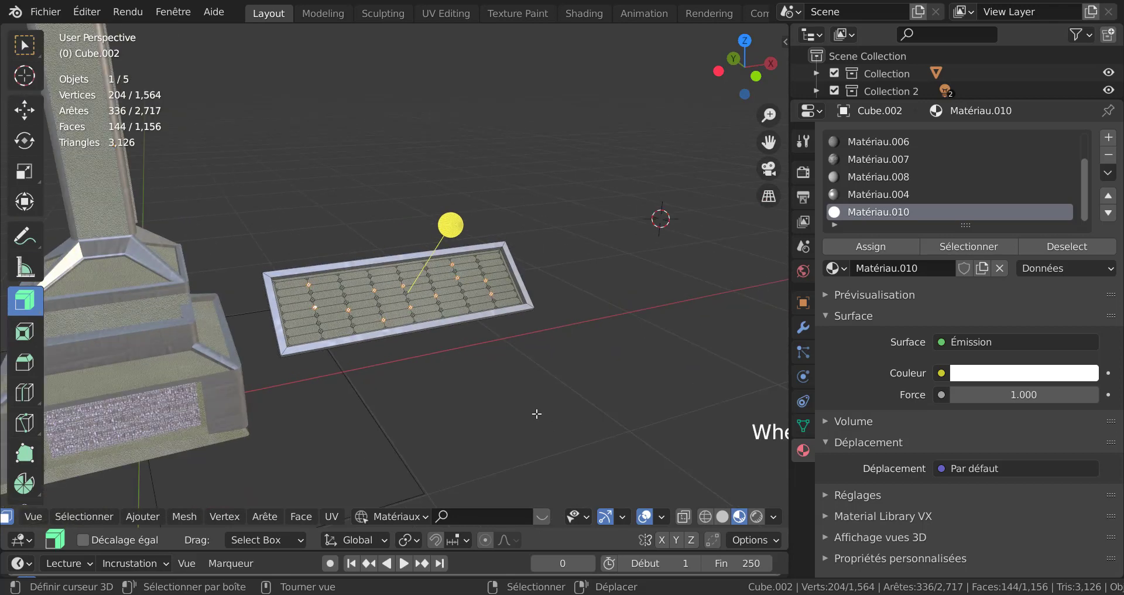
middle_click_drag(535, 413, 595, 455, "shift")
key("Tab")
scroll(674, 518, "down", 5)
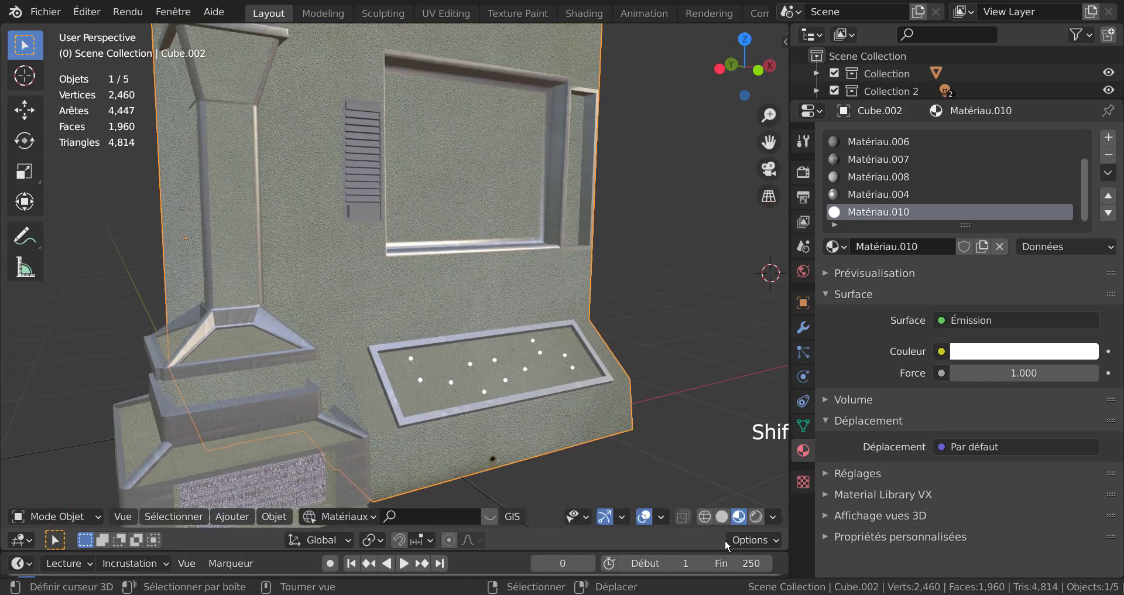
Step: Switch the viewport to rendered shading and set the stud material's emission colour to a pinkish red
left_click(756, 518)
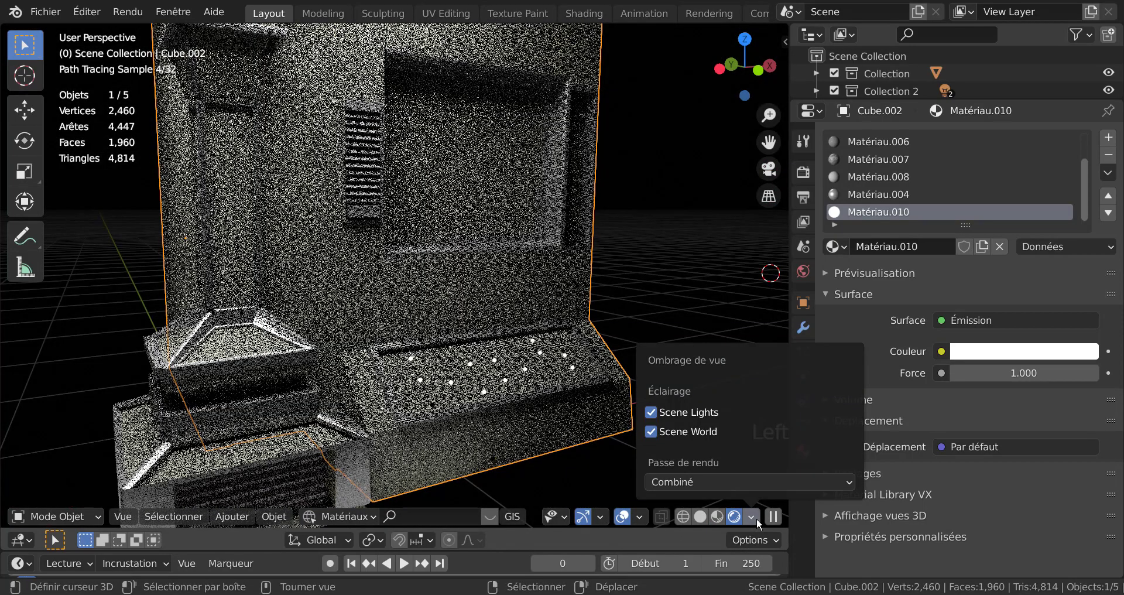
scroll(504, 445, "up", 3)
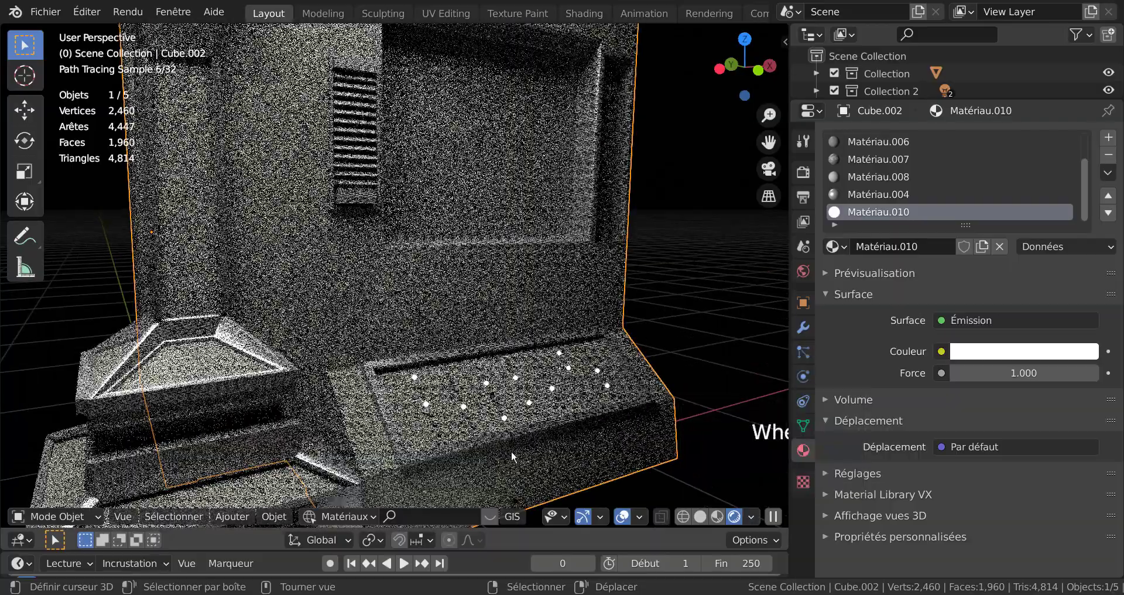
middle_click_drag(512, 390, 511, 385, "shift")
scroll(511, 385, "up", 1)
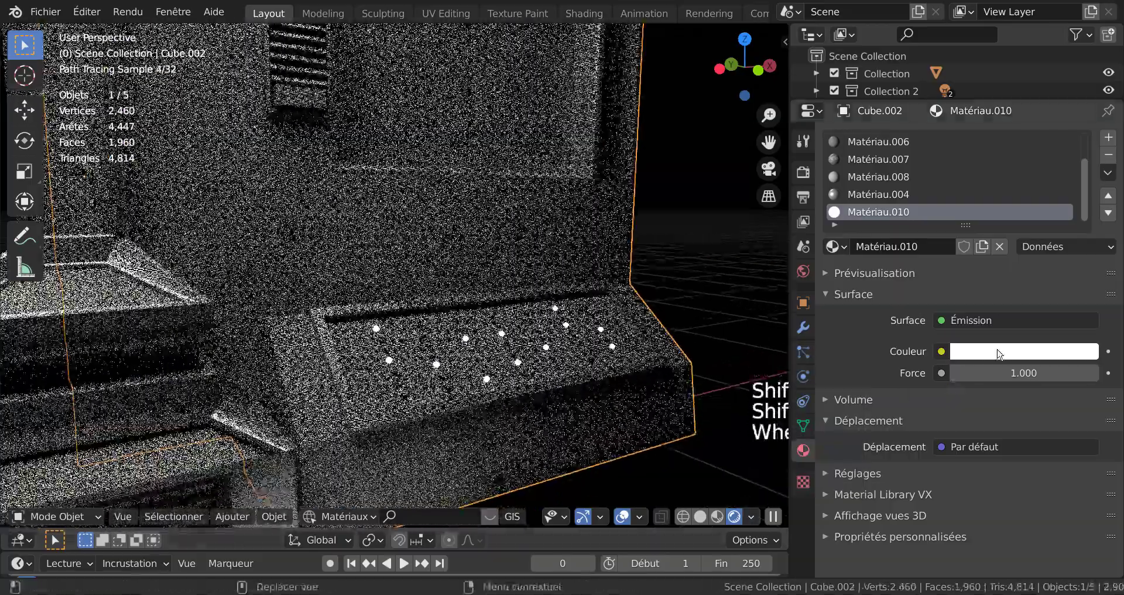
left_click(1016, 350)
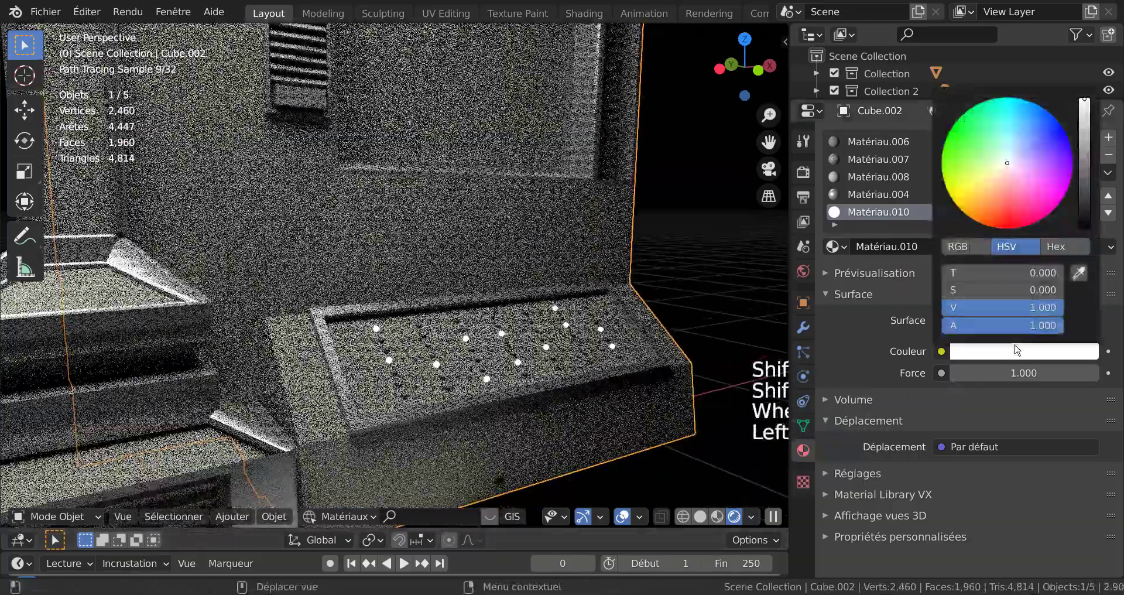
left_click(1012, 200)
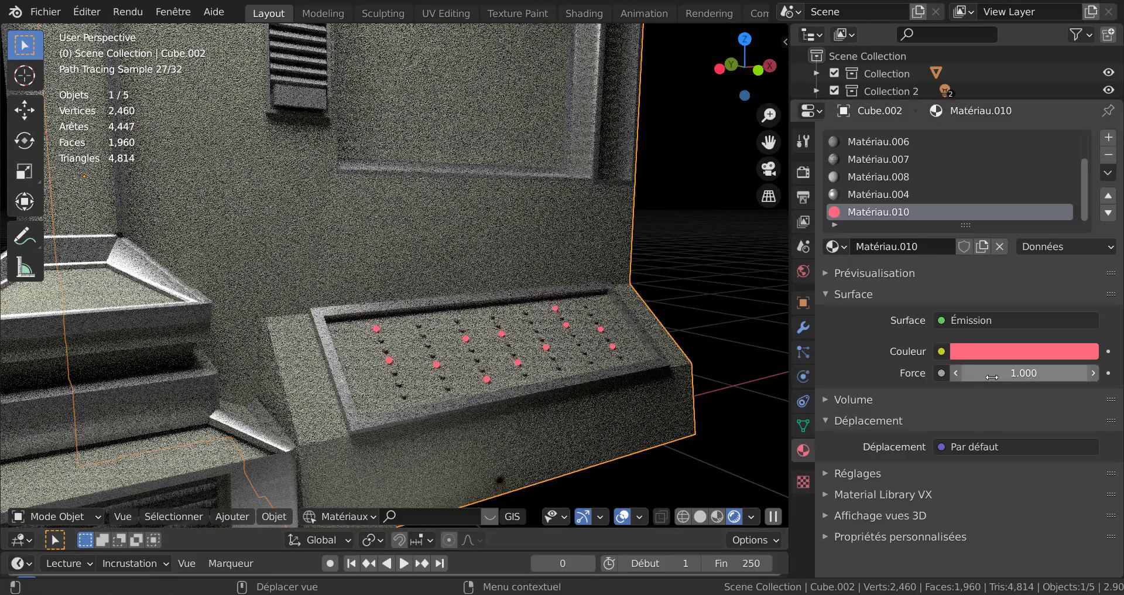
Step: Set the stud material's emission strength to 47.9 and check the red glow on the base panel
left_click_drag(1023, 373, 1082, 372)
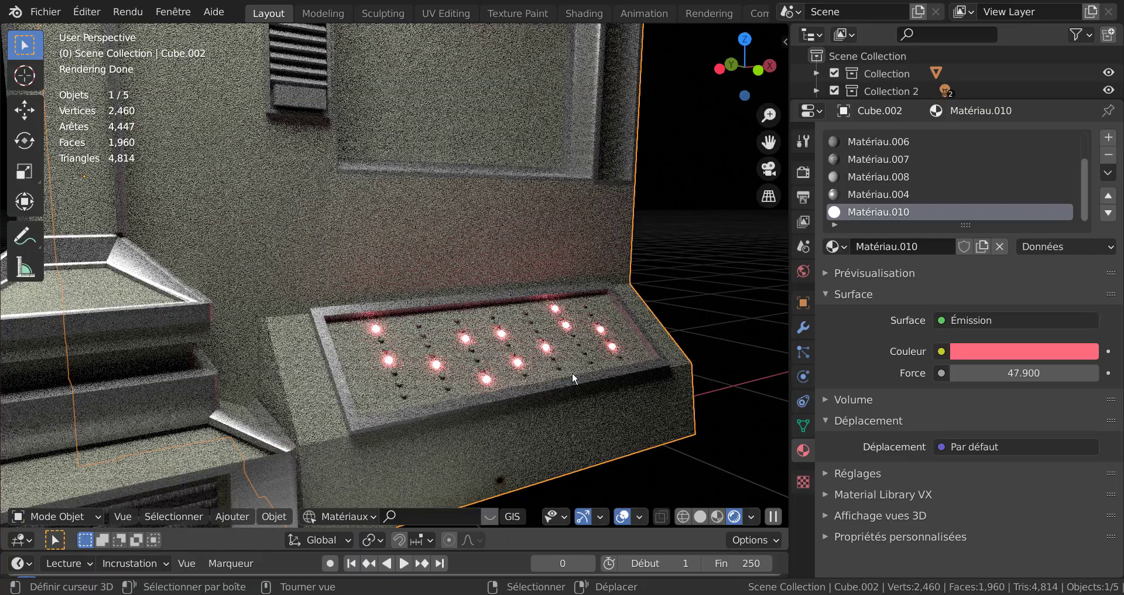
scroll(573, 373, "down", 1)
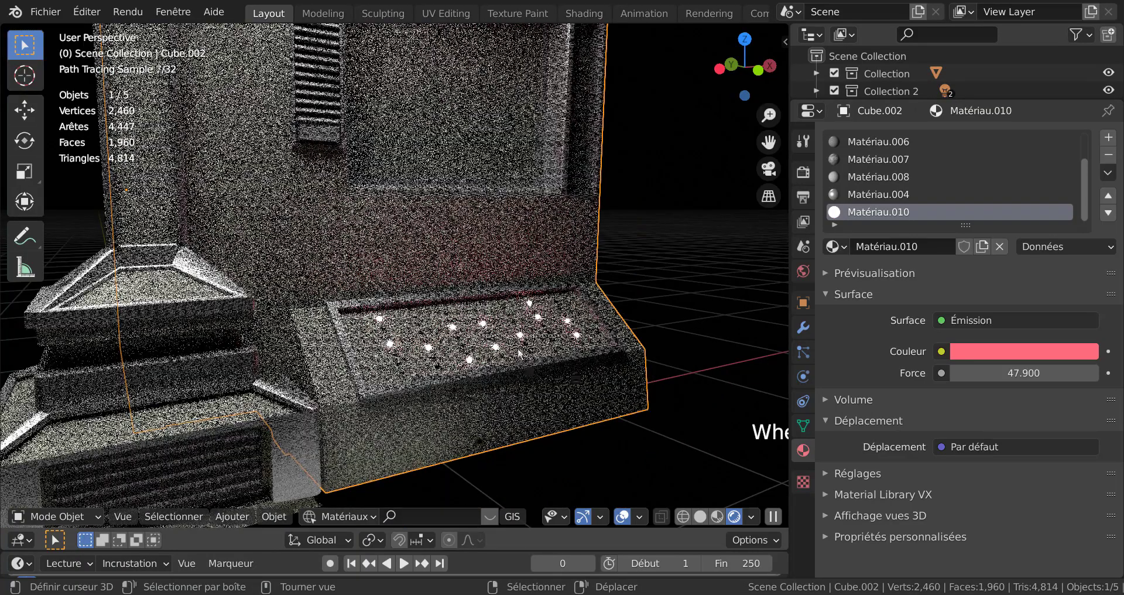
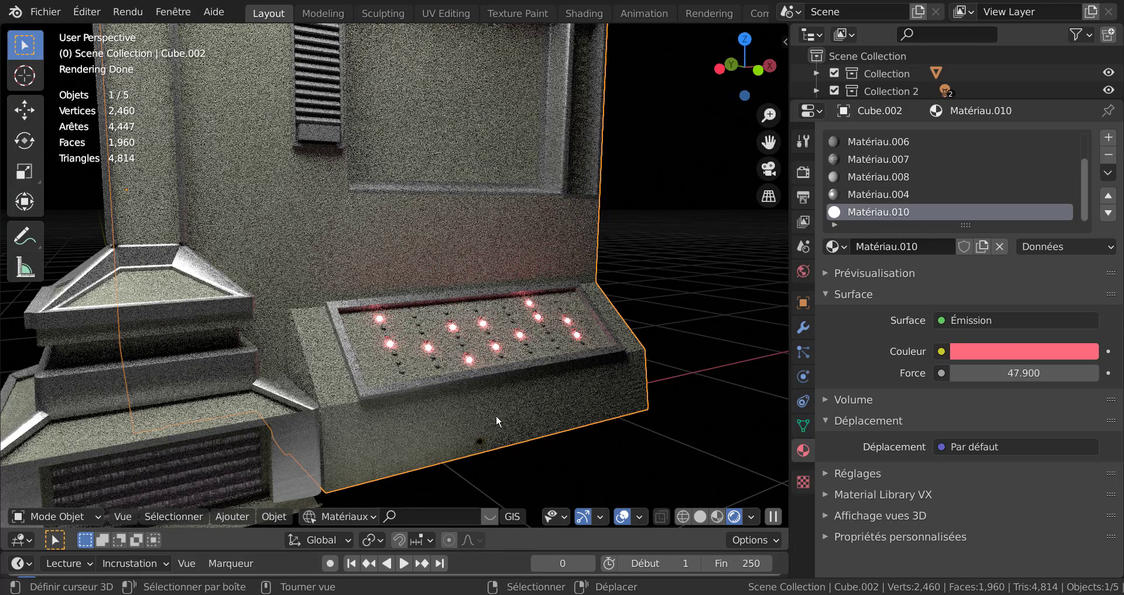
scroll(496, 415, "up", 4)
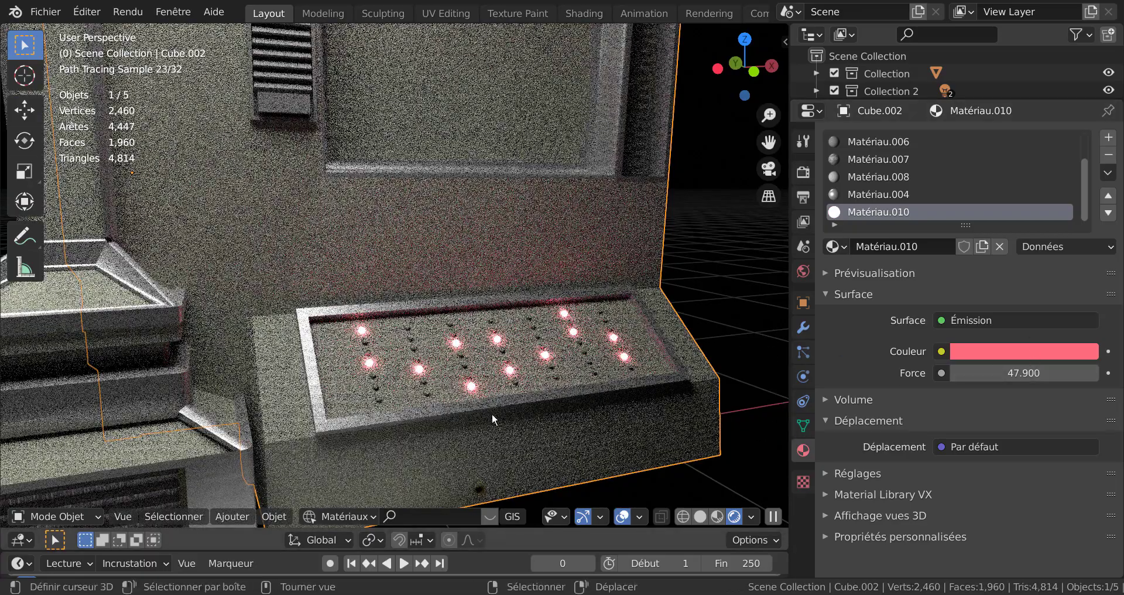
Step: Enter Edit Mode with solid shading and circle-select only the unlit stud in the third column, second row of the panel
key("Tab")
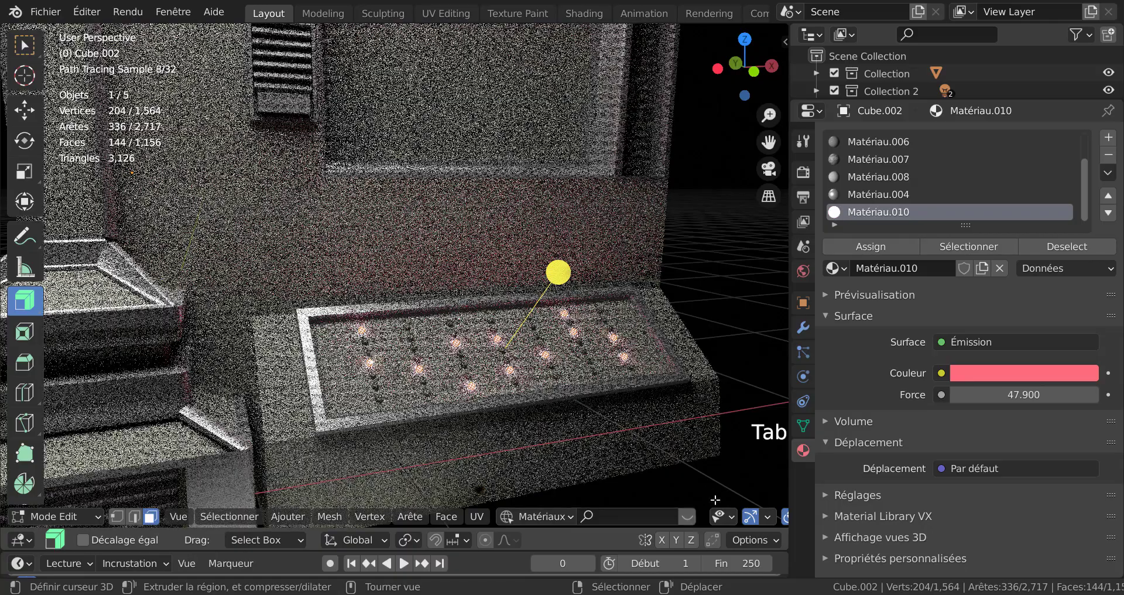
scroll(717, 516, "down", 5)
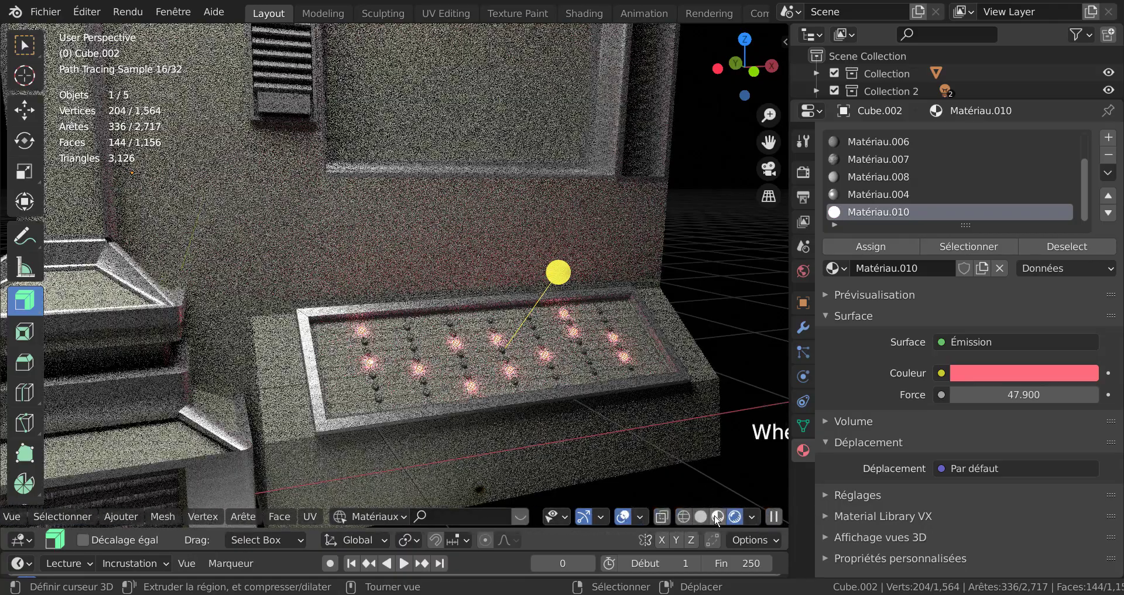
left_click(701, 516)
mouse_move(602, 403)
middle_mouse_down()
mouse_move(525, 435)
mouse_move(529, 314)
middle_mouse_up()
scroll(535, 413, "up", 2)
scroll(253, 375, "up", 1)
scroll(256, 364, "down", 2)
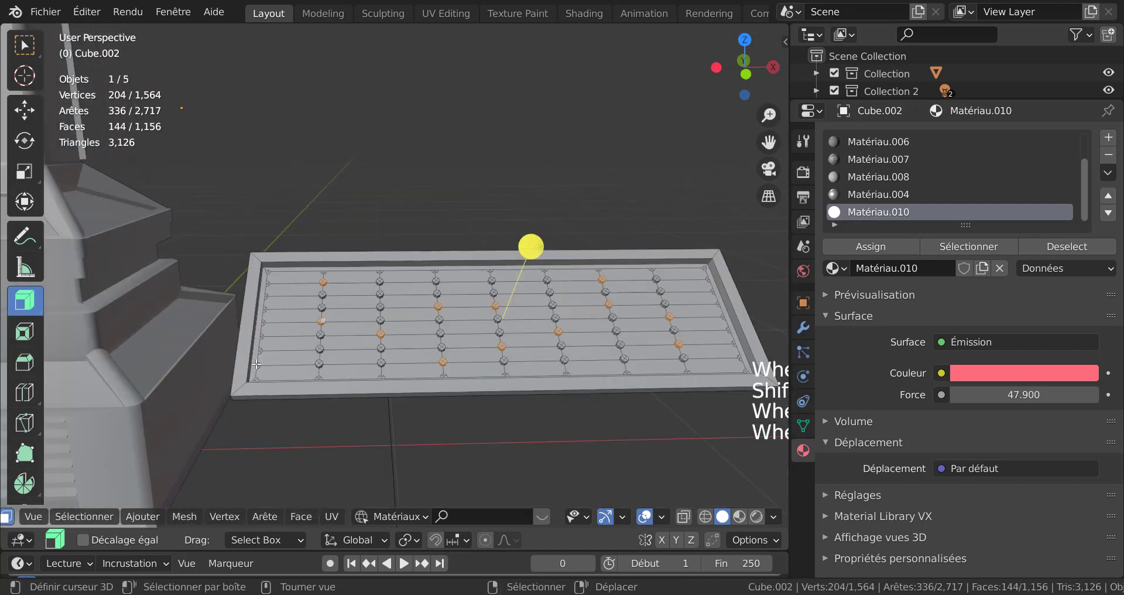
scroll(410, 246, "up", 5)
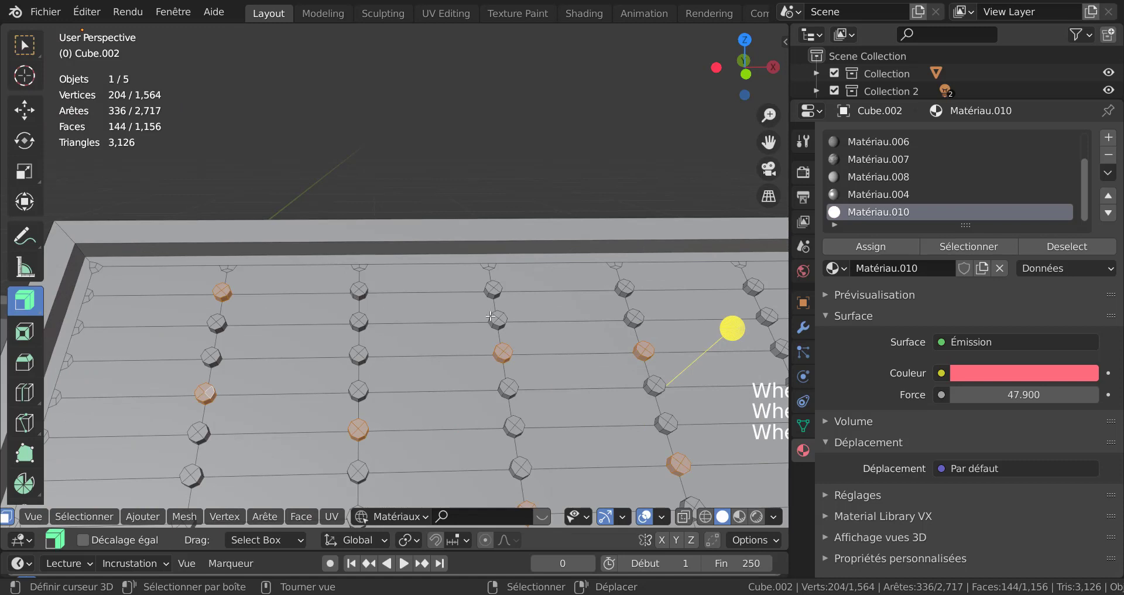
right_click(500, 317)
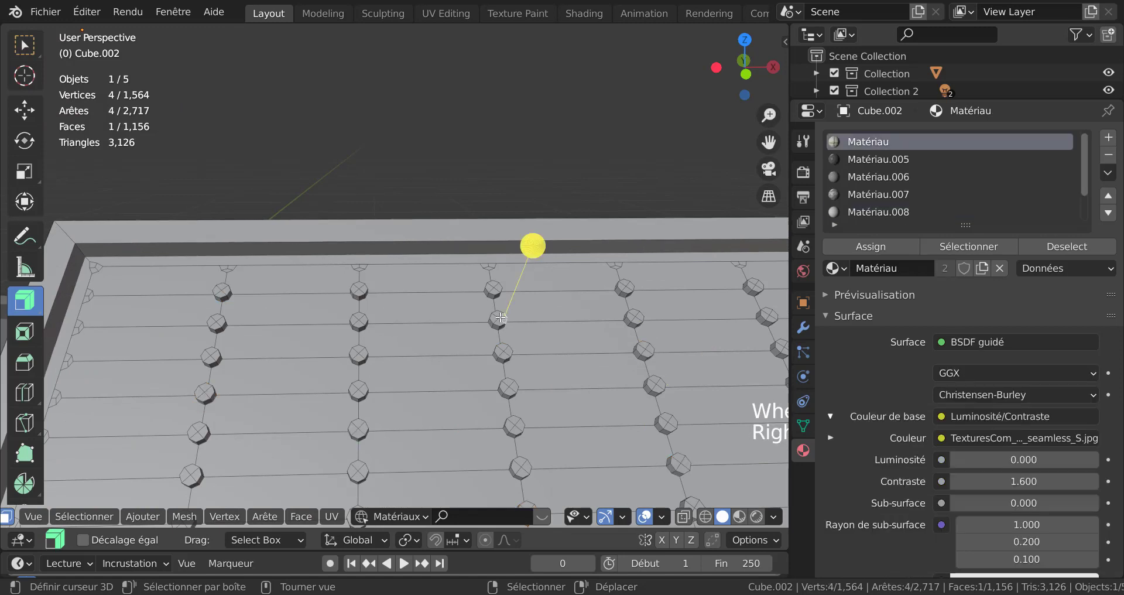
key("c")
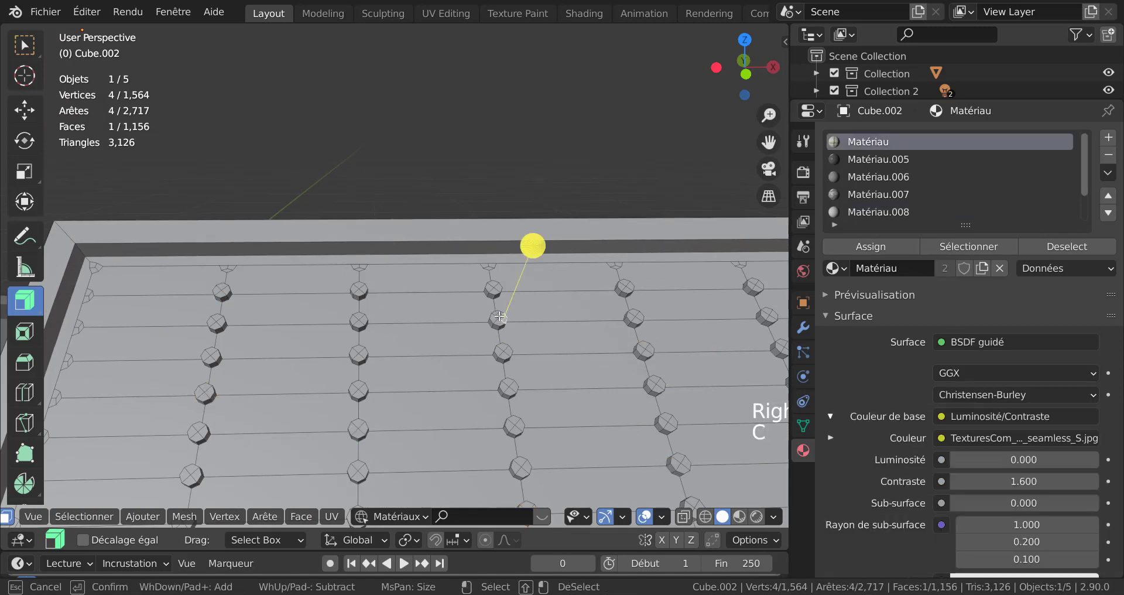
left_click(499, 317)
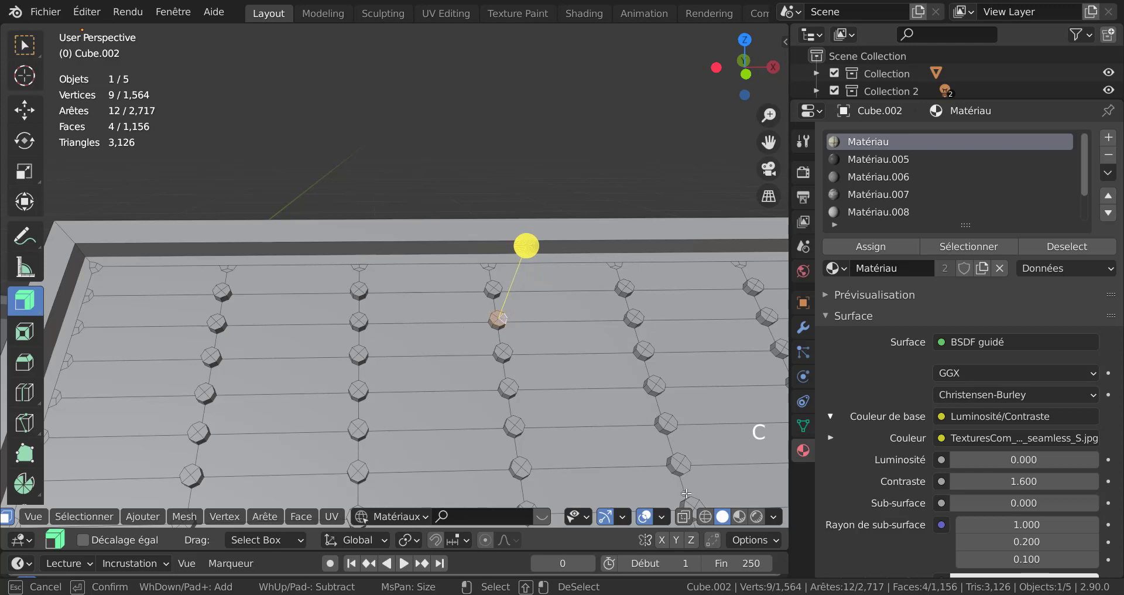
Step: Switch to material preview shading and add one unlit stud from the second column and one from the fourth to the selection
left_click(739, 517)
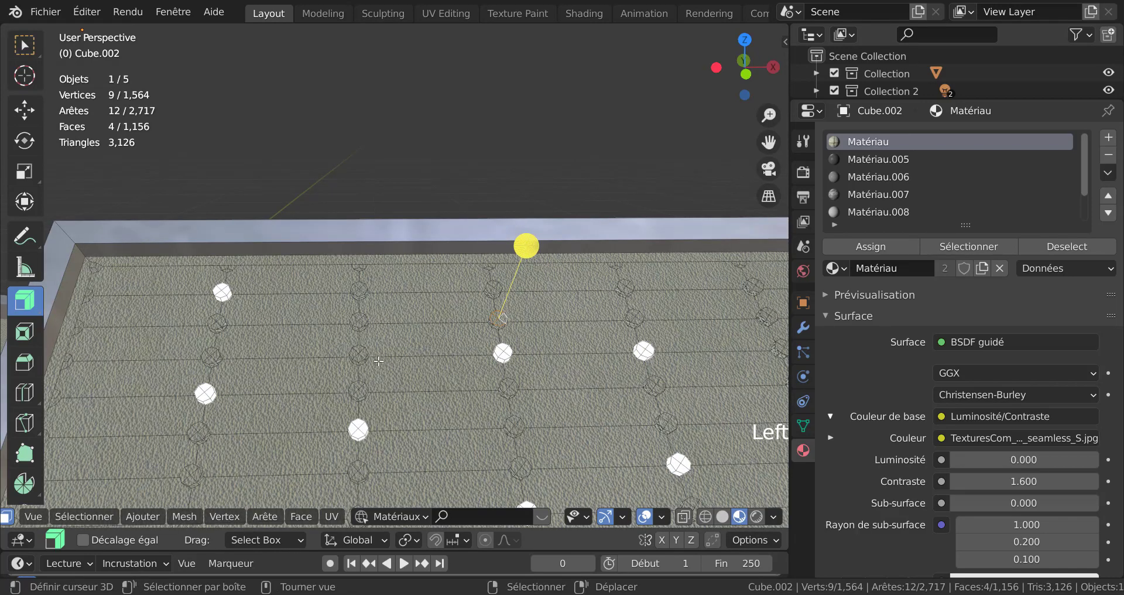
scroll(379, 362, "up", 2)
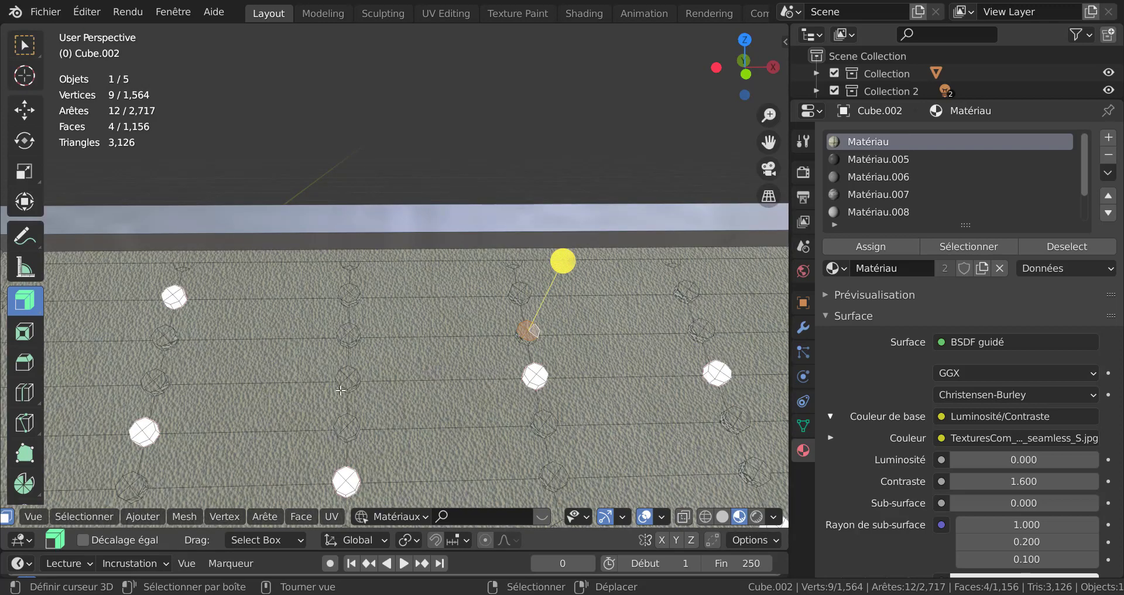
key("c")
key("Escape")
key("c")
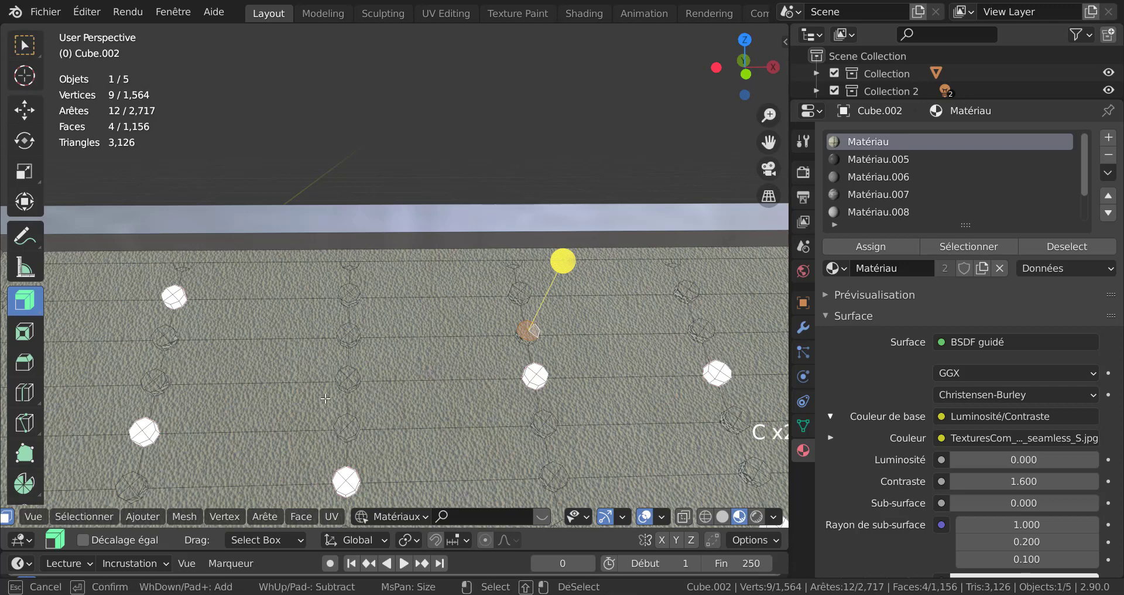
left_click(349, 377)
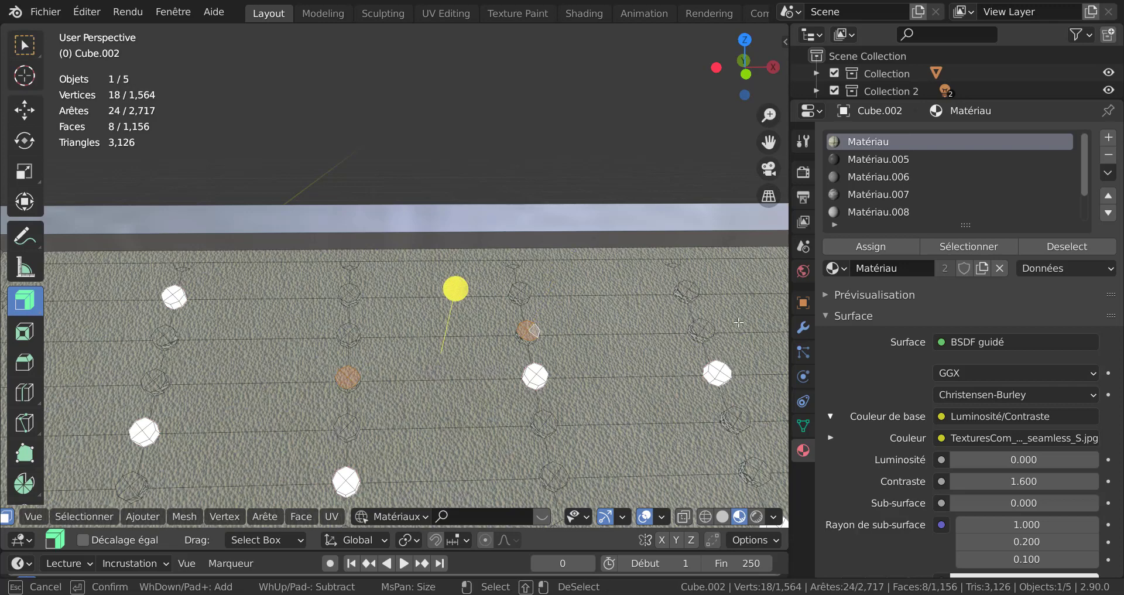
left_click(688, 294)
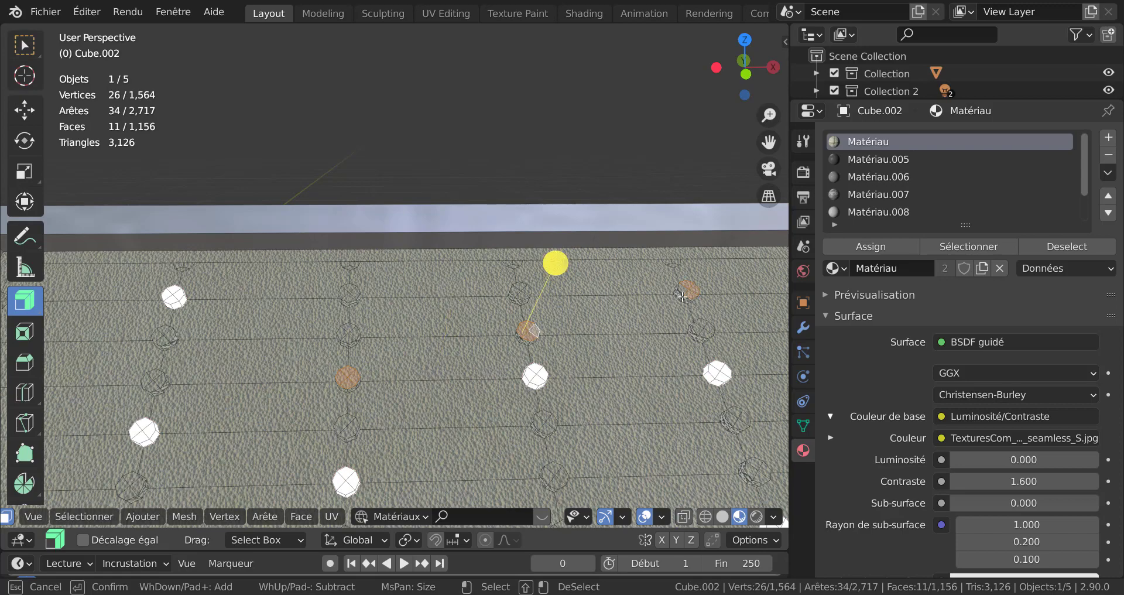
left_click(686, 290)
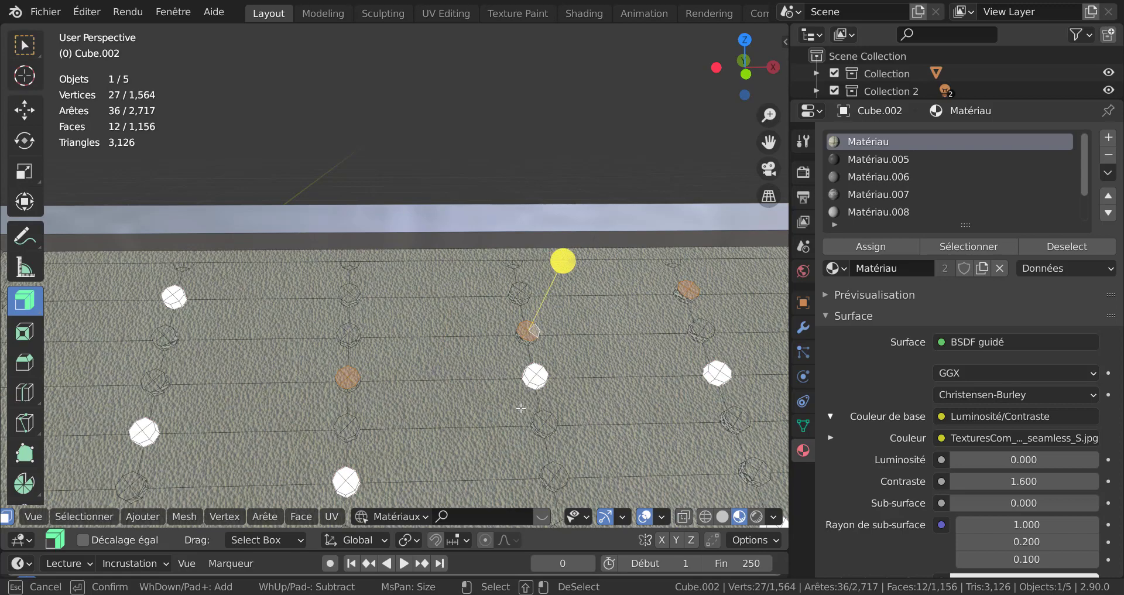
key("Escape")
Step: Bring the studs in the panel's remaining columns into close view
scroll(587, 422, "down", 4)
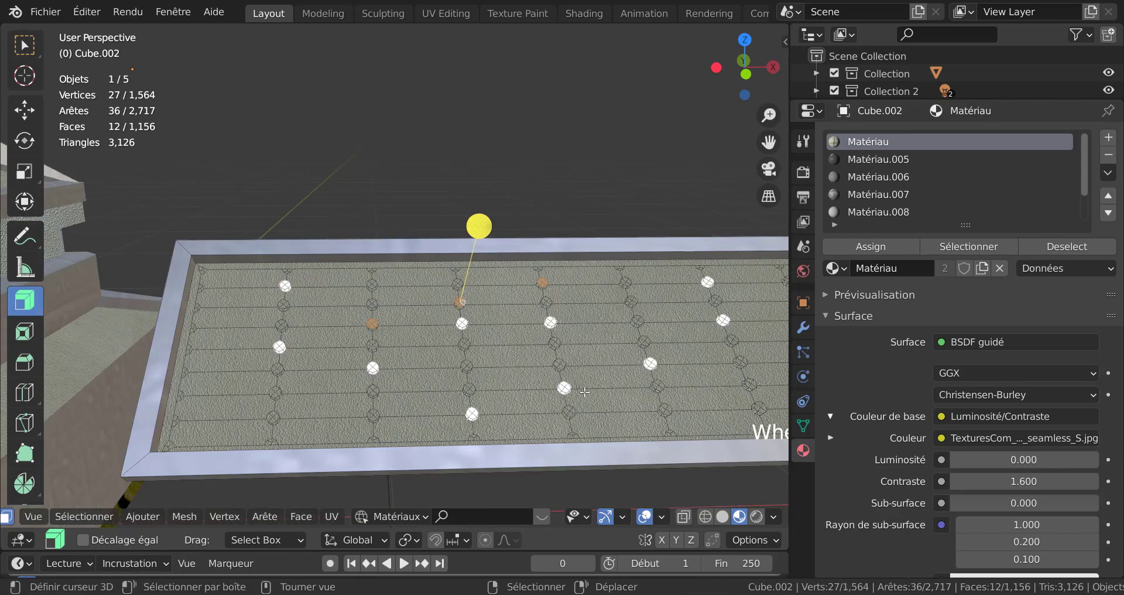
middle_click_drag(558, 377, 555, 416)
middle_click_drag(650, 394, 464, 370, "shift")
scroll(464, 370, "up", 3)
scroll(465, 370, "up", 3)
scroll(492, 409, "down", 3)
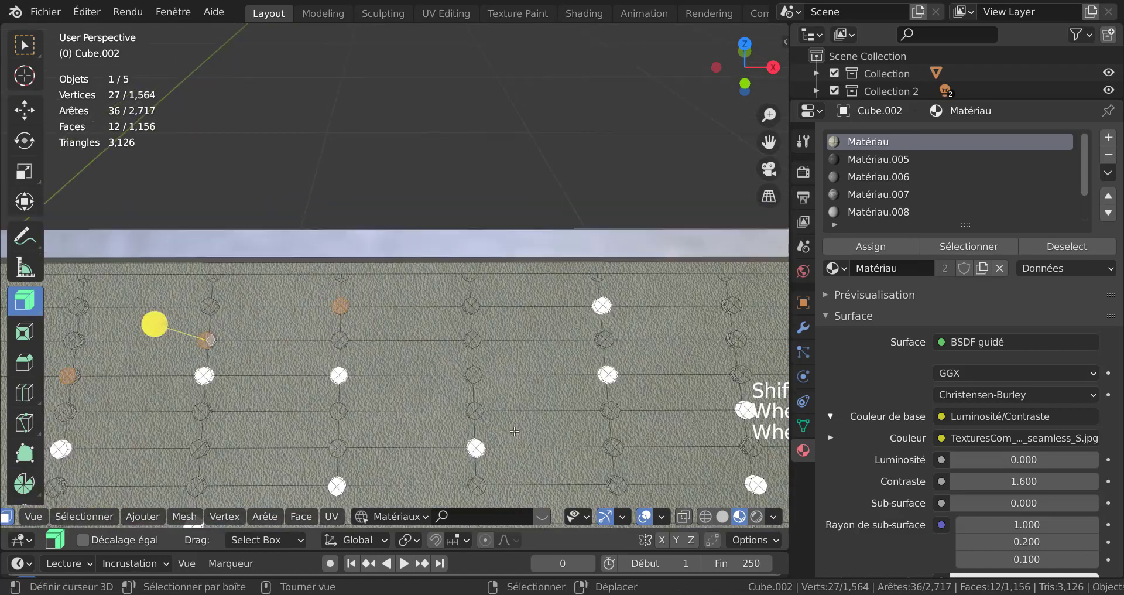
Step: Add three more round buttons on the console panel to the face selection with Circle Select
middle_click_drag(510, 449, 524, 377, "shift")
key("c")
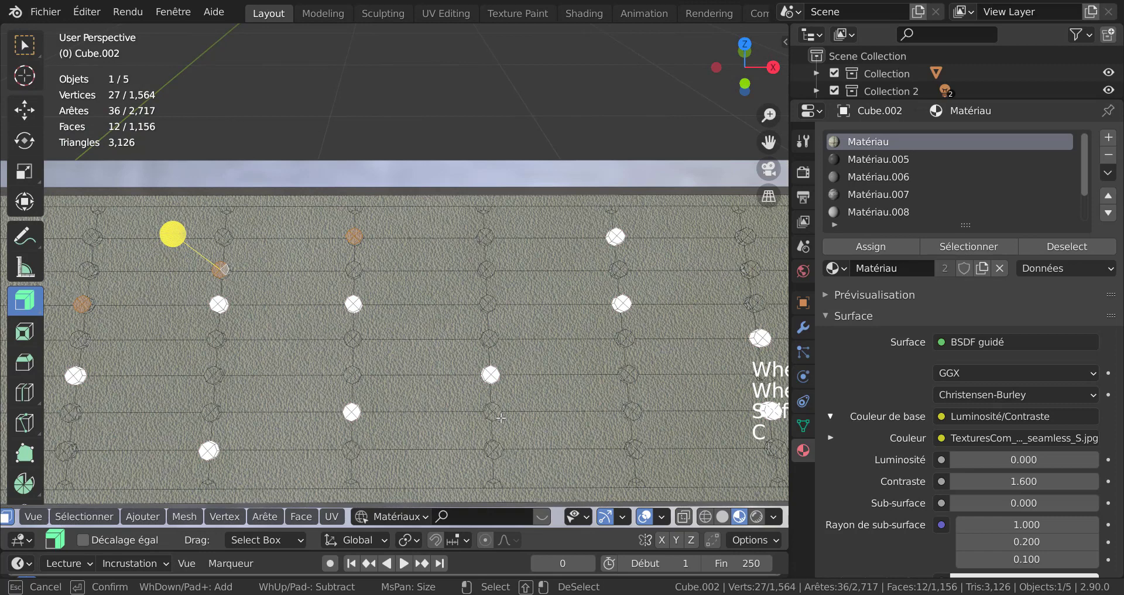
left_click_drag(493, 409, 490, 449)
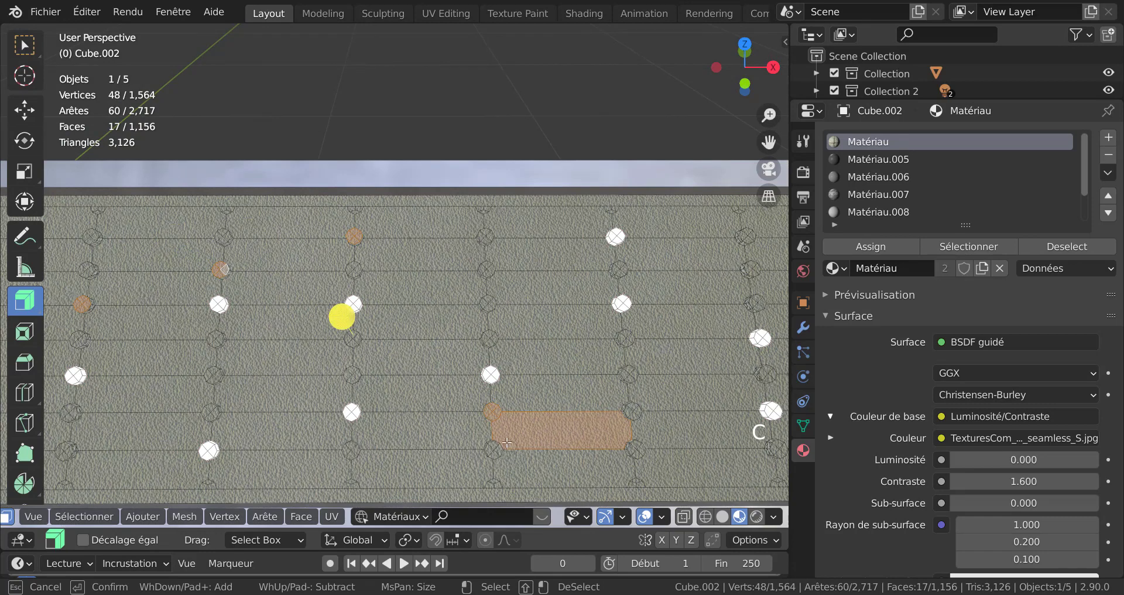
key("ctrl+z")
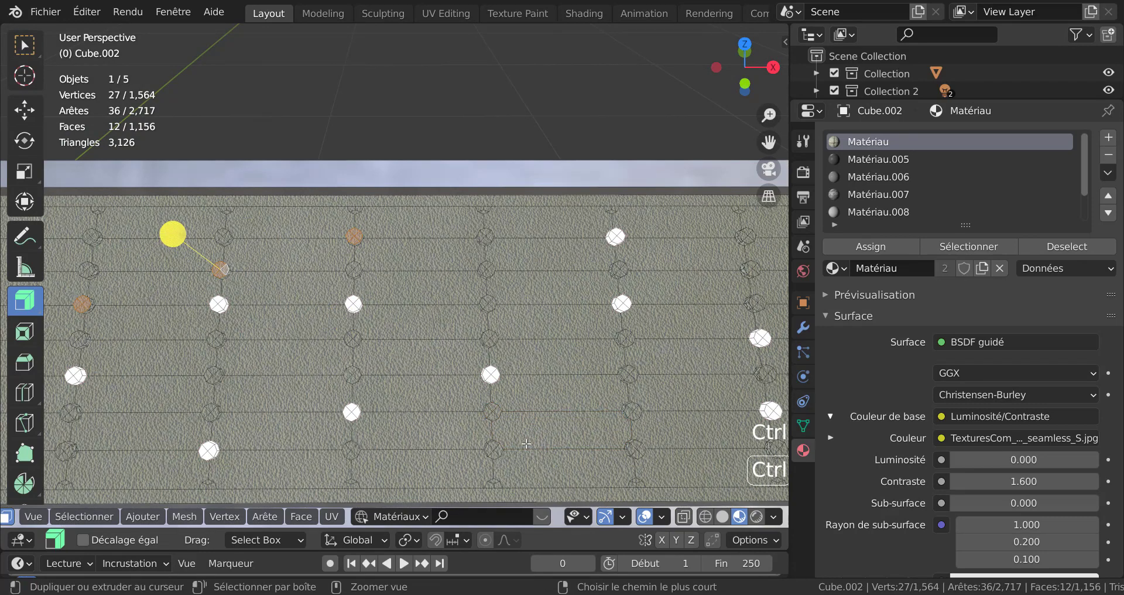
left_click(493, 411)
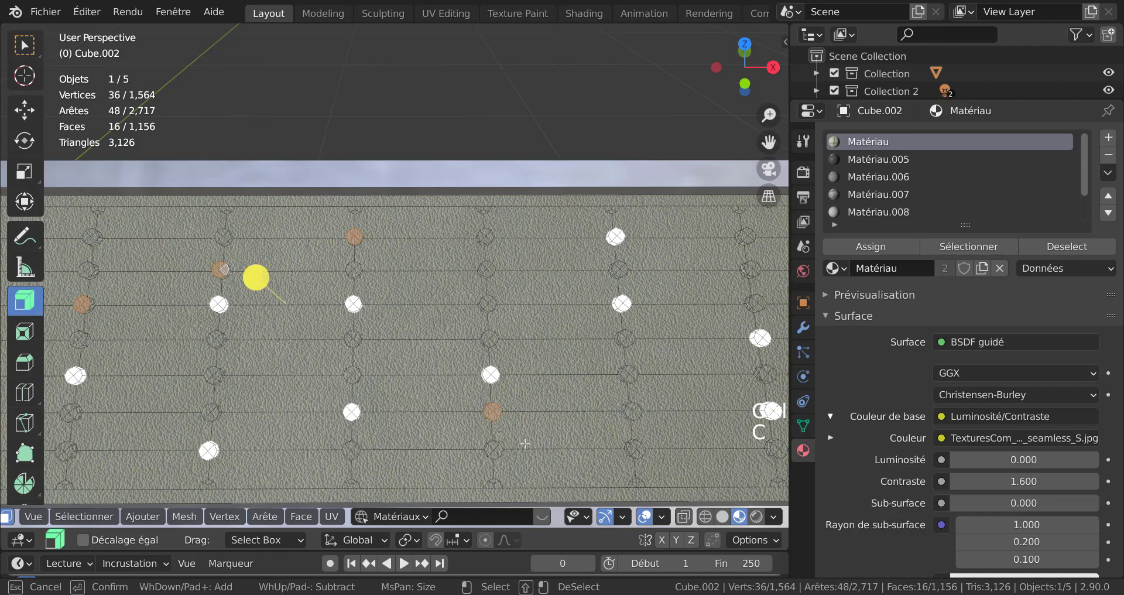
left_click(636, 449)
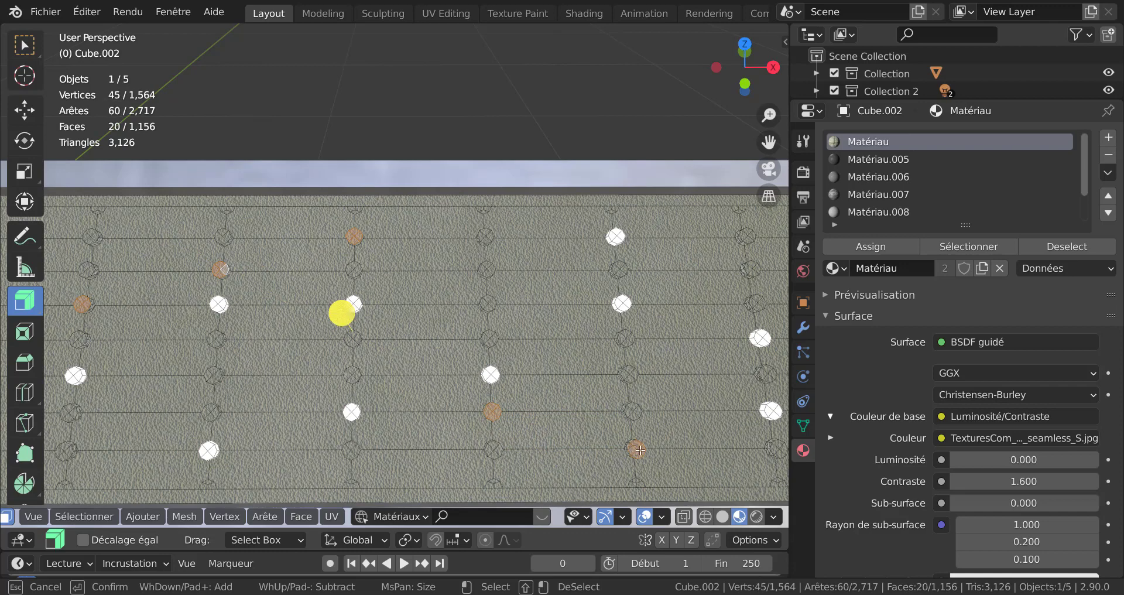
left_click(753, 269)
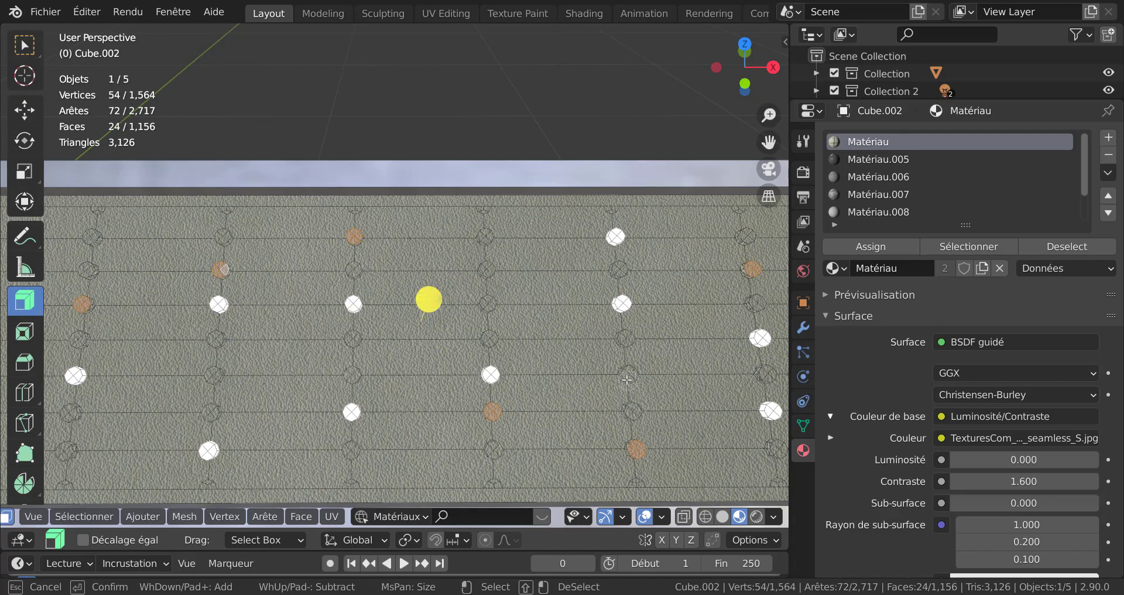
key("Escape")
Step: Grow the selection once around the selected console buttons
scroll(509, 316, "down", 4)
middle_click_drag(506, 350, 534, 428)
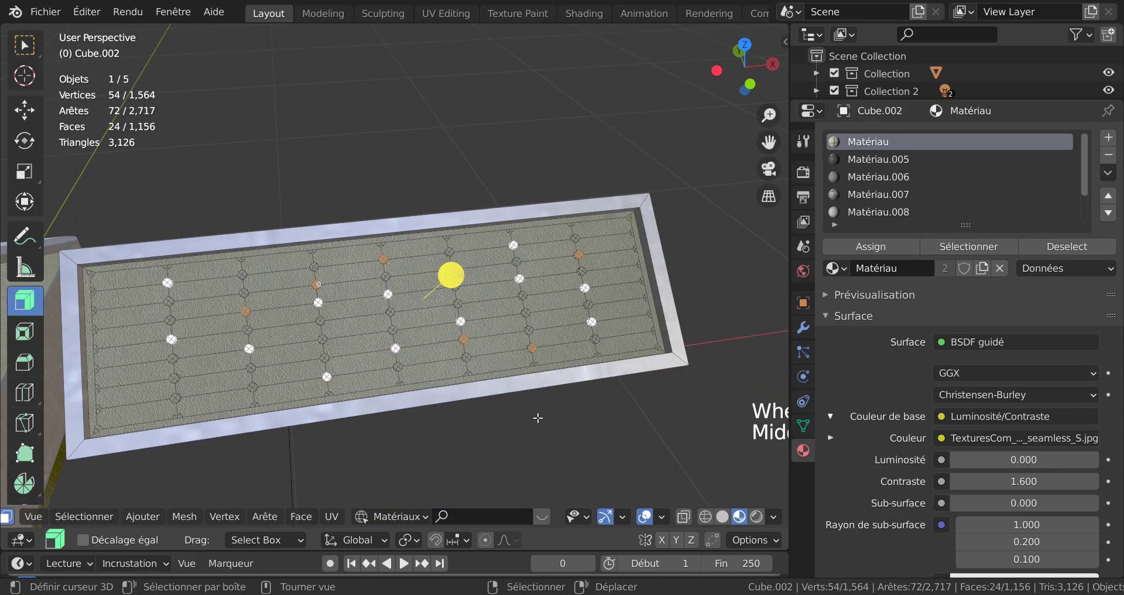
key("ctrl+KP_Add")
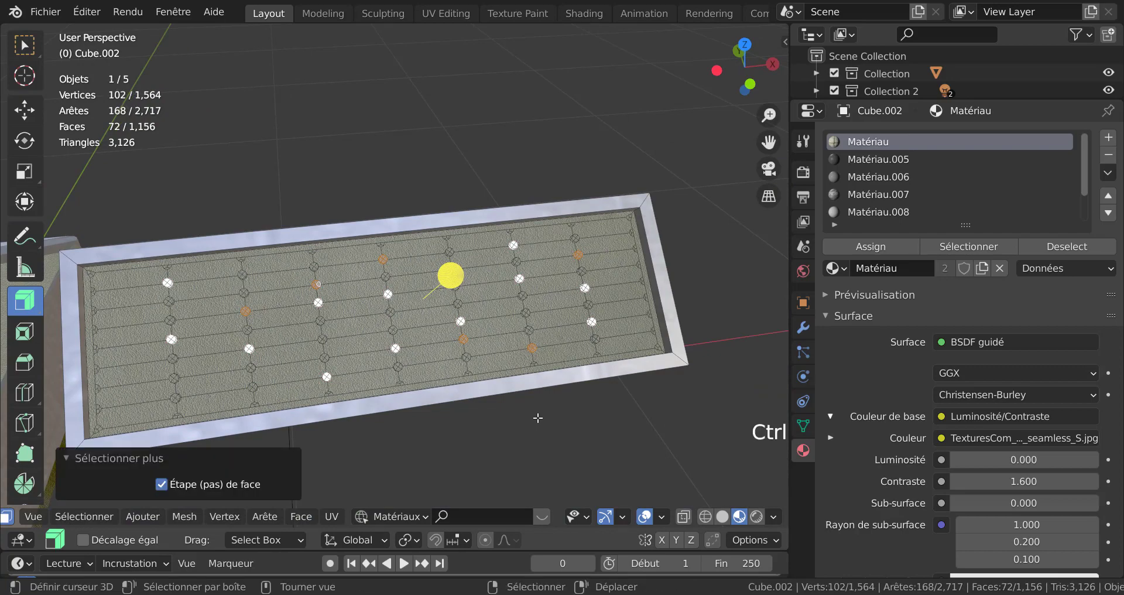
scroll(348, 324, "up", 3, "ctrl")
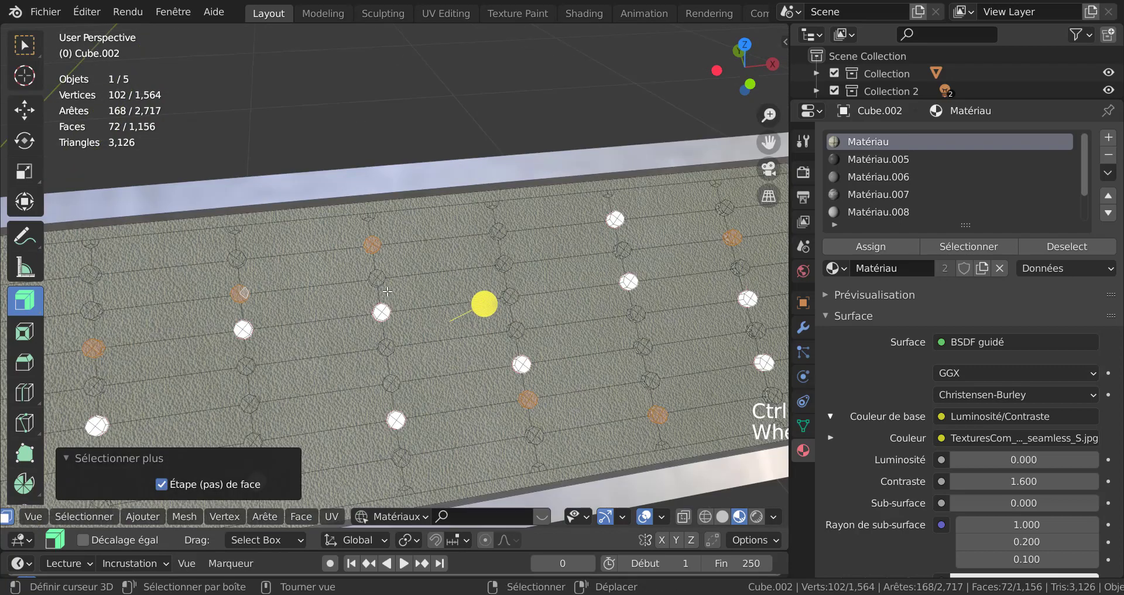
middle_click_drag(387, 291, 480, 299)
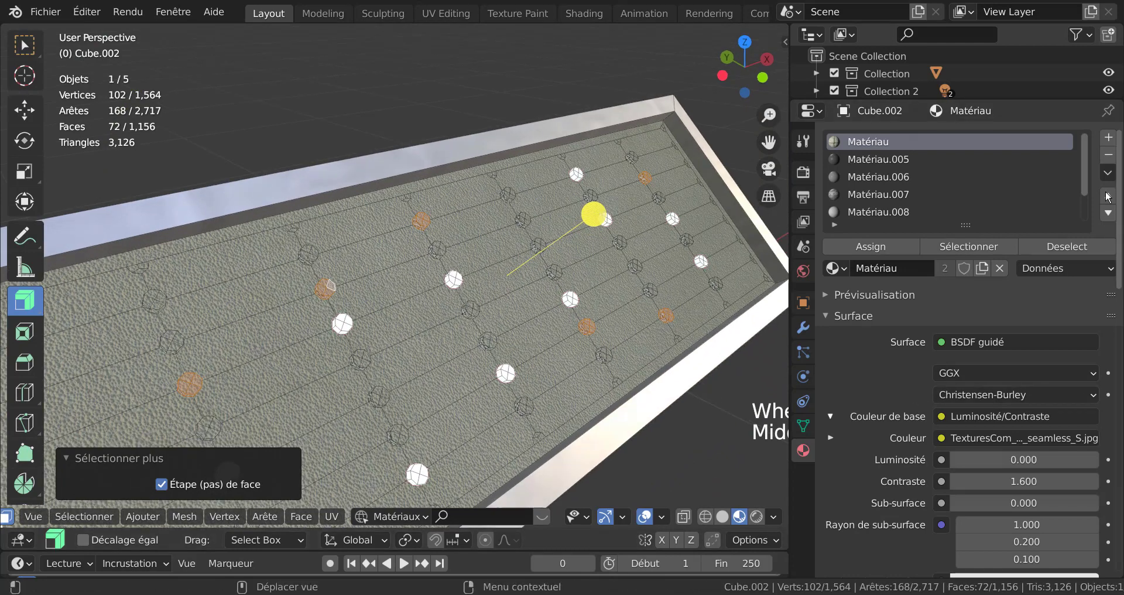
Step: Create a new material in a new slot of the console object and set its surface shader to Émission
left_click(1108, 137)
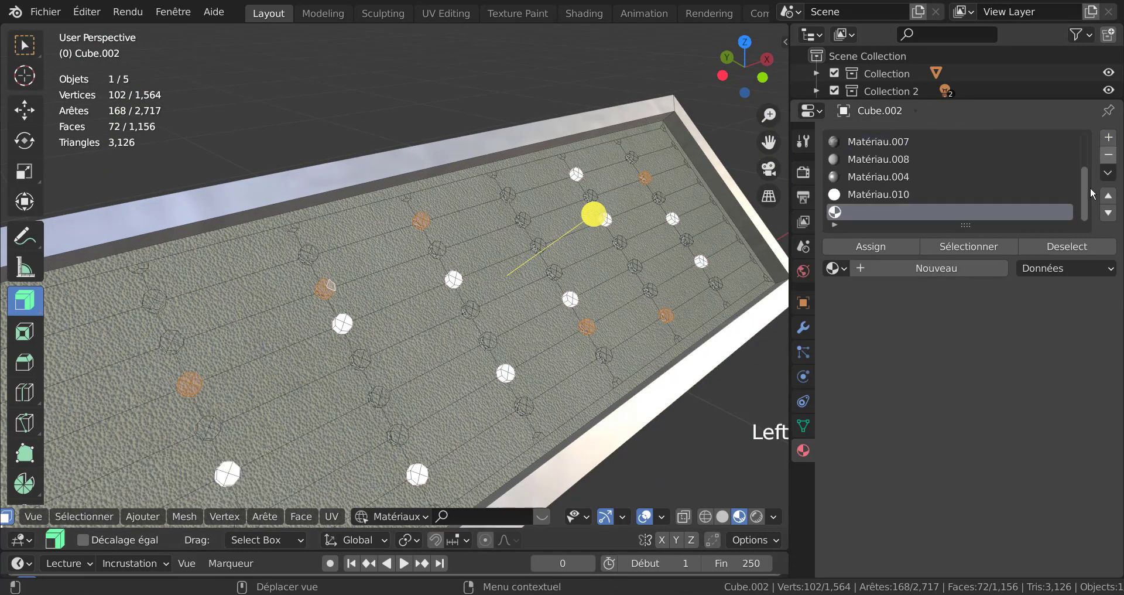
left_click(936, 267)
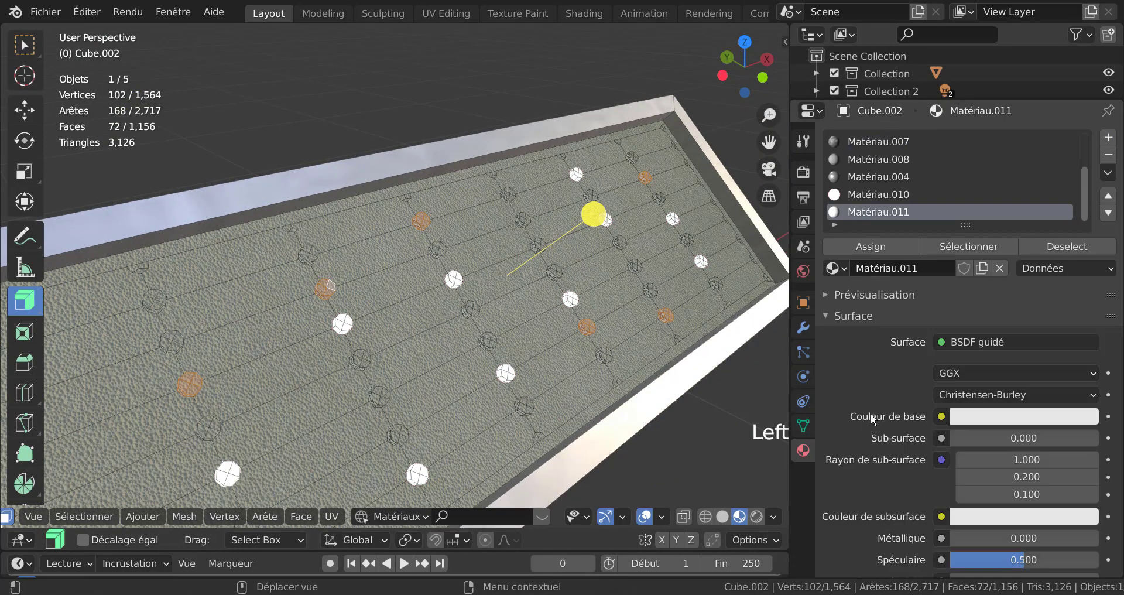
scroll(870, 412, "down", 1)
left_click(1015, 318)
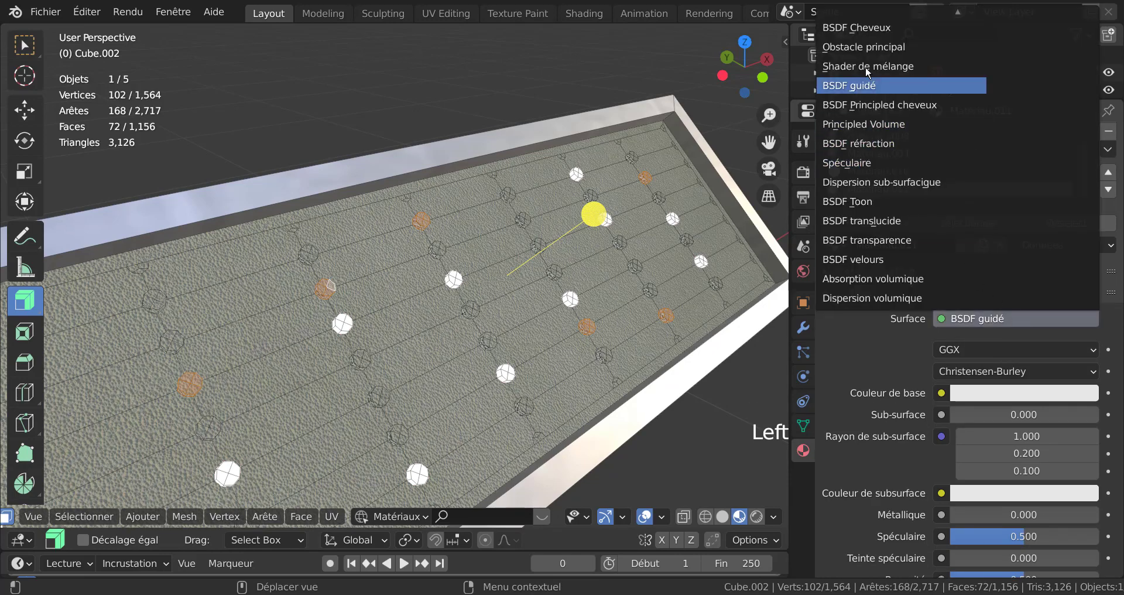
scroll(864, 70, "up", 5)
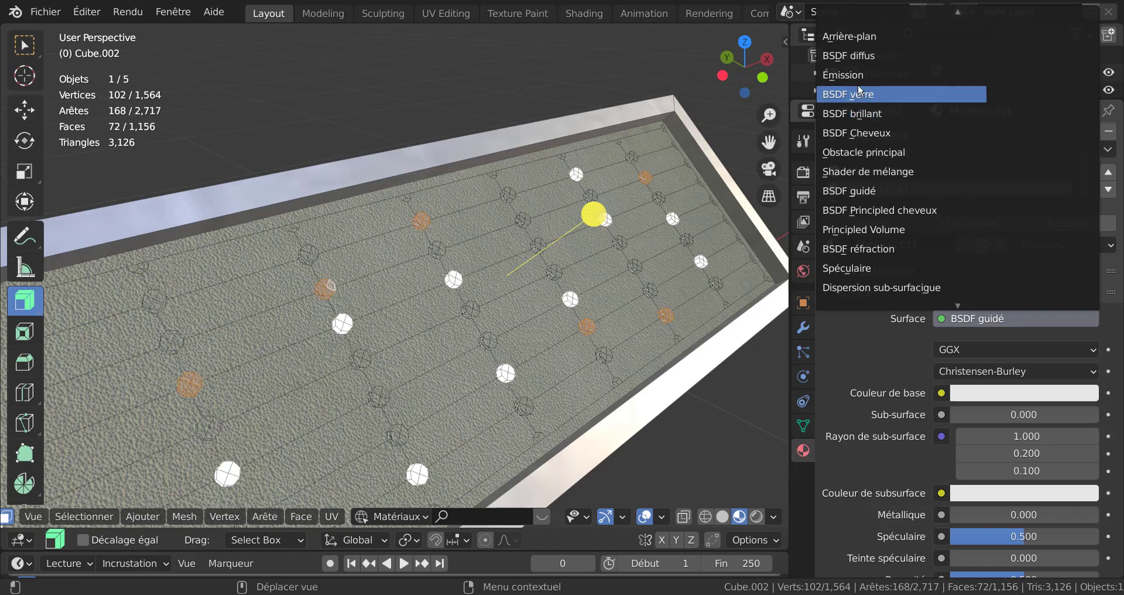
left_click(844, 73)
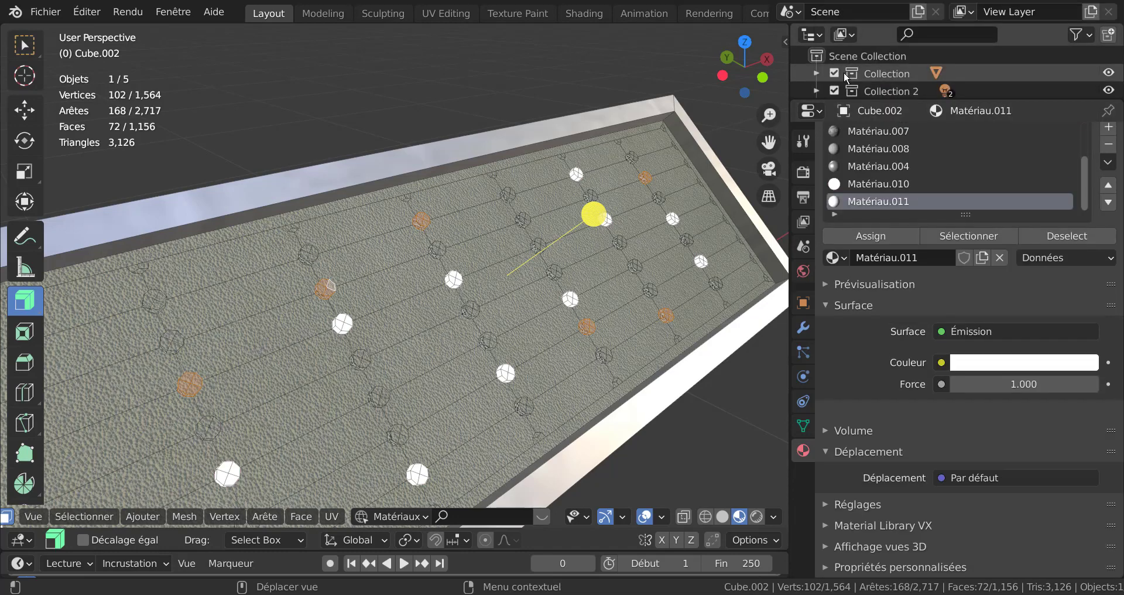
Step: Assign the emission material to the selected buttons and set its colour to light green
left_click(882, 242)
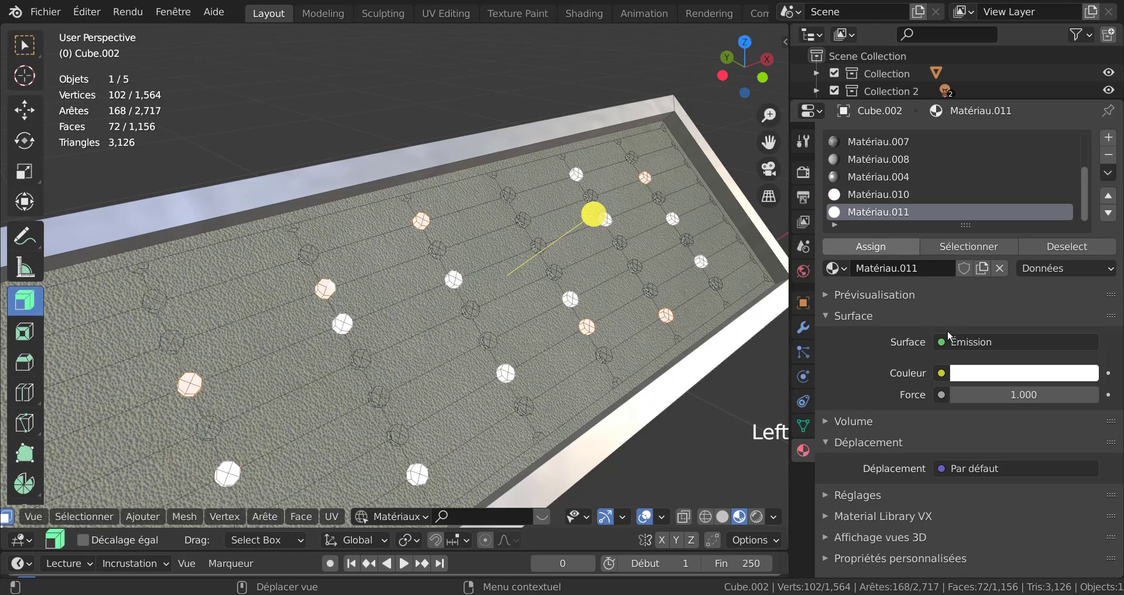
left_click(1026, 372)
left_click(1005, 226)
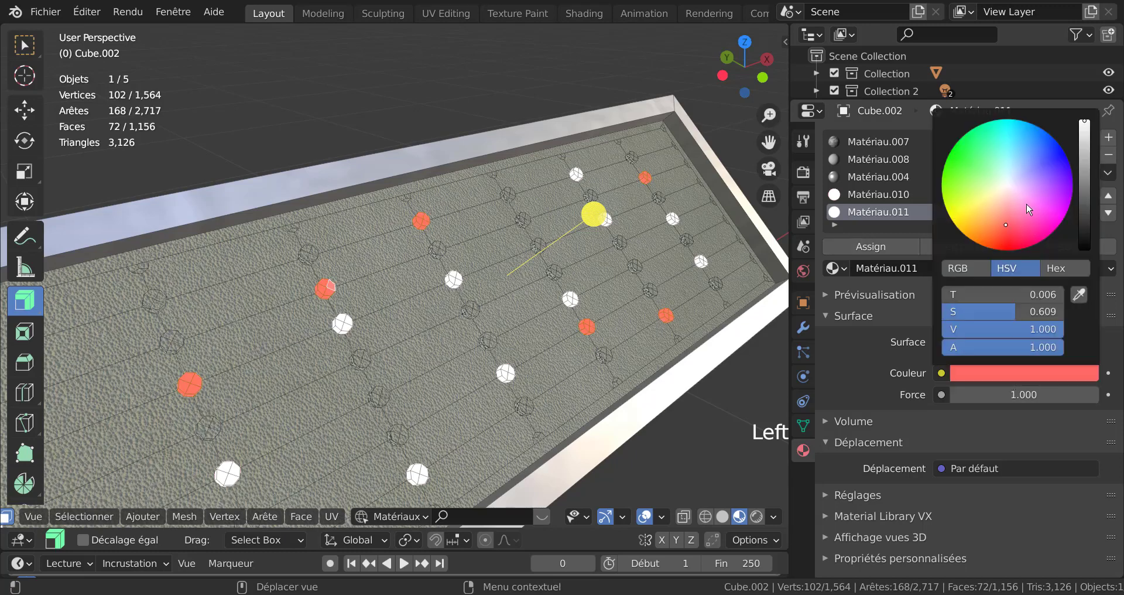
left_click(976, 169)
scroll(644, 422, "down", 4)
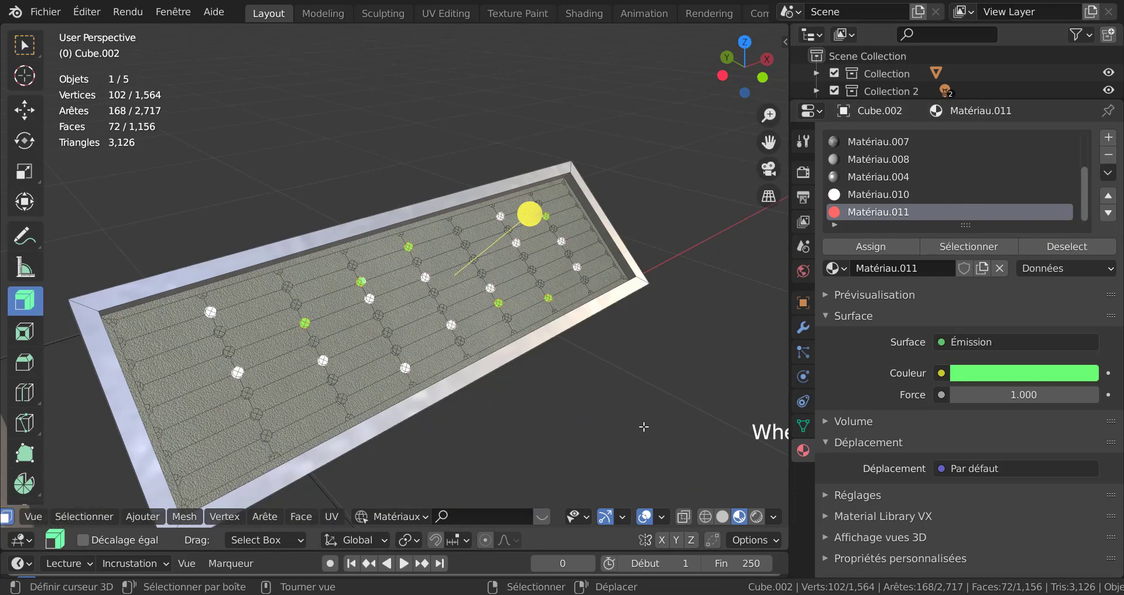
middle_click_drag(640, 432, 592, 447)
scroll(593, 447, "down", 1)
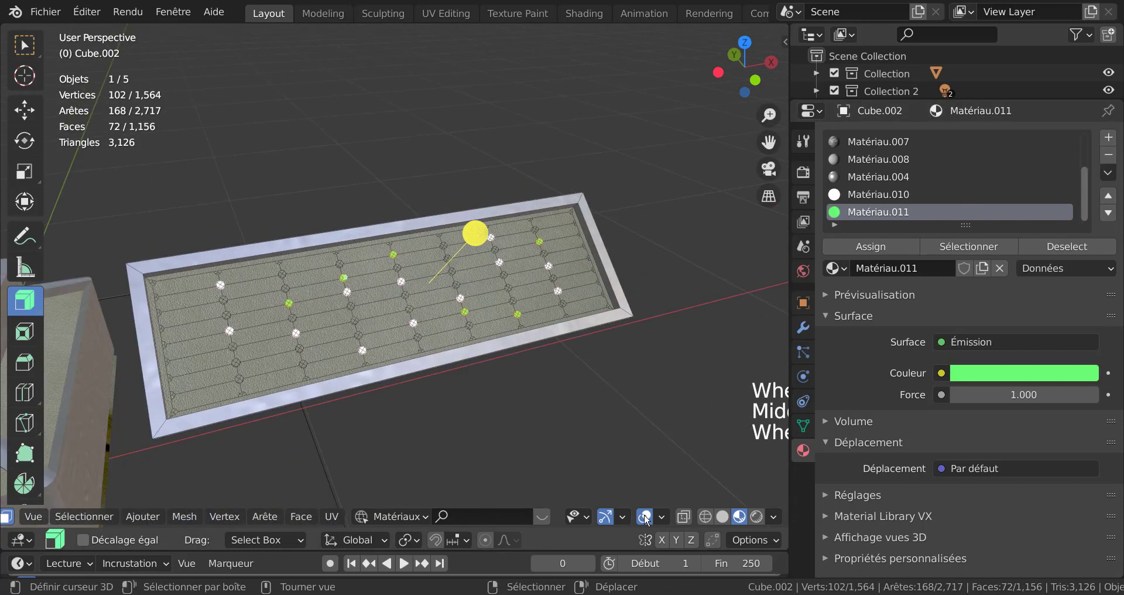
Step: Show the viewport in rendered shading and set the green material's emission strength to 18.8
left_click(756, 516)
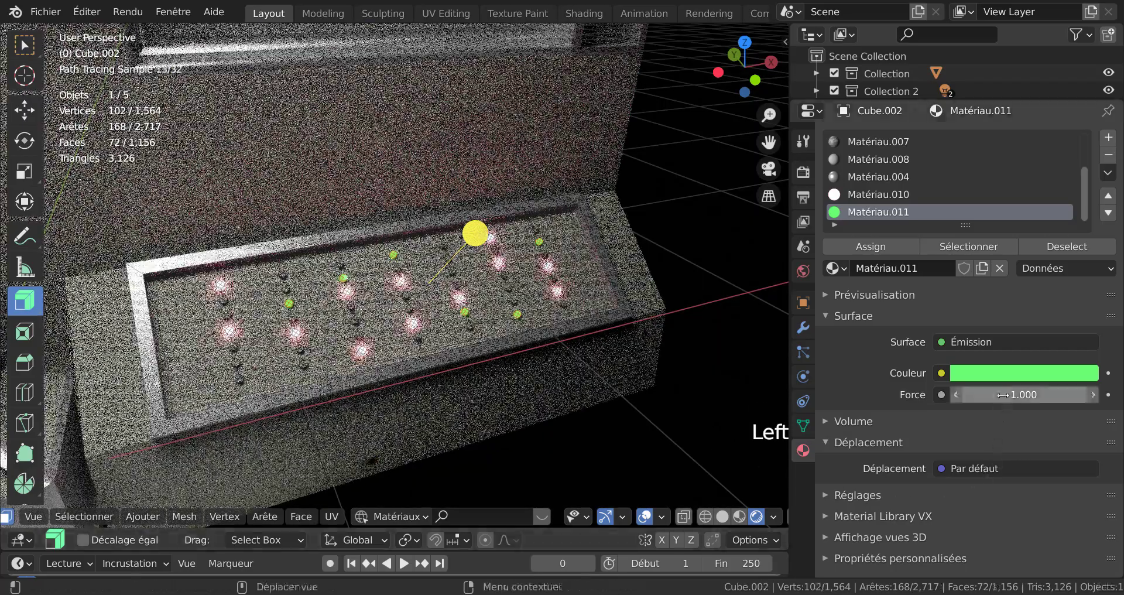
left_click_drag(1003, 394, 1083, 394)
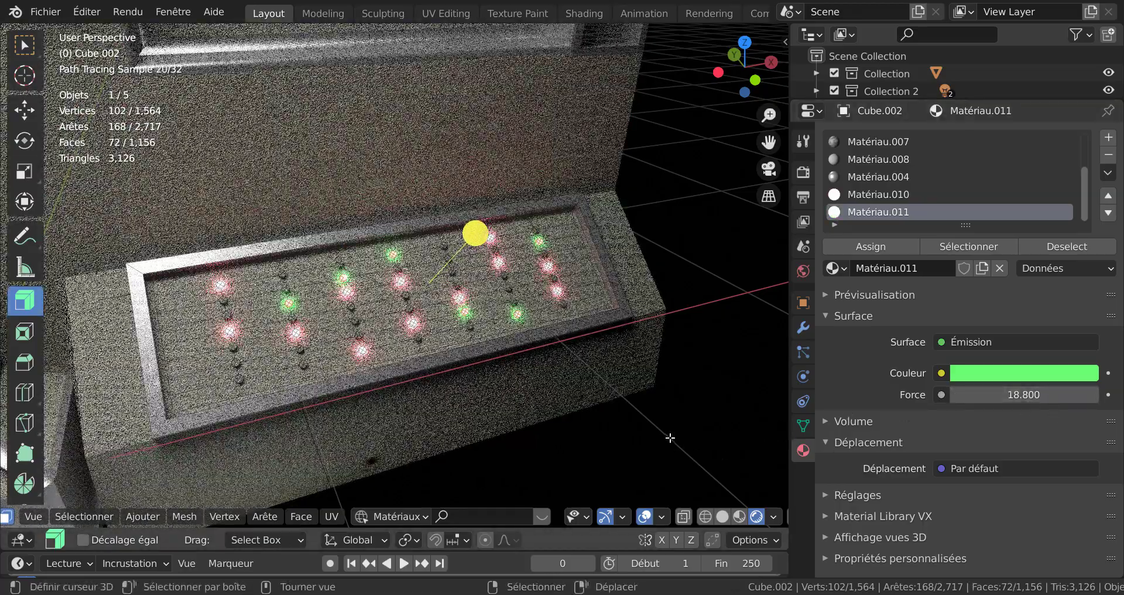
Step: Leave edit mode and examine the glowing buttons and the whole wall module in the rendered view
scroll(670, 438, "down", 1)
scroll(669, 437, "up", 3)
key("Tab")
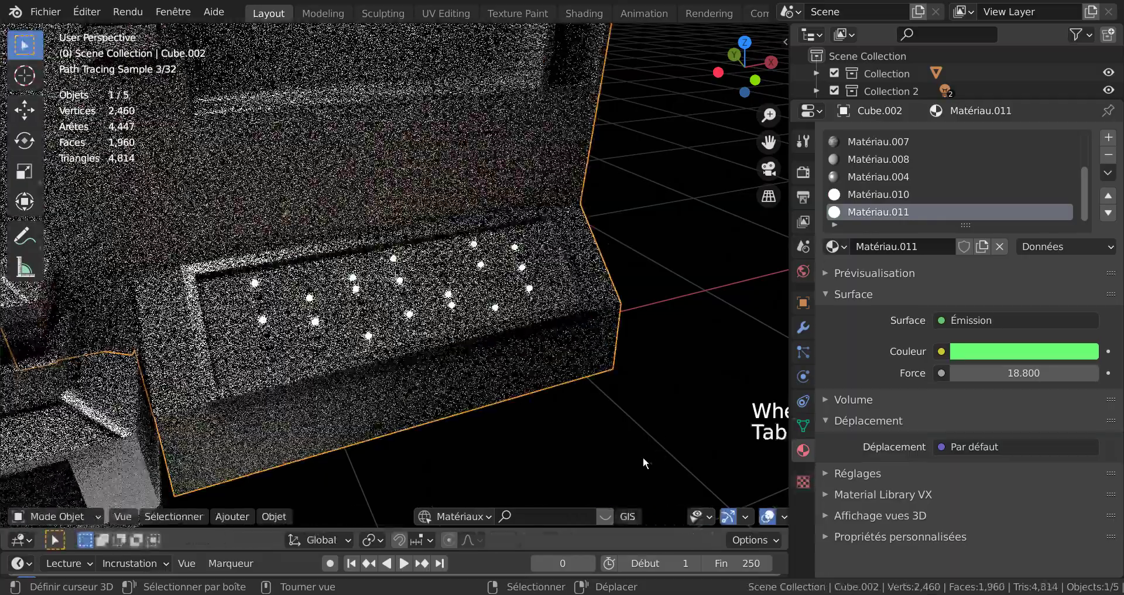
scroll(620, 448, "down", 3)
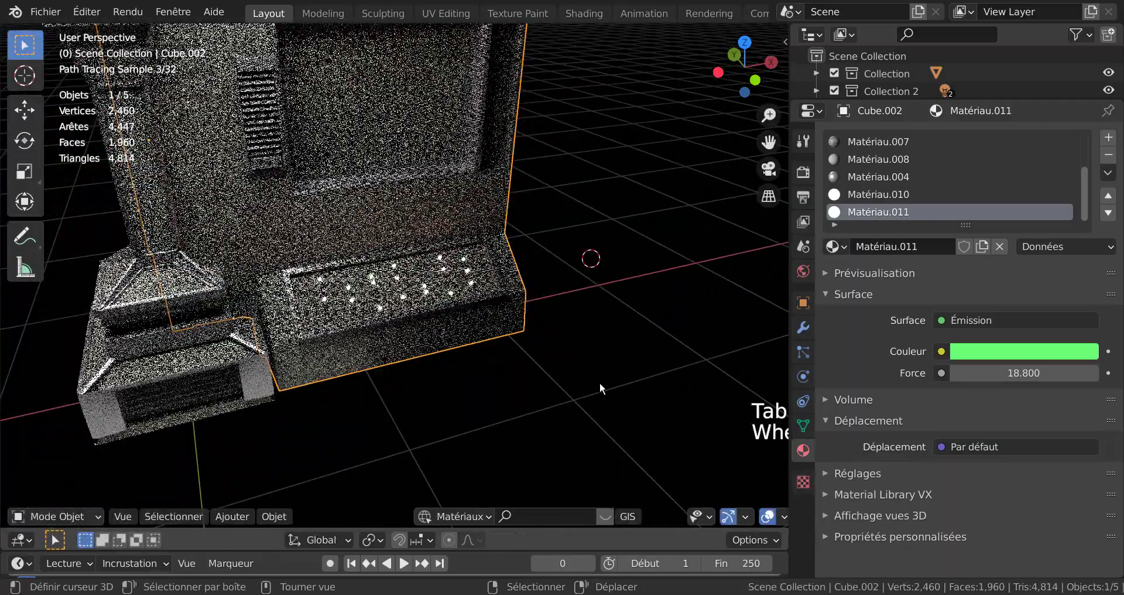
middle_click_drag(599, 382, 661, 414)
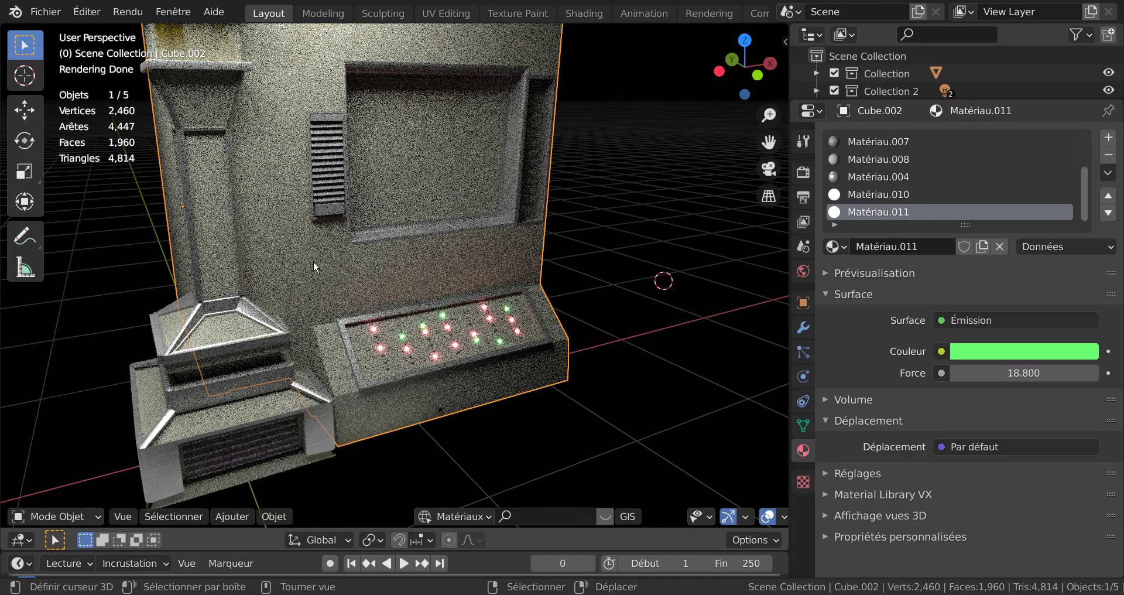
scroll(314, 263, "down", 1)
middle_click_drag(461, 271, 480, 259)
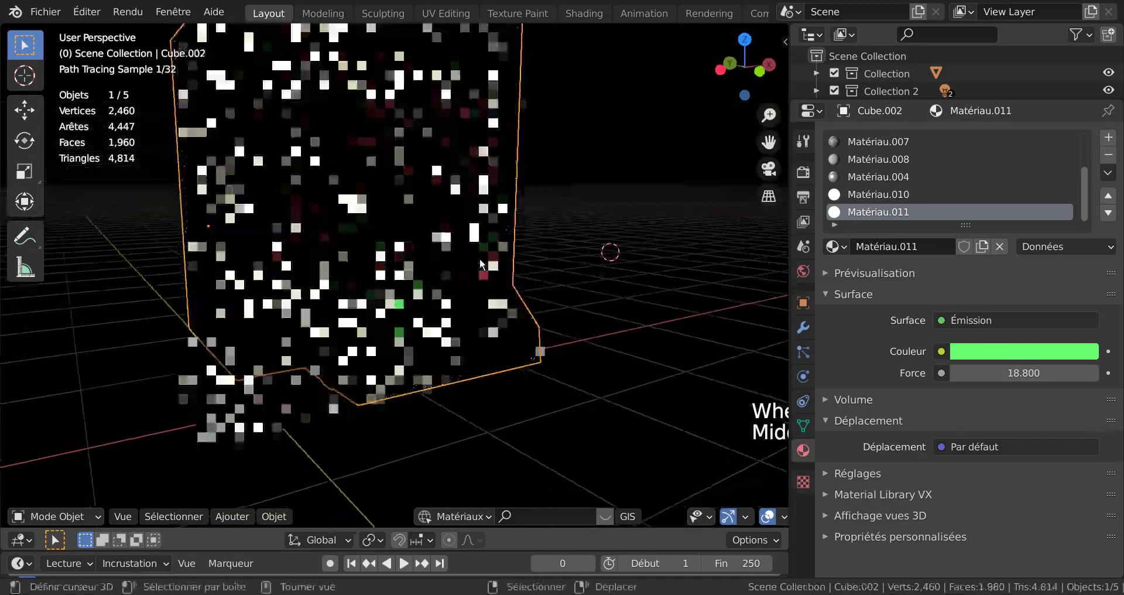
scroll(624, 254, "down", 1)
middle_click_drag(624, 254, 644, 311, "shift")
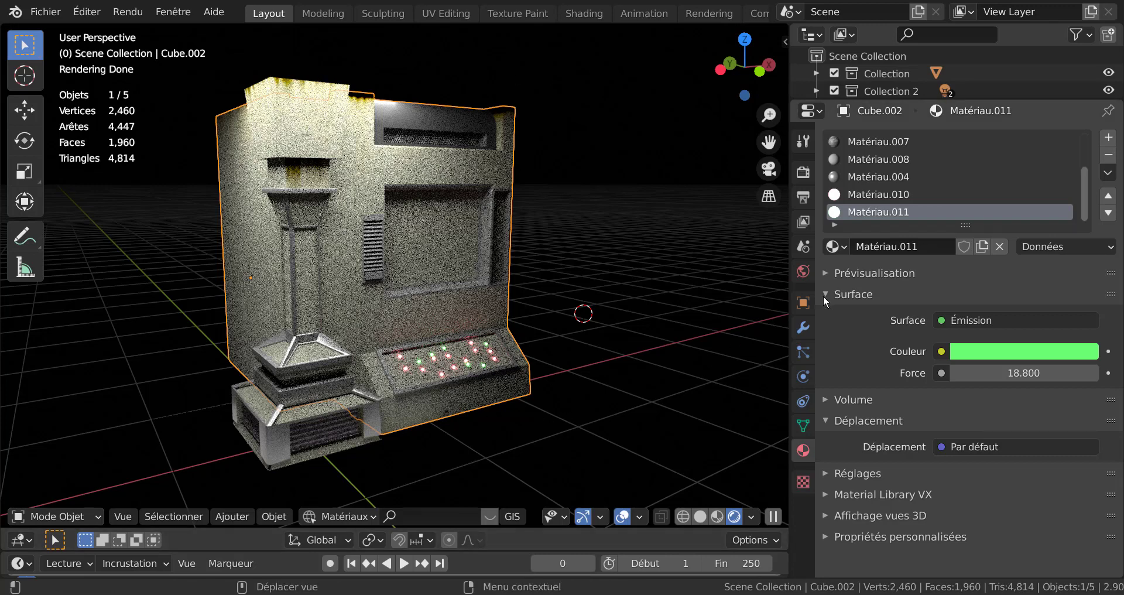
Step: Widen the 3D viewport by narrowing the properties area beside it
left_click_drag(816, 288, 914, 283)
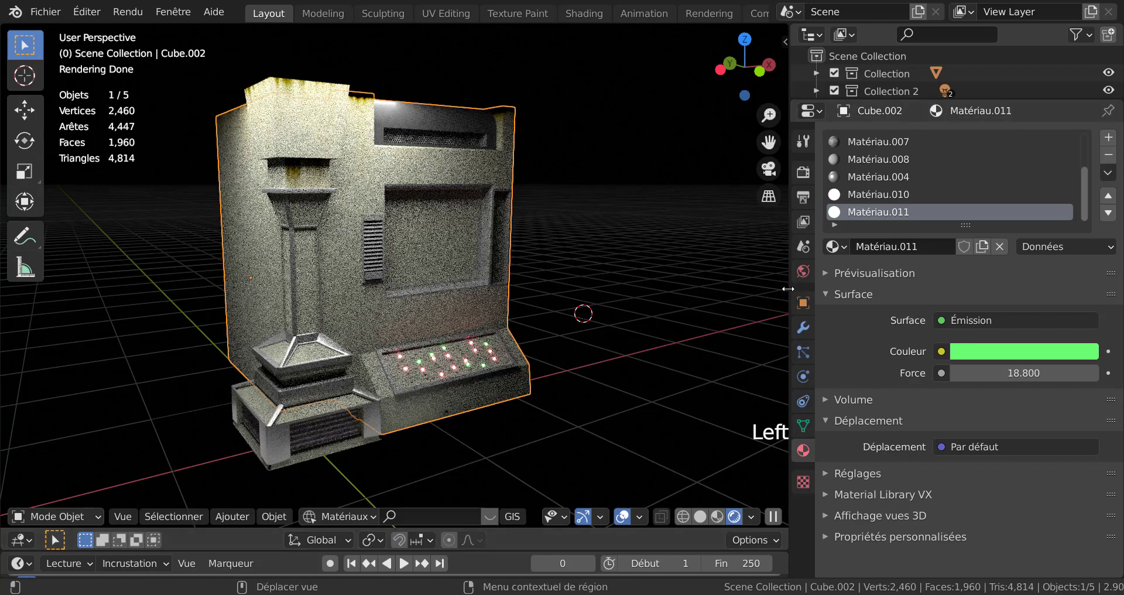
left_click_drag(791, 287, 952, 290)
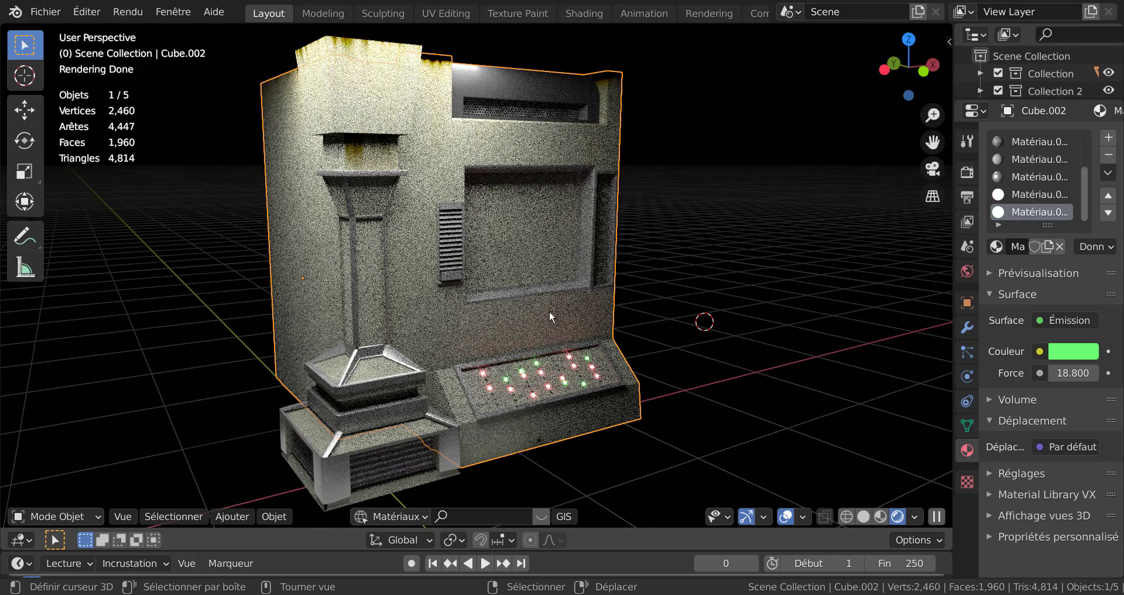
scroll(549, 318, "down", 1)
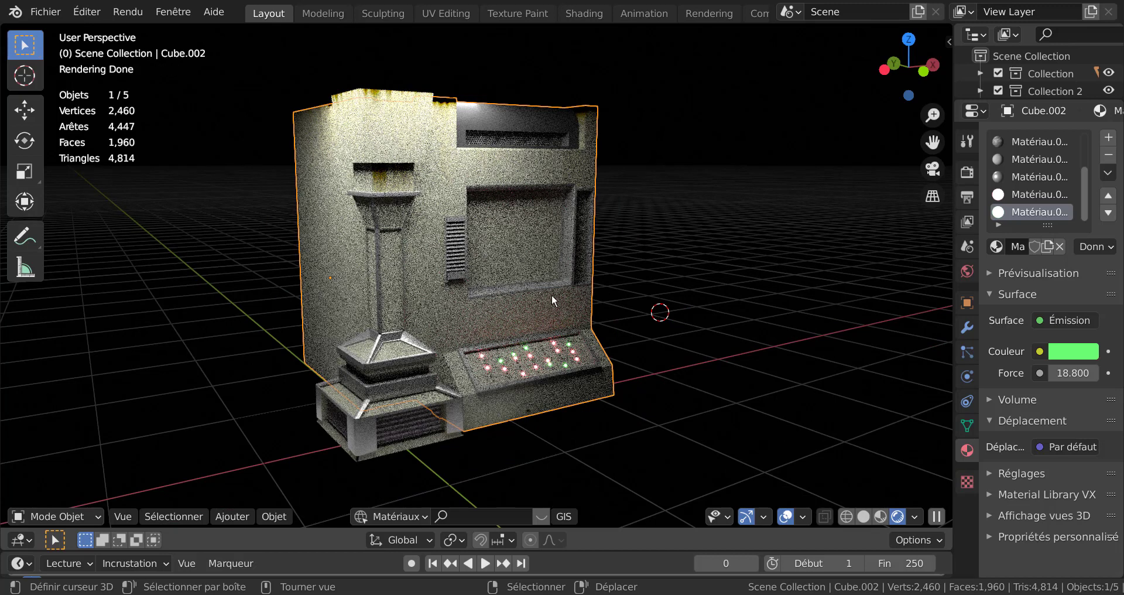
Step: Select the wall module with the console and enter edit mode on it
right_click(515, 318)
key("Tab")
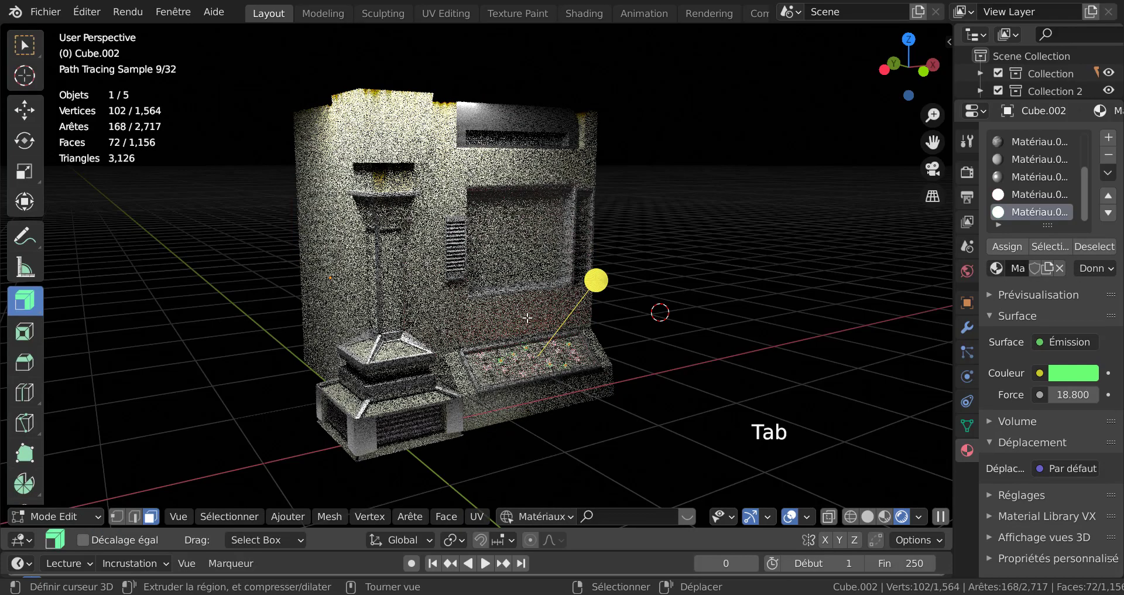
key("Tab")
right_click(516, 323)
key("Tab")
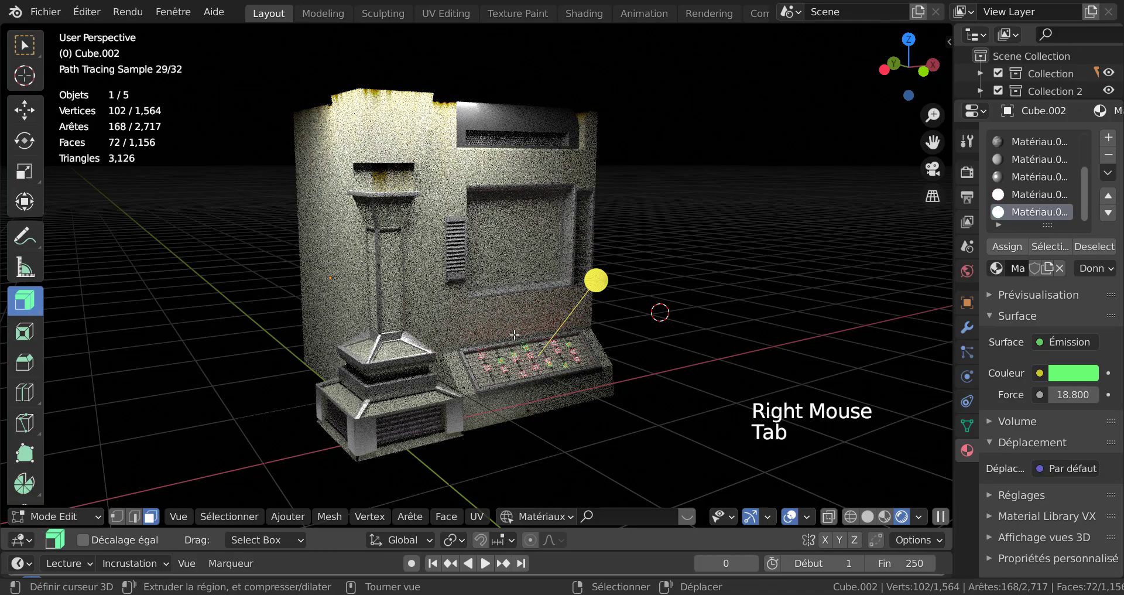
Step: Change the viewport to solid shading and reveal all hidden faces of the wall module
middle_click_drag(514, 336, 541, 308)
scroll(541, 307, "up", 5)
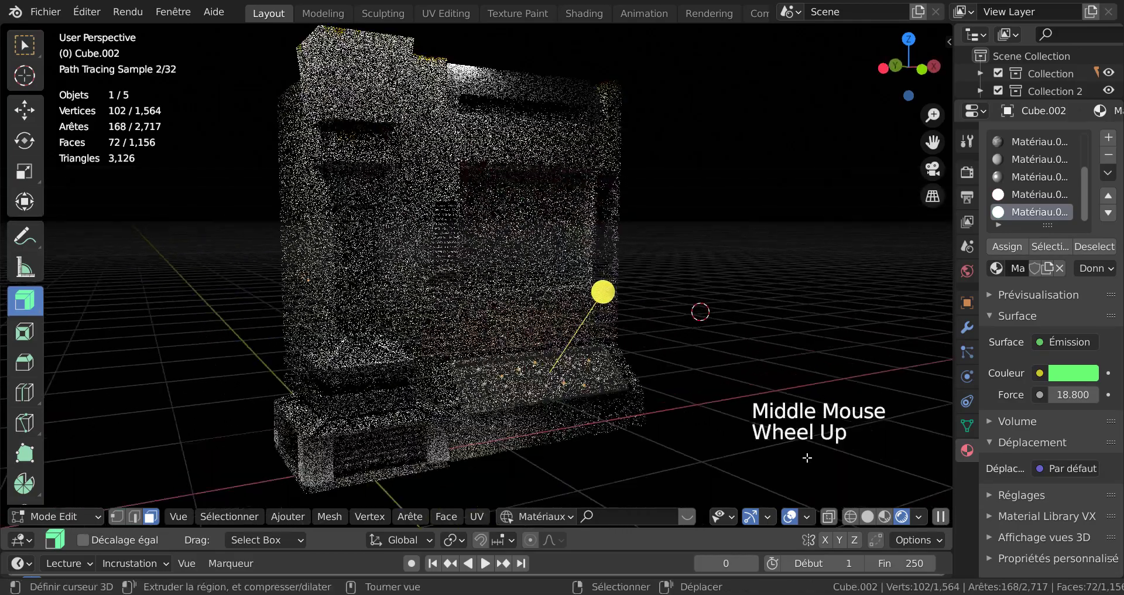
left_click(867, 516)
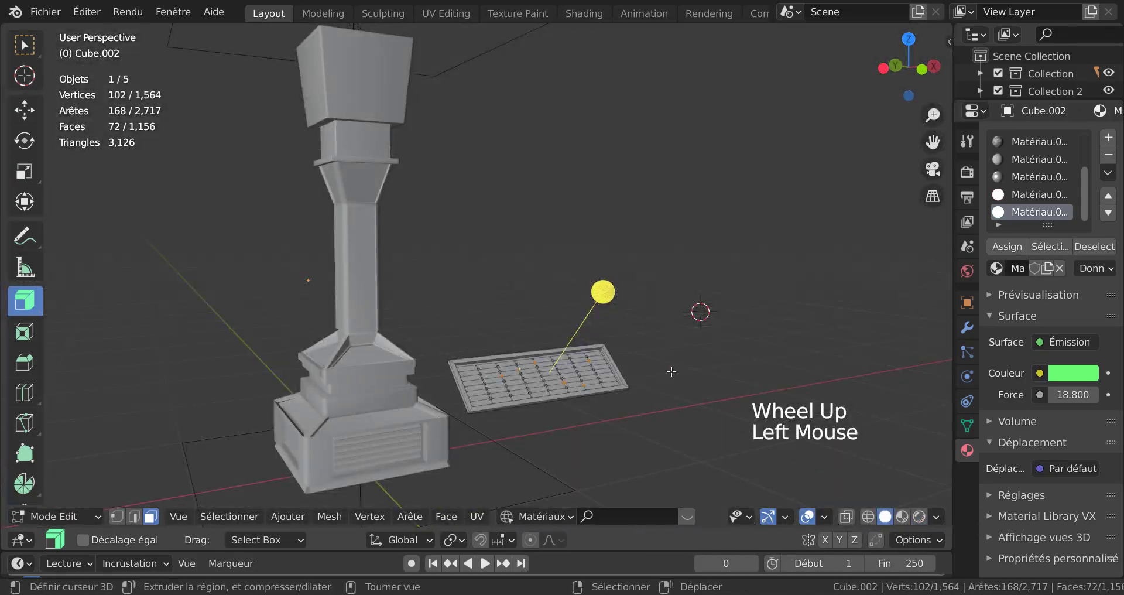
middle_click_drag(670, 375, 673, 391)
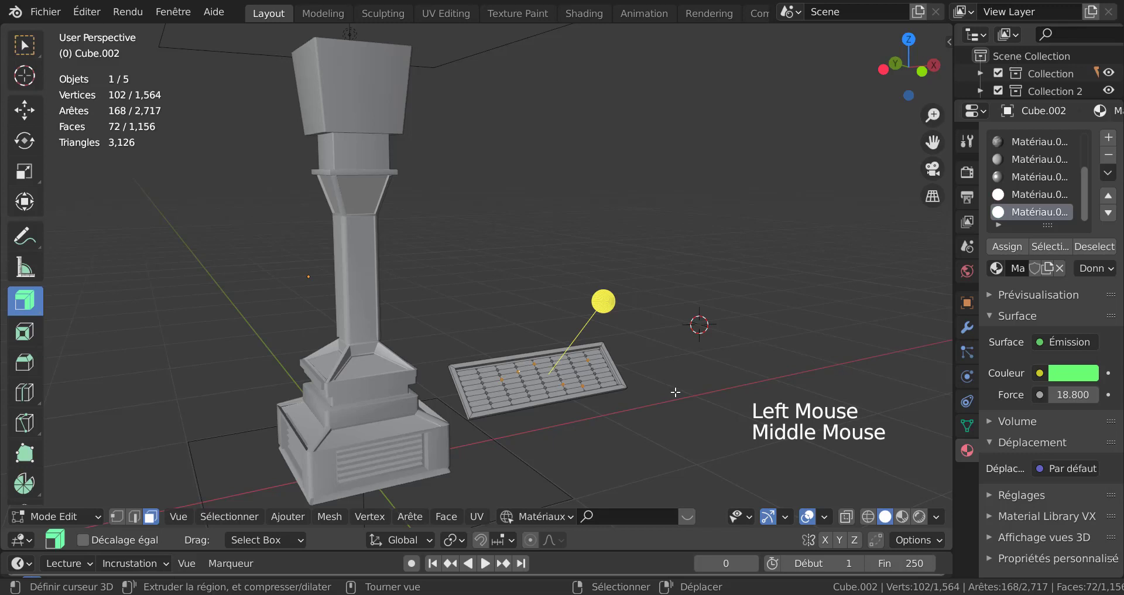
key("alt+h")
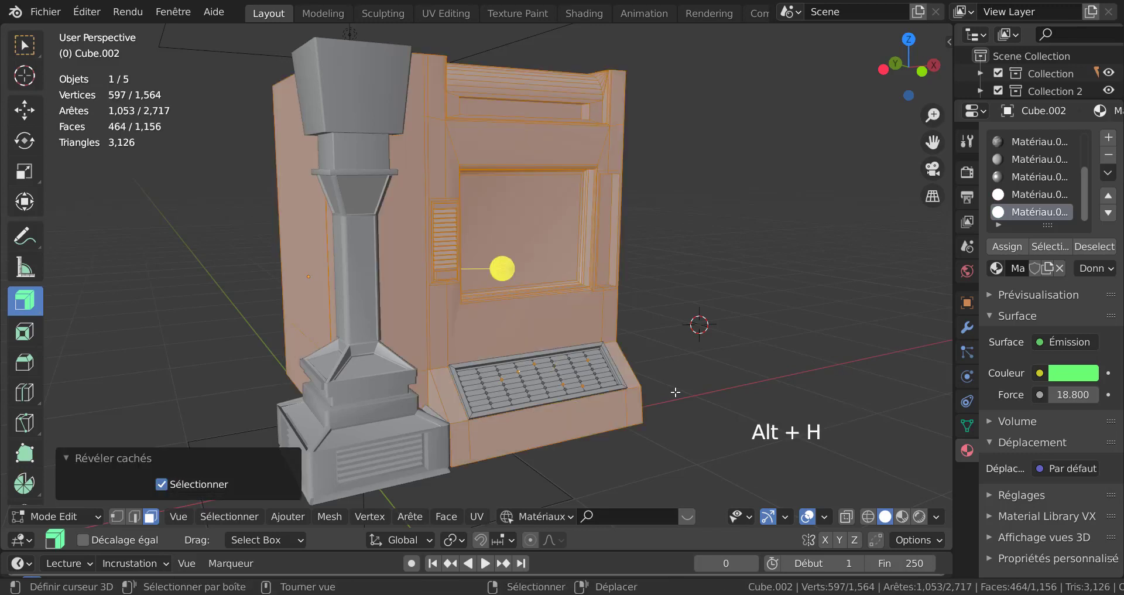
Step: Leave edit mode on the wall module and deselect it
key("Tab")
scroll(589, 399, "down", 1)
scroll(587, 261, "up", 2)
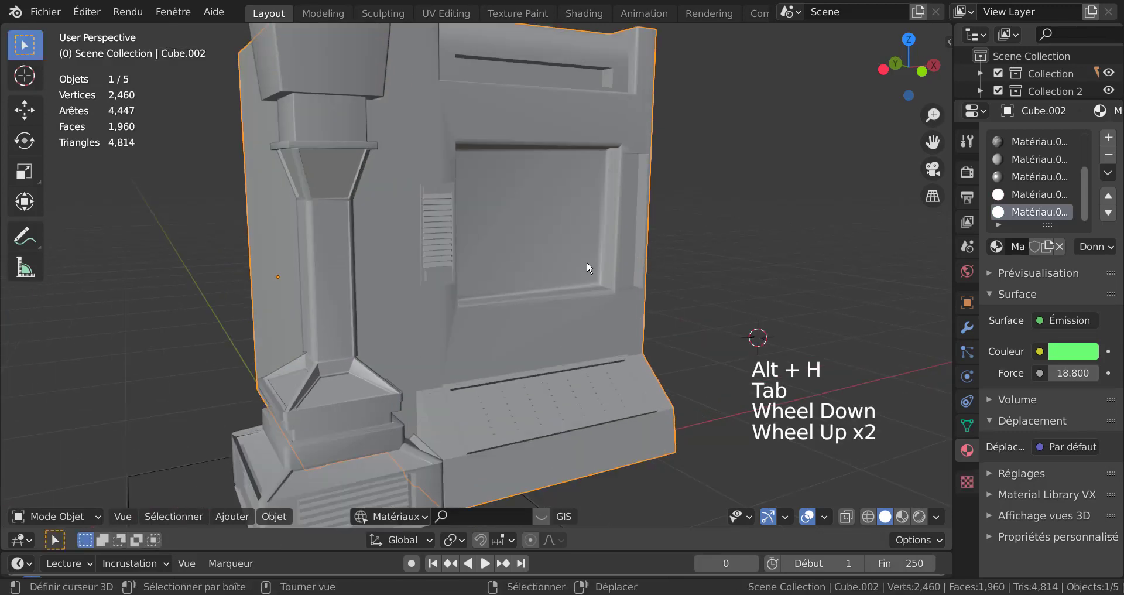
key("Tab")
key("Tab")
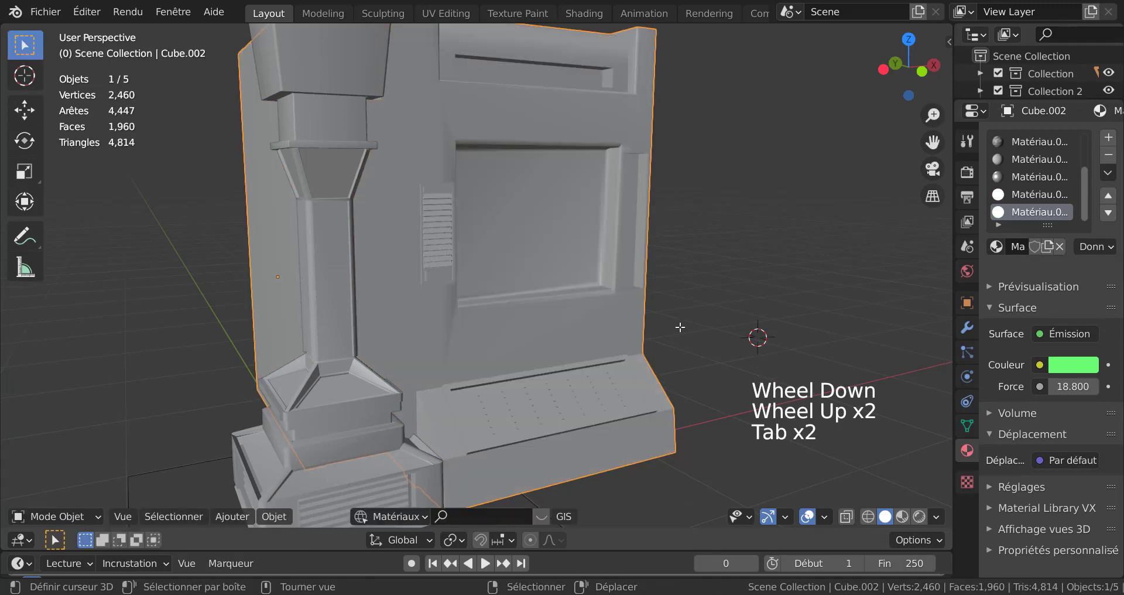
right_click(683, 326)
scroll(661, 331, "down", 1)
scroll(534, 299, "down", 2)
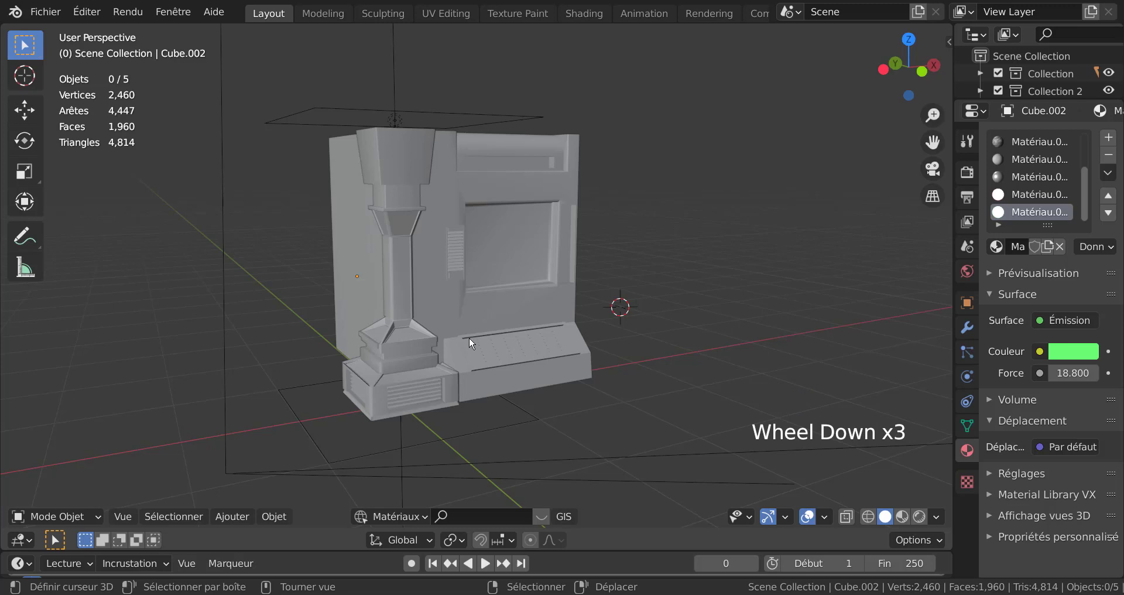
scroll(472, 338, "up", 2)
scroll(531, 336, "down", 1)
key("Tab")
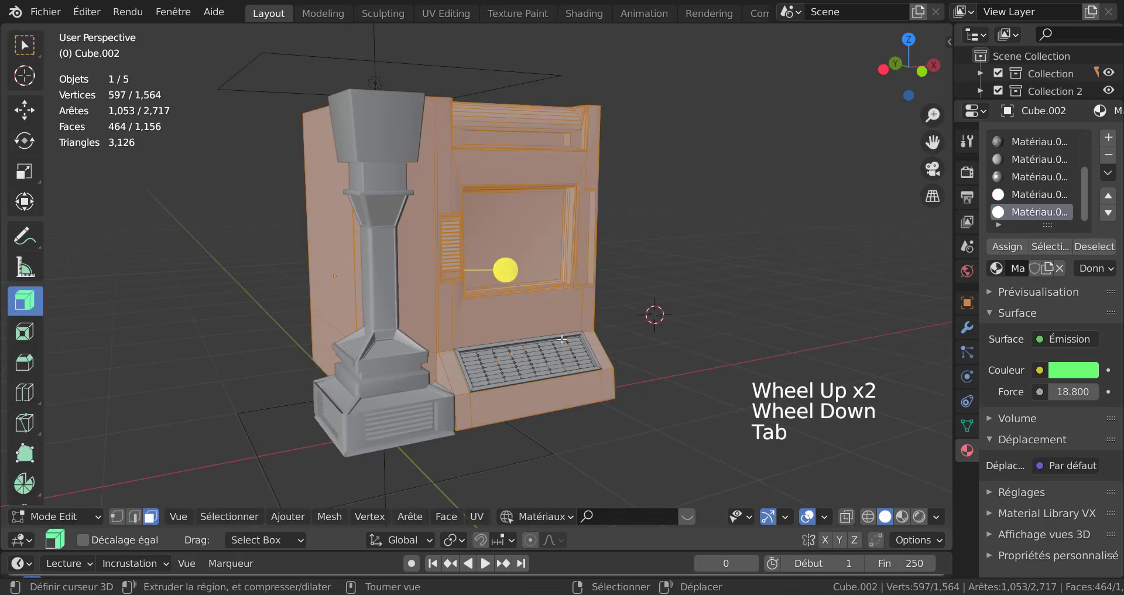
key("Tab")
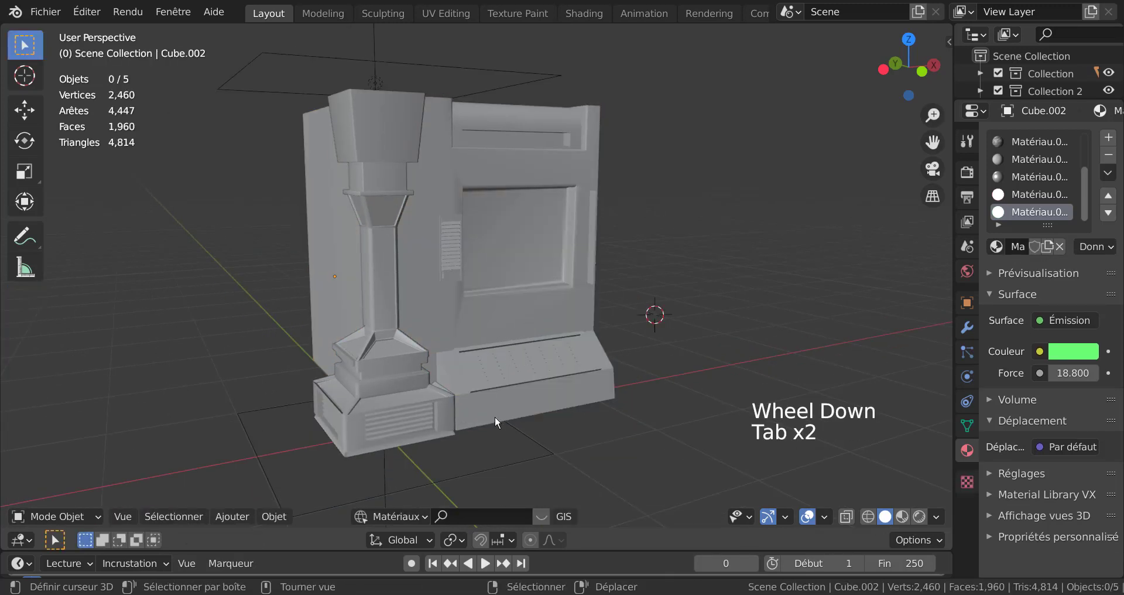
middle_click_drag(493, 416, 589, 424, "shift")
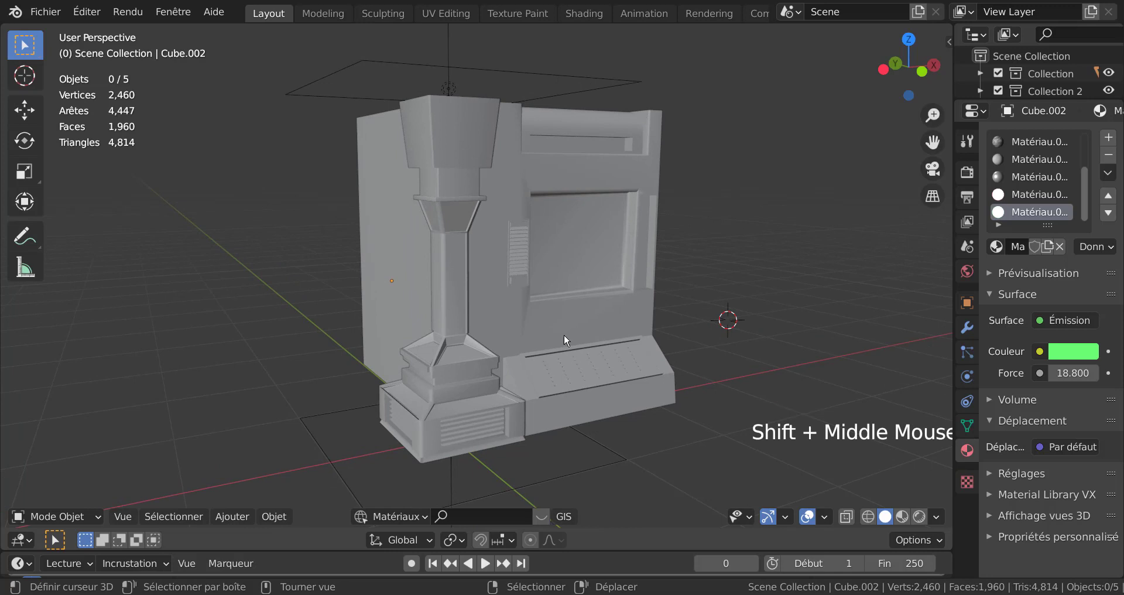
middle_click_drag(563, 336, 558, 314)
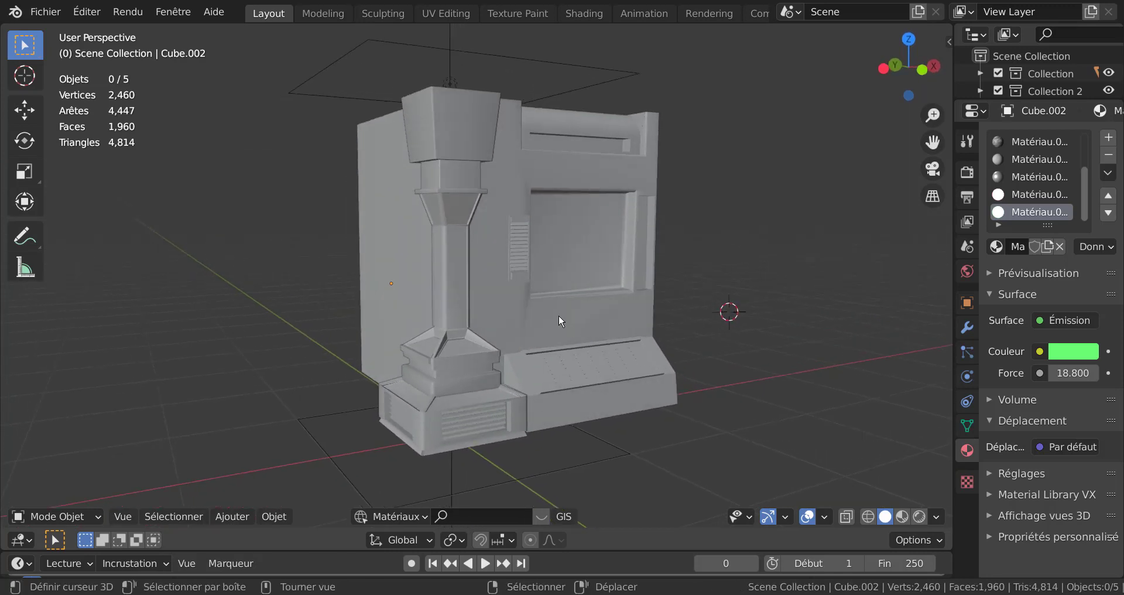
key("Tab")
key("Tab")
Step: Select both the wall module and the pillar in front of it and hide them
right_click(516, 329)
right_click(462, 298, "shift")
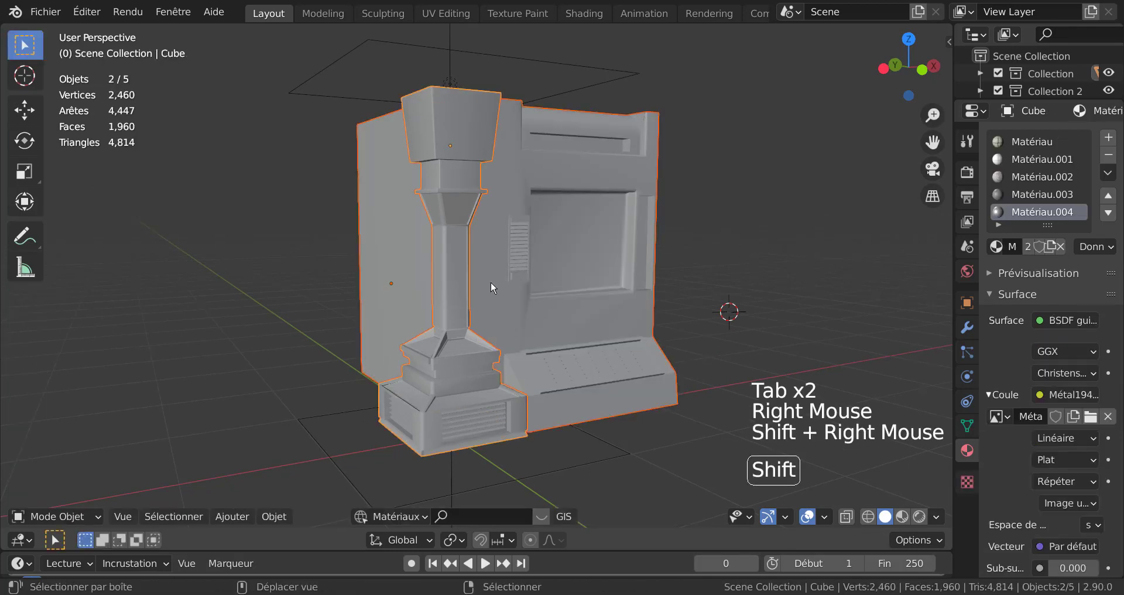
scroll(792, 335, "down", 2)
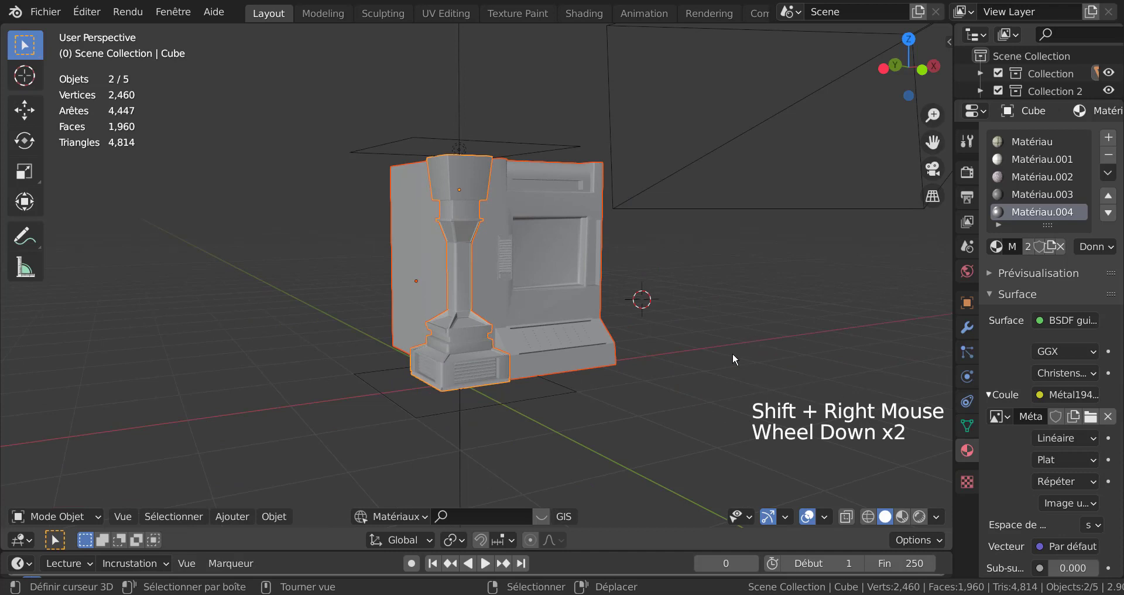
key("h")
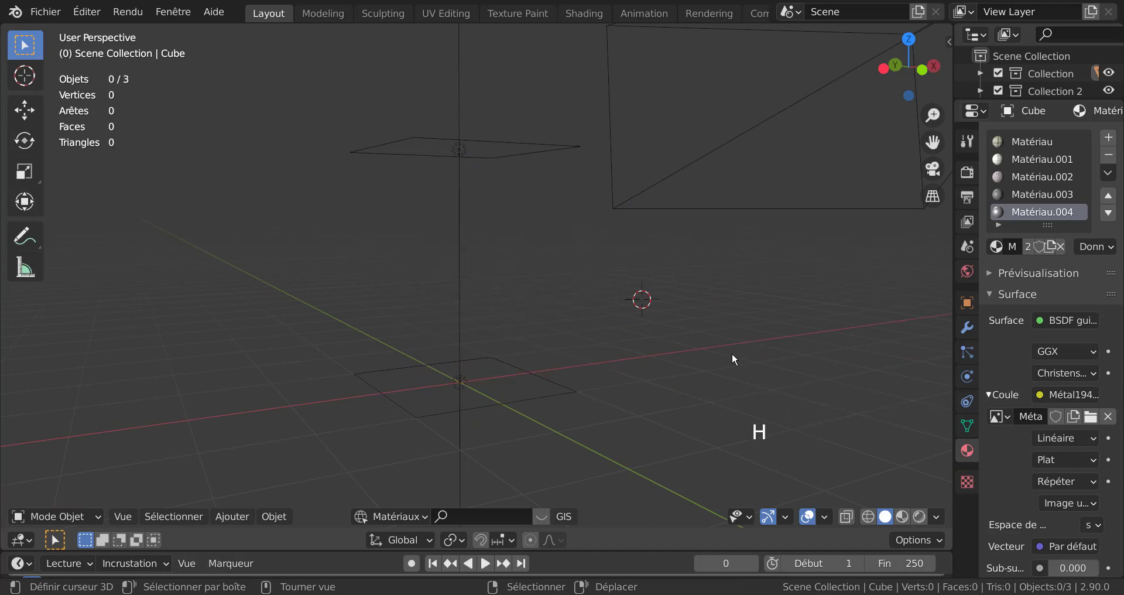
Step: Reset the 3D cursor to the world origin
middle_click_drag(672, 343, 662, 360)
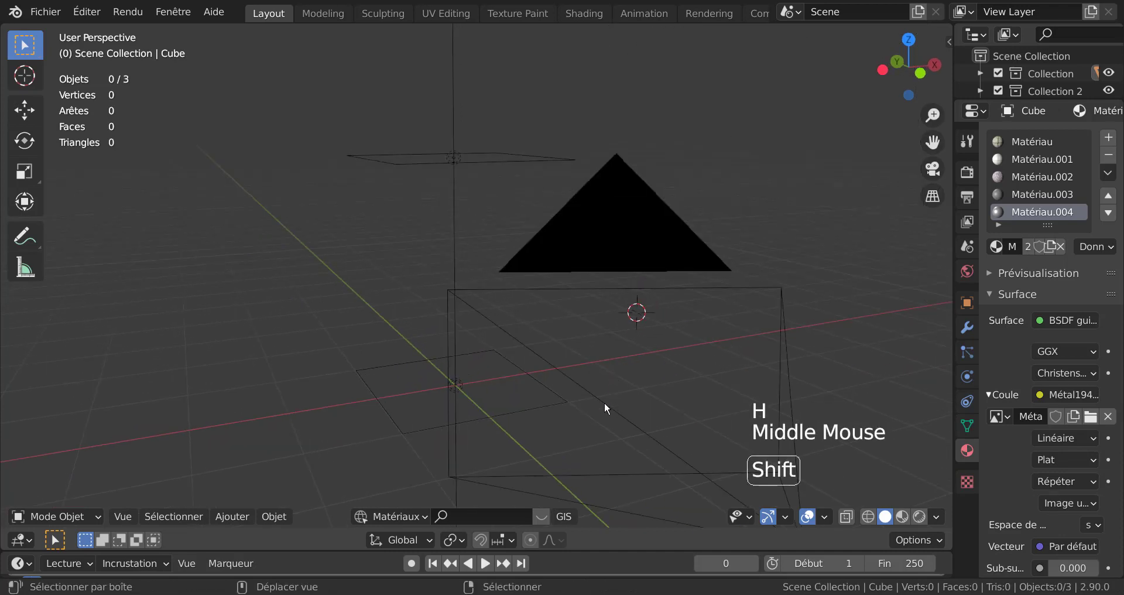
middle_click_drag(604, 401, 672, 308, "shift")
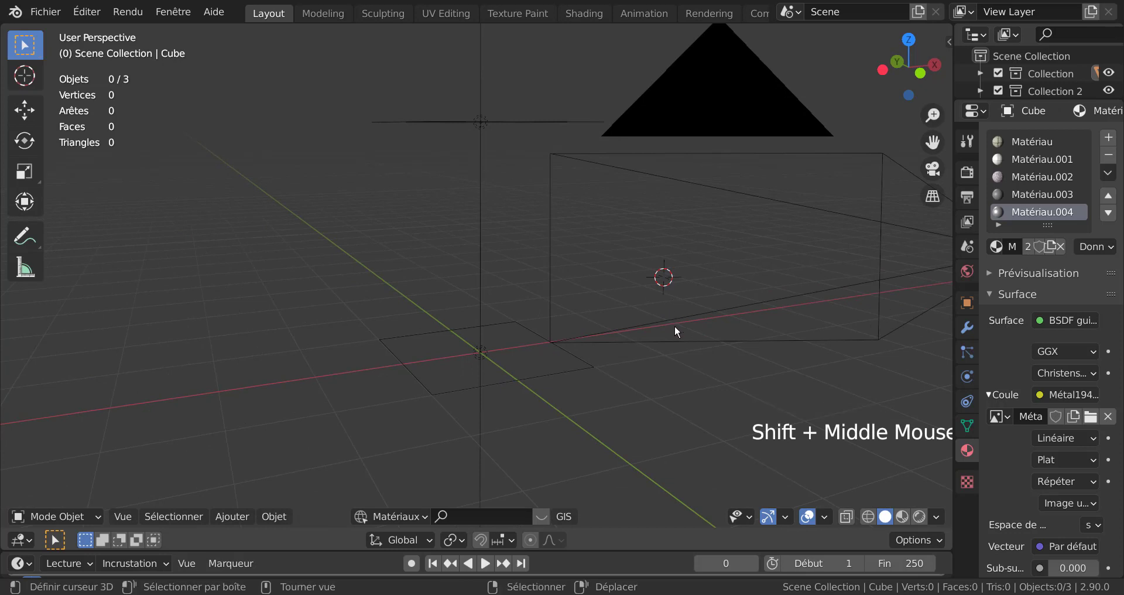
key("shift+s")
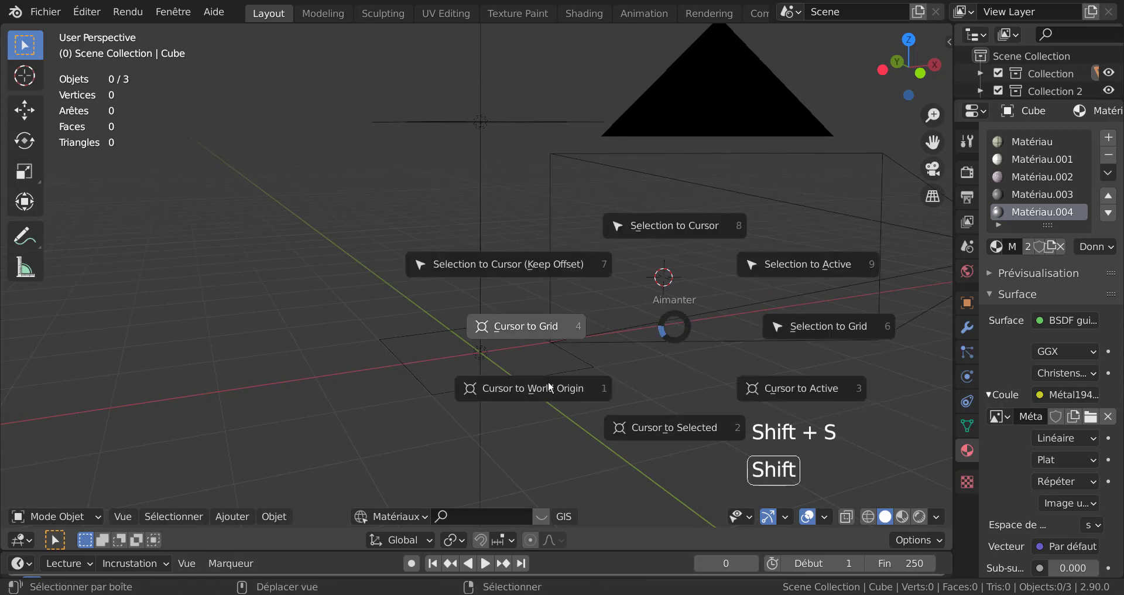
left_click(539, 385)
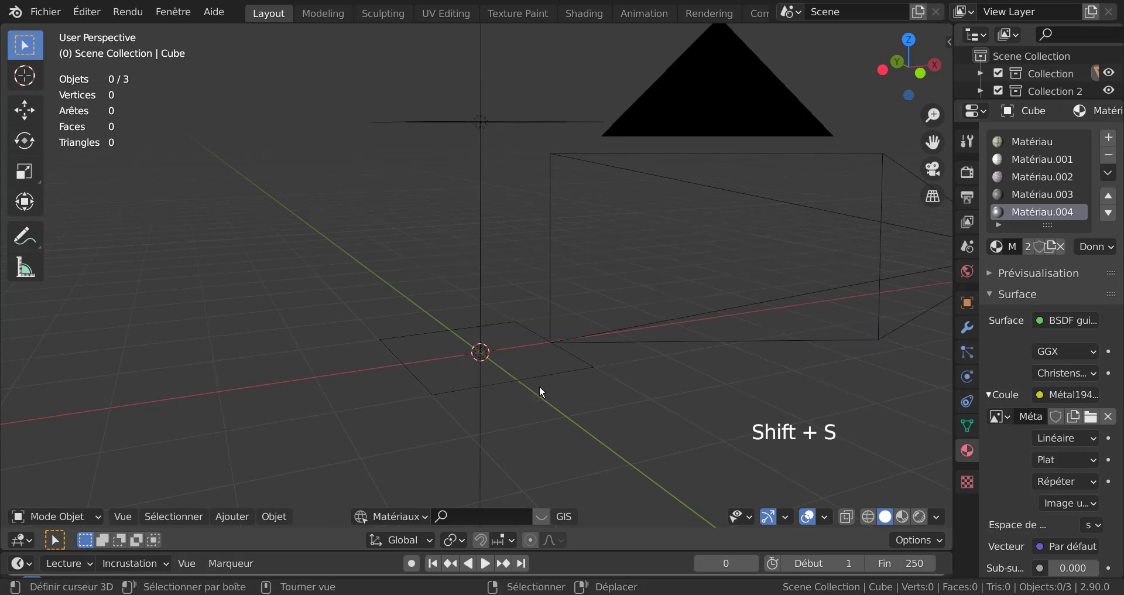
Step: Add a 2 m mesh plane at the world origin
left_click(241, 519)
mouse_move(239, 495)
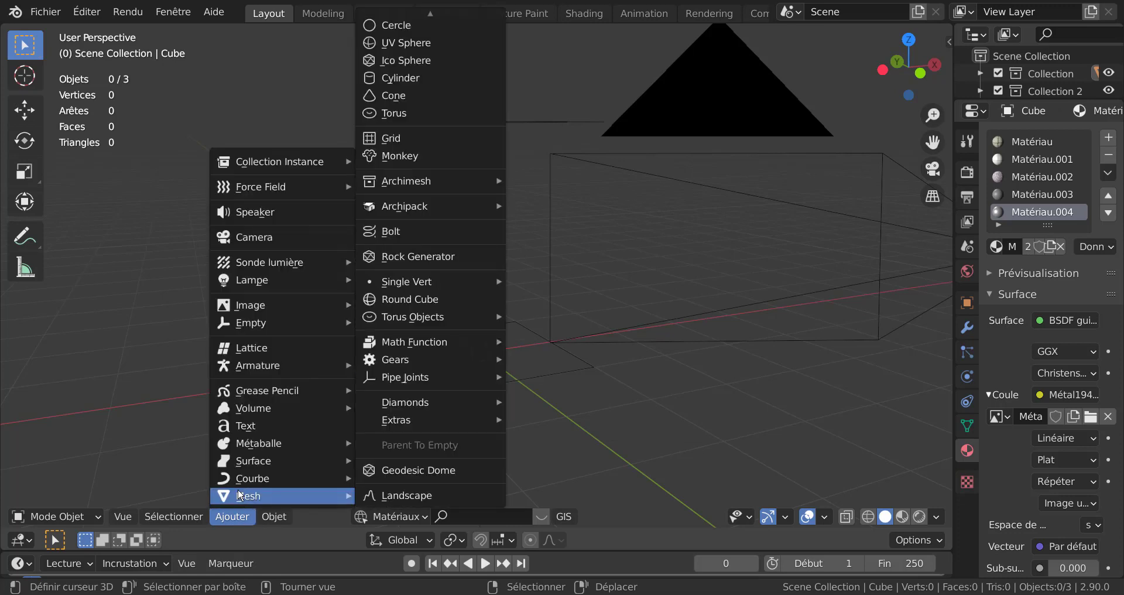
left_click(409, 21)
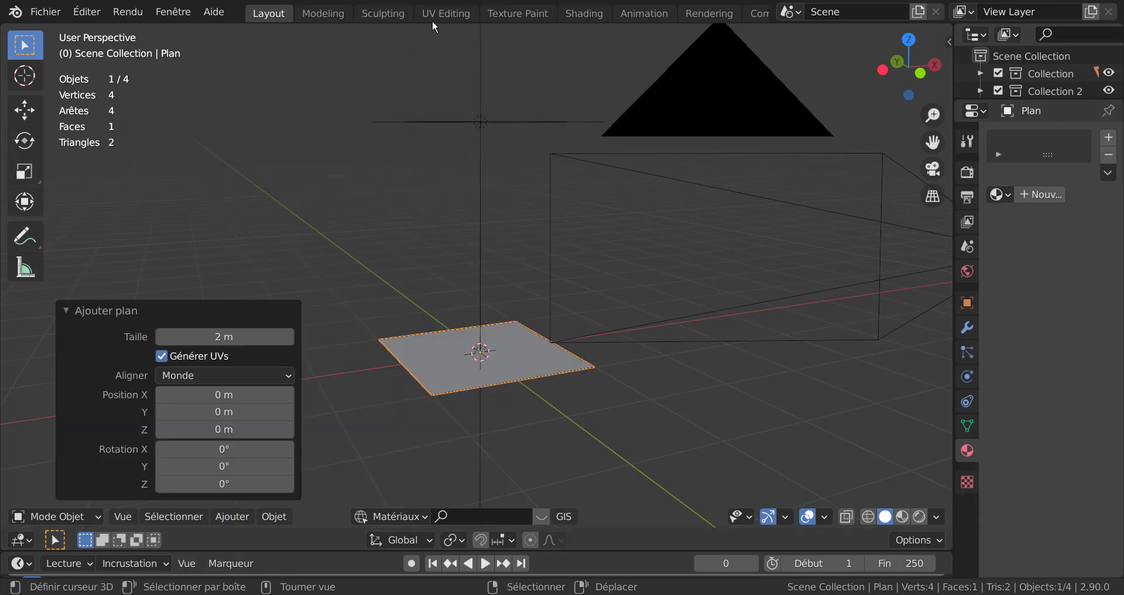
scroll(504, 254, "down", 3)
middle_click_drag(520, 354, 522, 360)
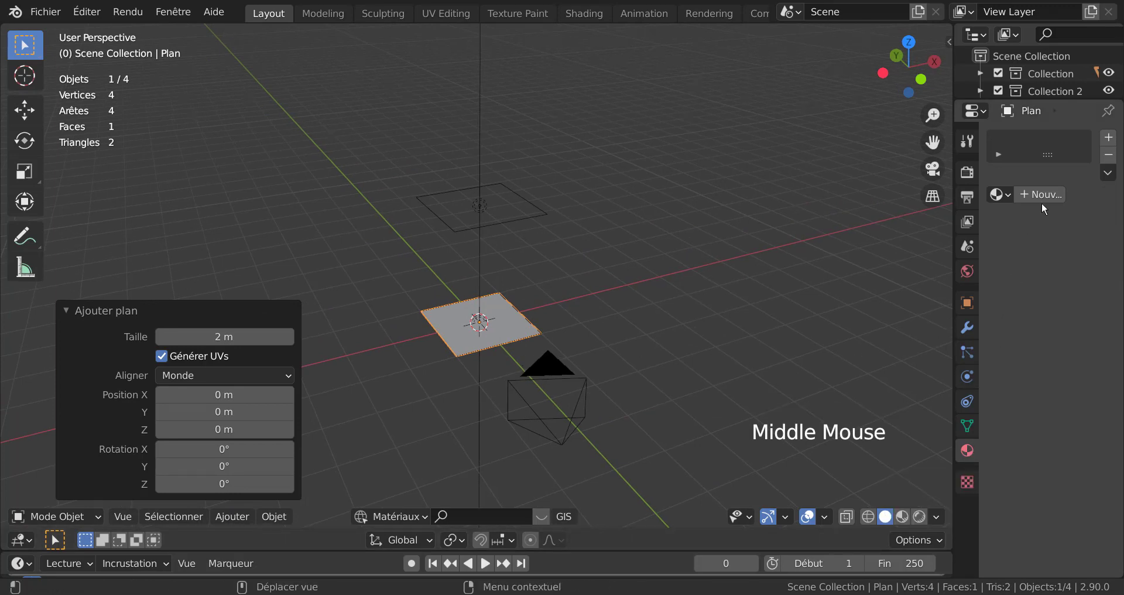
Step: Widen the properties area, create a new material on the plane, and use an image texture for its base colour
left_click_drag(953, 209, 868, 213)
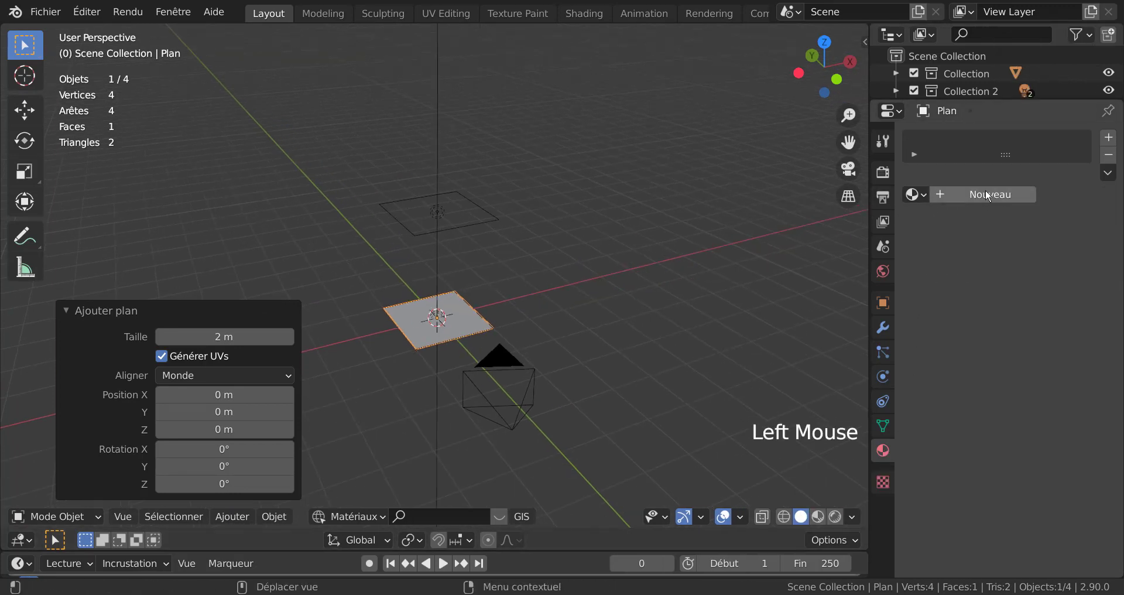
left_click(991, 195)
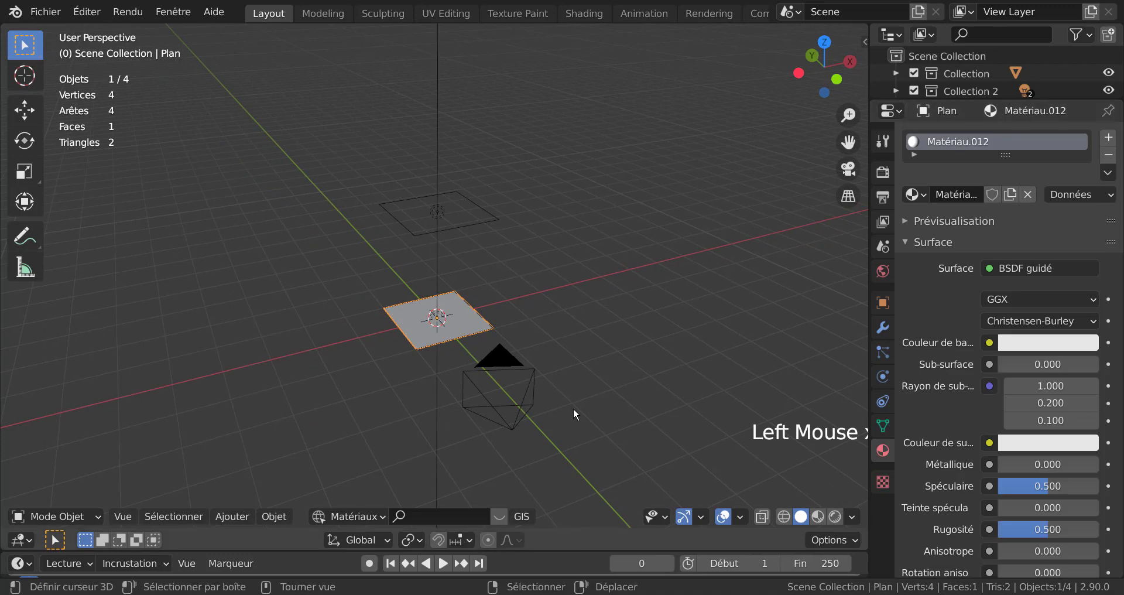
scroll(580, 381, "up", 2)
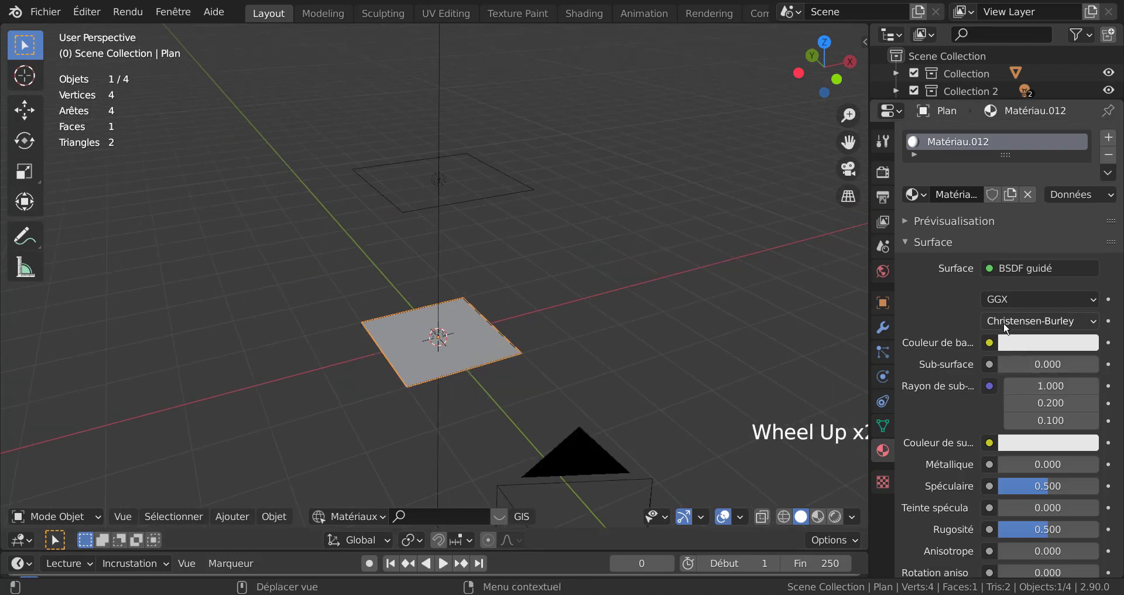
left_click(990, 343)
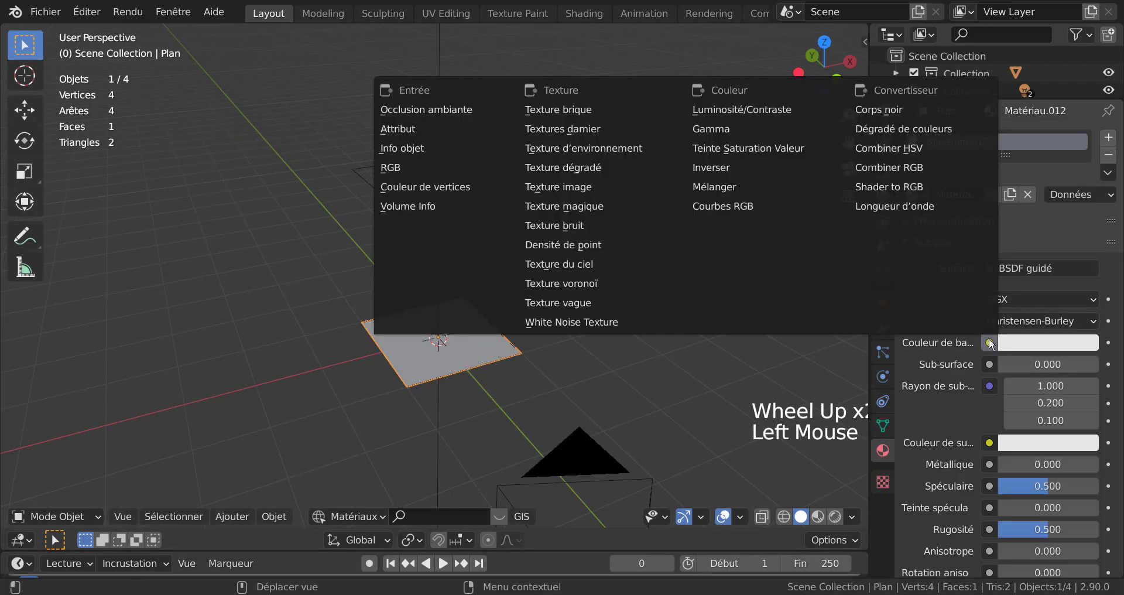
left_click(564, 186)
Step: Set the plane material's specular, roughness and sheen tint to 0 and lower its clearcoat roughness
scroll(989, 433, "down", 7)
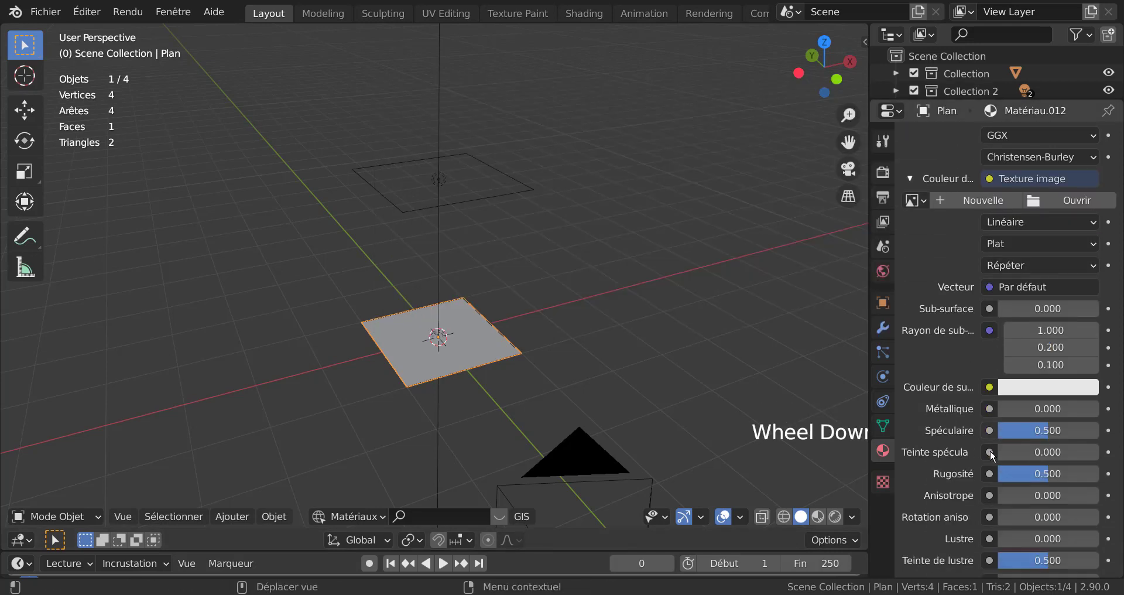
left_click_drag(1051, 434, 999, 433)
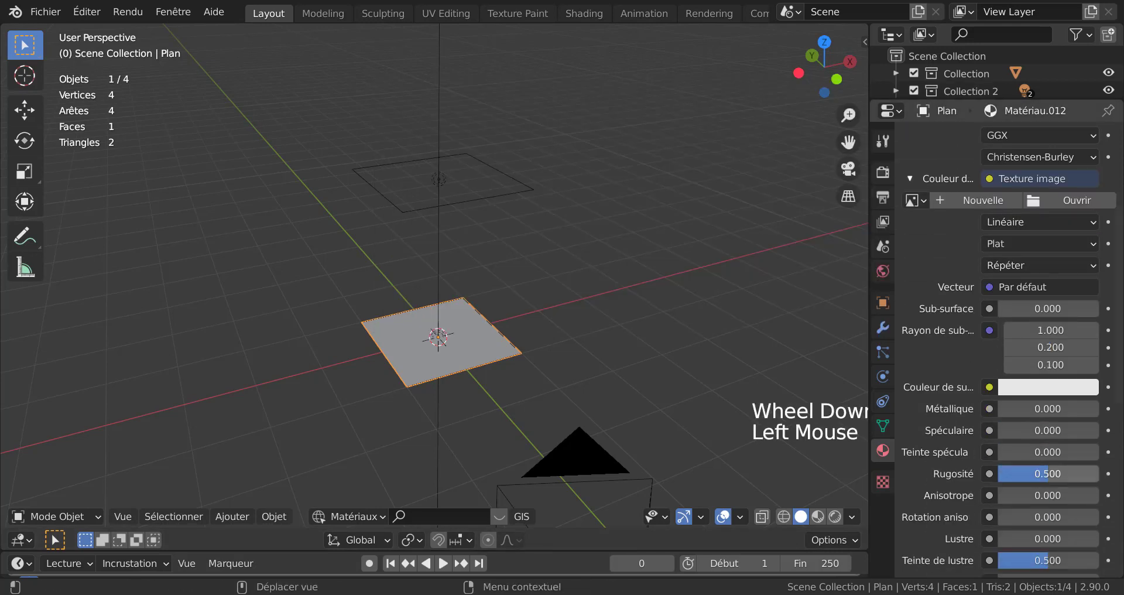
left_click_drag(1039, 474, 998, 474)
left_click_drag(1039, 560, 998, 560)
scroll(1053, 486, "down", 5)
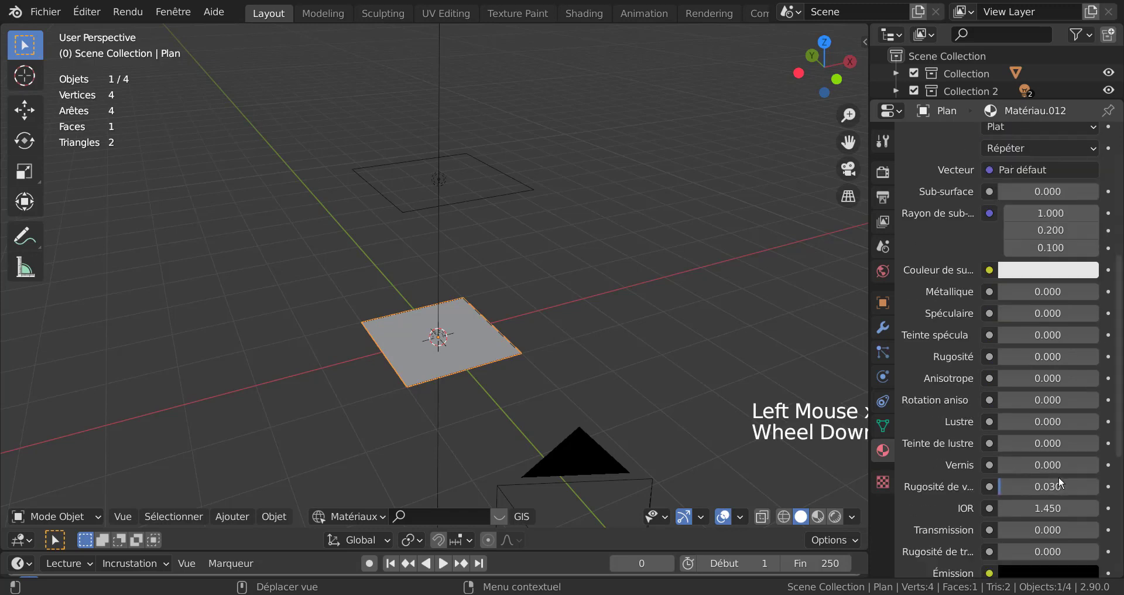
left_click_drag(1018, 485, 998, 486)
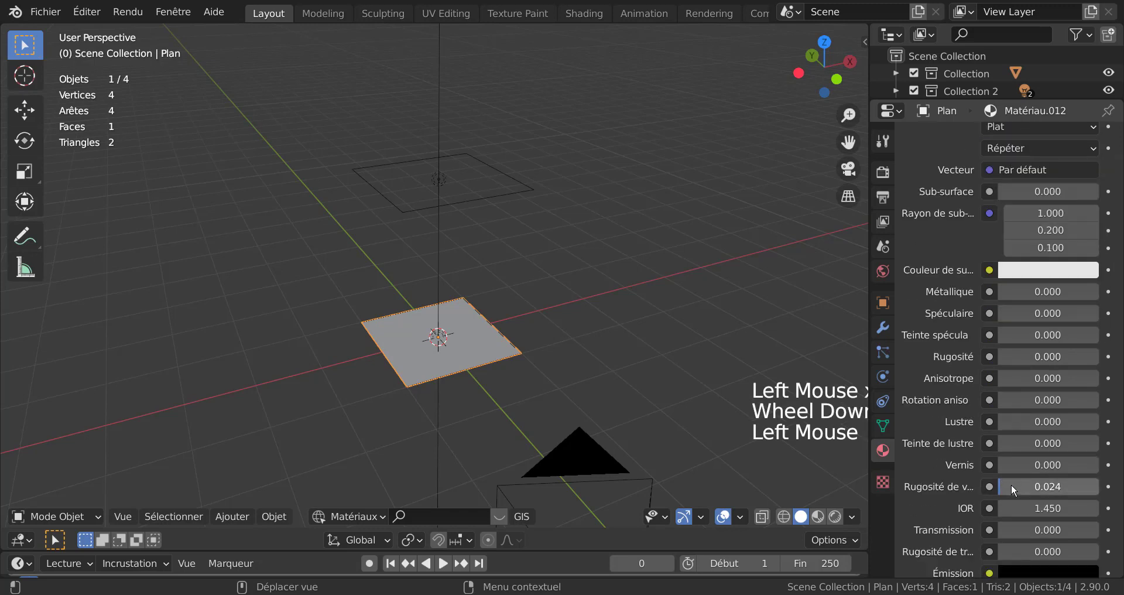
Step: Browse for the base colour texture's image in the favourite folder Grille rouillée SVM6
scroll(1026, 422, "up", 3)
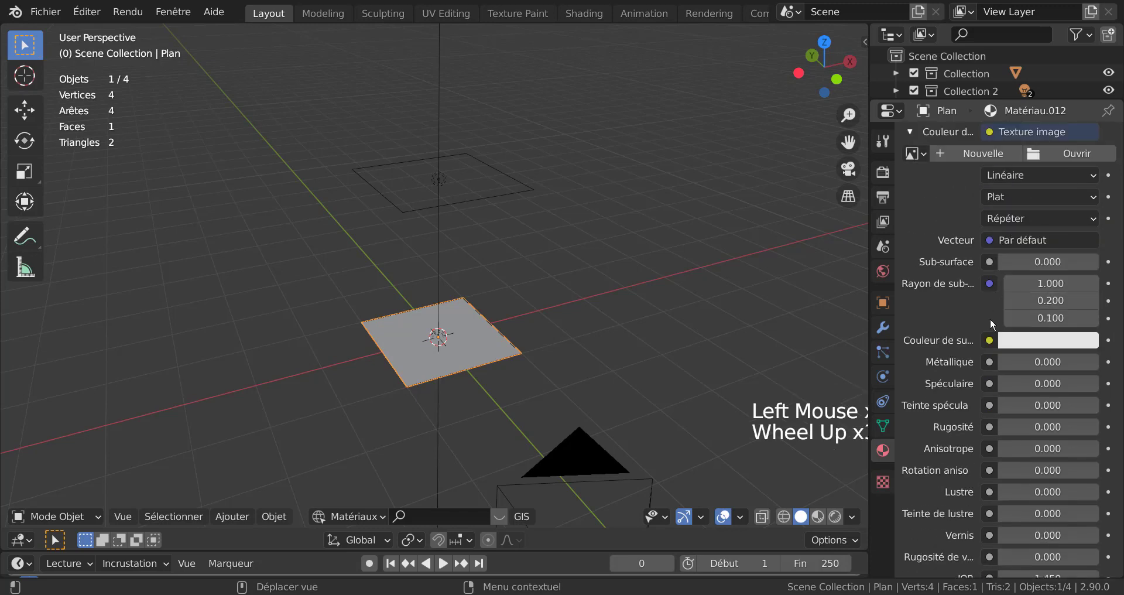
scroll(982, 316, "up", 4)
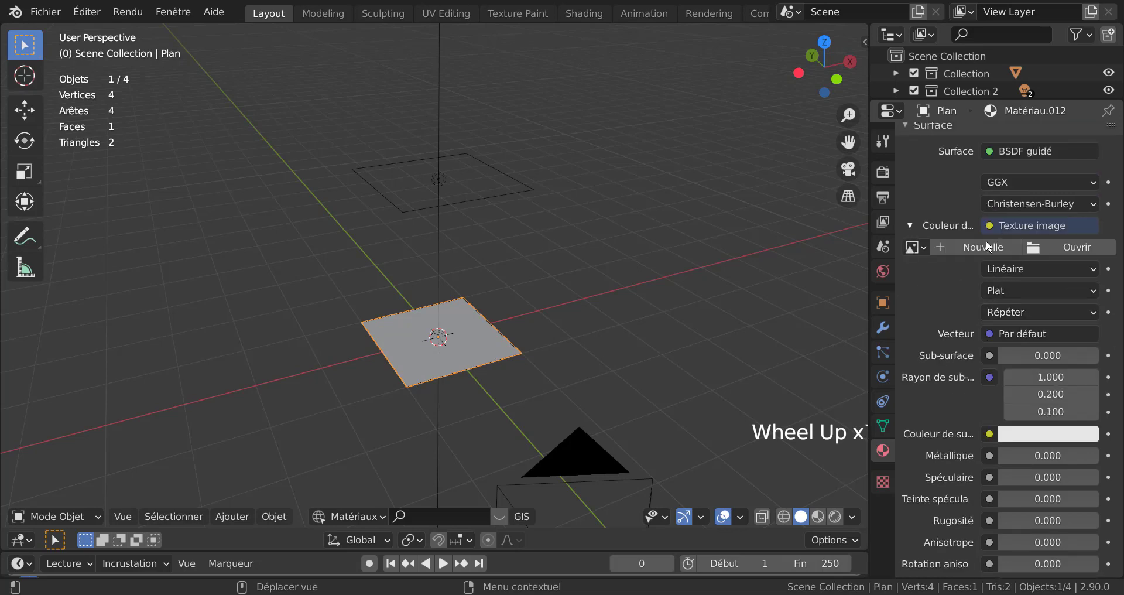
left_click(1077, 246)
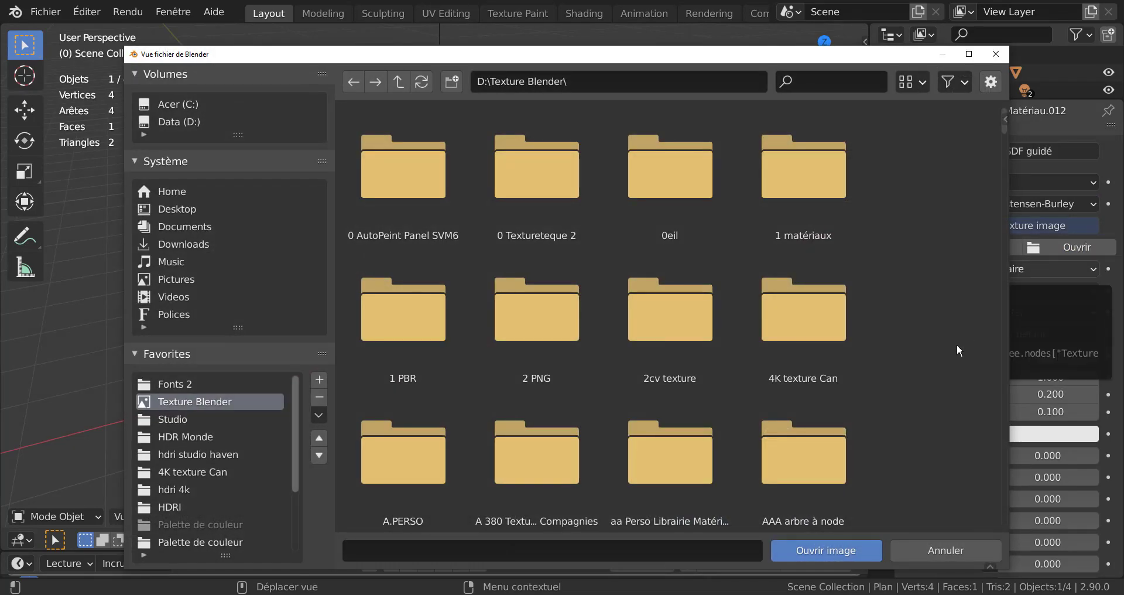
scroll(691, 398, "down", 3)
scroll(226, 470, "down", 5)
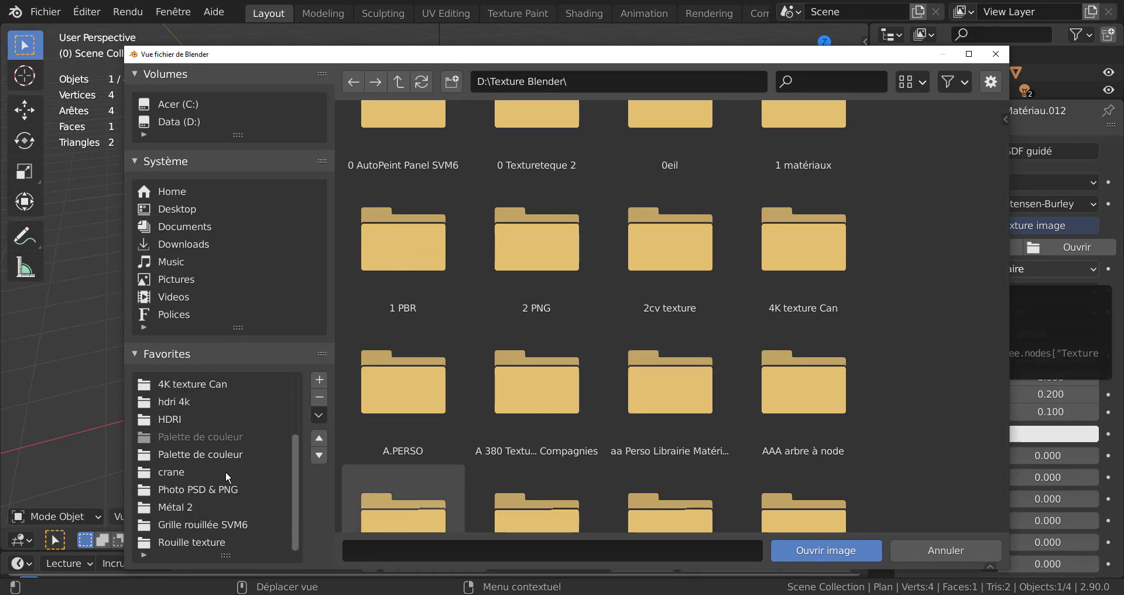
left_click(192, 525)
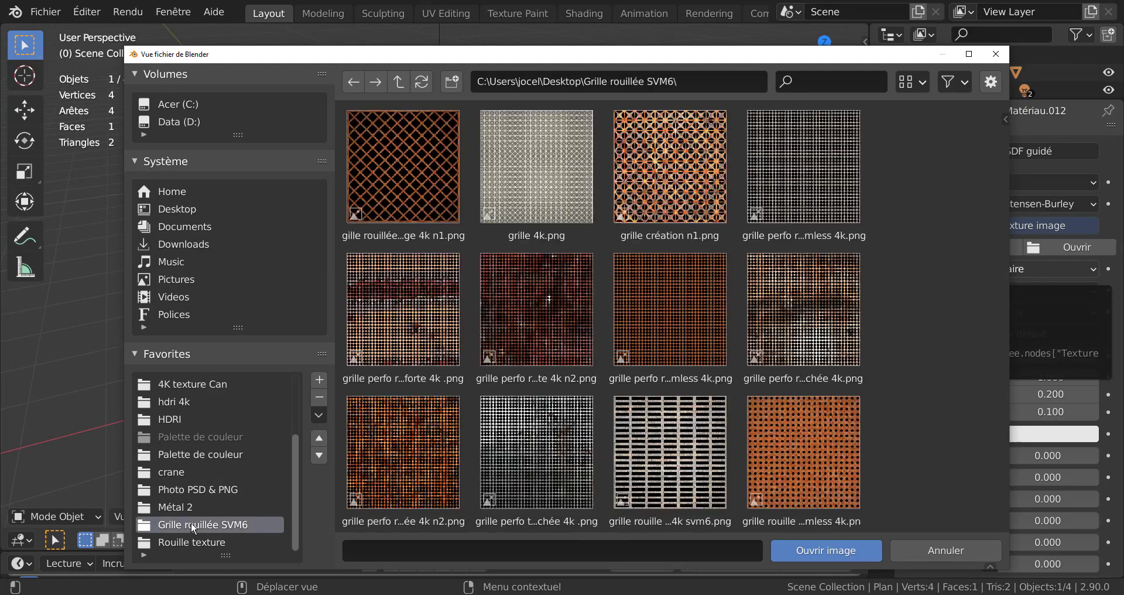
Step: Load the metal grating image "grille seamless 4k n7.png" as the plane's base colour texture
scroll(945, 396, "down", 5)
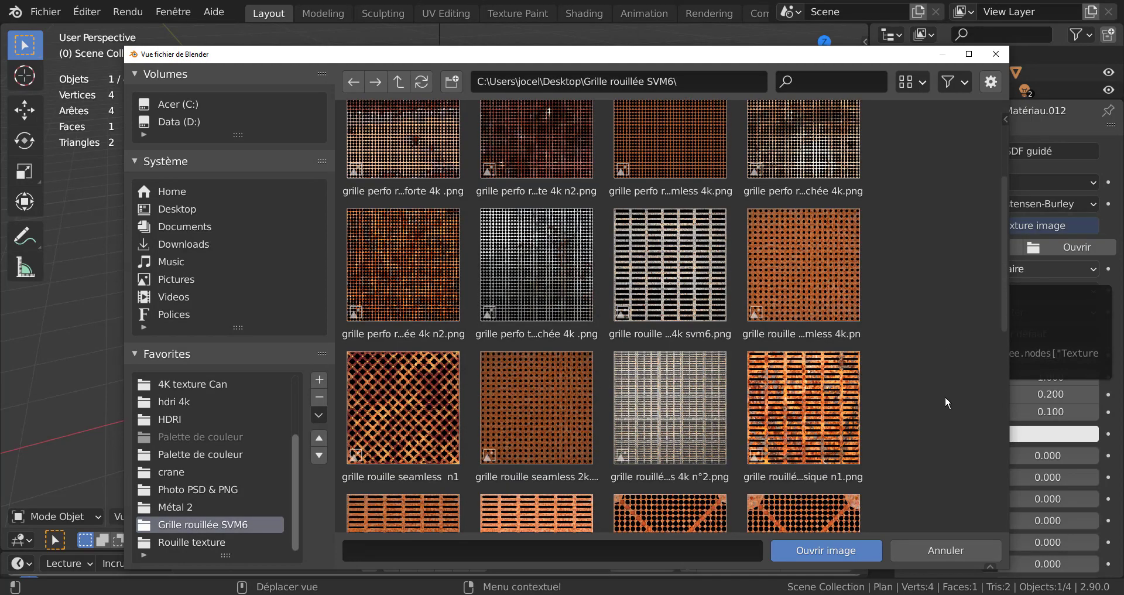
scroll(944, 395, "down", 5)
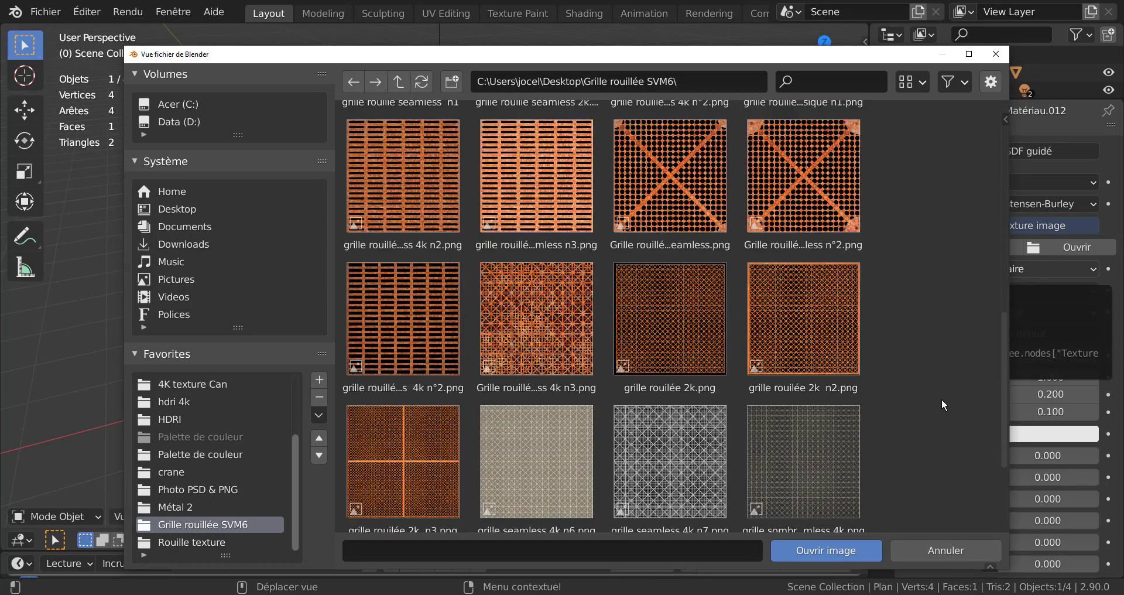
scroll(941, 399, "down", 2)
scroll(941, 404, "down", 1)
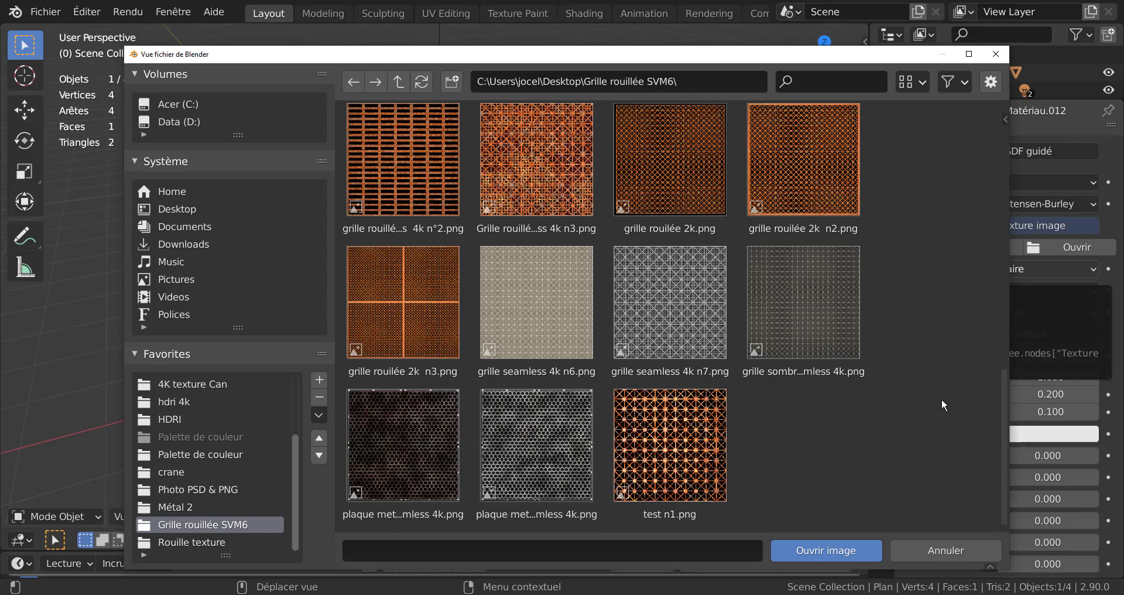
left_click(675, 319)
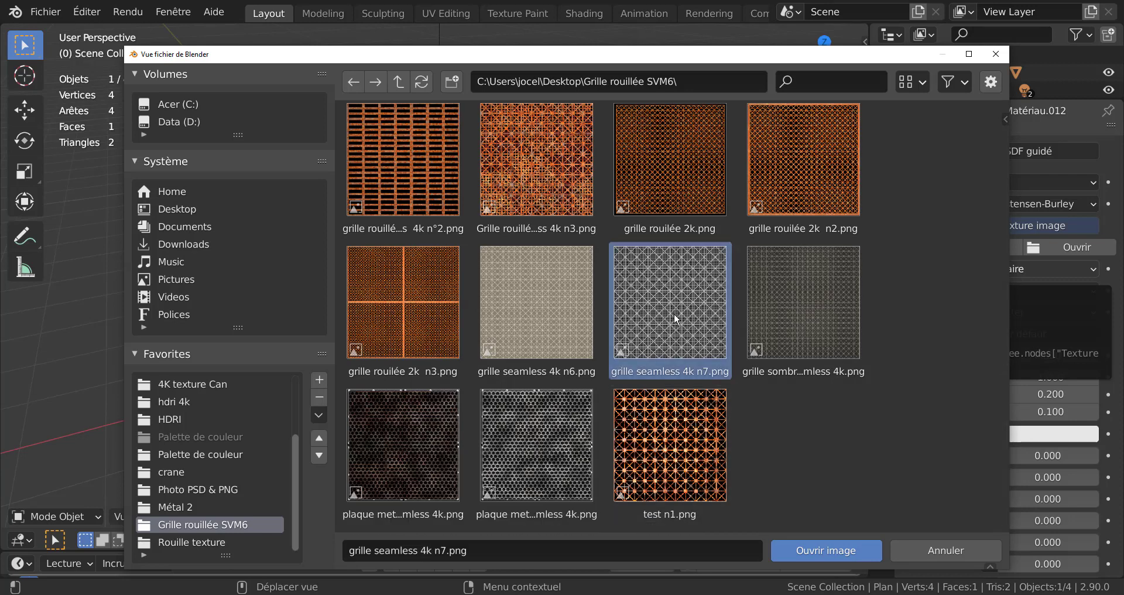
left_click(828, 550)
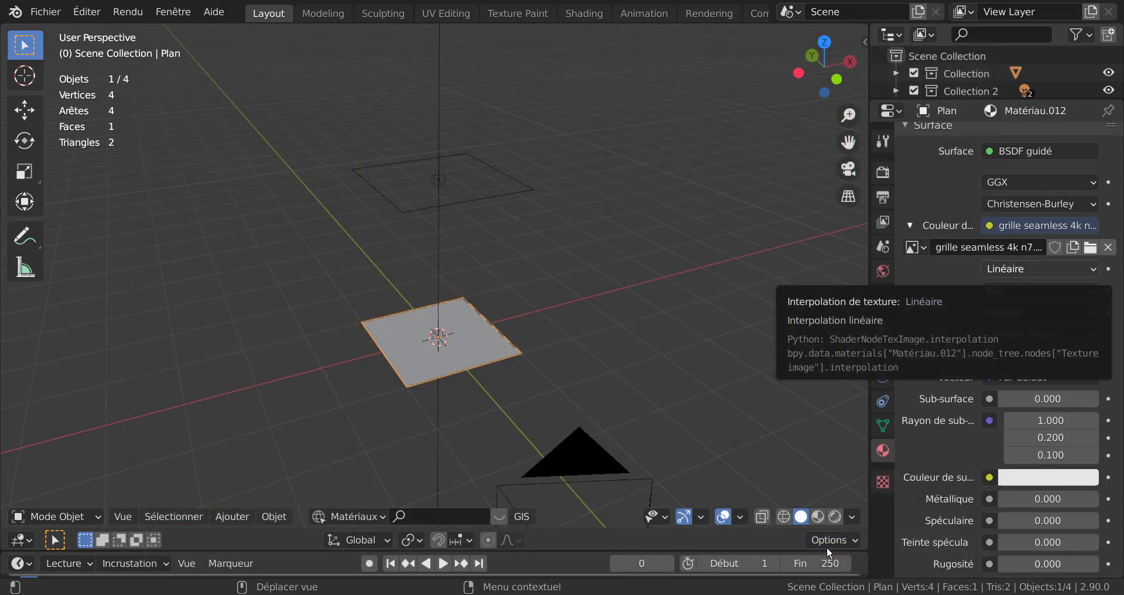
Step: Switch the viewport to material preview, inspect the grating texture on the plane, and widen the properties area
left_click(818, 518)
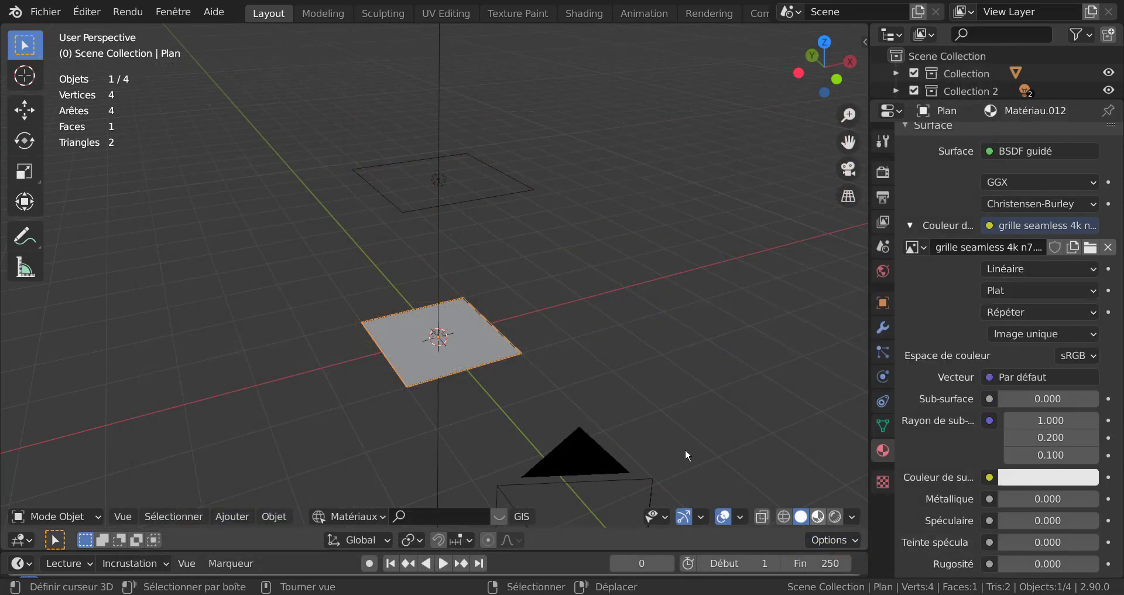
scroll(476, 433, "up", 6)
middle_click_drag(475, 433, 419, 487)
scroll(613, 390, "down", 5)
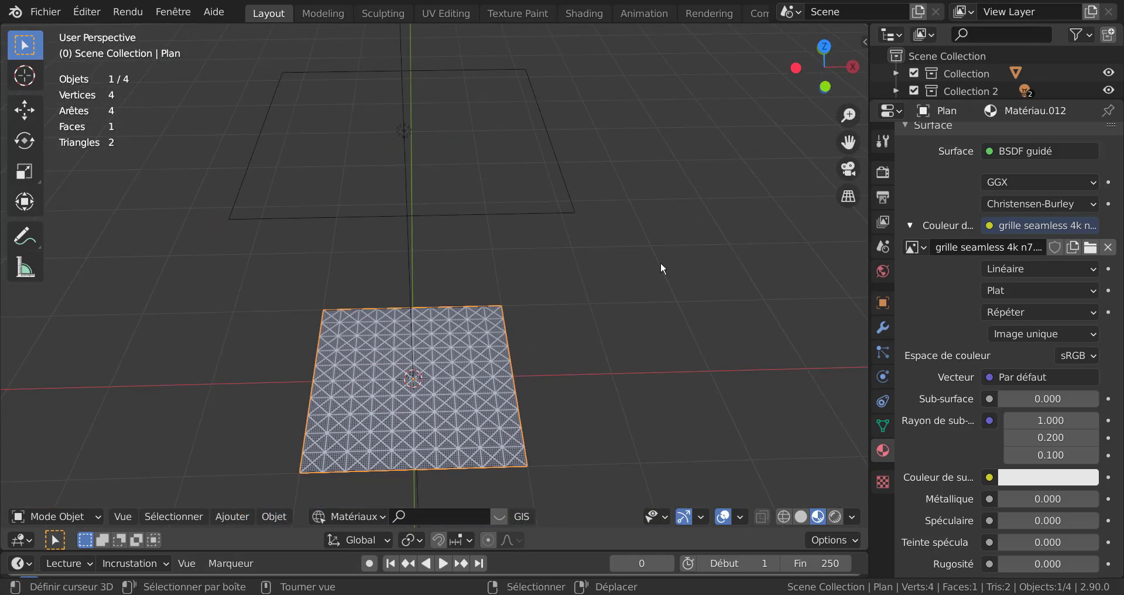
left_click_drag(869, 205, 760, 176)
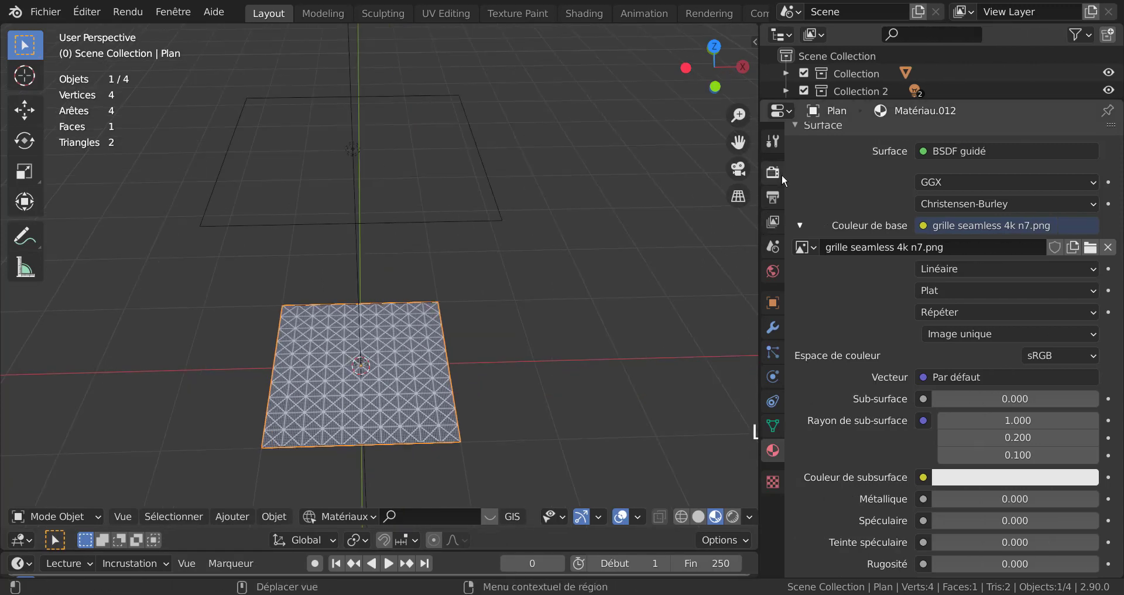
Step: Add an Array (Tableau) modifier to the textured plane
left_click(773, 329)
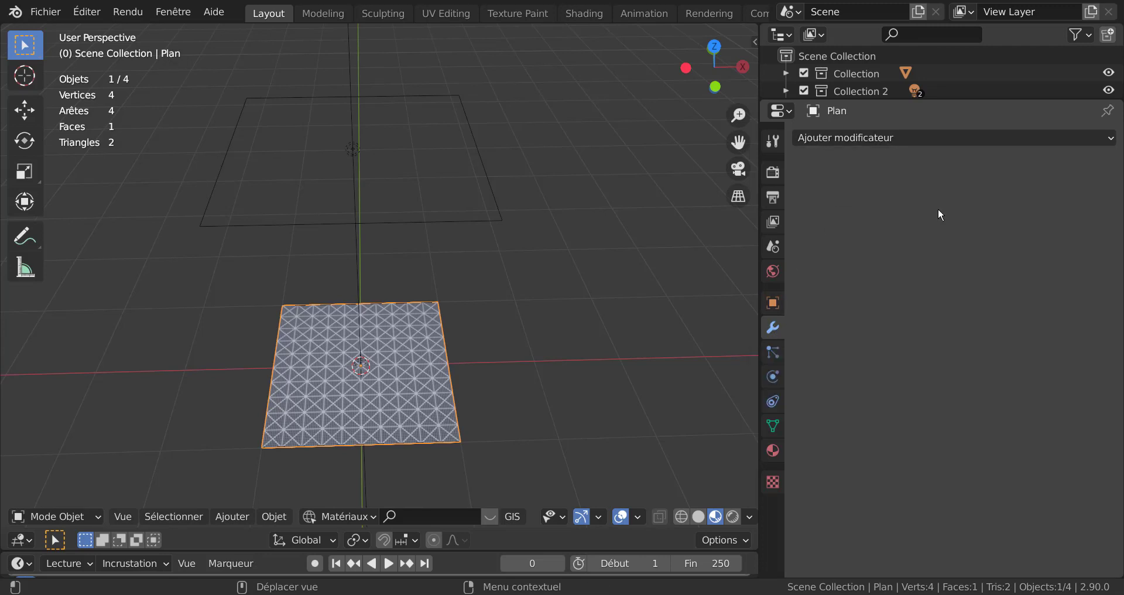
left_click(930, 138)
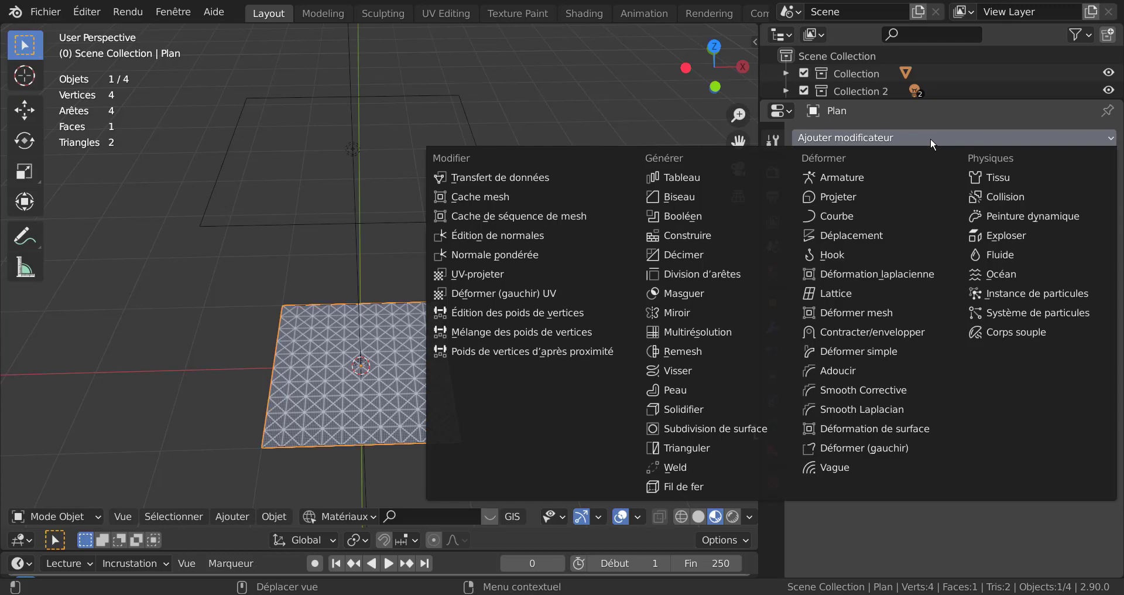
left_click(689, 177)
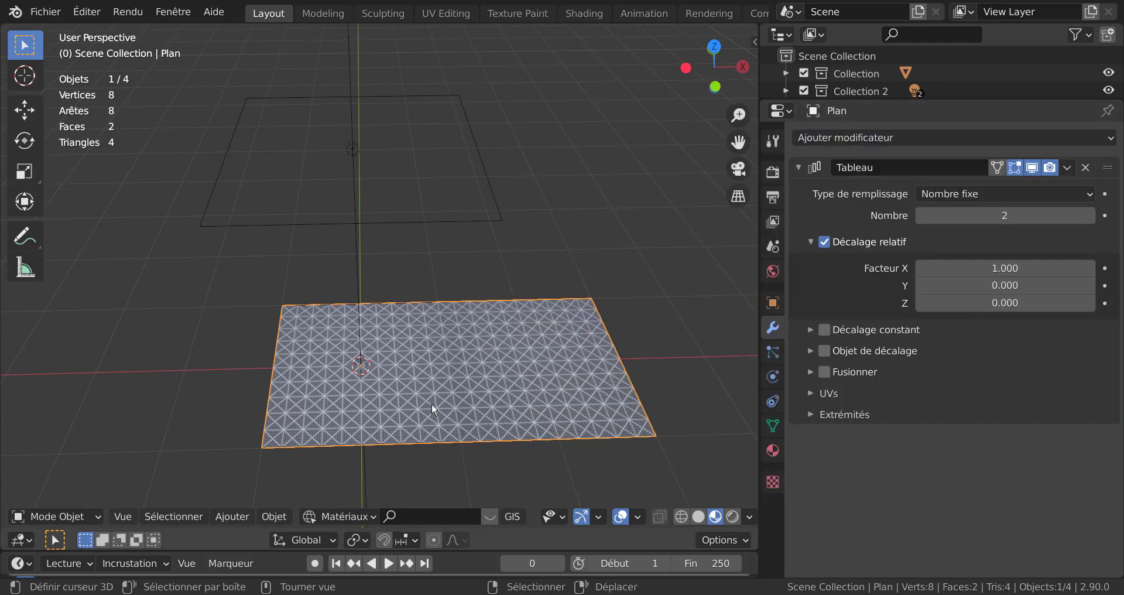
middle_click_drag(523, 402, 462, 334, "shift")
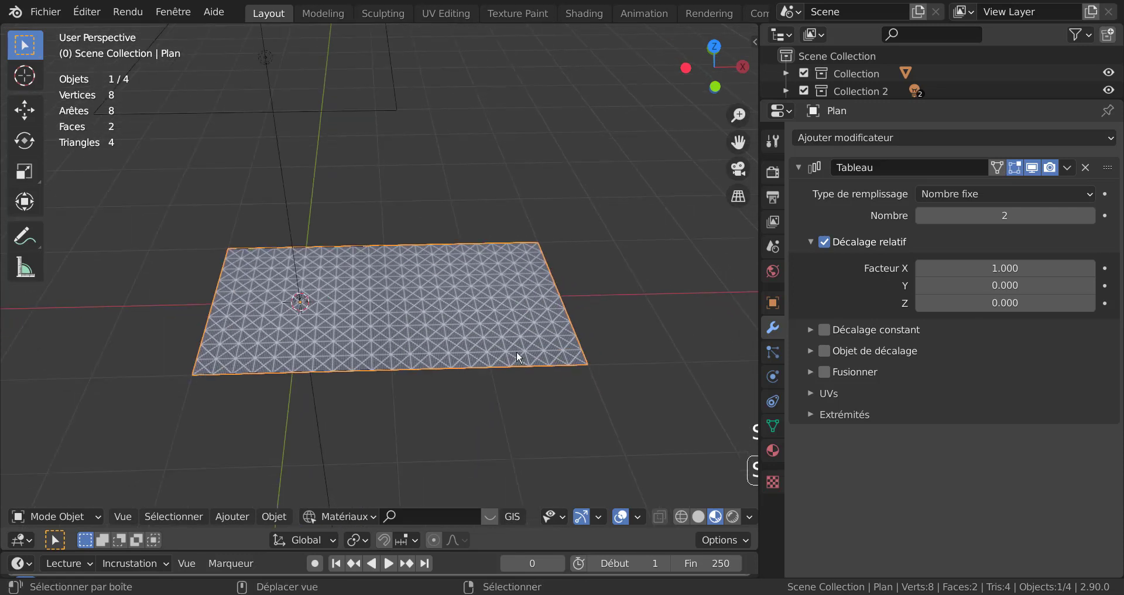
middle_click_drag(511, 443, 504, 462)
scroll(497, 462, "up", 1)
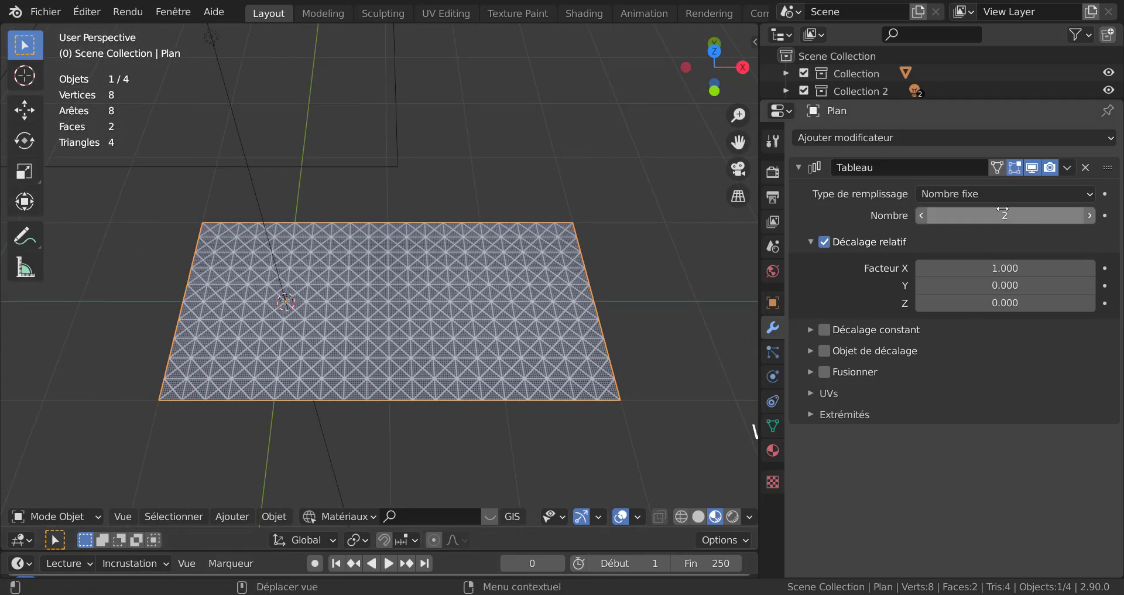
Step: Raise the Array modifier's count to 10 and check how the grating tiles along the X axis
left_click(1090, 216)
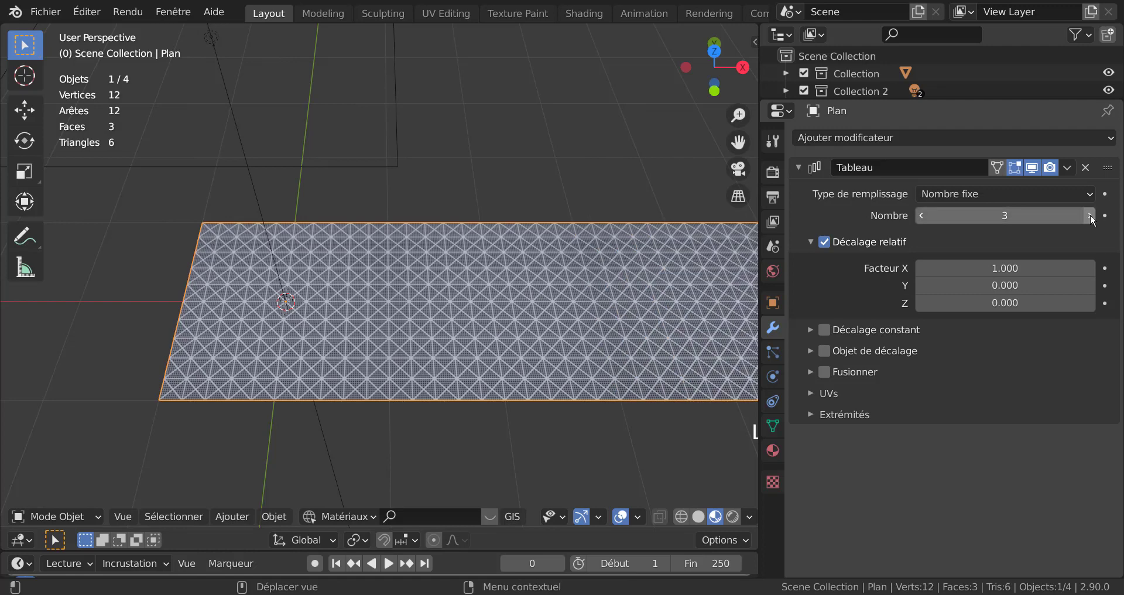
left_click(1090, 215)
scroll(434, 407, "down", 5)
middle_click_drag(521, 419, 353, 418, "shift")
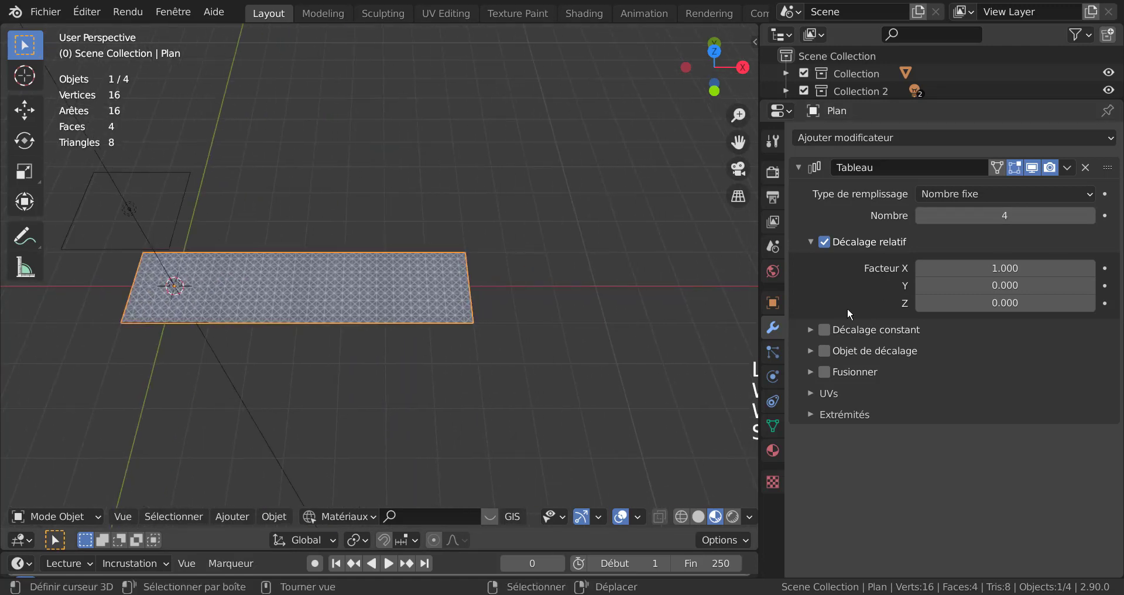
left_click(1088, 216)
left_click(1088, 216)
left_click(1088, 216)
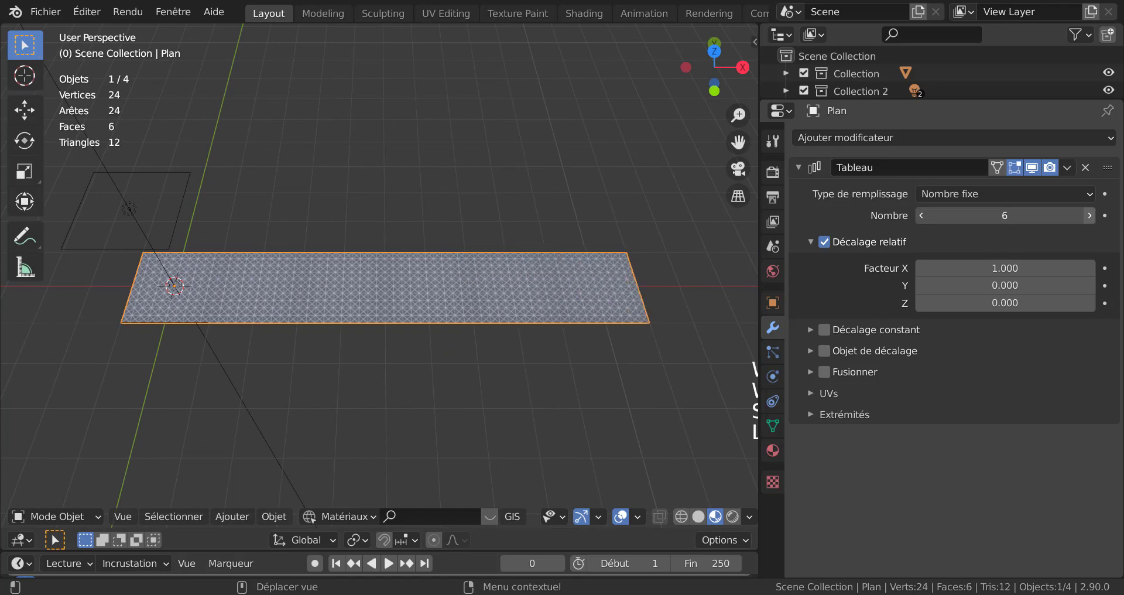
left_click(1088, 216)
left_click(1088, 216)
left_click(1088, 216)
scroll(490, 416, "down", 4)
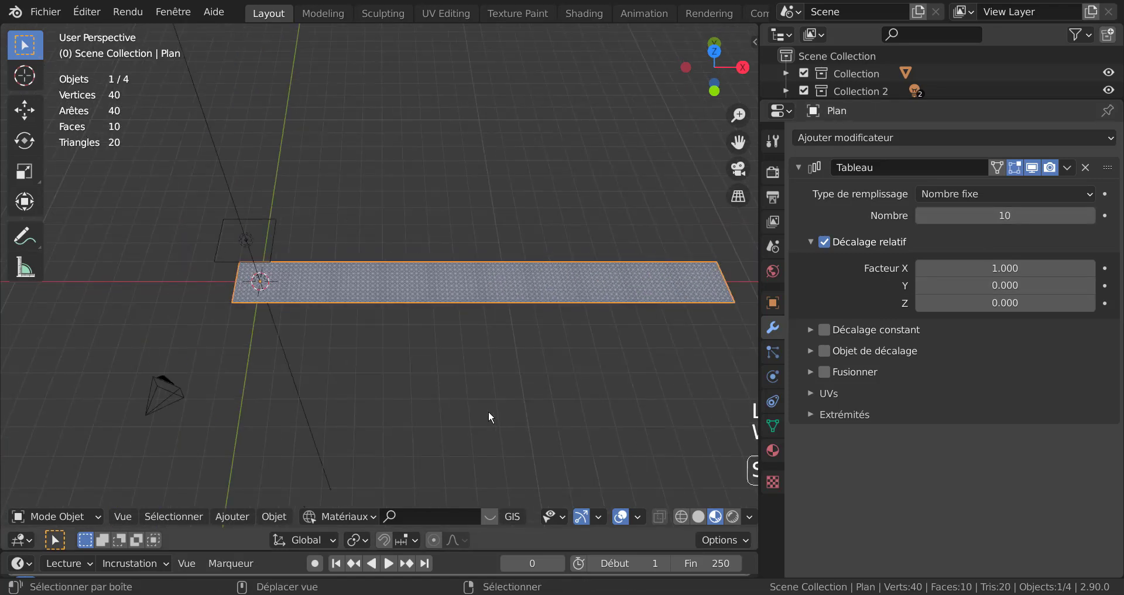
middle_click_drag(489, 414, 402, 418, "shift")
scroll(385, 399, "up", 4)
scroll(385, 401, "up", 4)
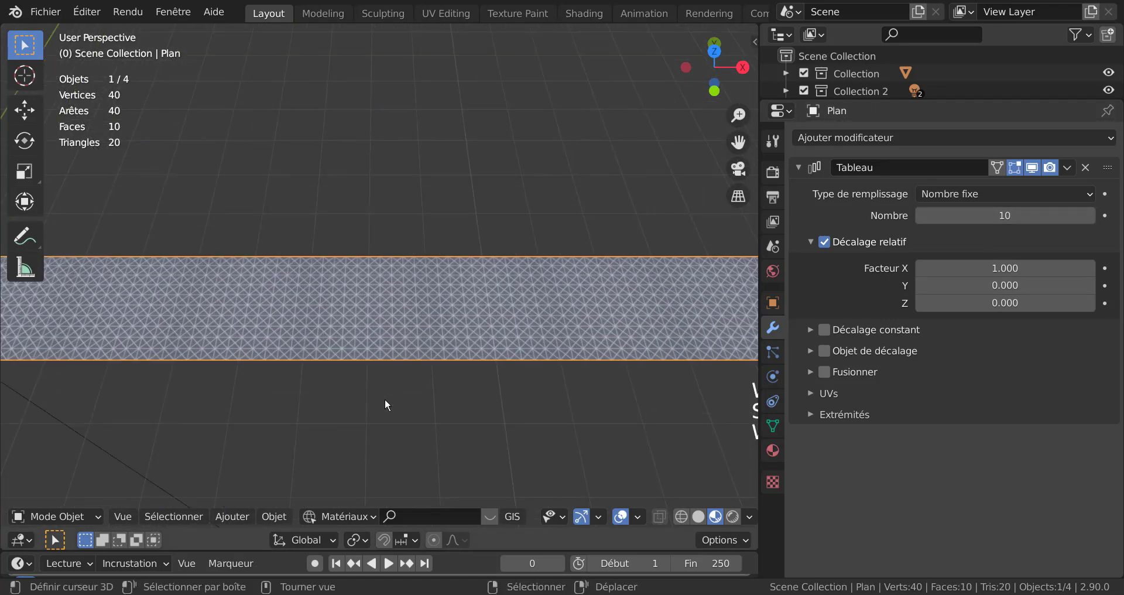
middle_click_drag(385, 400, 403, 400)
scroll(451, 420, "down", 4)
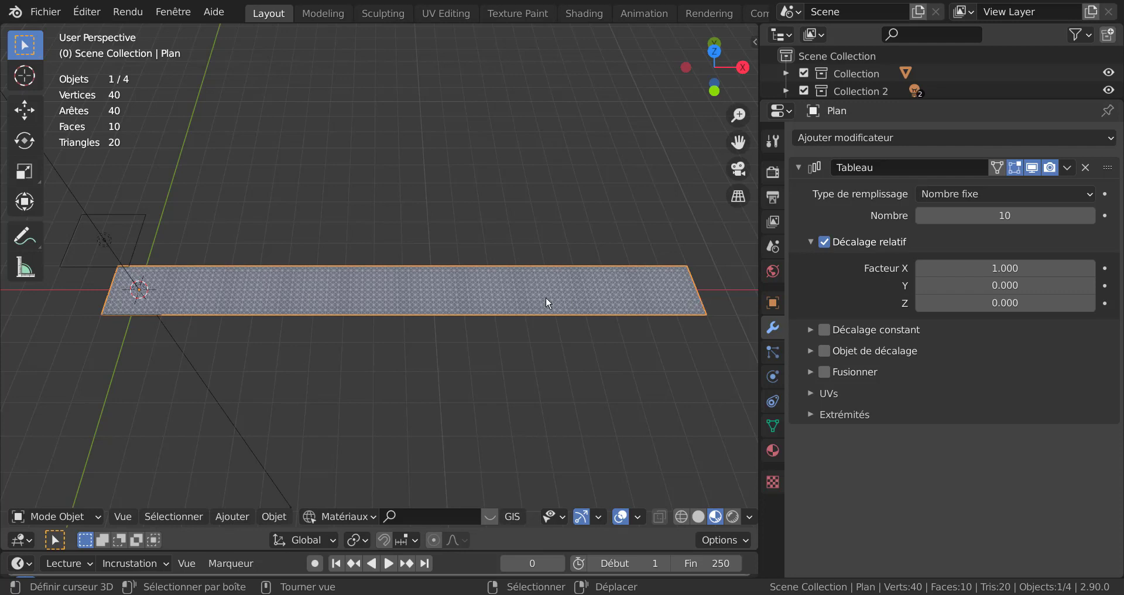
Step: Add a second Array (Tableau) modifier with its relative offset set to 0 on X and 1 on Y
left_click(892, 139)
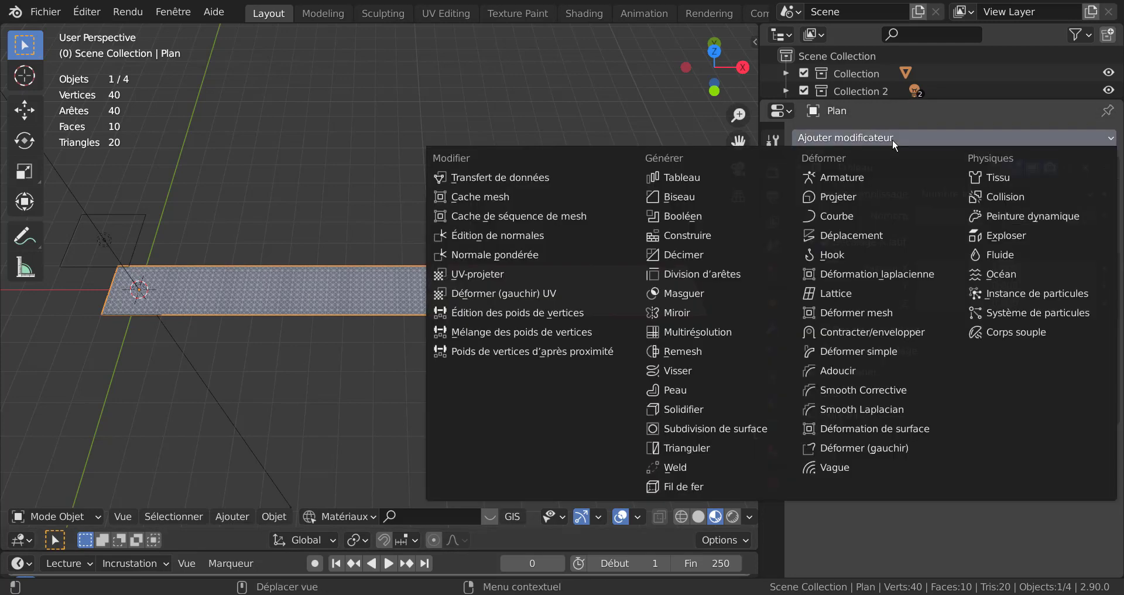
left_click(691, 178)
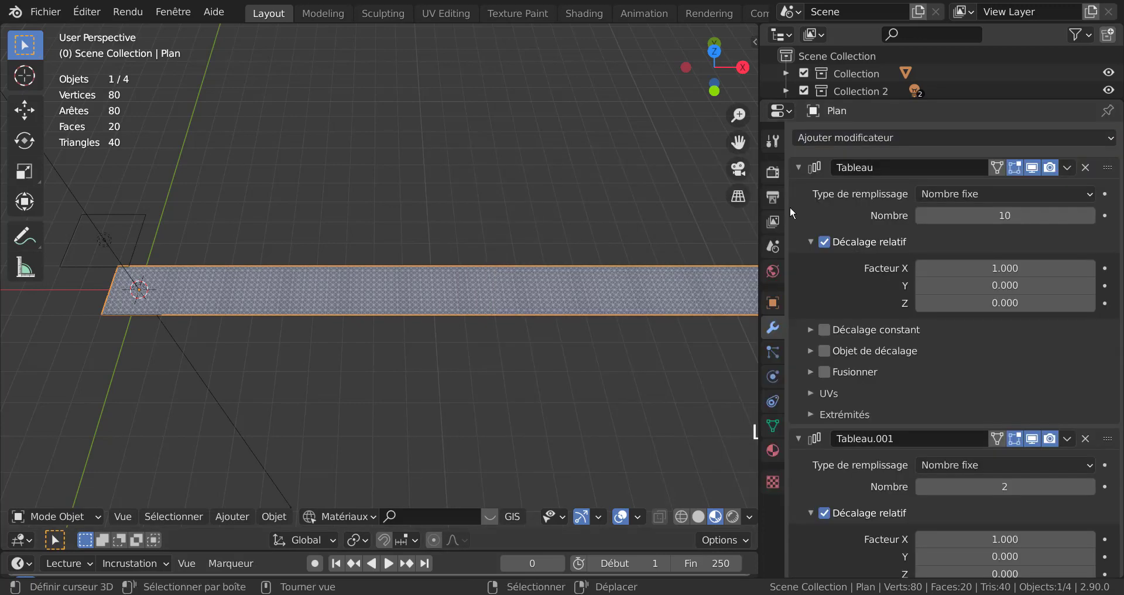
scroll(926, 385, "down", 4)
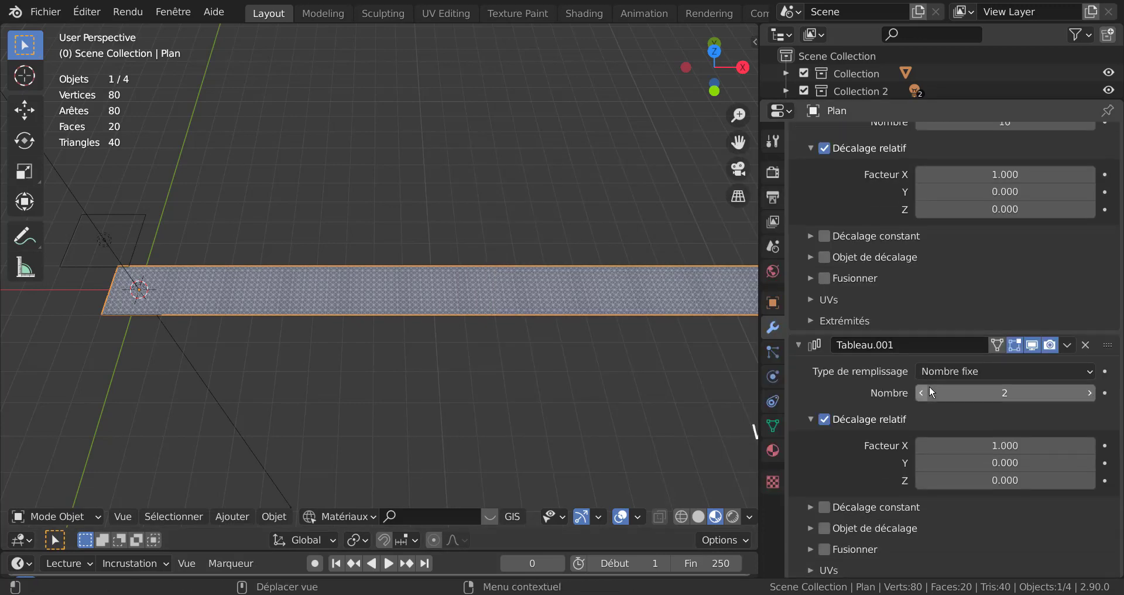
left_click(1014, 450)
type("1.0")
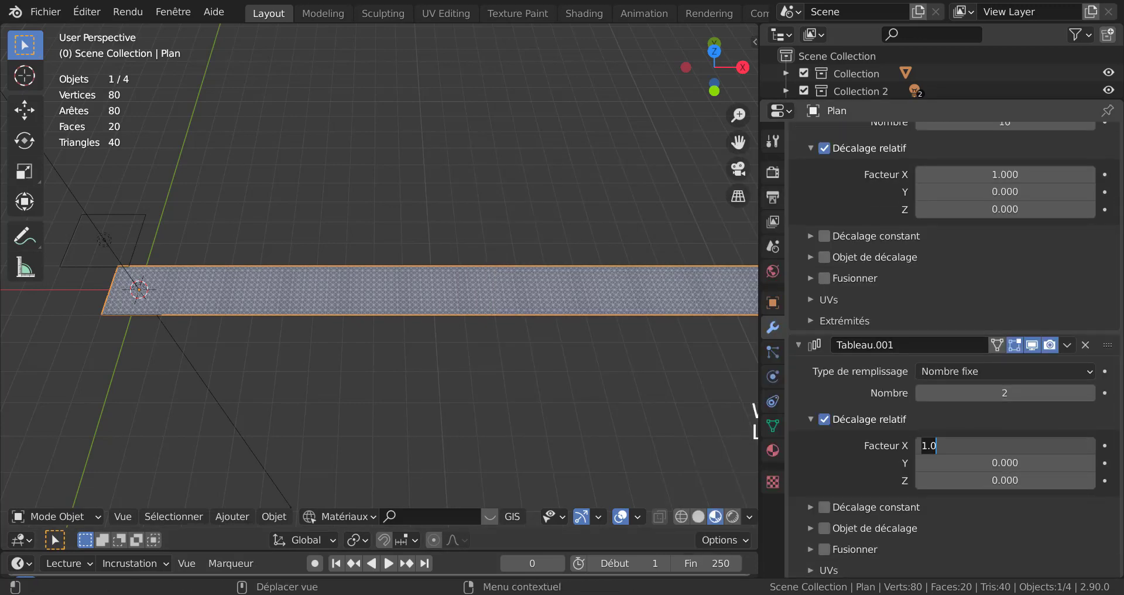
type("0")
left_click(1014, 463)
left_click(1014, 462)
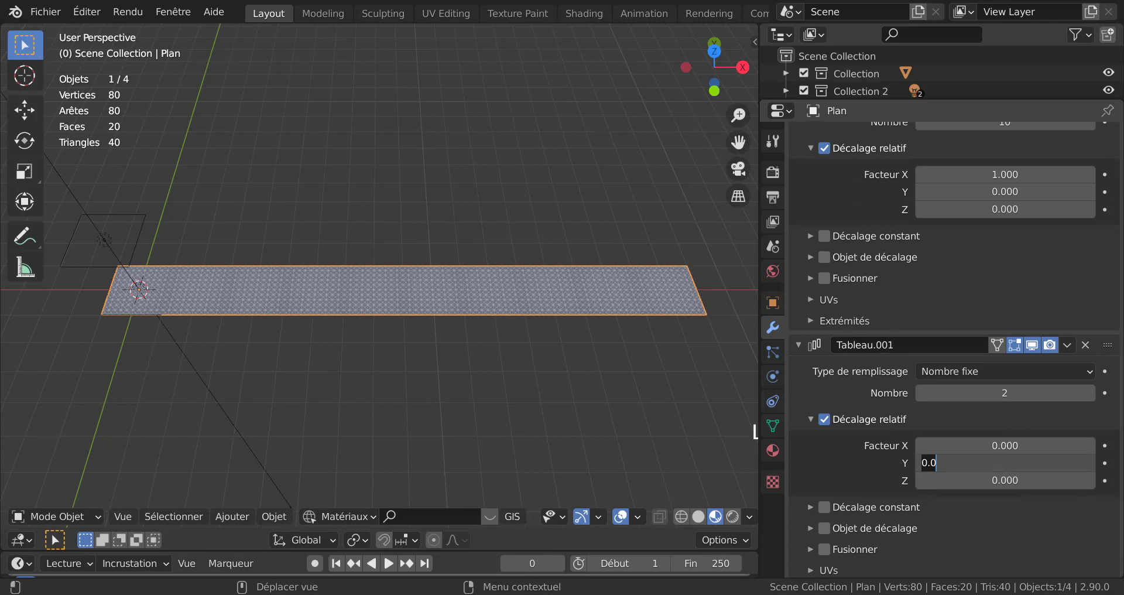
type("1")
key("Return")
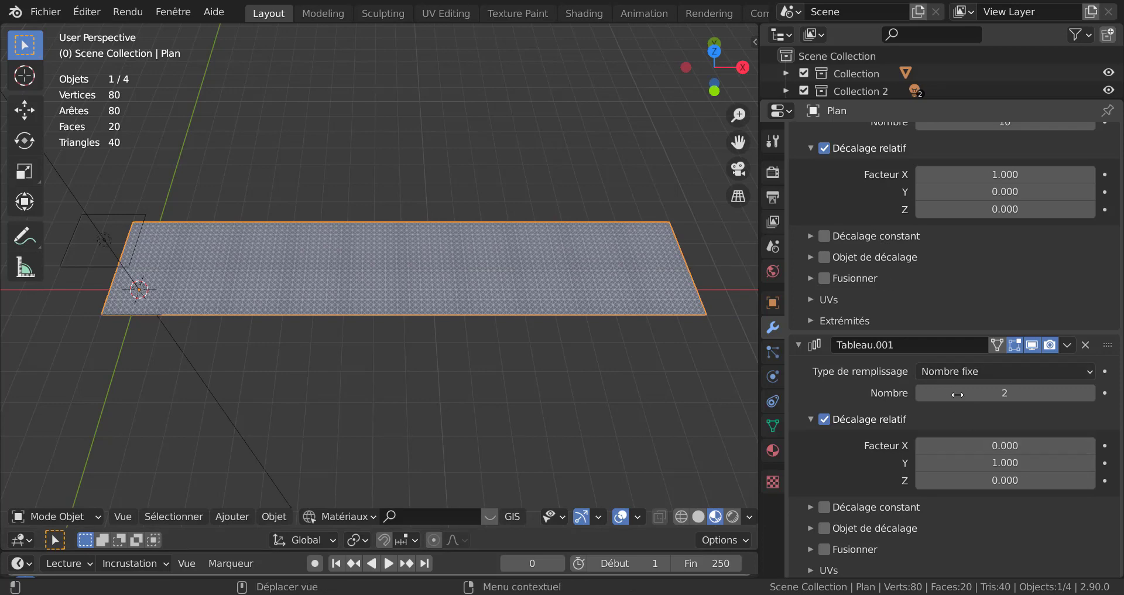
Step: Raise the second Array modifier's count to 9 and examine the grating surface up close
scroll(495, 243, "down", 2)
scroll(424, 243, "up", 2)
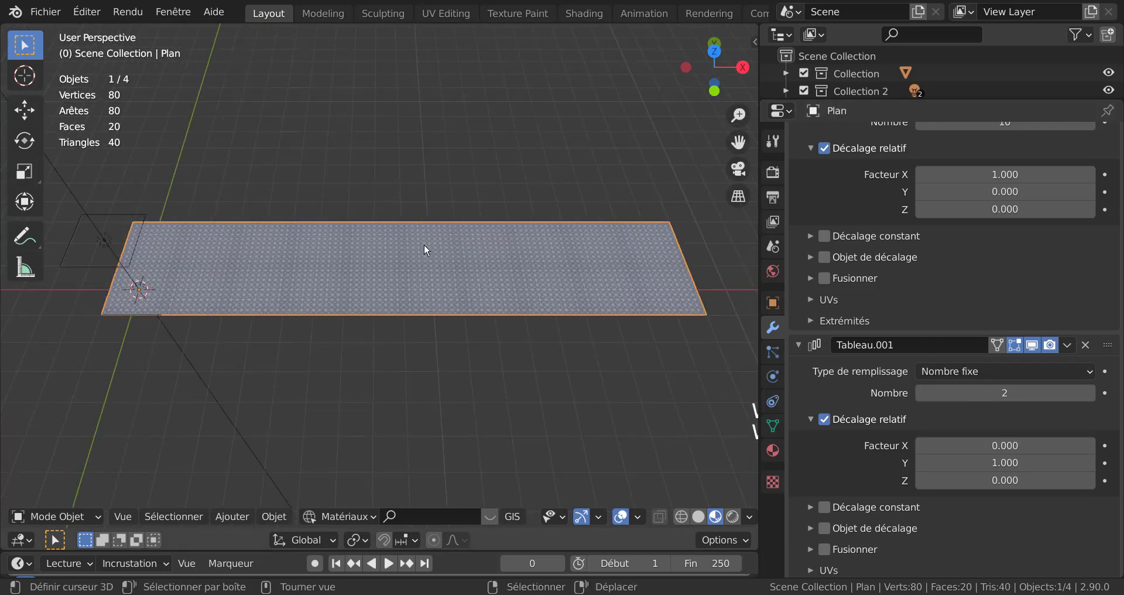
scroll(423, 243, "down", 2)
left_click(1090, 392)
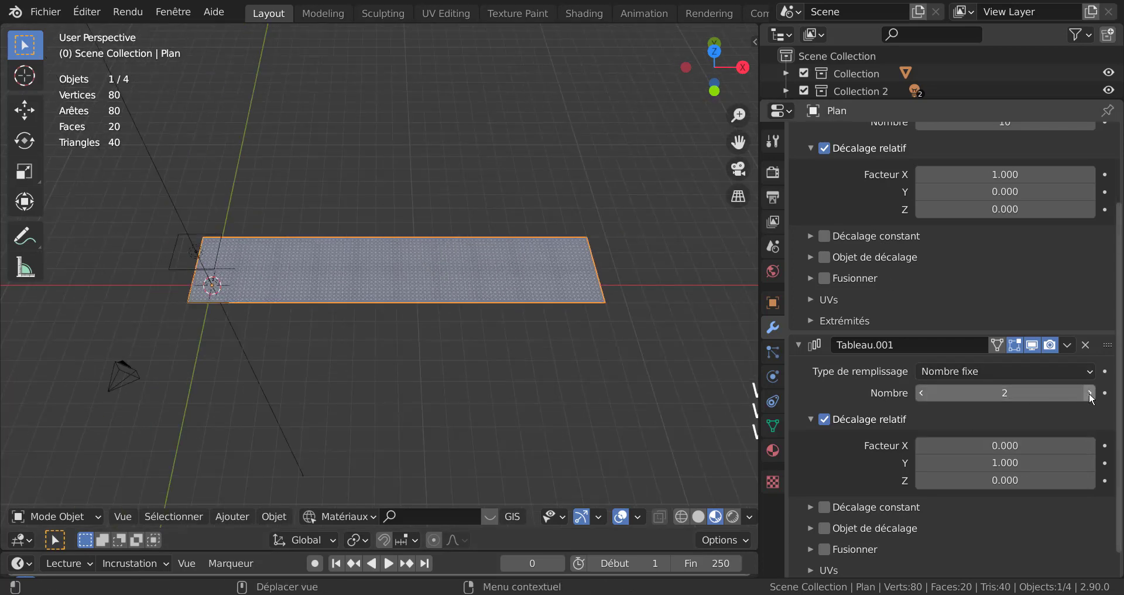
left_click(1089, 392)
left_click(1089, 393)
left_click(1090, 392)
left_click(1089, 393)
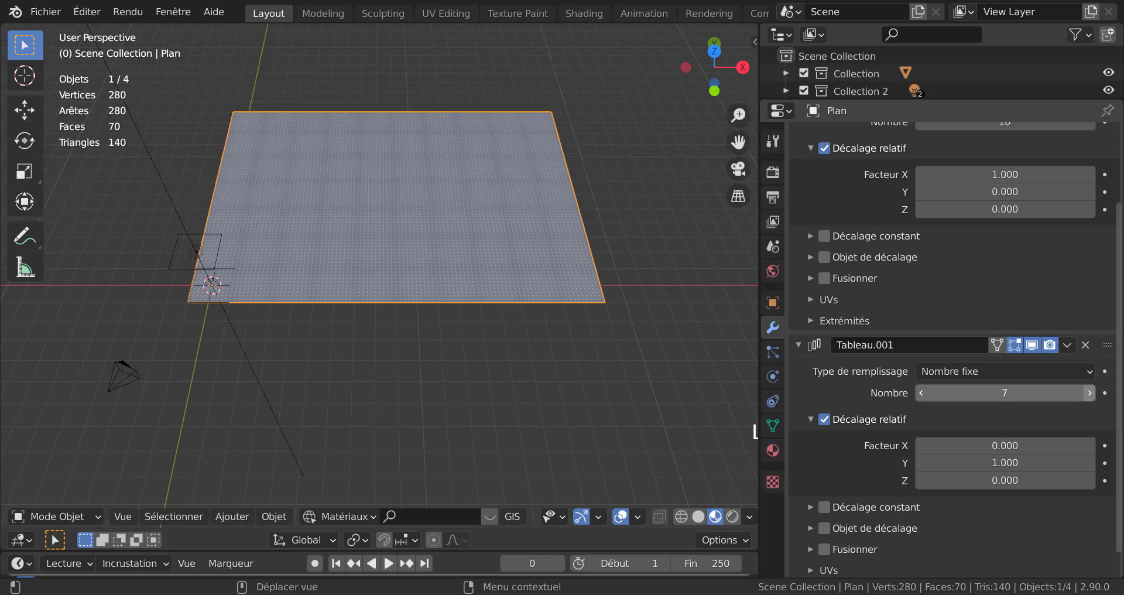
left_click(1089, 393)
left_click(1089, 393)
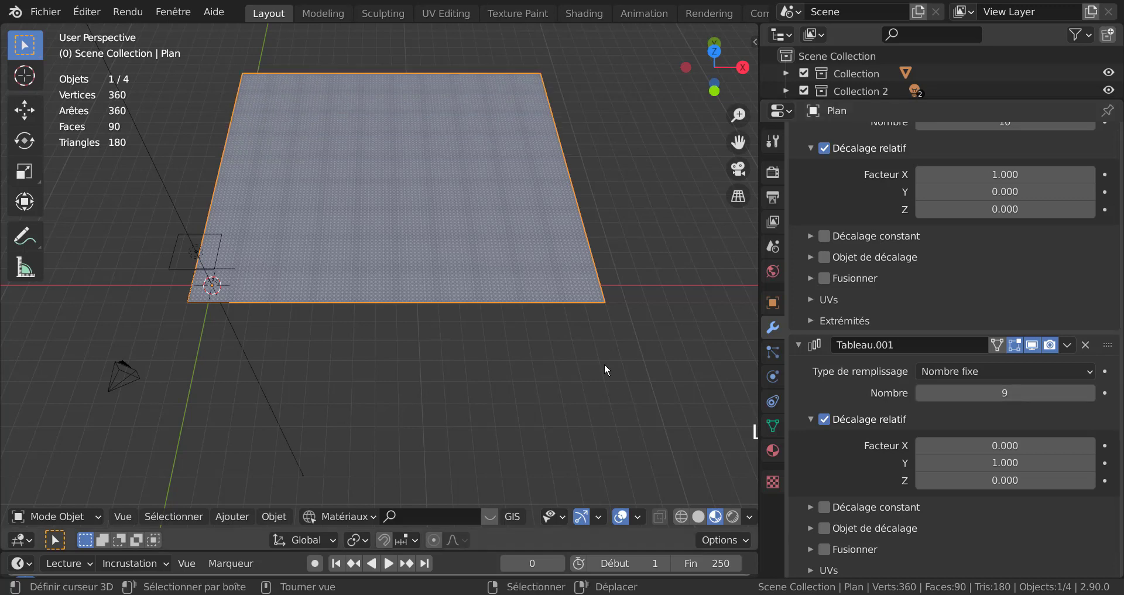
middle_click_drag(605, 369, 581, 333)
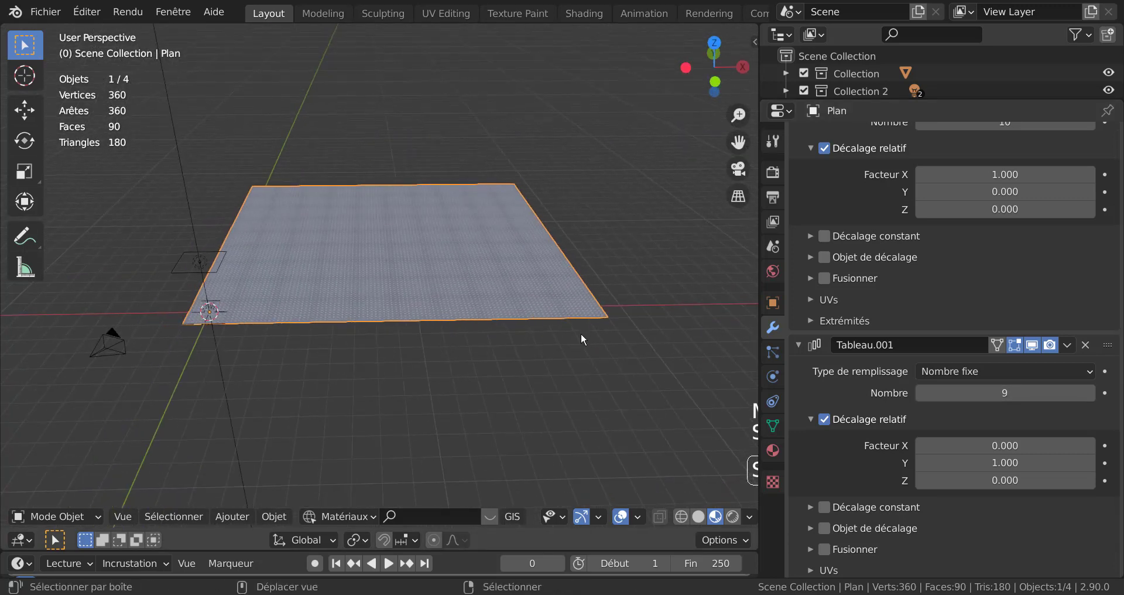
scroll(452, 273, "up", 5)
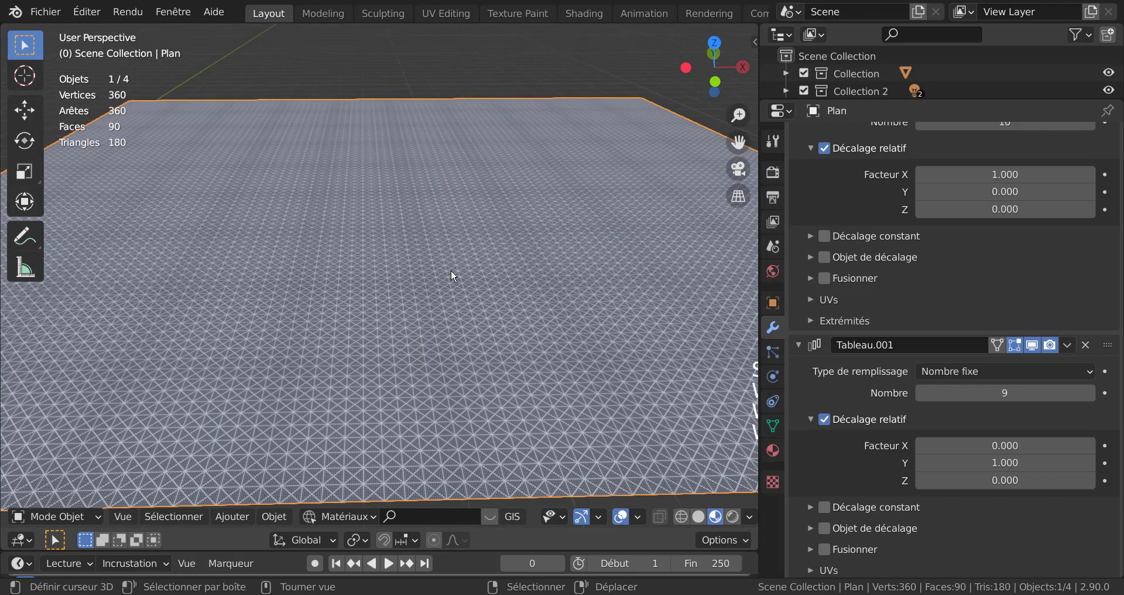
middle_click_drag(451, 270, 448, 251)
scroll(448, 253, "down", 3)
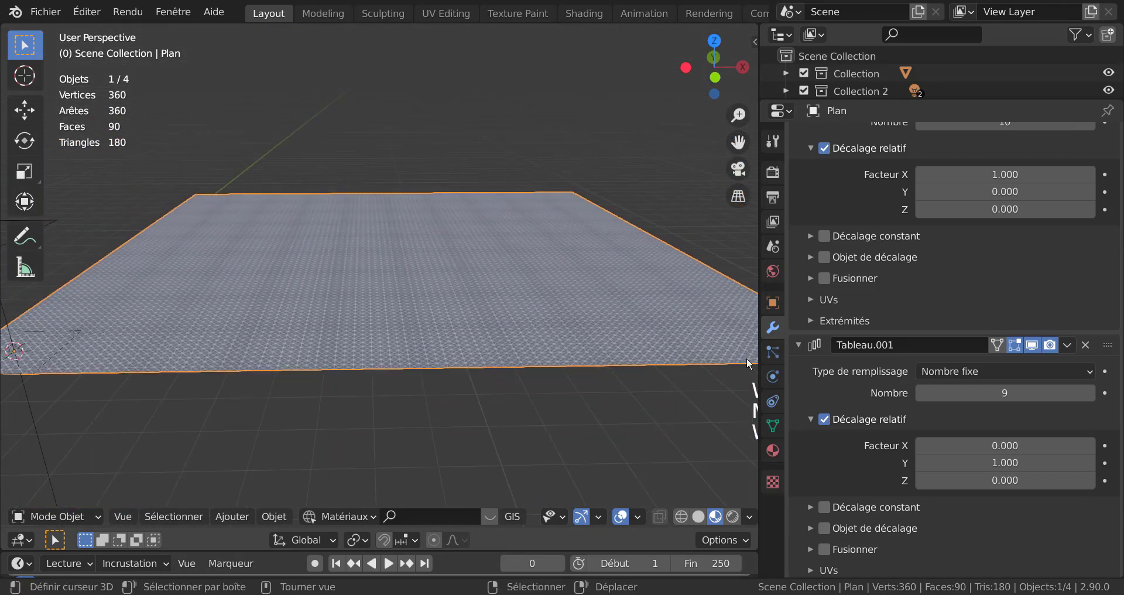
Step: Set the second Array modifier's count to 20
left_click(1089, 394)
left_click(1012, 393)
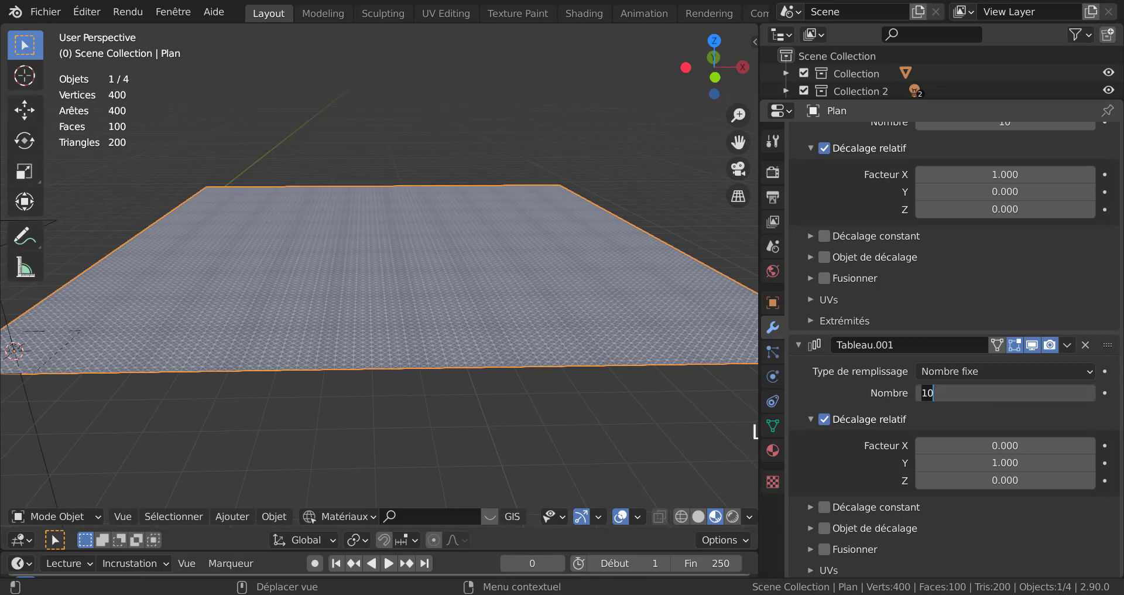
type("20")
key("Return")
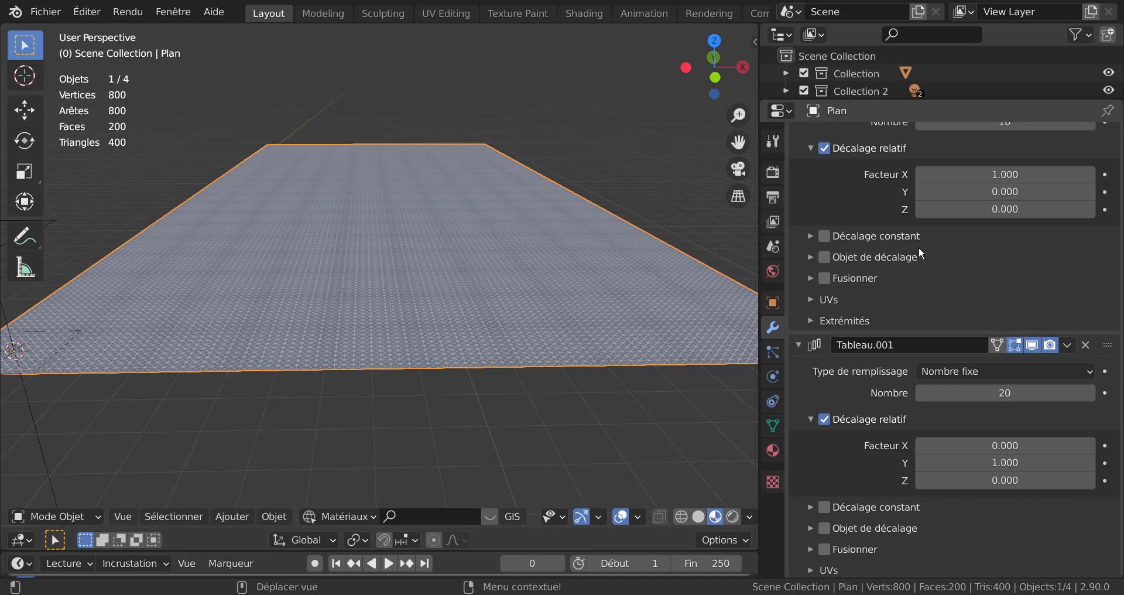
Step: Set the first Array modifier's count to 20
scroll(918, 247, "up", 4)
left_click(1005, 216)
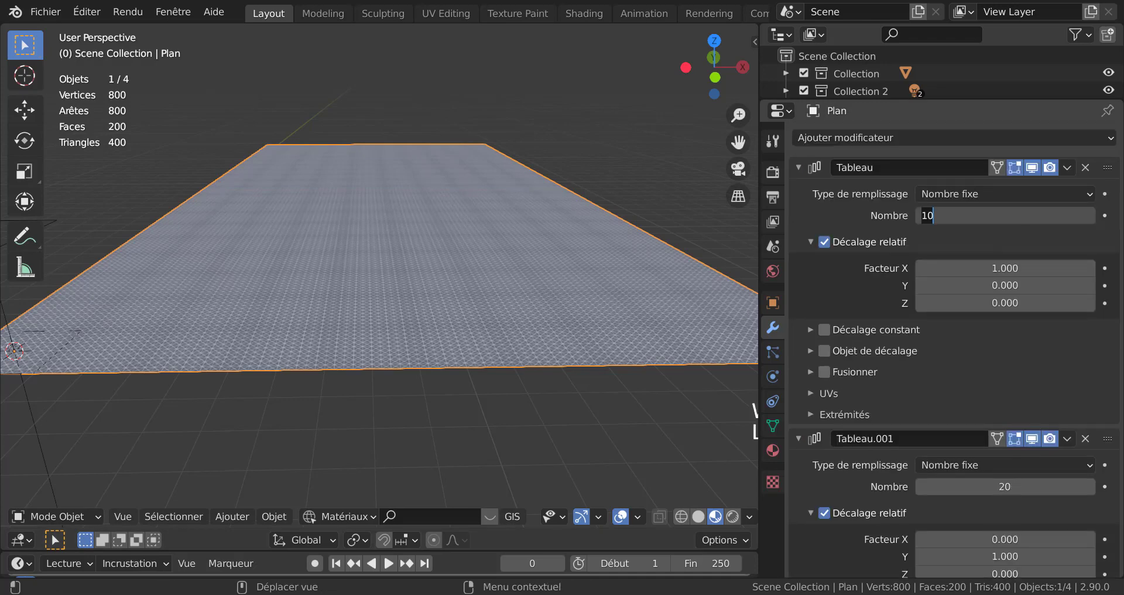
type("20")
key("Return")
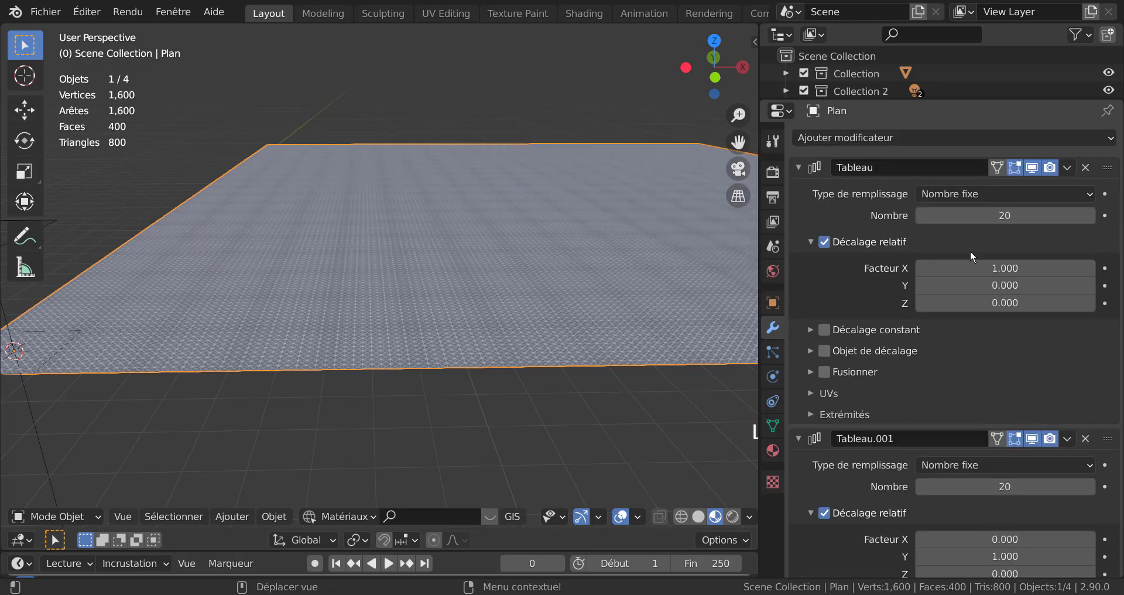
Step: Enable merging (Fusionner) on both Array modifiers of the tiled grating plane
scroll(635, 356, "down", 6)
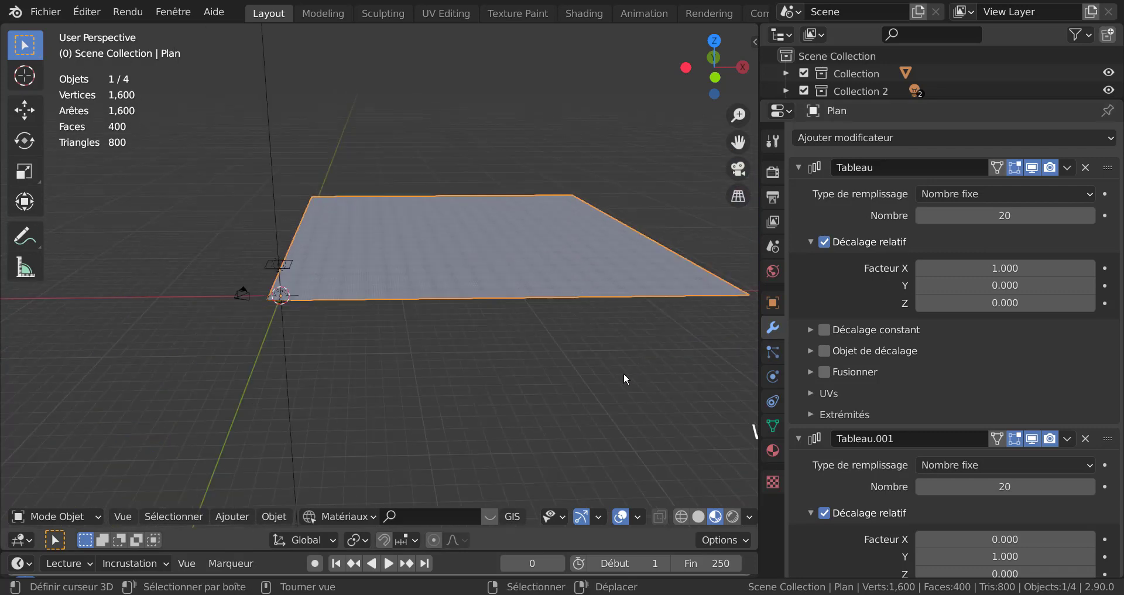
scroll(621, 373, "up", 2)
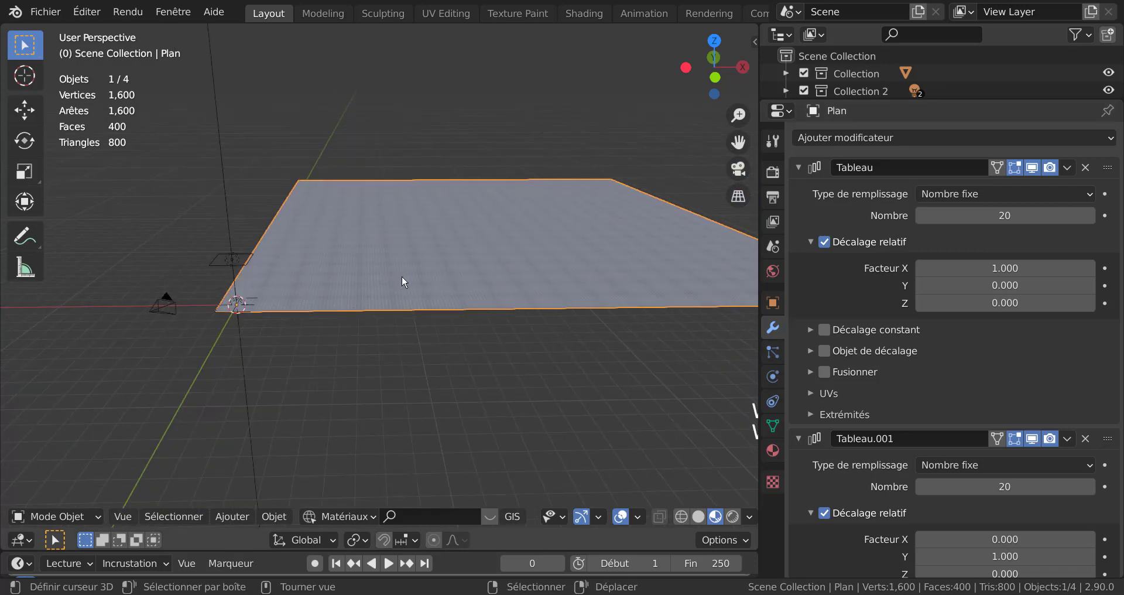
middle_click_drag(560, 367, 467, 373, "shift")
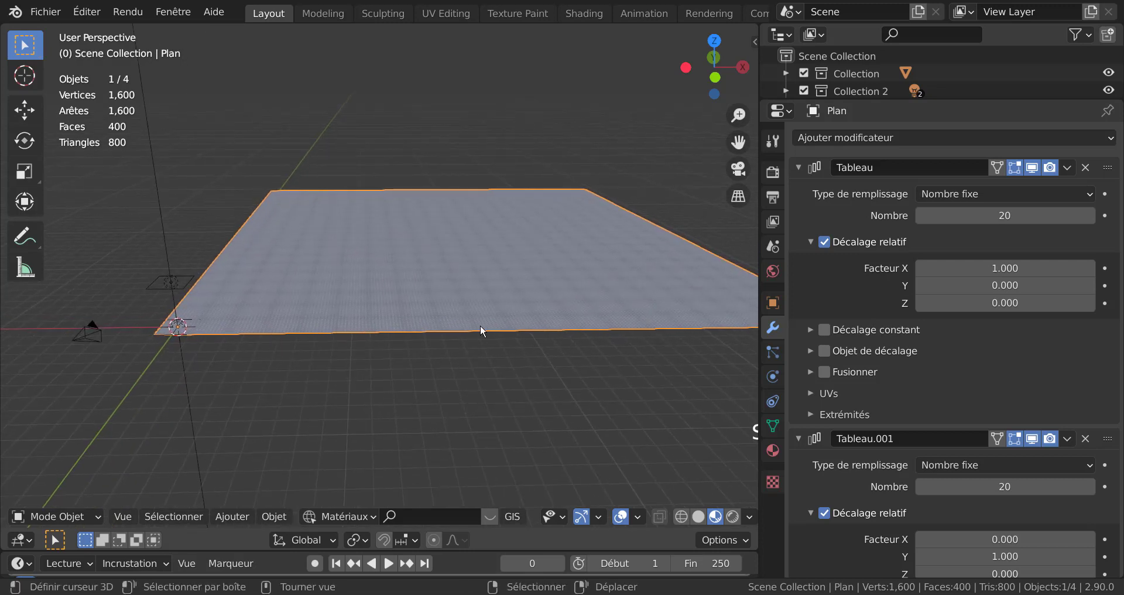
left_click(824, 373)
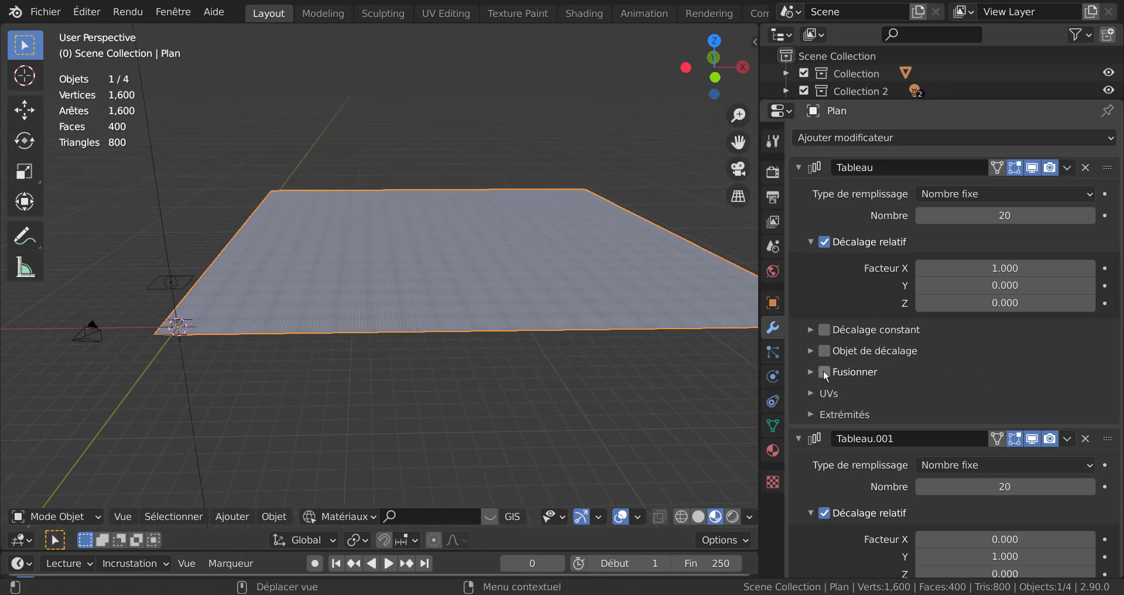
scroll(959, 380, "down", 5)
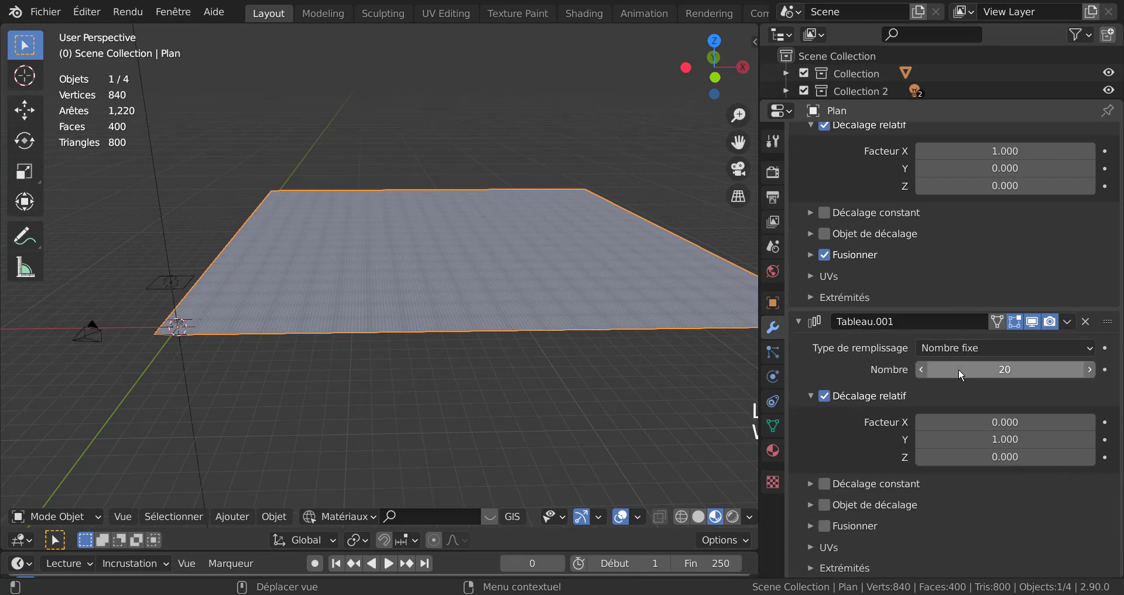
left_click(824, 525)
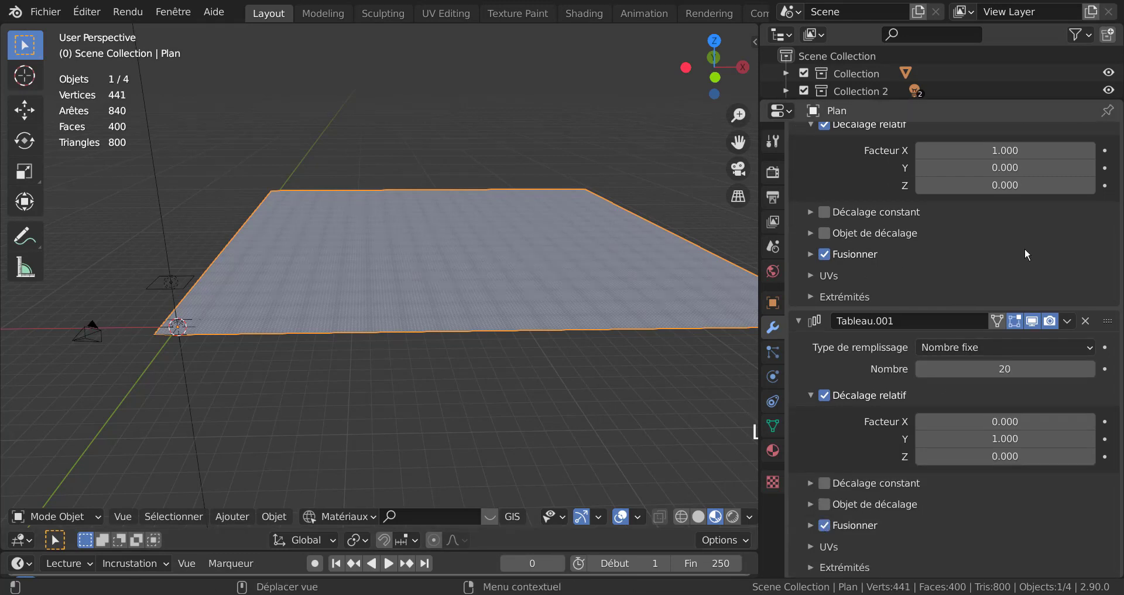
Step: Apply both Array modifiers to the grating plane, first Tableau, followed by Tableau.001
scroll(1026, 253, "up", 5)
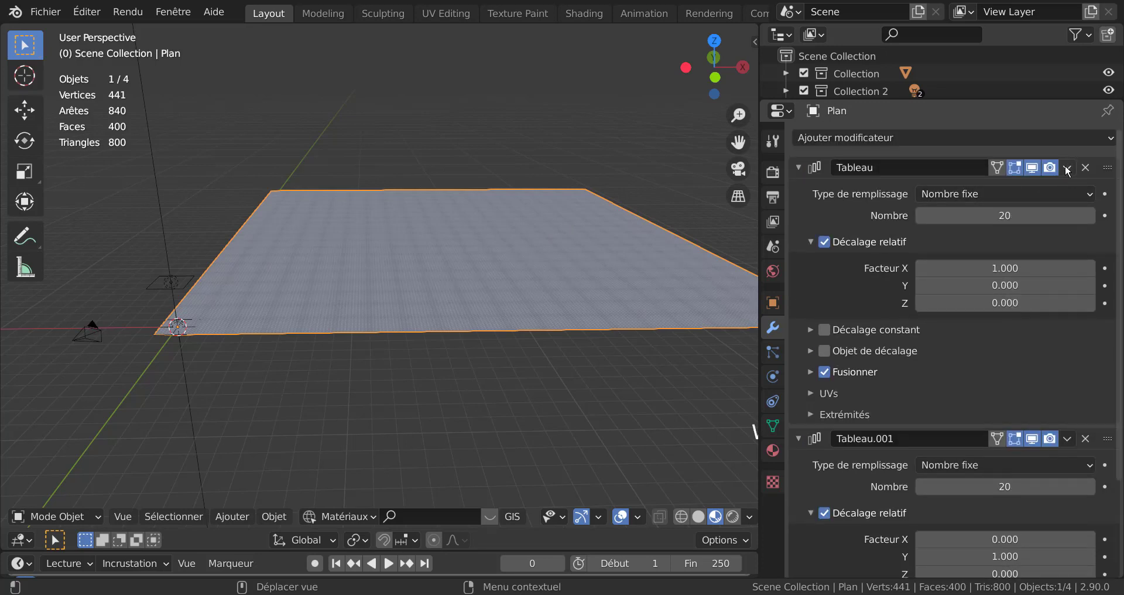
left_click(1066, 168)
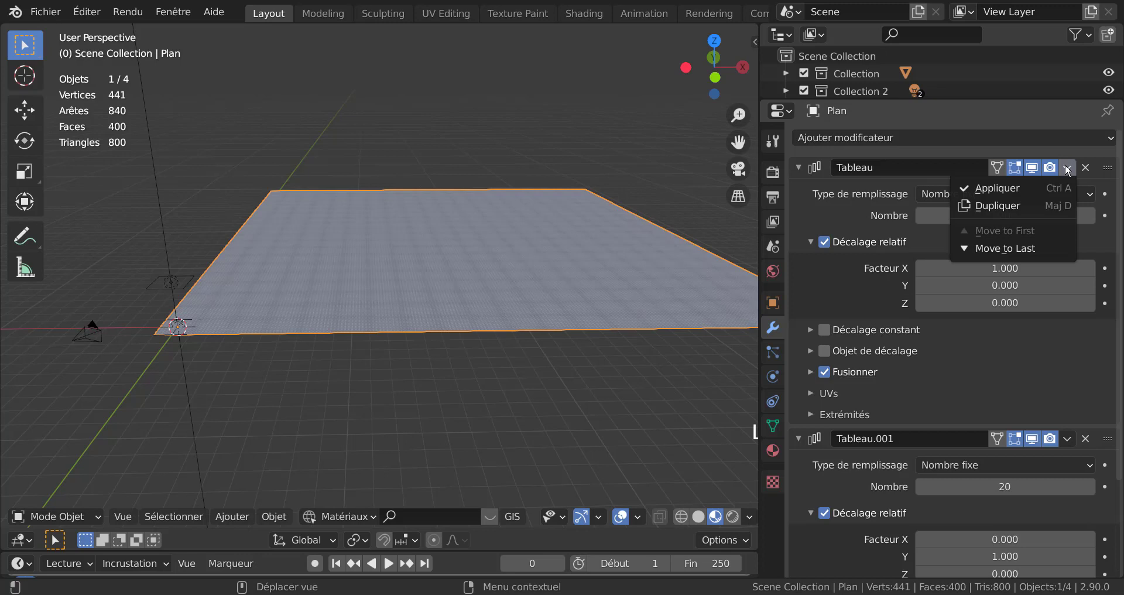
left_click(1003, 188)
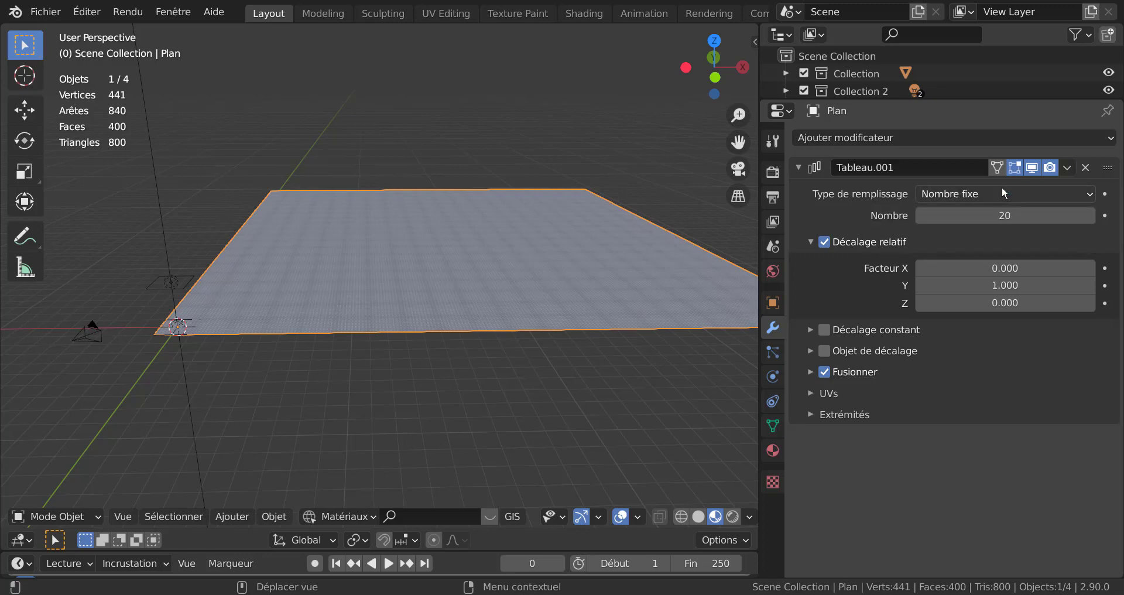
left_click(1067, 168)
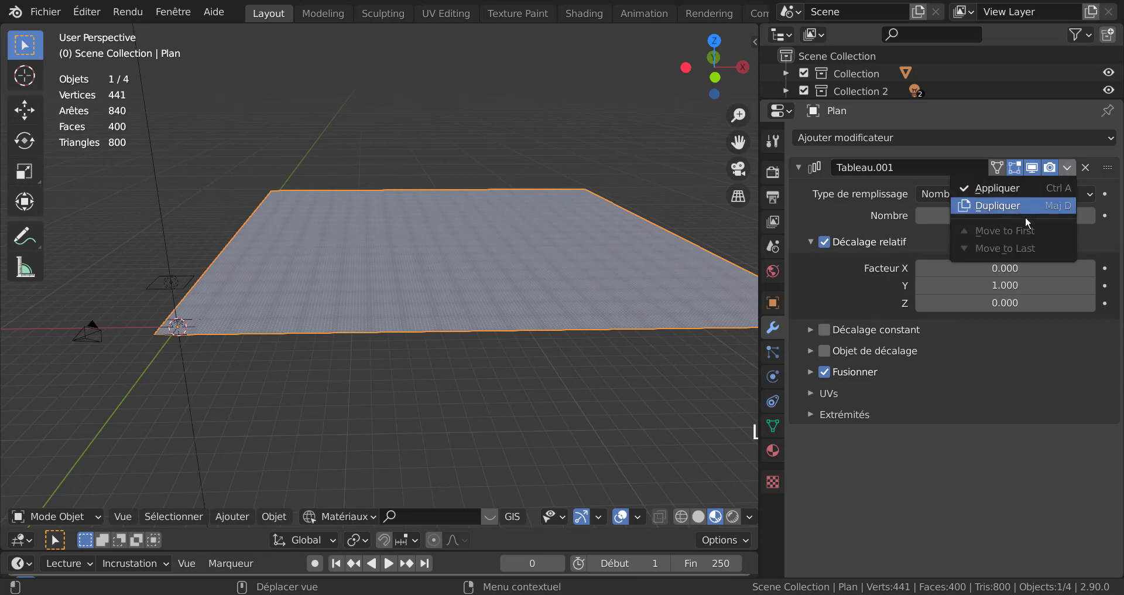
left_click(998, 188)
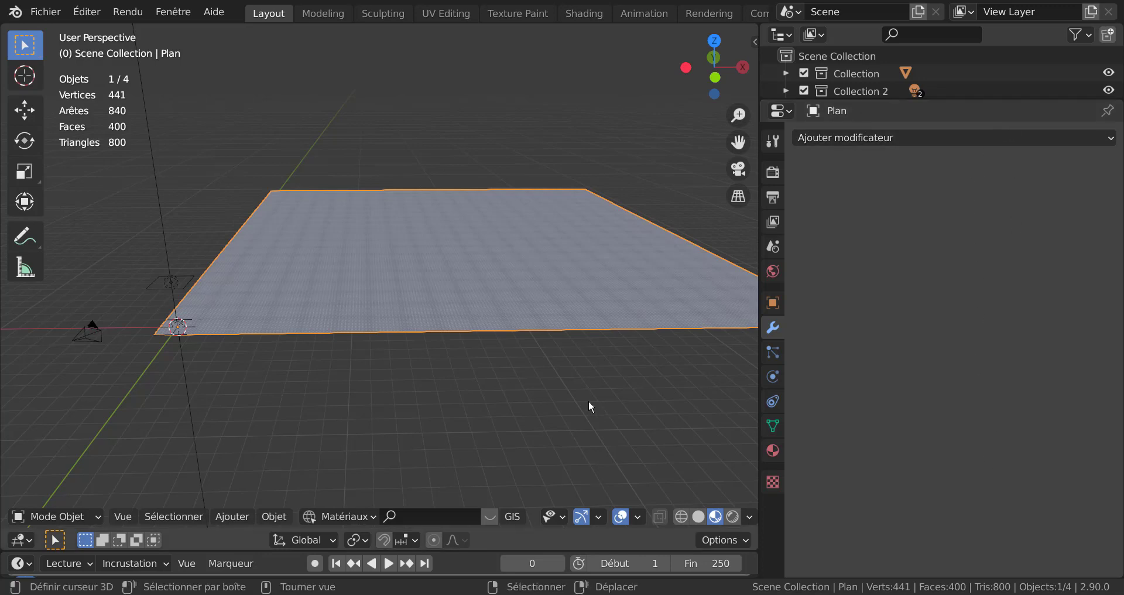
Step: Widen the 3D viewport and set the grating plane's origin to its geometry (Origine vers géométrie)
scroll(585, 390, "down", 2)
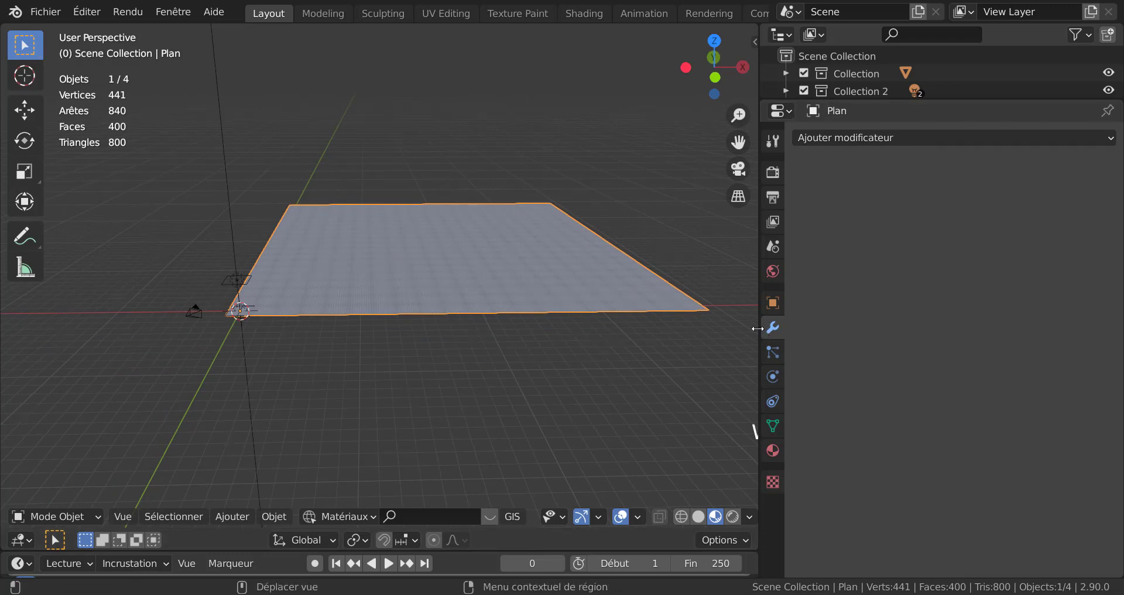
left_click_drag(757, 327, 894, 328)
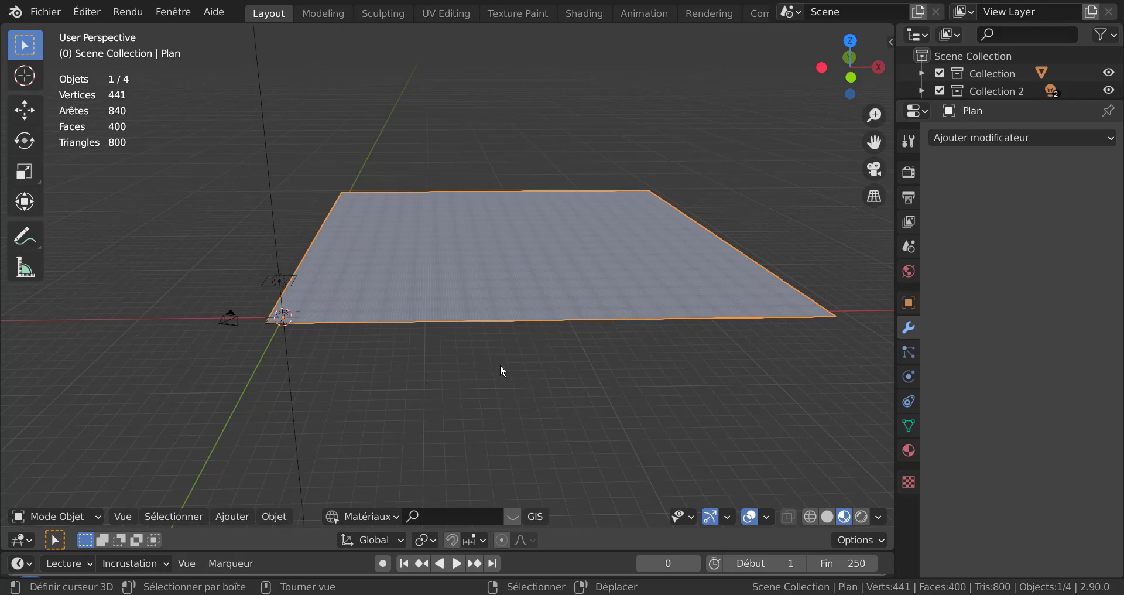
right_click(486, 267)
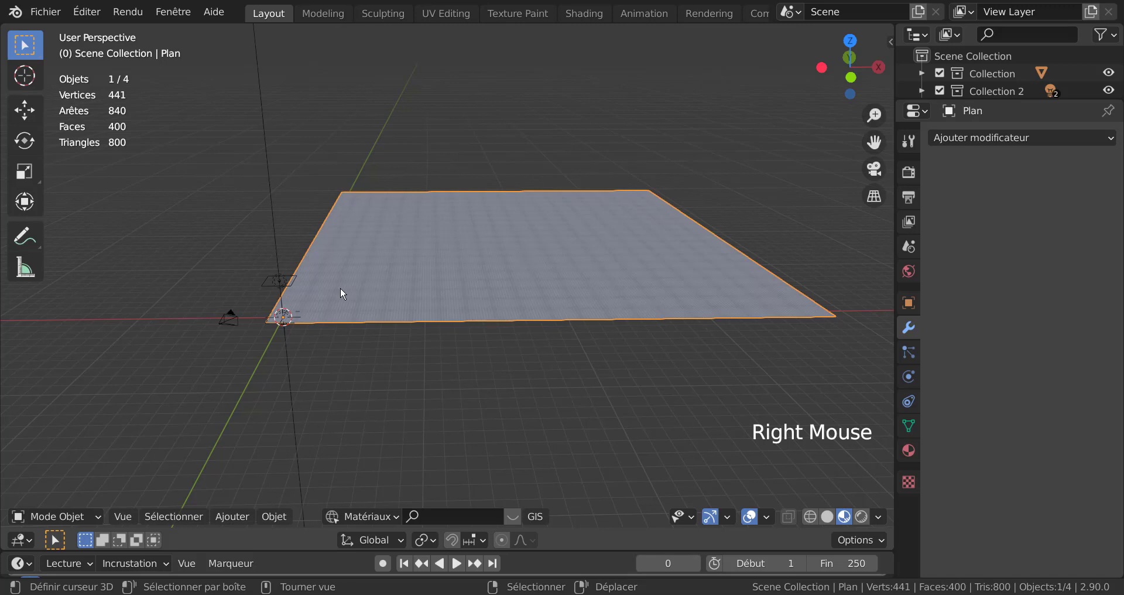
scroll(294, 322, "down", 2)
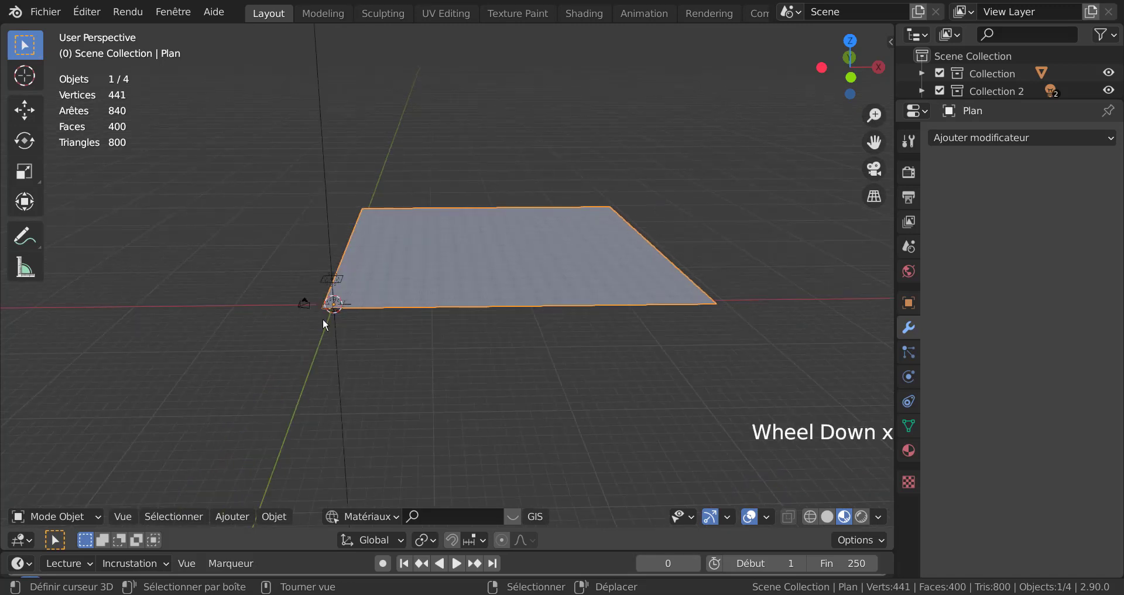
scroll(314, 350, "up", 5)
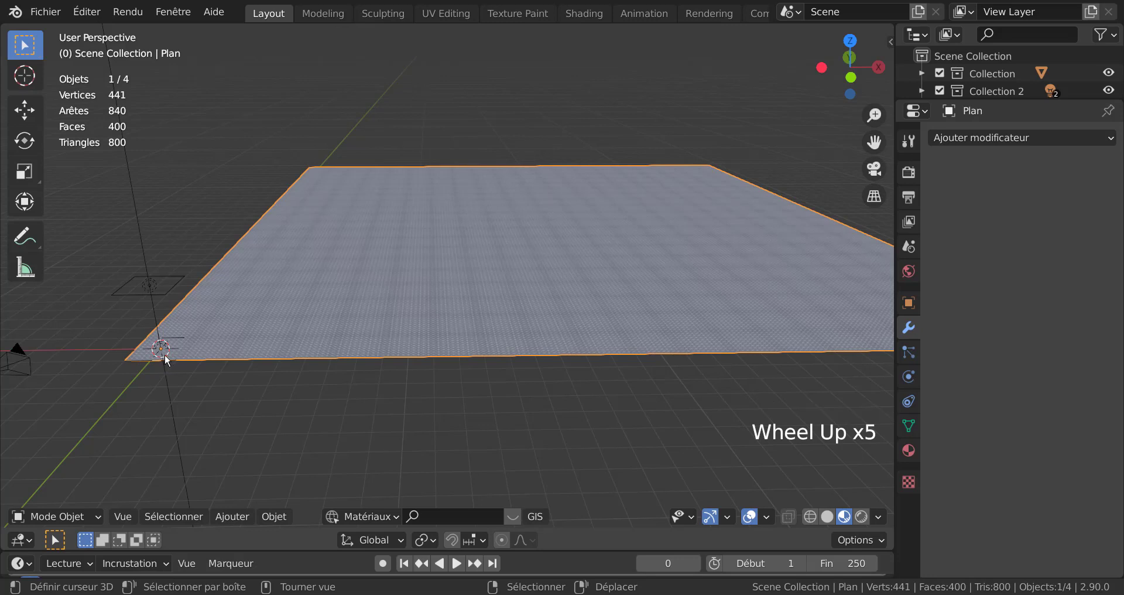
scroll(210, 360, "down", 2)
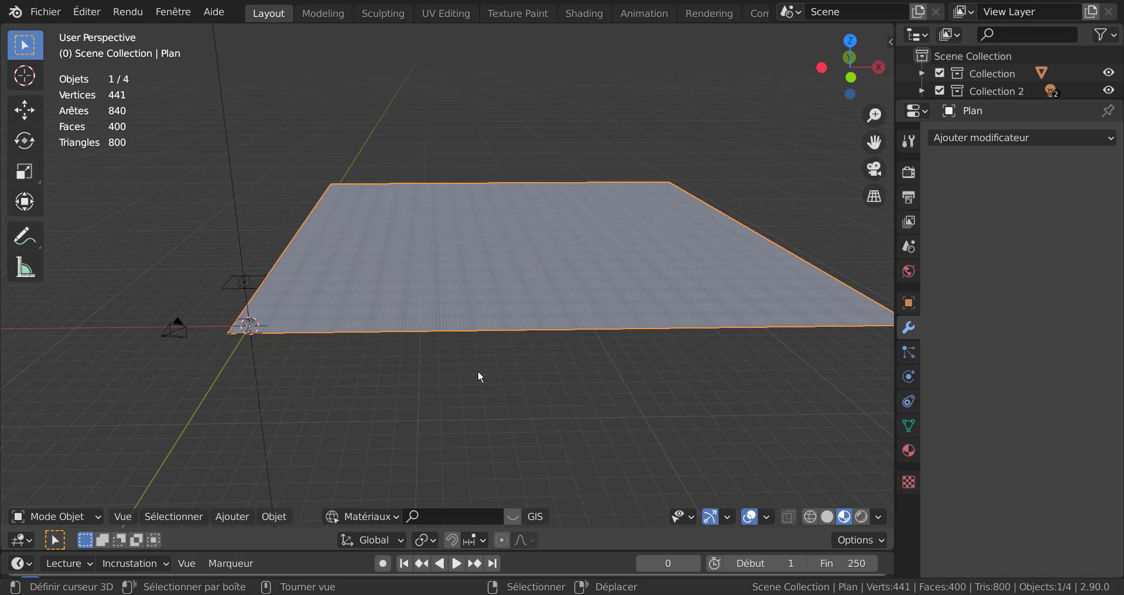
left_click(273, 517)
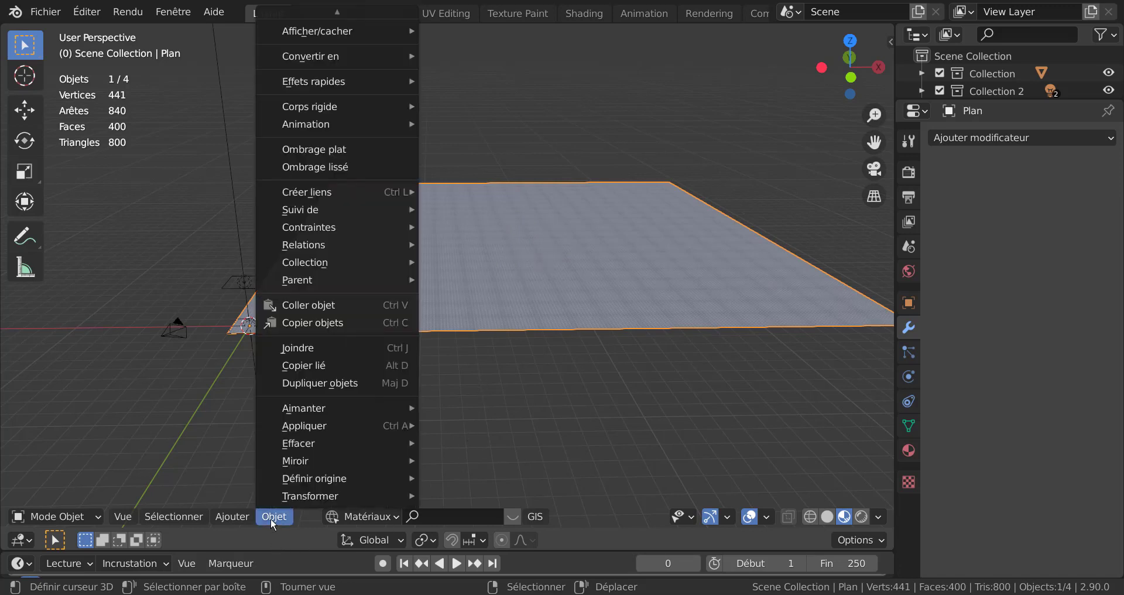
mouse_move(300, 478)
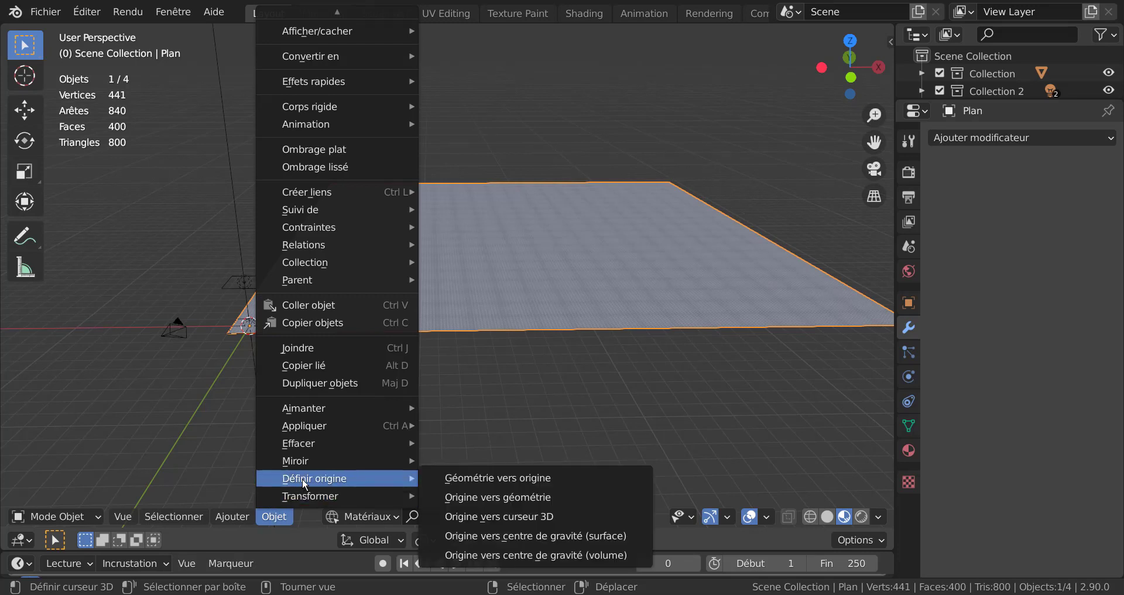
left_click(499, 497)
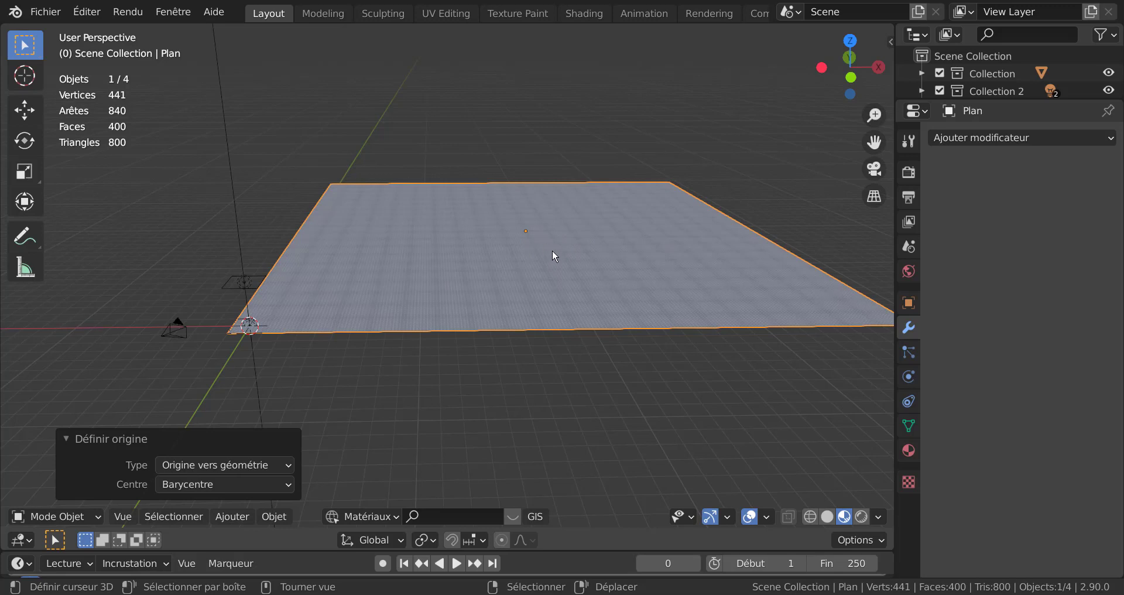
Step: Snap the grating plane to the 3D cursor without keeping an offset, centring it on the scene
key("shift+s")
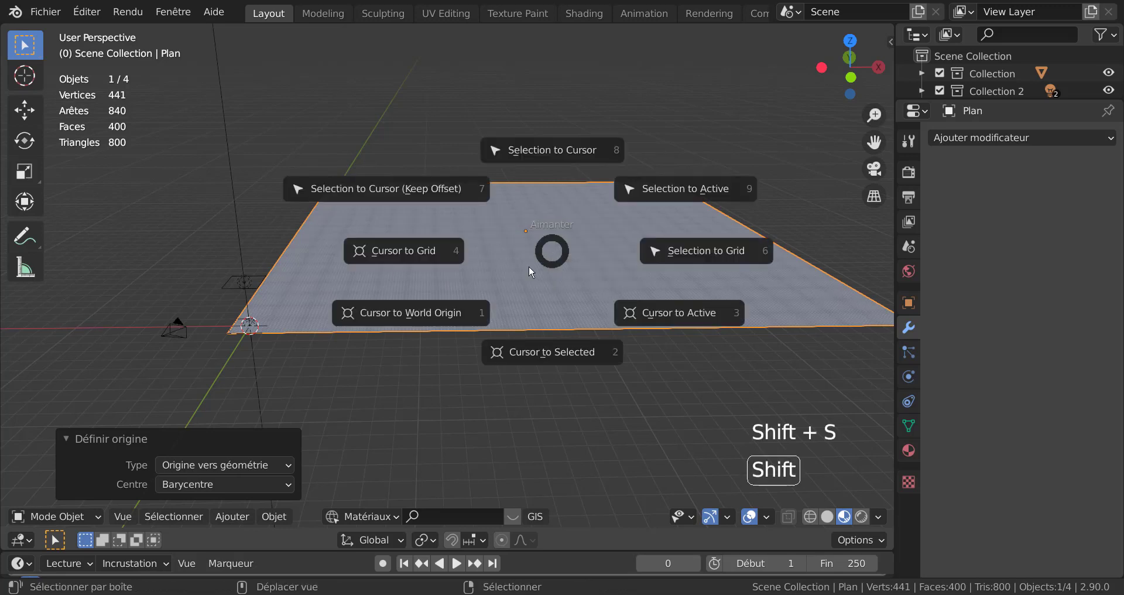
left_click(549, 150)
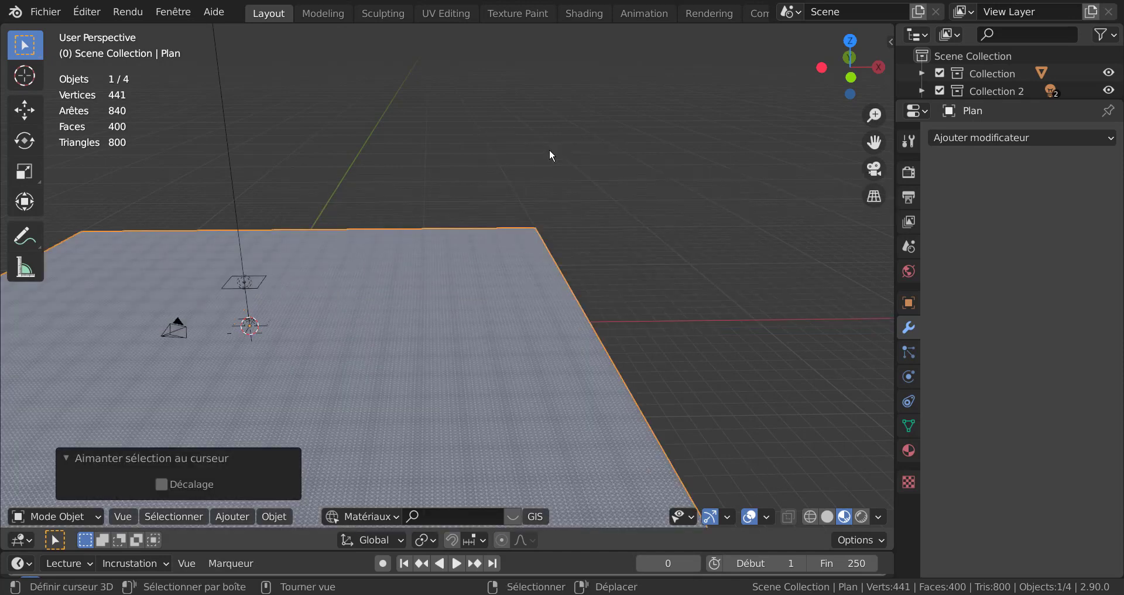
scroll(553, 161, "down", 5)
middle_click_drag(537, 258, 592, 249, "shift")
scroll(497, 293, "up", 6)
scroll(556, 230, "down", 3)
Step: Duplicate the grating plane and place the copy about 4.38 m above the original as a ceiling
right_click(591, 266)
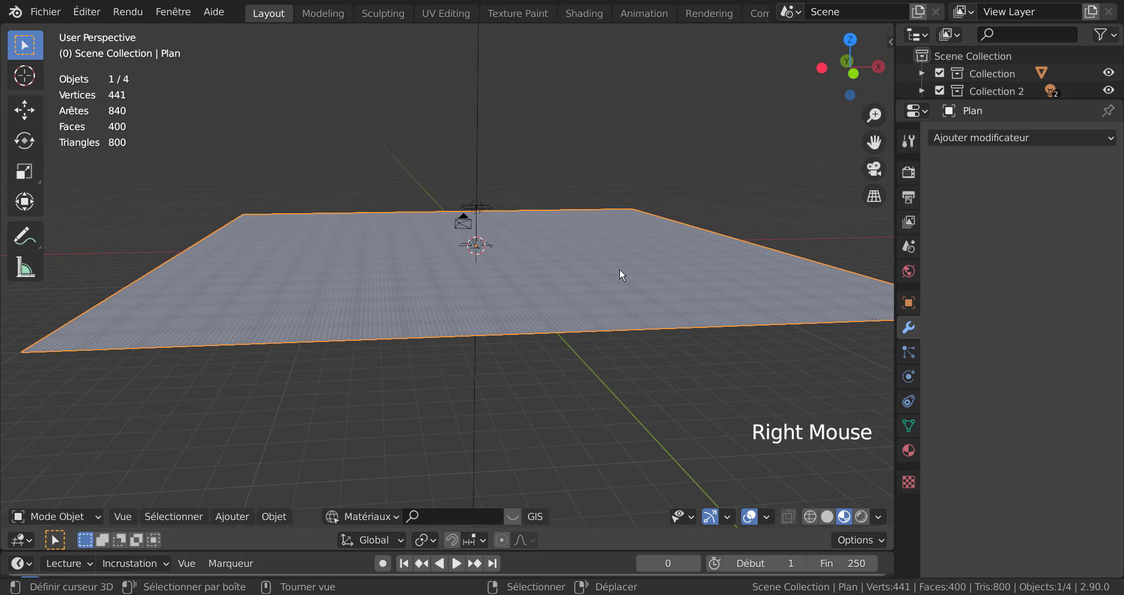
key("shift")
key("shift+d")
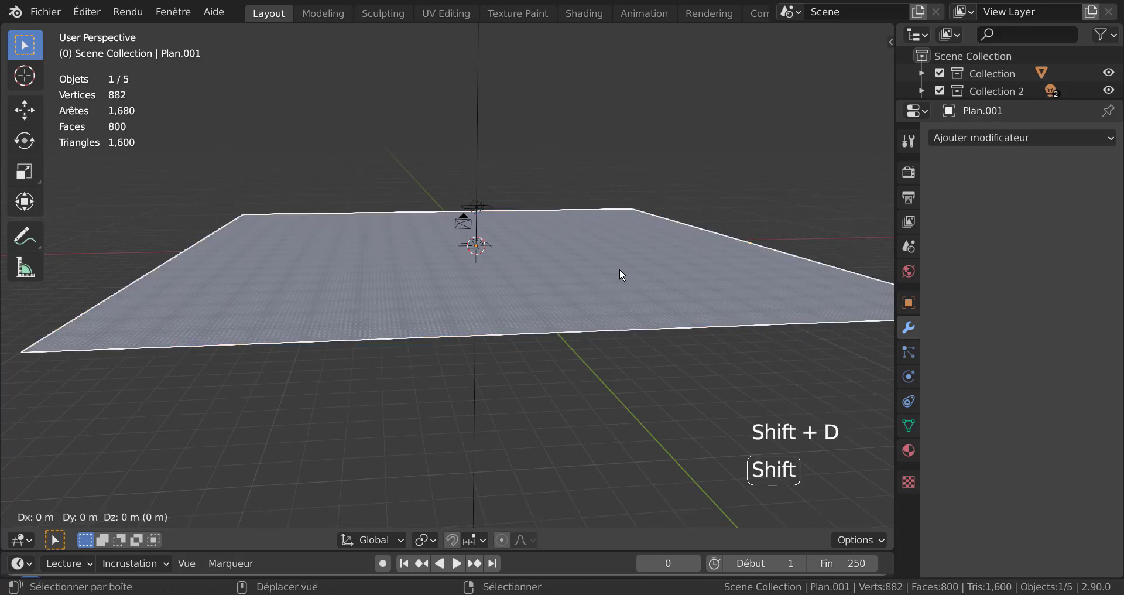
left_click(619, 206)
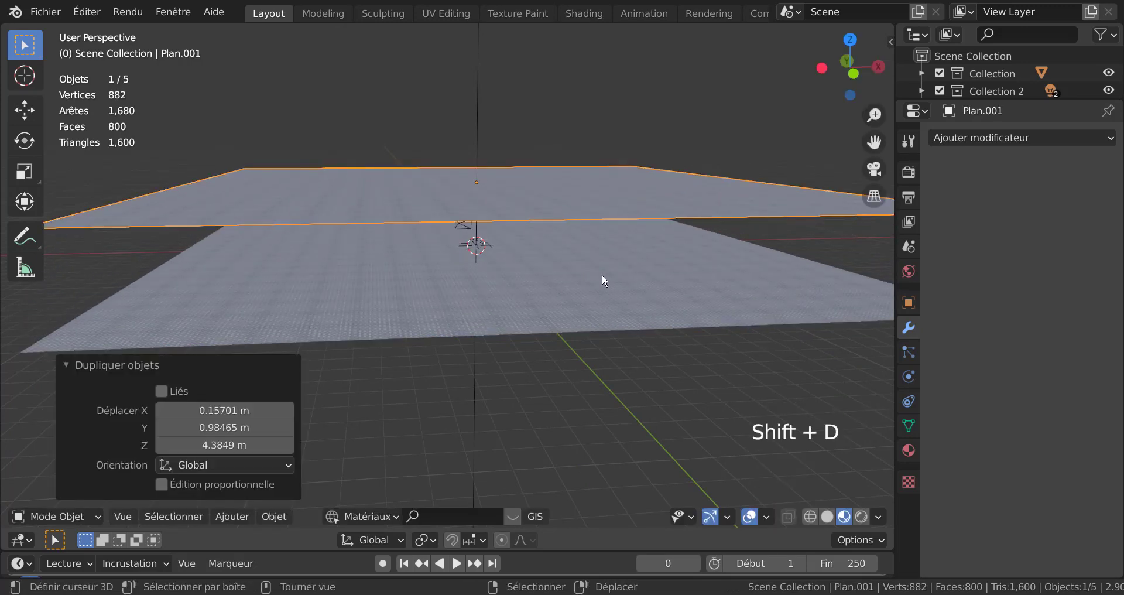
Step: Select the upper area light (Zone) that hangs between the two grating planes
mouse_move(602, 274)
middle_mouse_down()
mouse_move(597, 254)
mouse_move(610, 277)
mouse_move(620, 272)
middle_mouse_up()
scroll(602, 262, "up", 6)
scroll(602, 263, "down", 1)
scroll(620, 273, "down", 1)
scroll(620, 272, "up", 1)
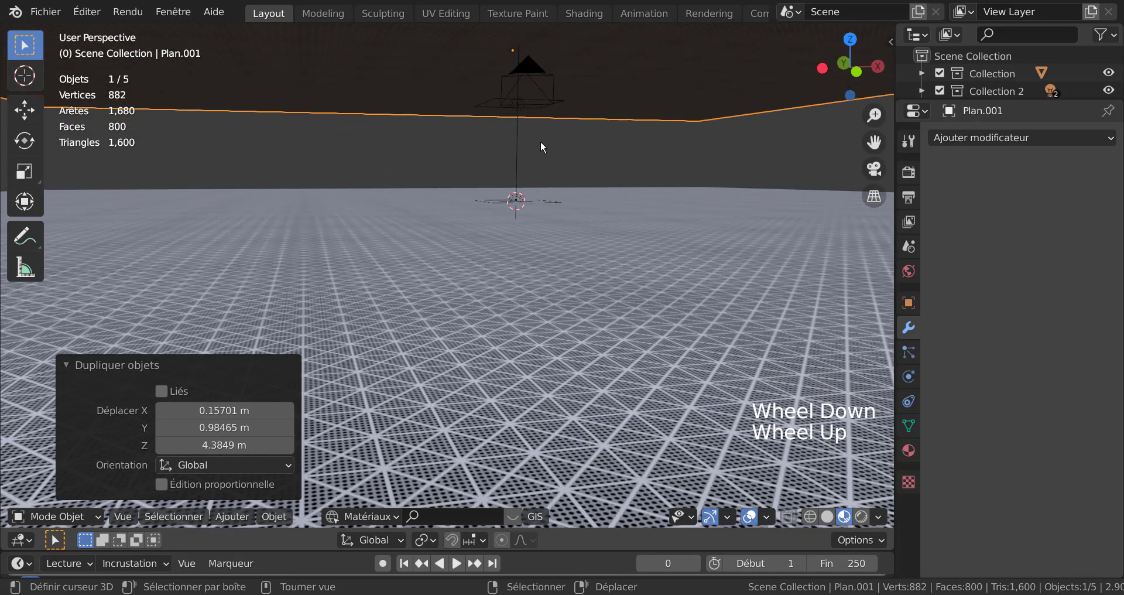
right_click(520, 152)
scroll(521, 152, "down", 2)
scroll(534, 167, "down", 2)
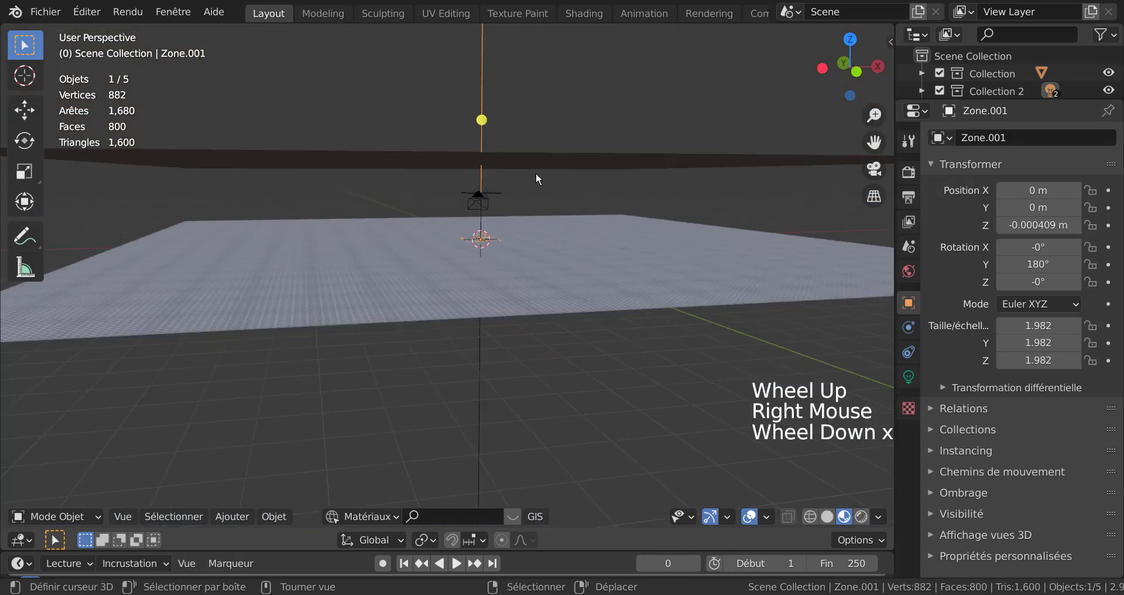
middle_click_drag(500, 229, 481, 234)
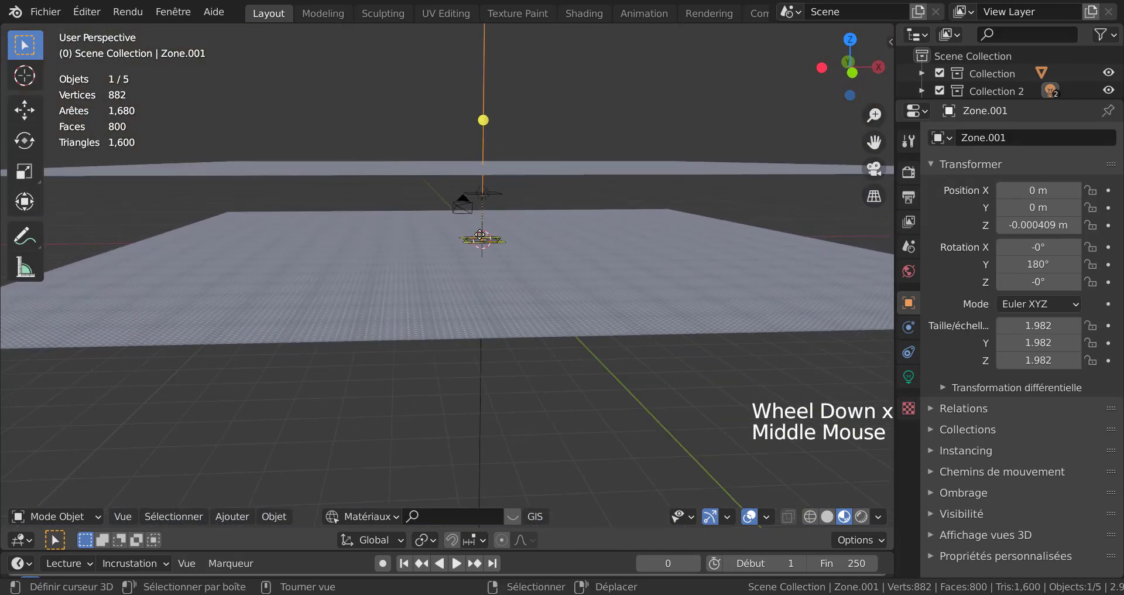
scroll(481, 234, "up", 1)
right_click(484, 177)
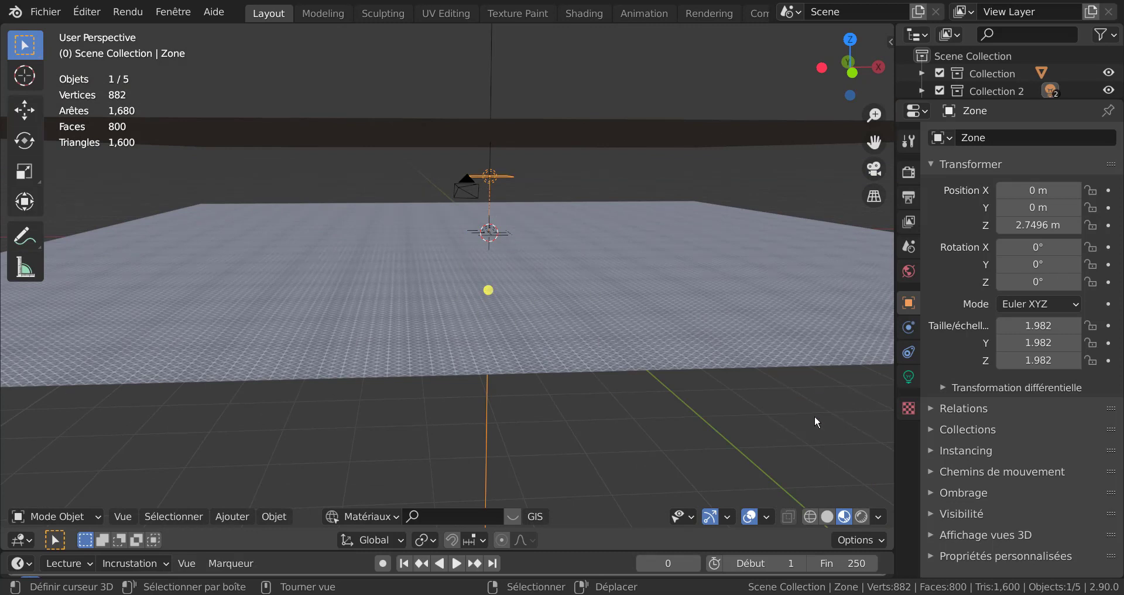
Step: Switch the viewport to rendered shading and examine how the area light illuminates the lower grating
left_click(863, 516)
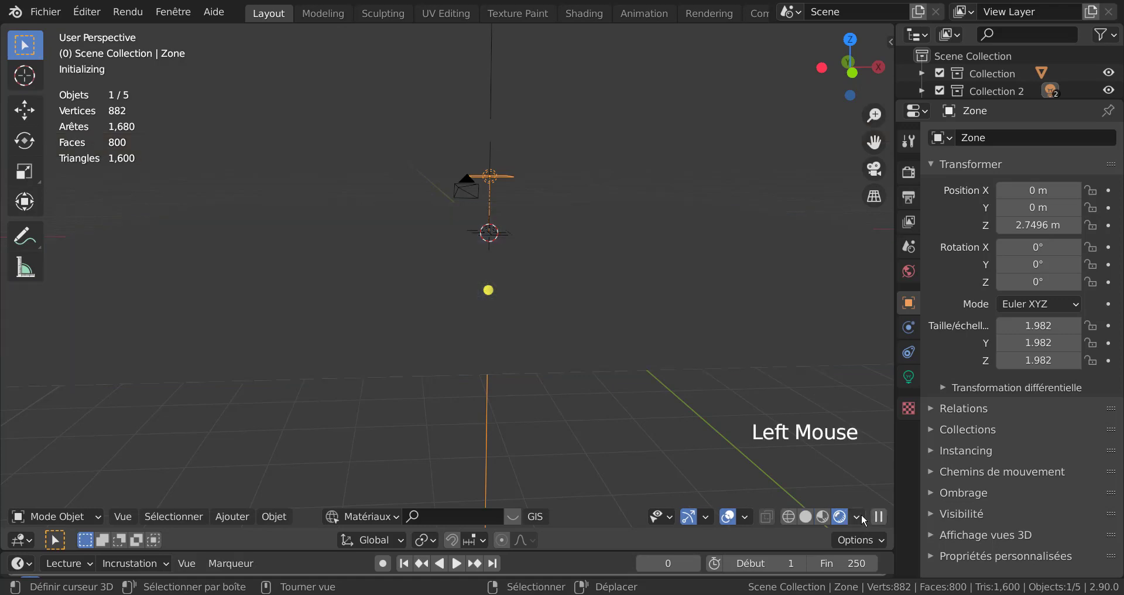
scroll(616, 328, "up", 3)
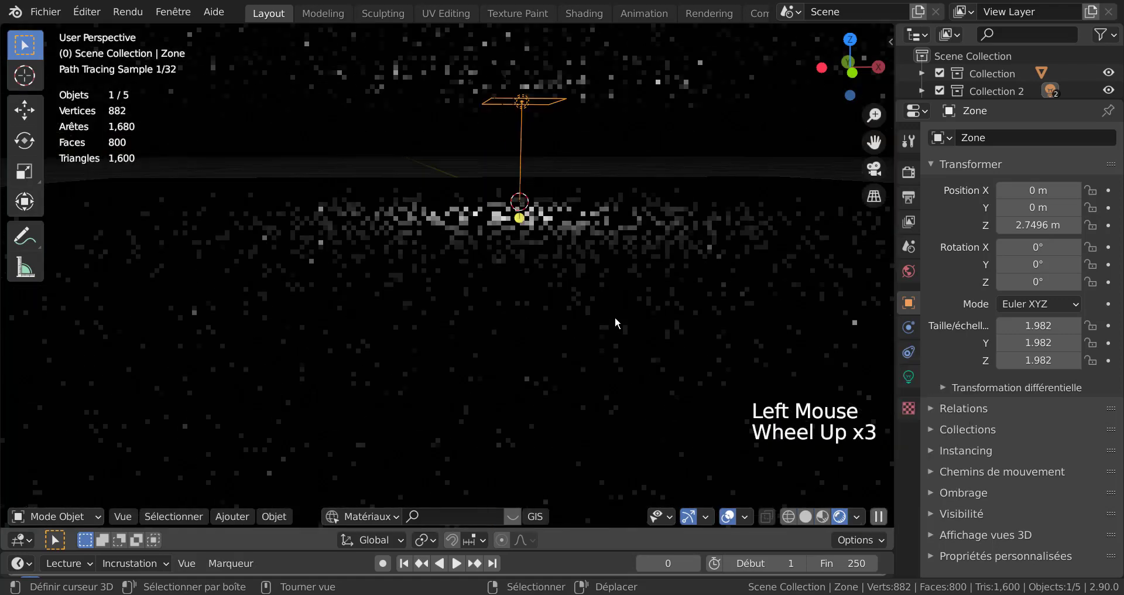
middle_click_drag(563, 208, 577, 246)
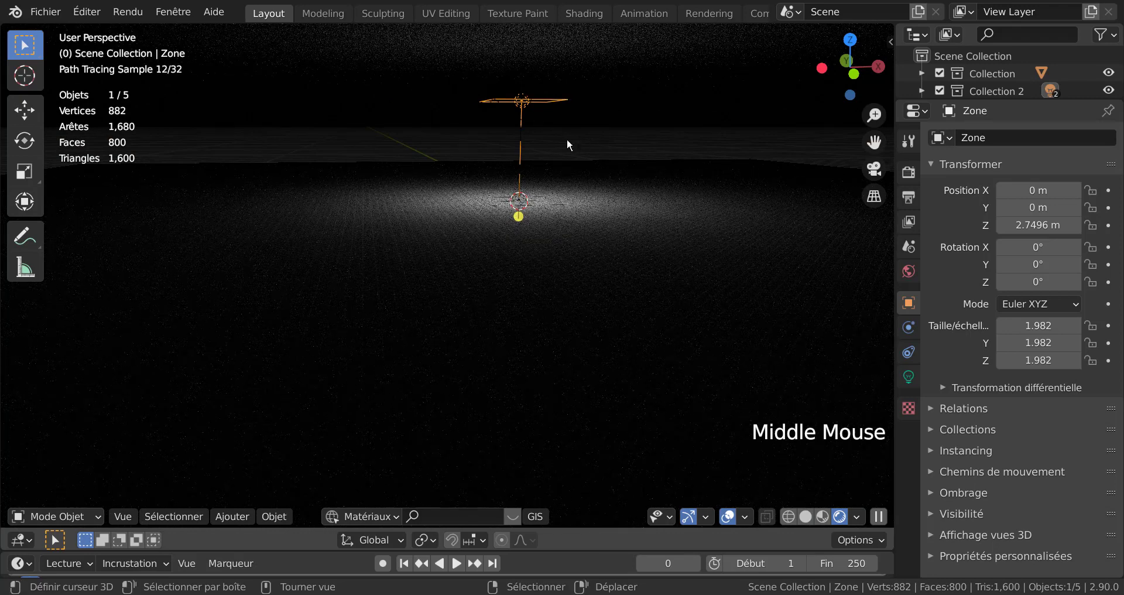
scroll(565, 154, "down", 1)
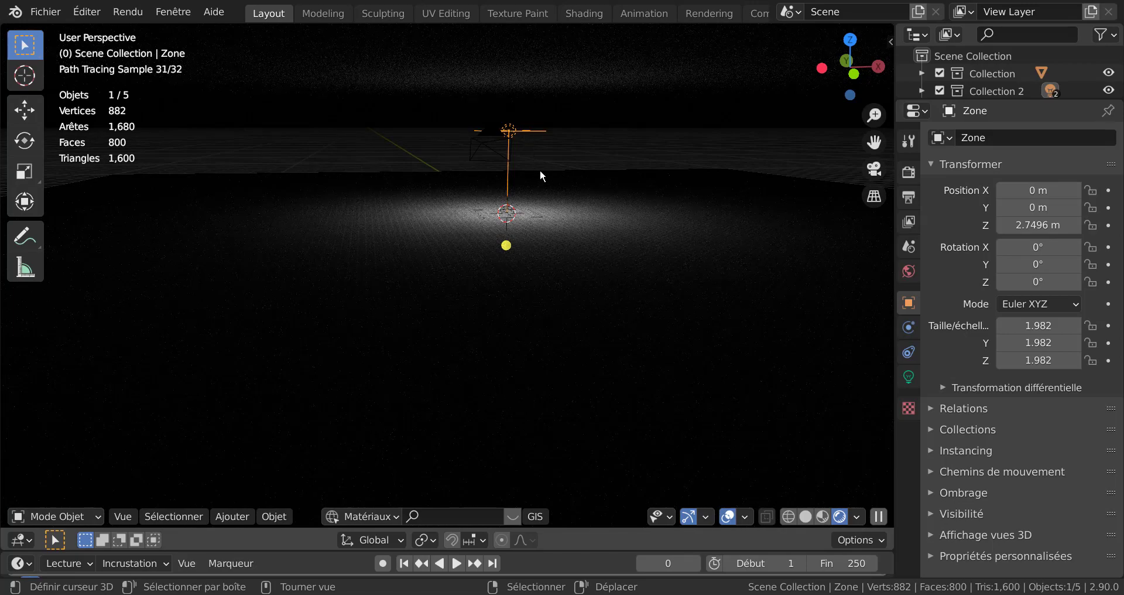
key("s")
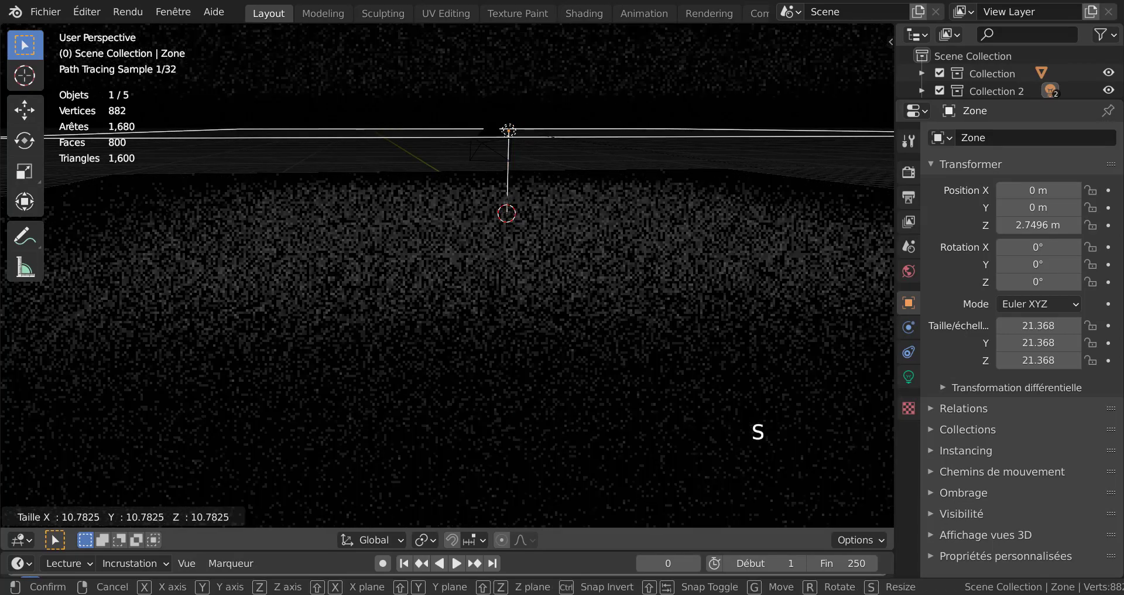
right_click(105, 178)
scroll(104, 178, "down", 1)
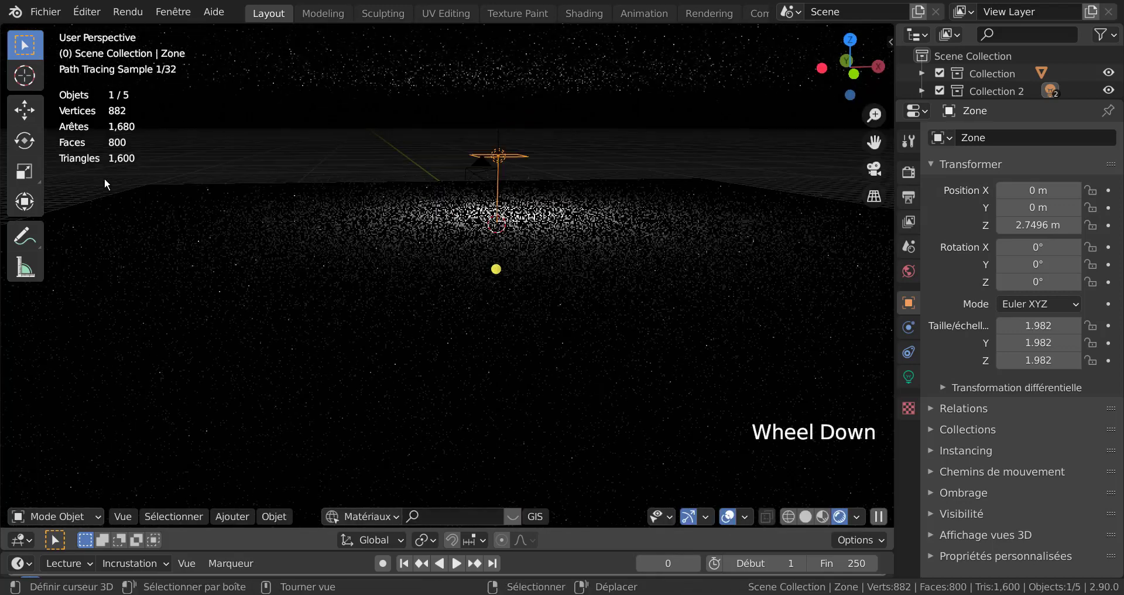
Step: Stretch the upper area light (Zone) along the global X axis by a factor of about -17.15
scroll(102, 179, "down", 3)
scroll(373, 173, "up", 5)
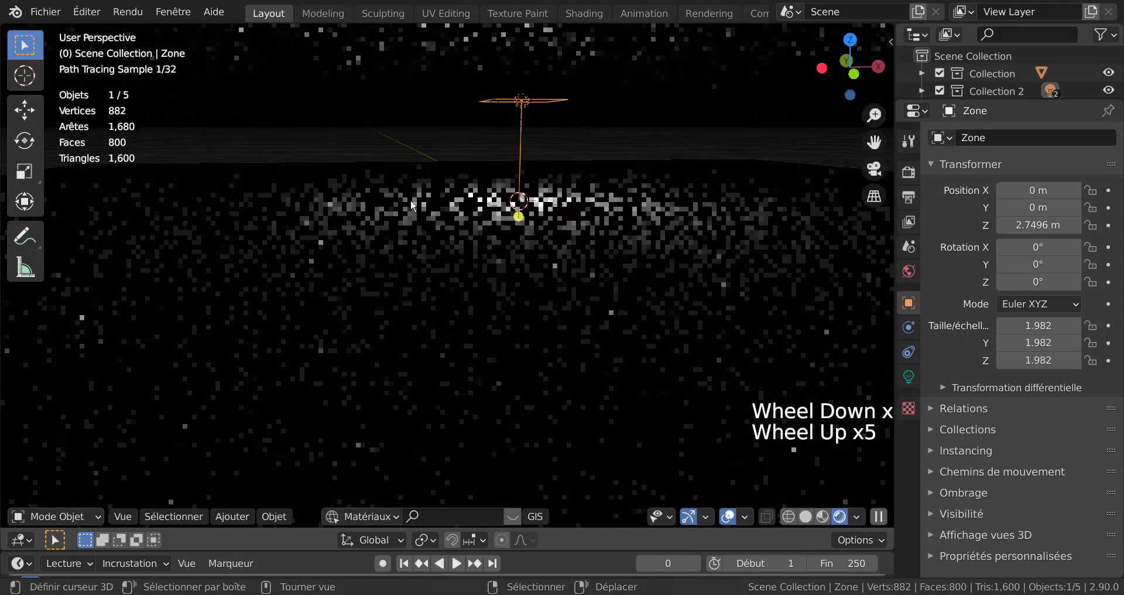
key("s")
key("x")
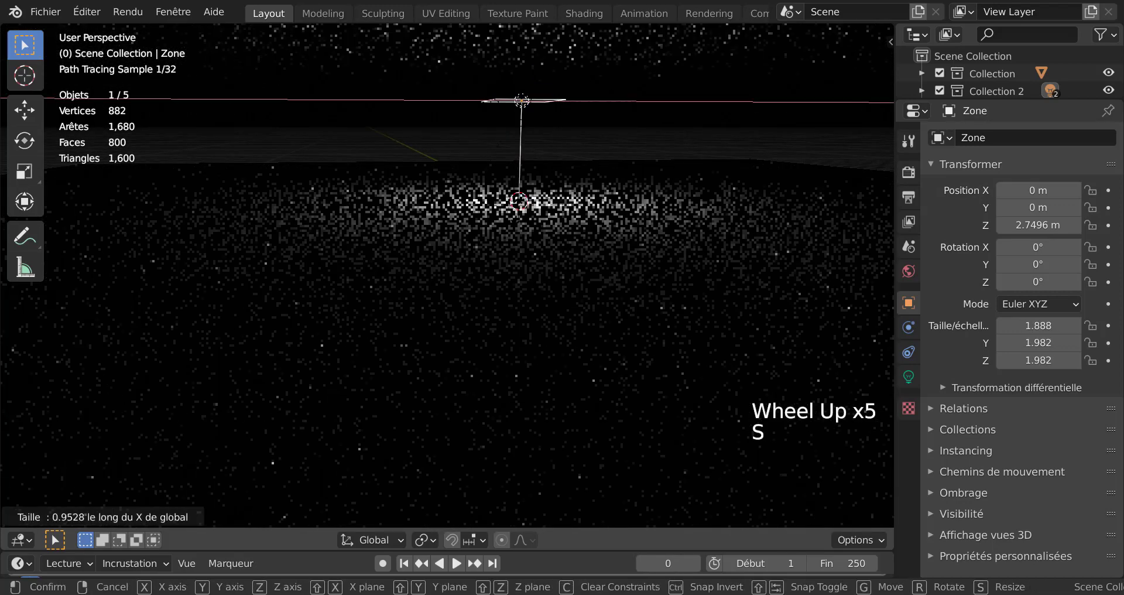
left_click(710, 336)
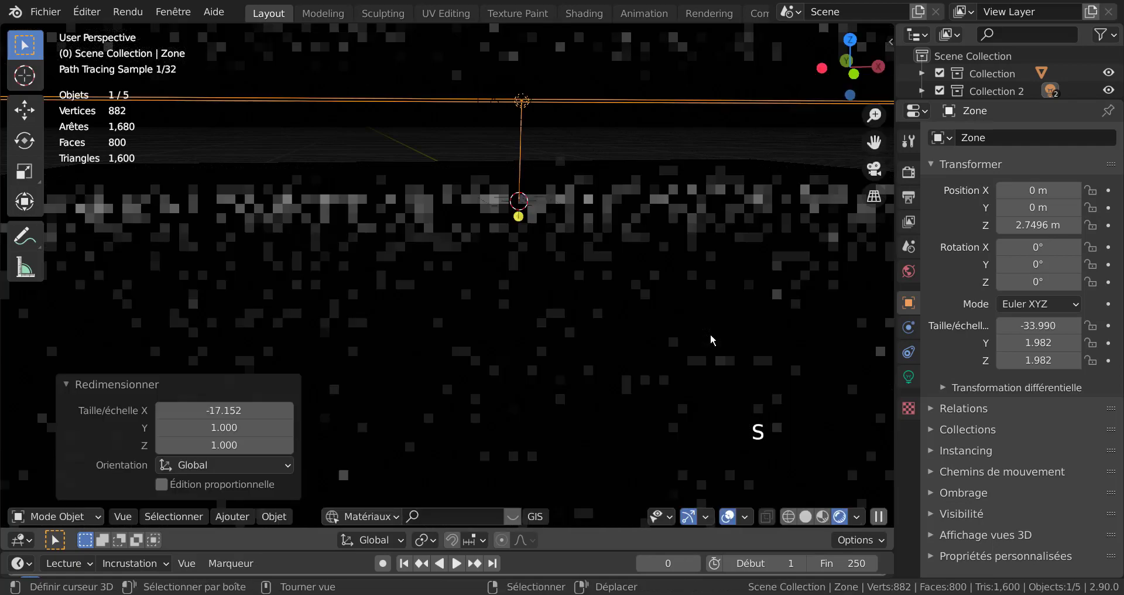
Step: Widen the upper area light along the global Y axis by a factor of about 7.03
scroll(571, 239, "down", 3)
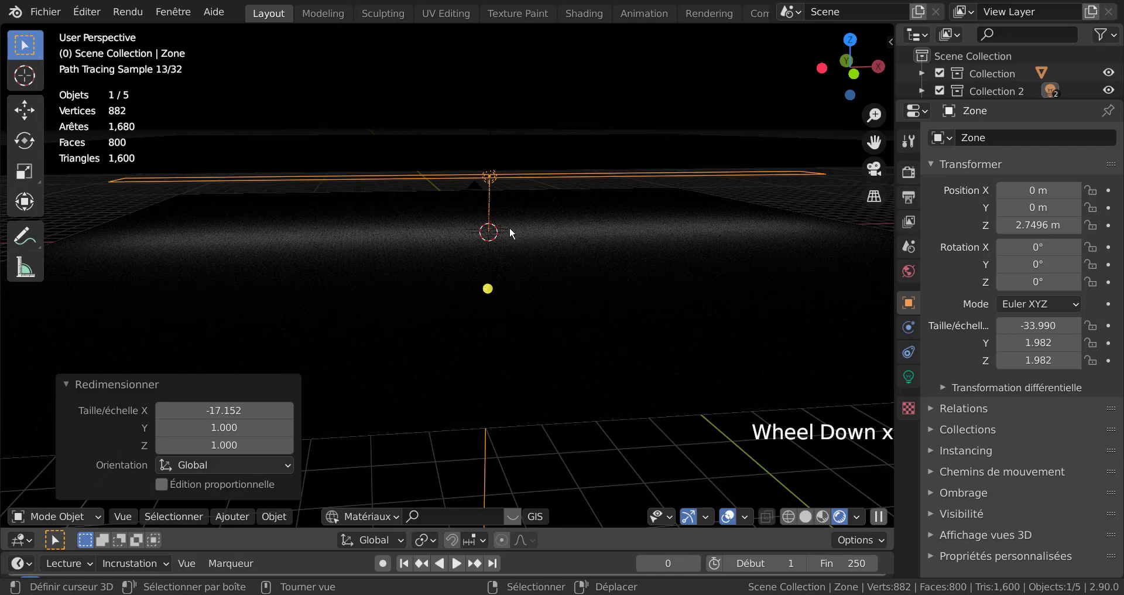
middle_click_drag(511, 228, 547, 257)
scroll(547, 257, "up", 2)
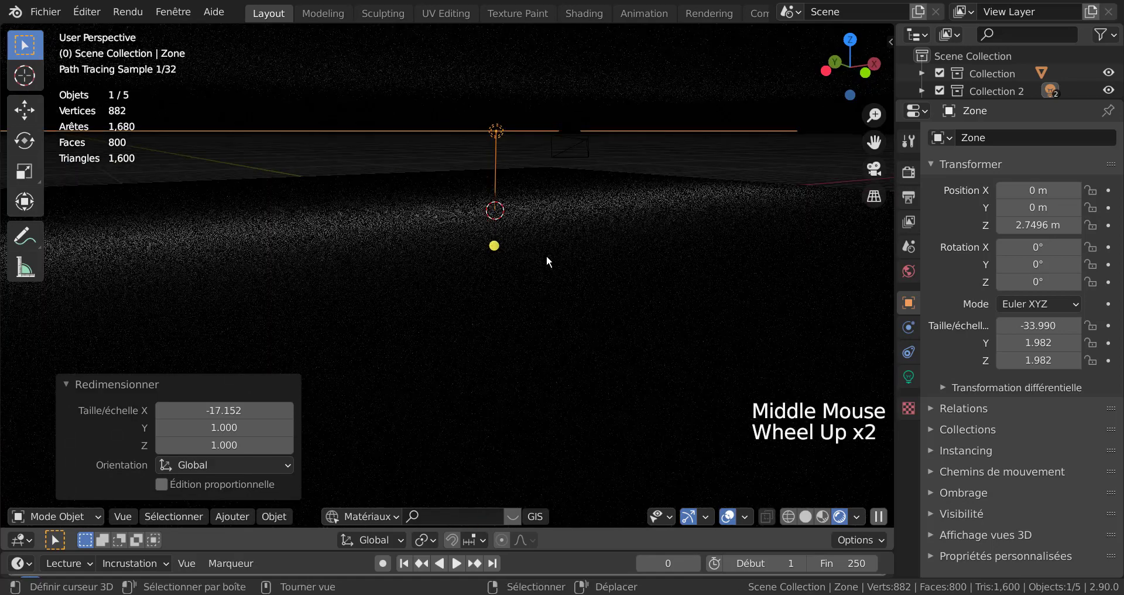
key("s")
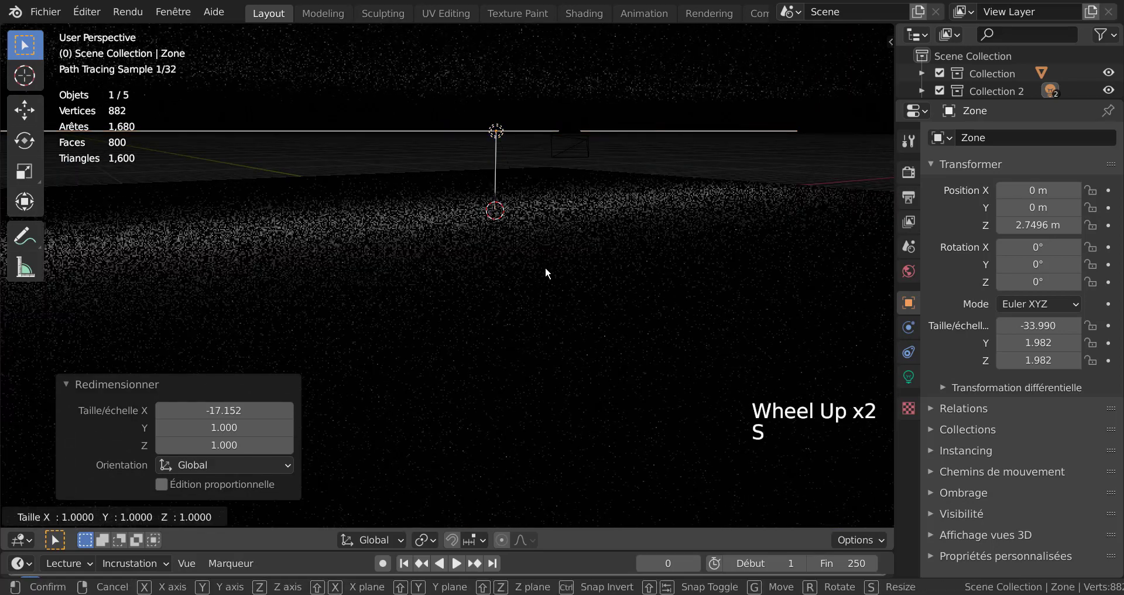
key("y")
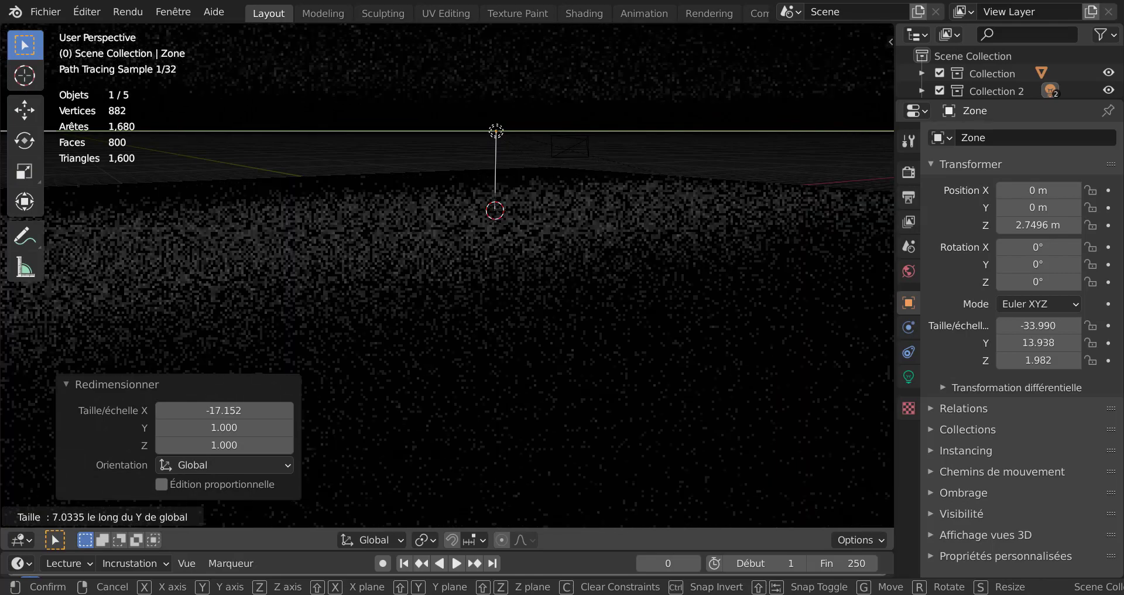
left_click(473, 204)
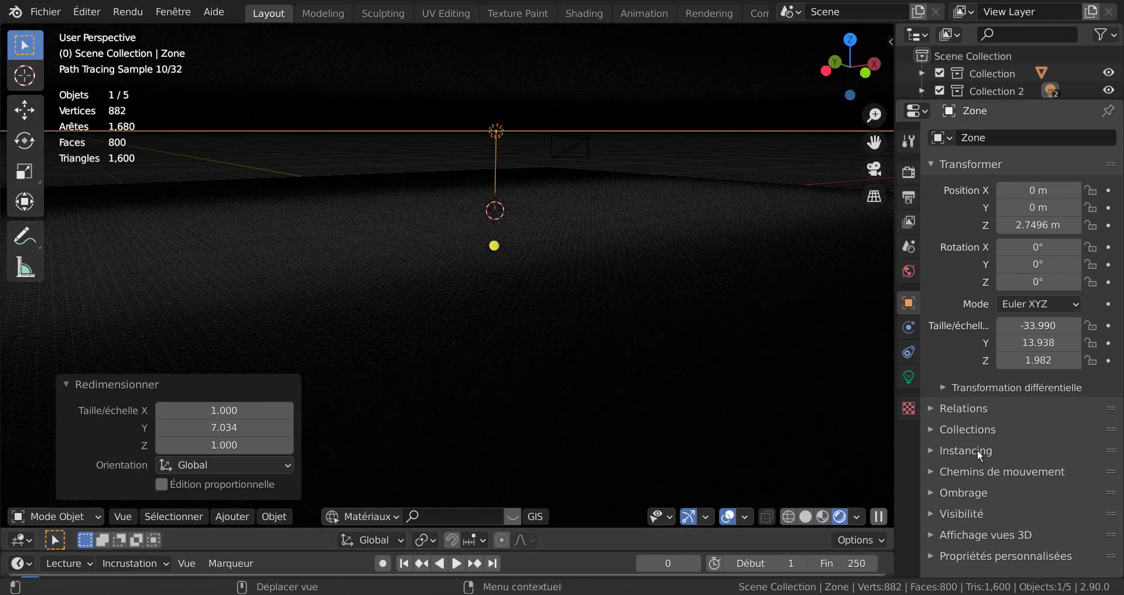
Step: Raise the upper area light's power to about 1081 W and check the lighting on the grating floor
left_click(907, 377)
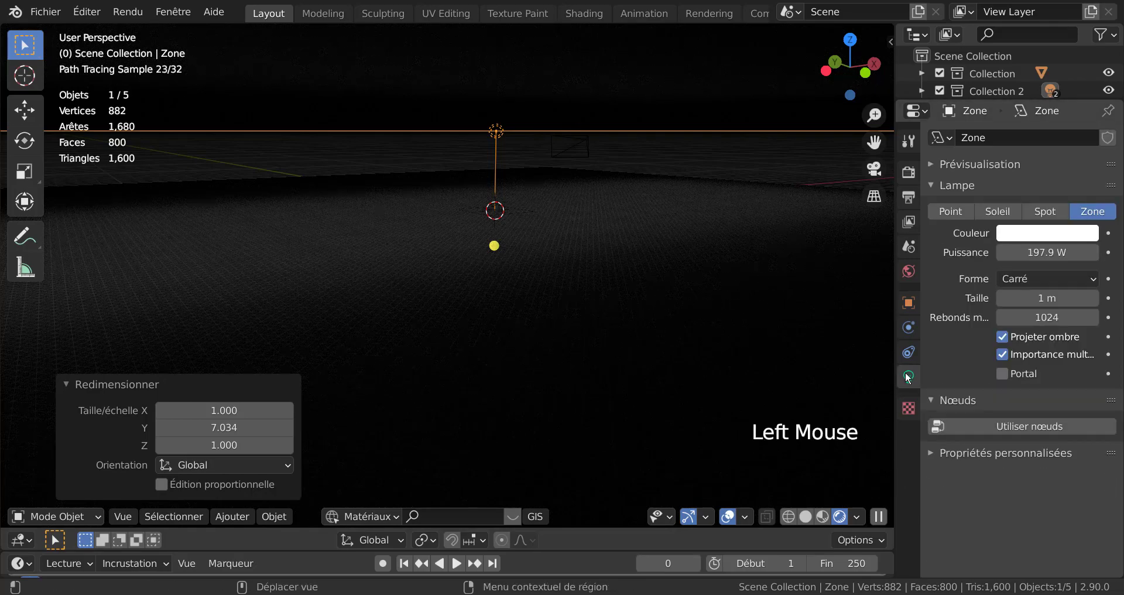
left_click(1047, 253)
left_click_drag(1047, 252, 1121, 252)
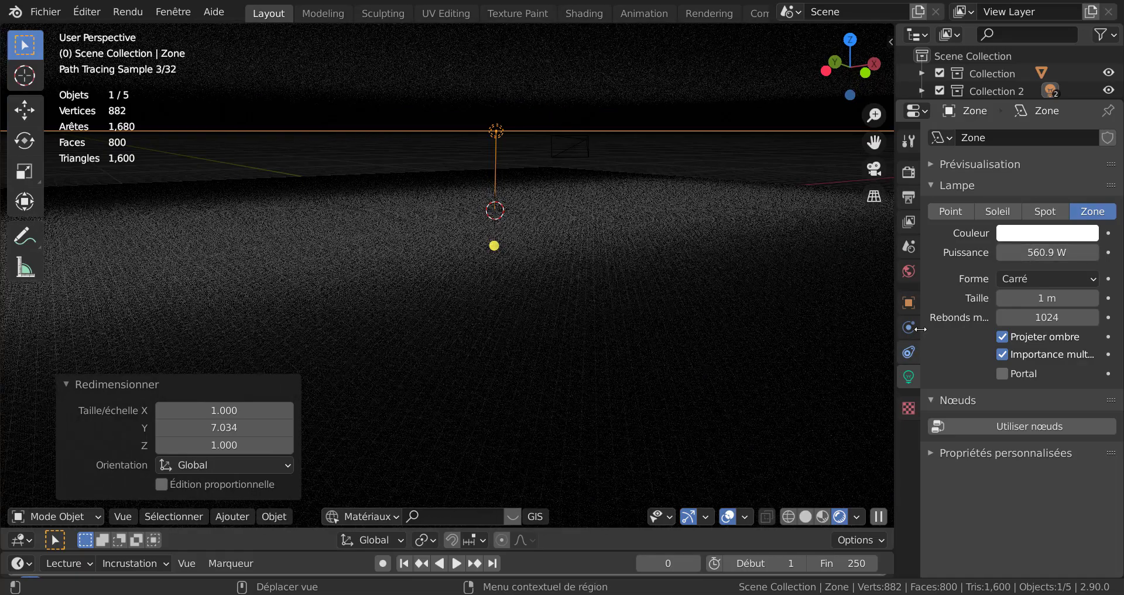
left_click_drag(1039, 253, 1100, 252)
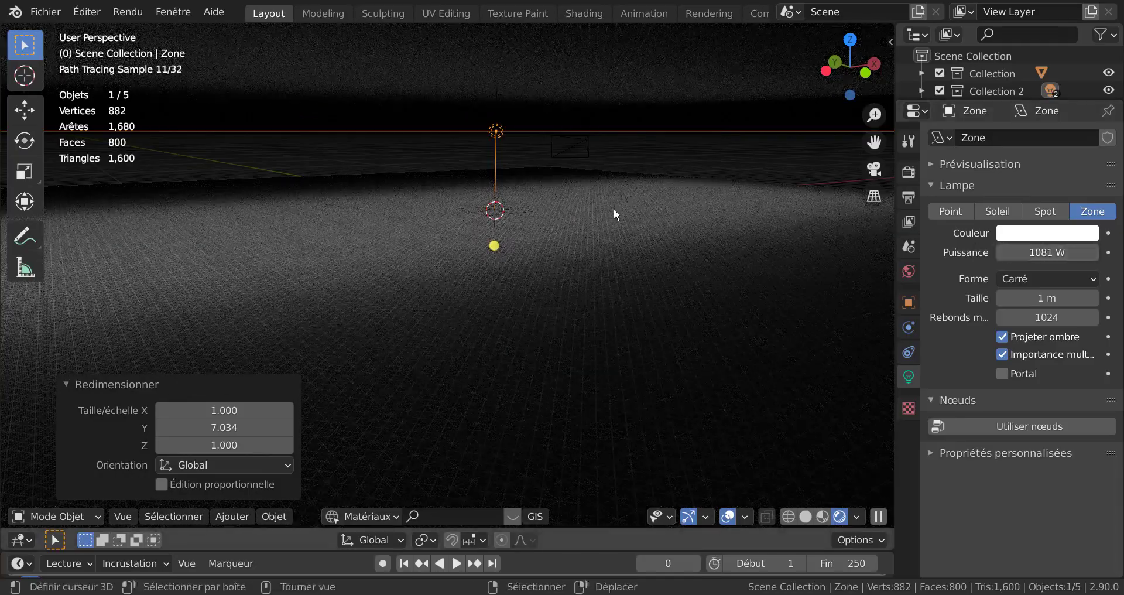
middle_click_drag(616, 188, 532, 189)
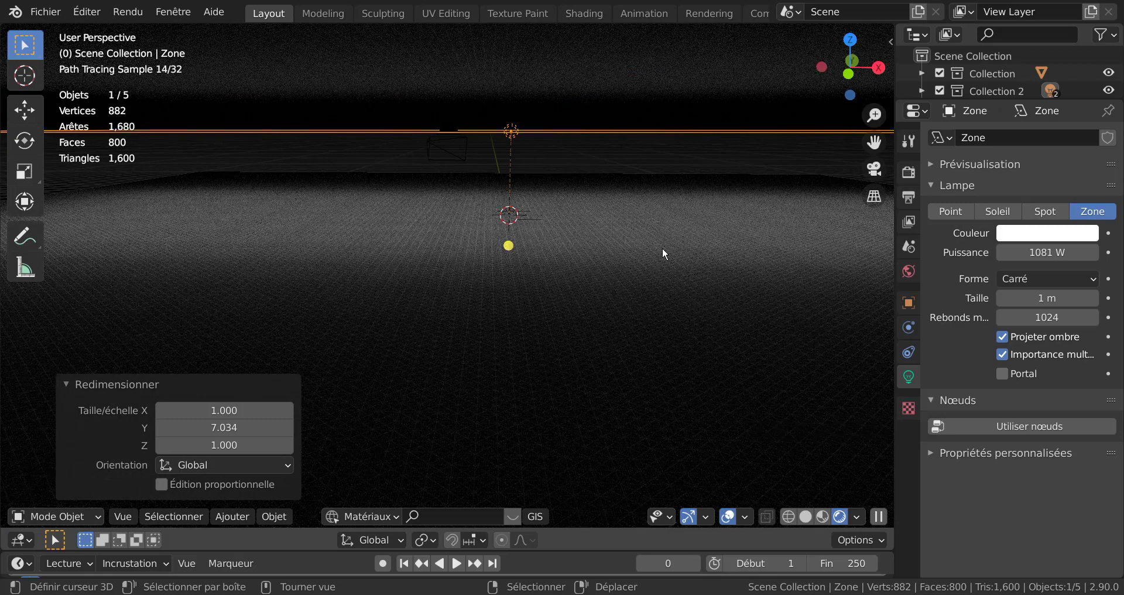
mouse_move(550, 244)
middle_mouse_down()
mouse_move(591, 188)
mouse_move(511, 181)
mouse_move(584, 211)
mouse_move(507, 273)
middle_mouse_up()
scroll(525, 179, "up", 2)
scroll(533, 180, "down", 2)
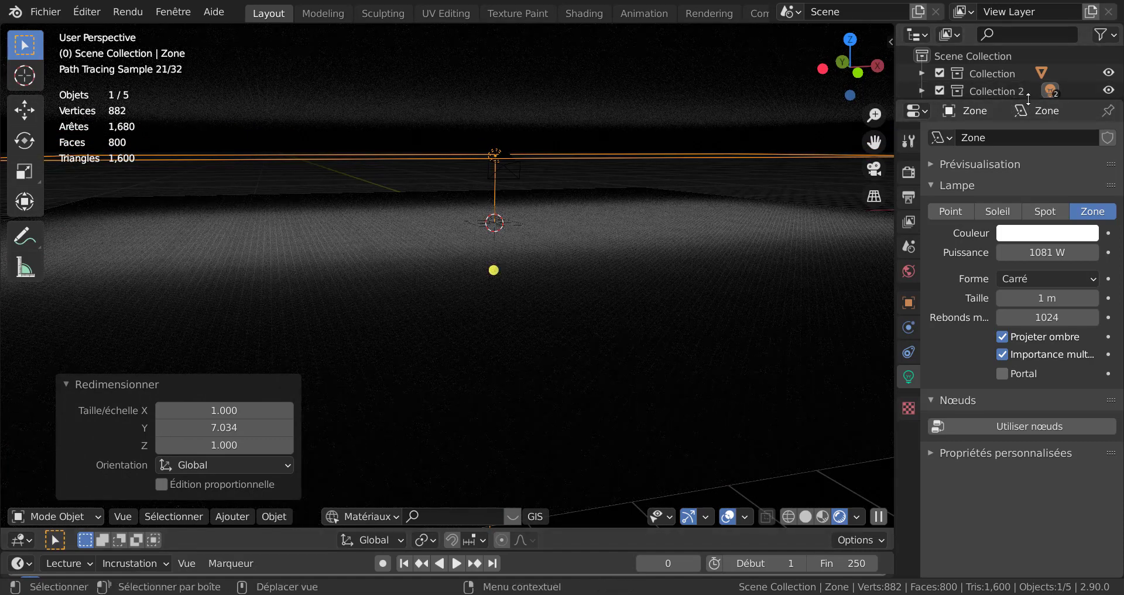
Step: Enlarge the outliner, inspect the ceiling plane (Plan.001) from below, and expand Collection 2 to list its lights
left_click_drag(1006, 101, 1021, 238)
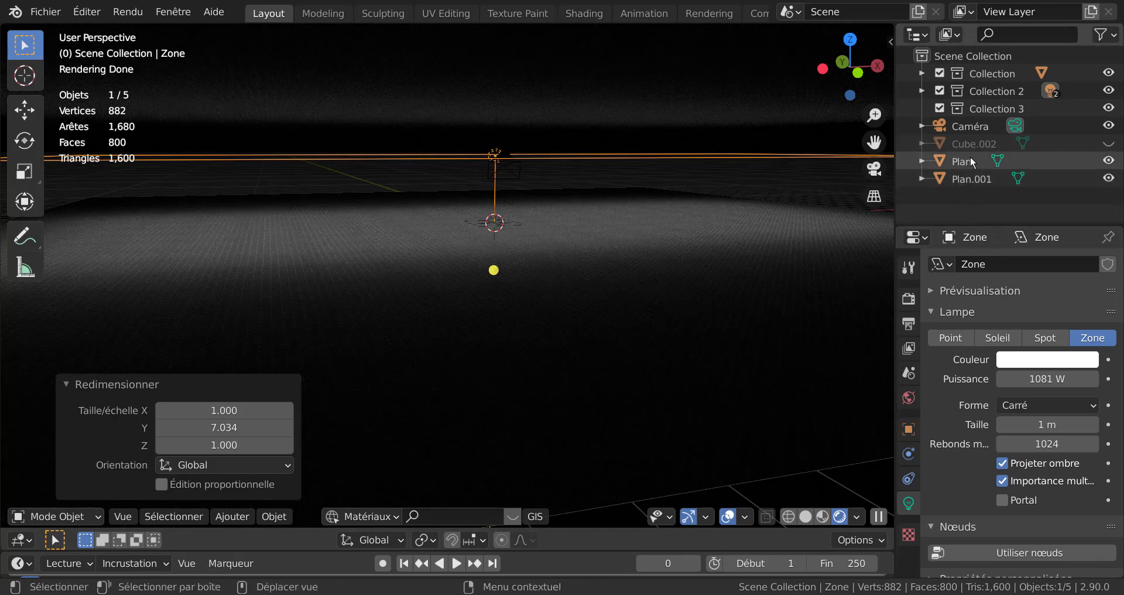
left_click(968, 179)
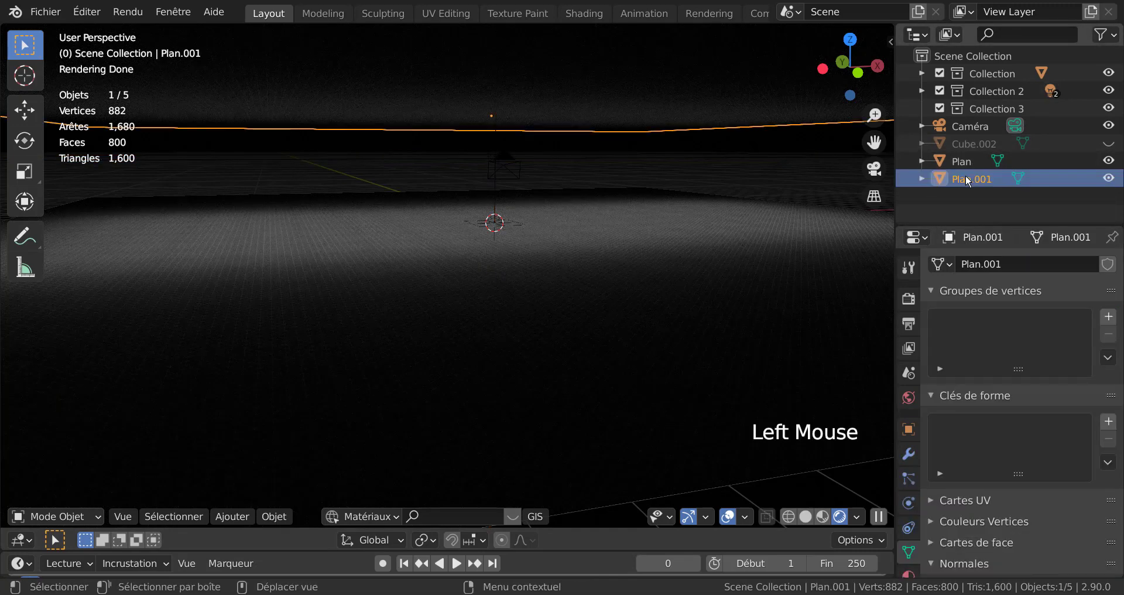
scroll(771, 216, "down", 3)
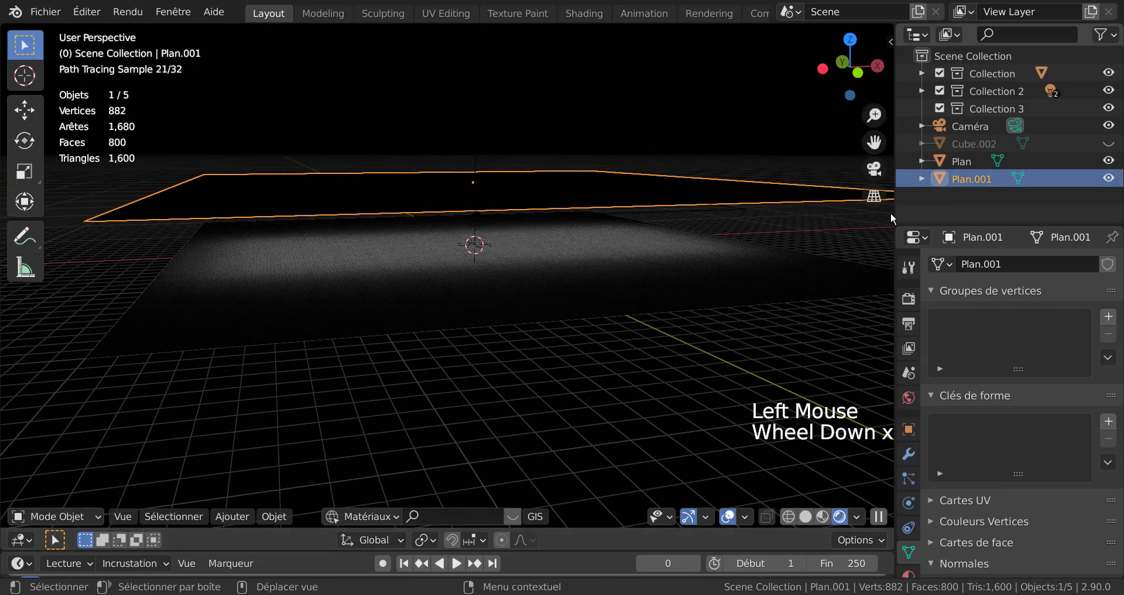
middle_click_drag(890, 217, 782, 213)
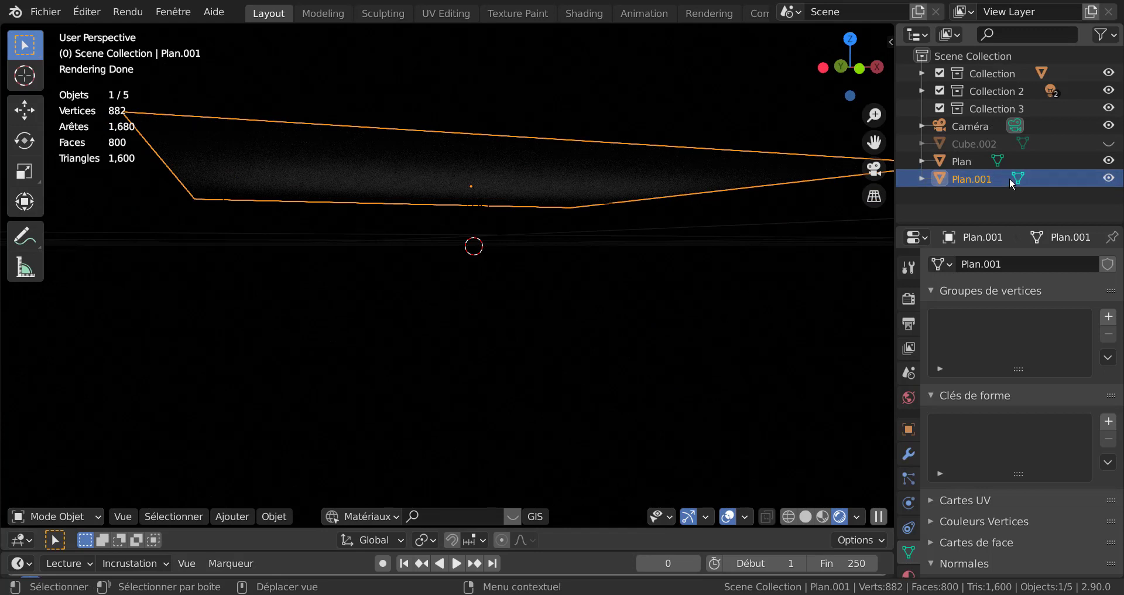
scroll(1011, 182, "down", 2)
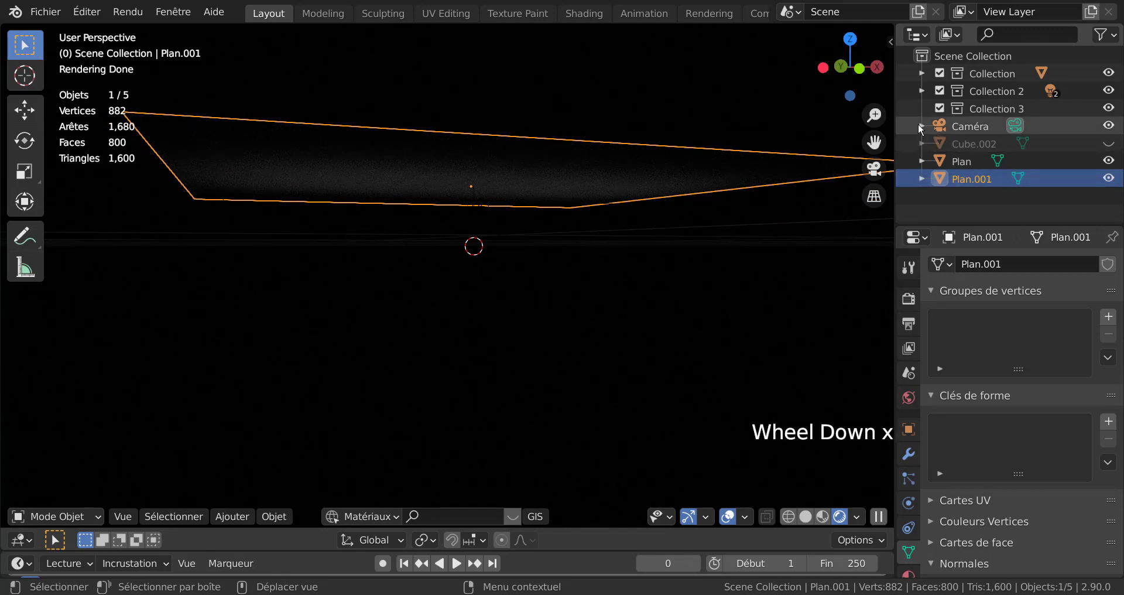
scroll(922, 92, "up", 1)
left_click(921, 91)
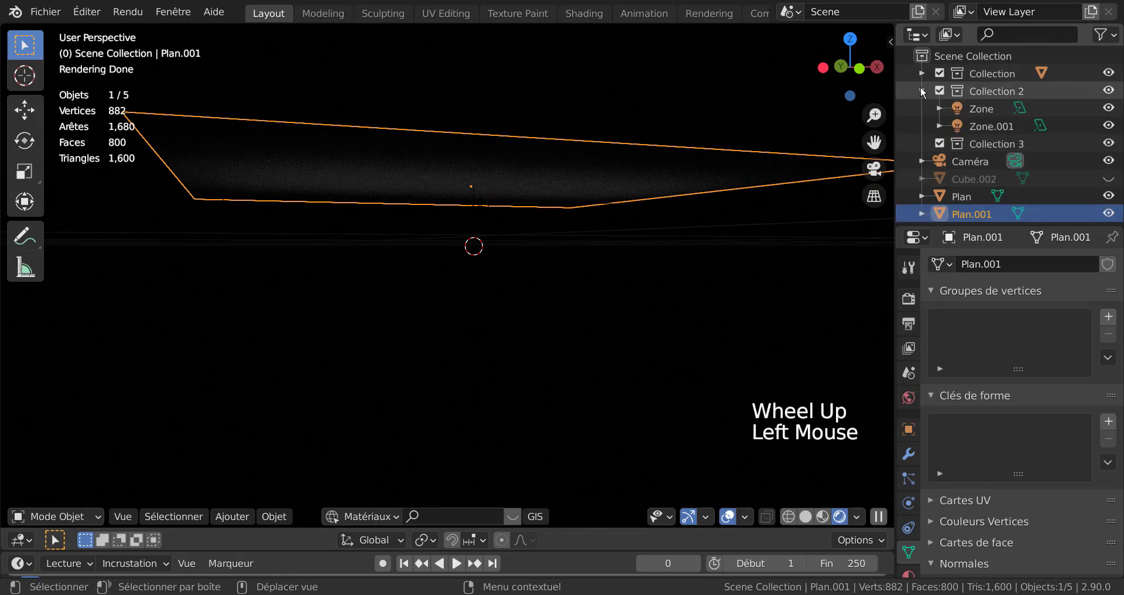
Step: Compare the two area lights in Collection 2 and leave the lower one (Zone.001) selected
left_click(981, 109)
middle_click_drag(729, 217, 553, 225)
middle_click_drag(660, 243, 429, 277)
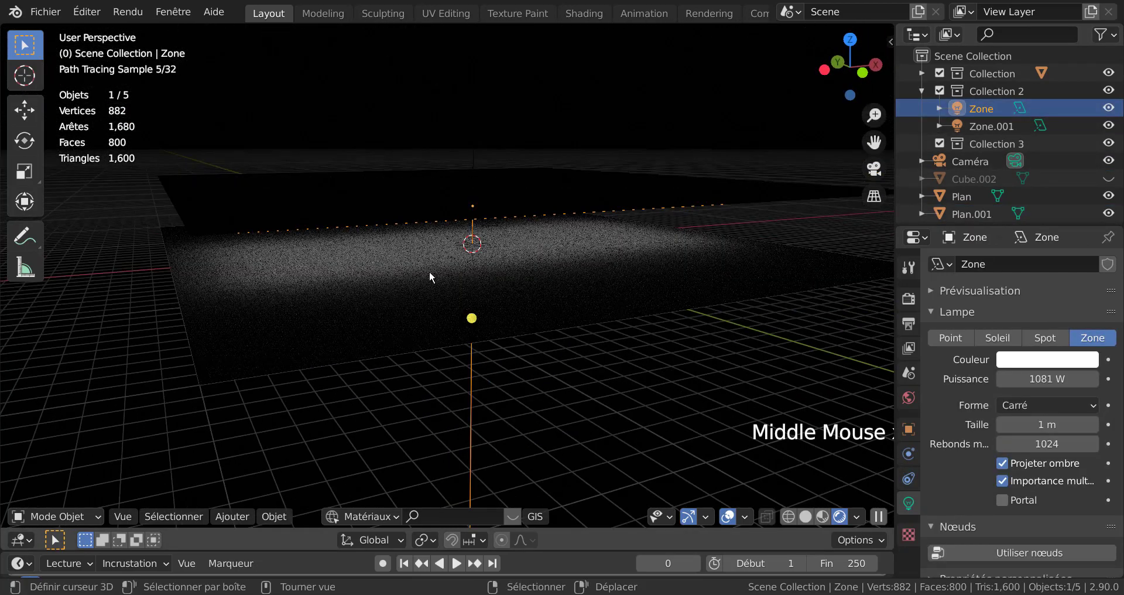
left_click(982, 129)
middle_click_drag(652, 297, 650, 283)
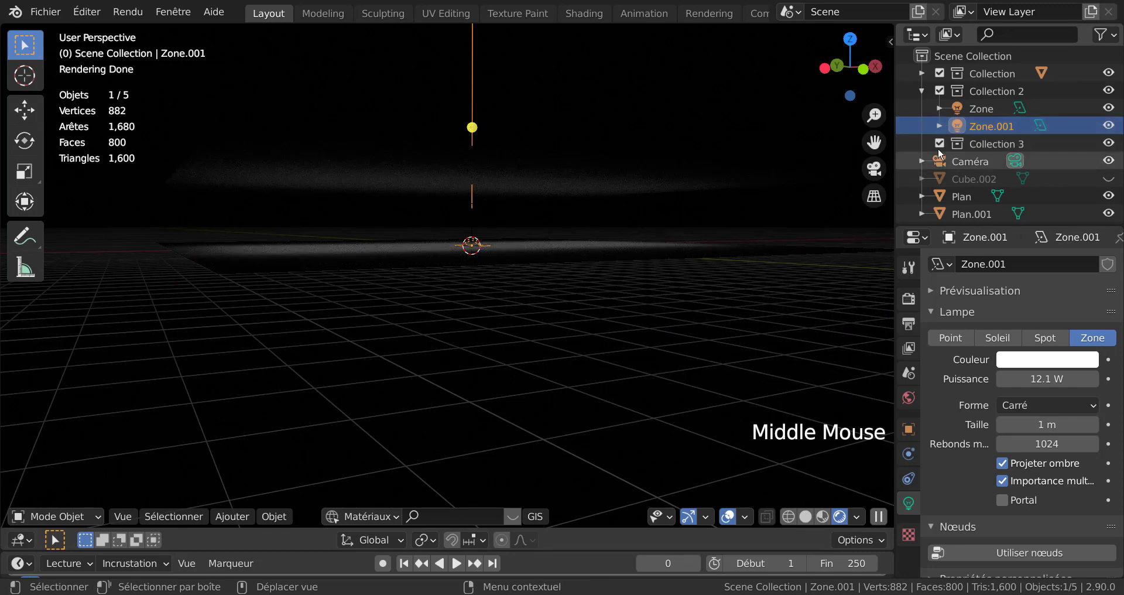
Step: Stretch the lower area light (Zone.001) along the global X axis by a factor of about 18.45
scroll(689, 279, "up", 2)
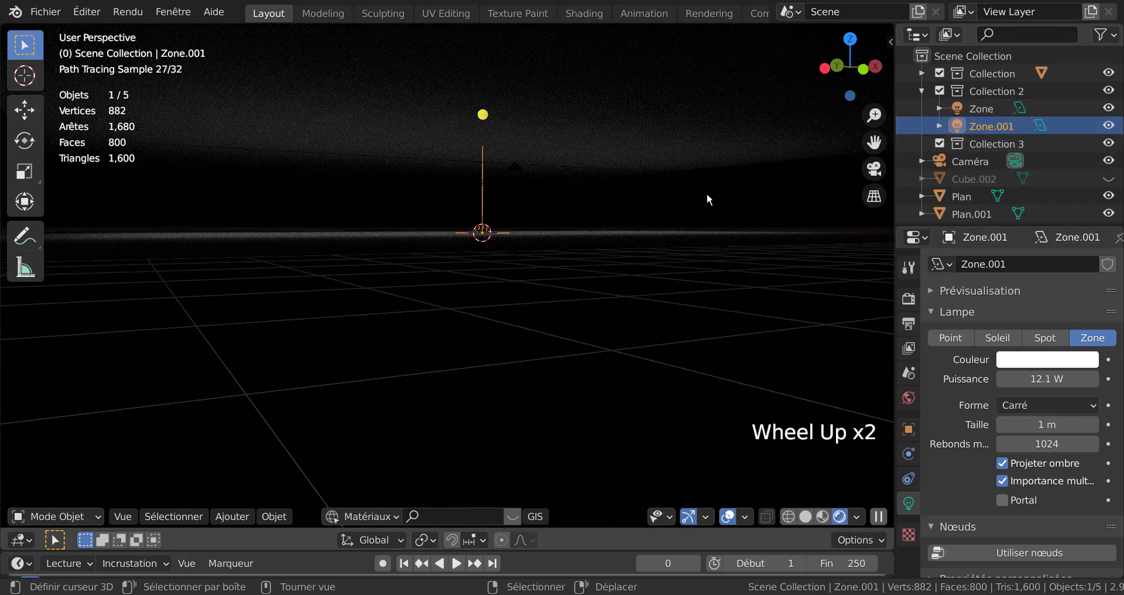
middle_click_drag(724, 233, 596, 250)
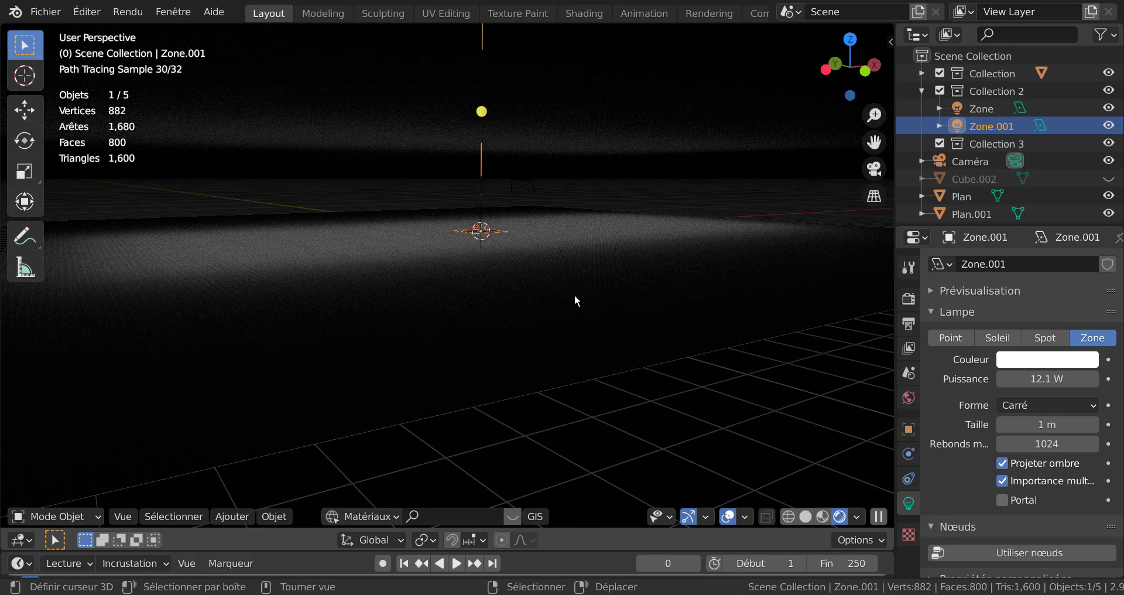
key("s")
key("x")
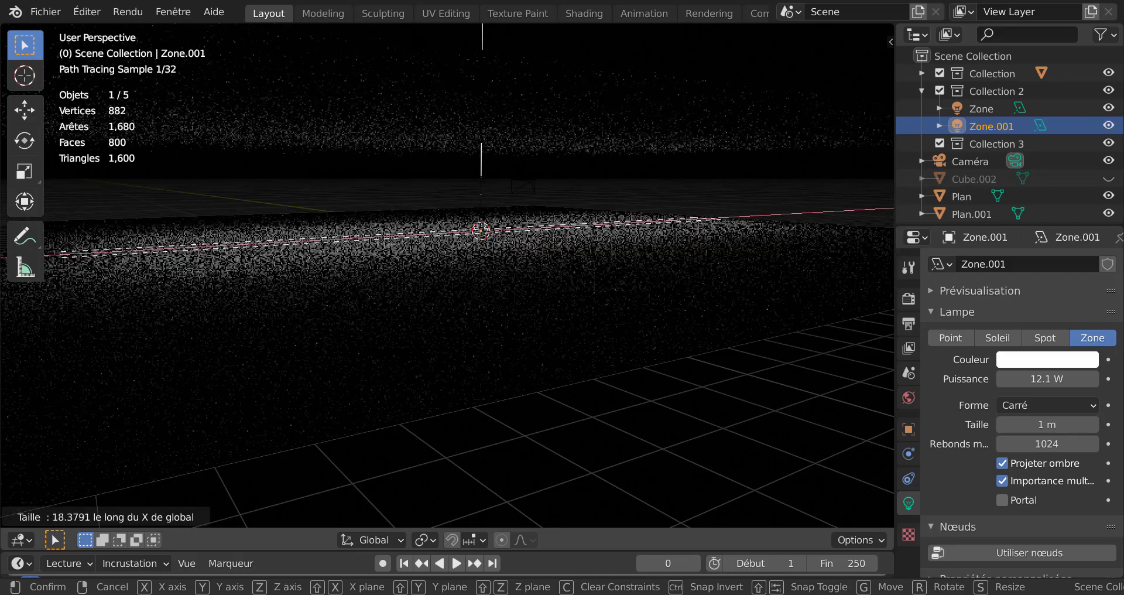
left_click(789, 412)
Step: Widen the lower area light along the global Y axis by a factor of about 21.49
middle_click_drag(789, 399, 646, 352)
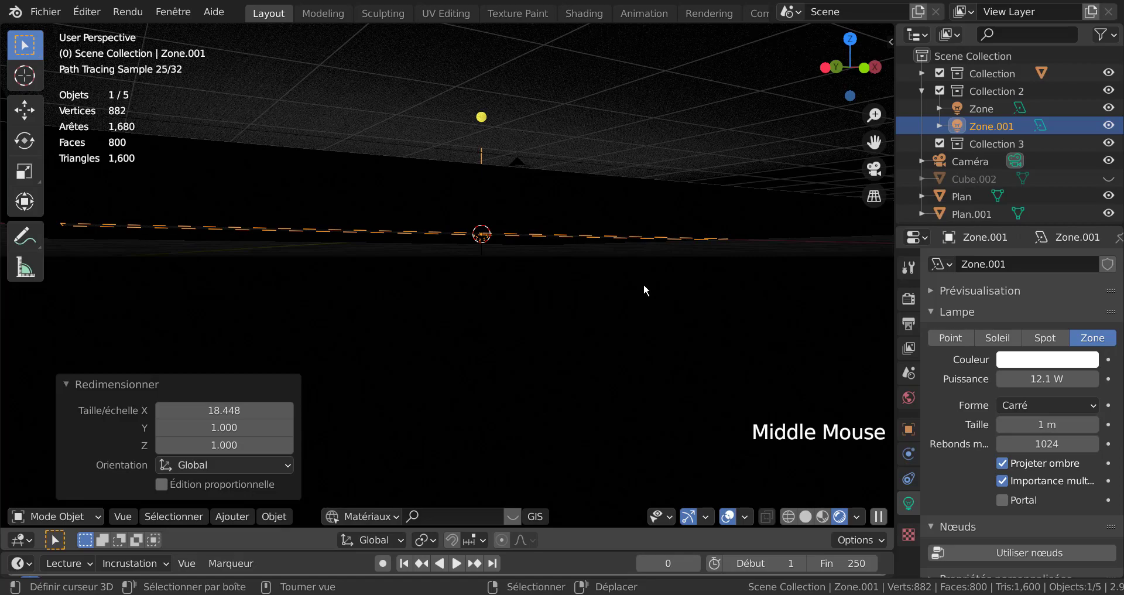
key("s")
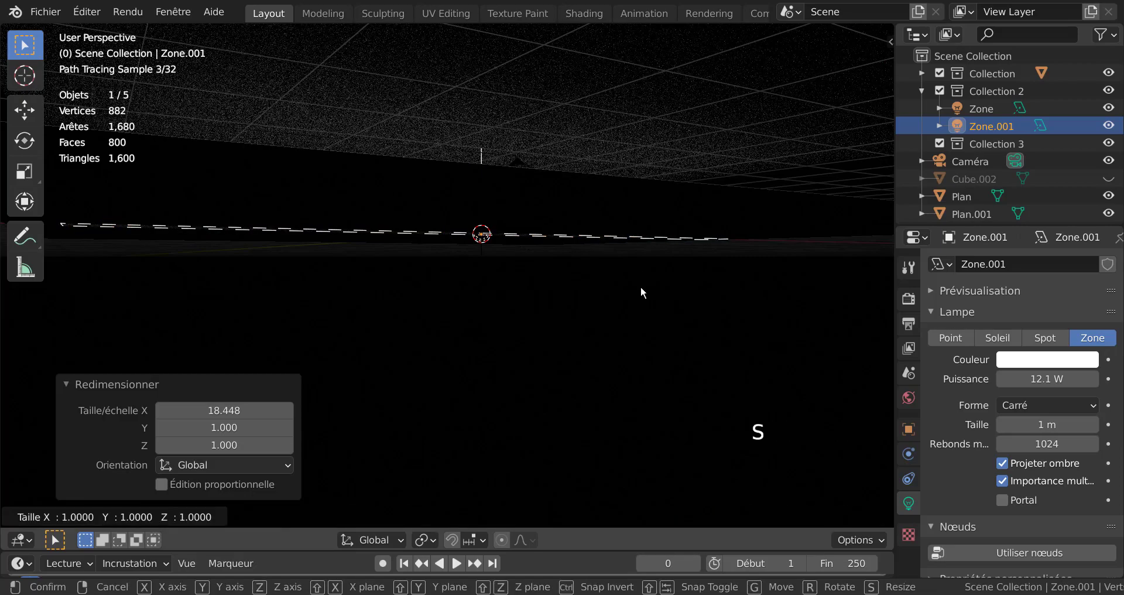
key("y")
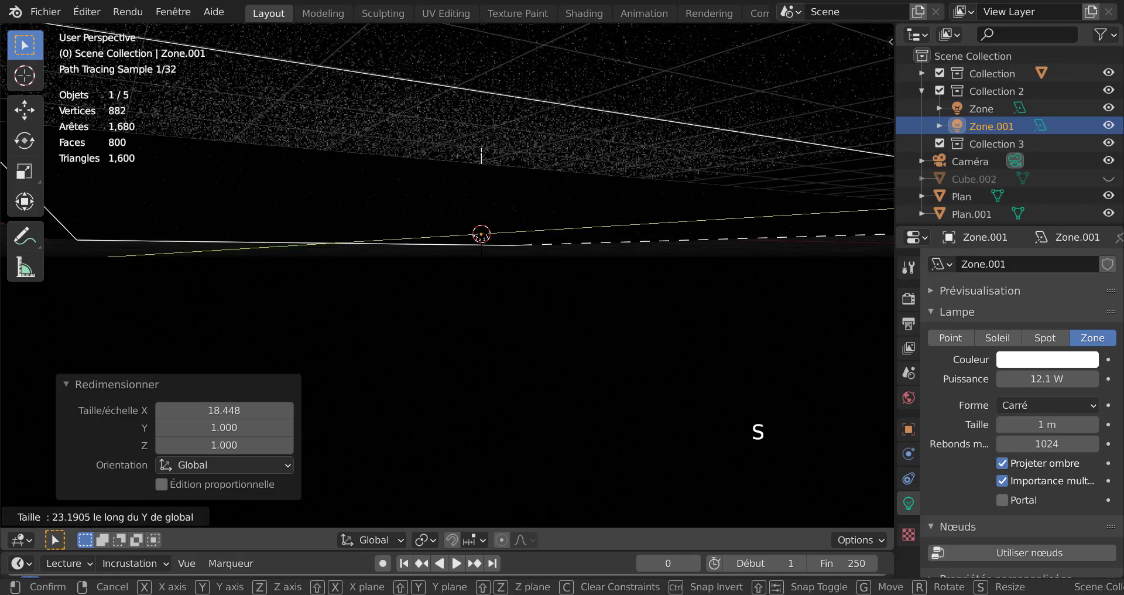
left_click(527, 198)
Step: Set the lower area light's power to 1000 W
scroll(508, 140, "down", 3)
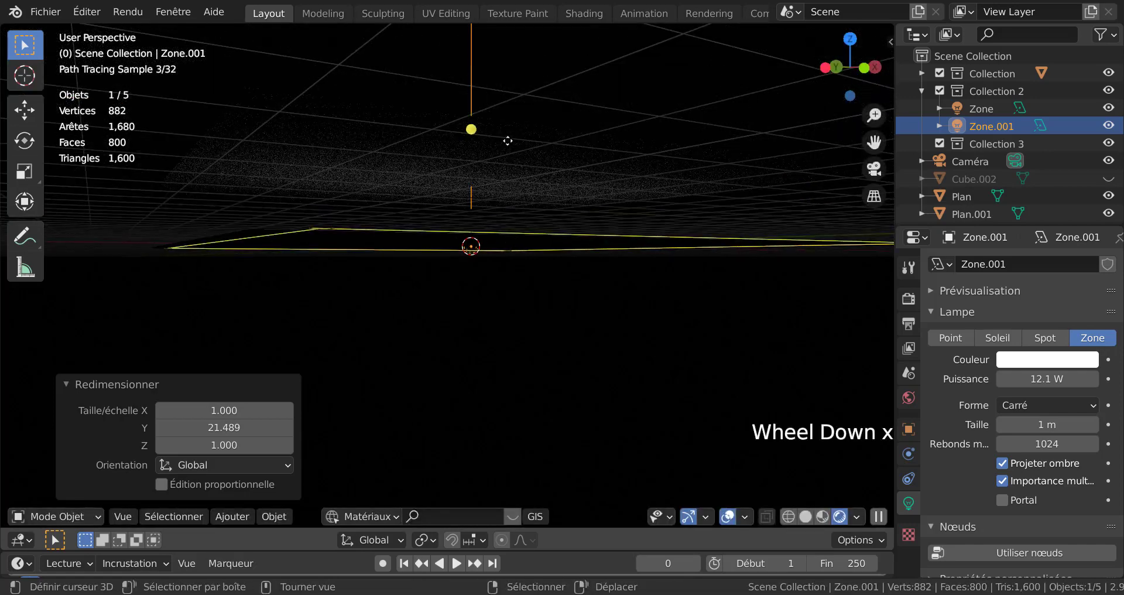
middle_click_drag(507, 140, 441, 200)
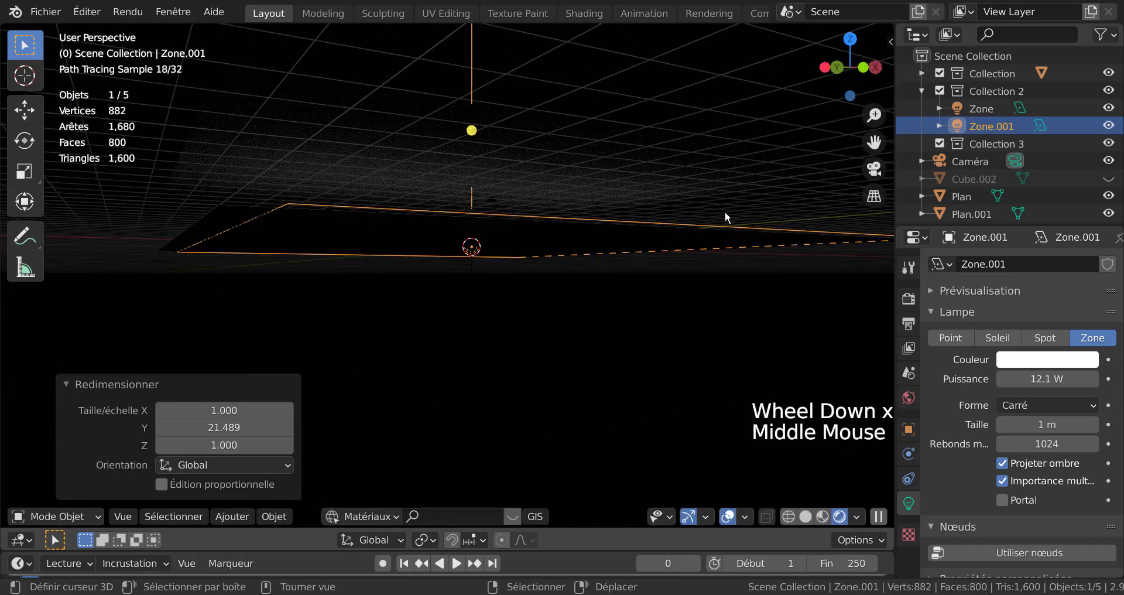
left_click_drag(1046, 379, 1082, 379)
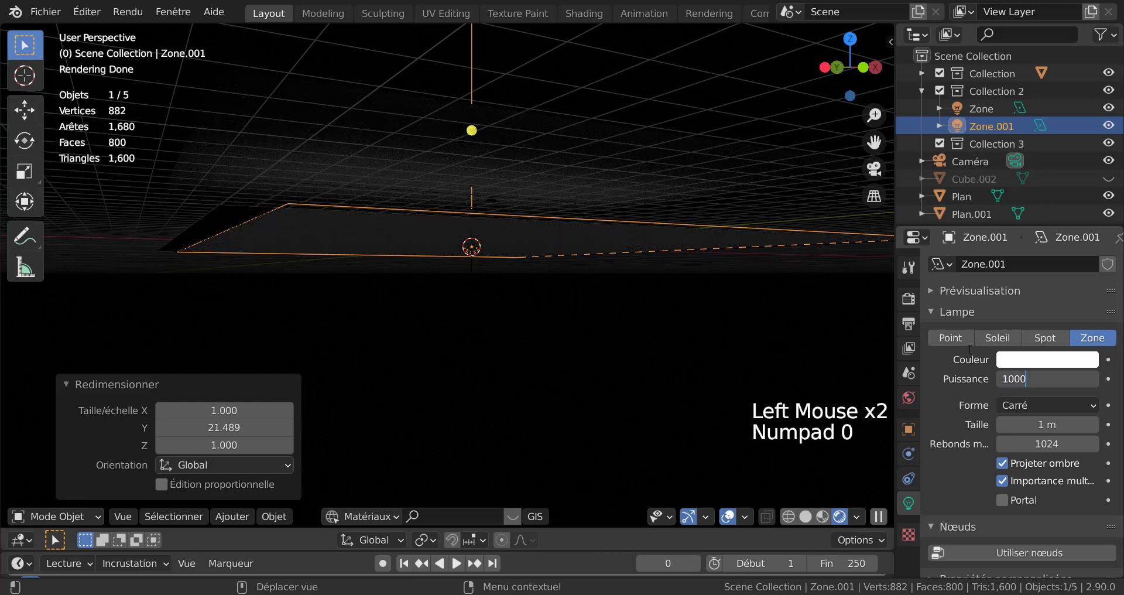
key("Return")
Step: Adjust the lower area light's power to about 1629.5 W for stronger light on the ceiling
middle_click_drag(510, 309, 469, 321)
scroll(475, 298, "up", 2)
middle_click_drag(482, 278, 494, 252)
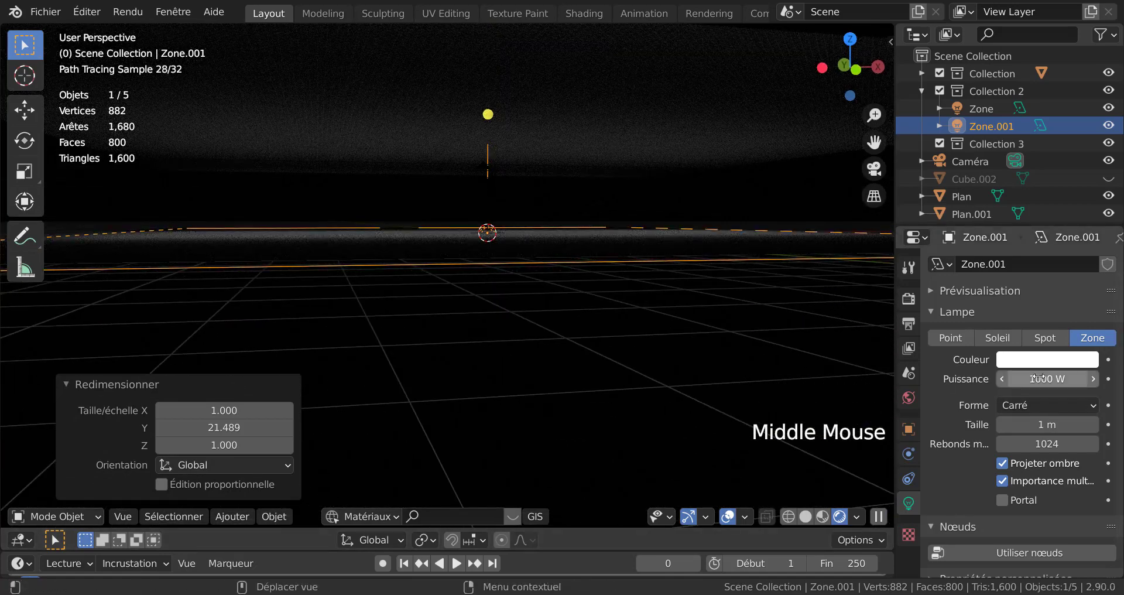
left_click_drag(1039, 378, 1011, 376)
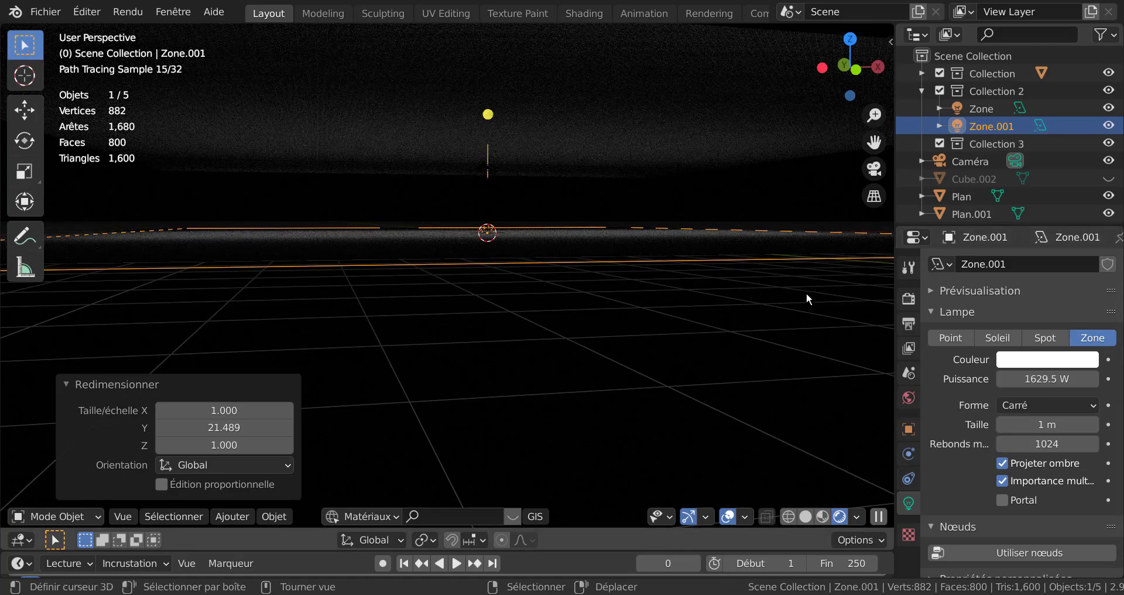
Step: Examine how the two enlarged area lights illuminate the grating floor and ceiling from several angles
middle_click_drag(806, 293, 808, 299)
scroll(674, 330, "down", 3)
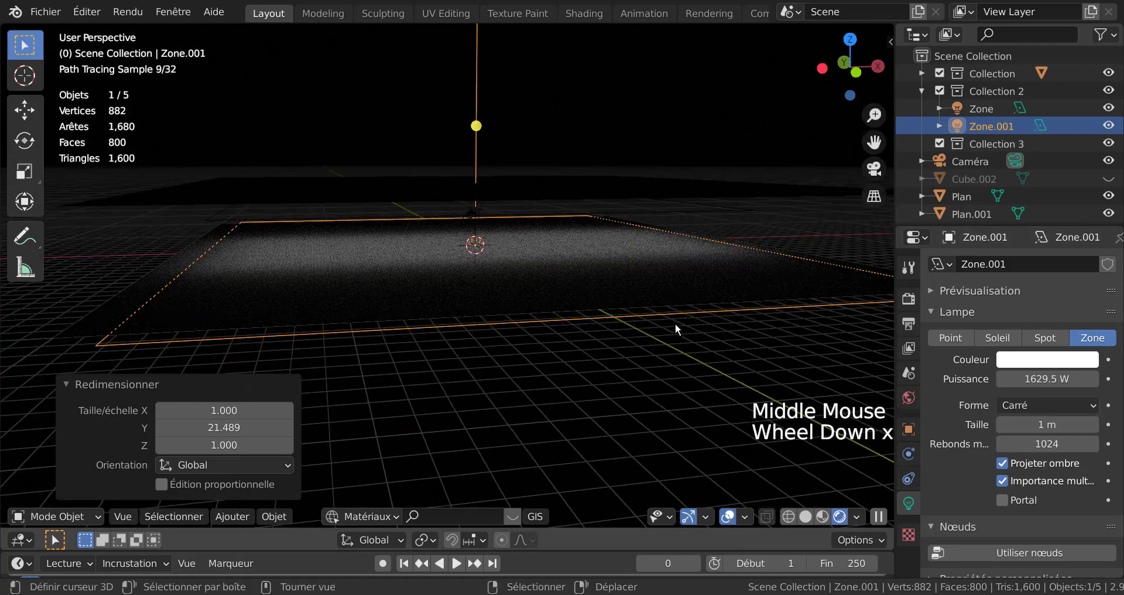
middle_click_drag(675, 322, 690, 336)
scroll(503, 304, "up", 3)
scroll(511, 288, "up", 2)
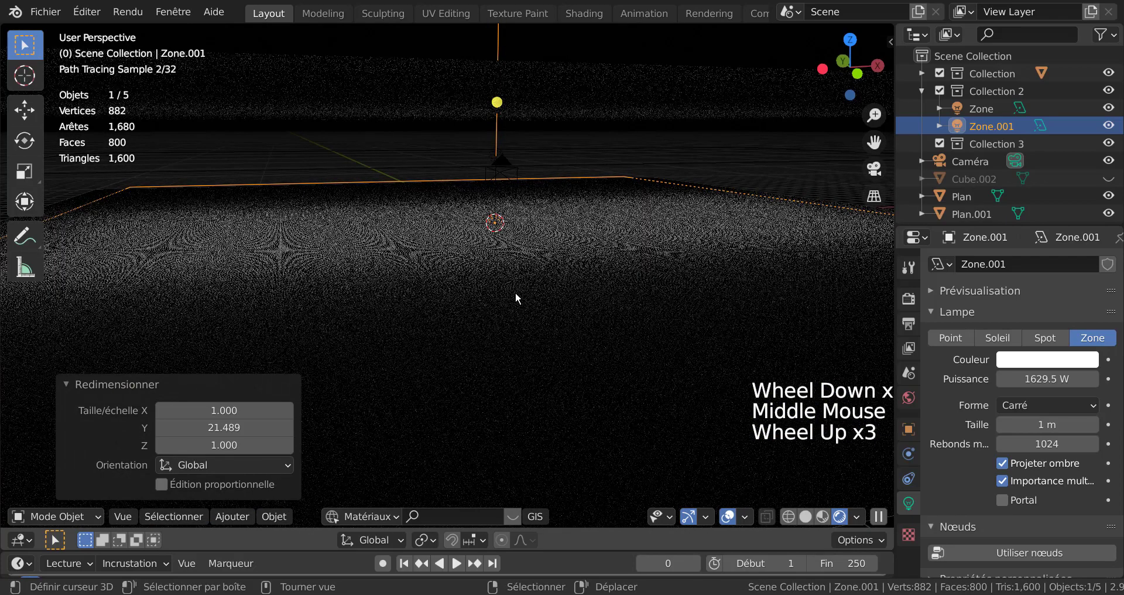
middle_click_drag(515, 292, 497, 219)
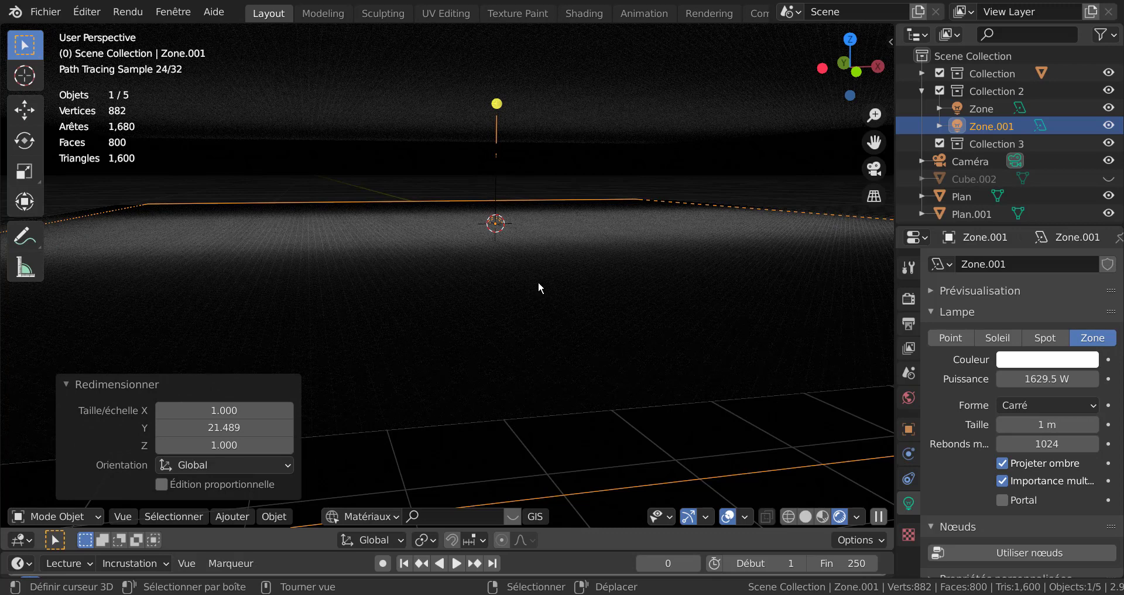
Step: Raise the lower area light about 0.896 m along the global Z axis, above the grating floor
right_click(631, 303)
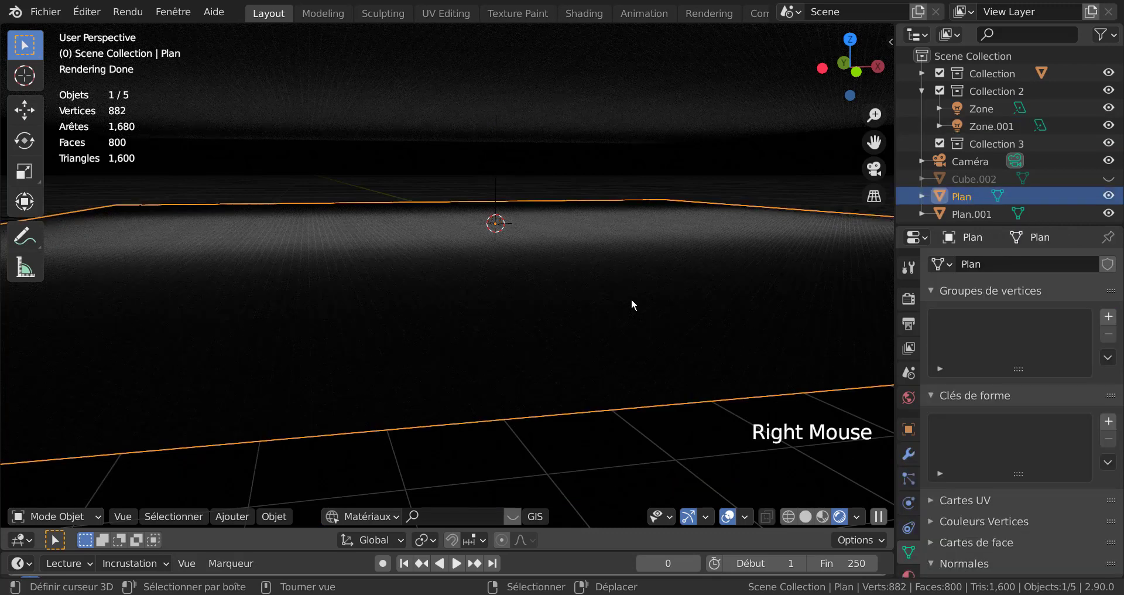
left_click(980, 127)
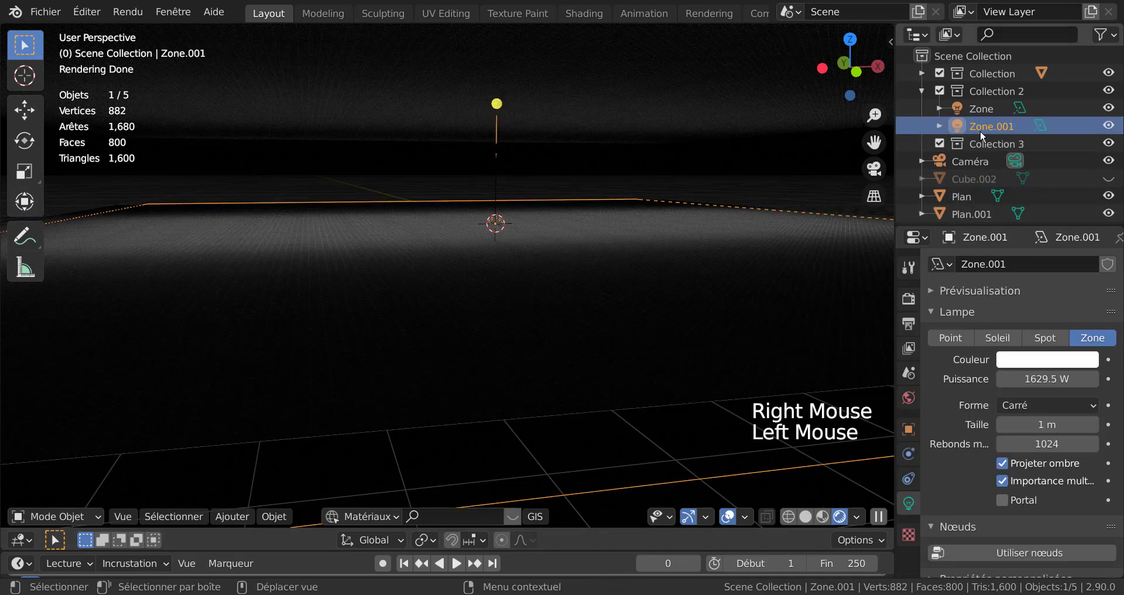
key("g")
key("z")
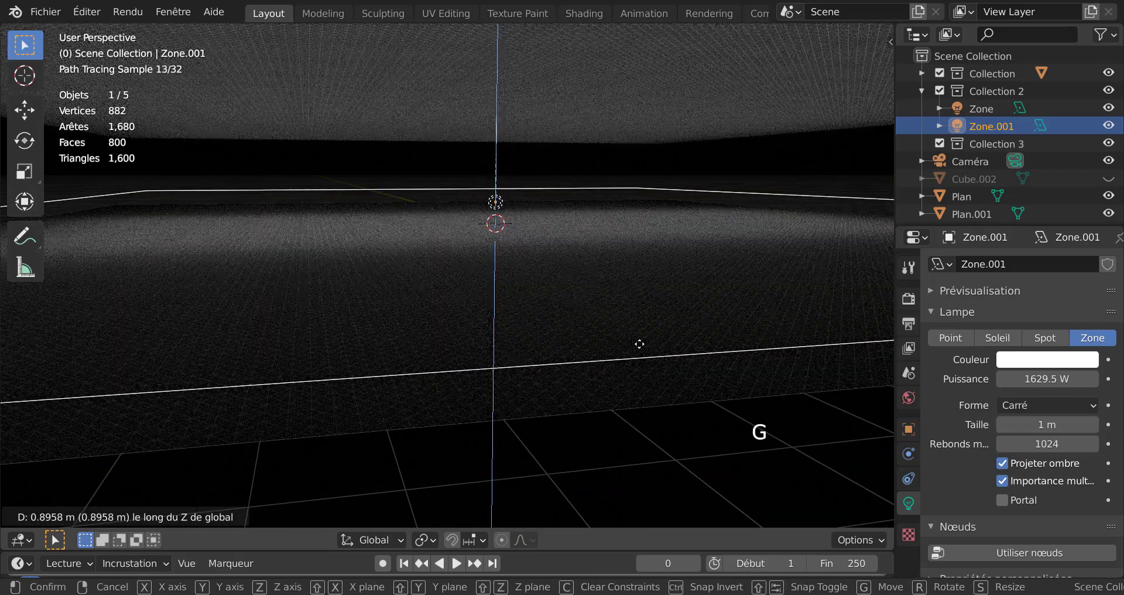
left_click(640, 343)
mouse_move(588, 359)
middle_mouse_down()
mouse_move(585, 341)
mouse_move(587, 351)
middle_mouse_up()
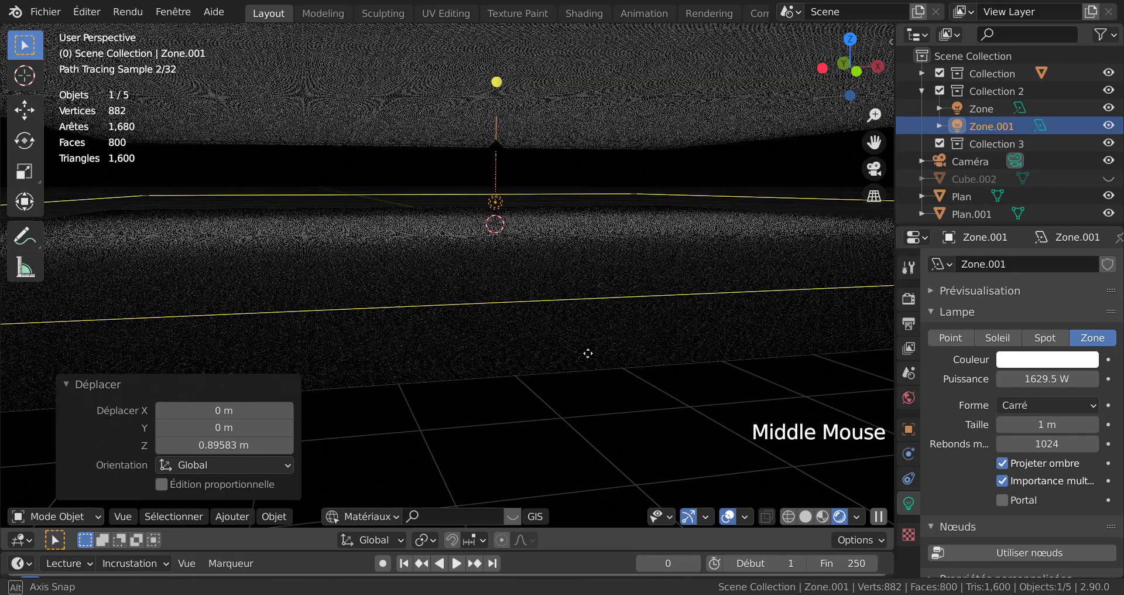
left_click(806, 516)
middle_click_drag(500, 189, 524, 356)
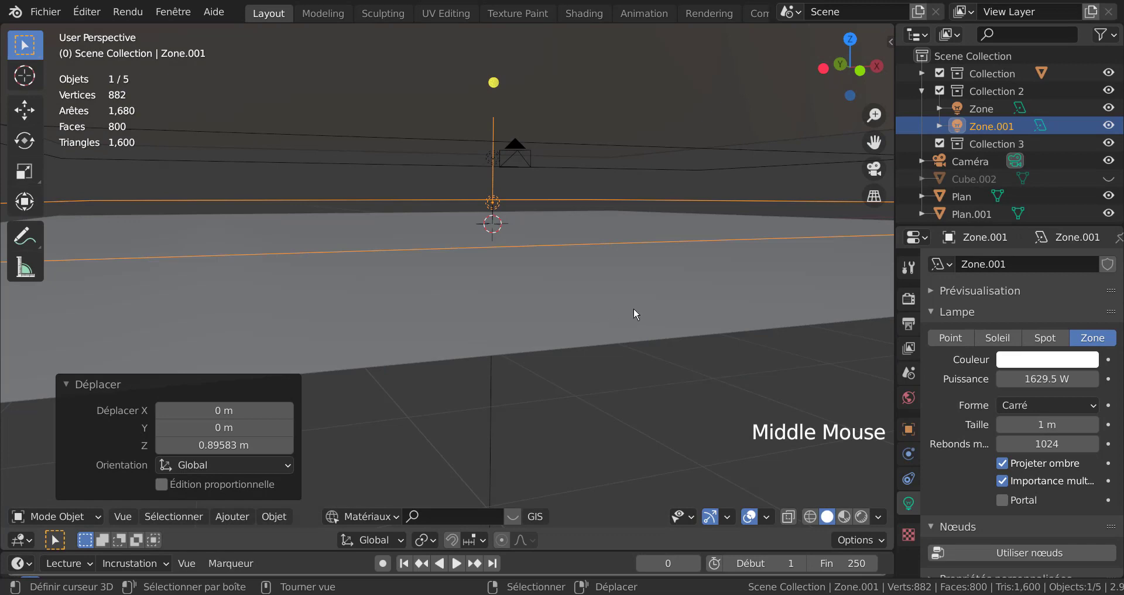
scroll(631, 311, "down", 2)
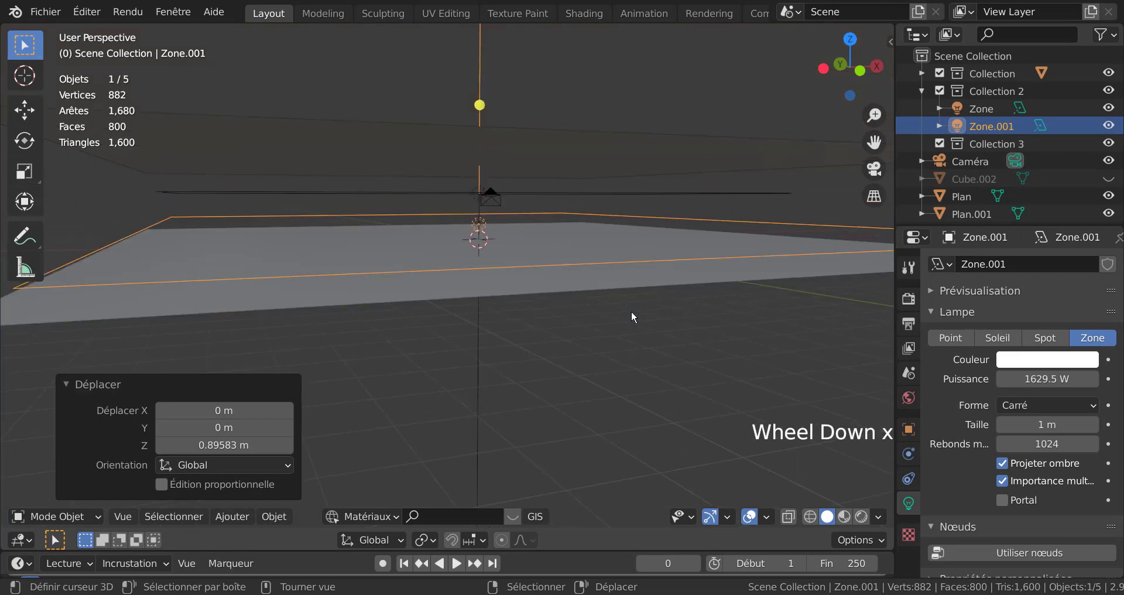
left_click(862, 516)
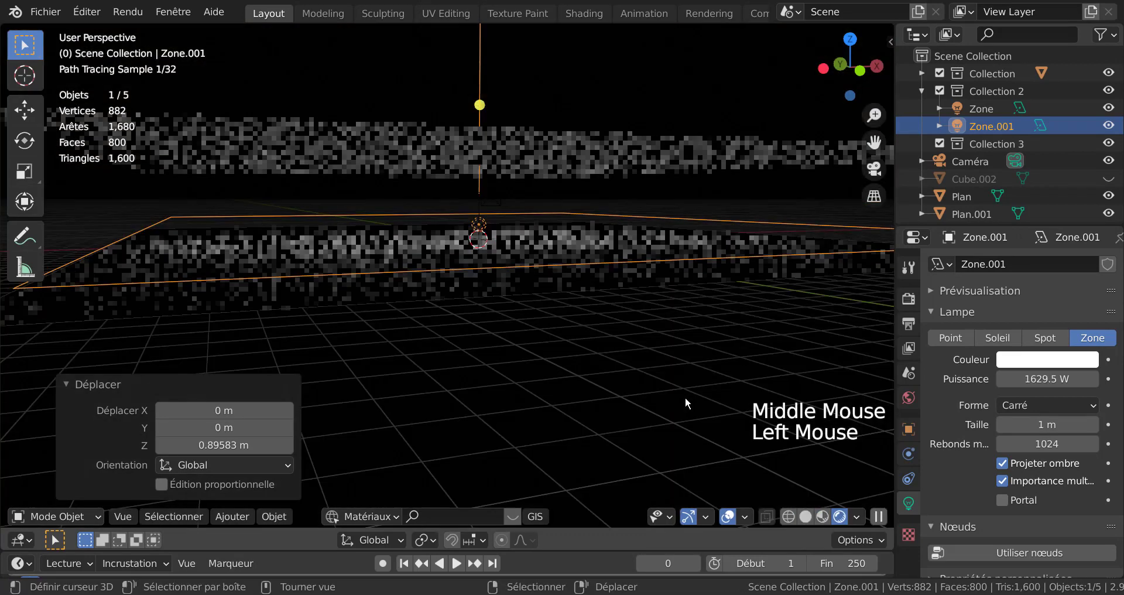
middle_click_drag(638, 321, 648, 378, "shift")
scroll(649, 378, "up", 2)
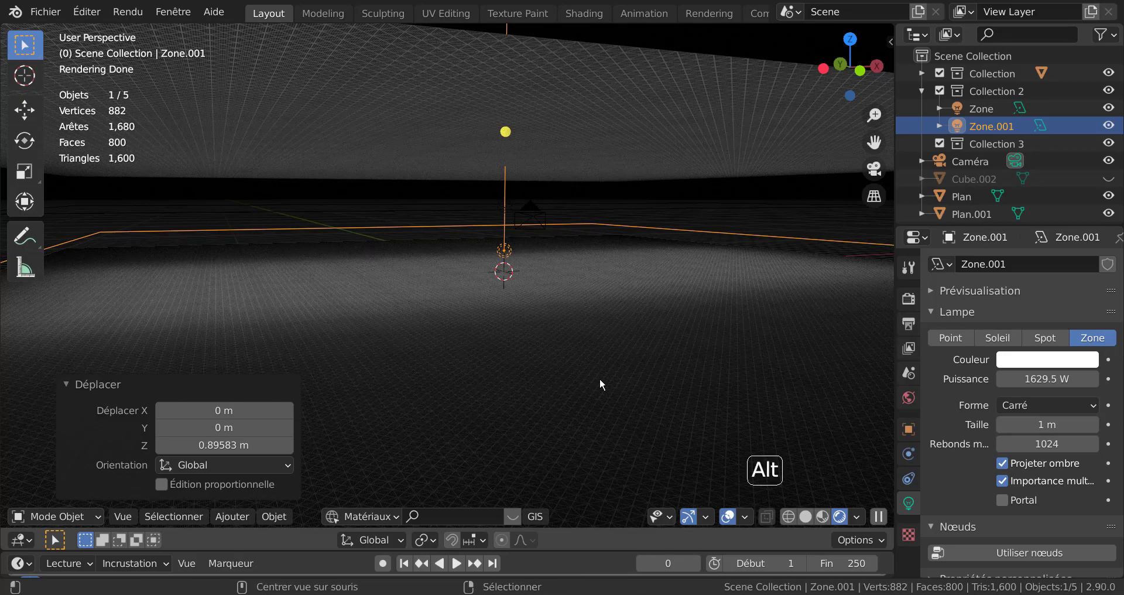
Step: Reveal all hidden objects so the sci-fi wall module and its pillar are shown between the grating planes
key("alt+h")
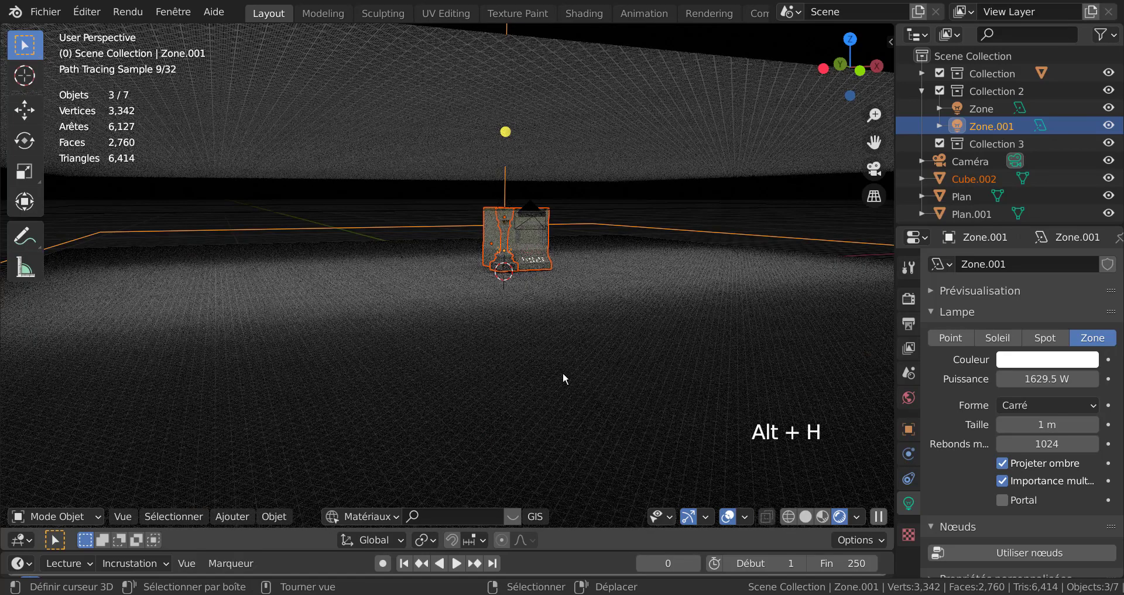
scroll(563, 377, "down", 4)
middle_click_drag(671, 388, 726, 395)
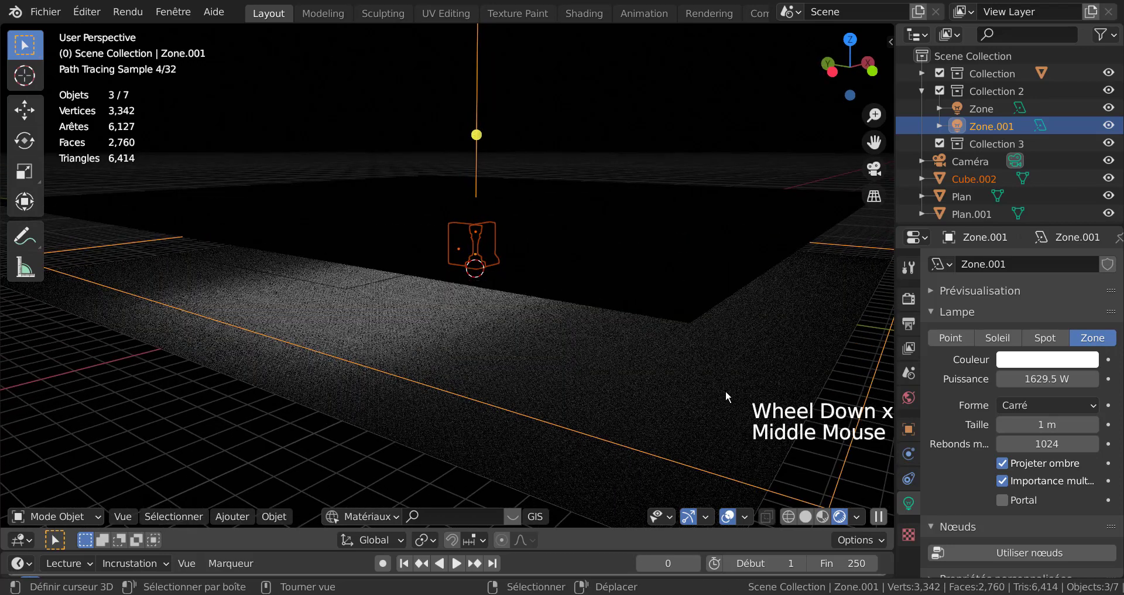
scroll(725, 390, "down", 1)
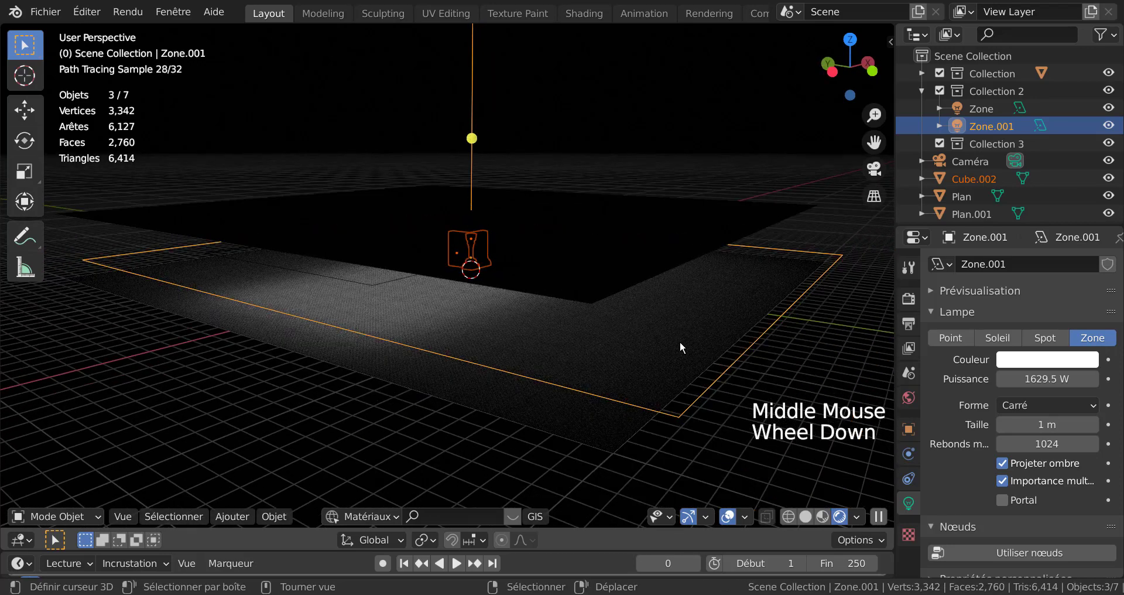
key("g")
key("y")
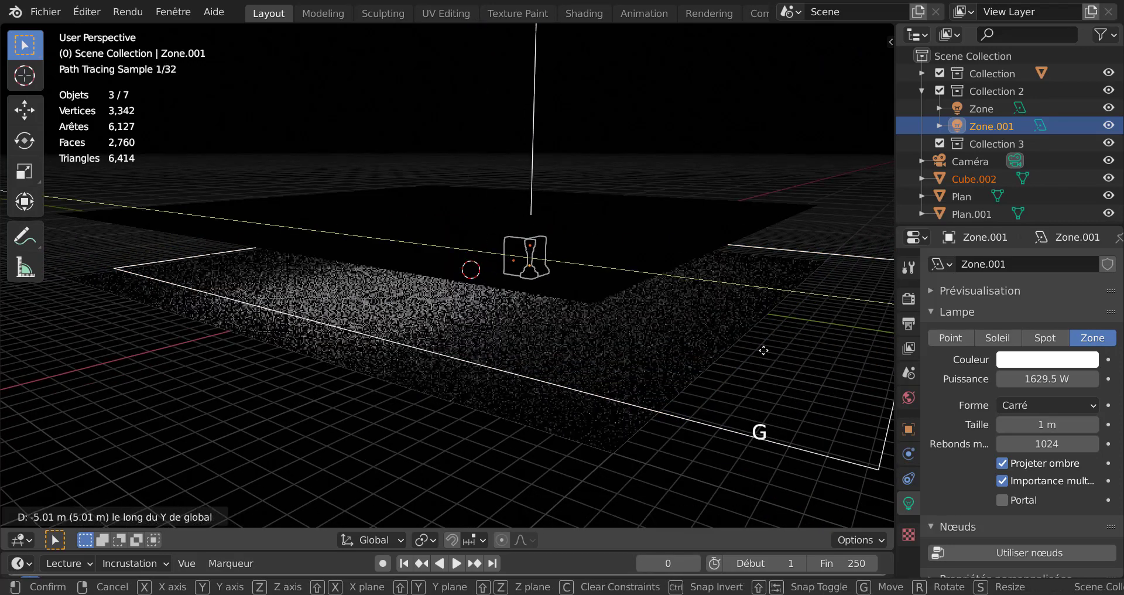
key("Escape")
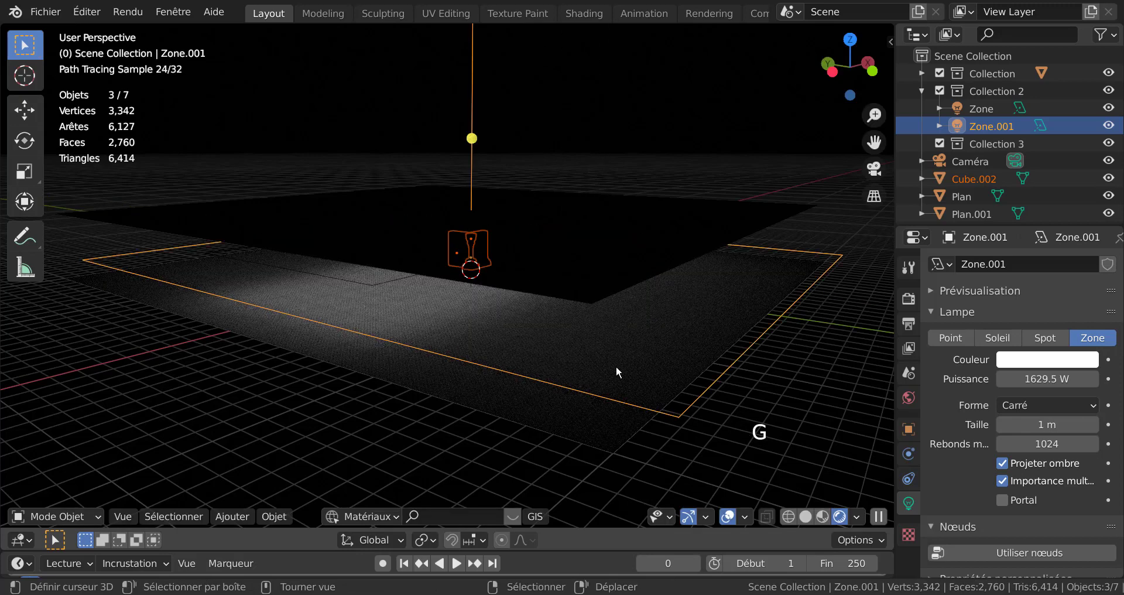
right_click(377, 384, "shift")
right_click(658, 390, "shift")
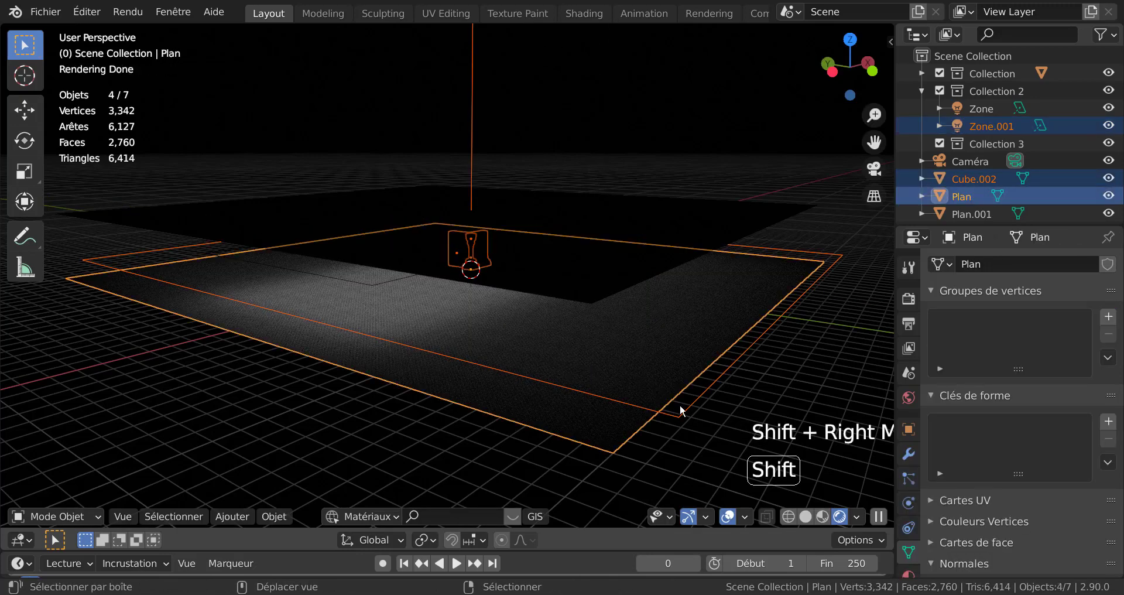
right_click(680, 405, "shift")
right_click(666, 363, "shift")
scroll(492, 298, "up", 2)
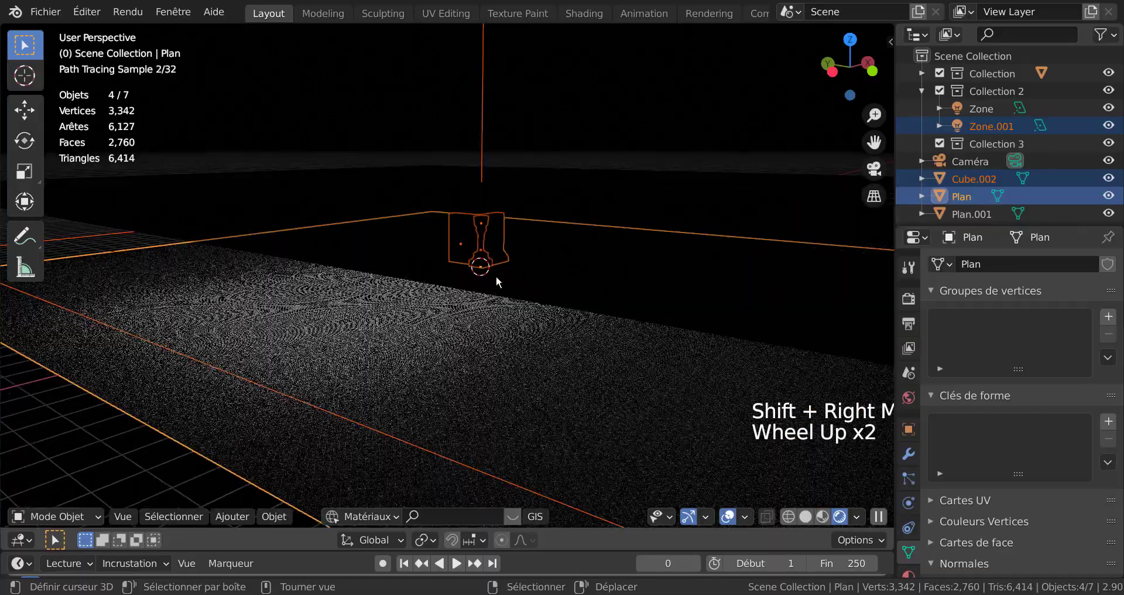
Step: Select only the wall module and its pillar and move them together about -16.37 m along the global Y axis
right_click(486, 240)
middle_click_drag(486, 240, 473, 307)
scroll(473, 311, "up", 3)
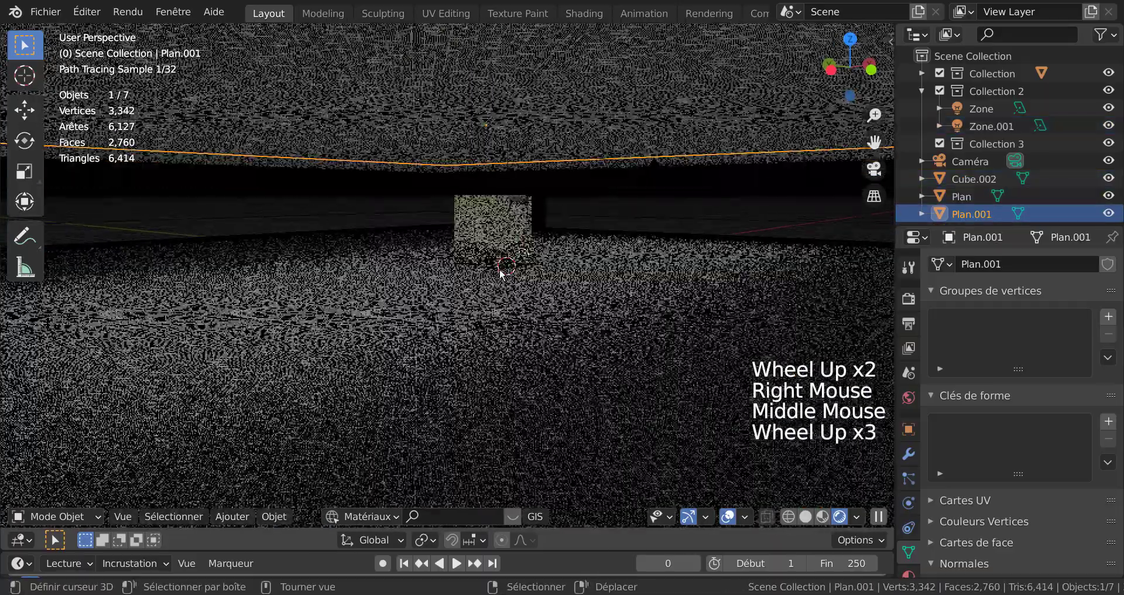
right_click(512, 246)
right_click(529, 224, "shift")
scroll(515, 275, "down", 2)
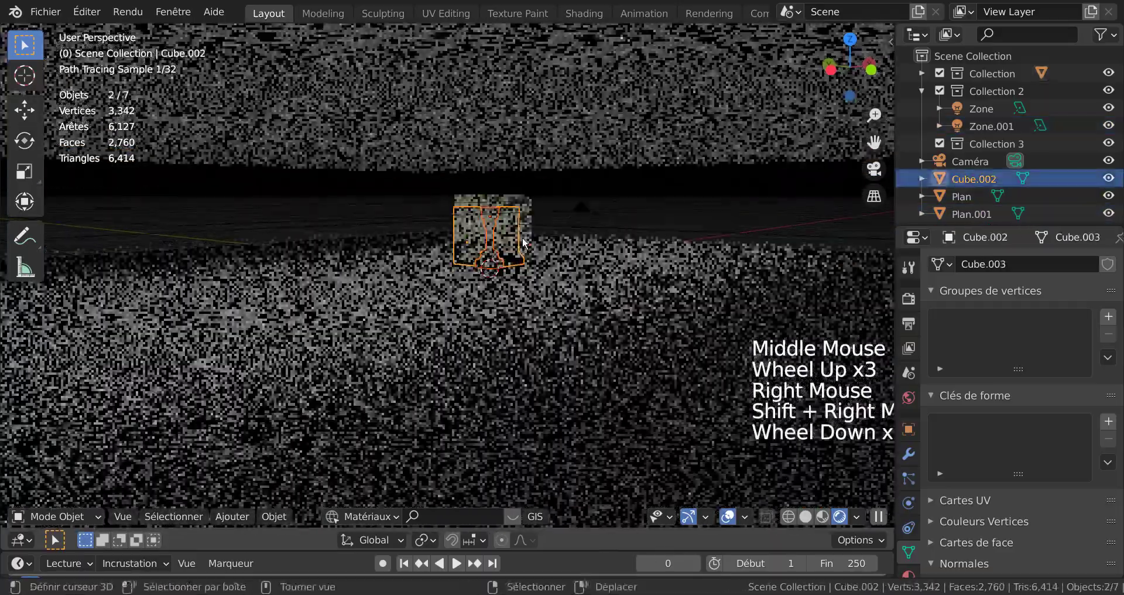
scroll(511, 295, "up", 2)
scroll(505, 307, "down", 2)
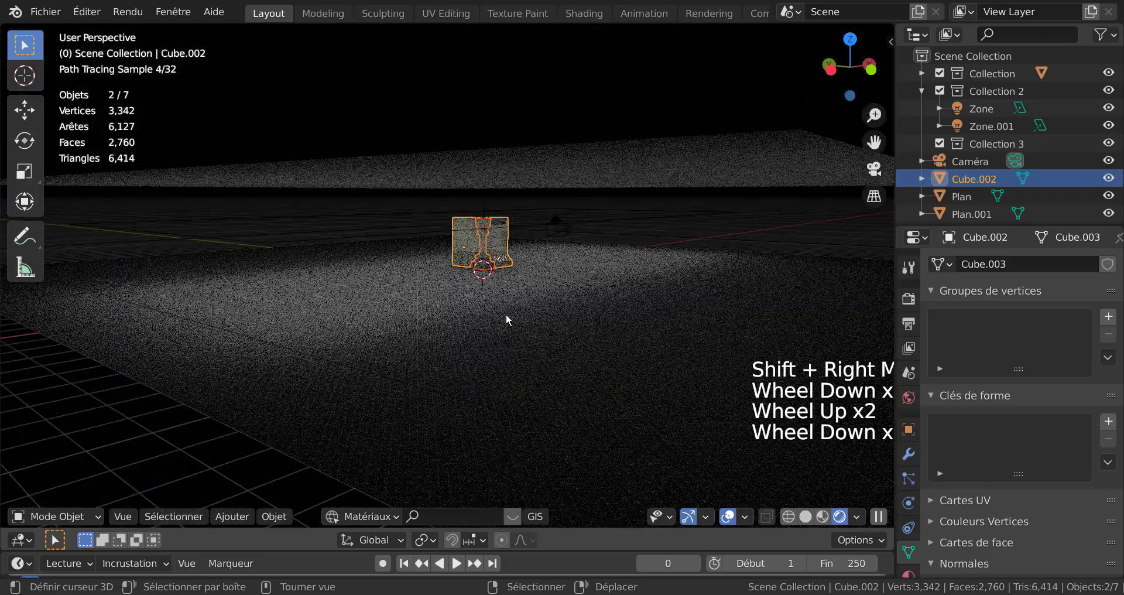
scroll(545, 314, "up", 1)
scroll(594, 299, "down", 2)
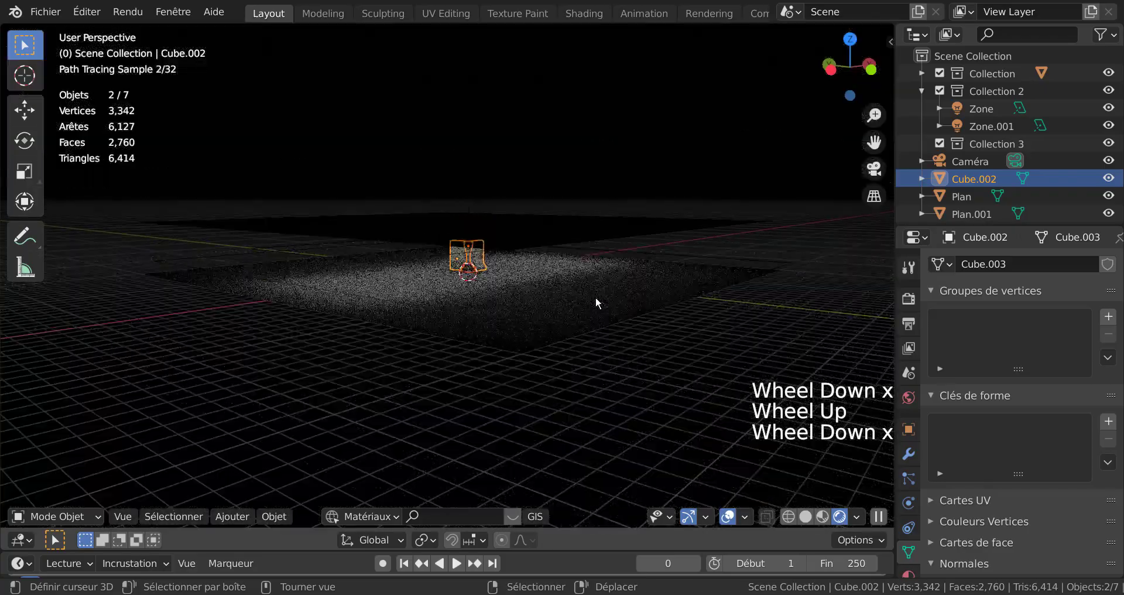
key("g")
key("y")
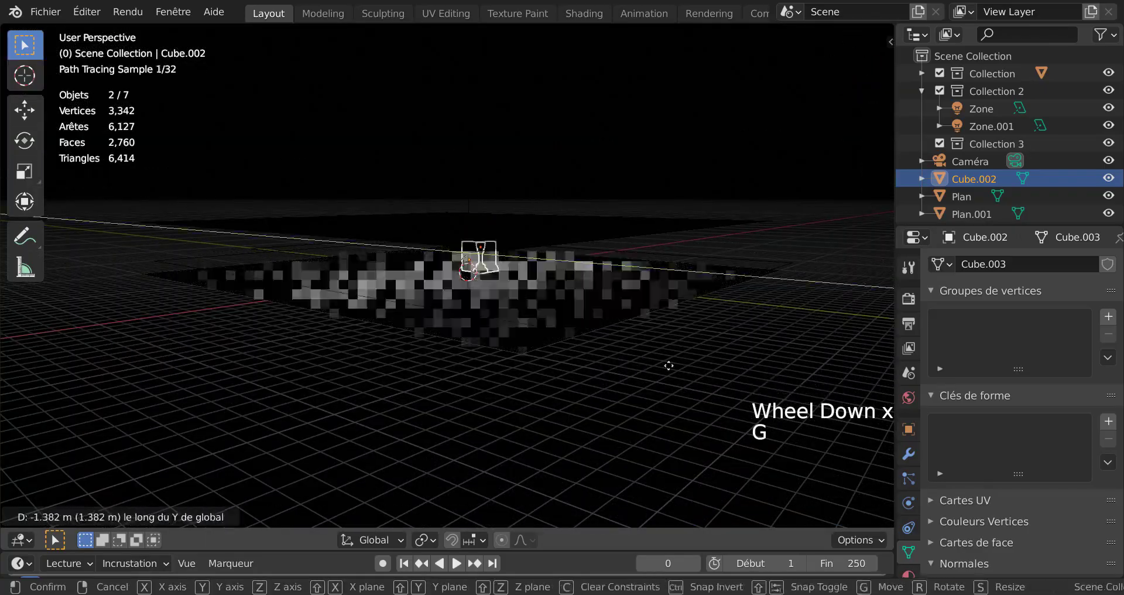
left_click(804, 396)
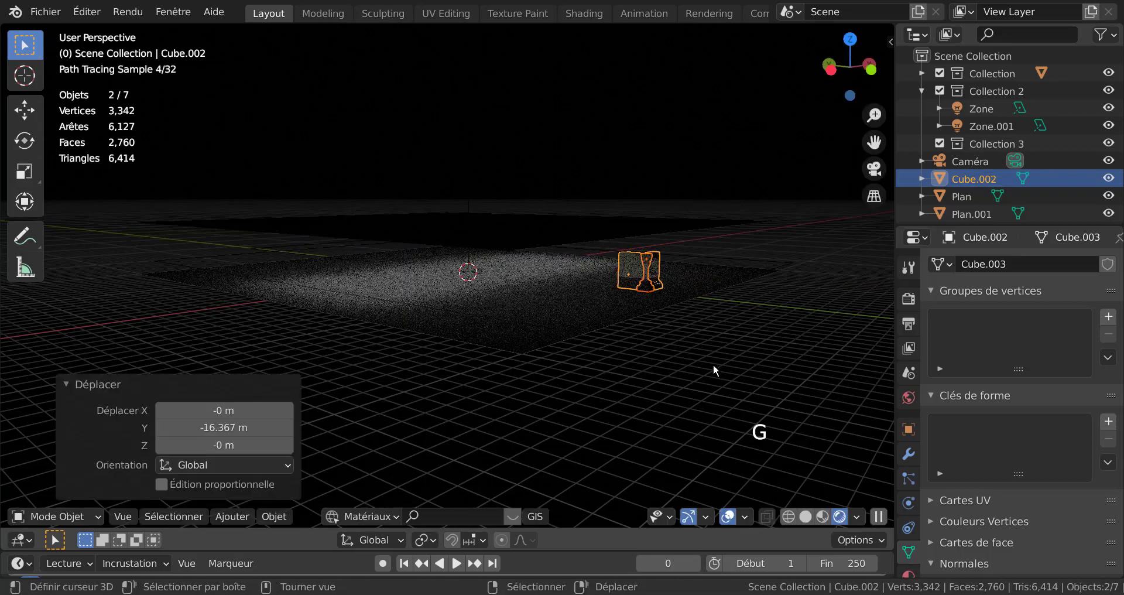
middle_click_drag(715, 372, 560, 284)
scroll(597, 353, "up", 3)
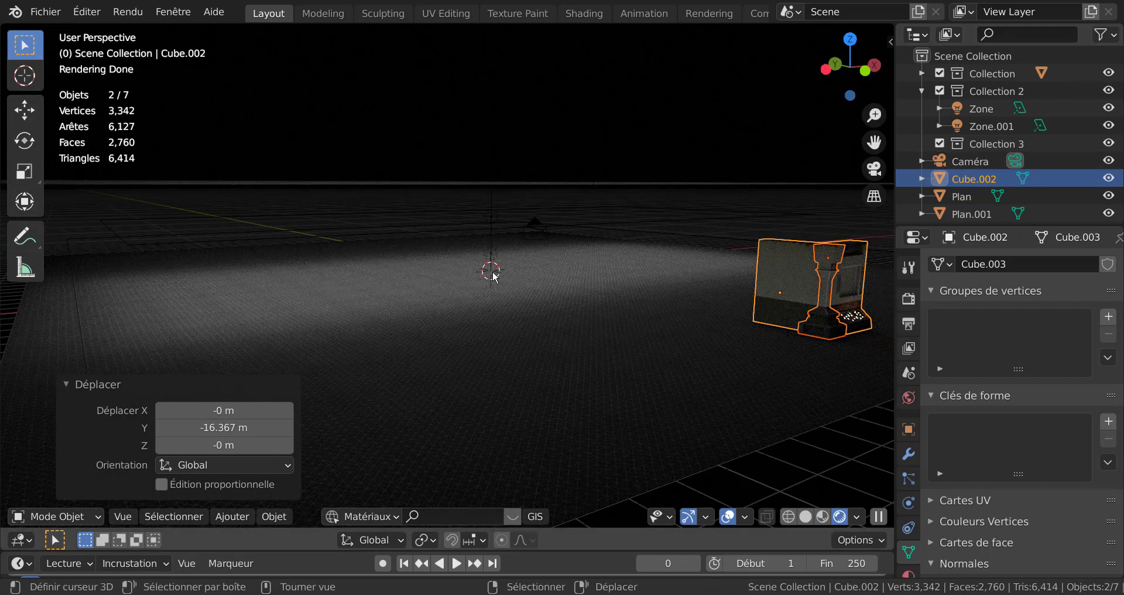
Step: Move the upper area light about -10.6 m along the global Y axis towards the wall module
left_click(981, 115)
scroll(675, 347, "down", 2)
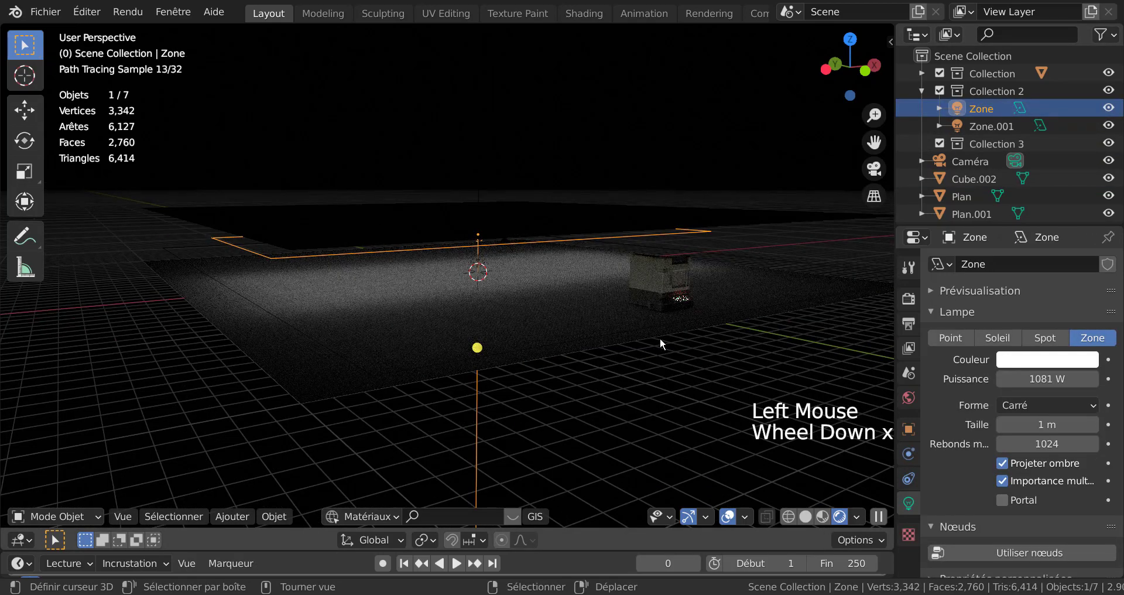
key("g")
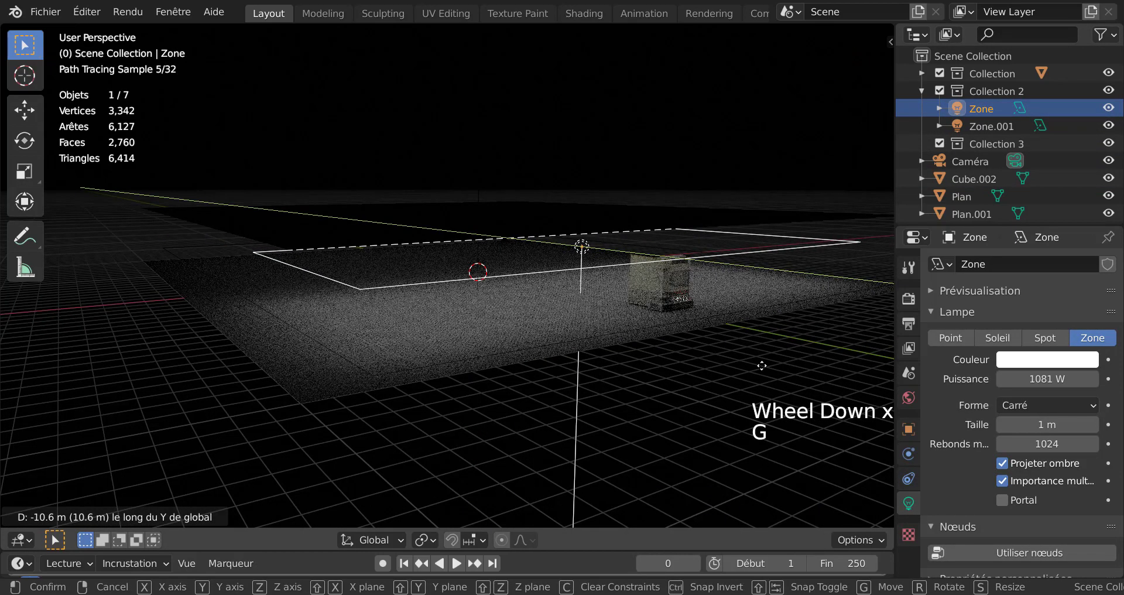
left_click(761, 366)
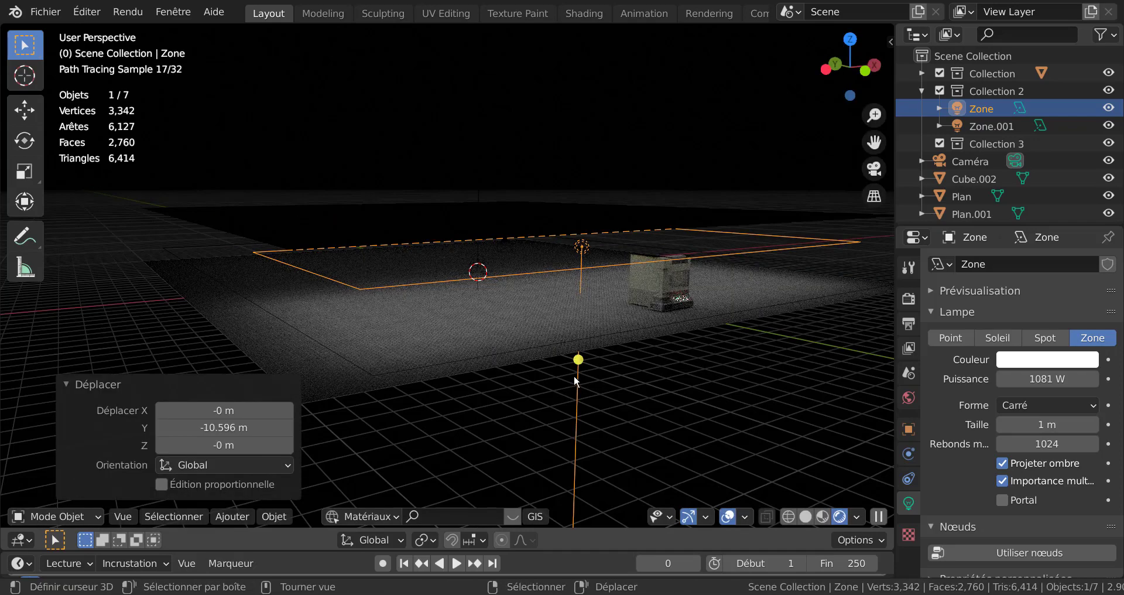
middle_click_drag(573, 375, 542, 362)
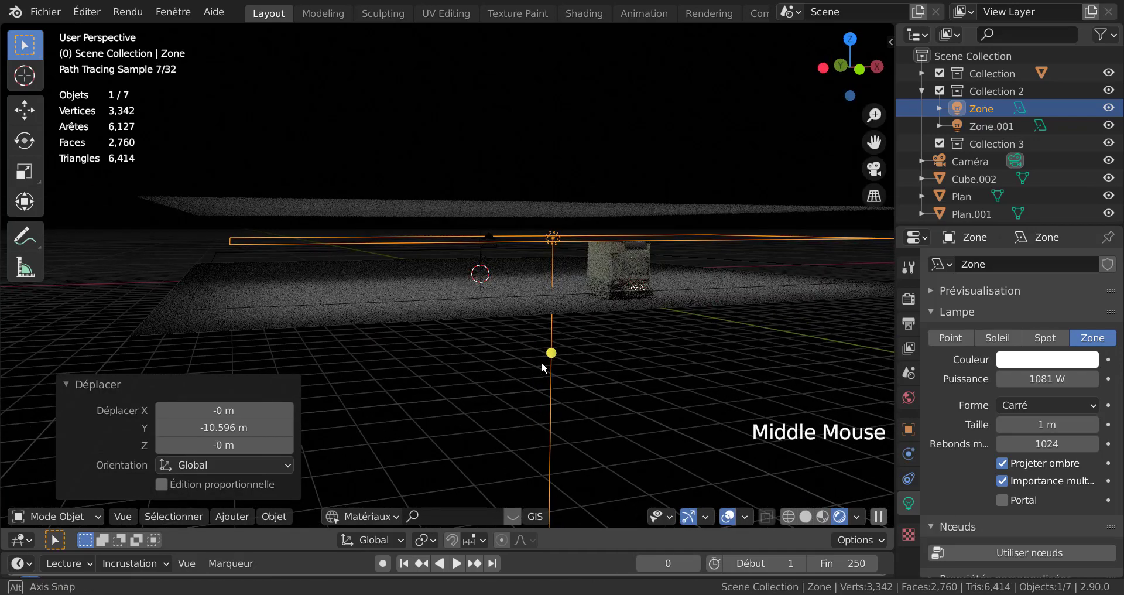
Step: Shrink the lower area light along the global Y axis by a factor of about 0.312
left_click(991, 125)
middle_click_drag(711, 332, 802, 345)
left_click(971, 127)
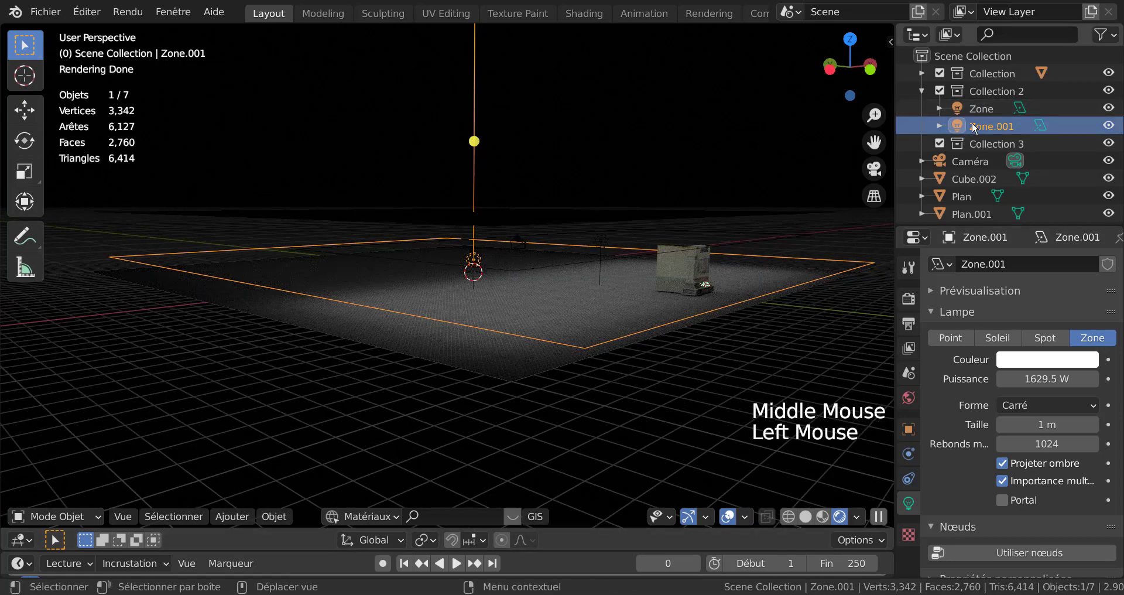
mouse_move(767, 310)
middle_mouse_down()
mouse_move(763, 335)
mouse_move(777, 324)
mouse_move(756, 318)
mouse_move(783, 335)
middle_mouse_up()
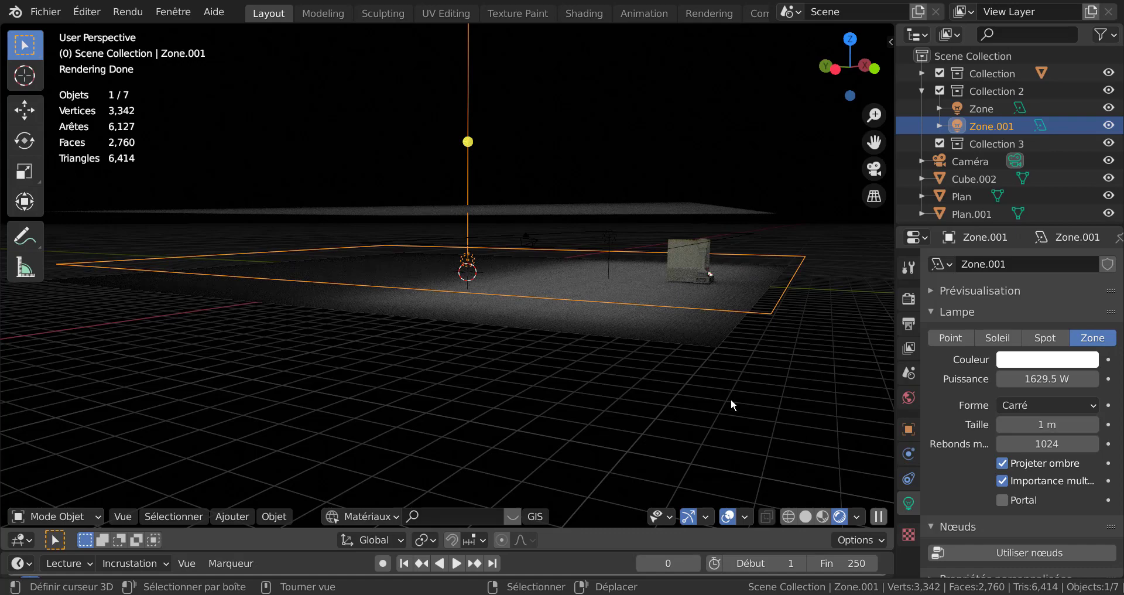
key("s")
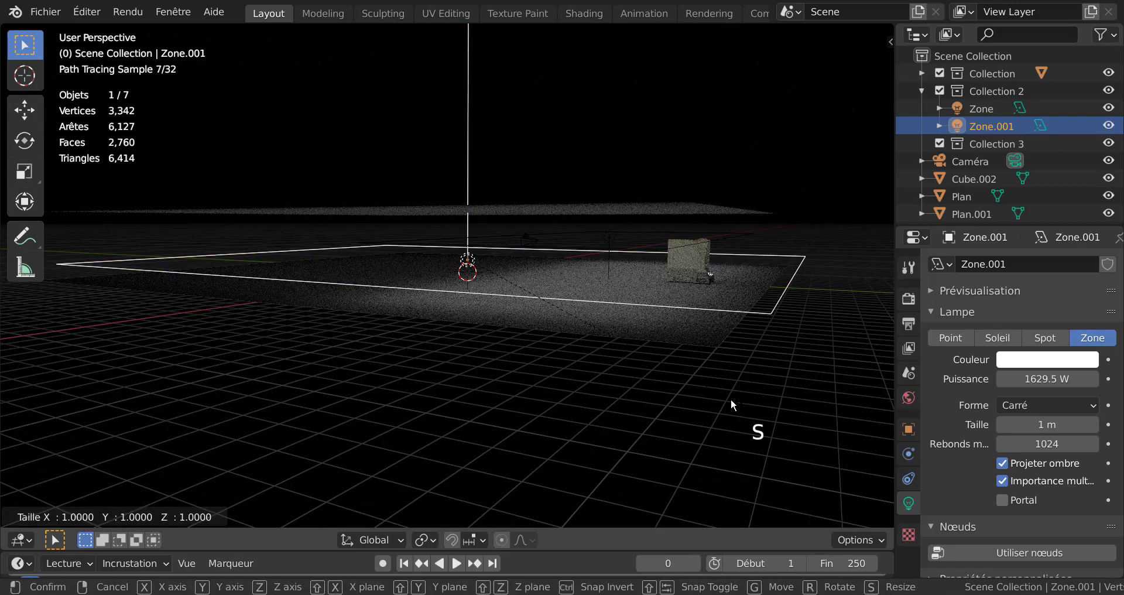
key("y")
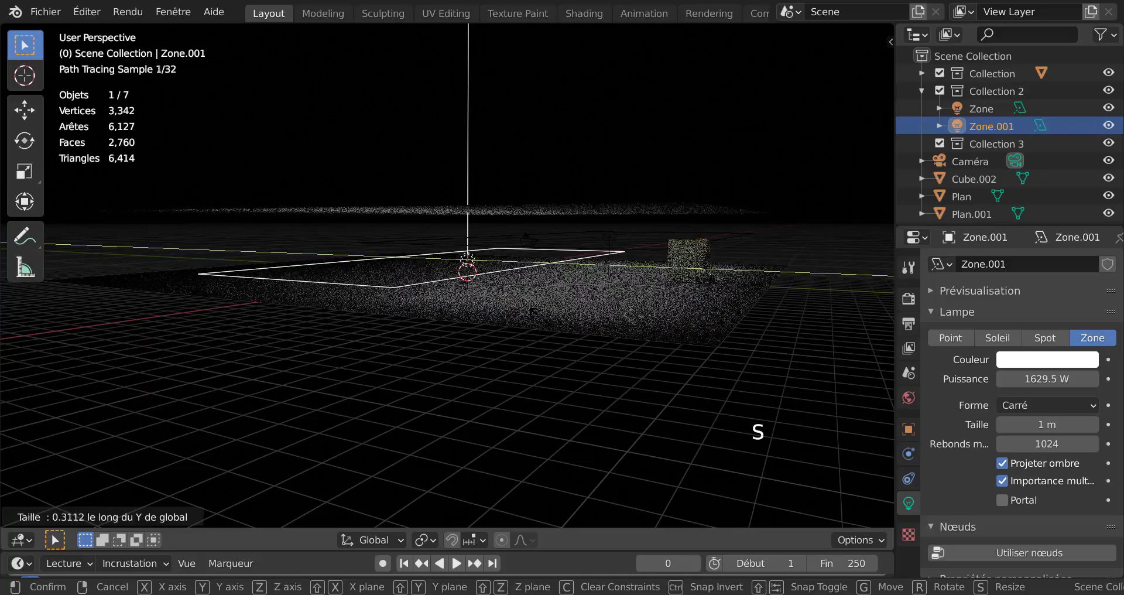
left_click(469, 347)
middle_click_drag(470, 347, 402, 338)
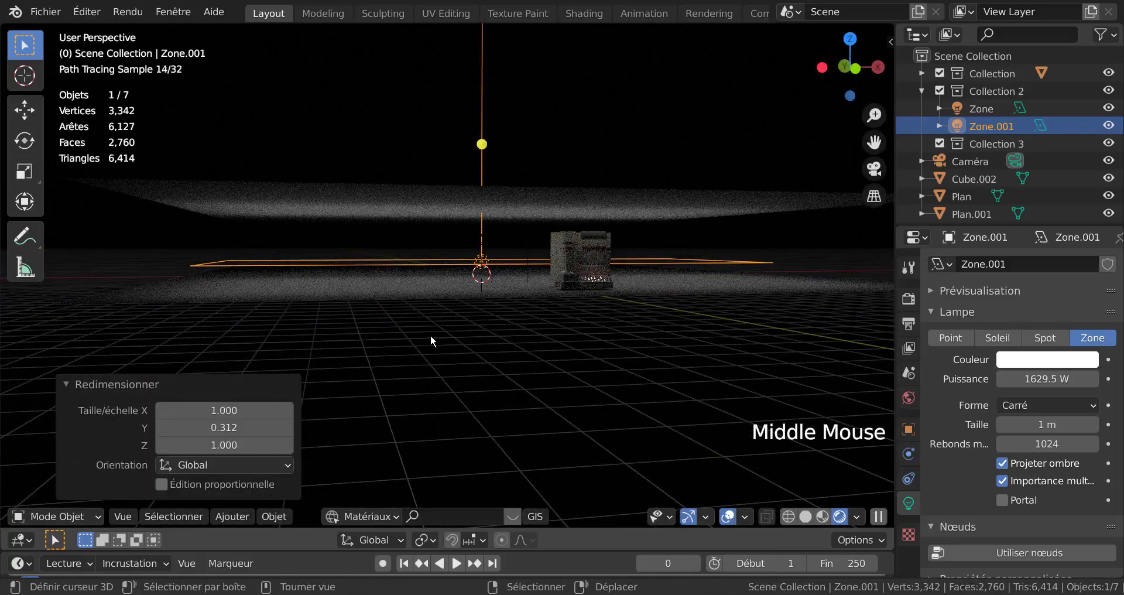
Step: Move the narrowed lower area light about -13.71 m along the global Y axis, beneath the wall module
scroll(430, 335, "up", 2)
middle_click_drag(559, 266, 686, 318)
scroll(686, 321, "down", 2)
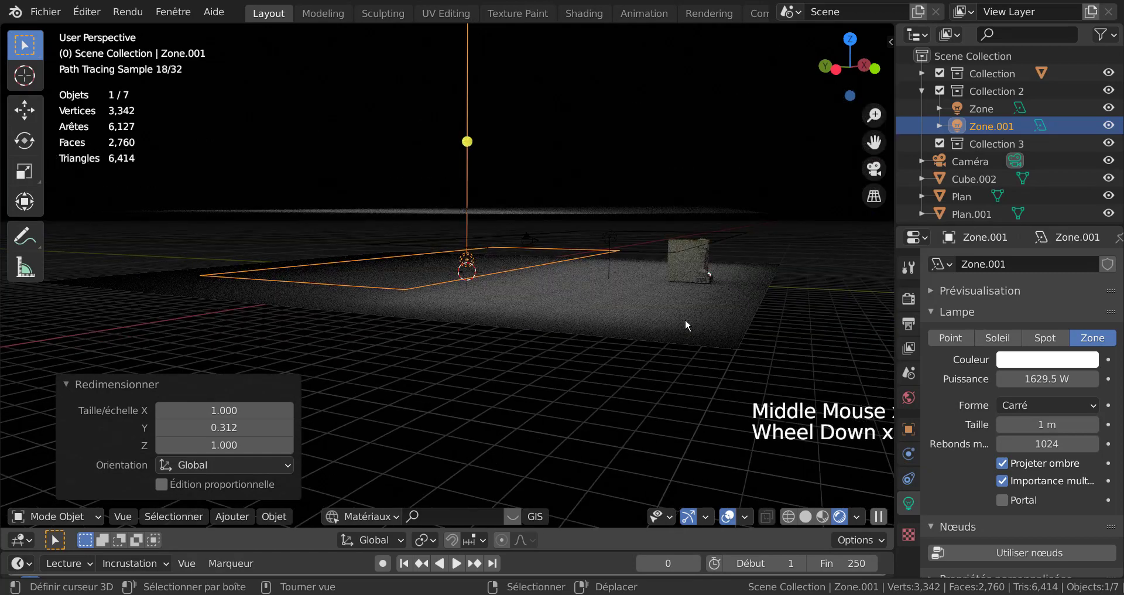
key("g")
key("y")
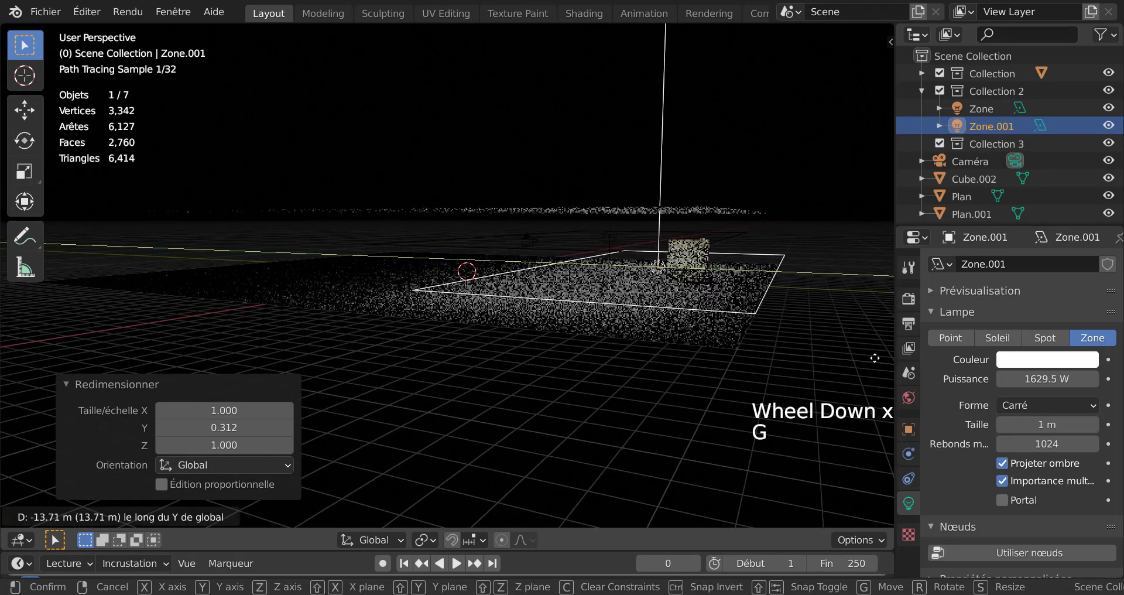
left_click(874, 358)
middle_click_drag(875, 358, 694, 342)
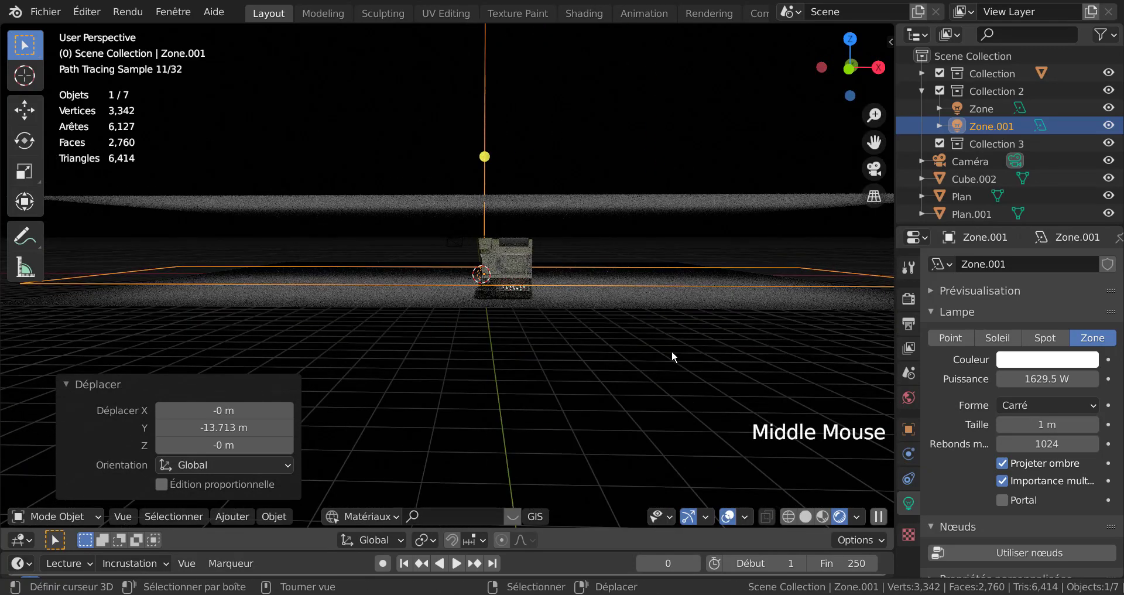
scroll(672, 356, "up", 3)
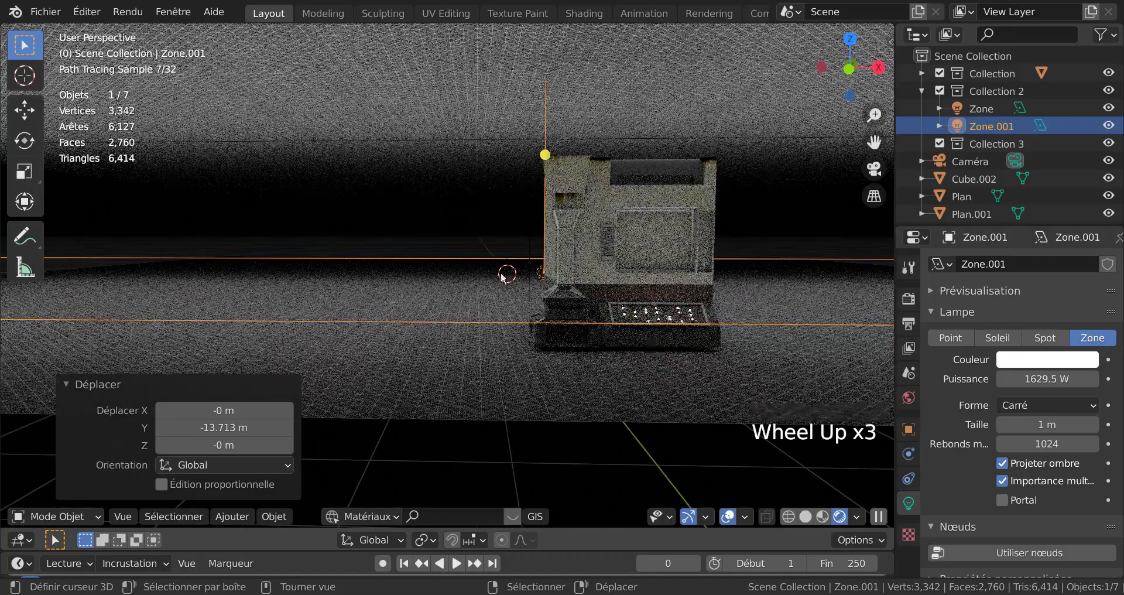
Step: Duplicate the upper area light and move the copy about 24 m along the global Y axis
scroll(459, 241, "down", 3)
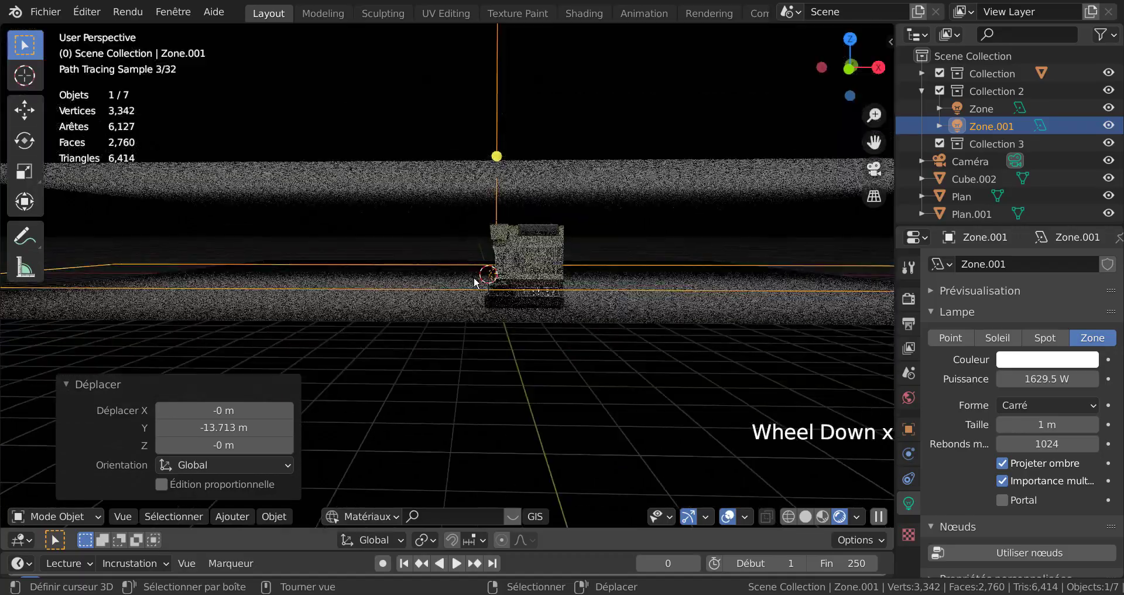
middle_click_drag(535, 314, 631, 318)
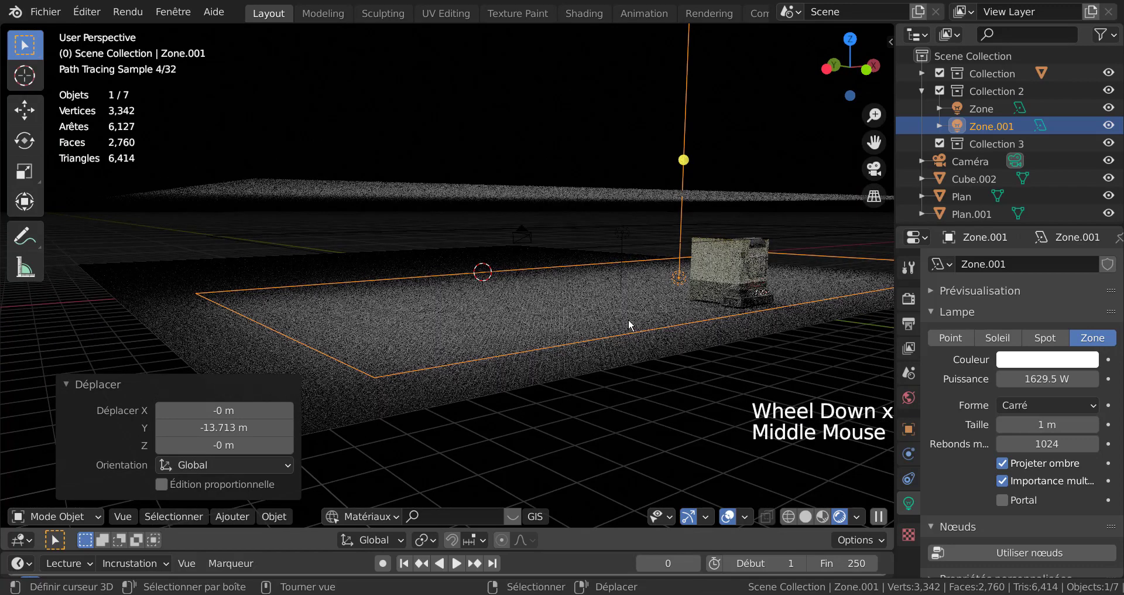
left_click(971, 109)
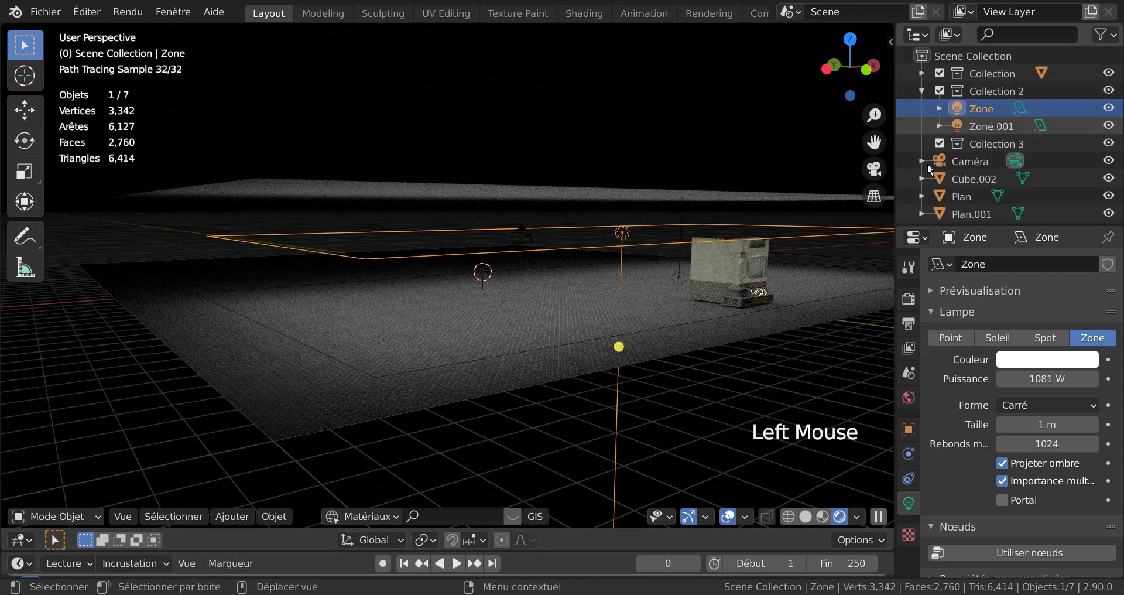
scroll(687, 364, "down", 2)
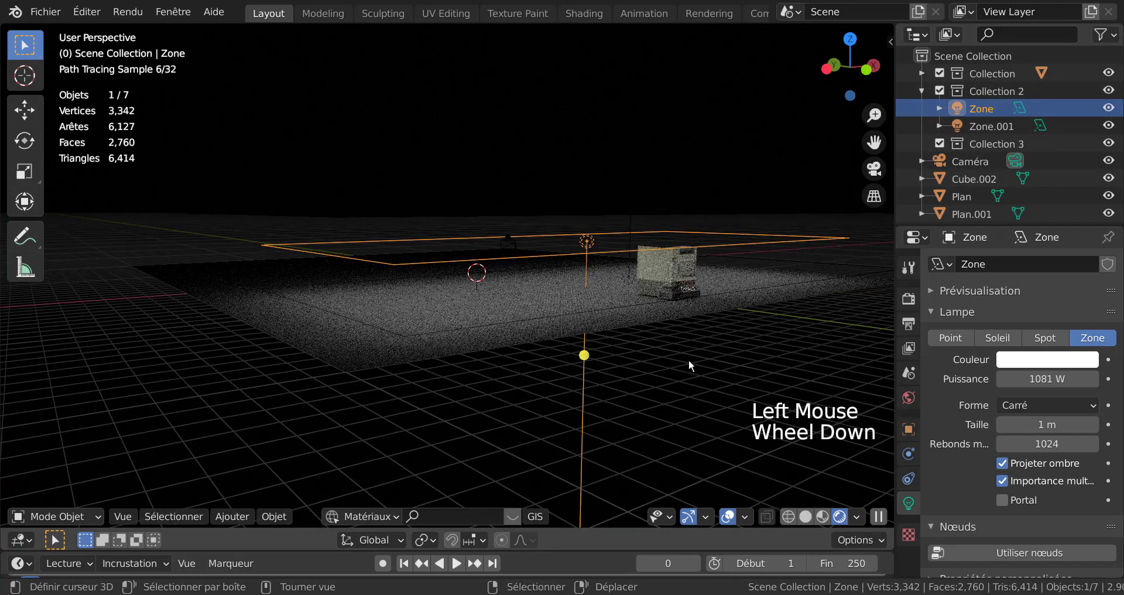
key("shift+d")
right_click(690, 394)
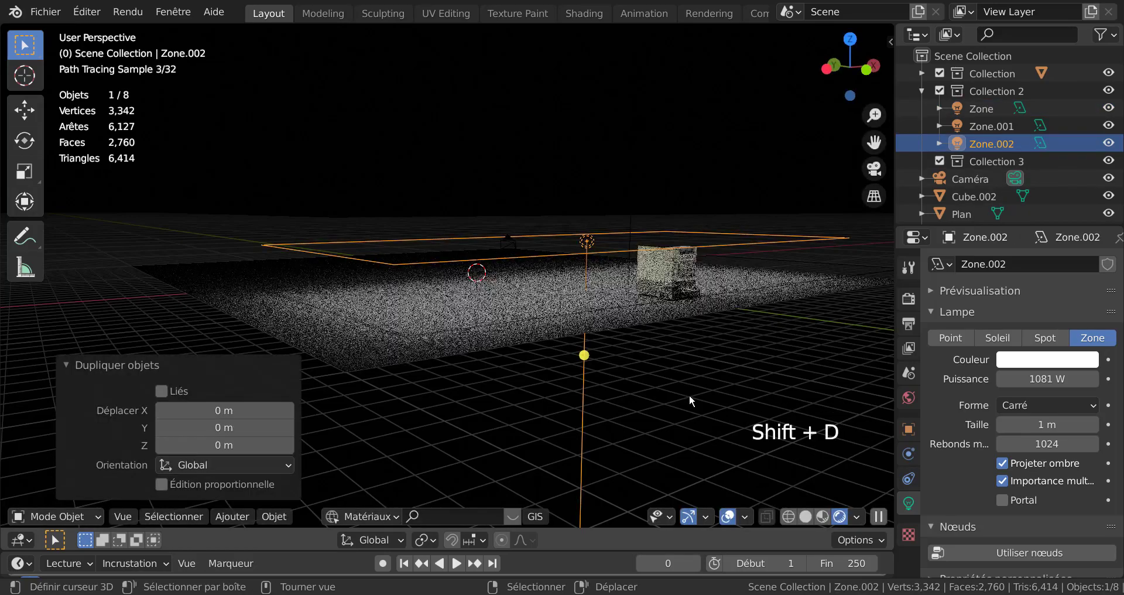
key("g")
key("y")
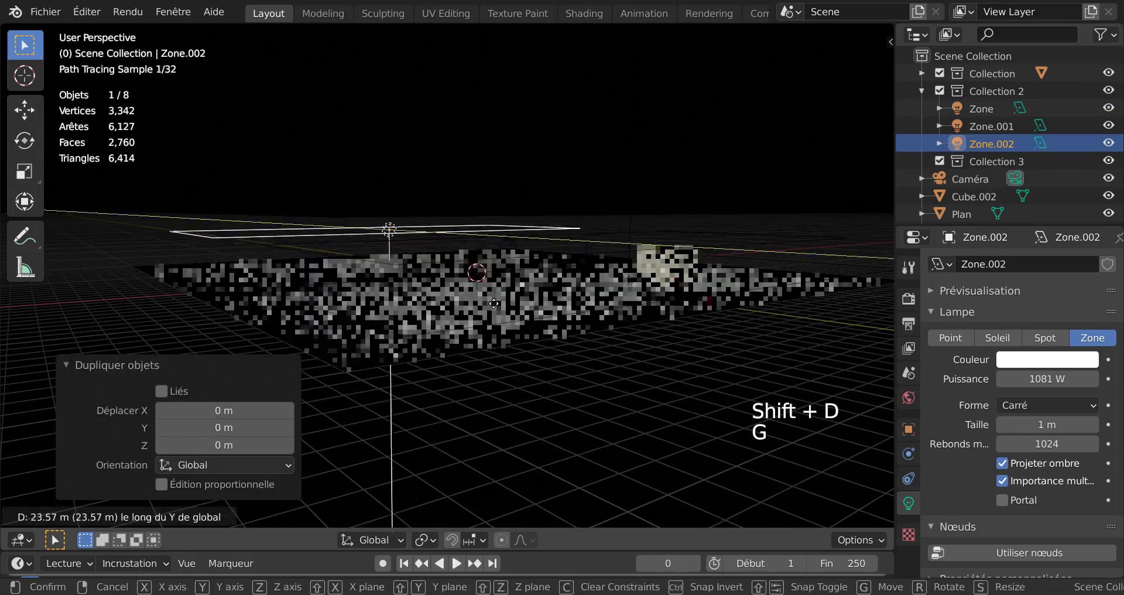
left_click(530, 332)
Step: Scale the copied upper area light down uniformly by a factor of about 0.609
middle_click_drag(529, 332, 426, 339)
scroll(448, 338, "up", 2)
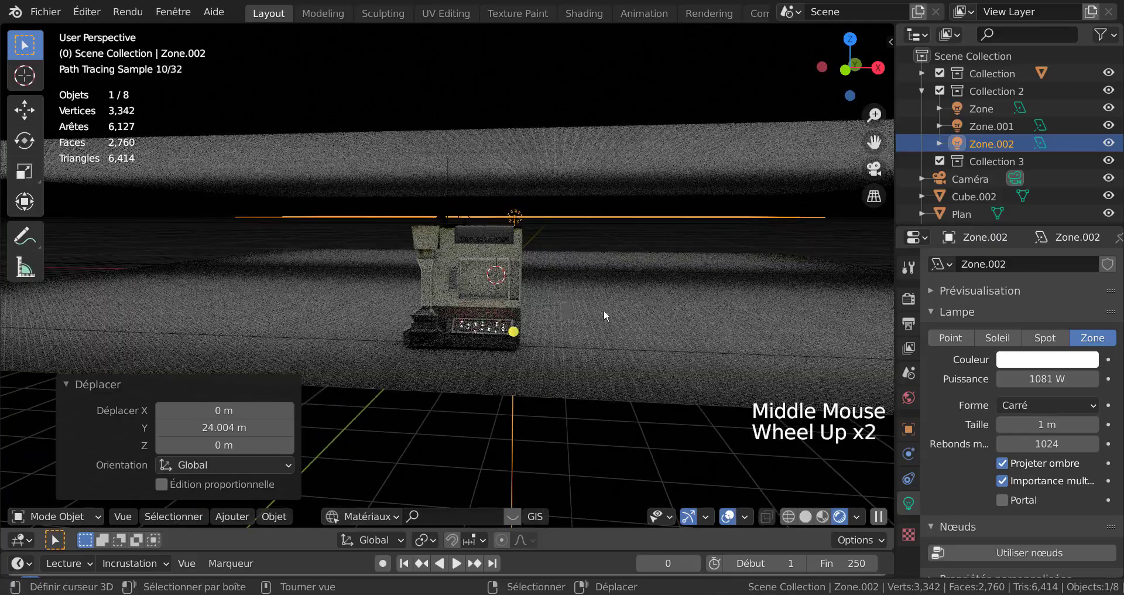
middle_click_drag(603, 309, 633, 316)
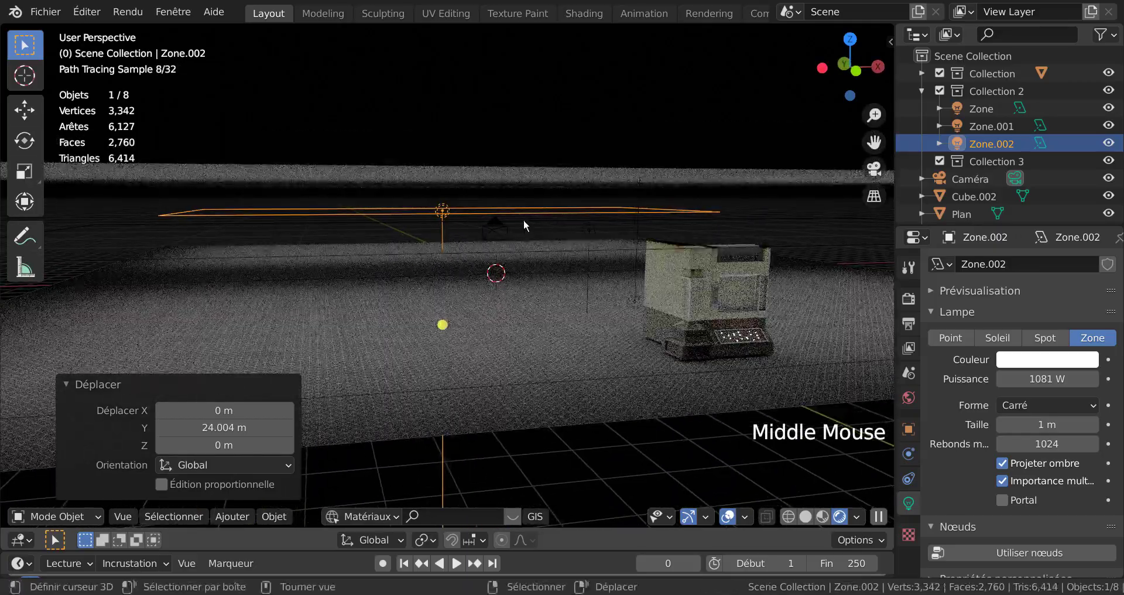
key("s")
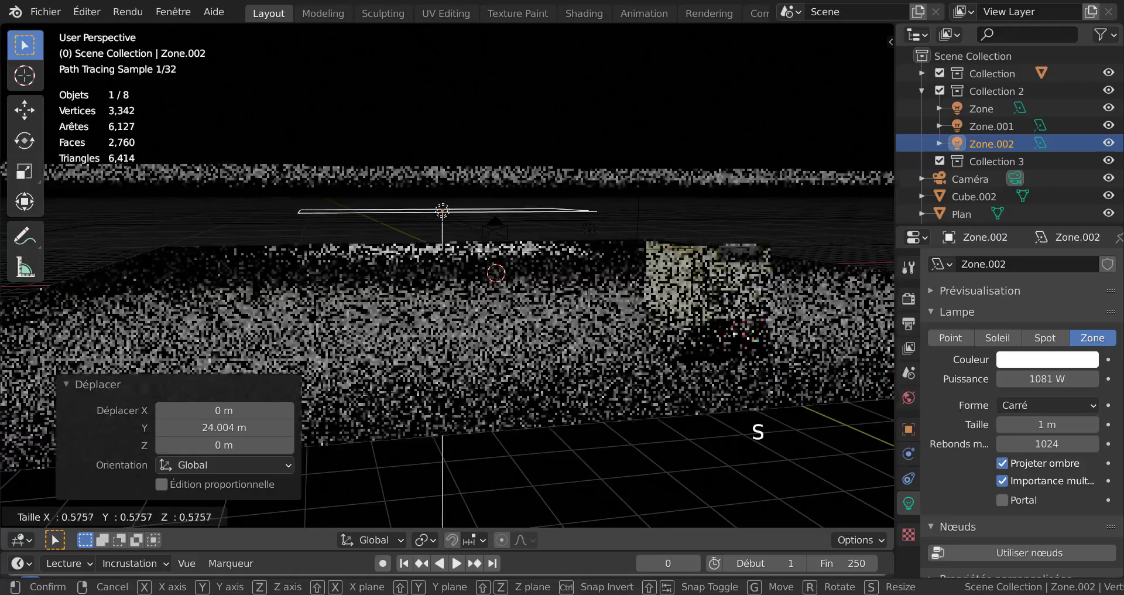
left_click(577, 290)
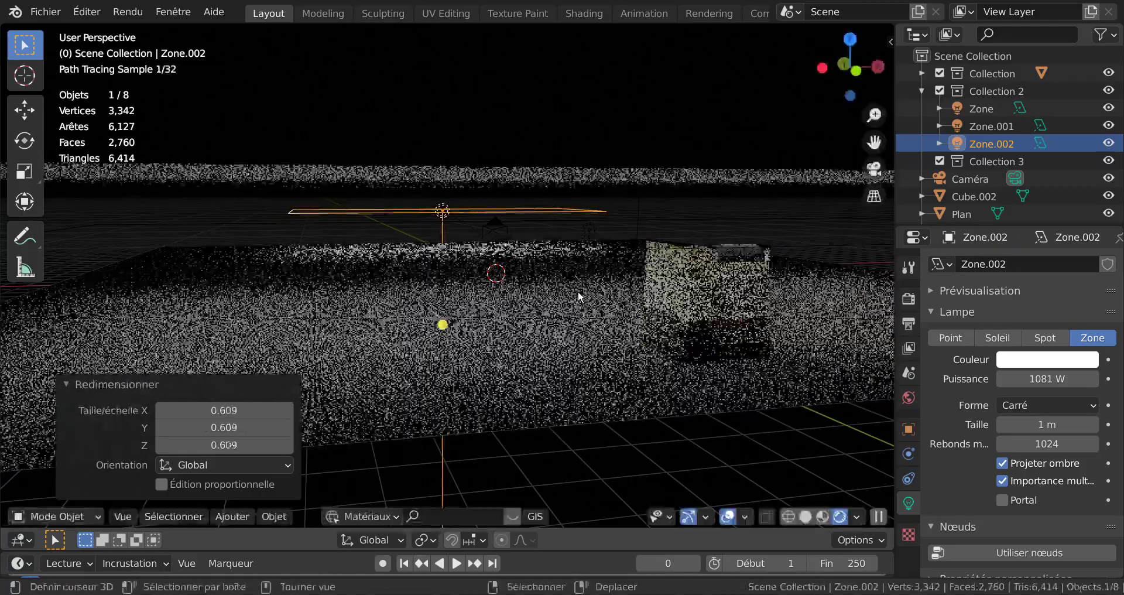
Step: Duplicate the lower area light and move the copy about 41.14 m along the global Y axis
middle_click_drag(536, 326, 539, 330)
scroll(524, 312, "up", 1)
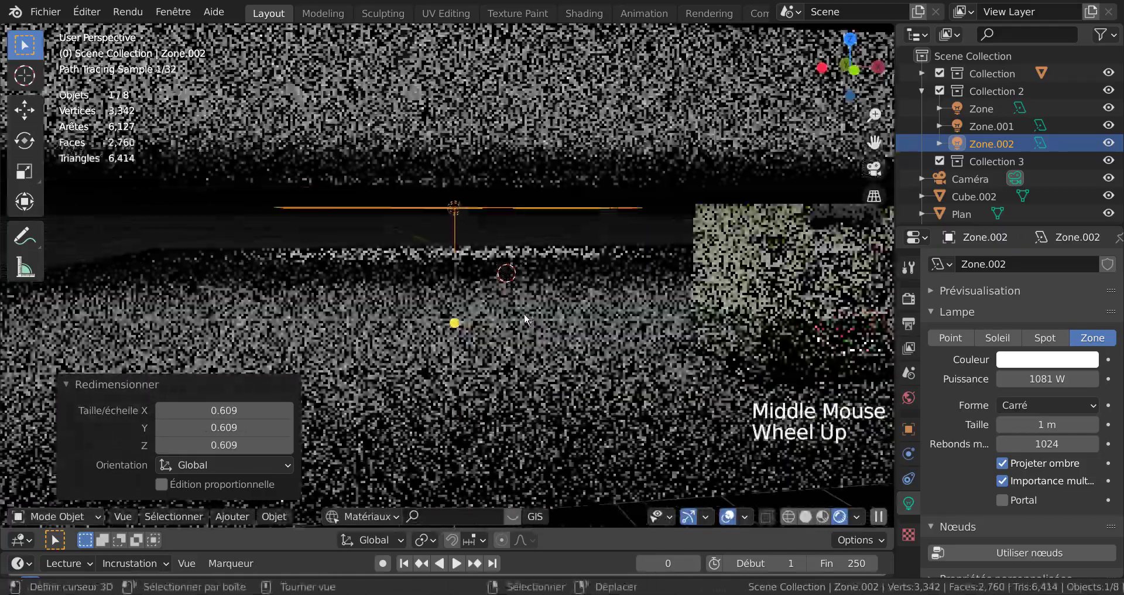
scroll(549, 246, "down", 1)
scroll(549, 244, "down", 1)
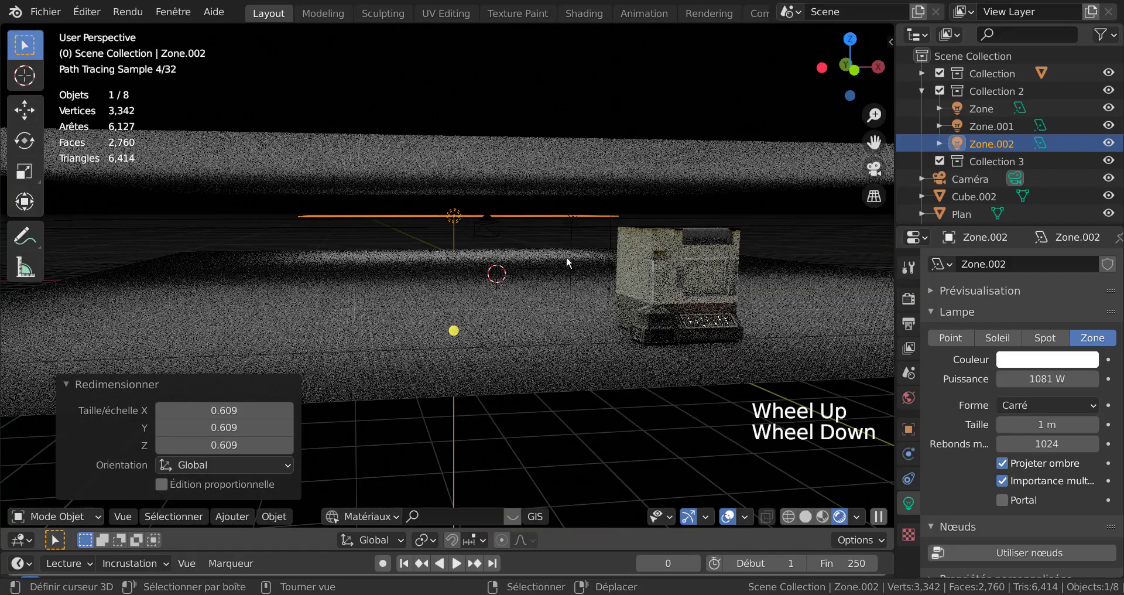
mouse_move(553, 248)
middle_mouse_down()
mouse_move(579, 271)
mouse_move(640, 244)
middle_mouse_up()
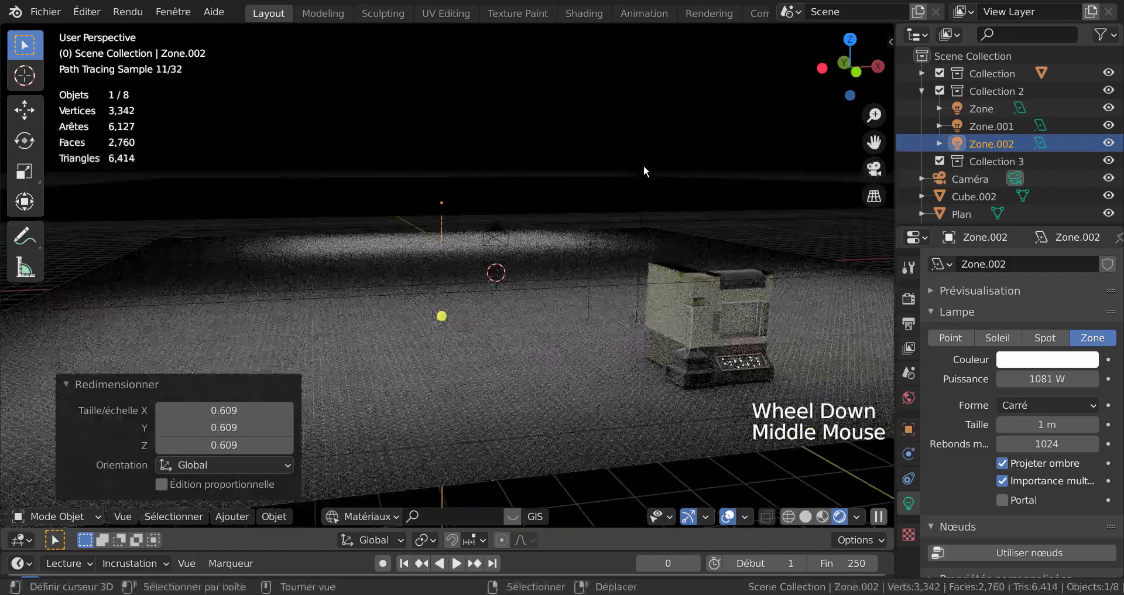
right_click(641, 224)
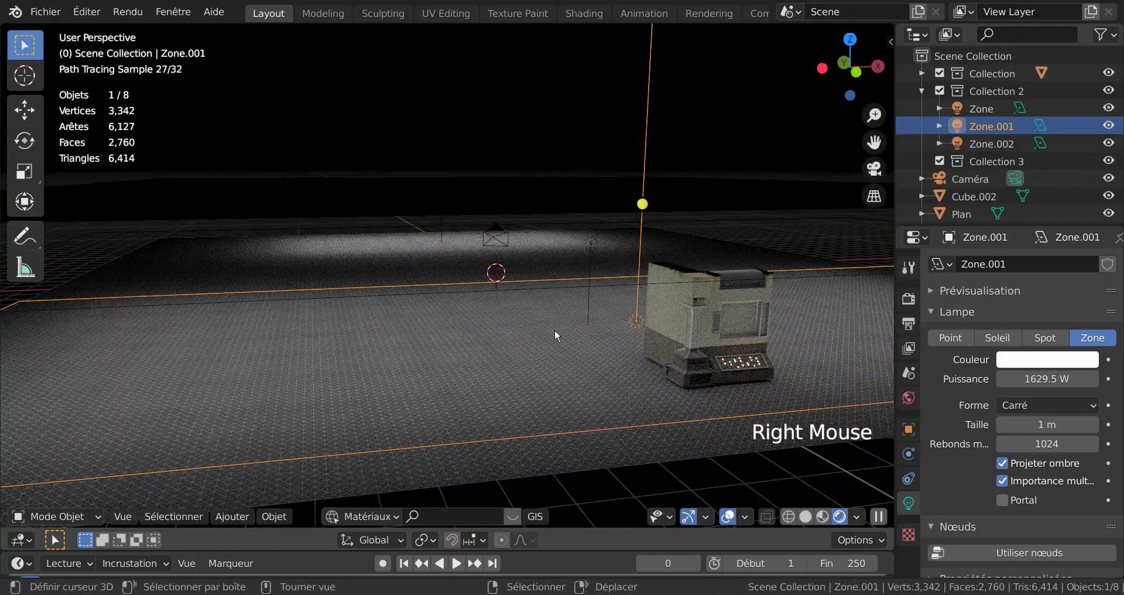
scroll(554, 329, "down", 2)
middle_click_drag(553, 329, 618, 332)
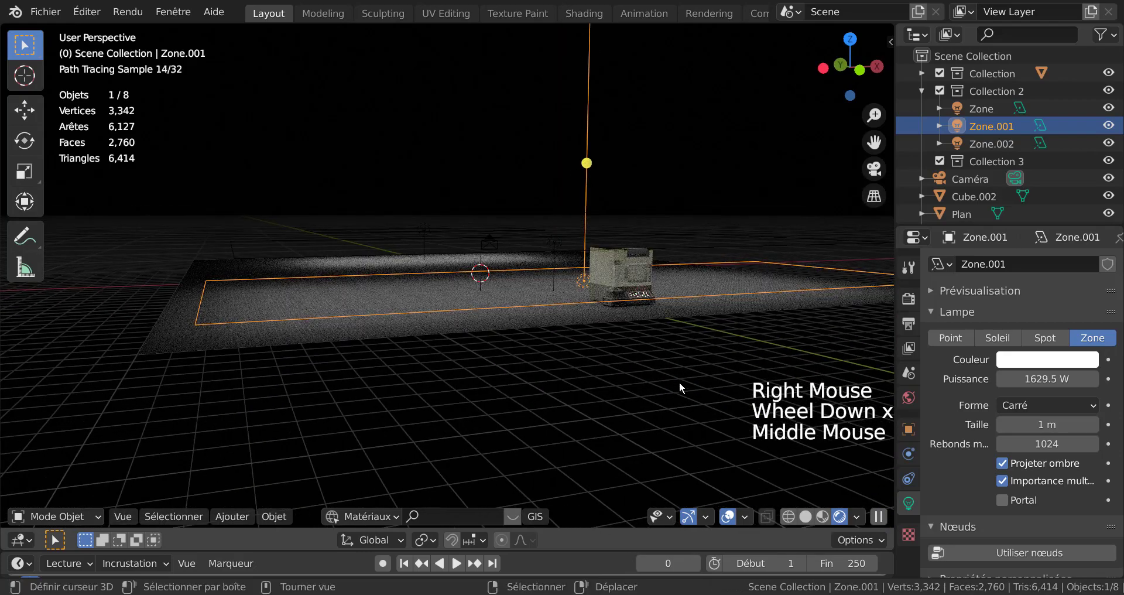
key("shift+d")
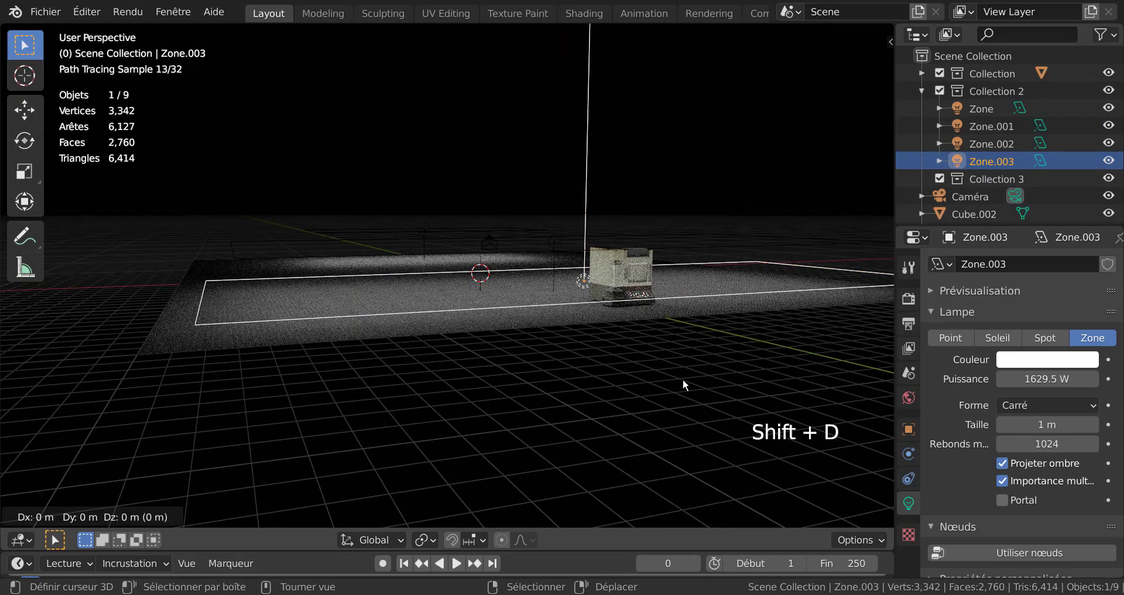
left_click(682, 378)
key("g")
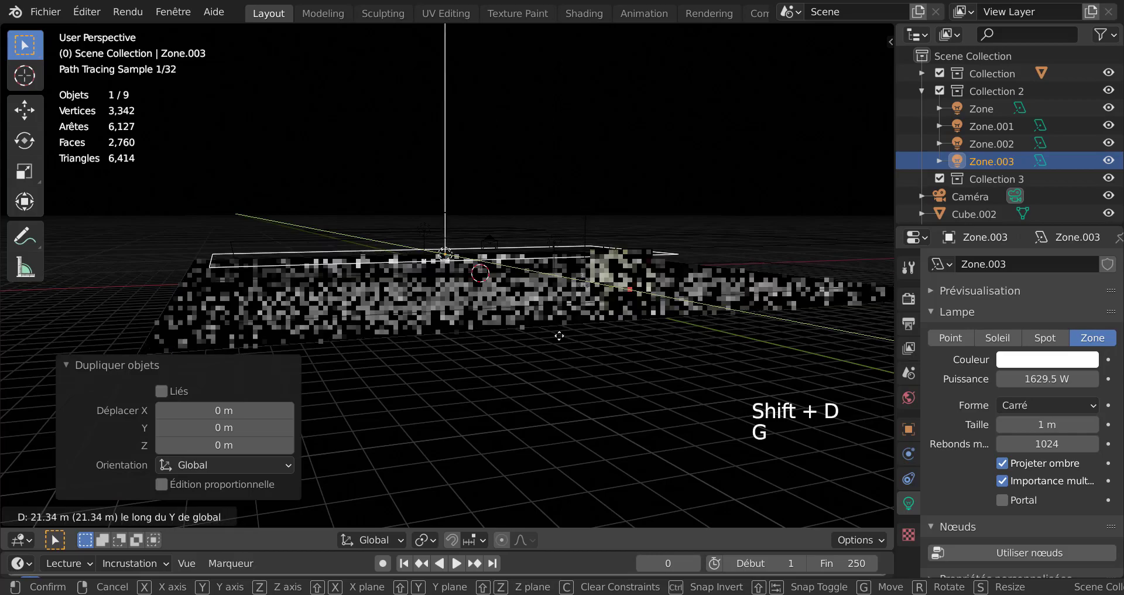
left_click(514, 317)
Step: Scale the copied lower area light down uniformly by a factor of about 0.738
middle_click_drag(513, 318, 484, 316)
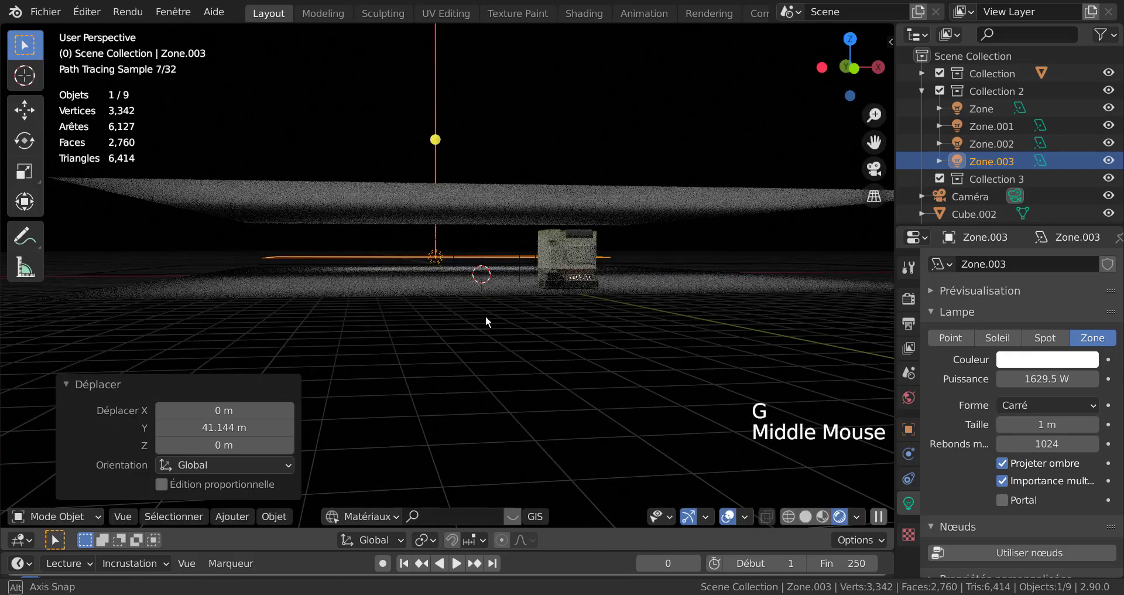
scroll(469, 251, "up", 2)
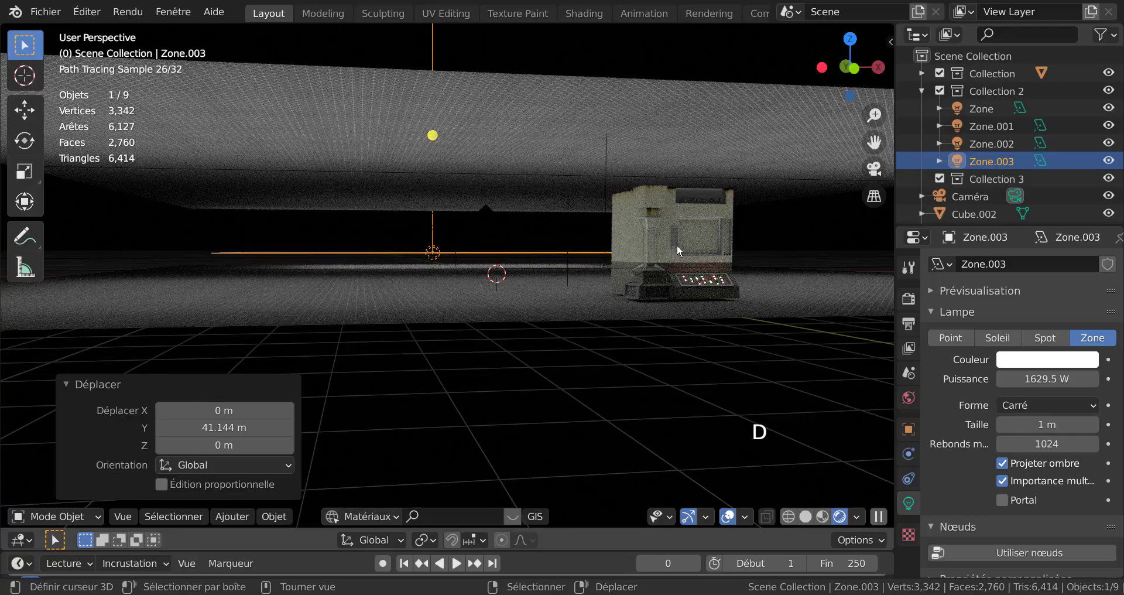
key("s")
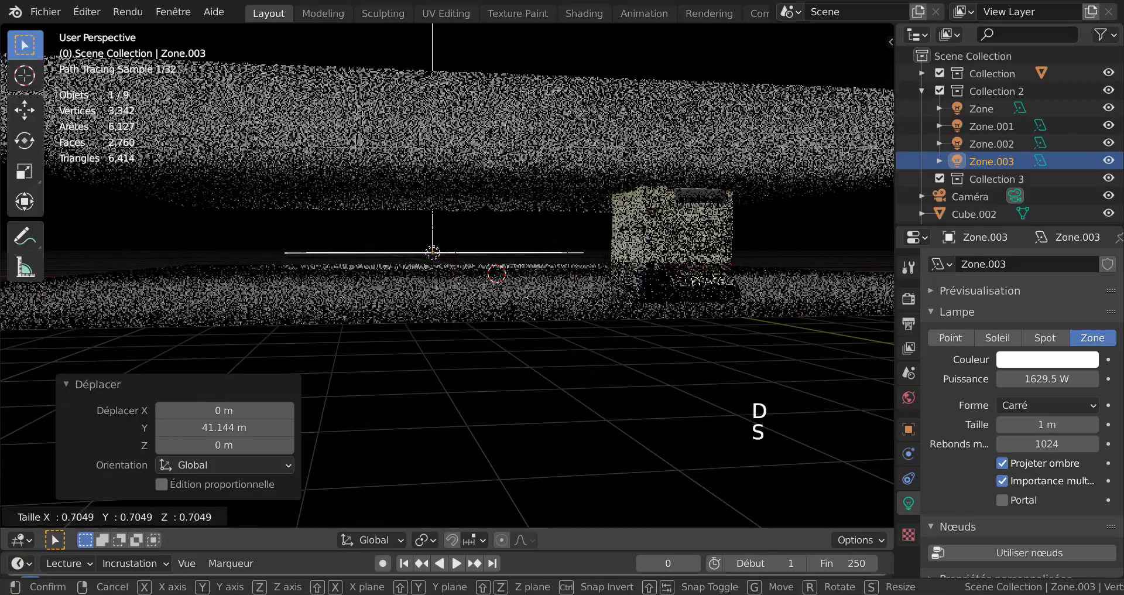
left_click(632, 228)
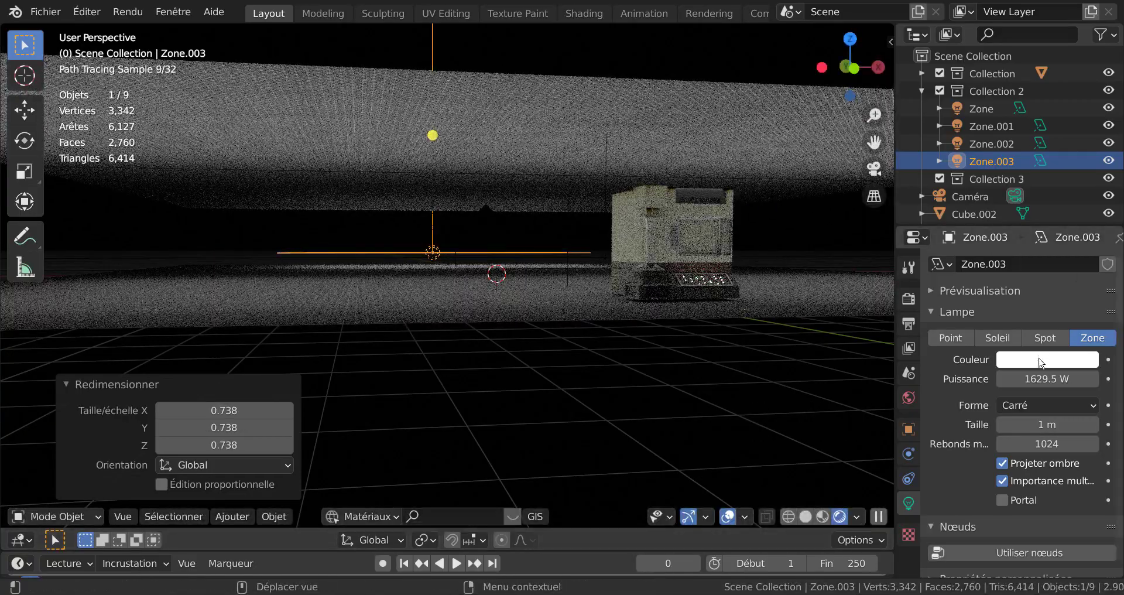
Step: Give the copied lower area light a pale green colour and set its power to about 2396.8 W
left_click(1041, 359)
left_click(1029, 215)
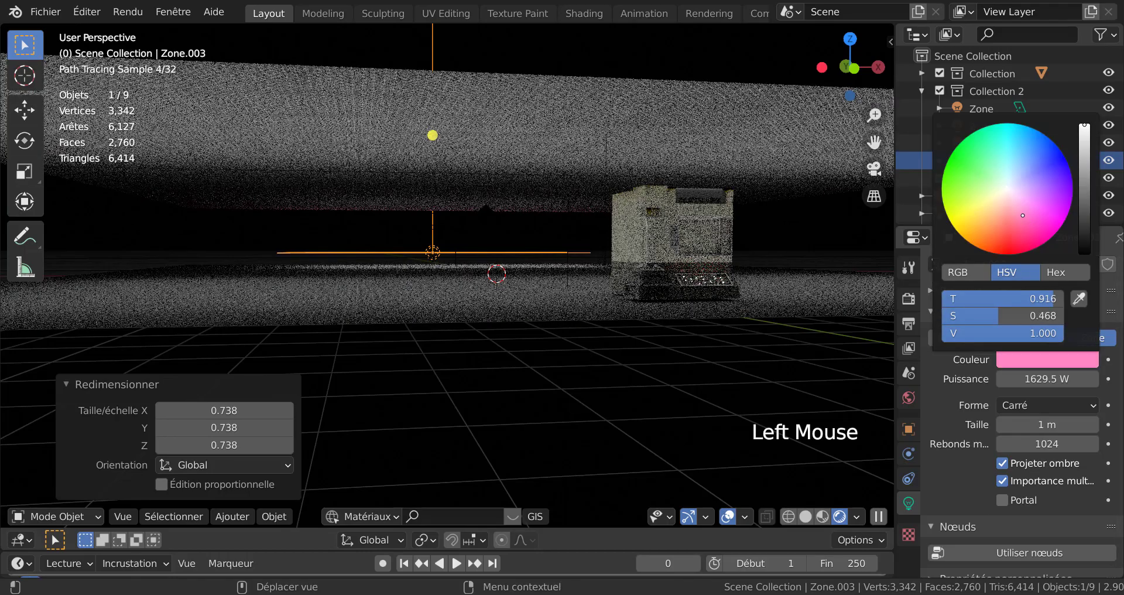
left_click(1035, 173)
left_click(1006, 171)
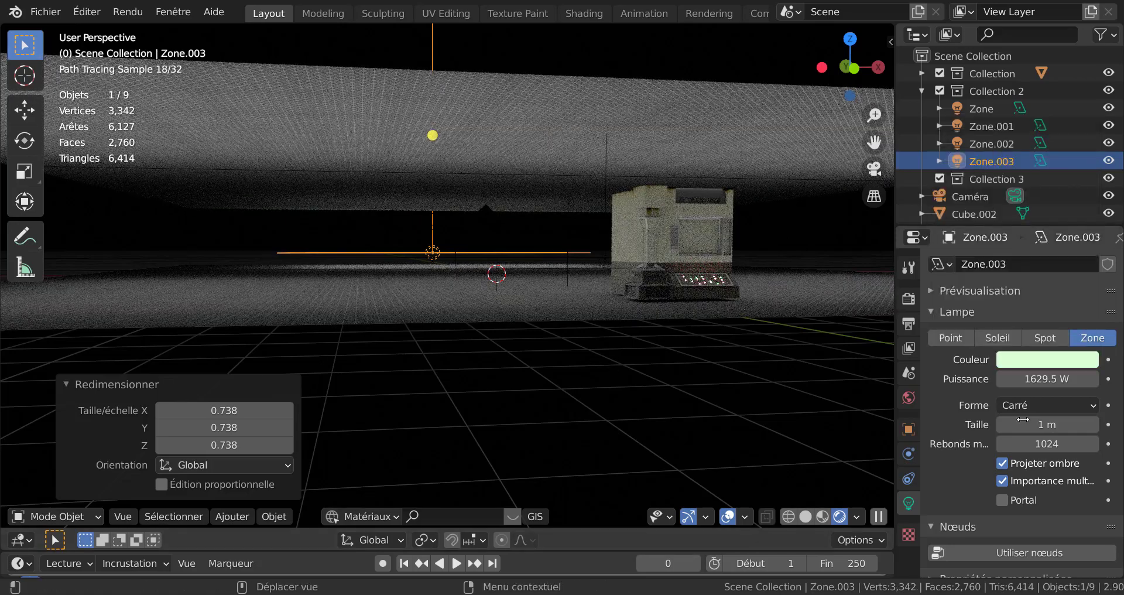
left_click_drag(1031, 377, 1061, 377)
left_click_drag(1046, 378, 1053, 378)
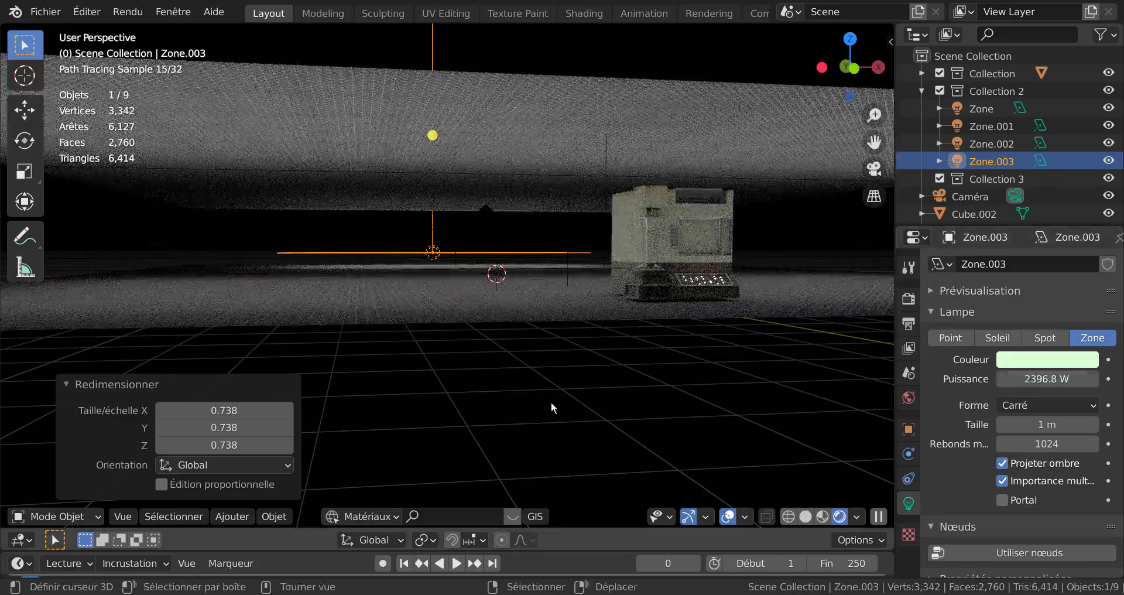
Step: Raise the pale green area light about 3.3 m along the global Z axis, closer to the ceiling
middle_click_drag(550, 403, 496, 387, "shift")
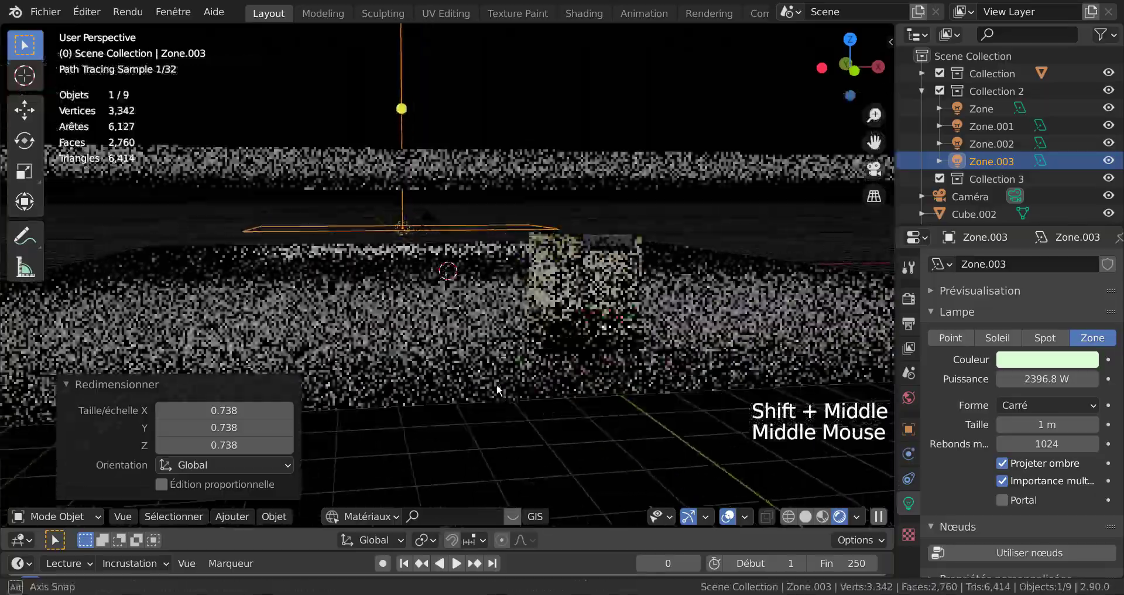
scroll(497, 389, "up", 2)
middle_click_drag(451, 269, 401, 254)
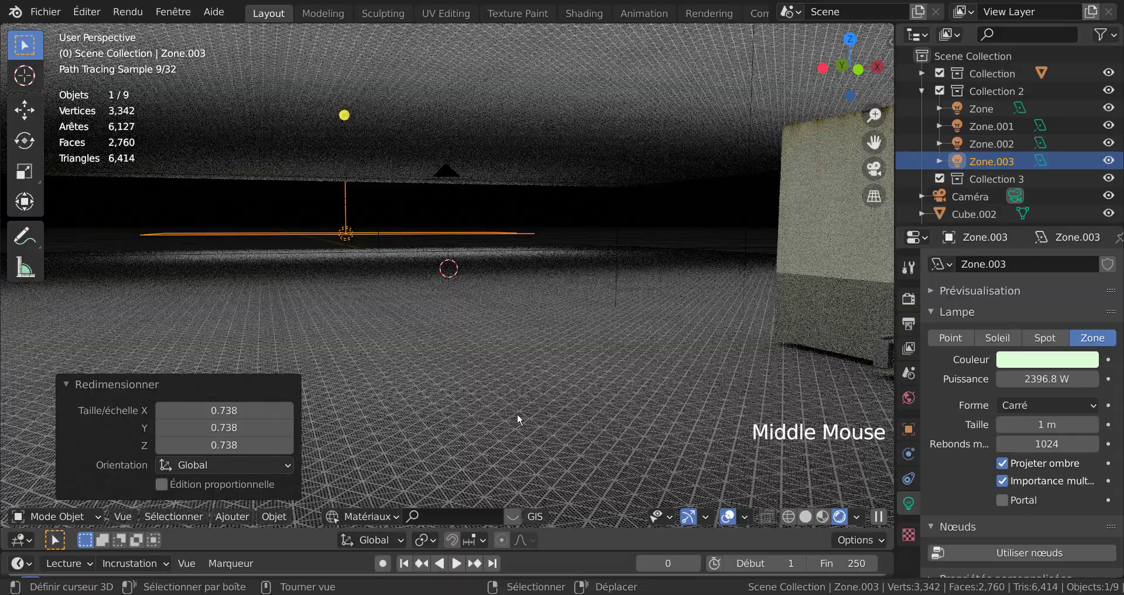
key("g")
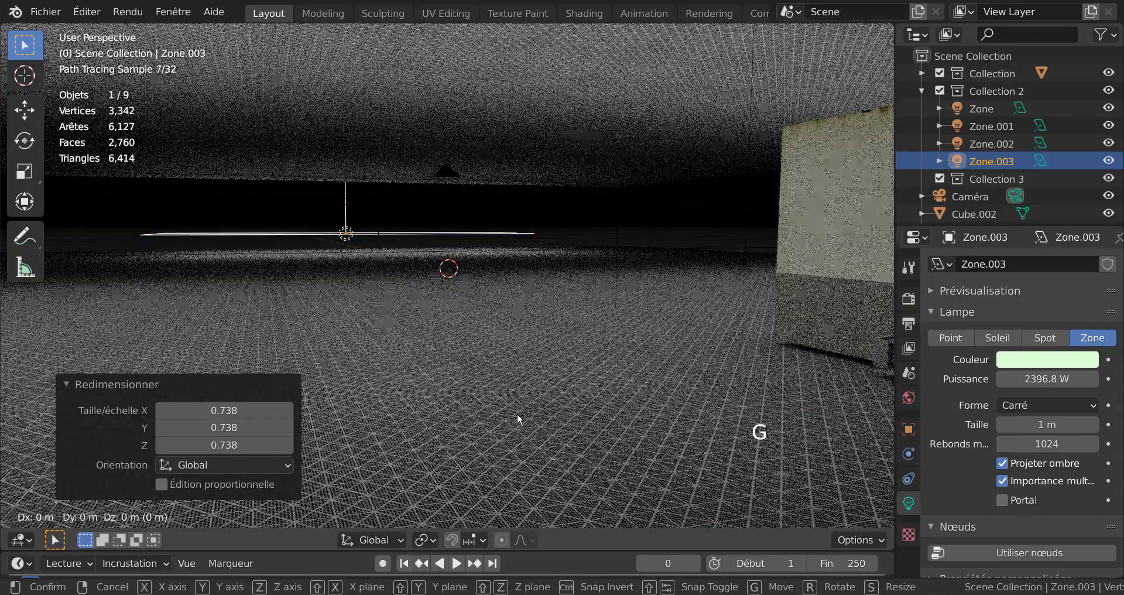
key("z")
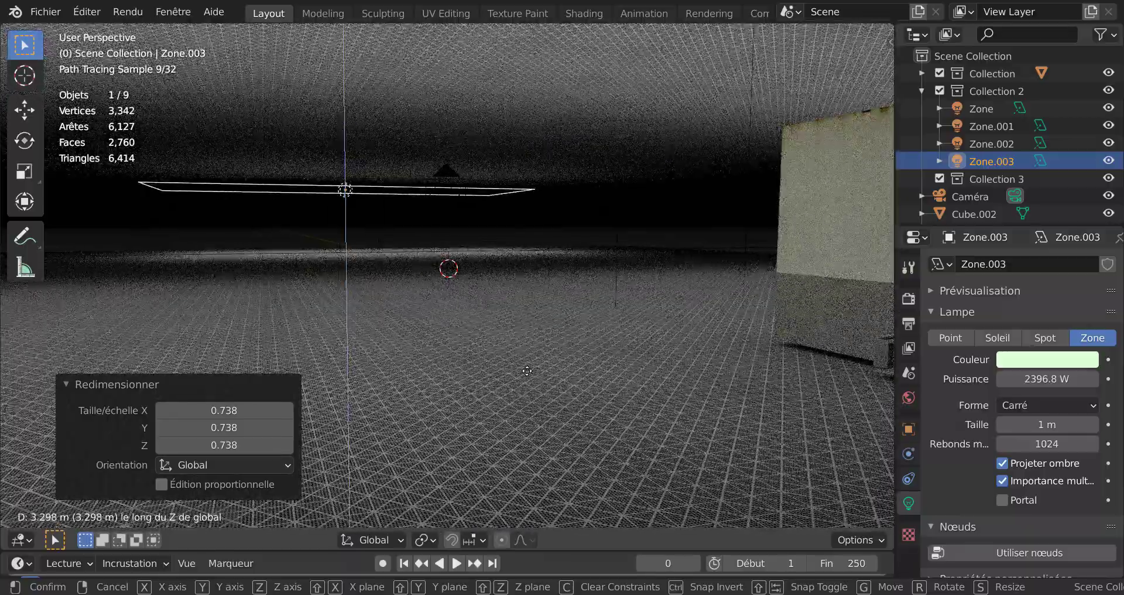
left_click(527, 370)
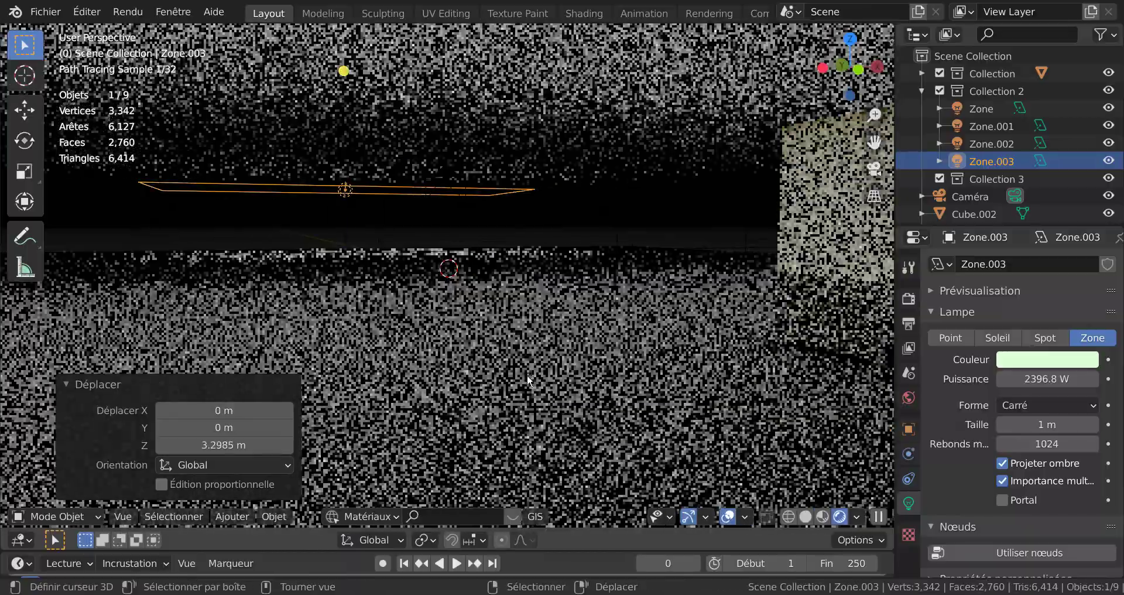
Step: Deselect the light and examine the front of the wall module close up under the new lighting
scroll(527, 374, "down", 3)
middle_click_drag(528, 400, 585, 356)
scroll(666, 371, "down", 2)
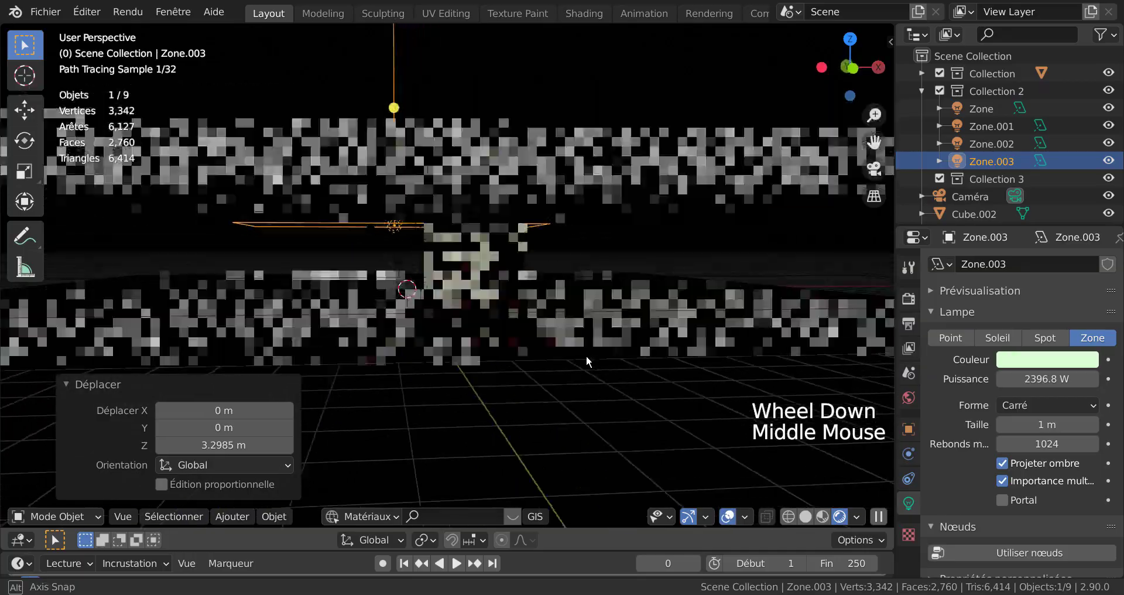
scroll(539, 383, "up", 2)
scroll(539, 378, "up", 1)
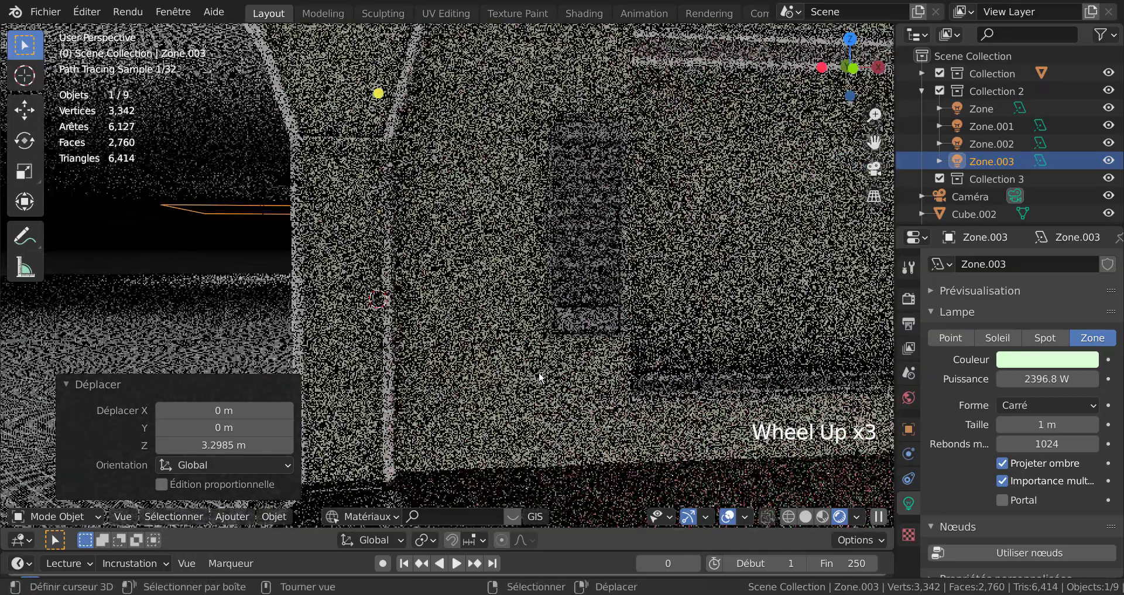
scroll(644, 416, "down", 1)
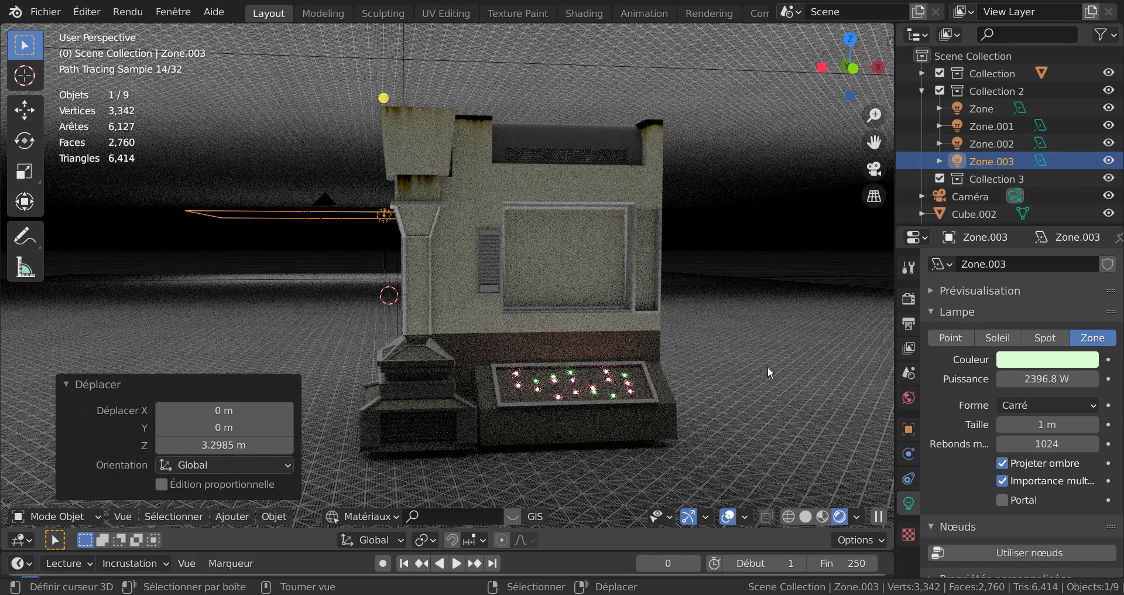
right_click(766, 248)
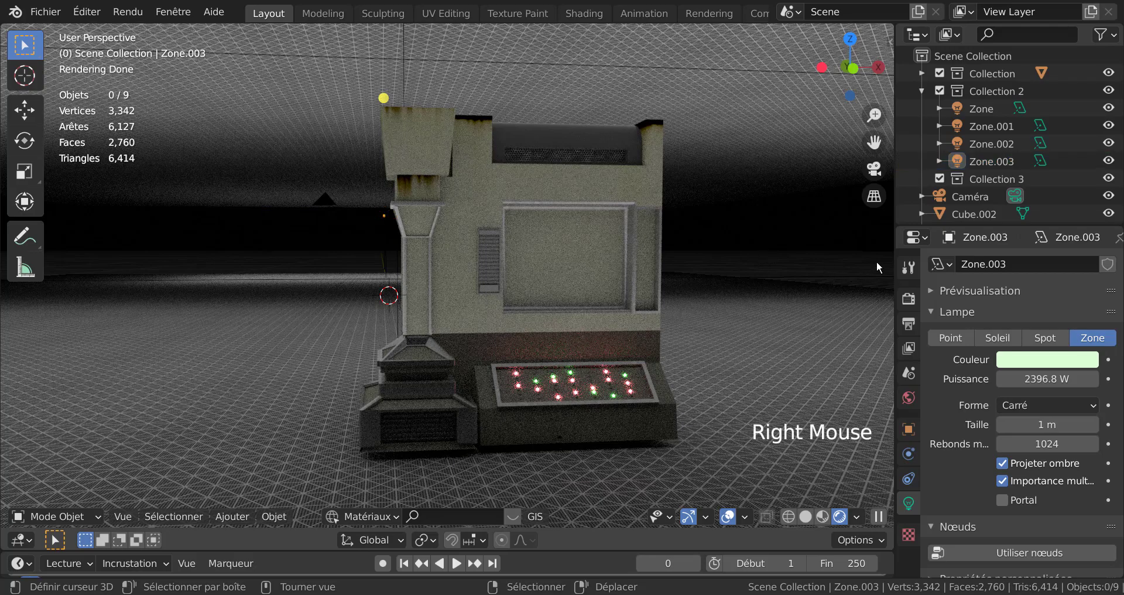
Step: Widen the Outliner and Properties editors slightly beside the 3D viewport
left_click_drag(892, 270, 1002, 265)
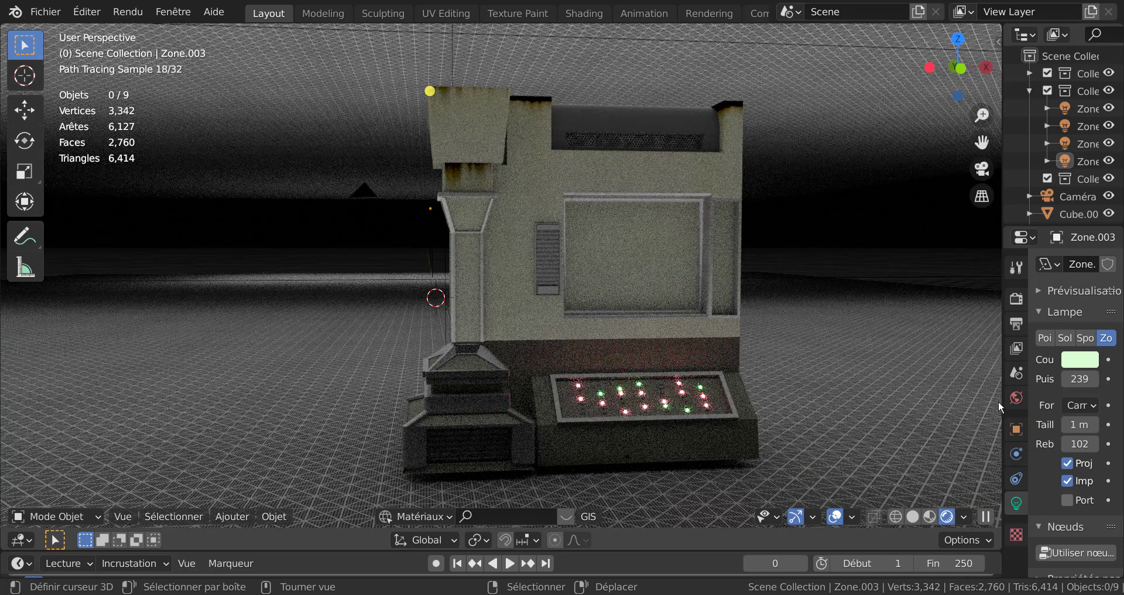
left_click_drag(1003, 401, 862, 385)
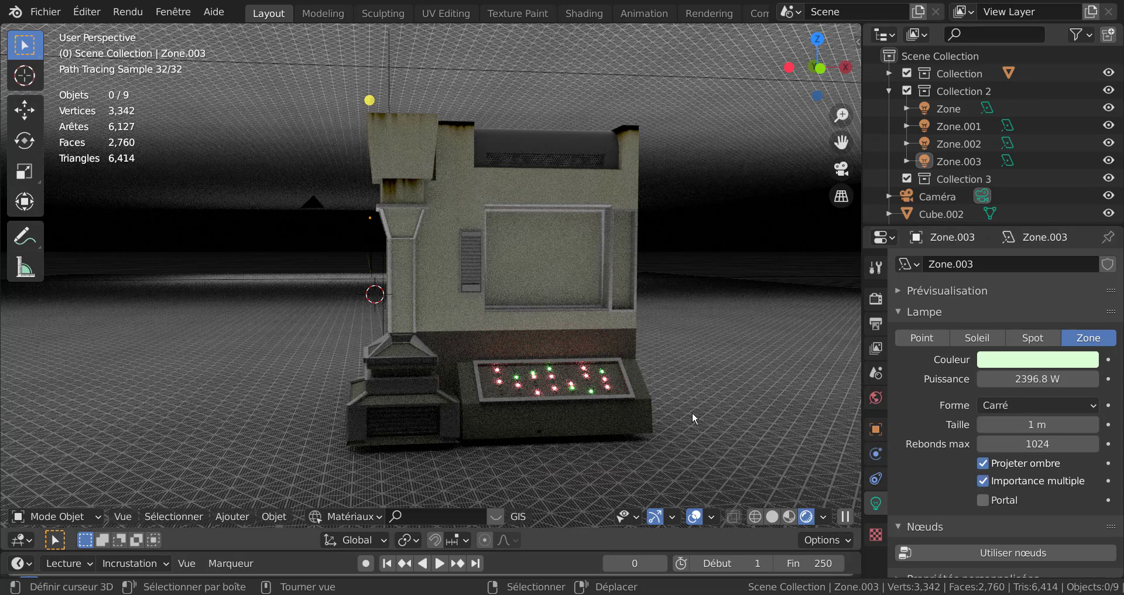
Step: Raise the floor grating plane about 0.067 m along the global Z axis under the wall module
right_click(677, 449)
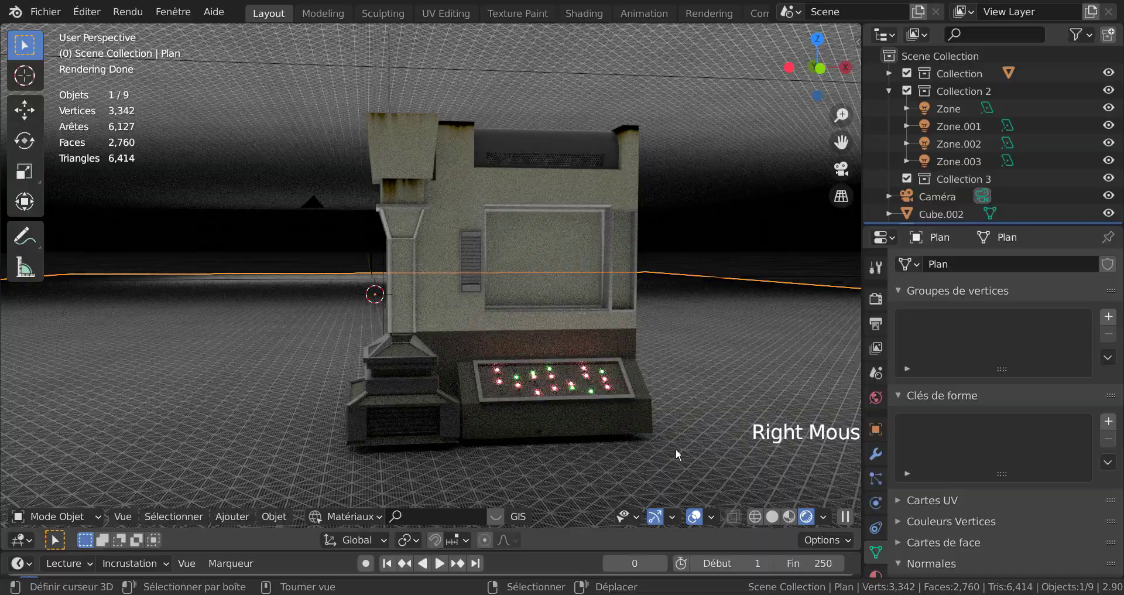
key("g")
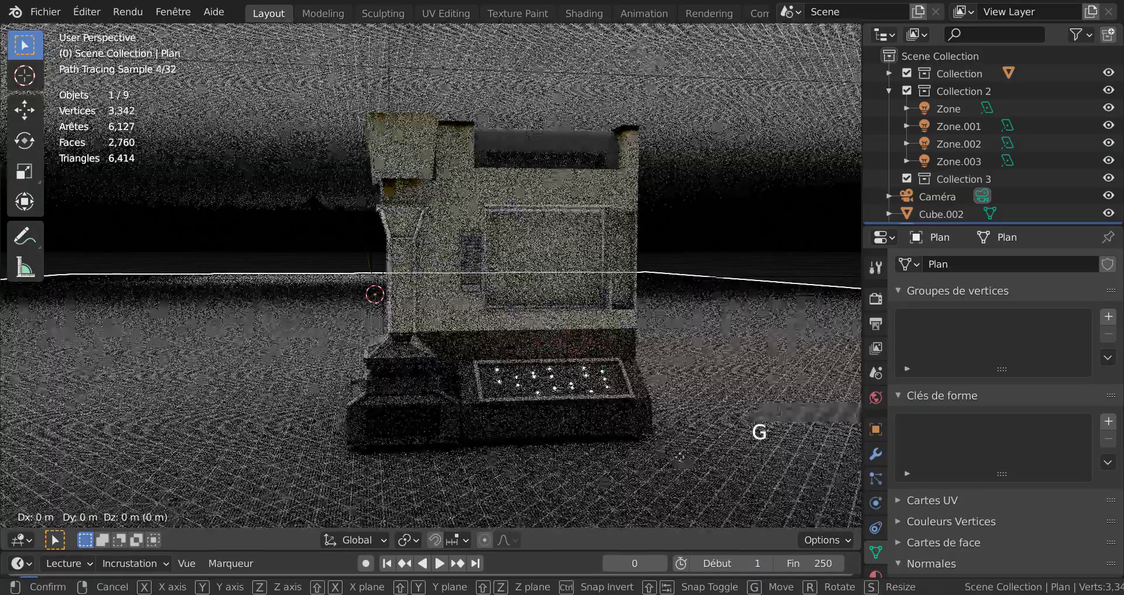
key("g")
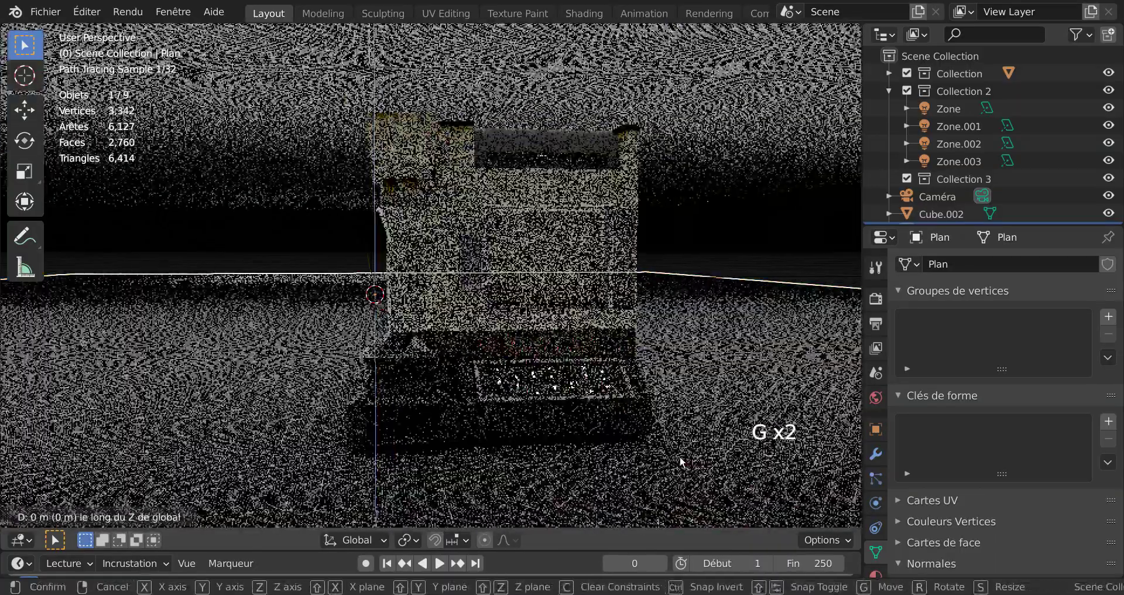
key("shift")
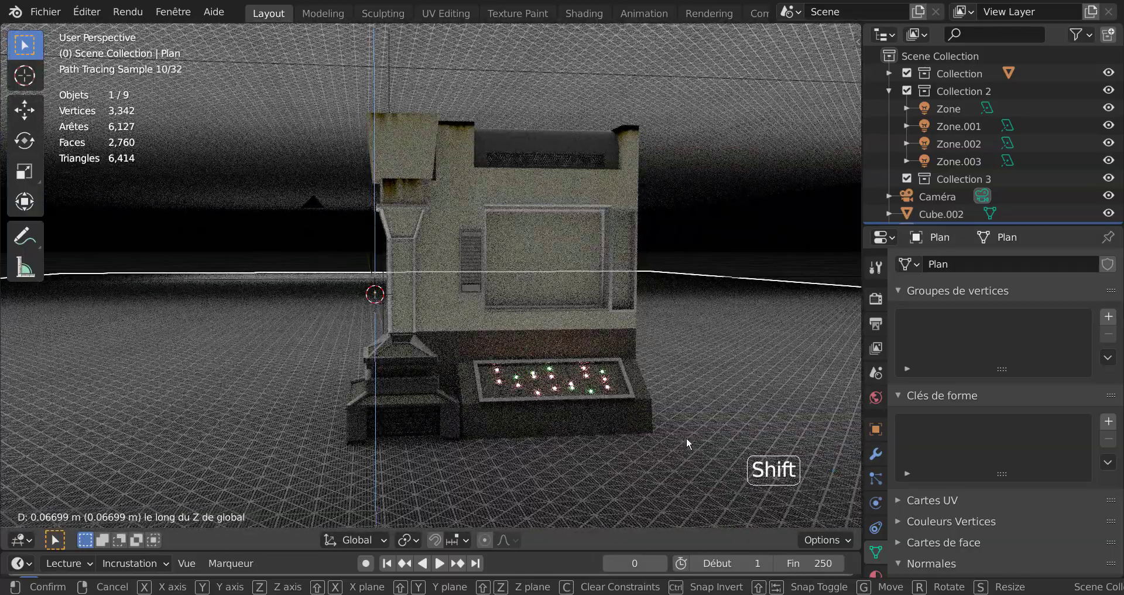
left_click(688, 443)
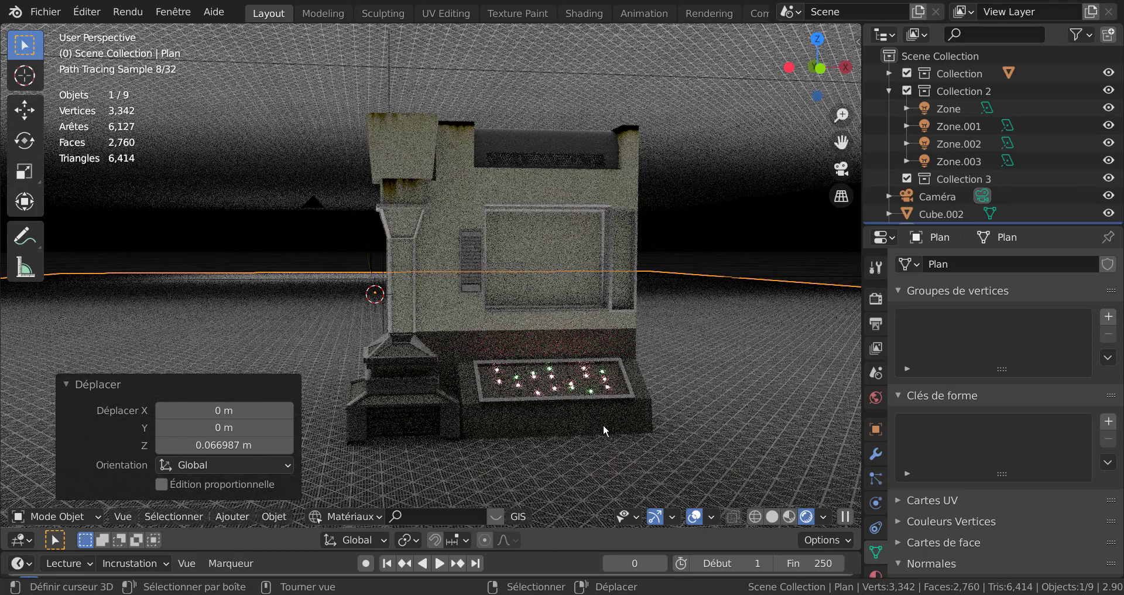
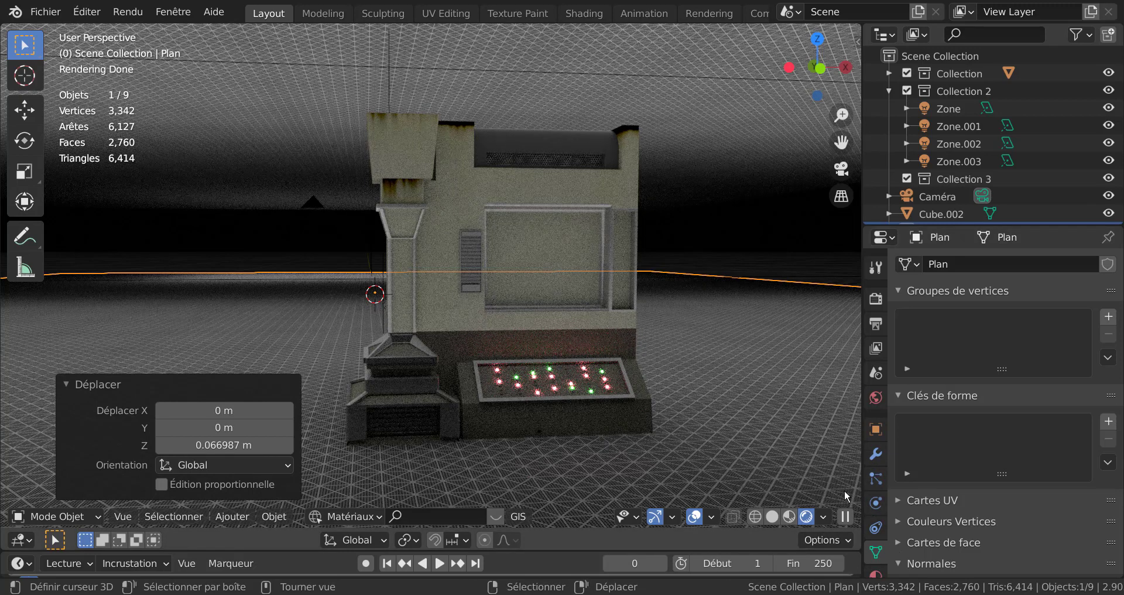
Step: Set the scene's colour management exposure to about 1.053 and gamma to about 1.044
left_click(876, 299)
scroll(976, 405, "down", 1)
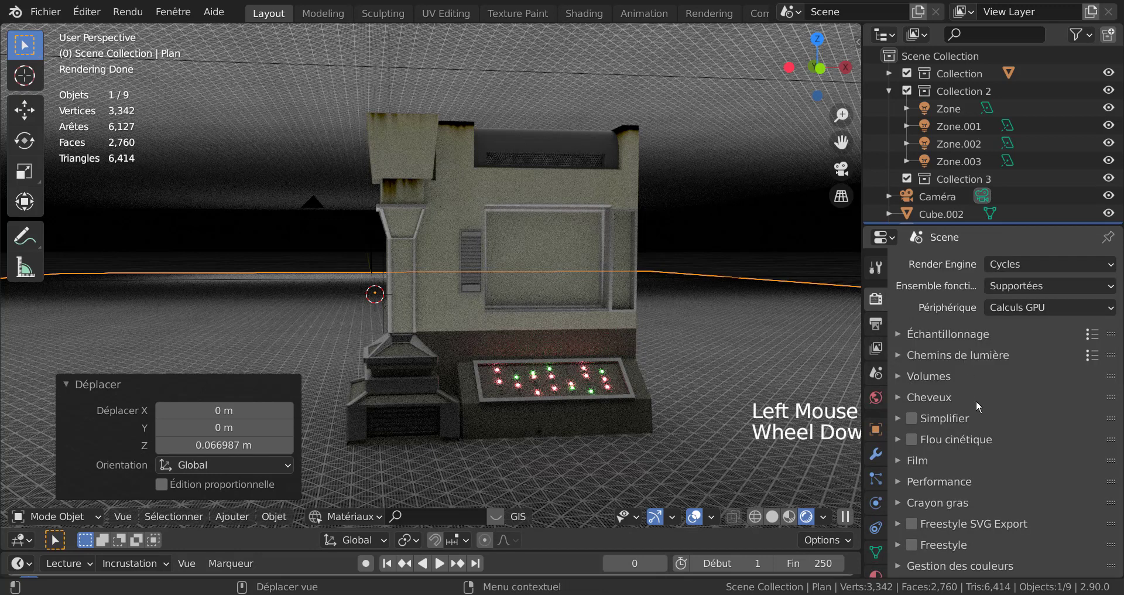
left_click(904, 568)
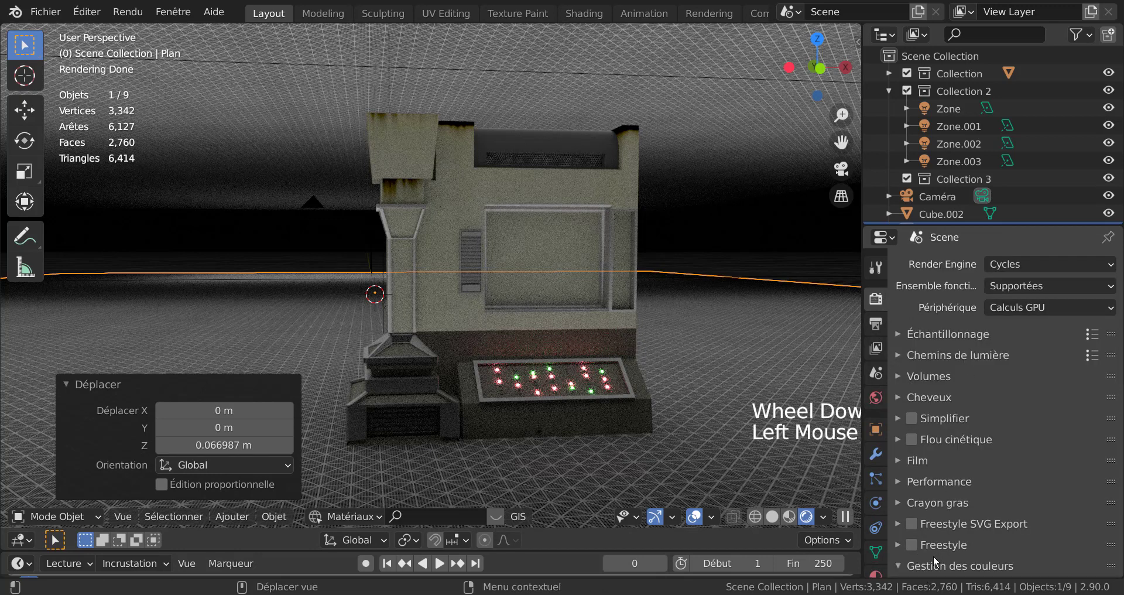
scroll(936, 556, "down", 6)
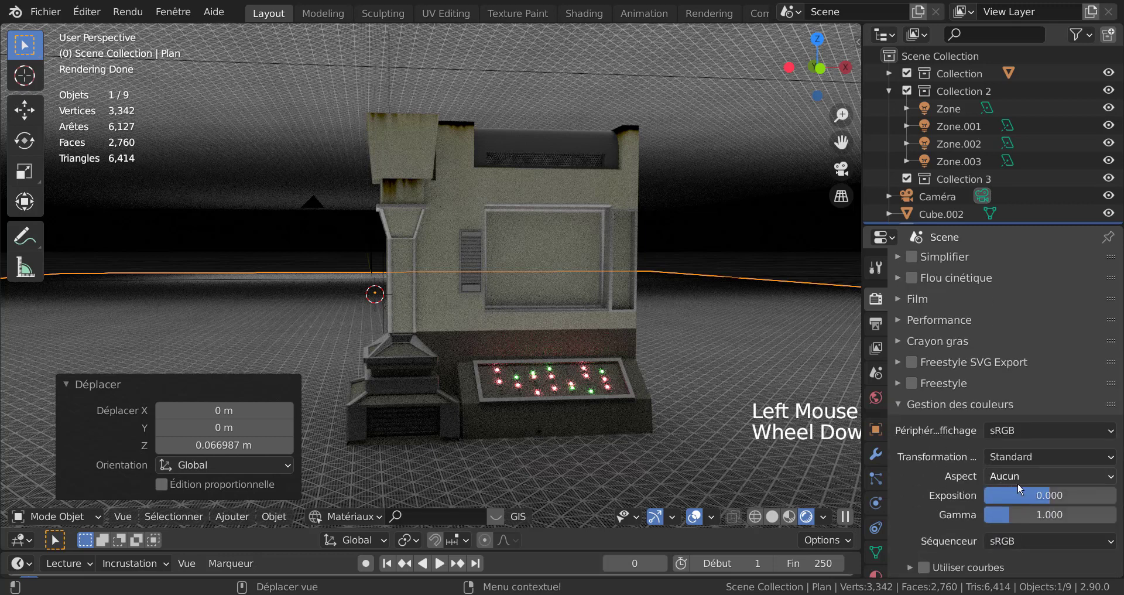
left_click_drag(1048, 496, 1059, 496)
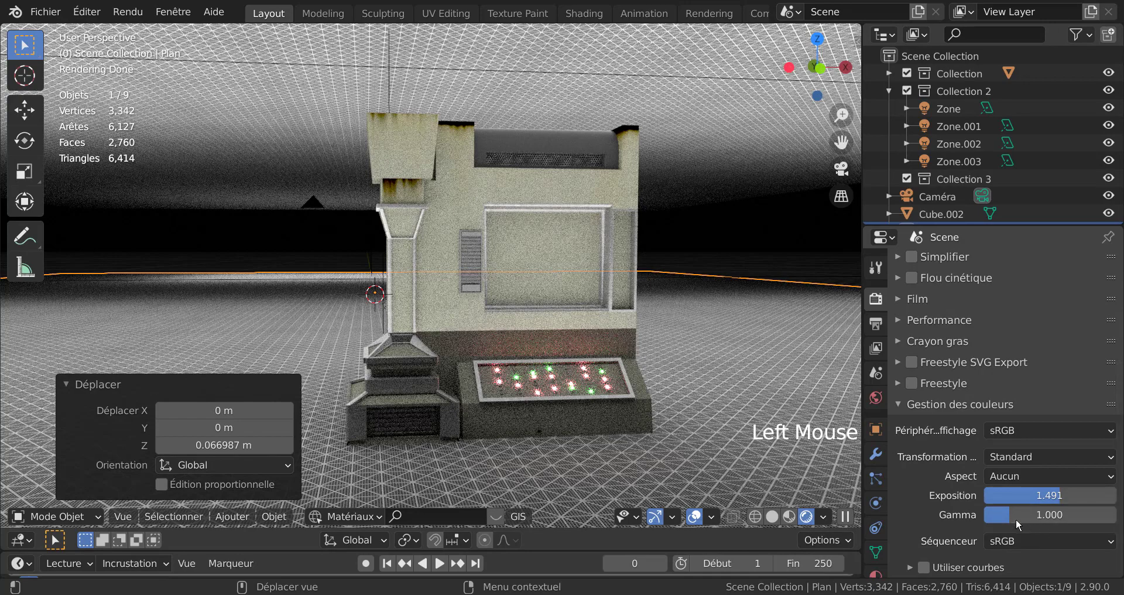
left_click_drag(1007, 514, 1045, 496)
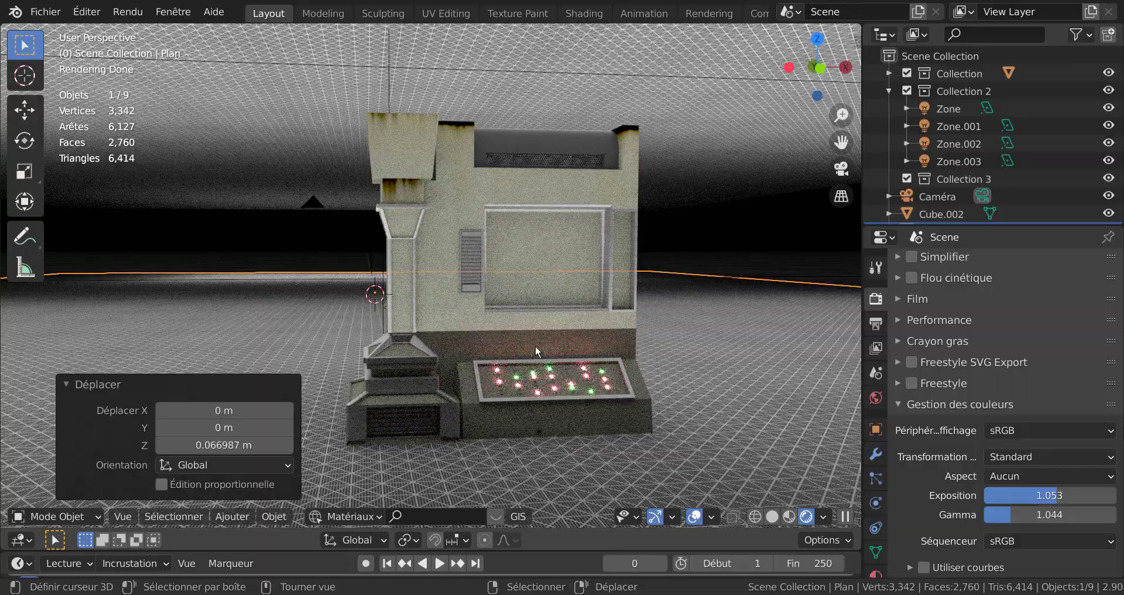
Step: Frame the wall module and examine its front and side between the floor and ceiling gratings
middle_click_drag(549, 365, 463, 339, "shift")
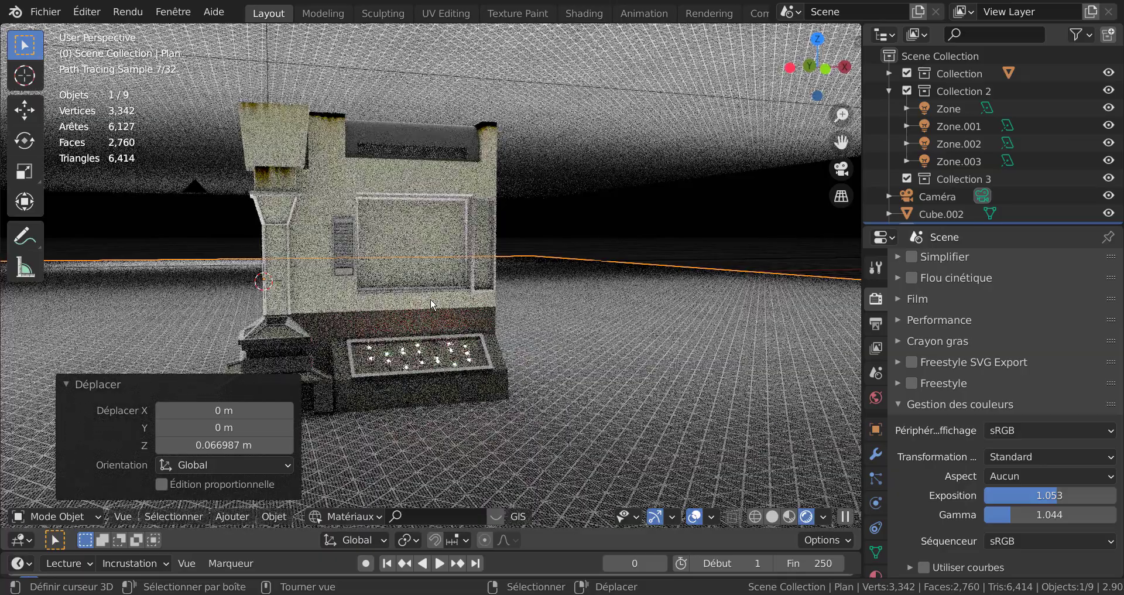
key("KP_Decimal")
scroll(433, 300, "up", 4)
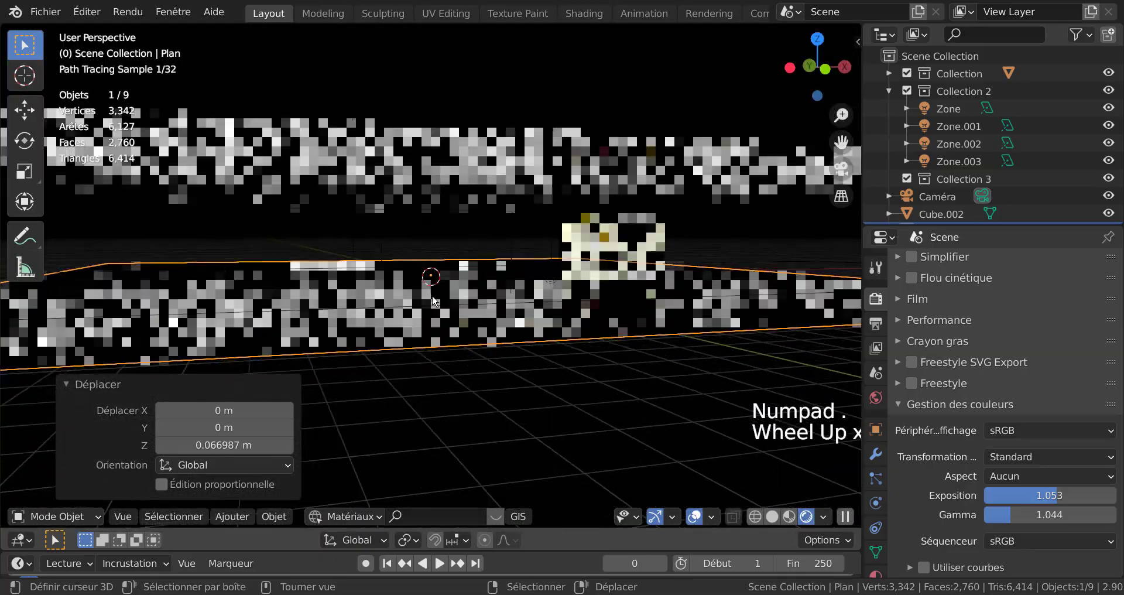
middle_click_drag(433, 300, 485, 284)
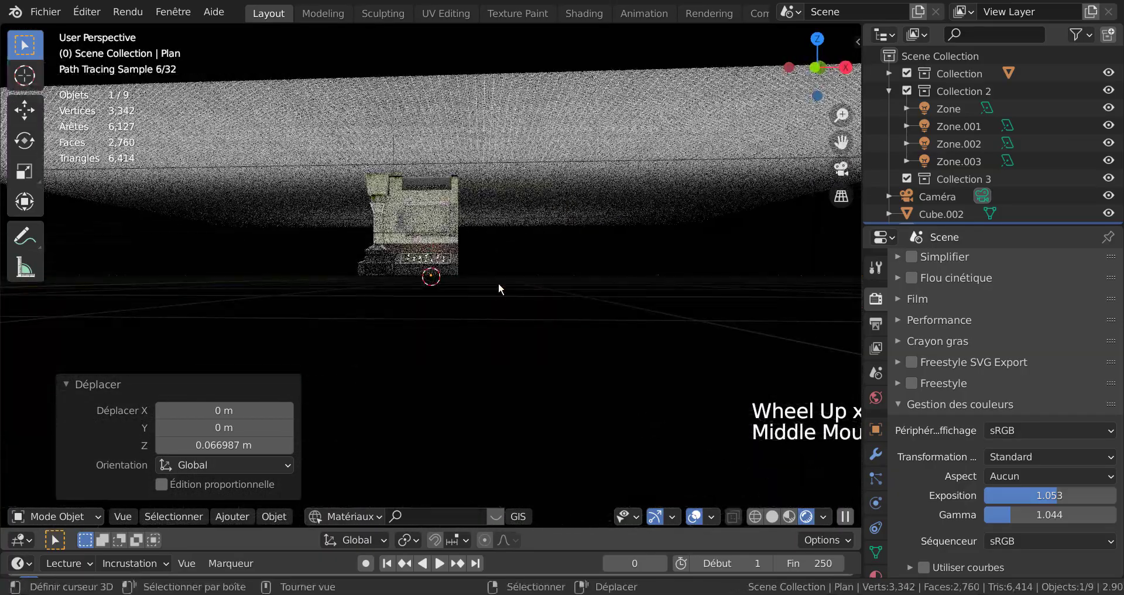
right_click(433, 234)
key("KP_Decimal")
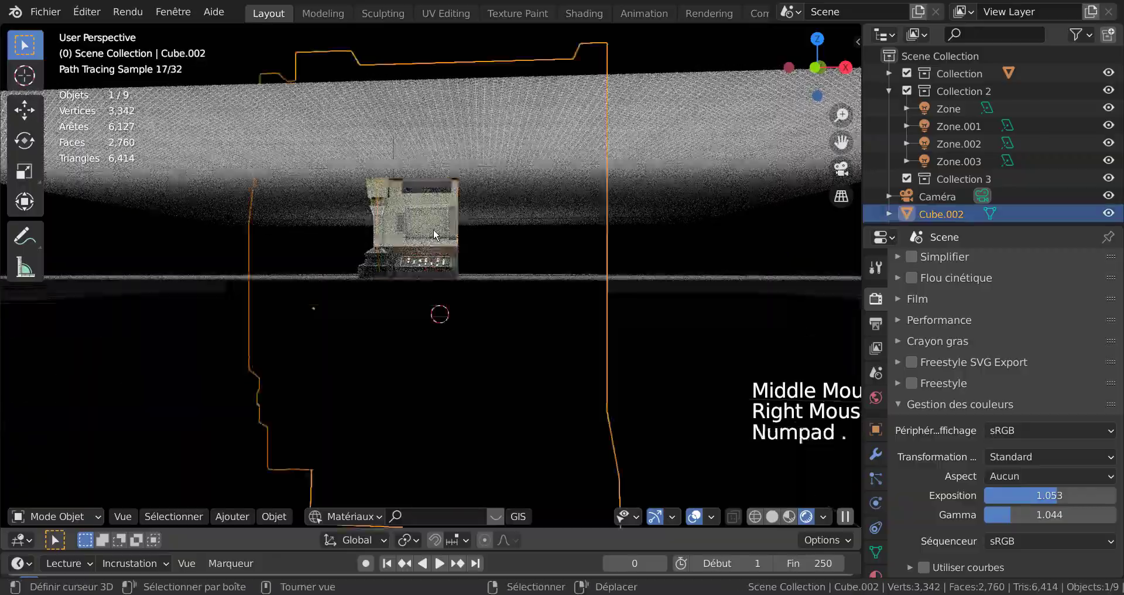
scroll(463, 269, "down", 2)
middle_click_drag(462, 269, 656, 311)
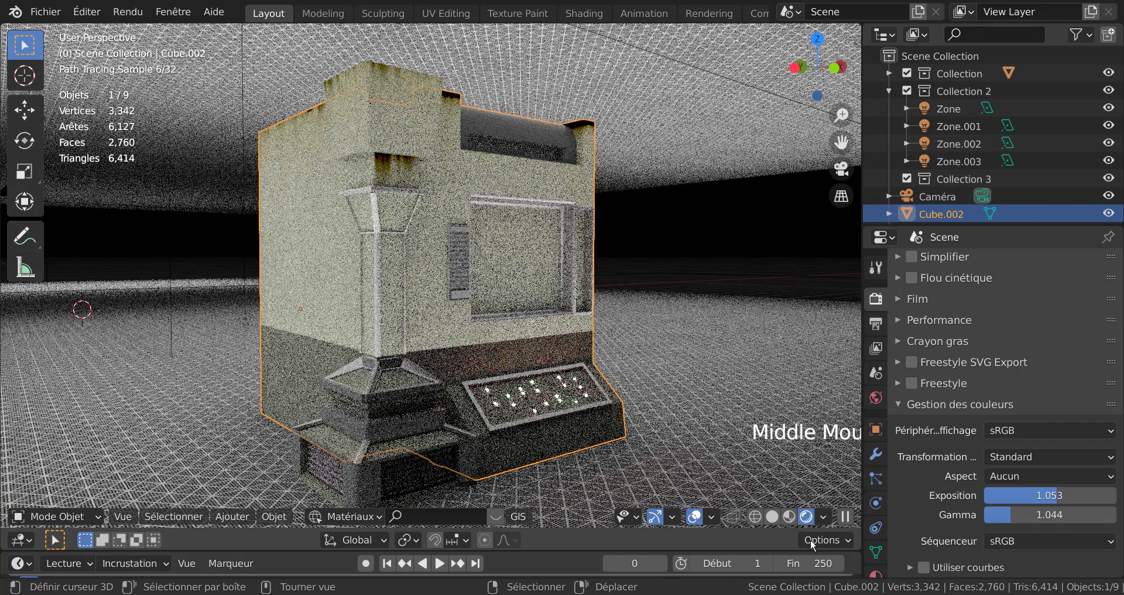
left_click(823, 516)
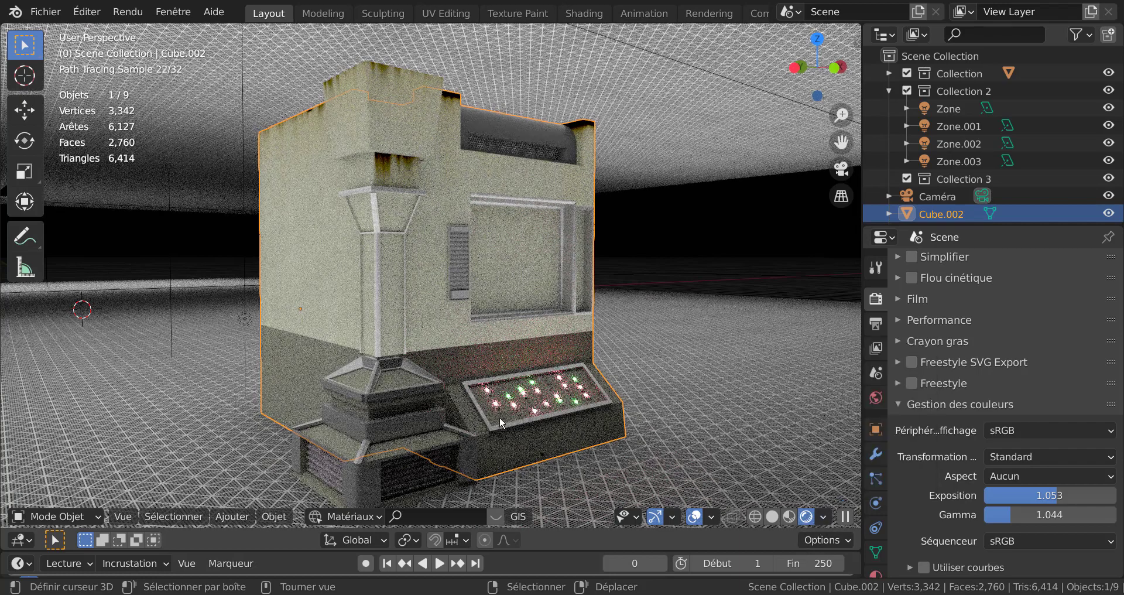
mouse_move(403, 367)
middle_mouse_down()
mouse_move(403, 353)
mouse_move(487, 349)
middle_mouse_up()
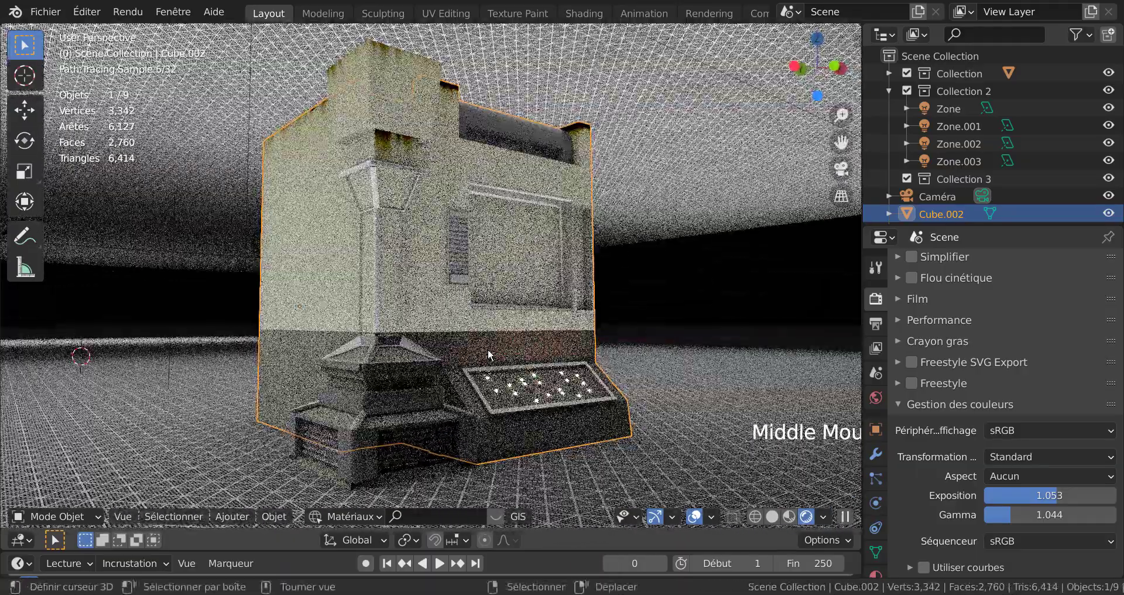
Step: Lower the area light Zone.001 about 0.81 m along the global Z axis towards the floor
right_click(469, 354)
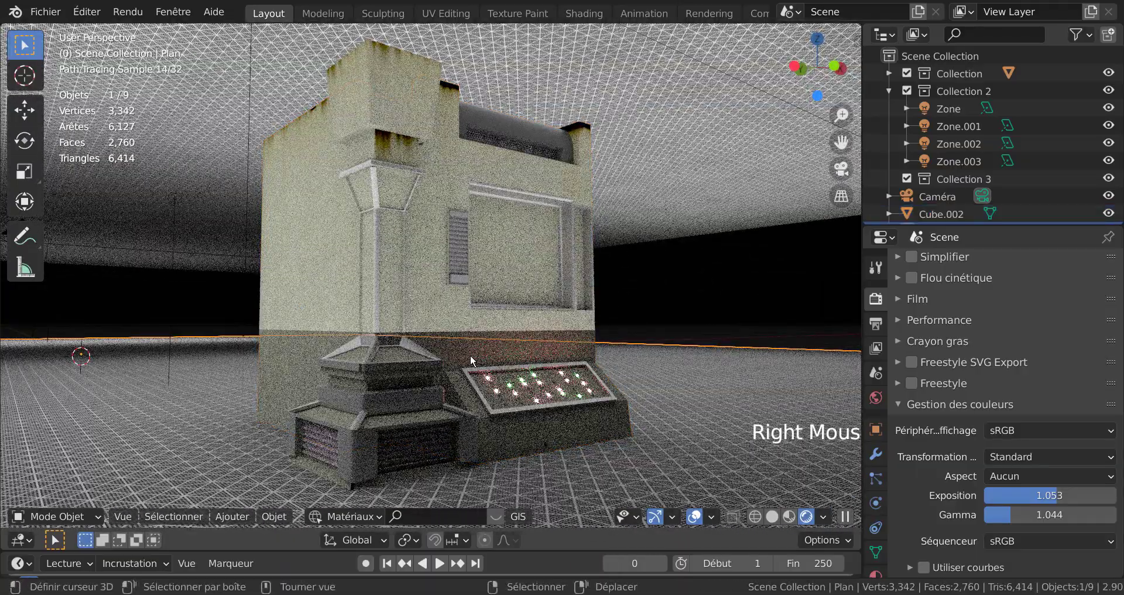
right_click(342, 359)
right_click(292, 366)
scroll(358, 362, "down", 3)
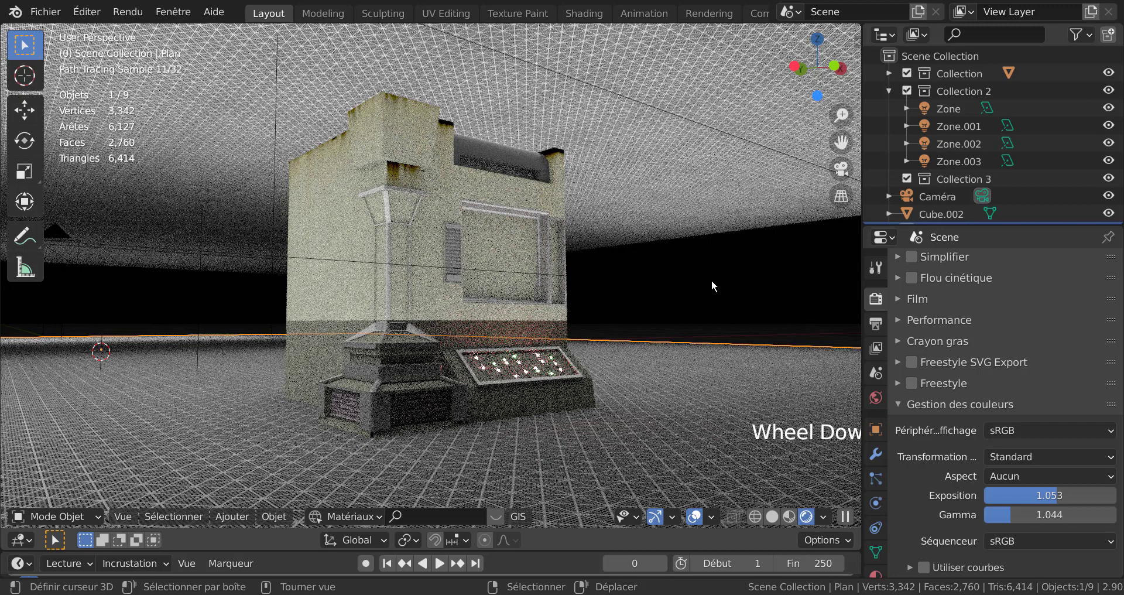
scroll(957, 106, "up", 1)
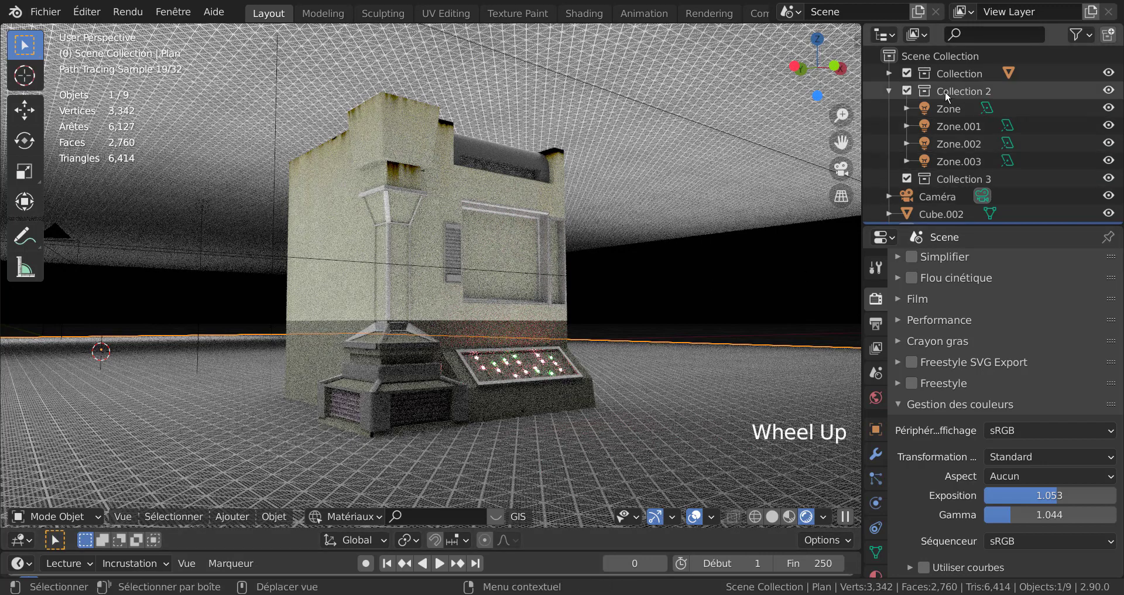
left_click(950, 126)
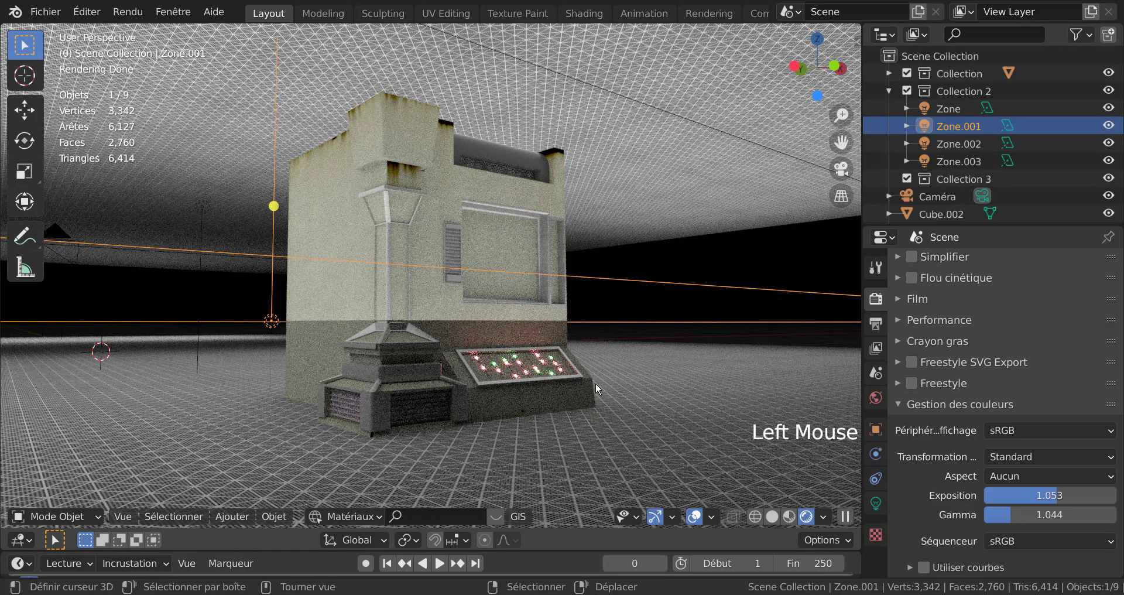
key("g")
key("z")
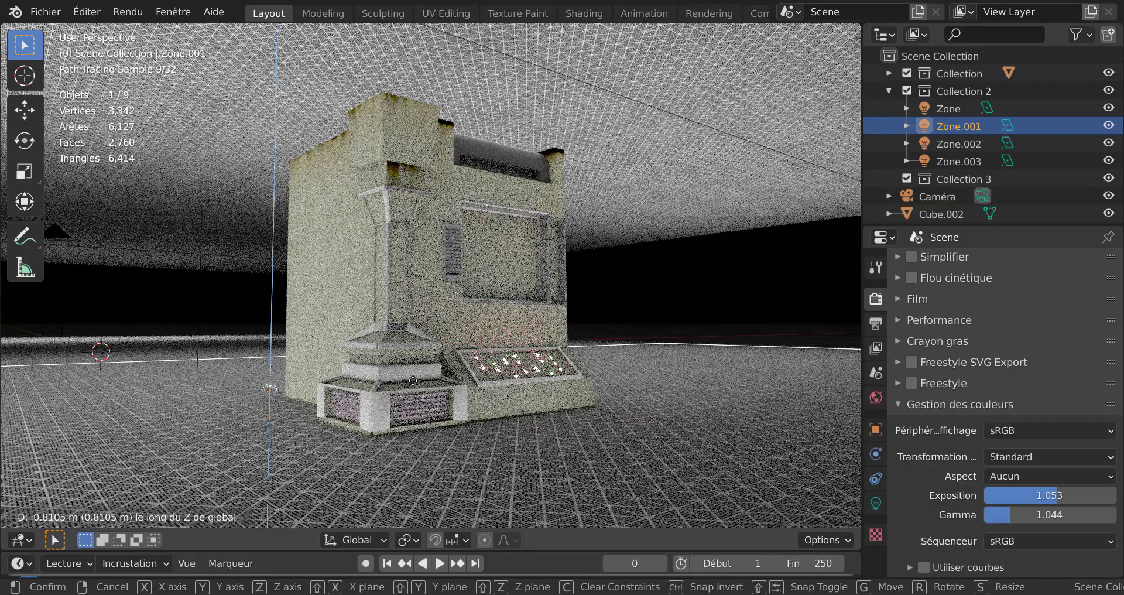
left_click(413, 381)
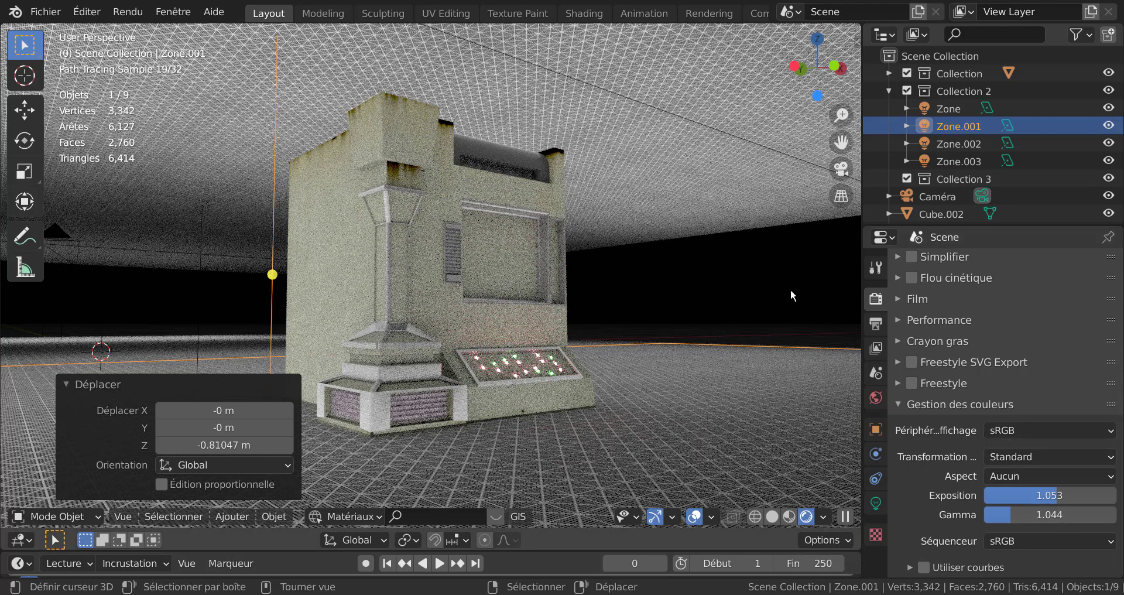
Step: Reduce the scene exposure to about -0.263 and the Zone.001 light's power to about 1517.9 W
mouse_move(1053, 505)
left_mouse_down()
mouse_move(995, 504)
mouse_move(1057, 495)
mouse_move(1047, 495)
left_mouse_up()
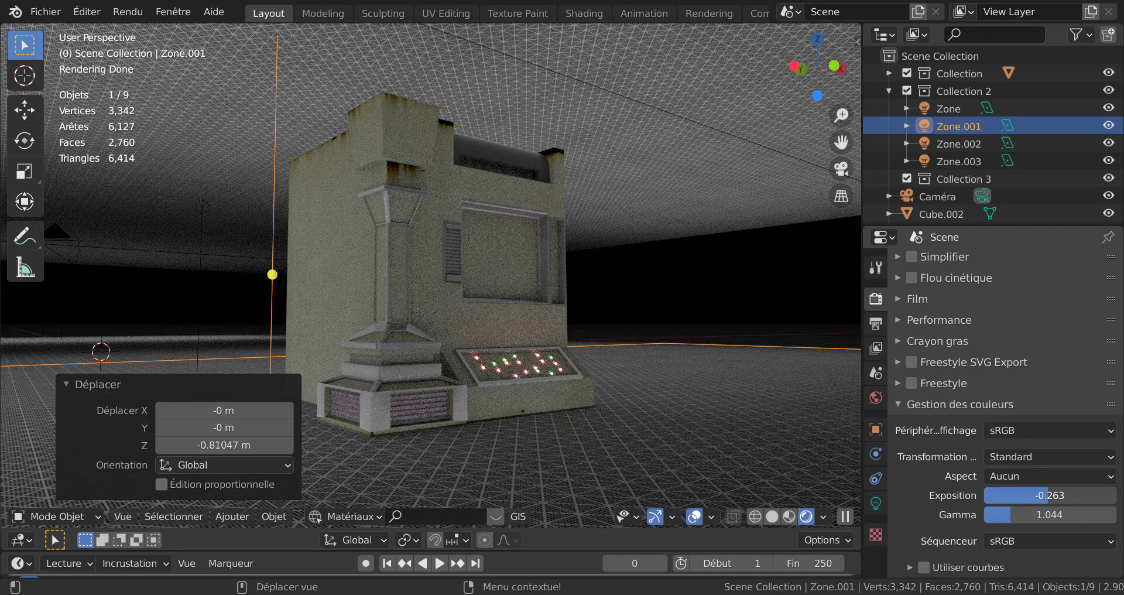
left_click(876, 502)
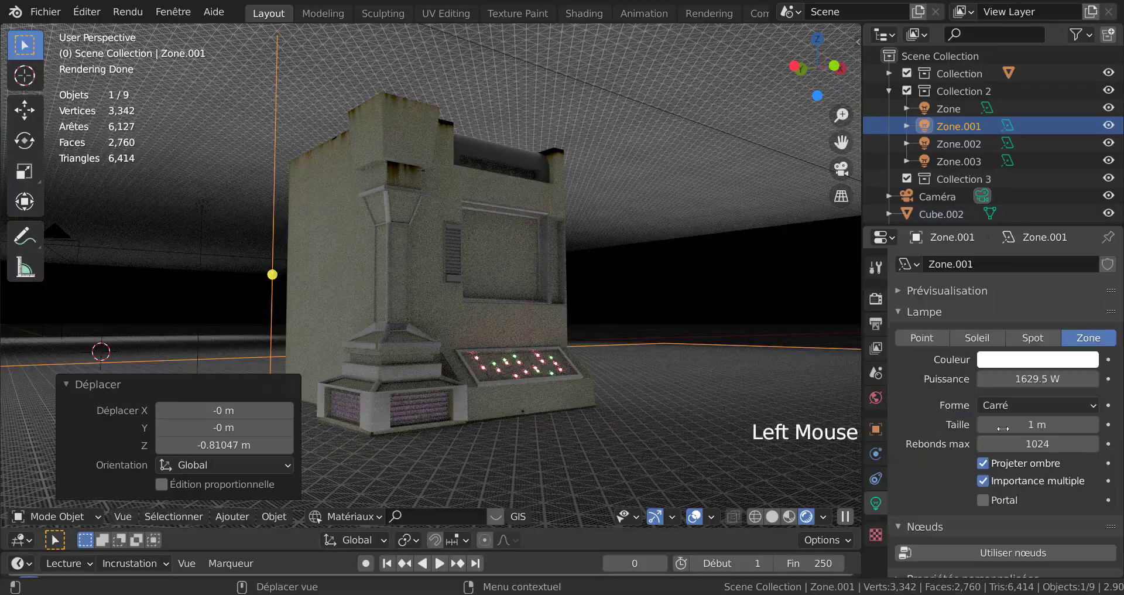
left_click_drag(1036, 378, 1047, 378)
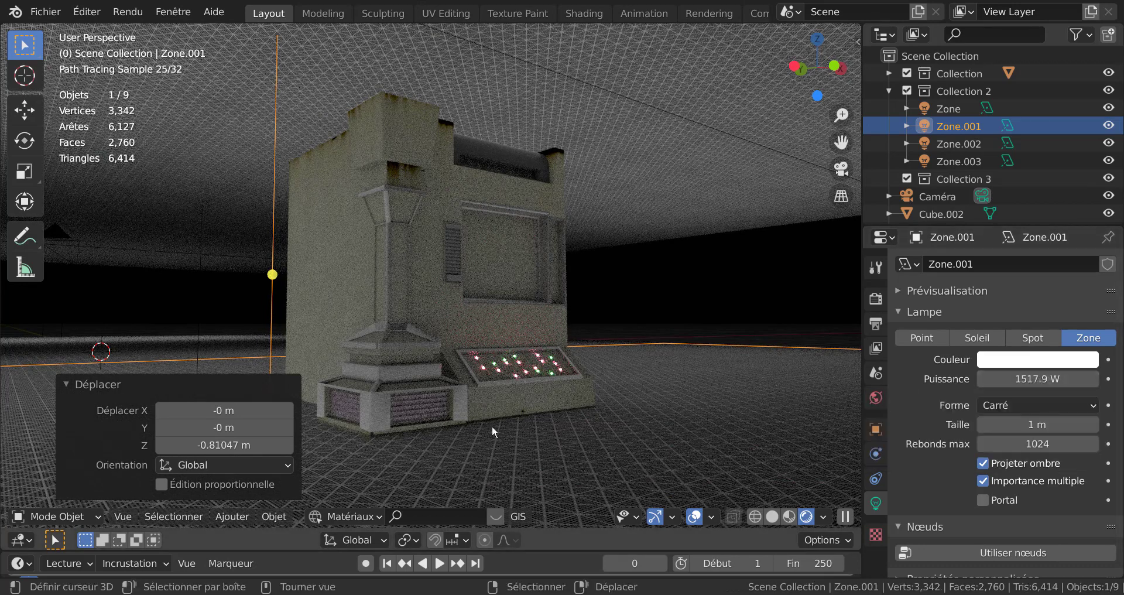
Step: Lower the Zone.001 light about 0.006 m more along the global Z axis and set its power to 5000 W
key("g")
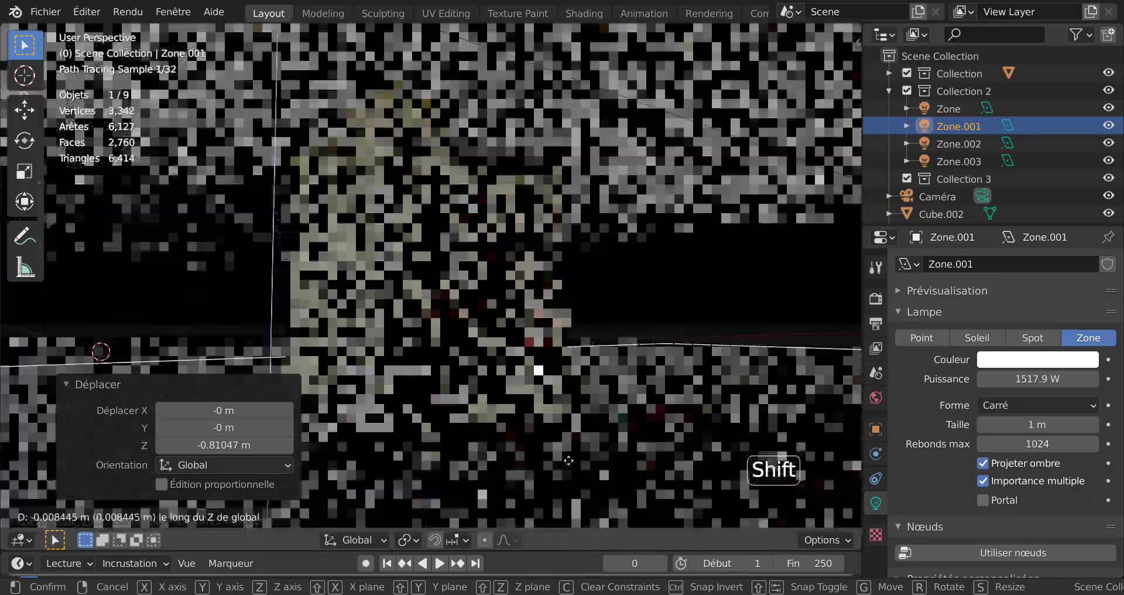
left_click(565, 459)
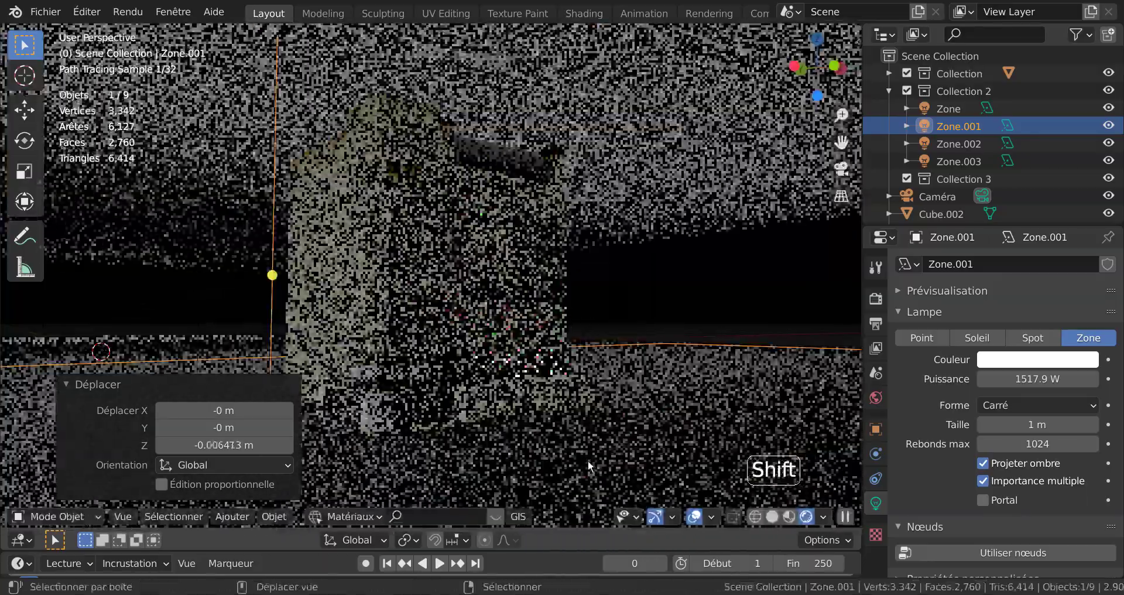
left_click(1026, 378)
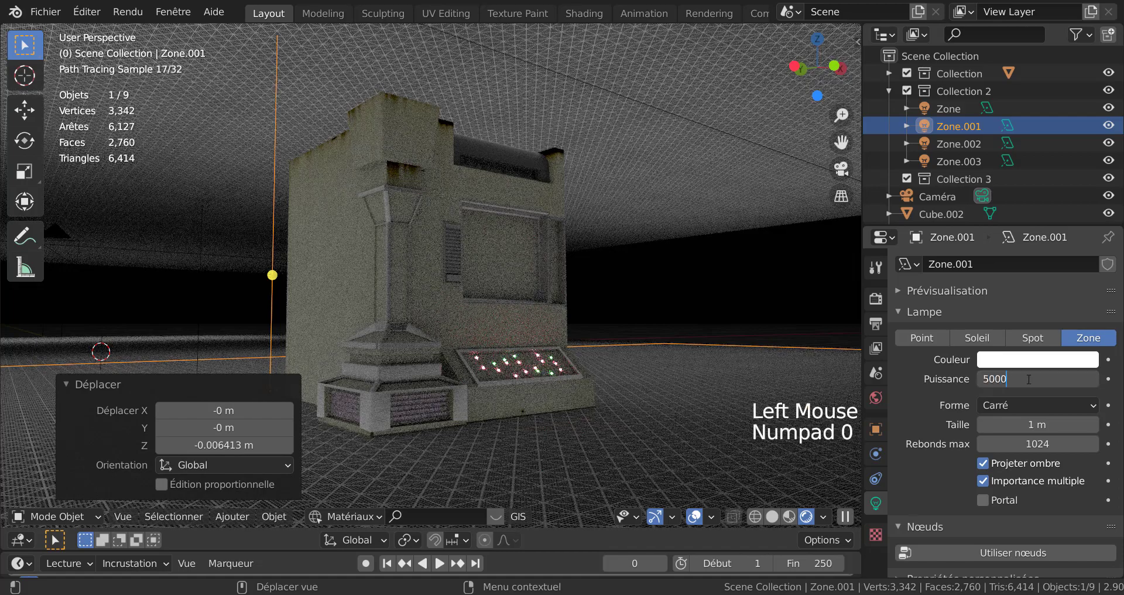
type("5000")
key("Return")
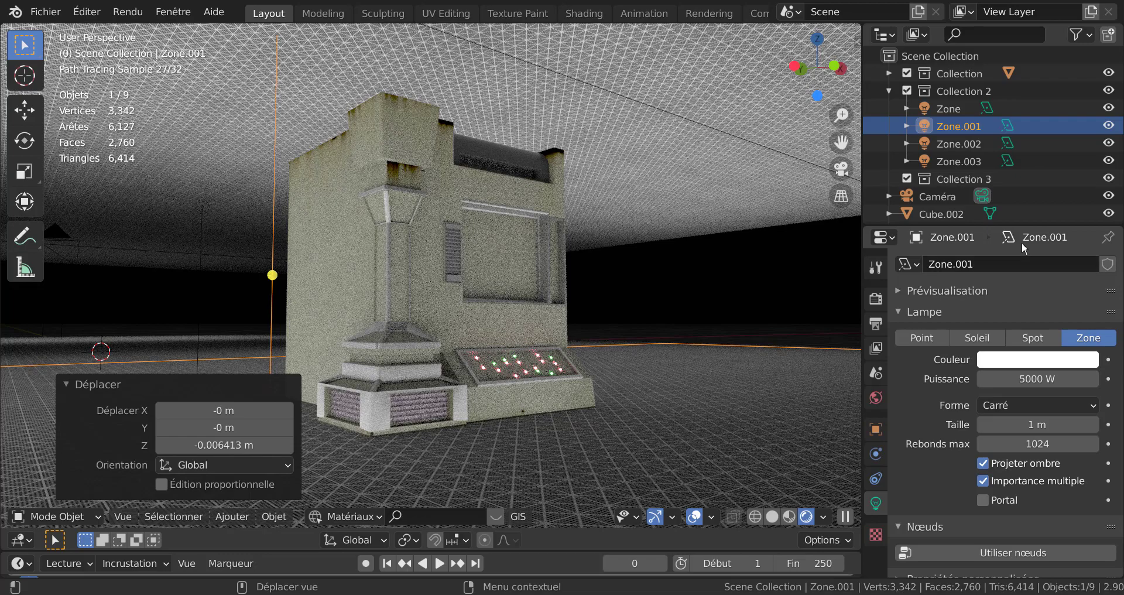
Step: Reduce the scene's colour management exposure to about -1.579 and deselect the light
left_click(874, 299)
scroll(989, 434, "down", 1)
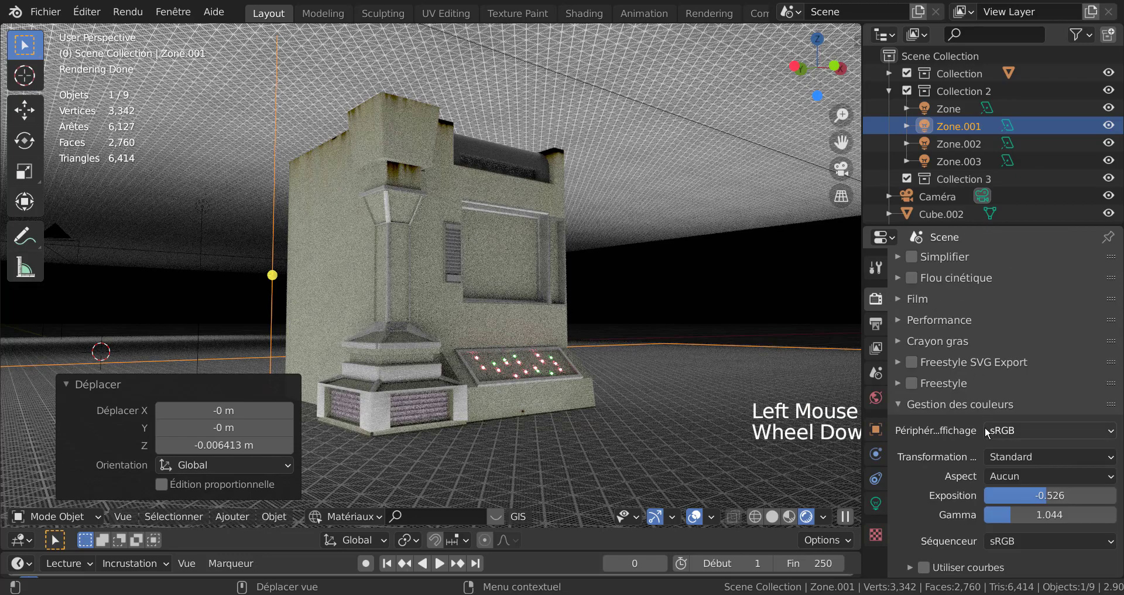
mouse_move(1043, 497)
left_mouse_down()
mouse_move(1025, 519)
mouse_move(1006, 519)
mouse_move(1051, 497)
mouse_move(1033, 497)
left_mouse_up()
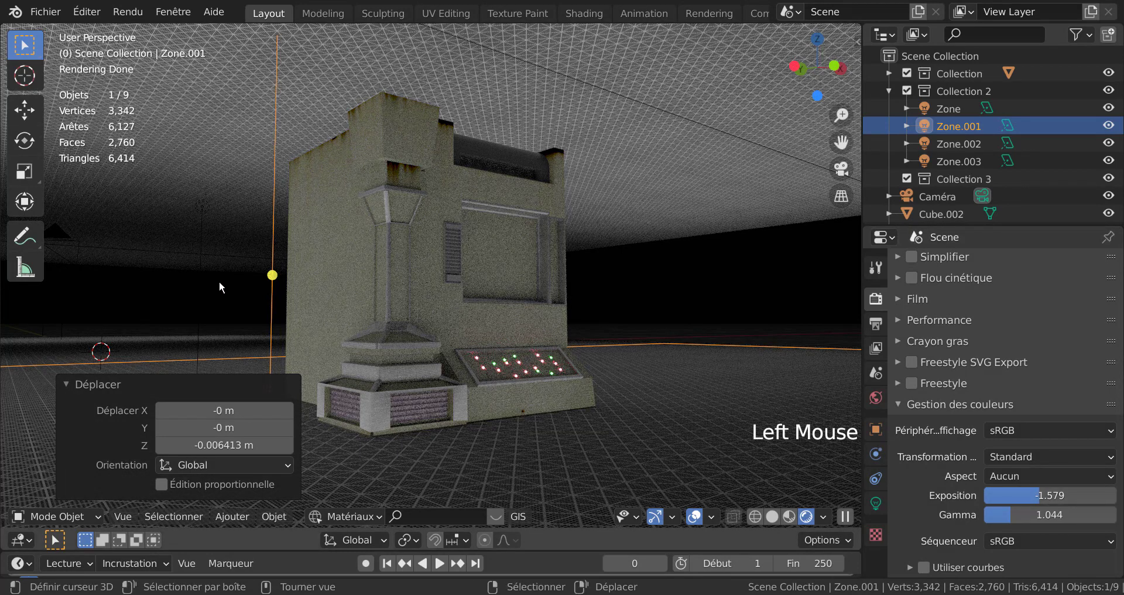
right_click(740, 277)
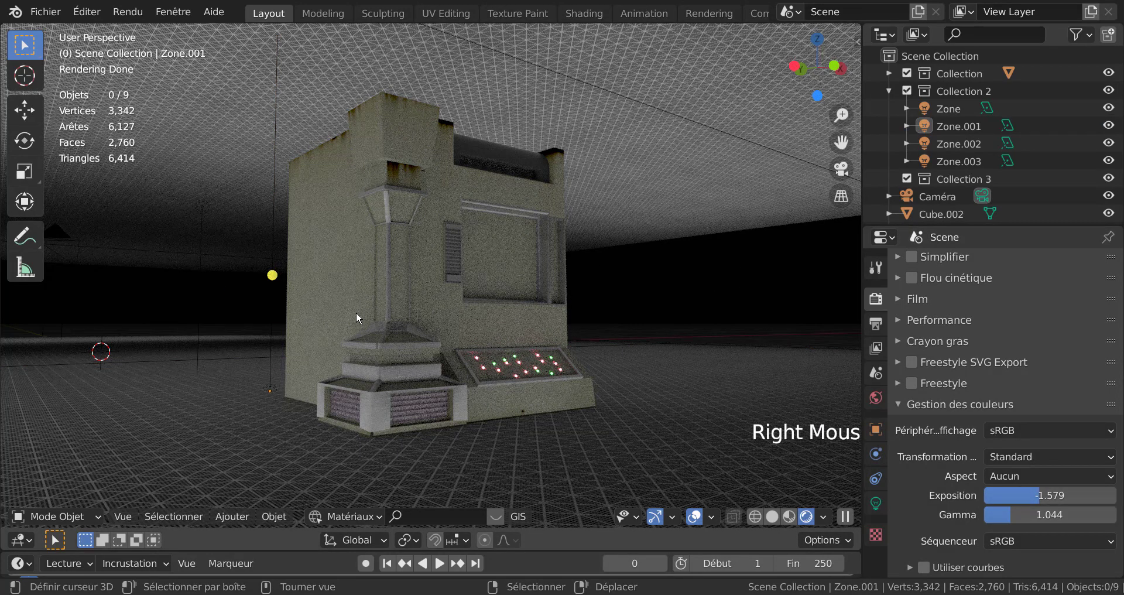
middle_click_drag(627, 255, 633, 305)
Step: Turn on automatic packing of external data into the .blend file
left_click(35, 12)
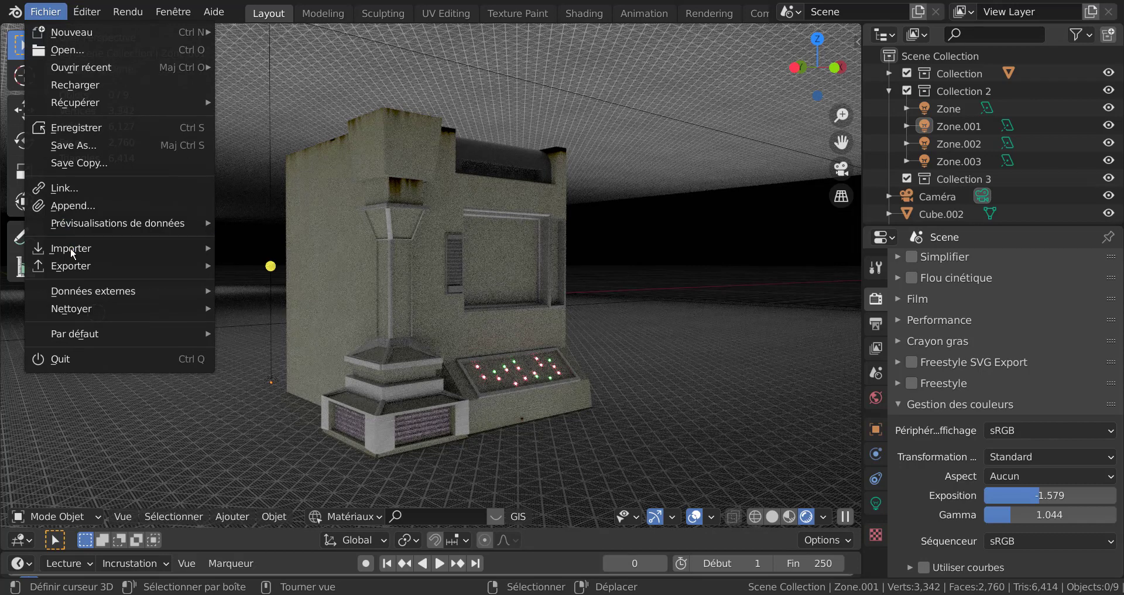
mouse_move(83, 227)
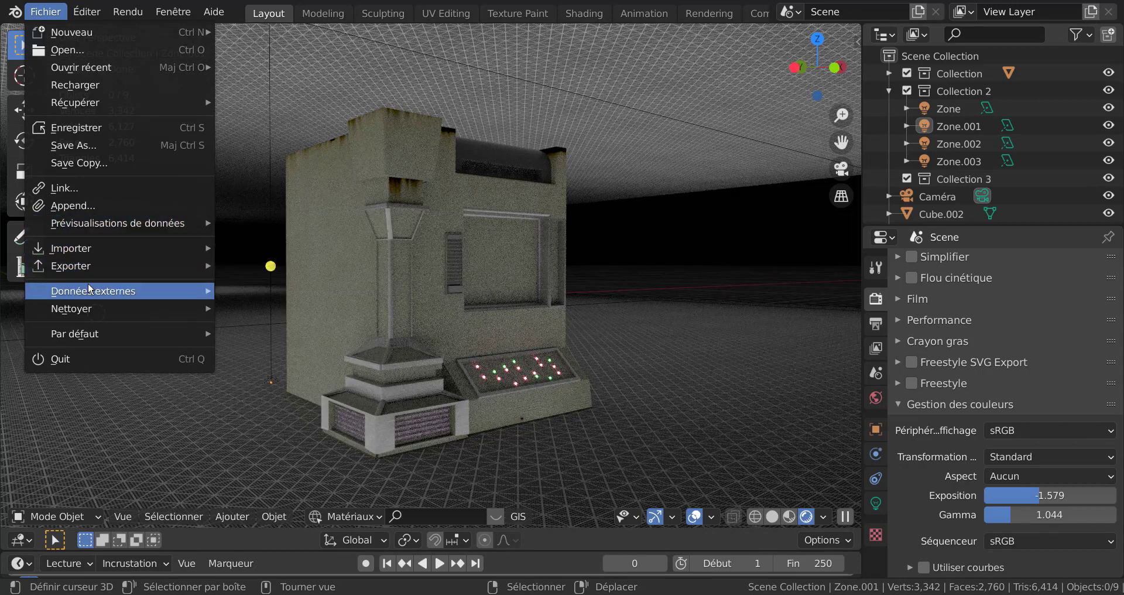
mouse_move(91, 292)
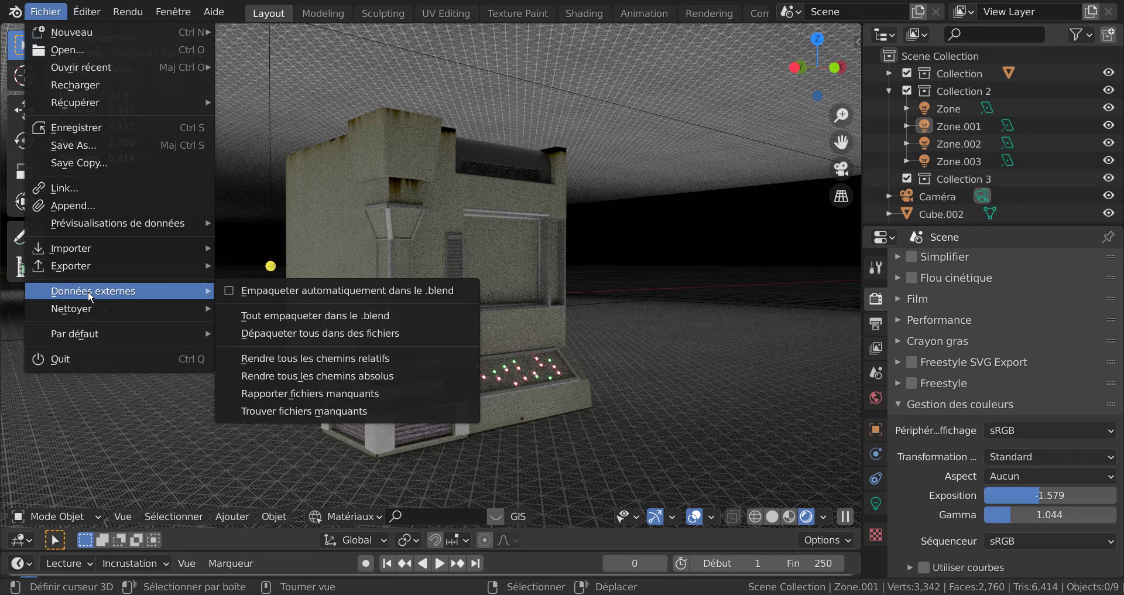
left_click(230, 290)
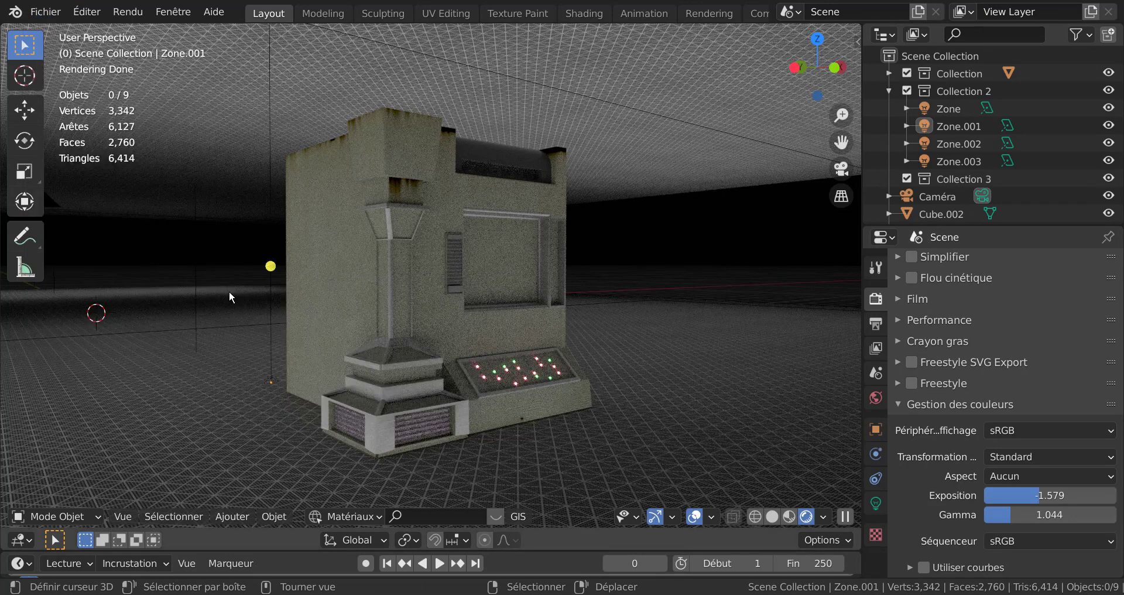
left_click(46, 12)
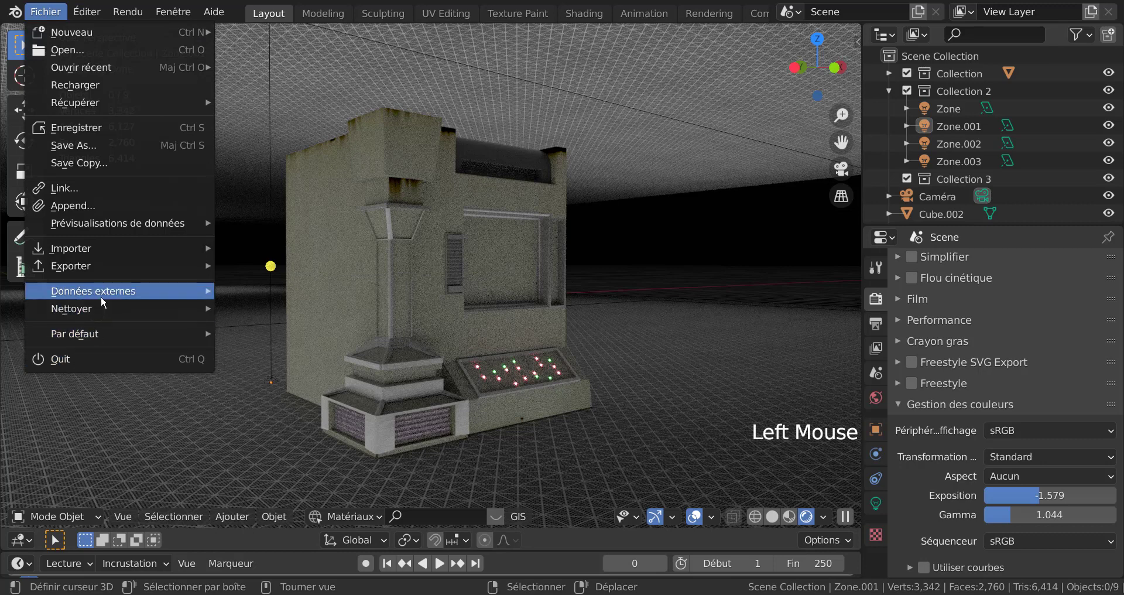
mouse_move(90, 263)
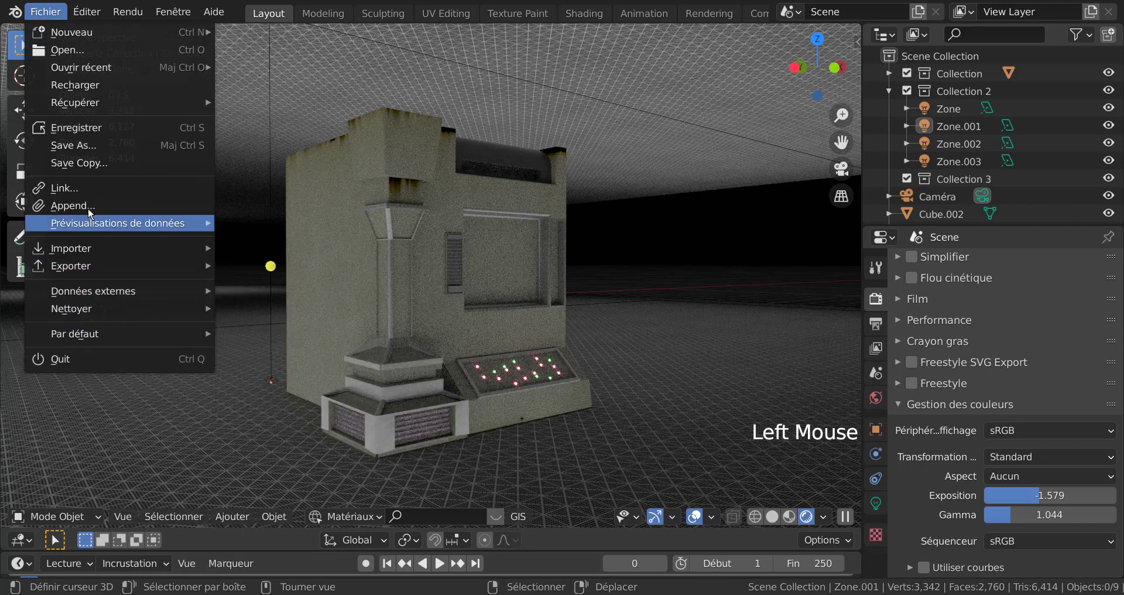
mouse_move(97, 293)
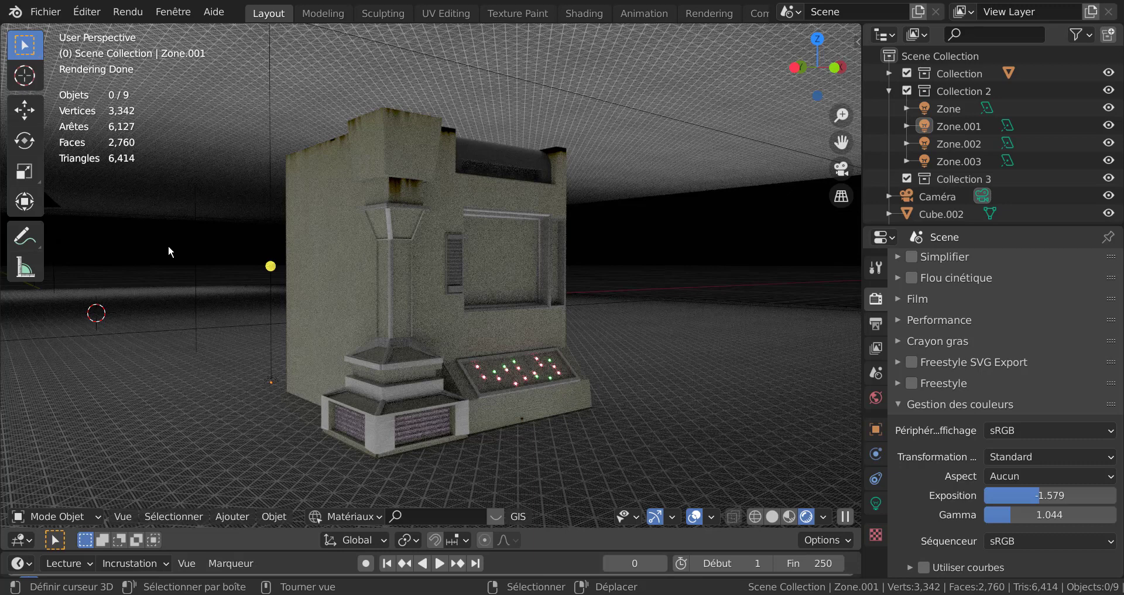
Step: Save the scene as a new file named "du n6.blend" in the Desktop folder
left_click(45, 12)
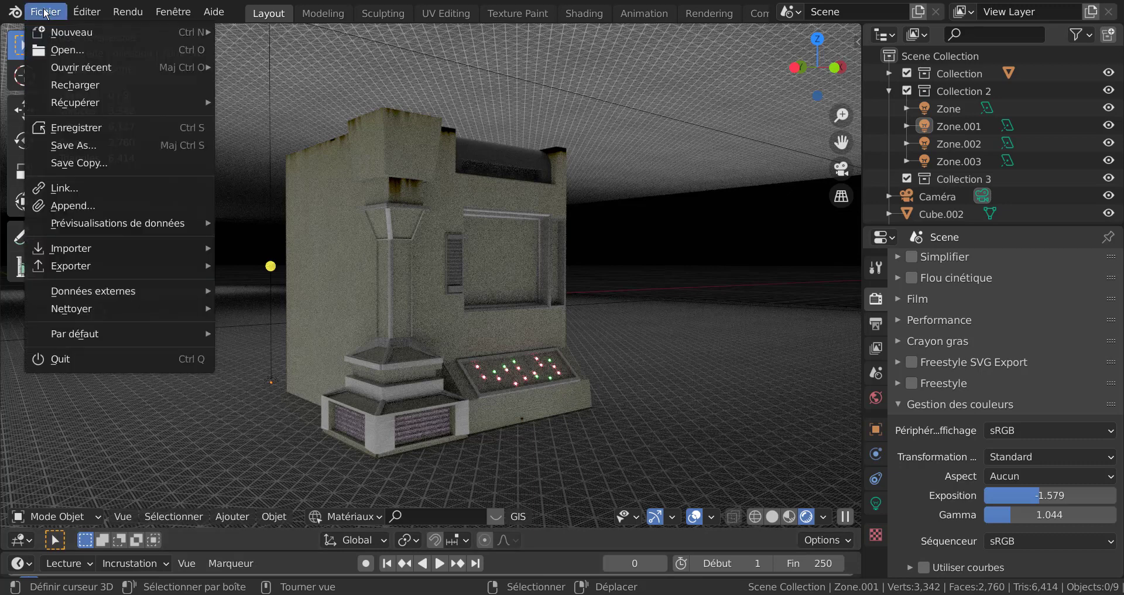
left_click(73, 144)
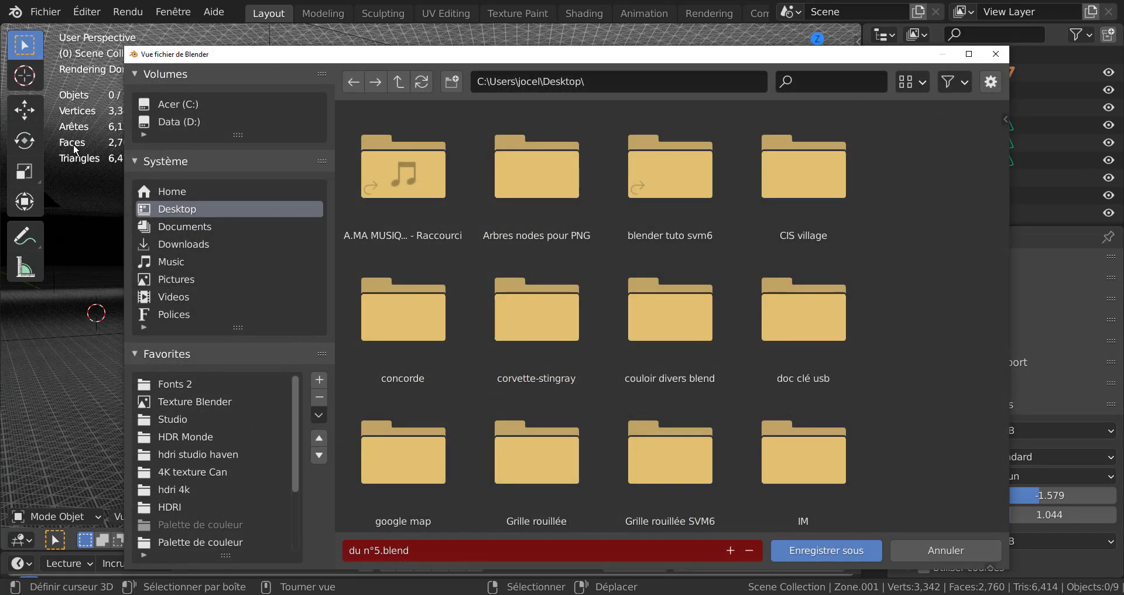
left_click(422, 554)
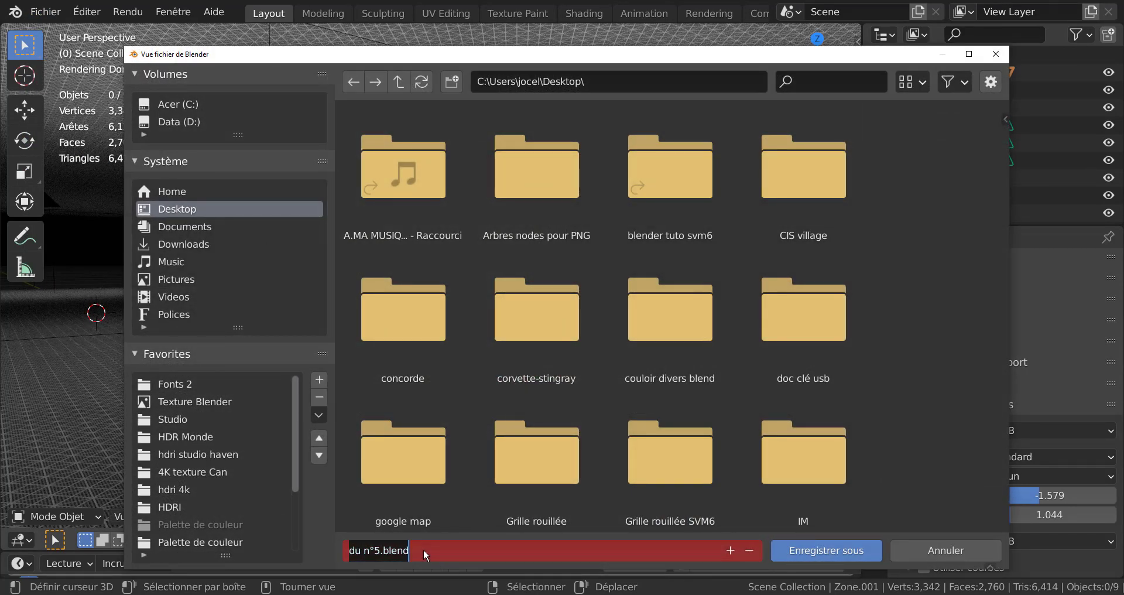
key("End")
key("BackSpace")
key("BackSpace")
key("BackSpace")
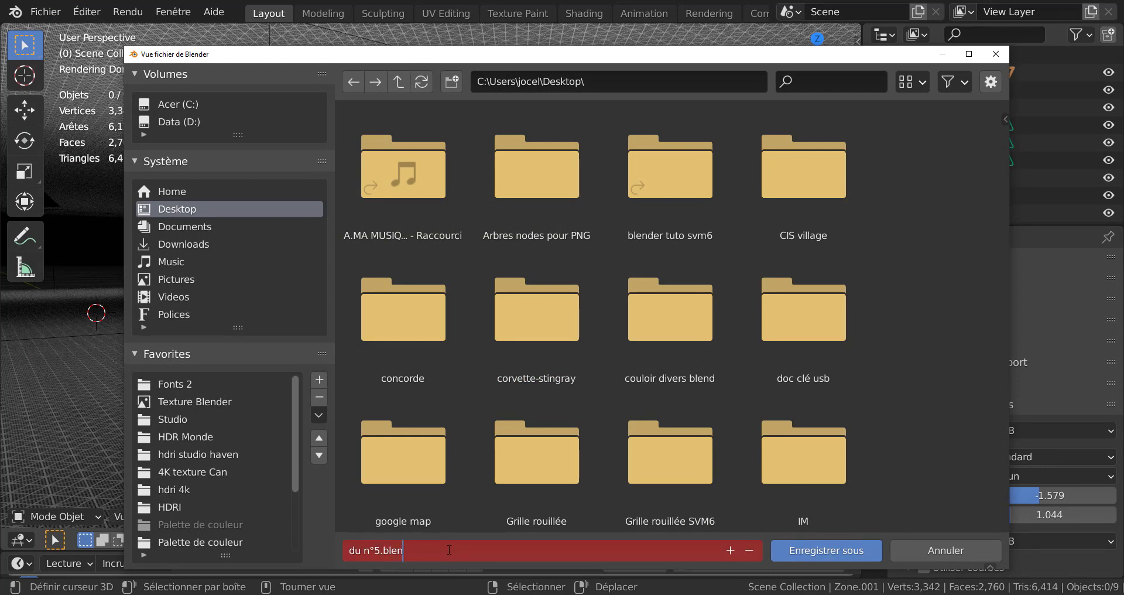
key("BackSpace")
key("BackSpace")
key("BackSpace")
key("BackSpace")
key("BackSpace")
key("BackSpace")
key("BackSpace")
key("BackSpace")
key("BackSpace")
type("du n6")
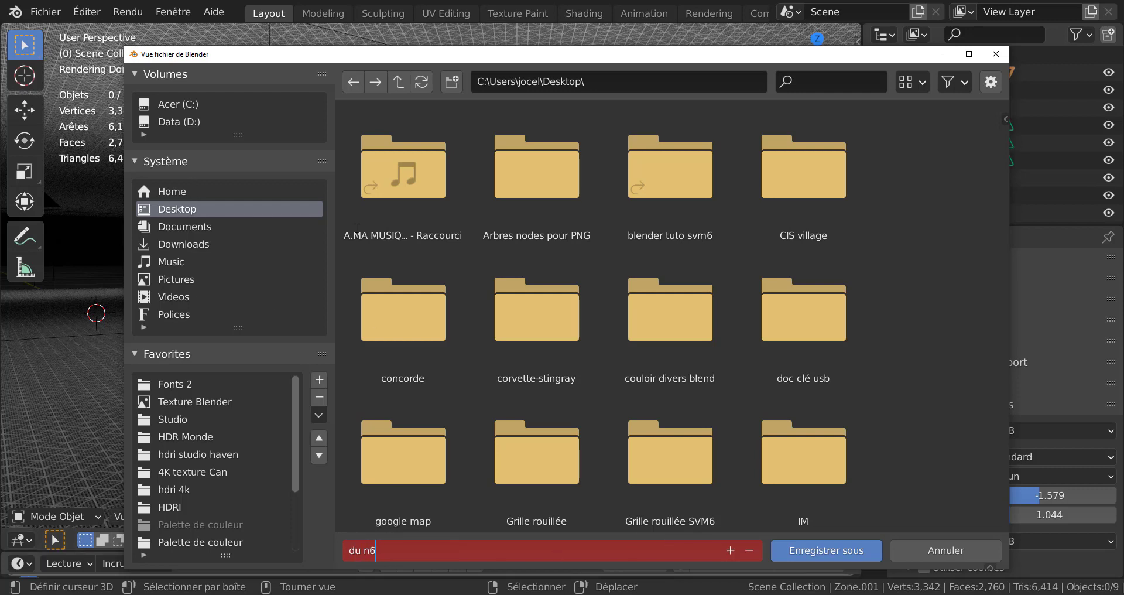
left_click(822, 551)
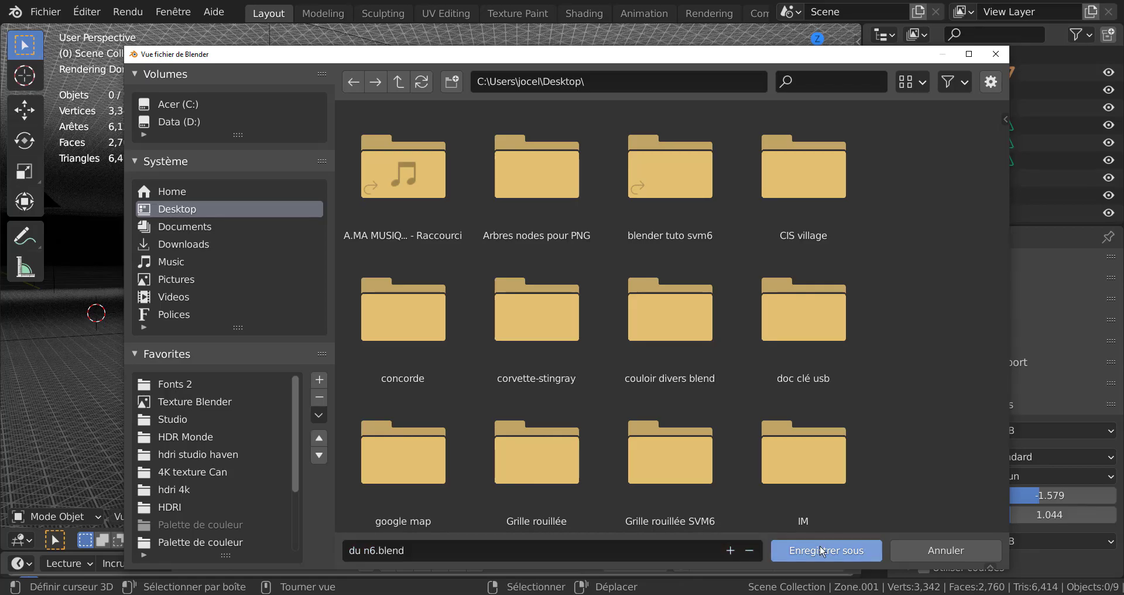
left_click(821, 549)
Step: Raise the scene's colour management exposure to about 0.965 and lower its gamma to about 0.605
scroll(645, 296, "down", 3)
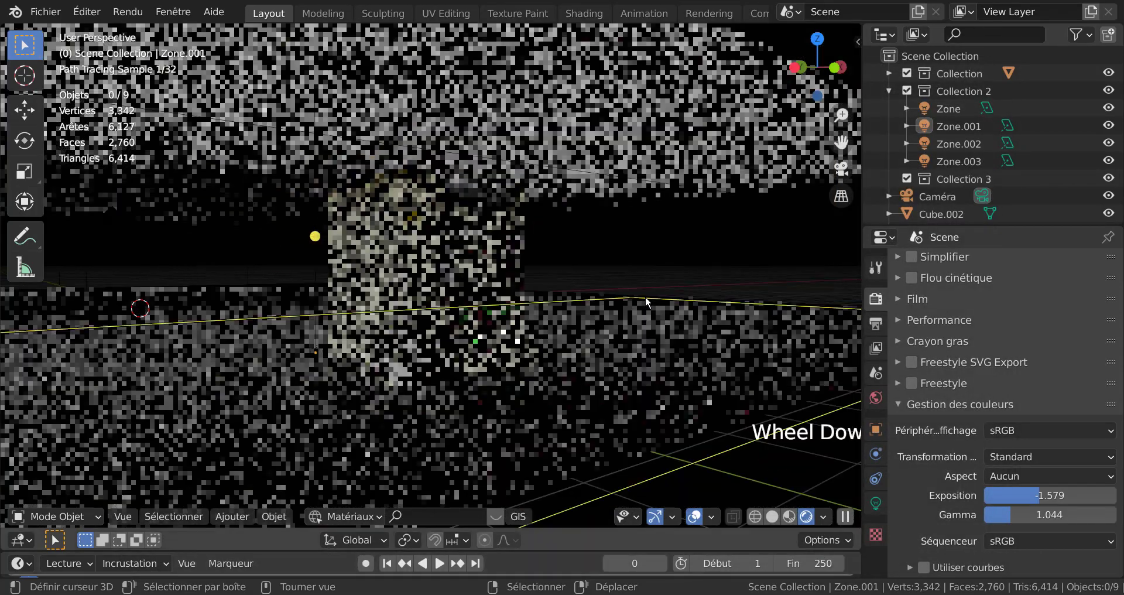
middle_click_drag(638, 296, 622, 269)
right_click(622, 268)
scroll(654, 270, "up", 2)
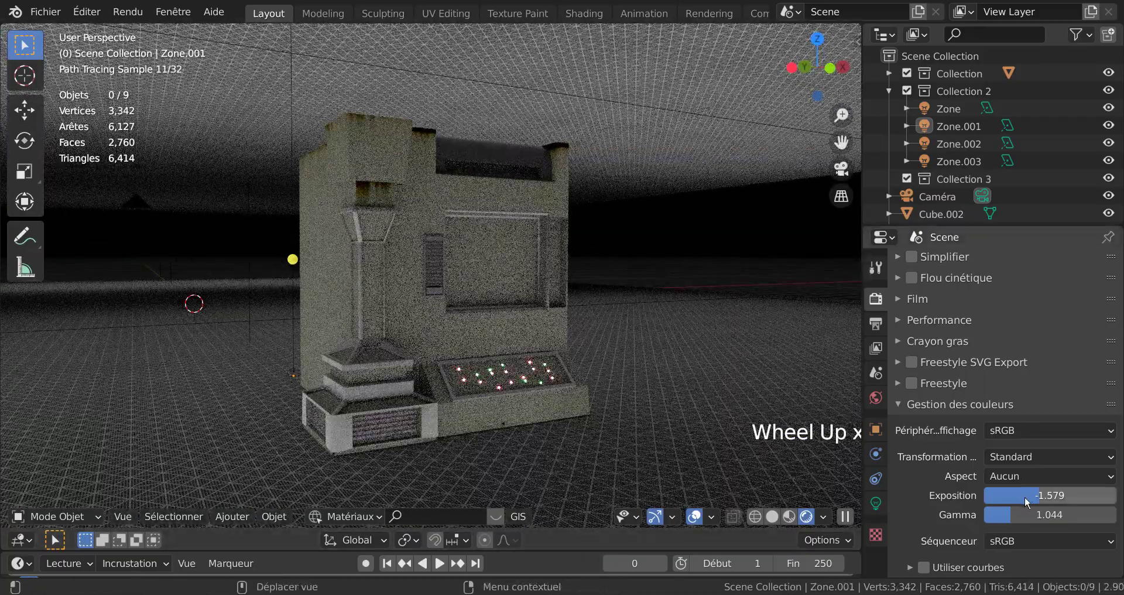
mouse_move(1026, 496)
left_mouse_down()
mouse_move(1050, 496)
mouse_move(1035, 496)
left_mouse_up()
scroll(390, 405, "up", 2)
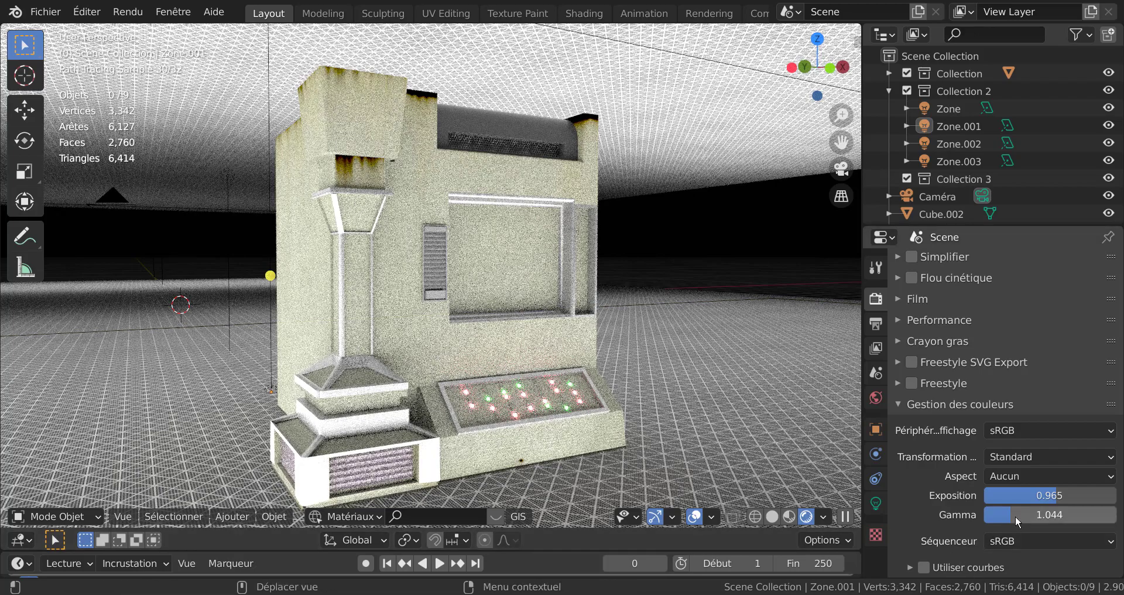
mouse_move(1007, 515)
left_mouse_down()
mouse_move(1033, 516)
mouse_move(990, 515)
mouse_move(1004, 516)
left_mouse_up()
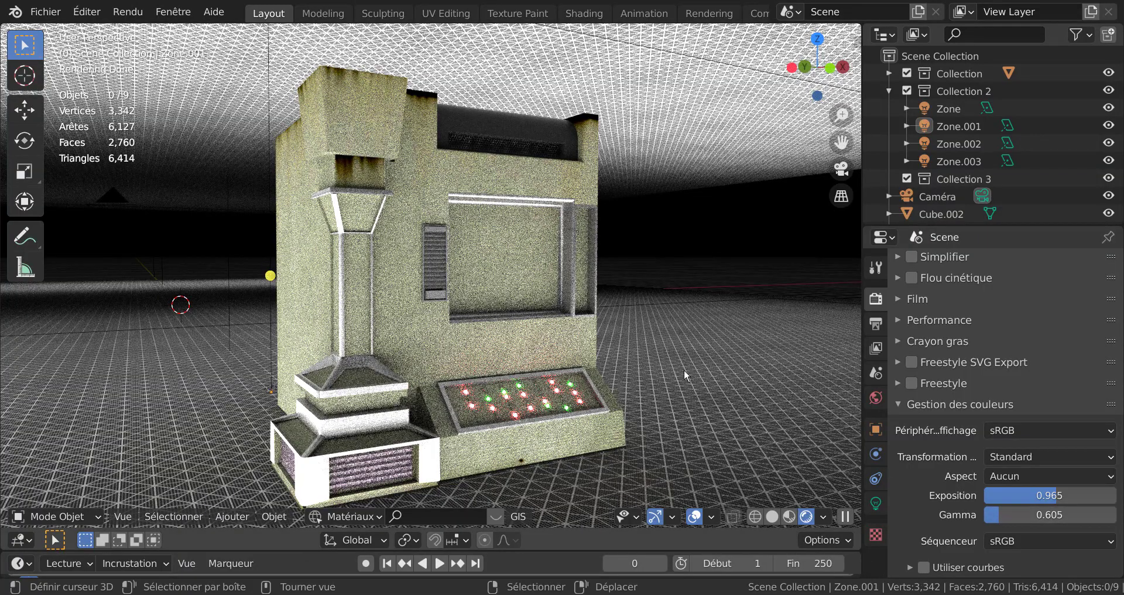
scroll(670, 358, "down", 2)
scroll(670, 358, "up", 4)
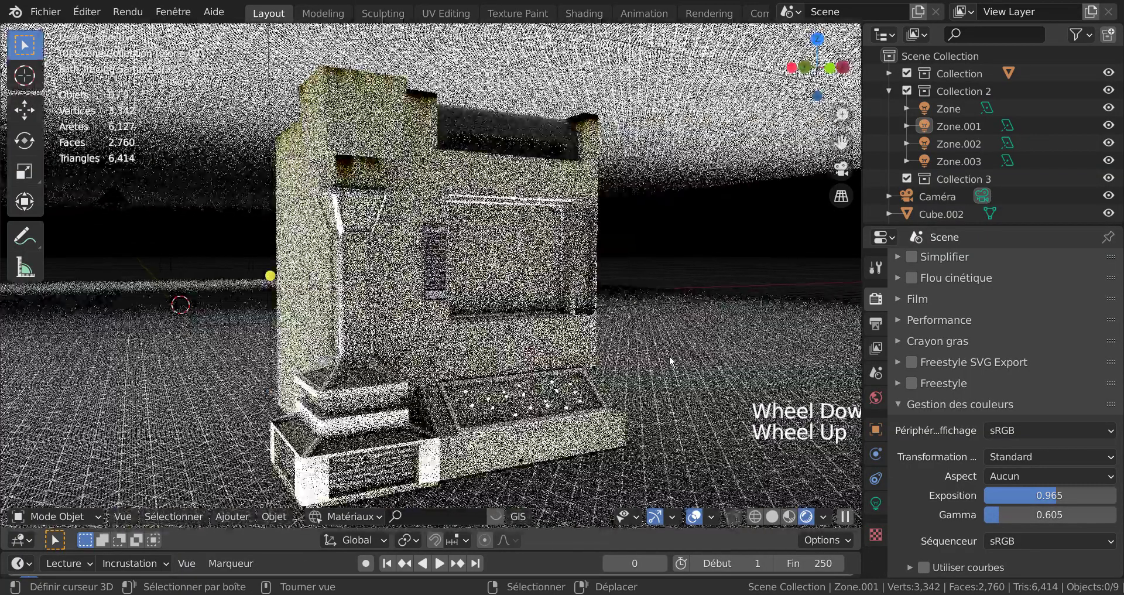